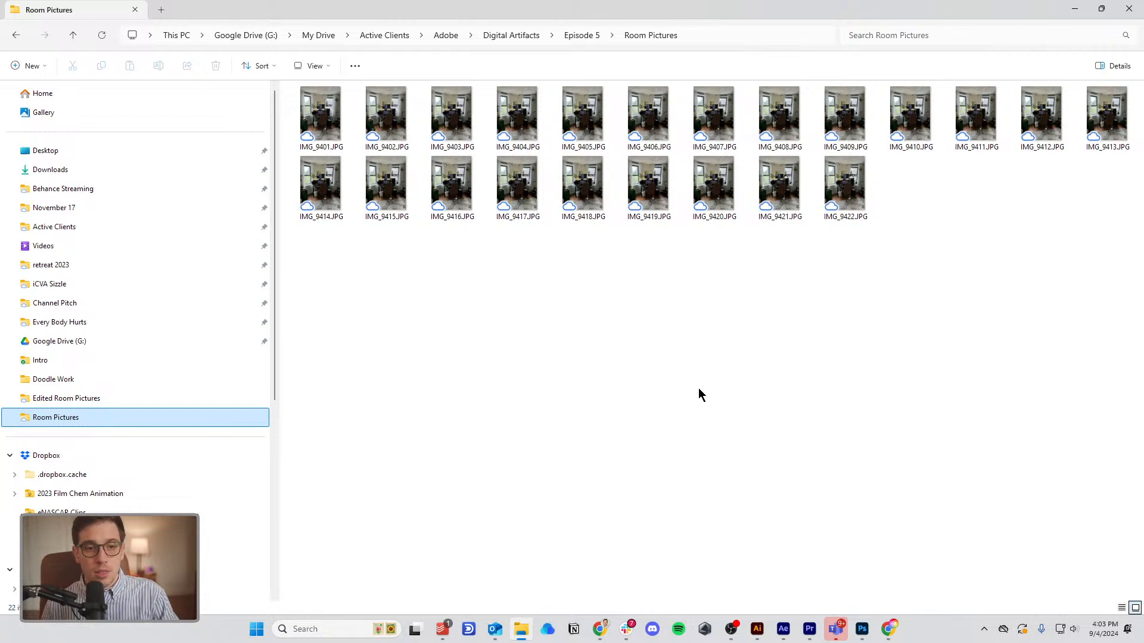
# Open IMG_9401.JPG from the Room Pictures folder in Adobe Photoshop 2024.
pyautogui.click(334, 112)
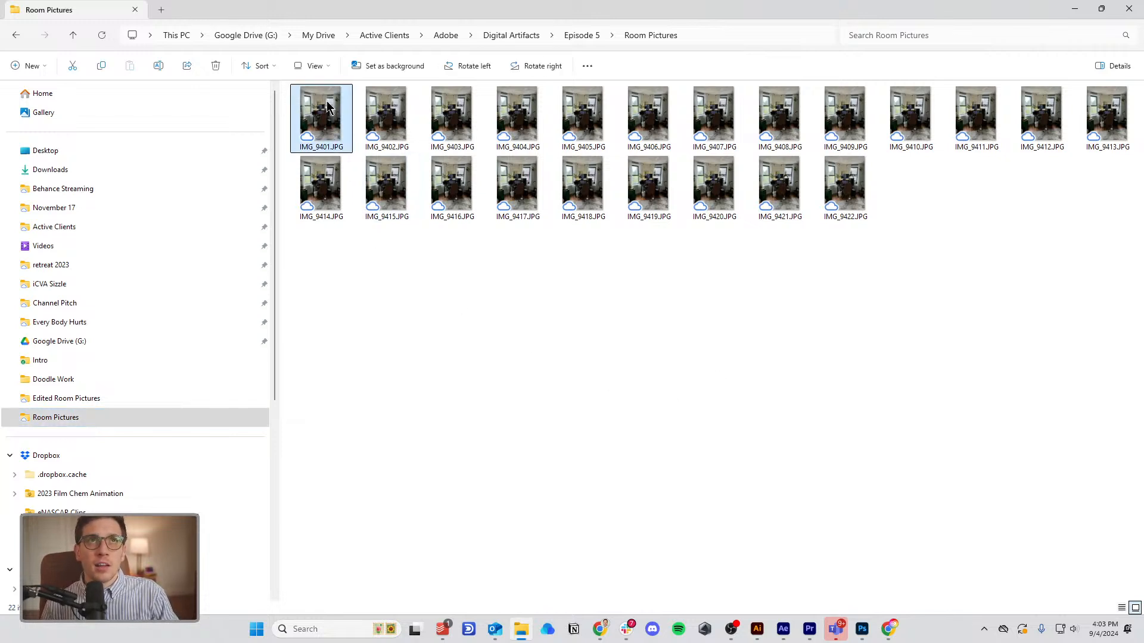
pyautogui.rightClick(335, 113)
pyautogui.moveTo(377, 162)
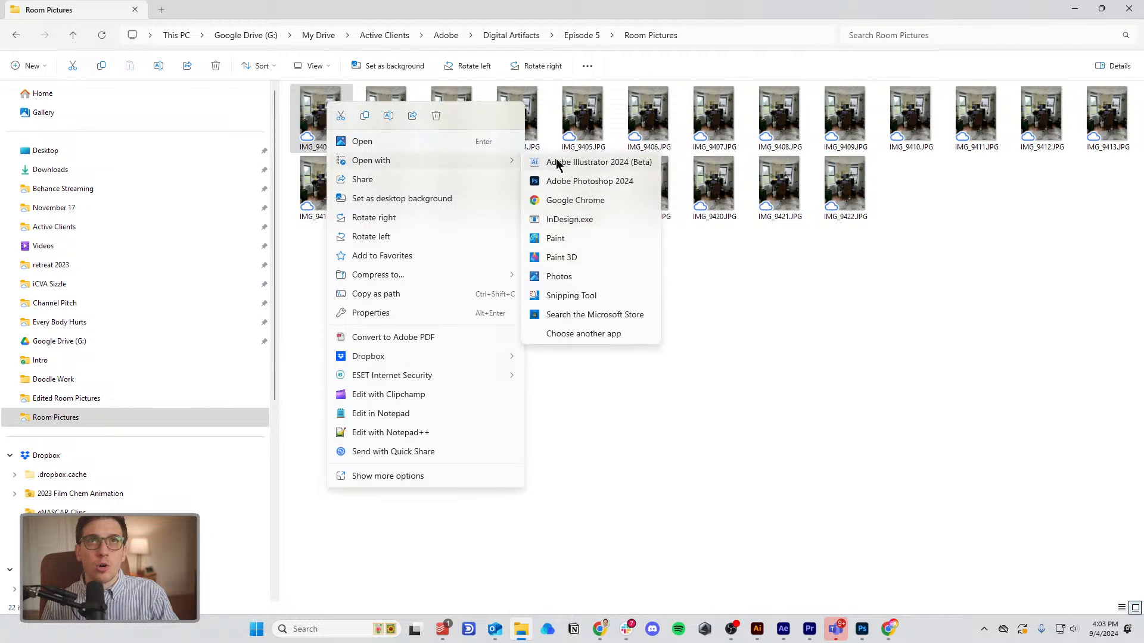
pyautogui.click(571, 189)
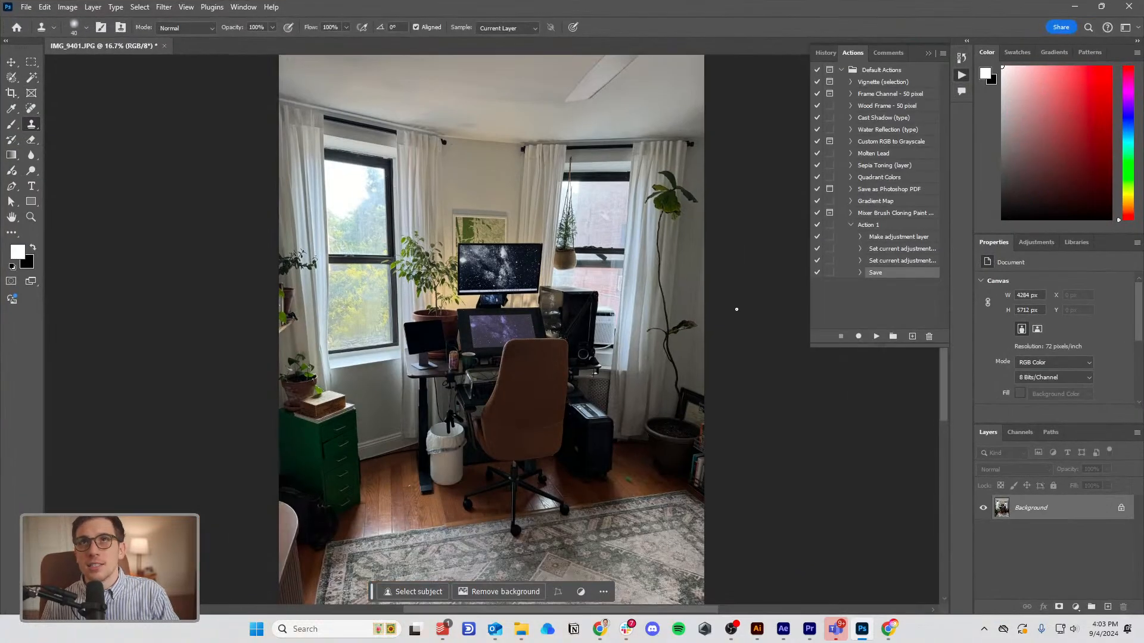
# Delete the recorded Action 1 from the Default Actions set and collapse the list of actions.
pyautogui.click(870, 227)
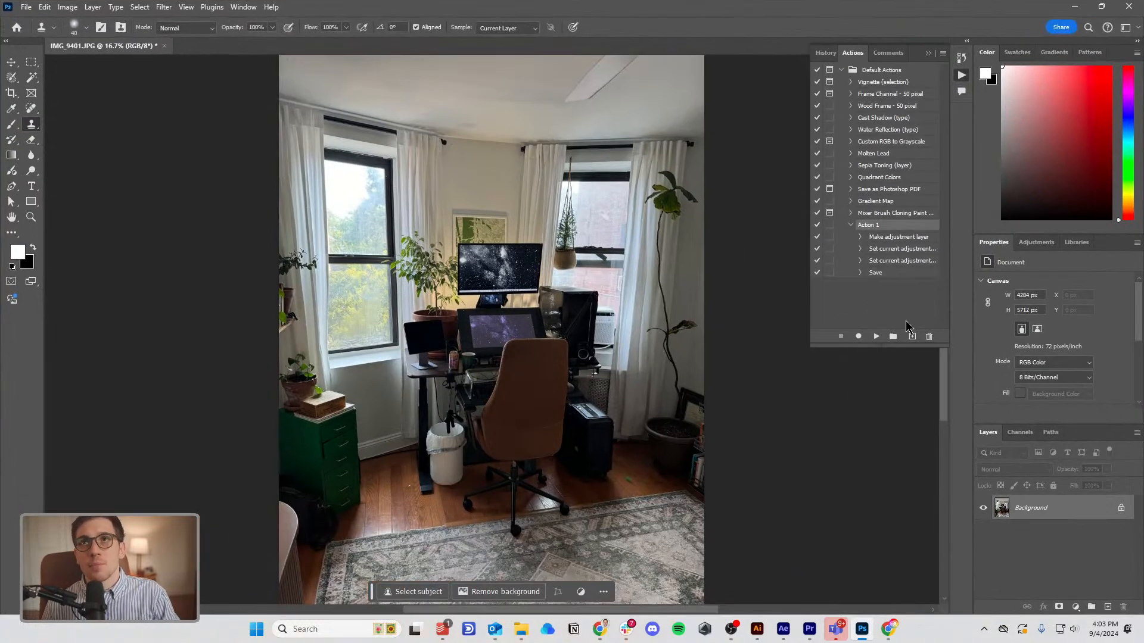
pyautogui.press('Return')
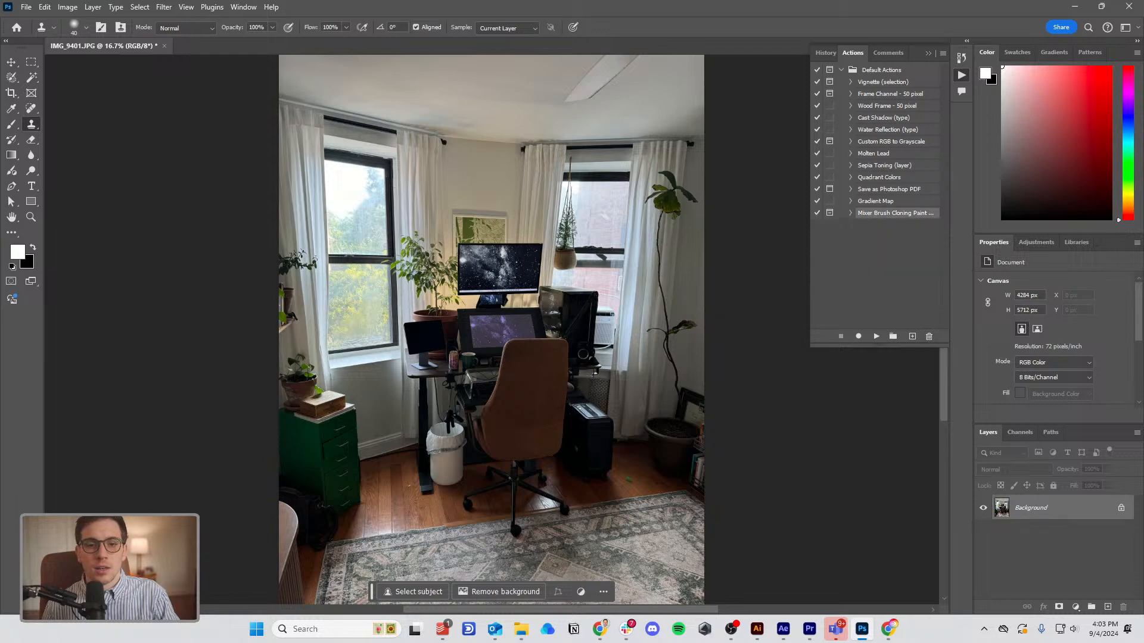
pyautogui.click(960, 73)
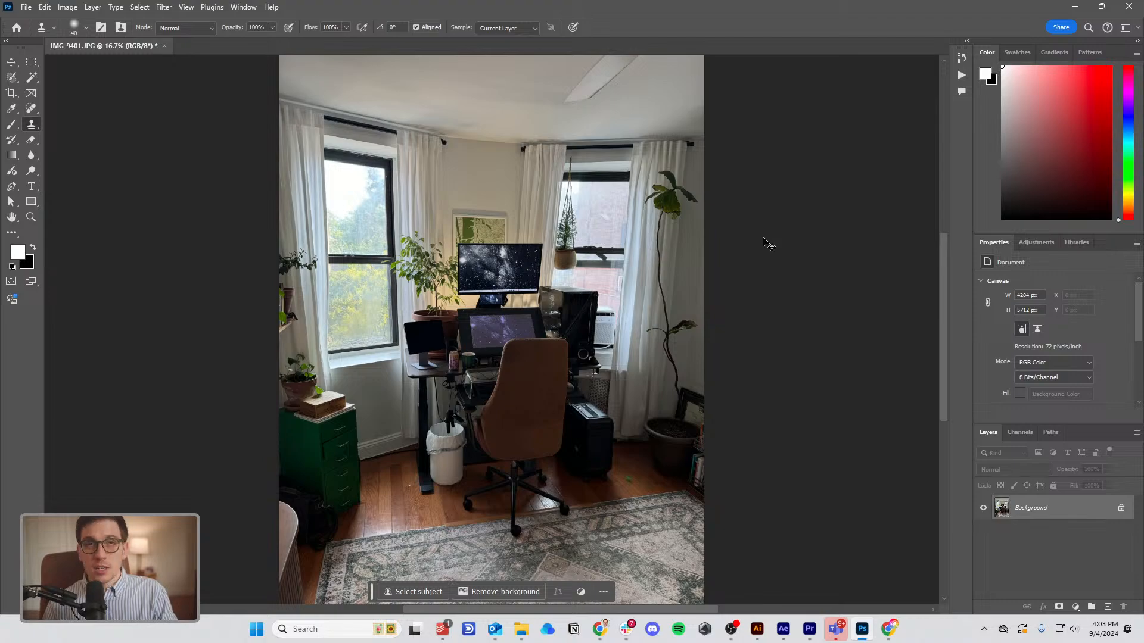
# Examine the wooden floor between the black case and the large plant pot up close, including the small green coil.
pyautogui.hotkey('ctrl', '=')
pyautogui.hotkey('ctrl', '=')
pyautogui.hotkey('ctrl', '=')
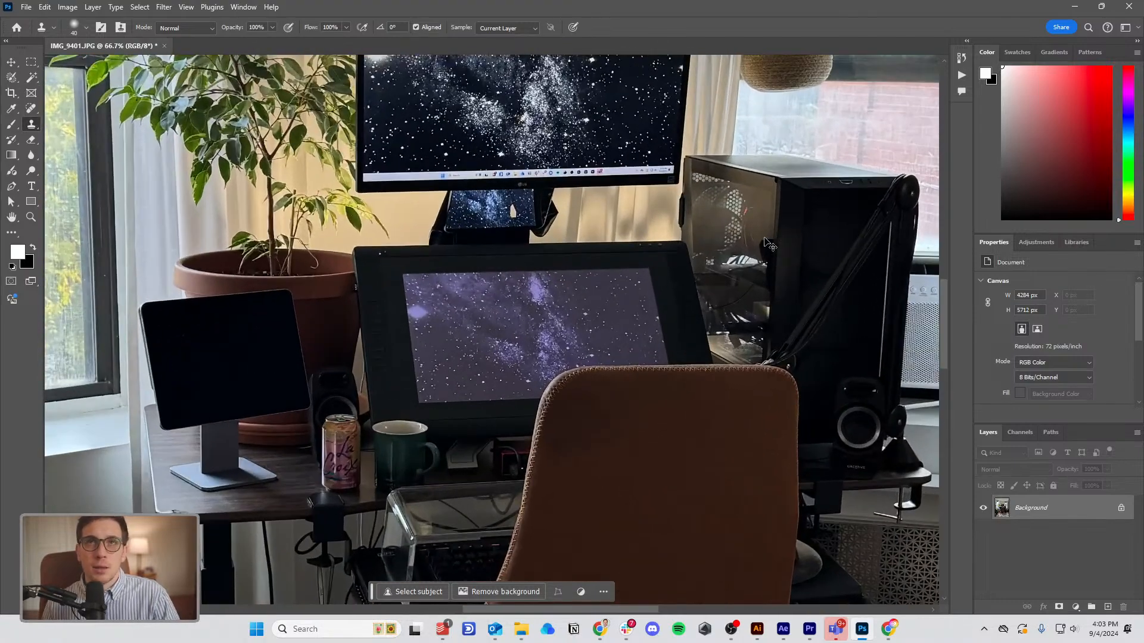
pyautogui.hotkey('ctrl', '=')
pyautogui.moveTo(670, 319); pyautogui.dragTo(453, 113)
pyautogui.moveTo(692, 215); pyautogui.dragTo(860, 186)
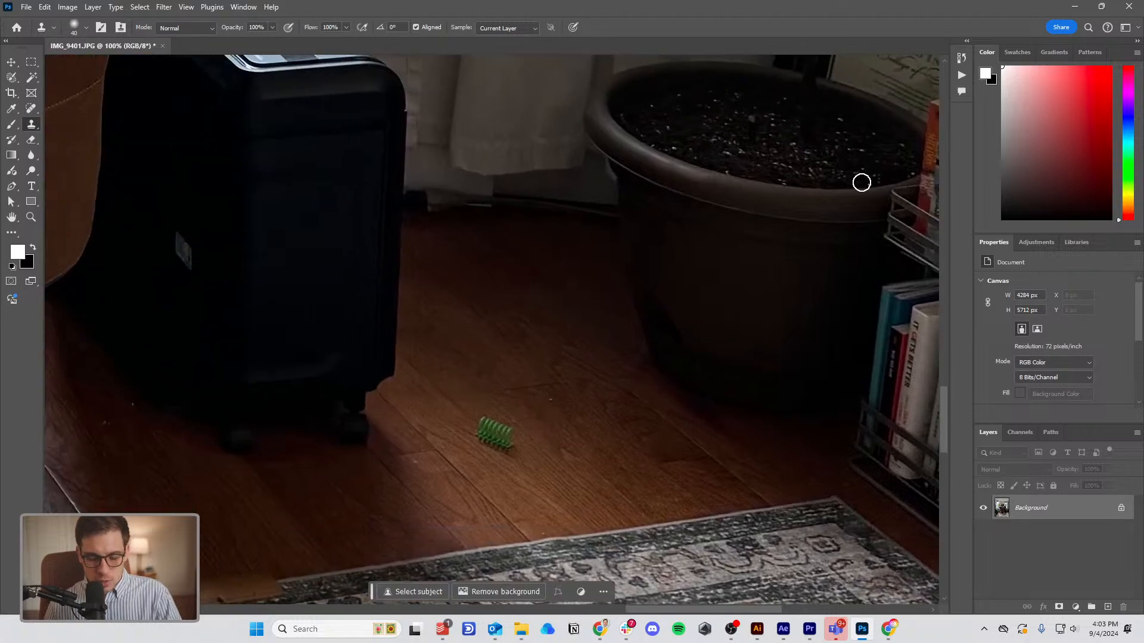
pyautogui.hotkey('ctrl', '=')
pyautogui.hotkey('ctrl', '=')
pyautogui.moveTo(614, 430); pyautogui.dragTo(674, 191)
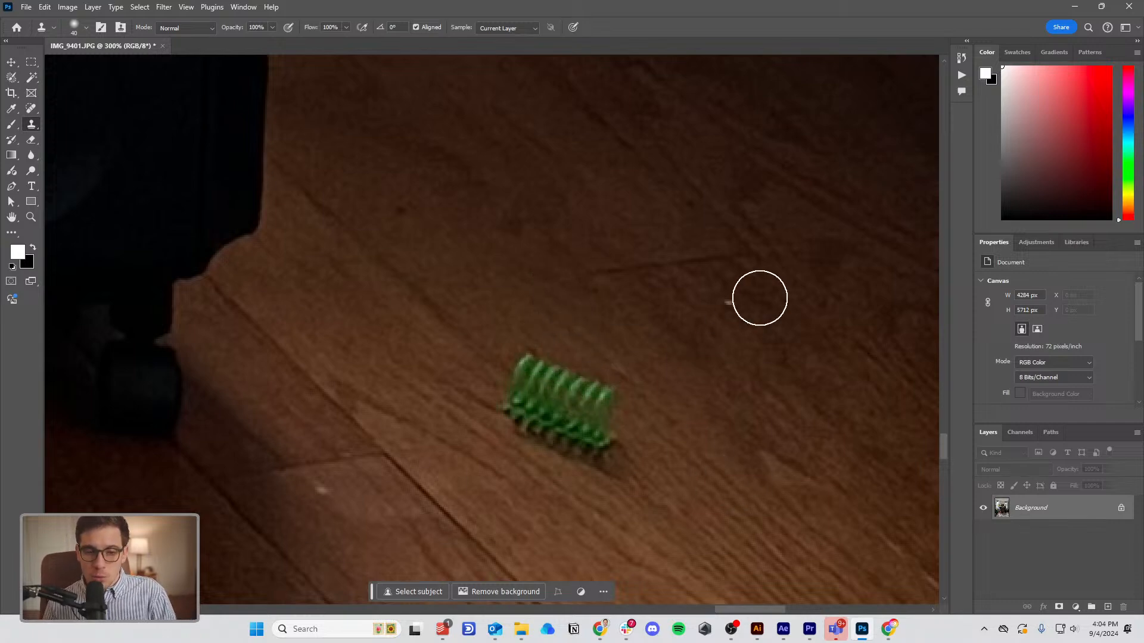
# Examine the whole room photo from the rug and floor up to the windows and ceiling.
pyautogui.hotkey('ctrl', '-')
pyautogui.hotkey('ctrl', '-')
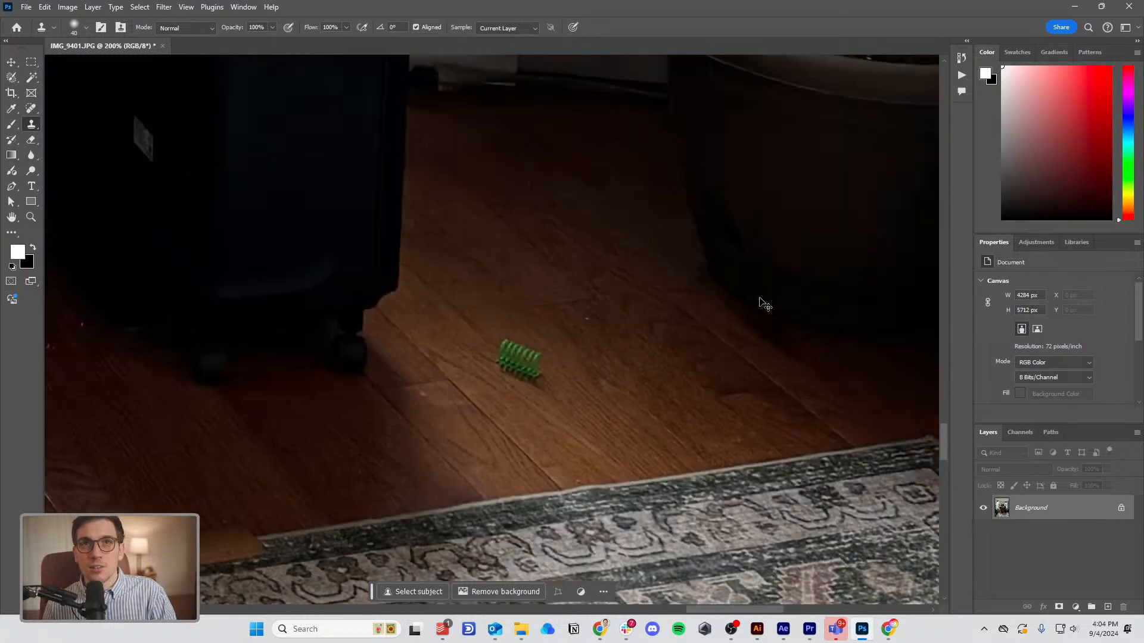
pyautogui.hotkey('ctrl', '-')
pyautogui.hotkey('ctrl', '-')
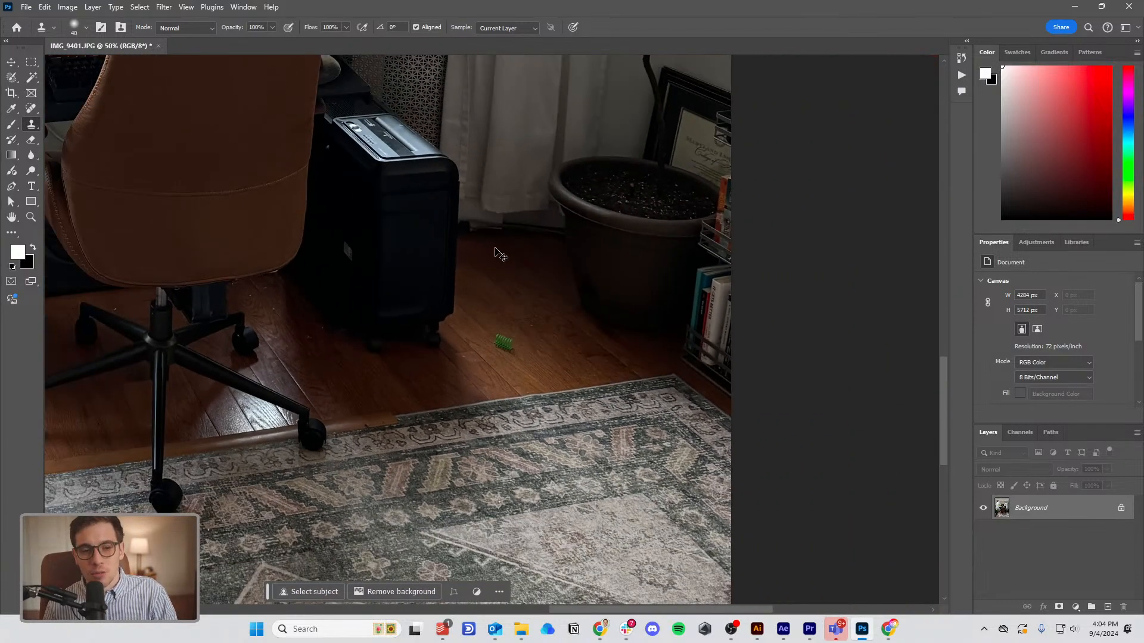
pyautogui.moveTo(485, 342); pyautogui.dragTo(579, 372)
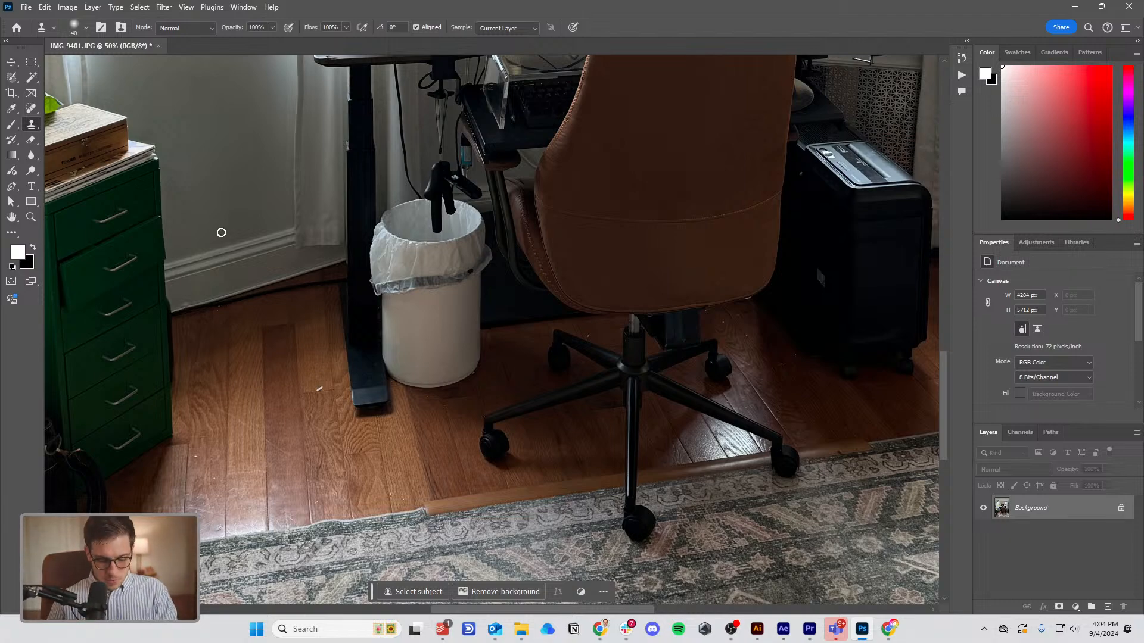
pyautogui.hotkey('ctrl', '-')
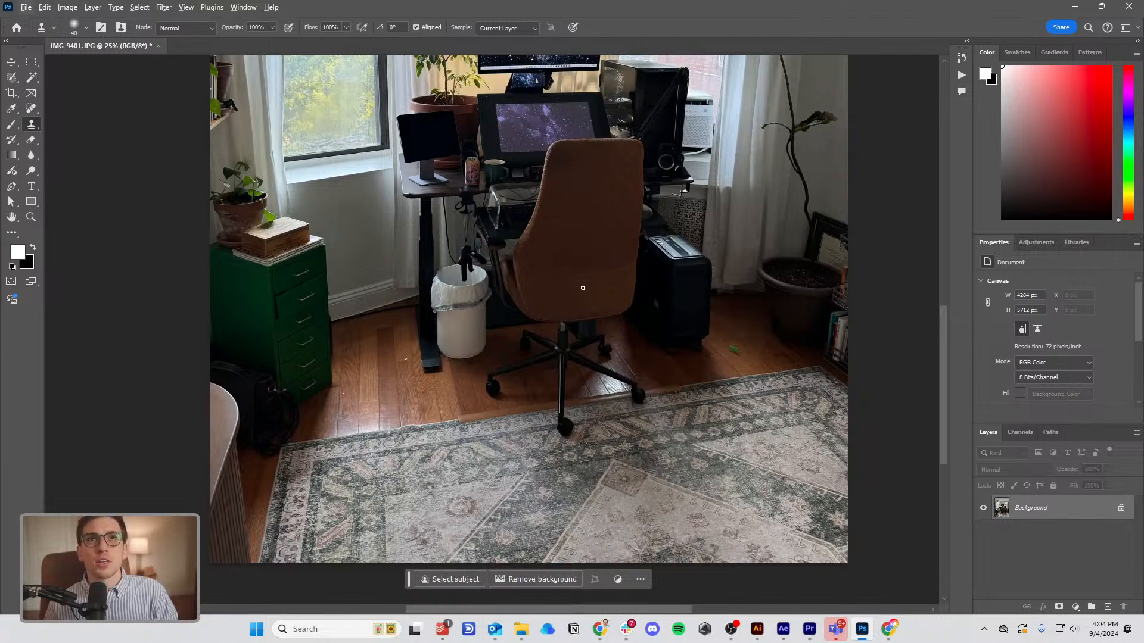
pyautogui.moveTo(646, 244); pyautogui.dragTo(642, 378)
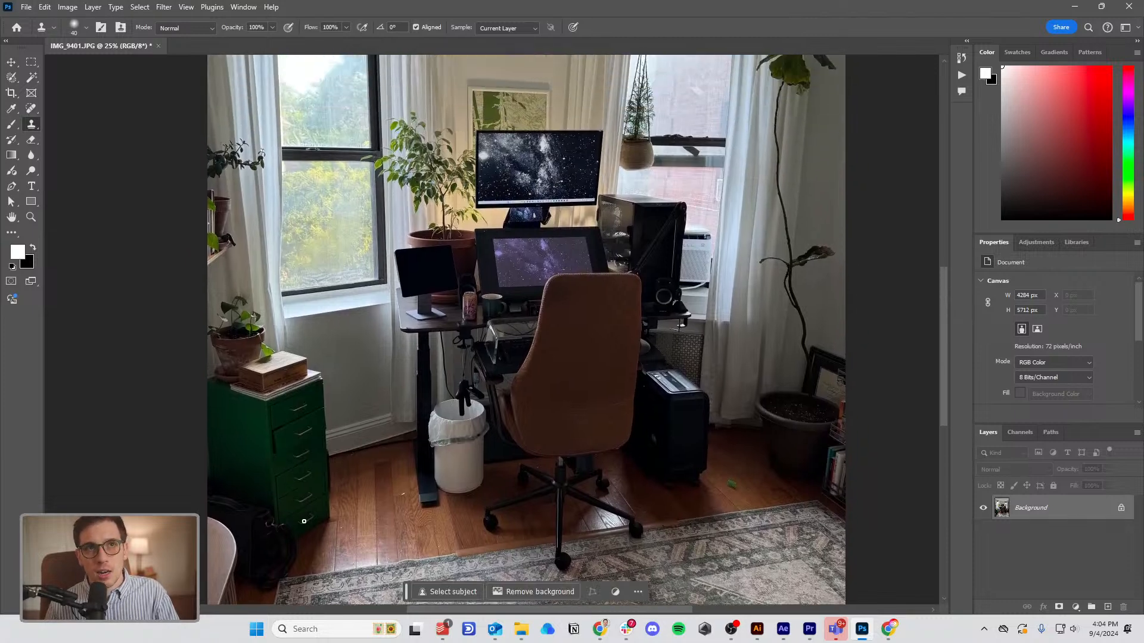
pyautogui.moveTo(336, 488); pyautogui.dragTo(308, 533)
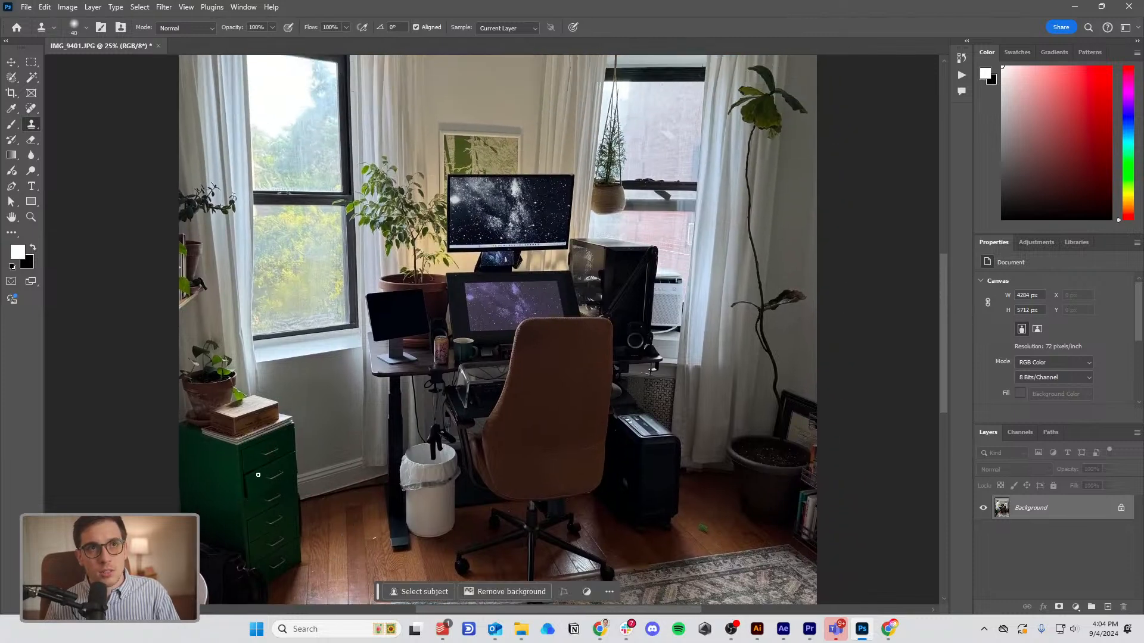
pyautogui.moveTo(525, 397); pyautogui.dragTo(513, 518)
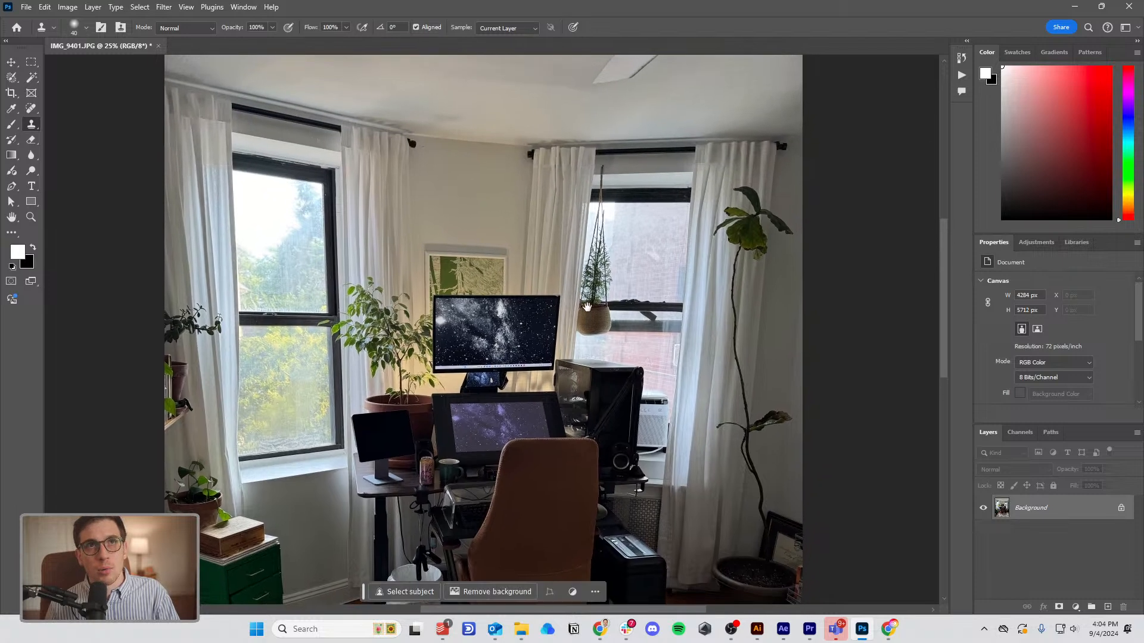
pyautogui.moveTo(554, 375); pyautogui.dragTo(550, 321)
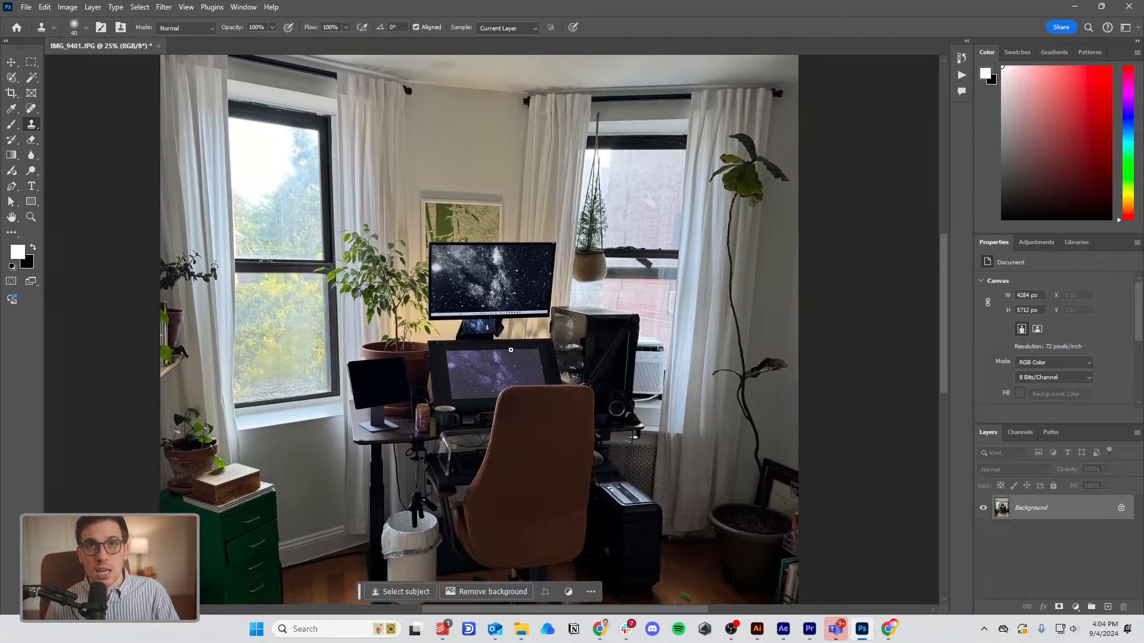
pyautogui.scroll(-3, 598, 428)
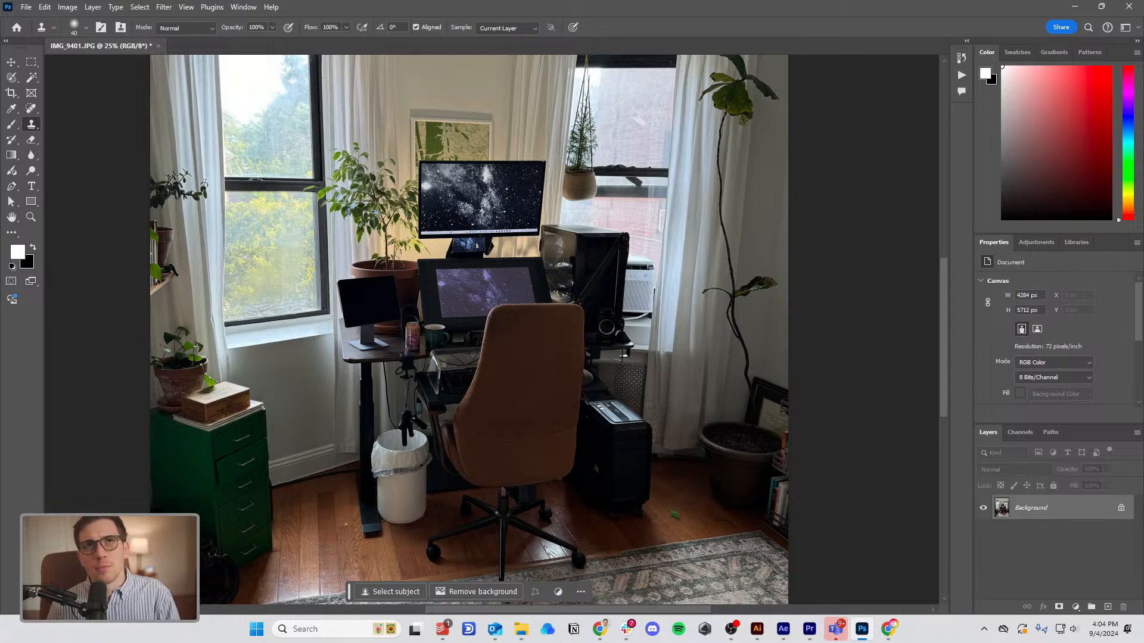
pyautogui.scroll(-5, 684, 265)
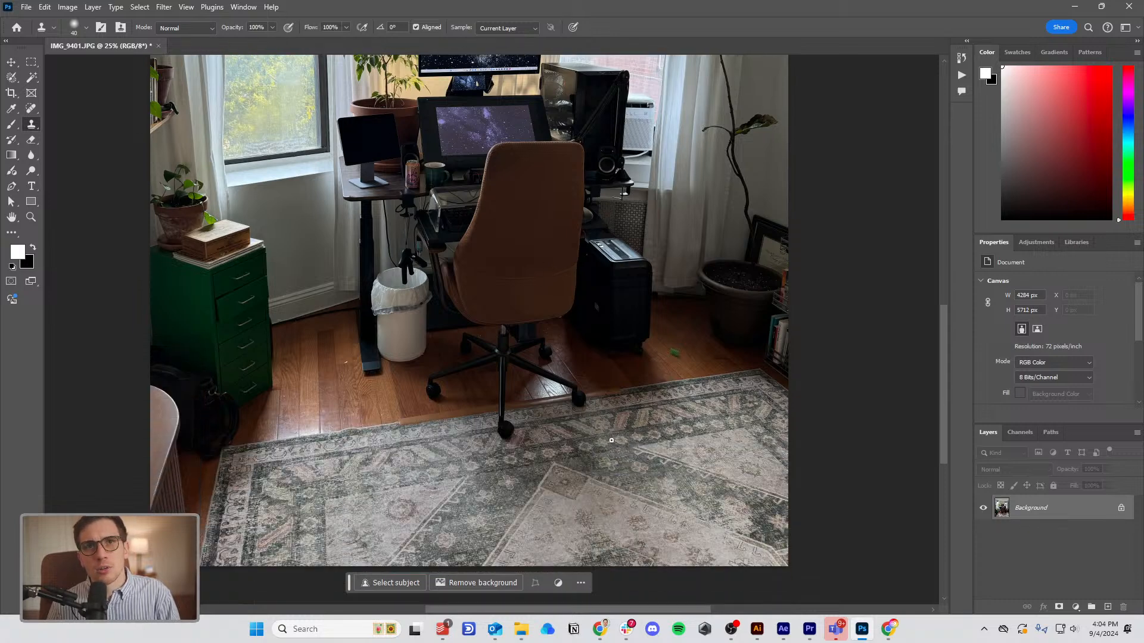
pyautogui.scroll(4, 608, 452)
pyautogui.scroll(5, 608, 452)
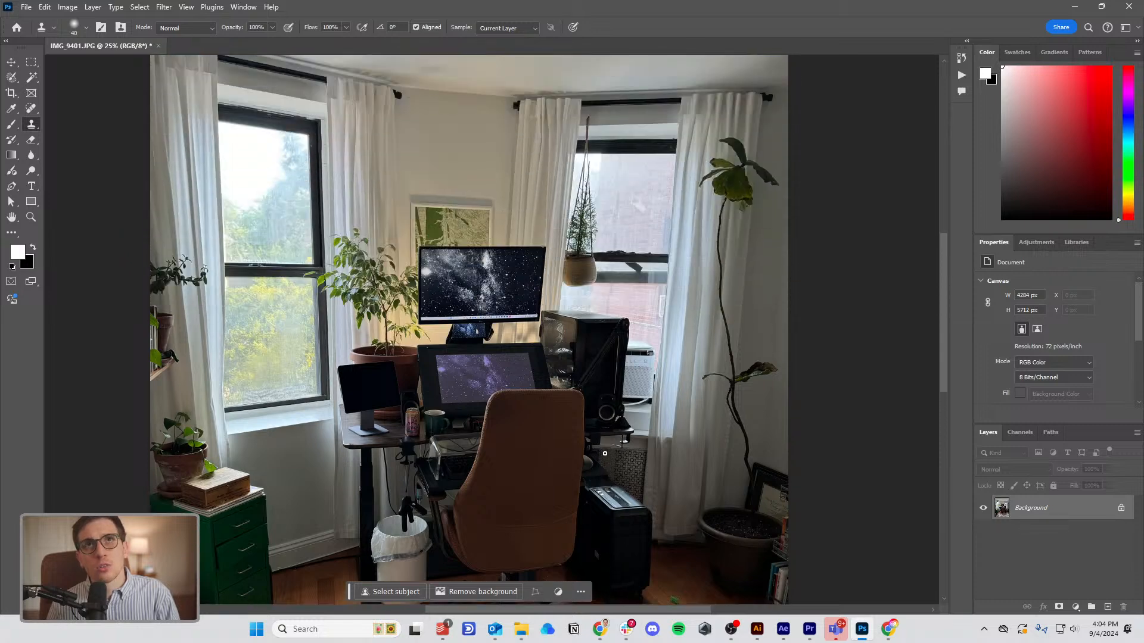
# Review the full set of pictures in the Room Pictures folder and return to the open photo in Photoshop.
pyautogui.click(521, 629)
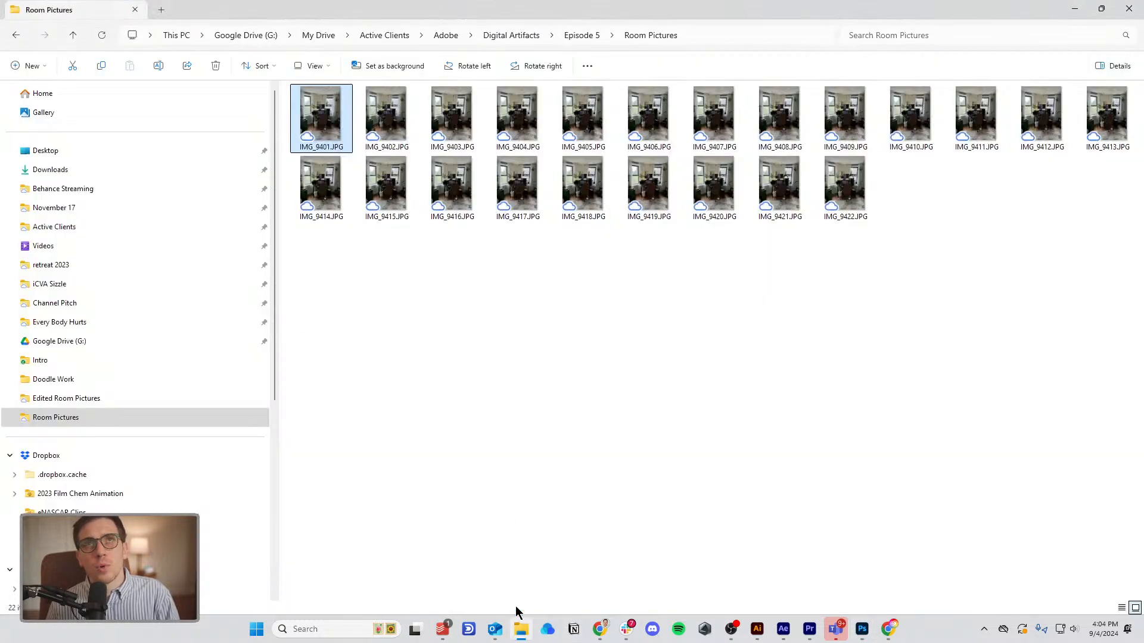
pyautogui.moveTo(348, 262); pyautogui.dragTo(1123, 51)
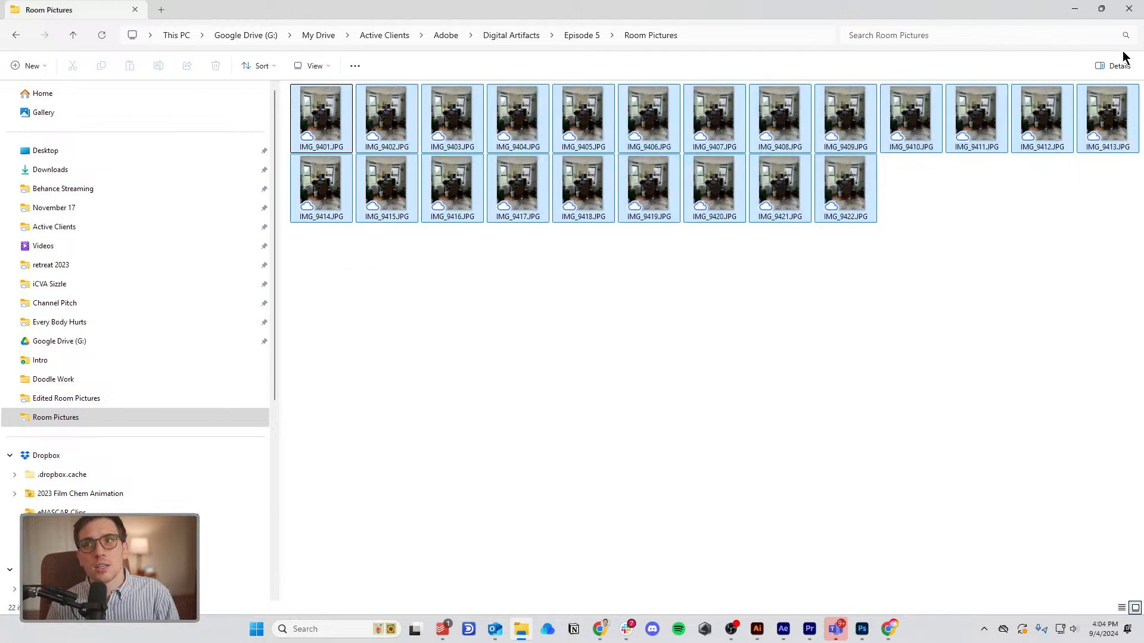
pyautogui.click(1002, 384)
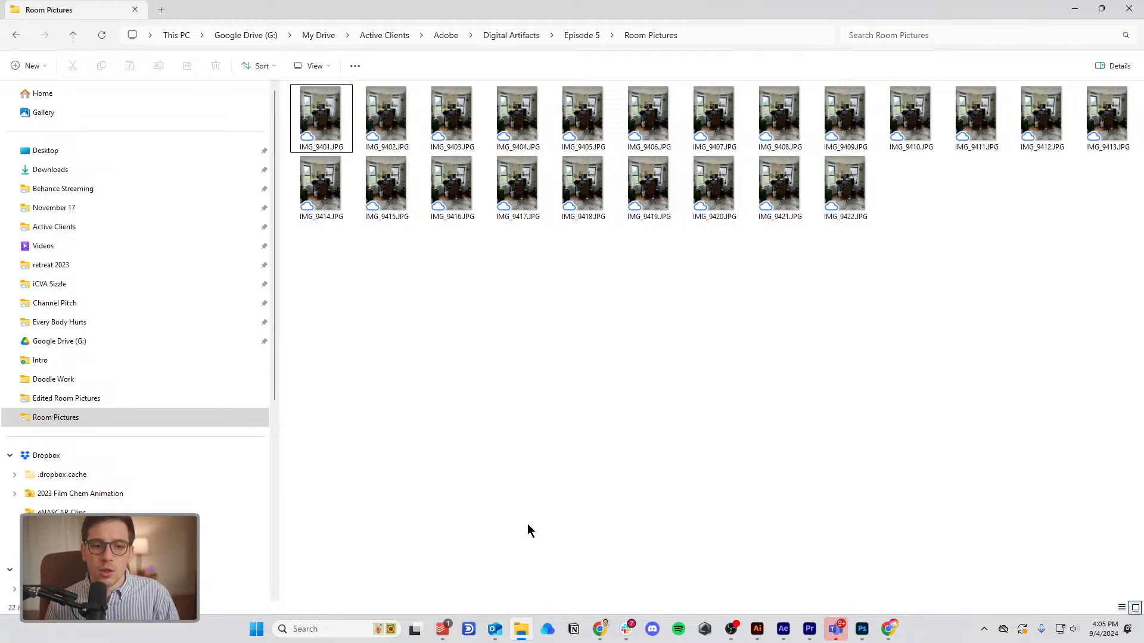
pyautogui.click(1076, 8)
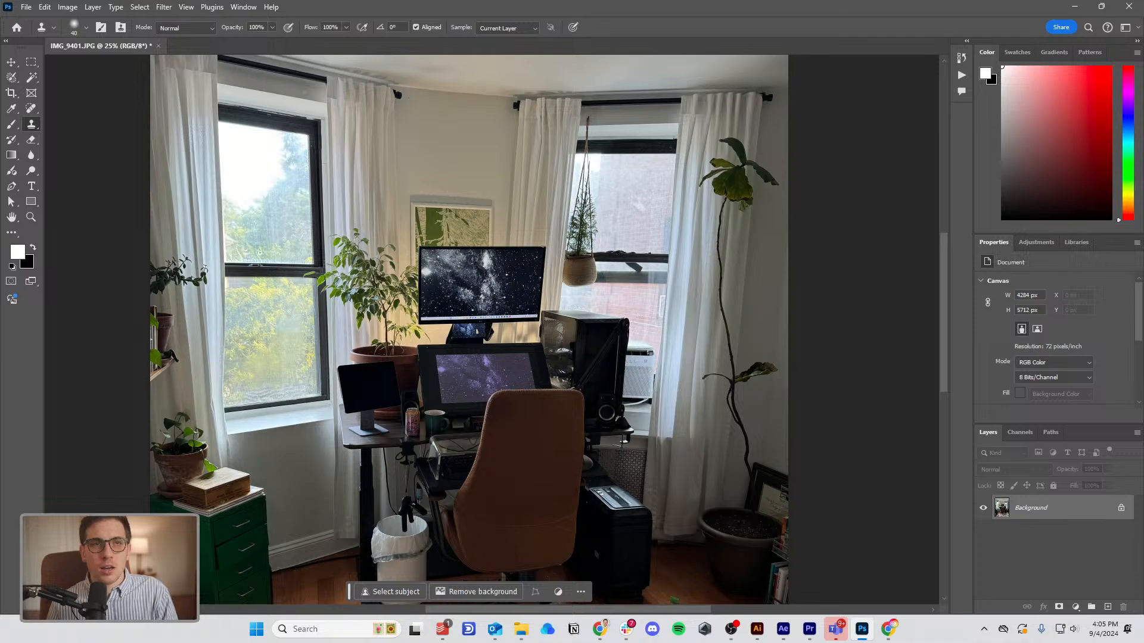
# Activate the Rectangular Marquee tool and examine the window, potted plant, monitors and desk in the room photo.
pyautogui.click(31, 62)
pyautogui.hotkey('ctrl', '+')
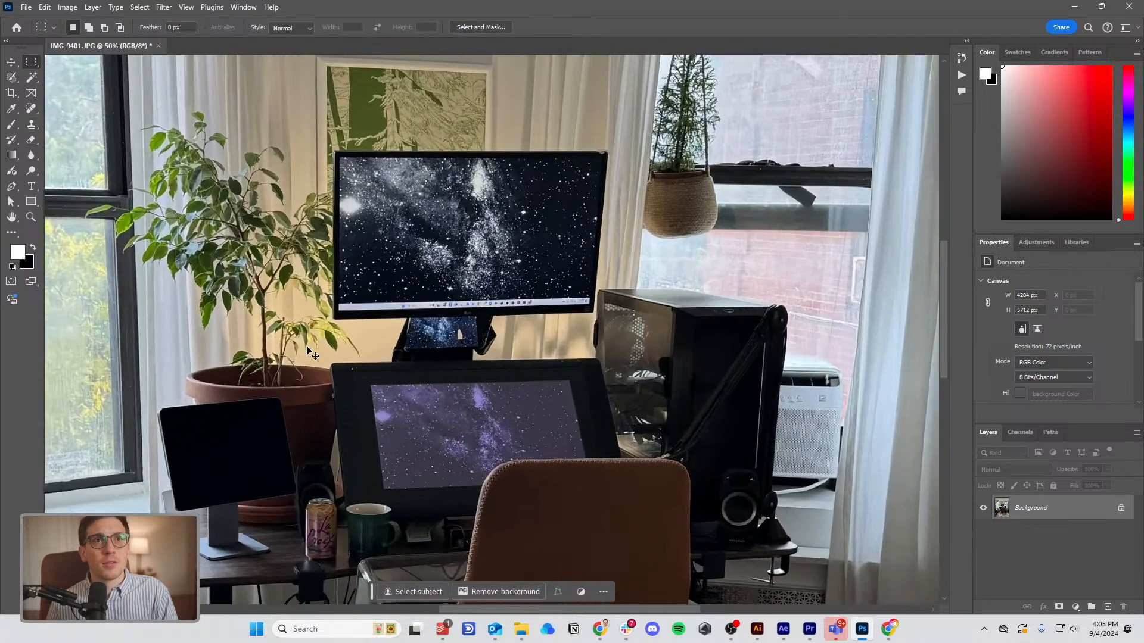
pyautogui.hotkey('ctrl', '+')
pyautogui.moveTo(306, 350); pyautogui.dragTo(481, 351)
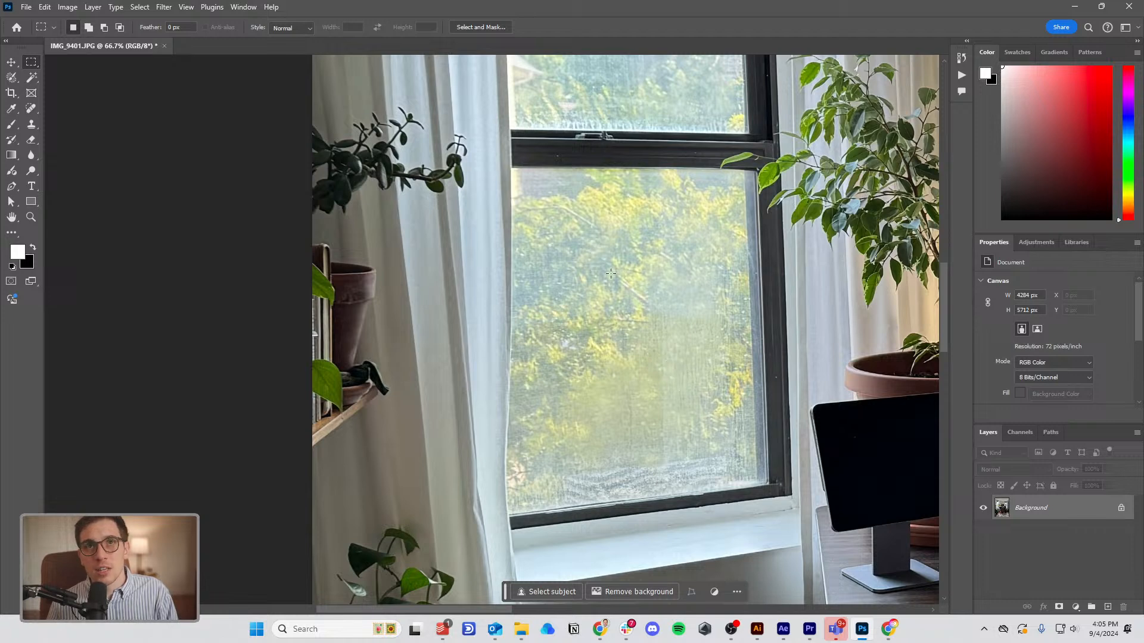
pyautogui.hscroll(8, 685, 357)
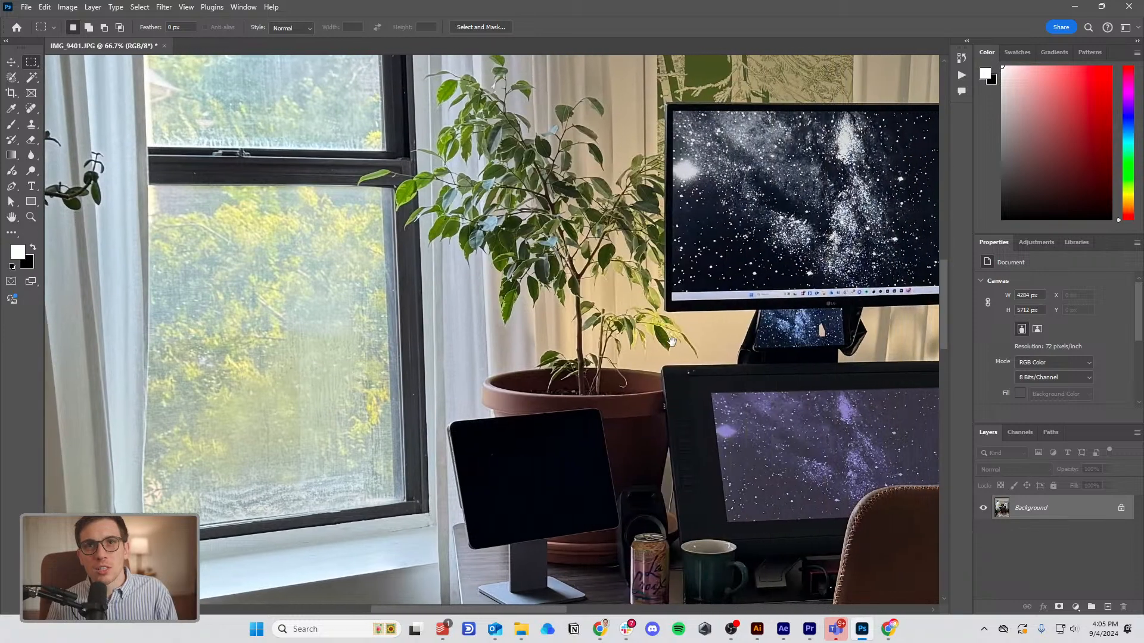
pyautogui.moveTo(671, 342); pyautogui.dragTo(524, 275)
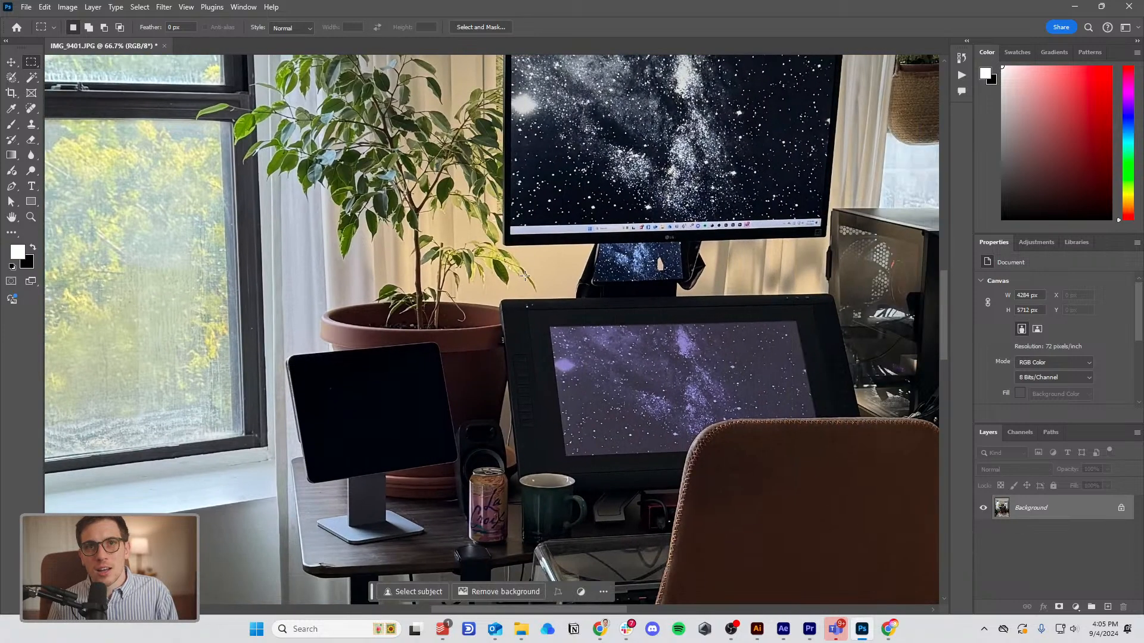
pyautogui.hotkey('ctrl', '-')
pyautogui.hotkey('ctrl', '-')
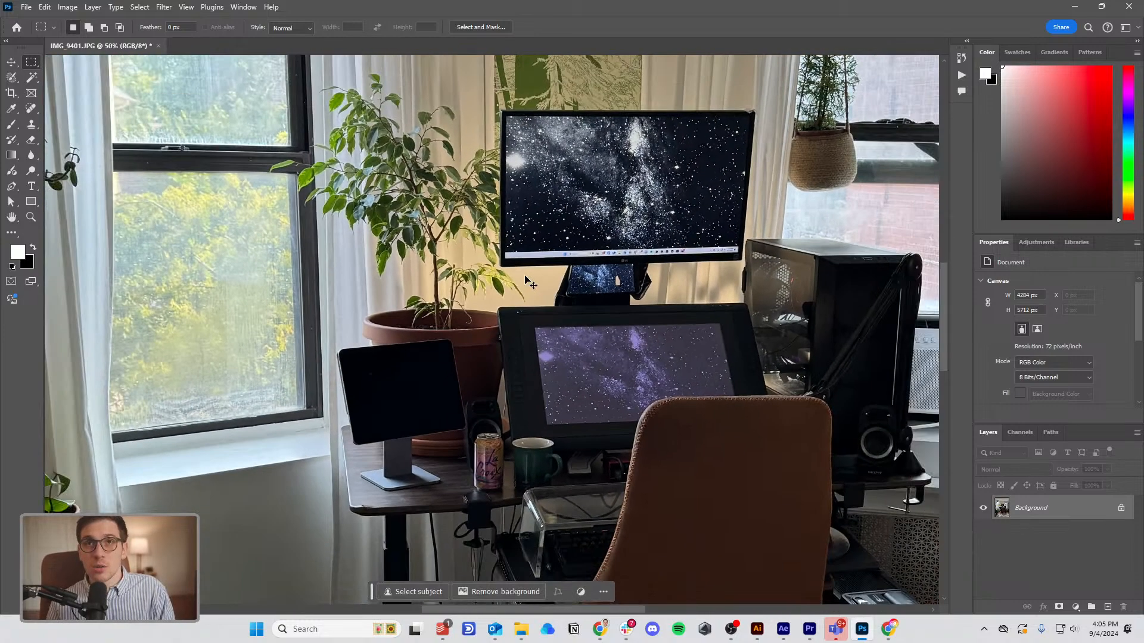
pyautogui.moveTo(674, 165); pyautogui.dragTo(604, 269)
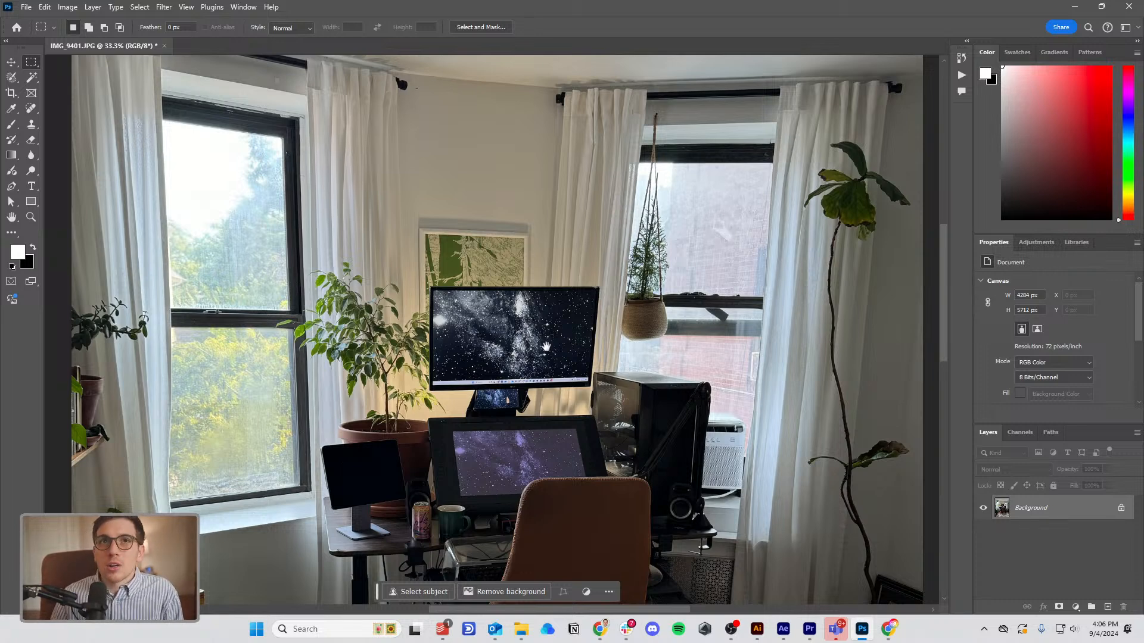
pyautogui.scroll(-5, 516, 308)
pyautogui.hotkey('ctrl', '-')
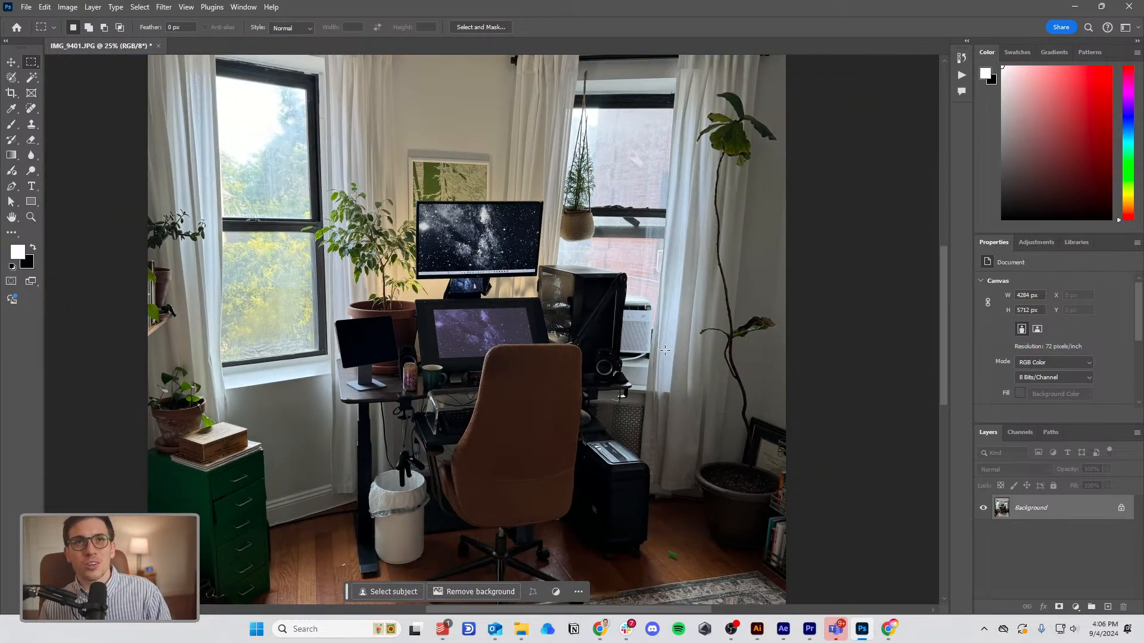
# Examine the starry image on the drawing tablet behind the chair up close.
pyautogui.hotkey('ctrl', '+')
pyautogui.hotkey('ctrl', '+')
pyautogui.hotkey('ctrl', '+')
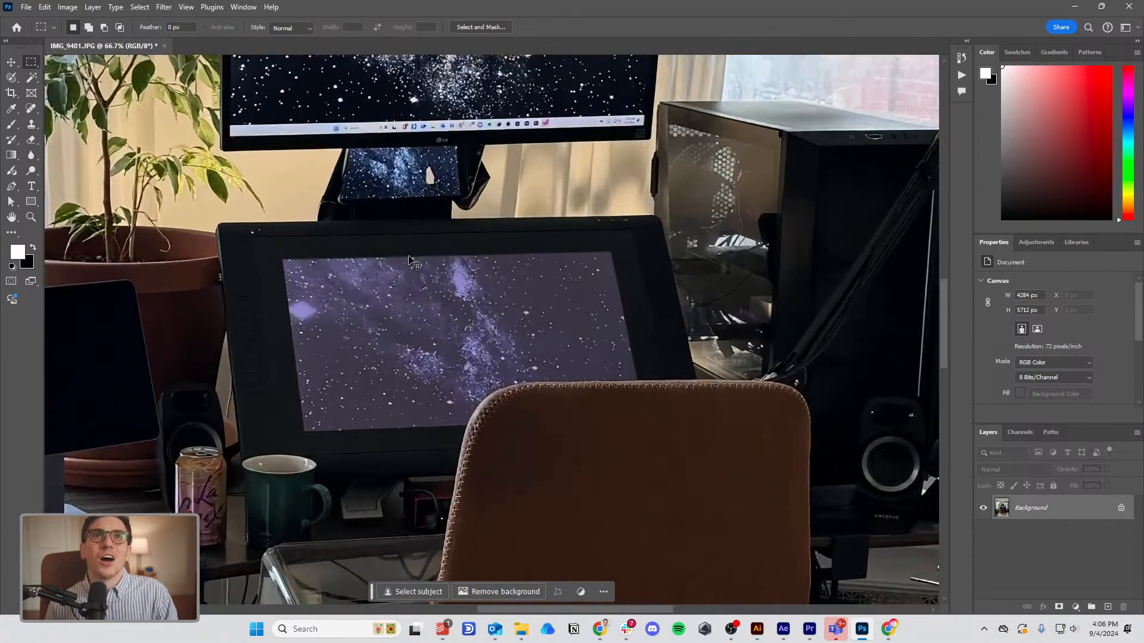
pyautogui.hotkey('ctrl', '-')
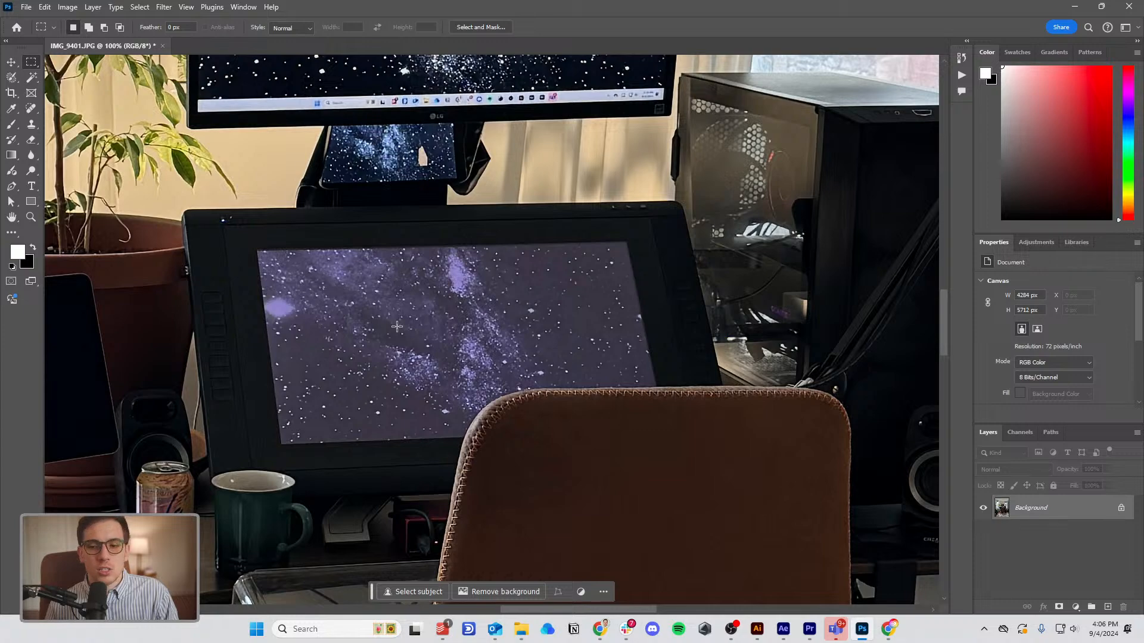
pyautogui.hotkey('ctrl', '+')
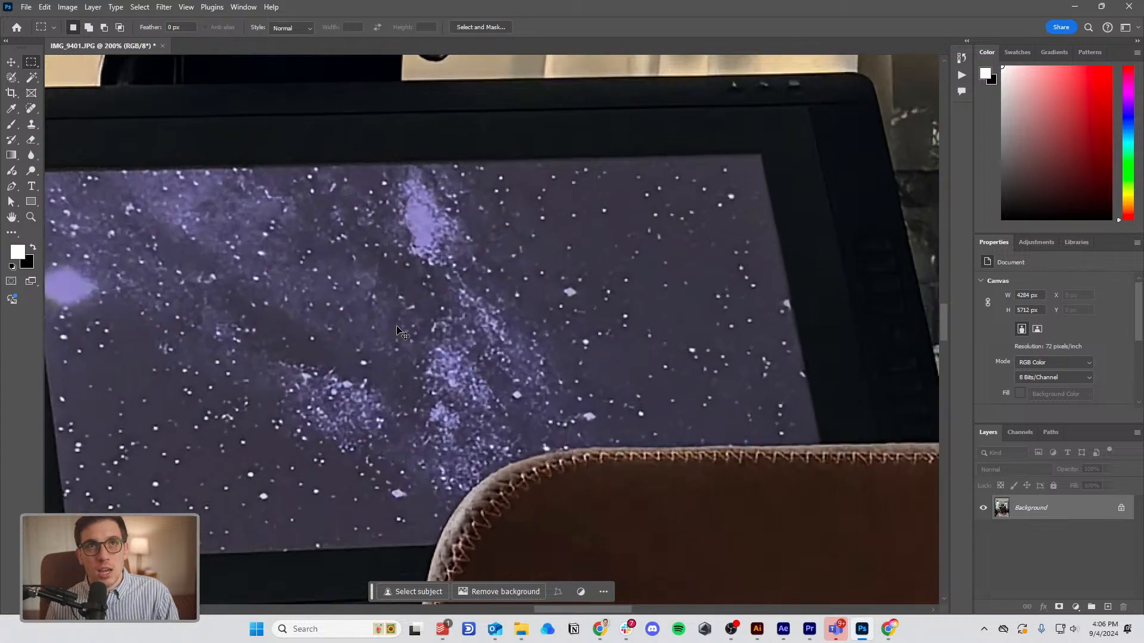
pyautogui.hotkey('ctrl', '-')
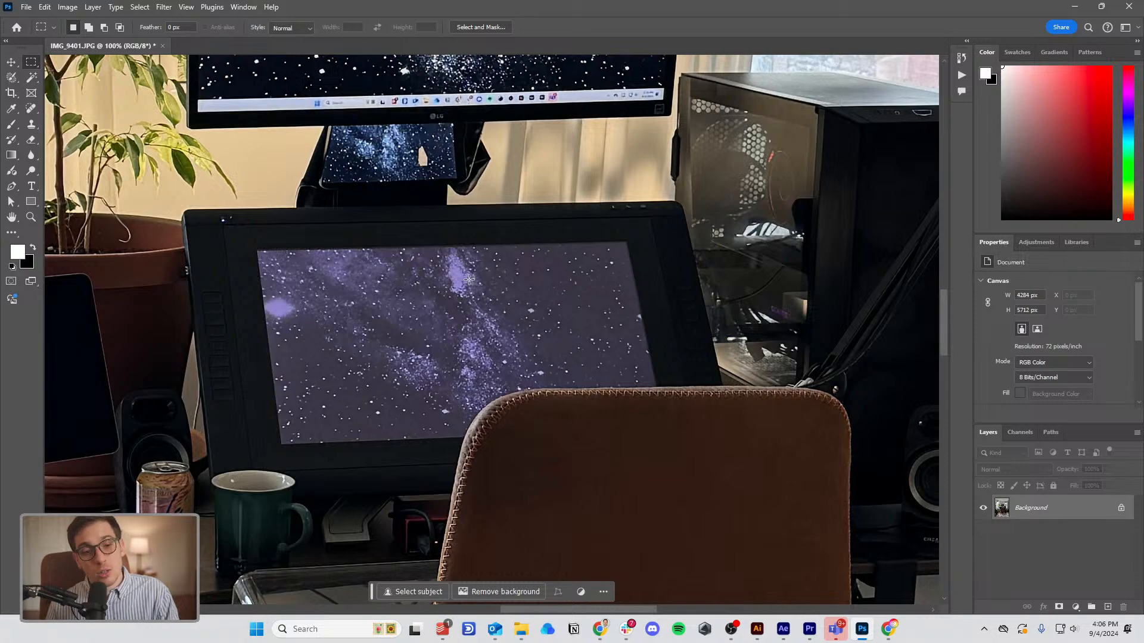
# Examine the starry wallpaper on the LG monitor, the monitor's corner, the computer case and the hanging plant up close.
pyautogui.moveTo(430, 192); pyautogui.dragTo(527, 418)
pyautogui.hotkey('ctrl', '+')
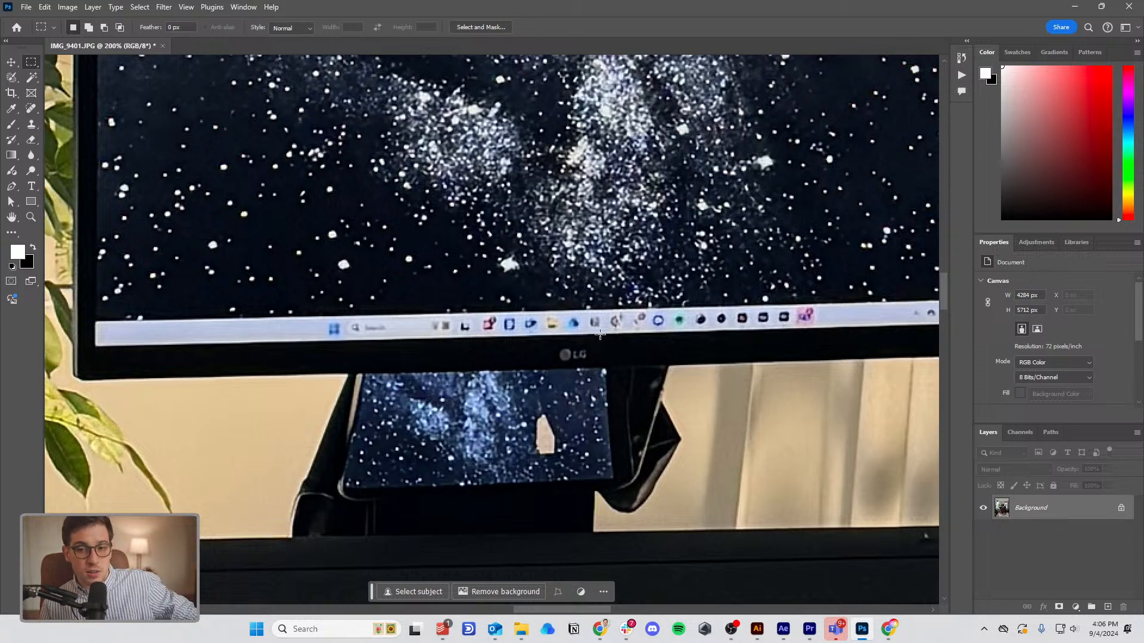
pyautogui.moveTo(620, 229); pyautogui.dragTo(596, 483)
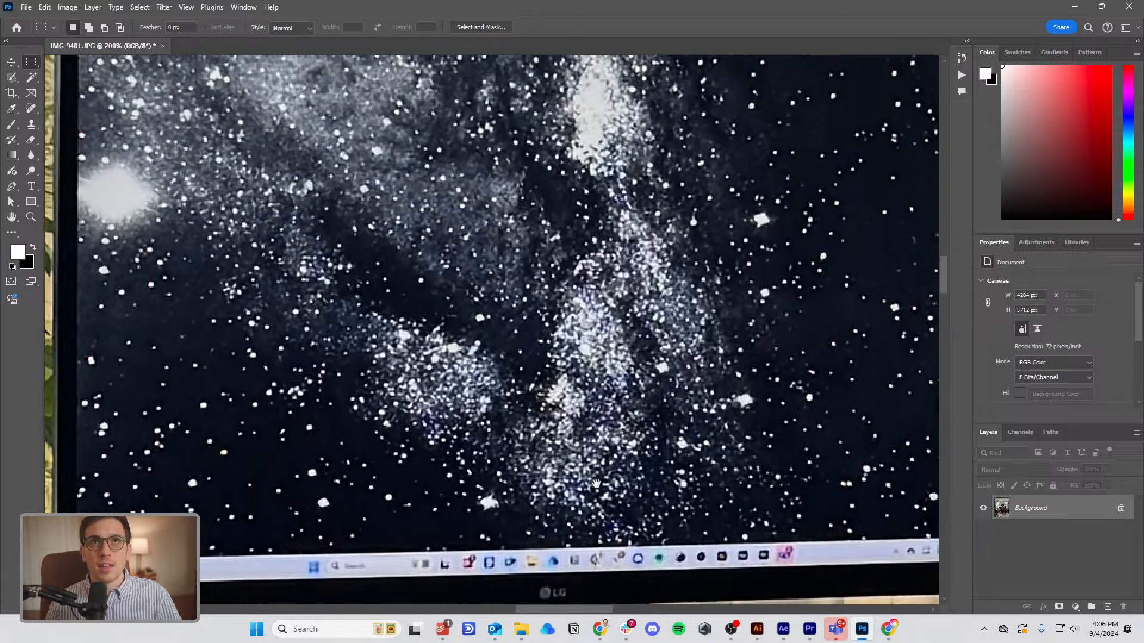
pyautogui.hotkey('ctrl', '-')
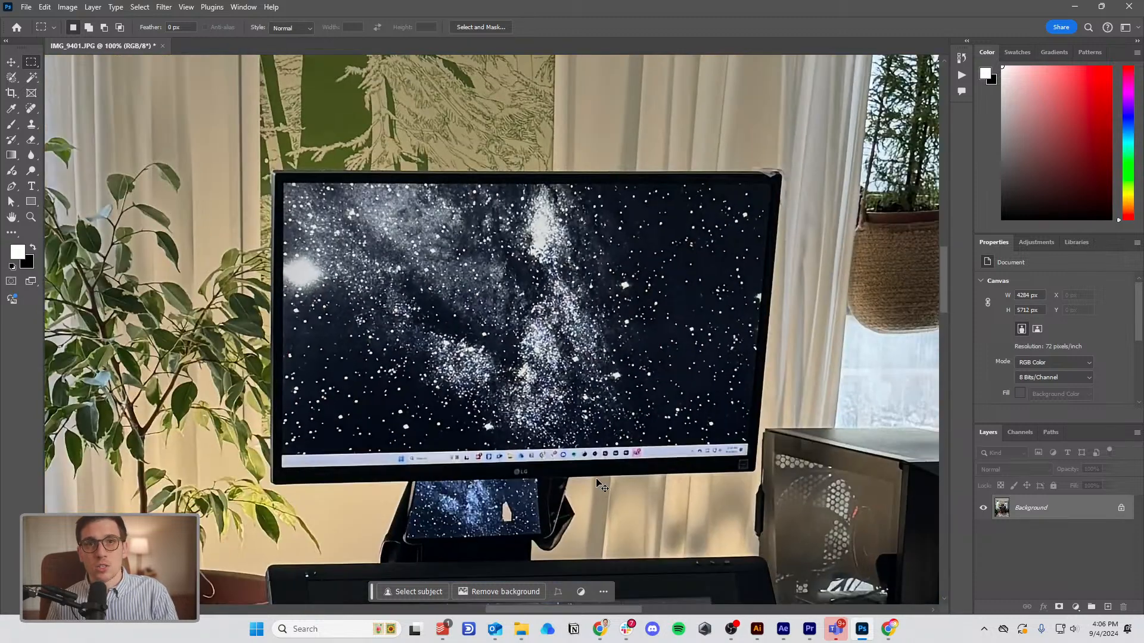
pyautogui.hotkey('ctrl', '+')
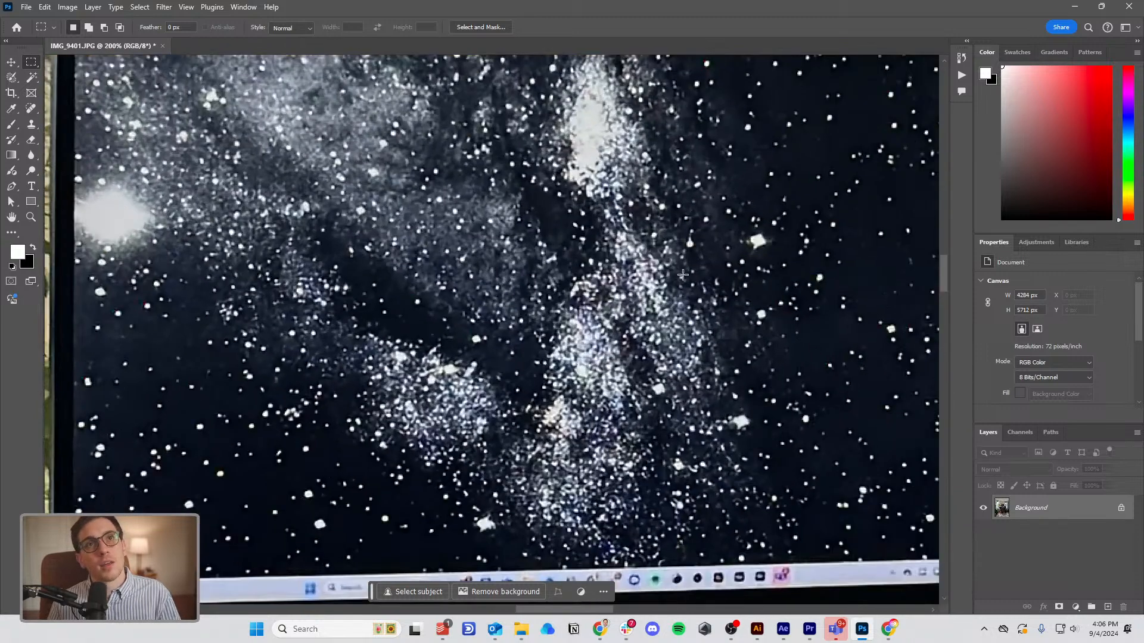
pyautogui.moveTo(682, 275); pyautogui.dragTo(632, 273)
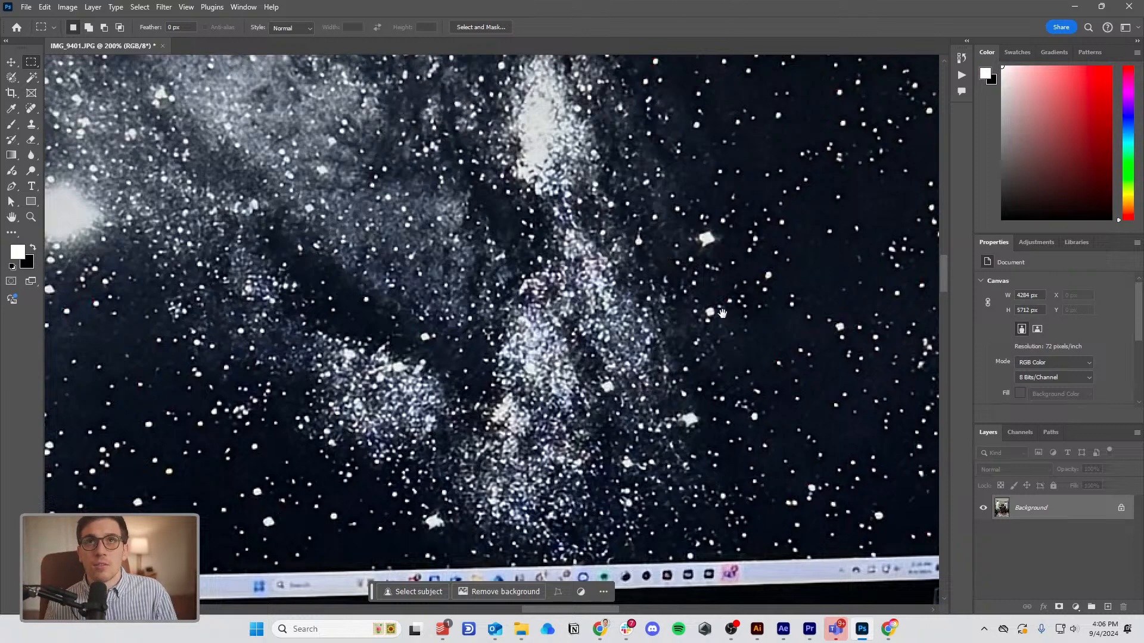
pyautogui.moveTo(722, 313); pyautogui.dragTo(534, 406)
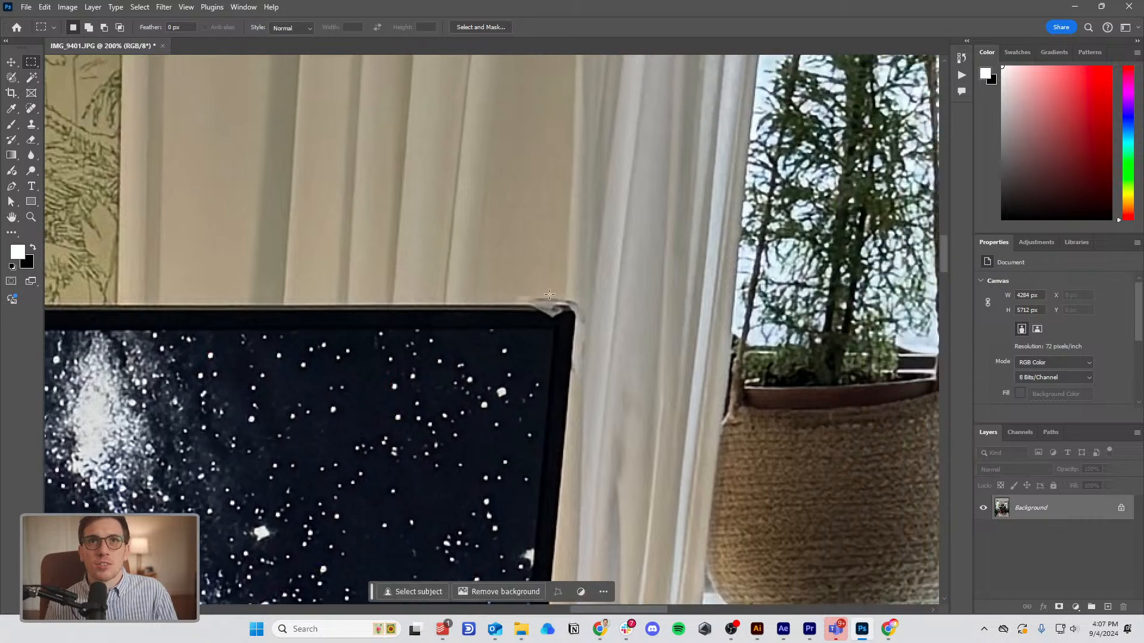
pyautogui.moveTo(567, 291); pyautogui.dragTo(245, 168)
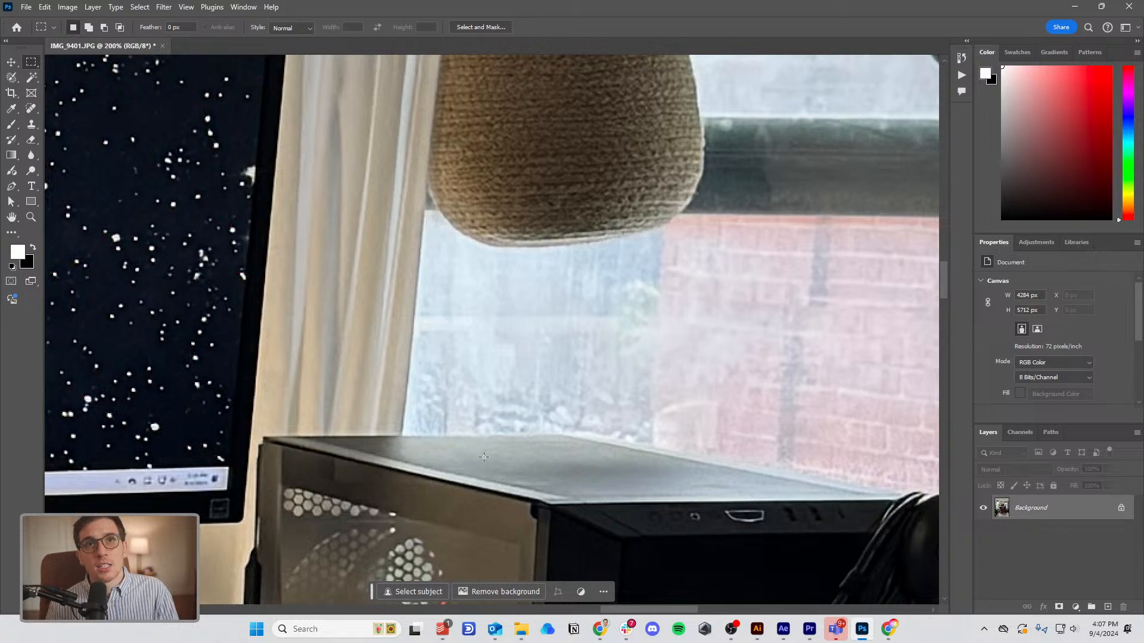
pyautogui.moveTo(512, 298); pyautogui.dragTo(618, 536)
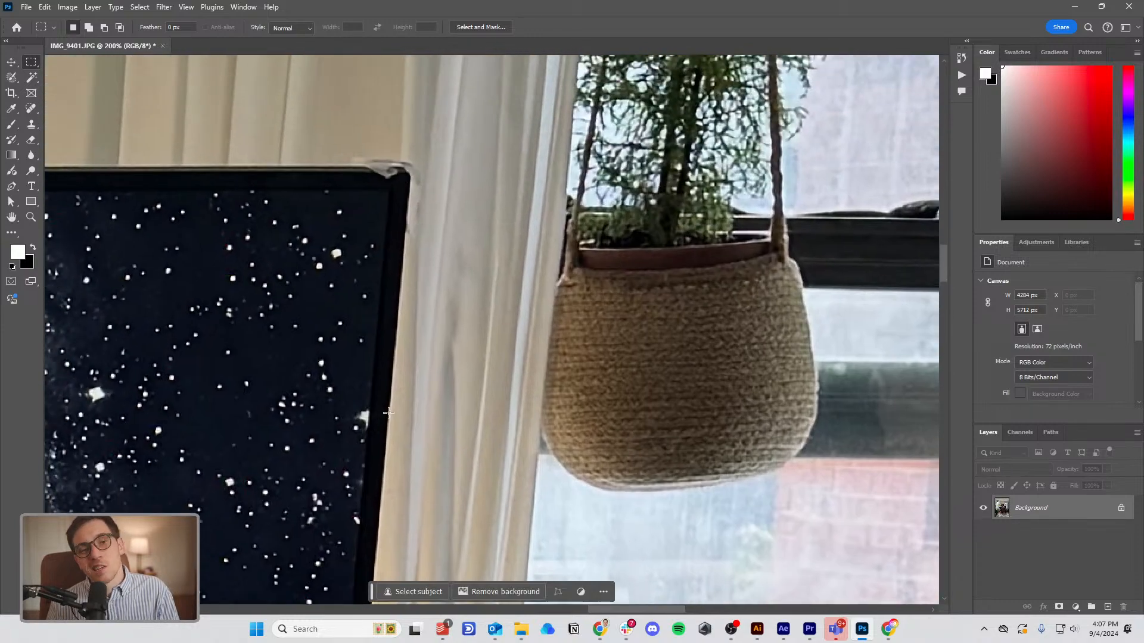
pyautogui.hscroll(-2, 420, 268)
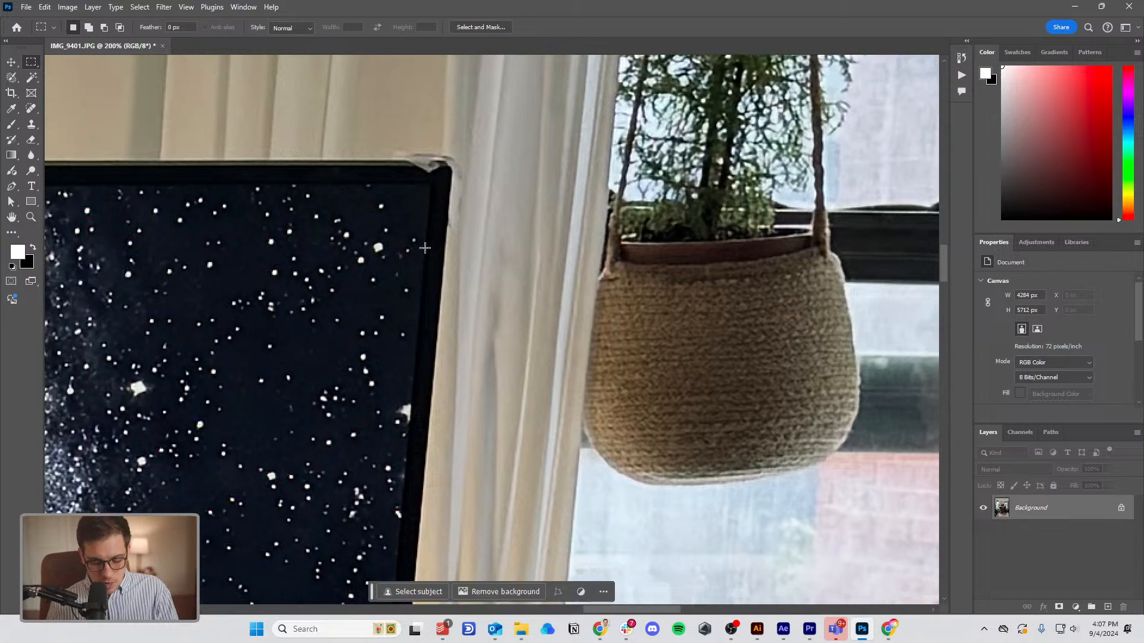
# Examine the whole desk area around the chair, from the monitors and plants down to the floor and rug.
pyautogui.hotkey('ctrl', '-')
pyautogui.hotkey('ctrl', '-')
pyautogui.moveTo(312, 336); pyautogui.dragTo(534, 225)
pyautogui.scroll(-5, 534, 224)
pyautogui.hscroll(2, 566, 286)
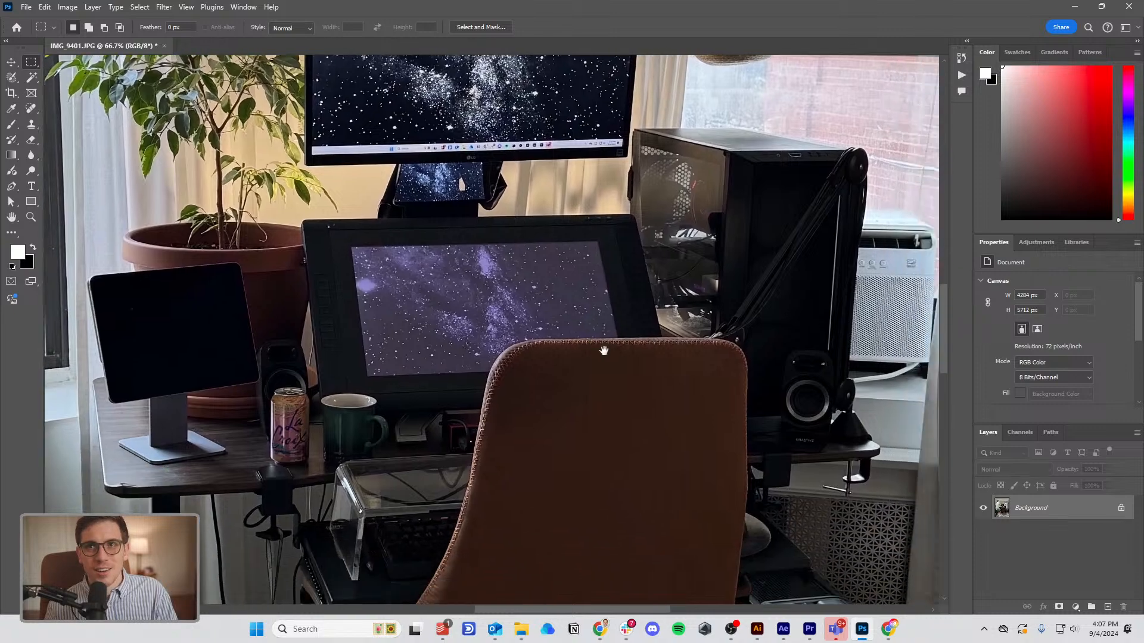
pyautogui.hotkey('ctrl', '-')
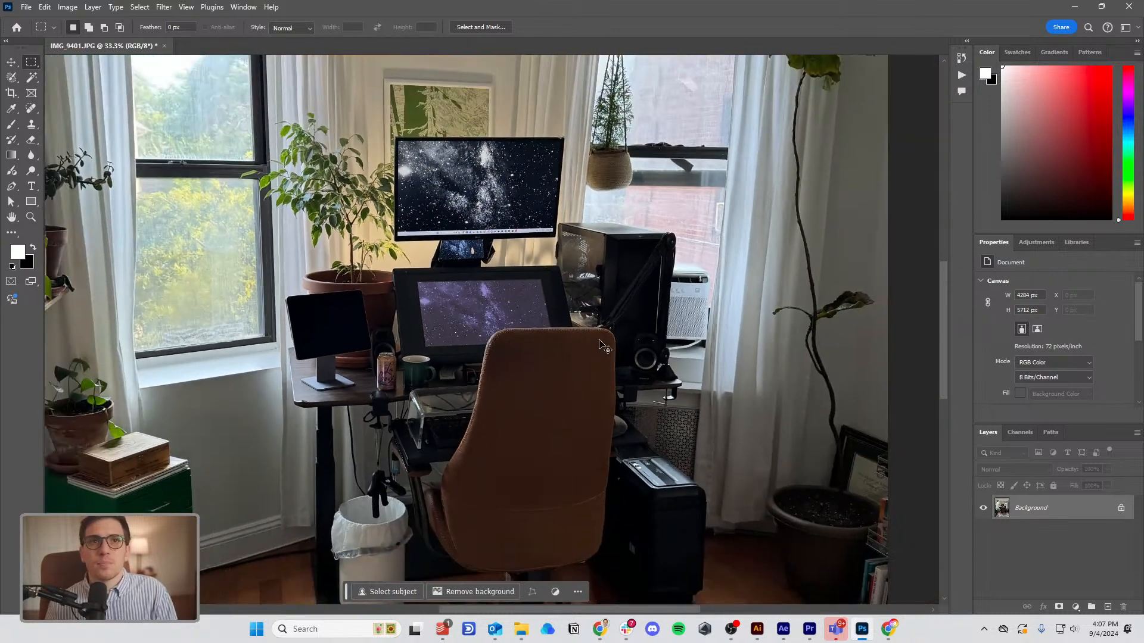
pyautogui.moveTo(614, 440); pyautogui.dragTo(645, 374)
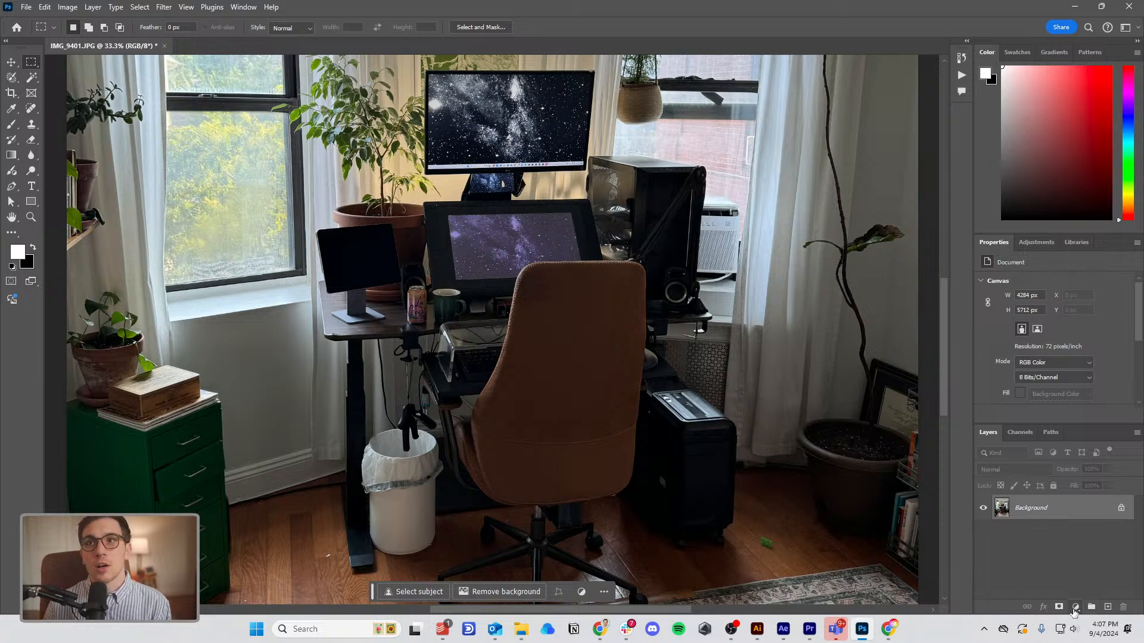
# Create an action named Room Light Adjustment in the Default Actions set and start recording it.
pyautogui.click(243, 7)
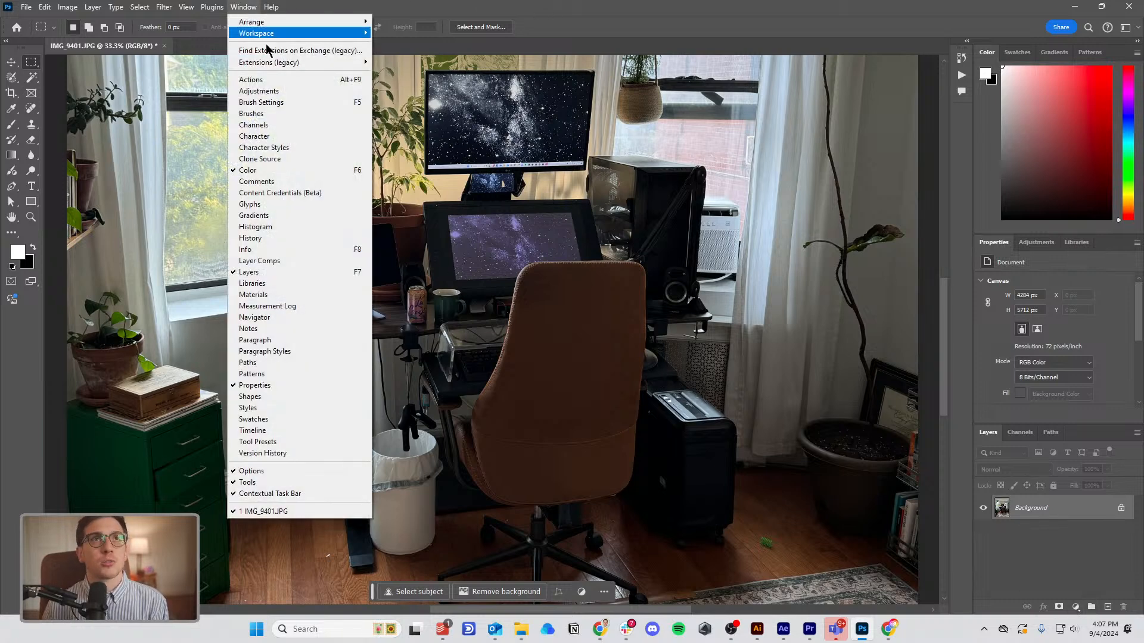
pyautogui.click(305, 84)
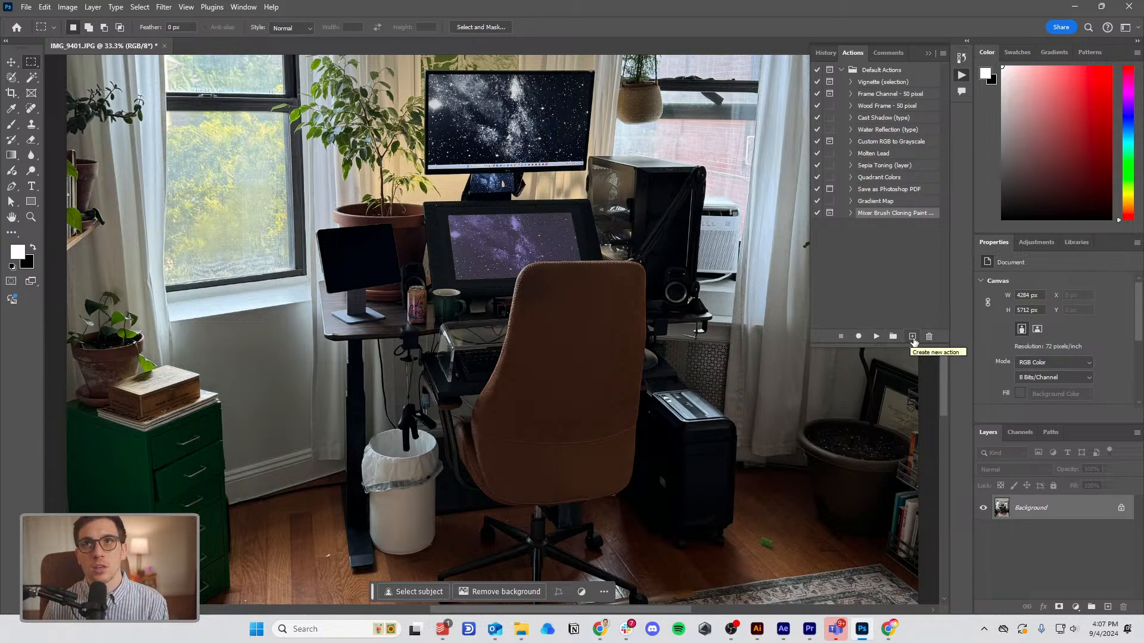
pyautogui.click(913, 338)
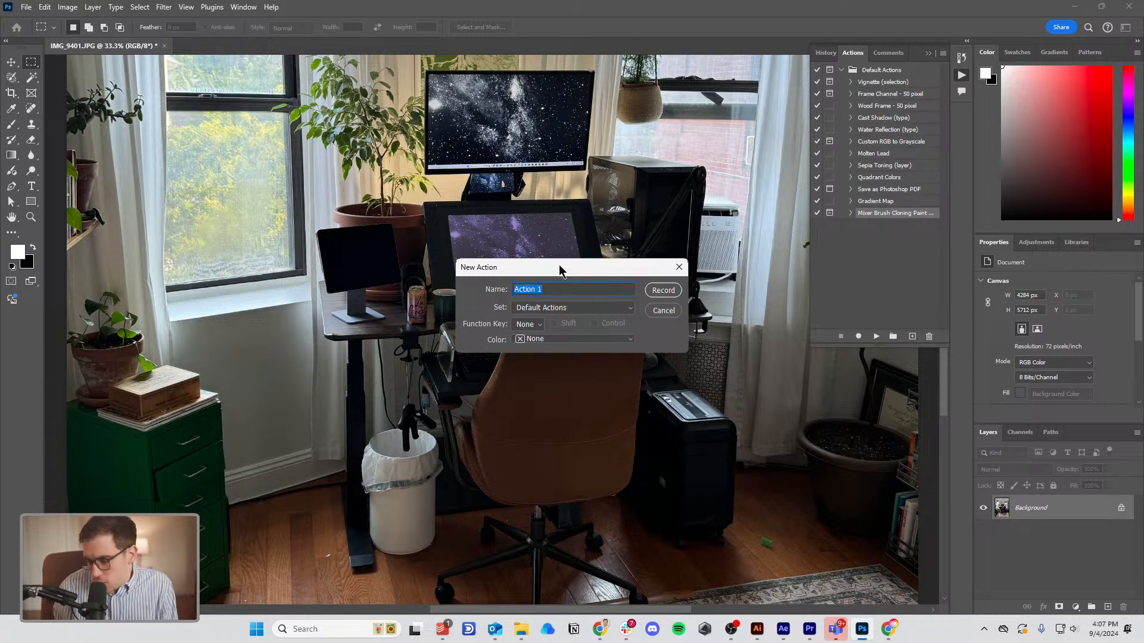
pyautogui.write('Room')
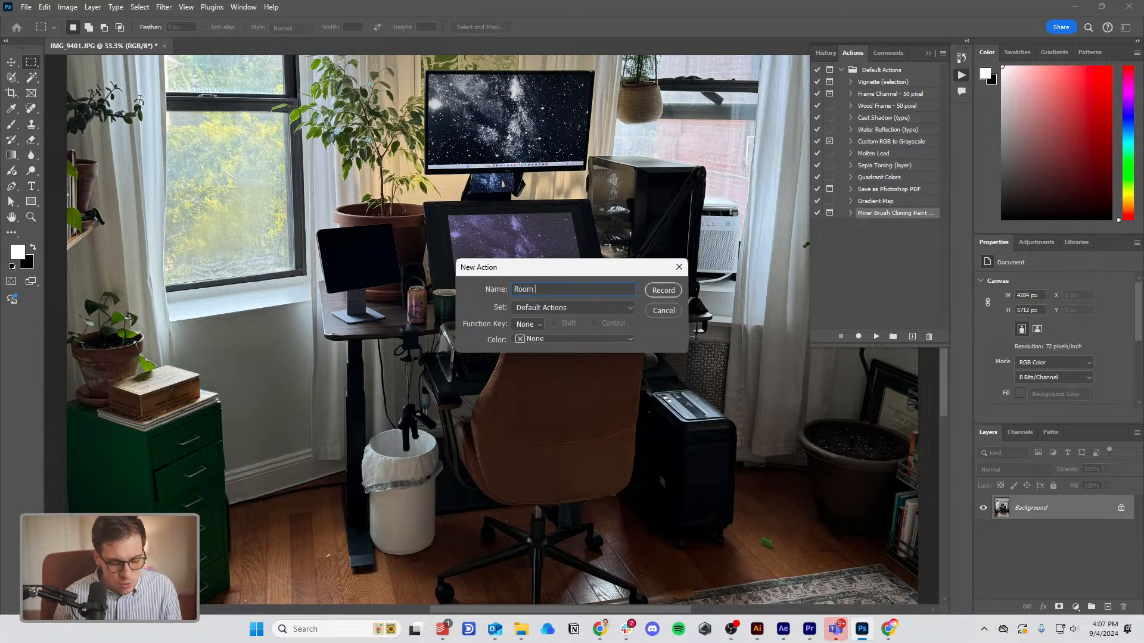
pyautogui.write(' Light Adjustment')
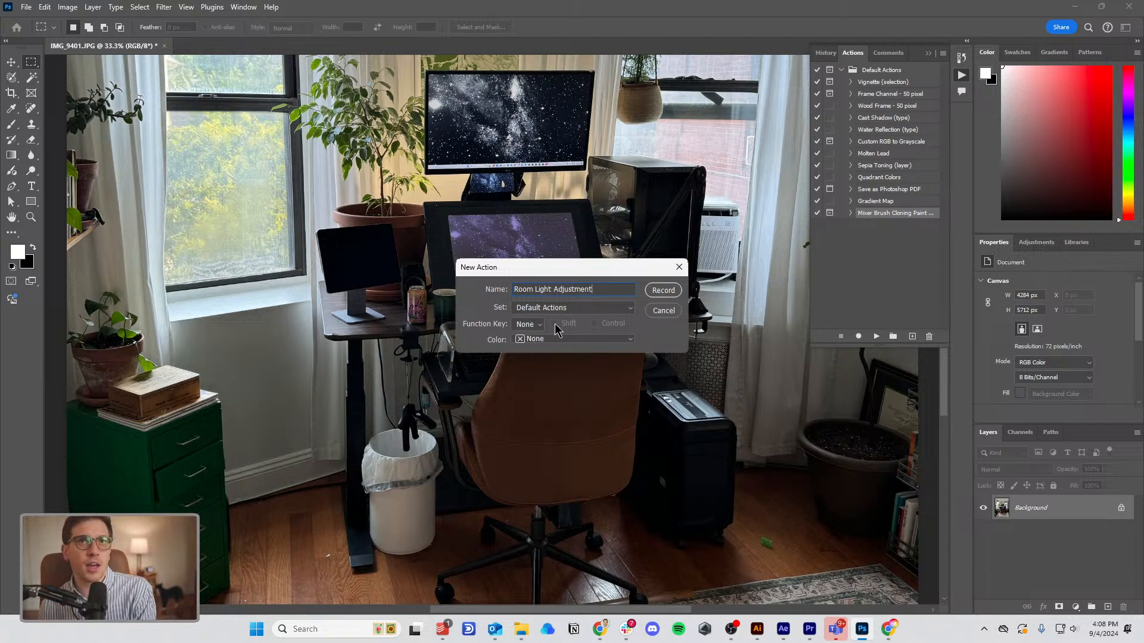
pyautogui.click(663, 291)
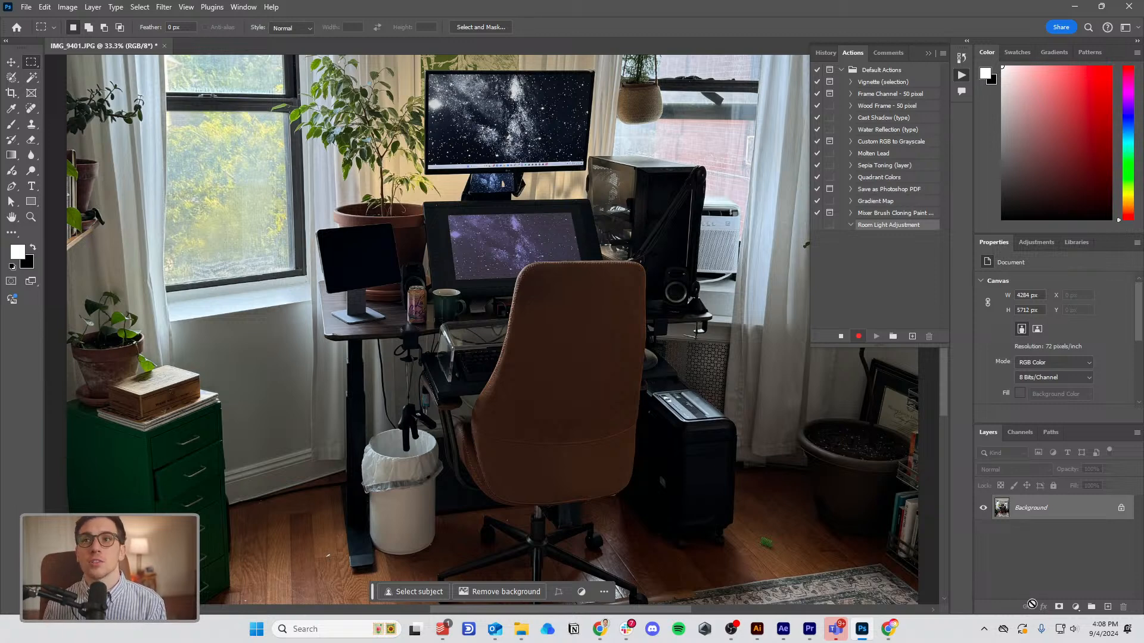
# Add a Levels adjustment layer above the Background and brighten the photo by setting the midtone level to 1.65.
pyautogui.click(1075, 607)
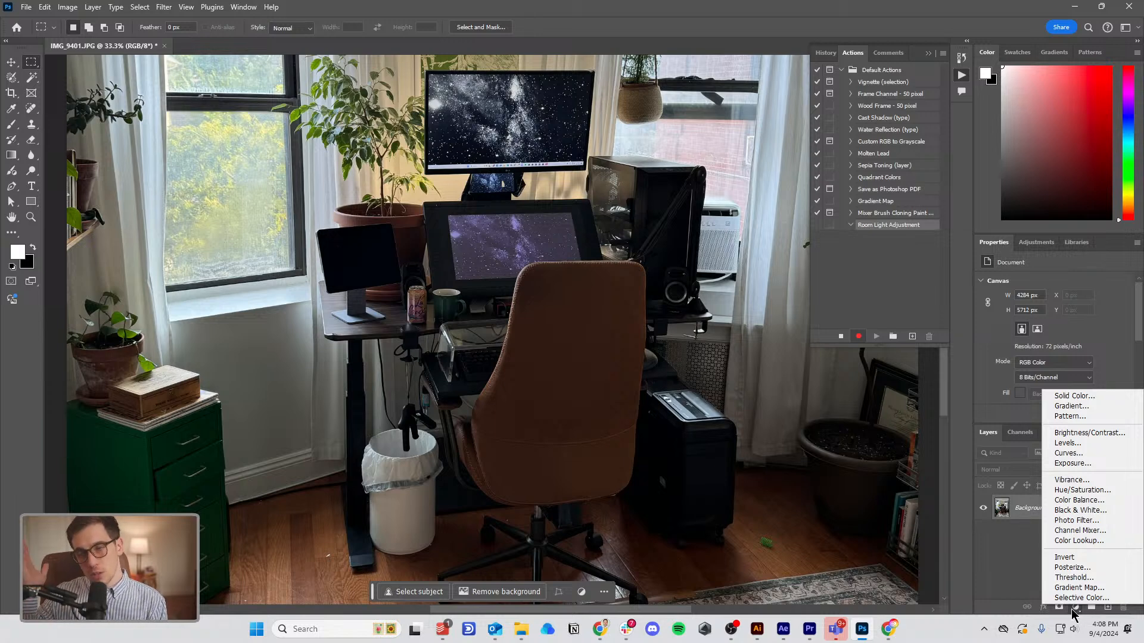
pyautogui.click(1104, 452)
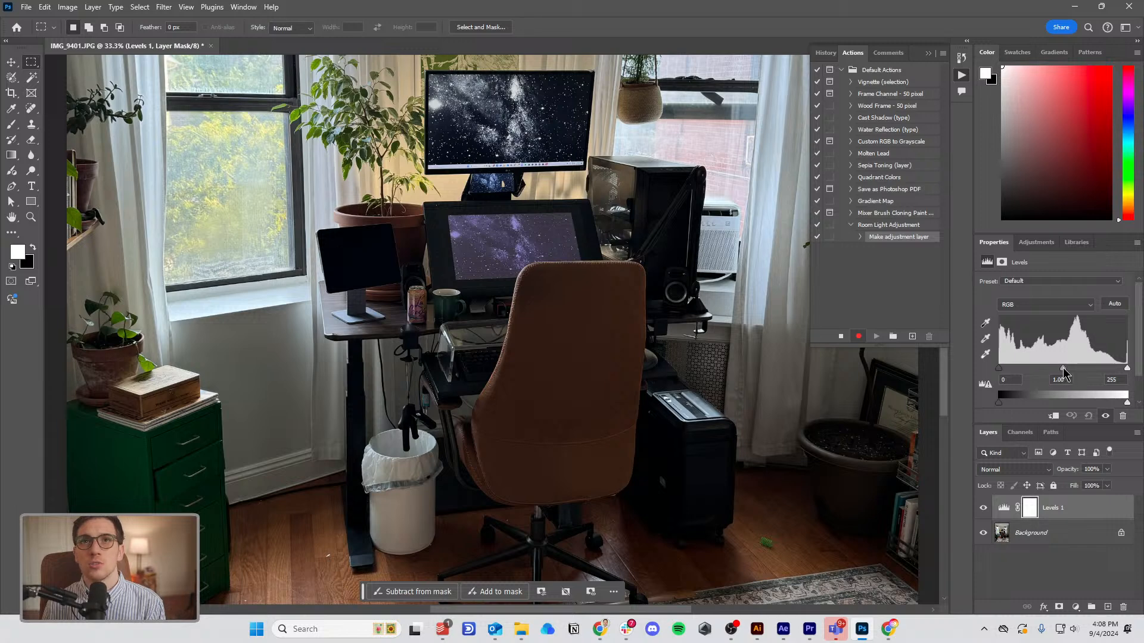
pyautogui.moveTo(1064, 372); pyautogui.dragTo(1036, 386)
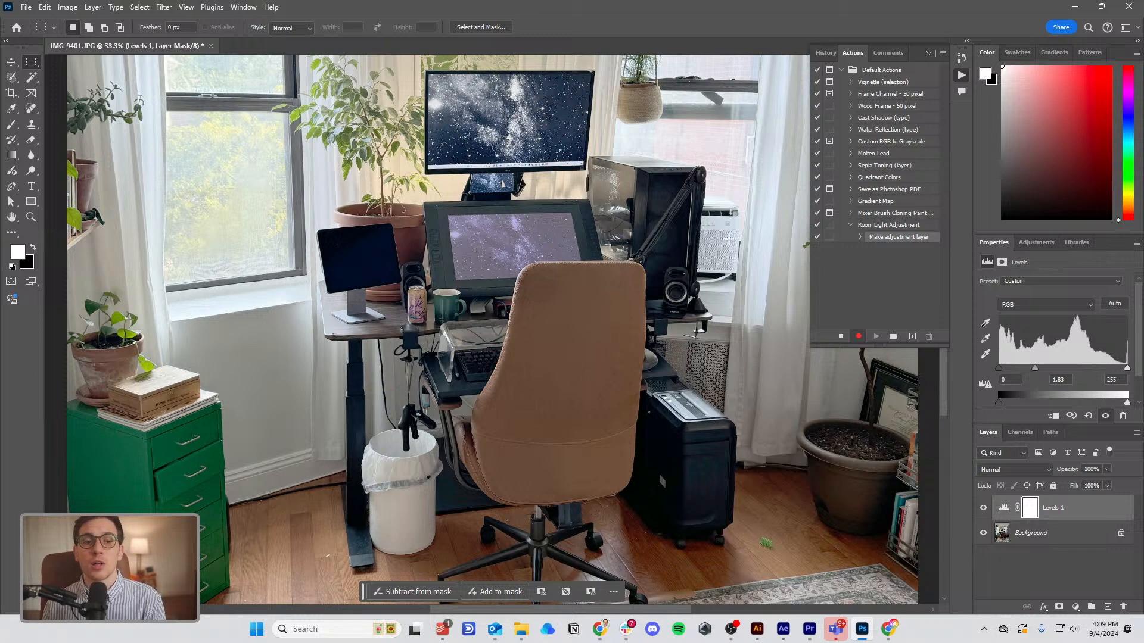
pyautogui.click(860, 237)
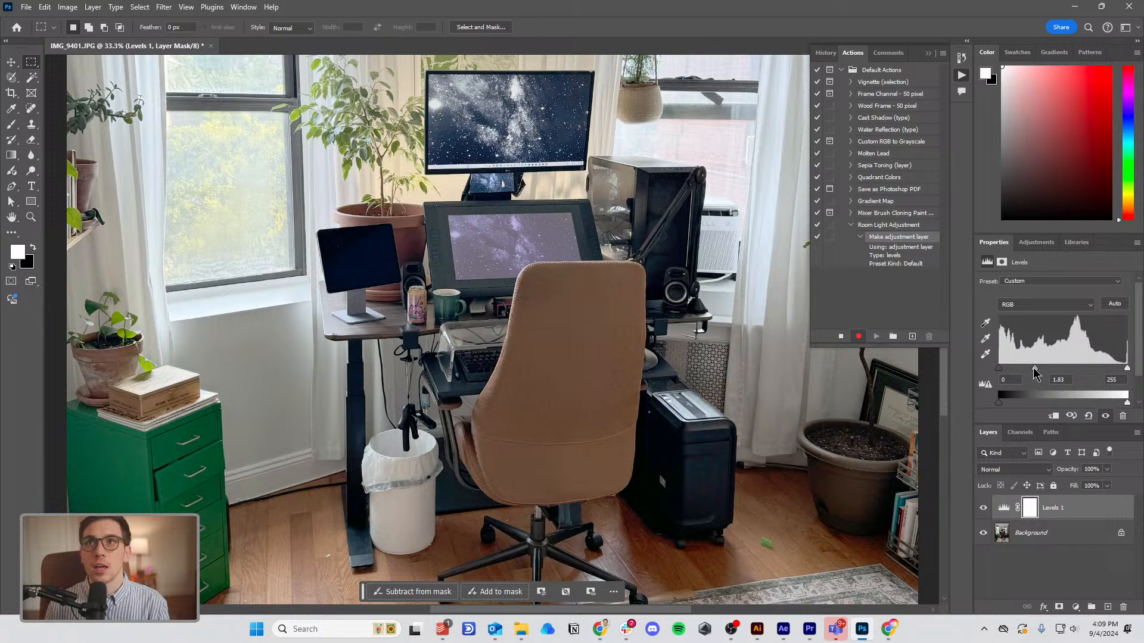
pyautogui.moveTo(1035, 374); pyautogui.dragTo(1040, 374)
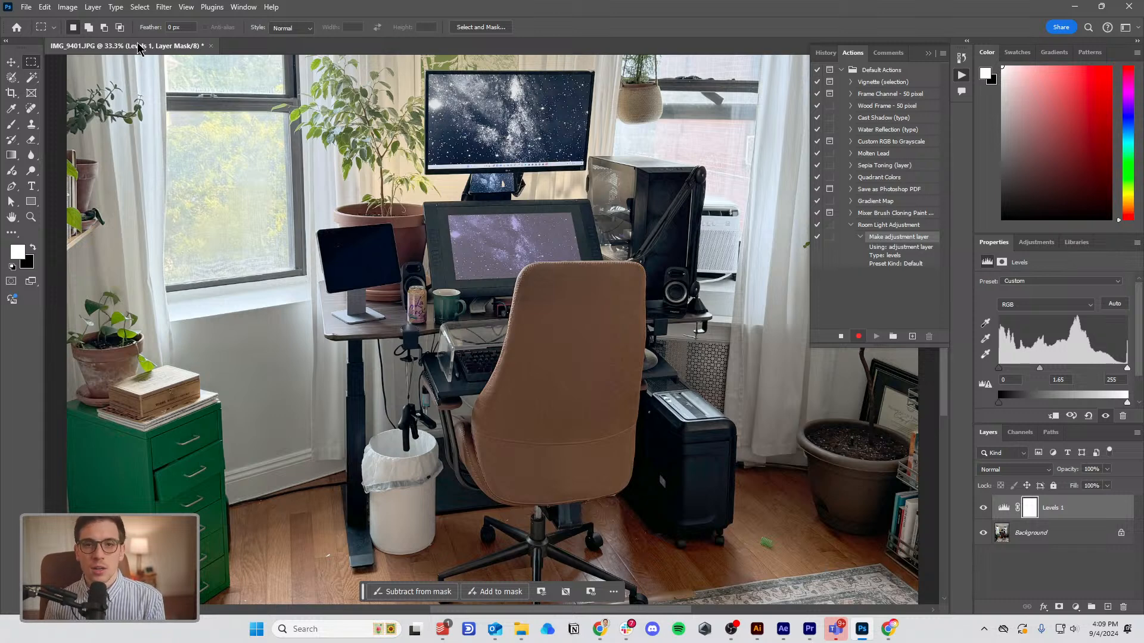
# Examine the brightened photo from the rug and floor up to the windows, and the desk and chair up close.
pyautogui.scroll(3, 557, 396)
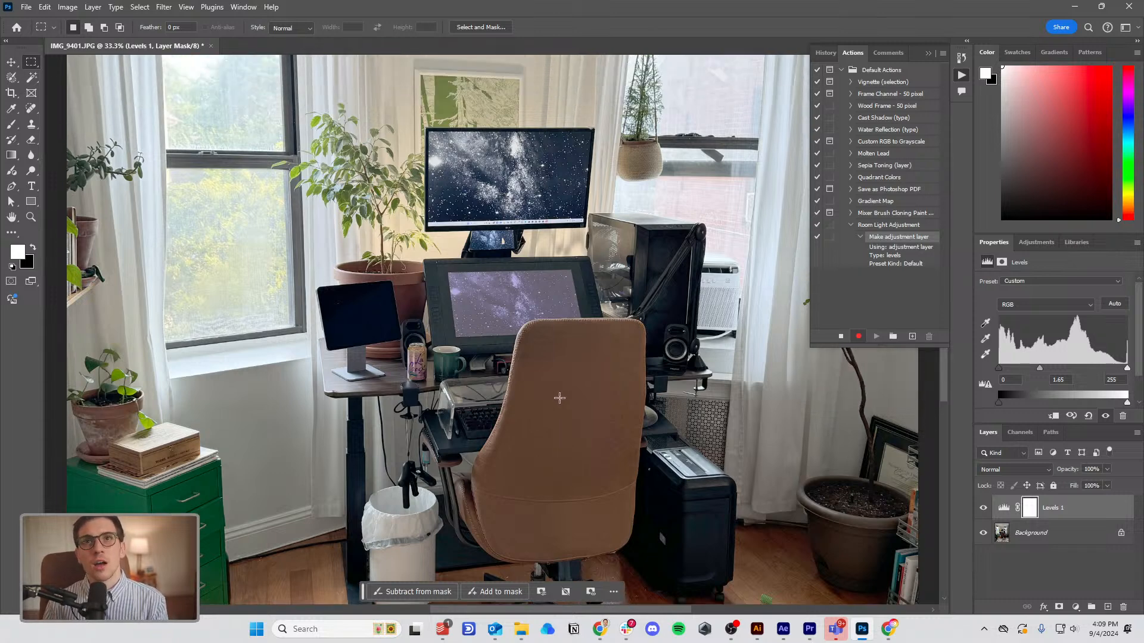
pyautogui.scroll(-7, 556, 394)
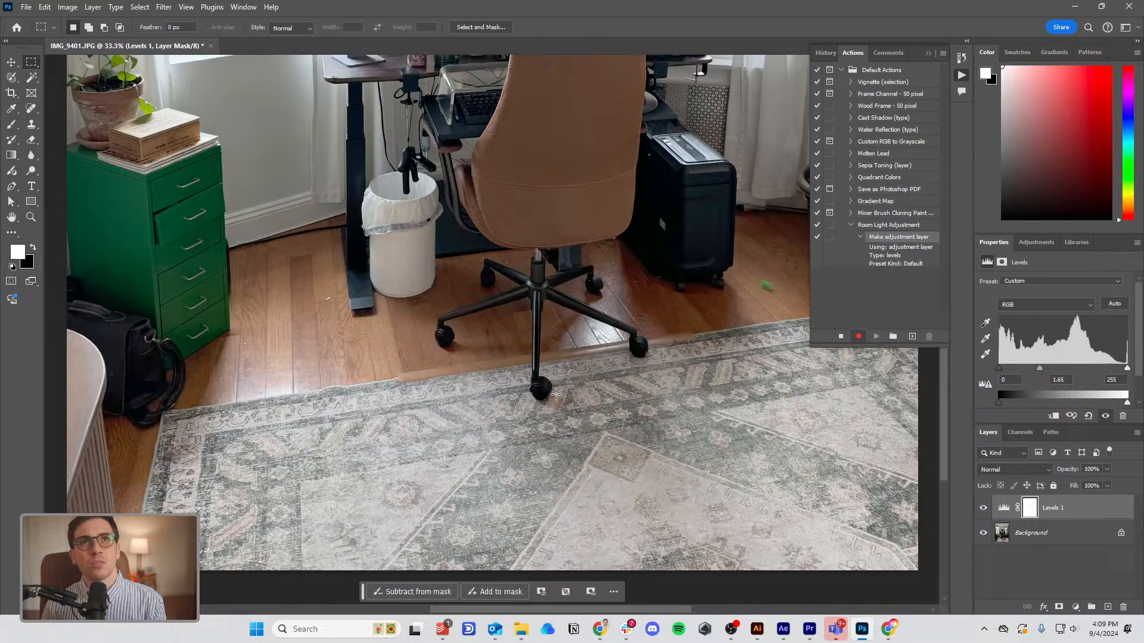
pyautogui.scroll(5, 560, 399)
pyautogui.scroll(6, 563, 402)
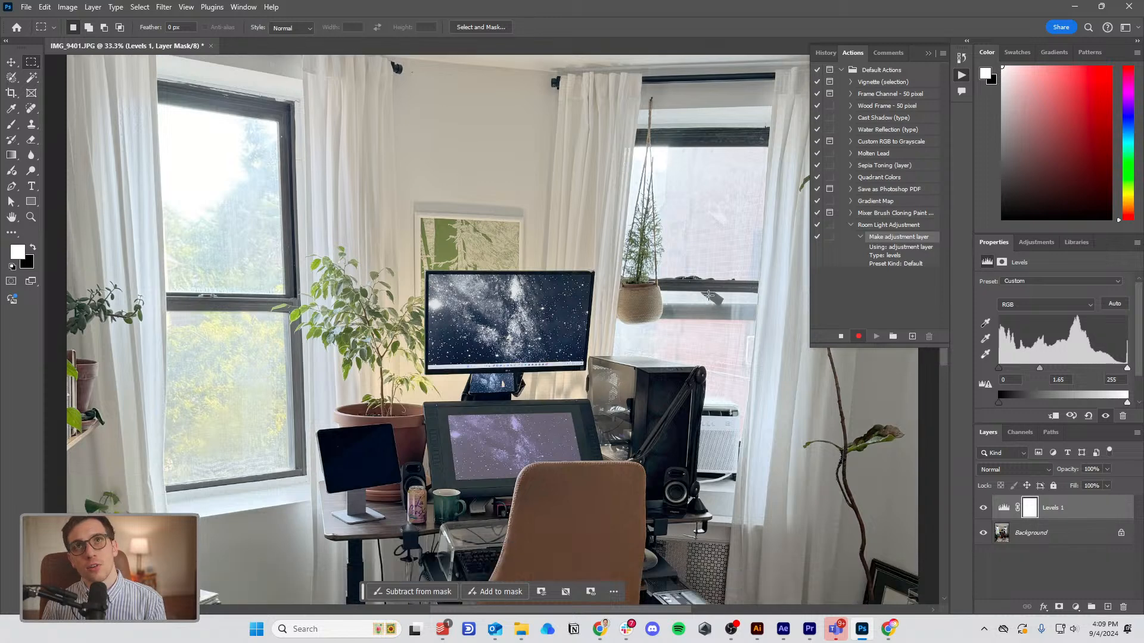
pyautogui.scroll(-3, 733, 358)
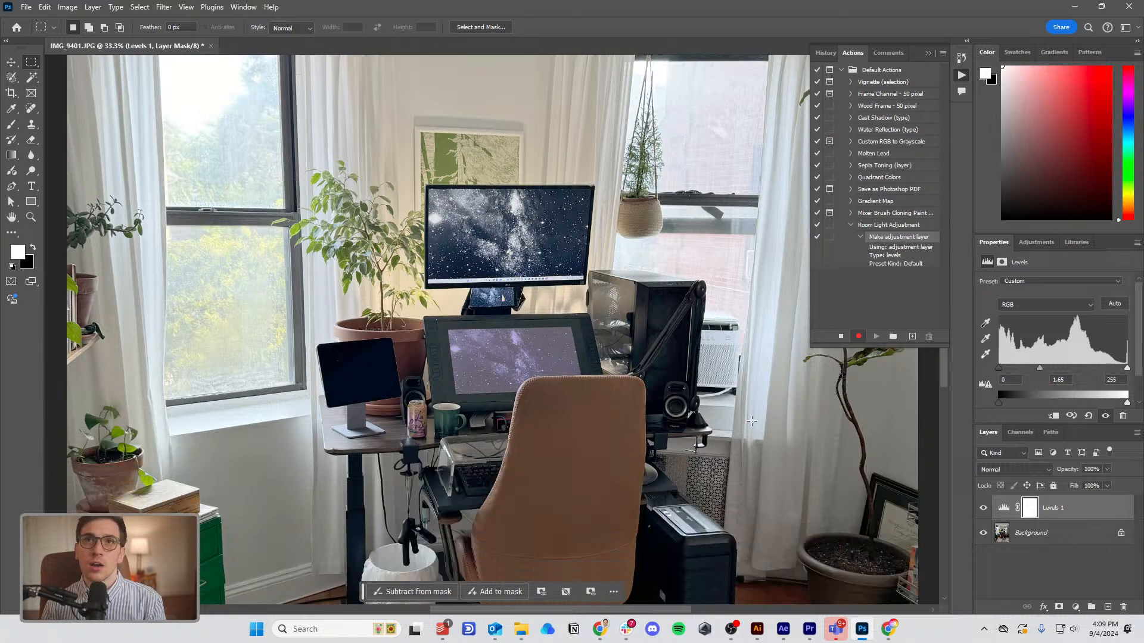
pyautogui.scroll(-3, 714, 396)
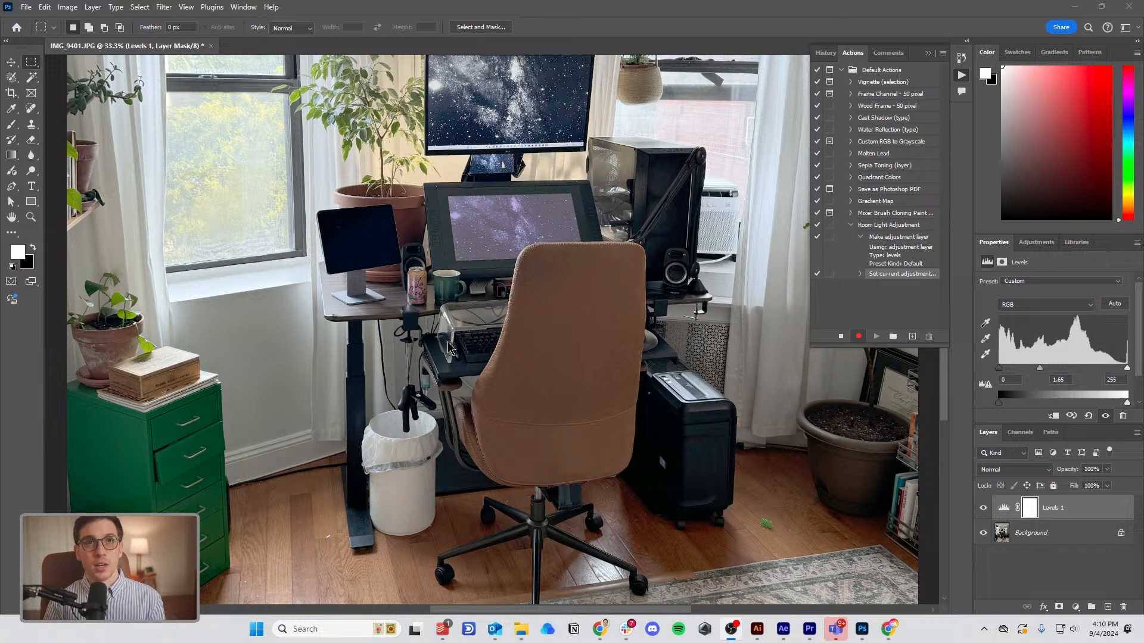
pyautogui.scroll(3, 453, 352)
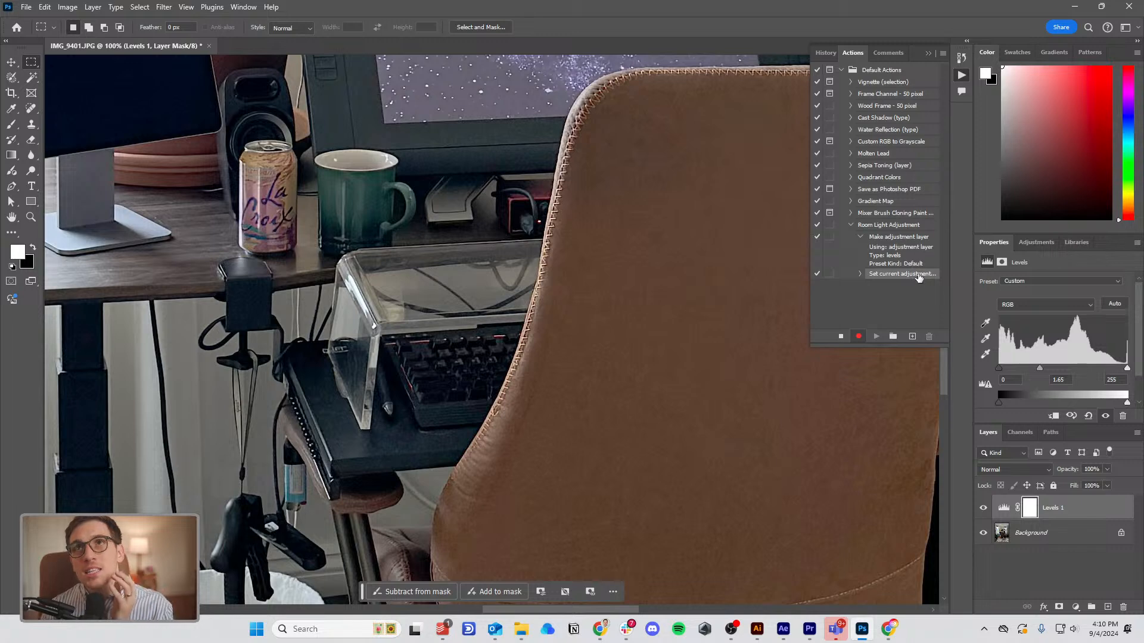
# Review the recorded details of the two adjustment entries in the Room Light Adjustment action, leaving both collapsed.
pyautogui.click(860, 275)
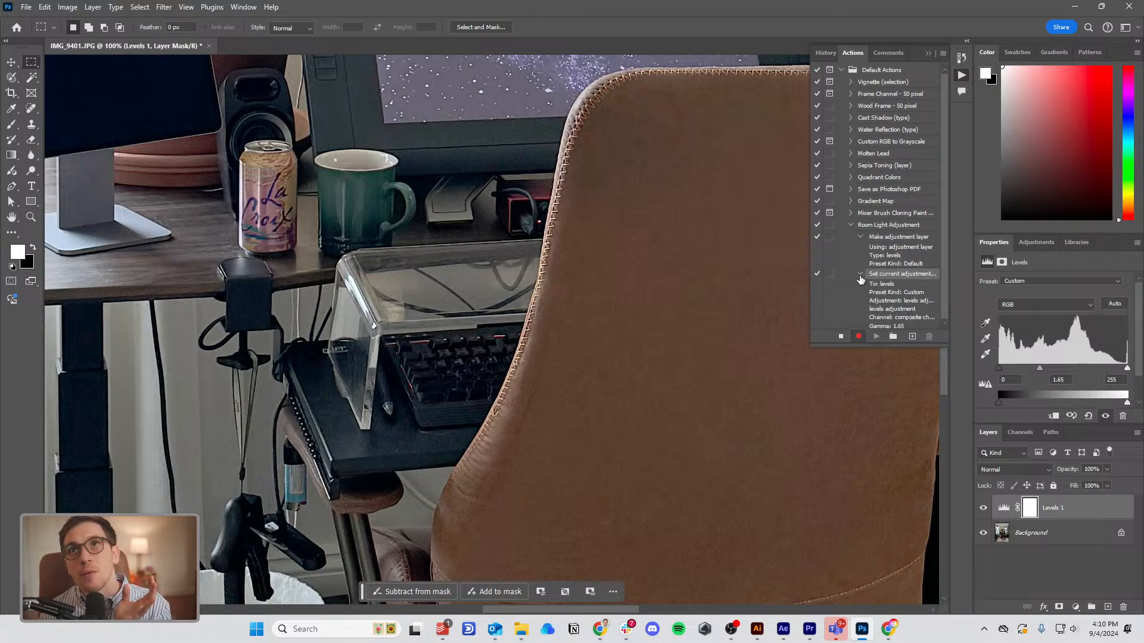
pyautogui.click(859, 274)
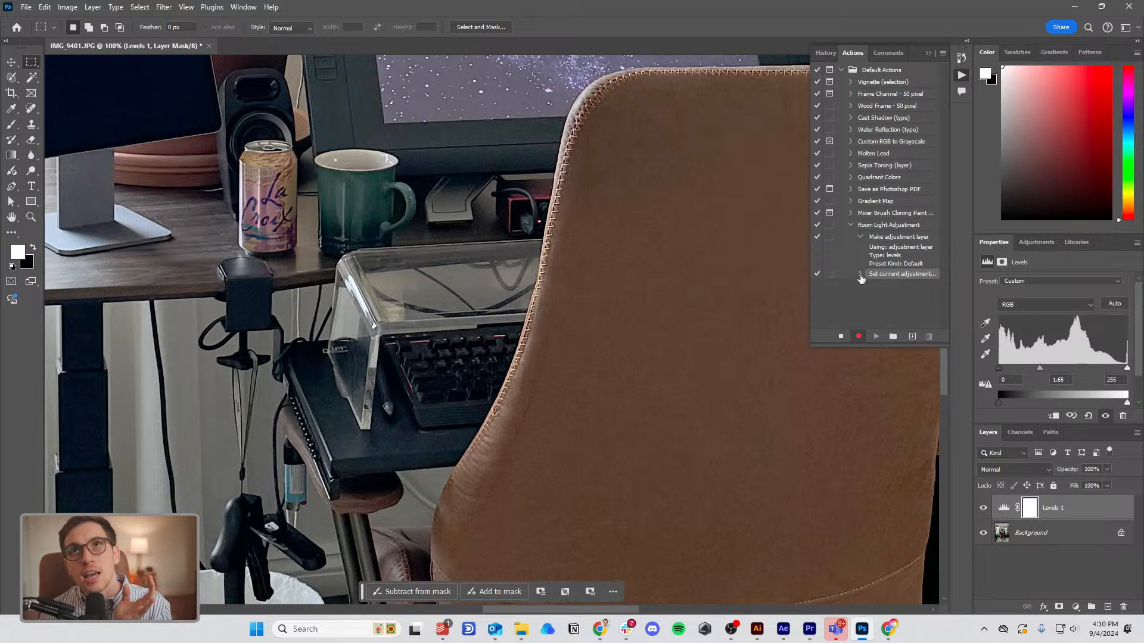
pyautogui.click(861, 238)
pyautogui.click(860, 238)
pyautogui.click(861, 238)
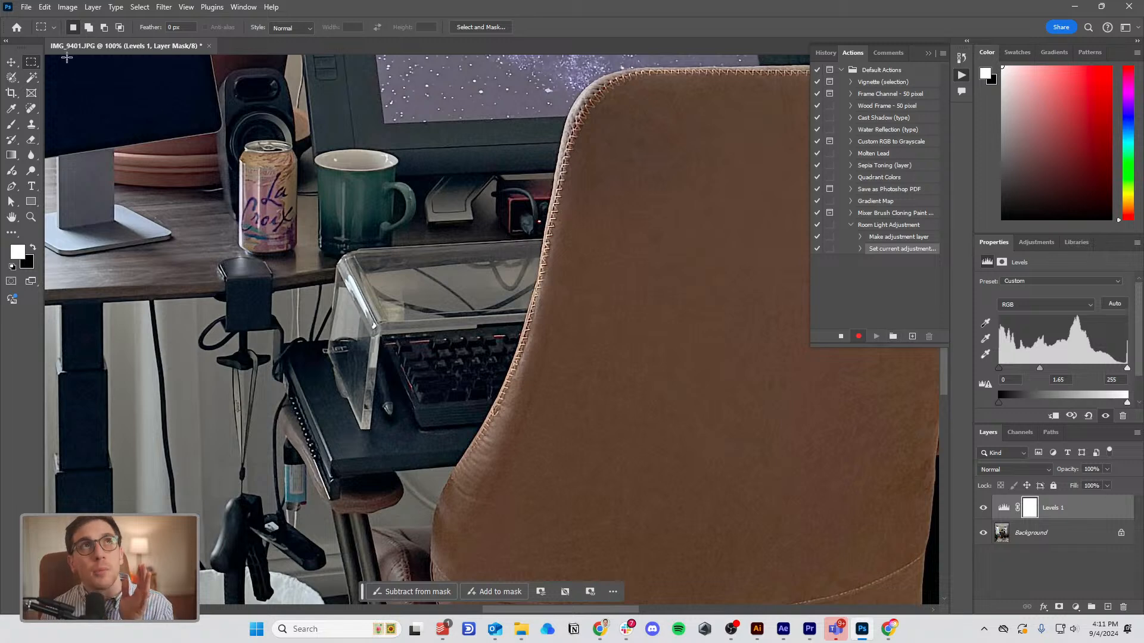
# Start saving the brightened photo under a new name, with the file name RoomPictures and the JPEG format.
pyautogui.click(25, 8)
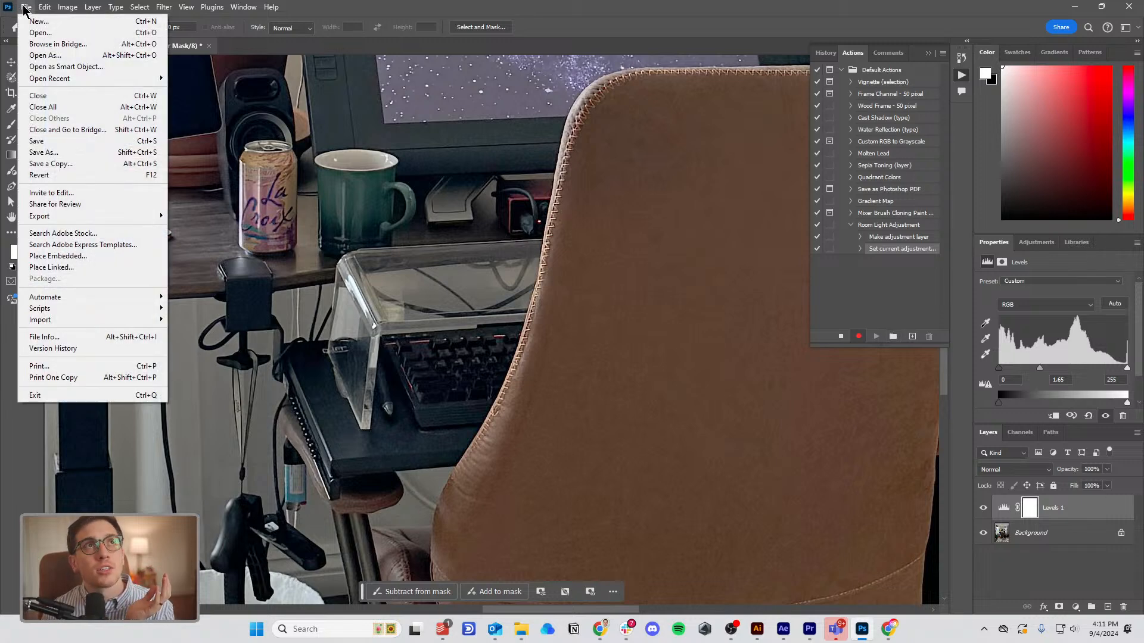
pyautogui.click(91, 153)
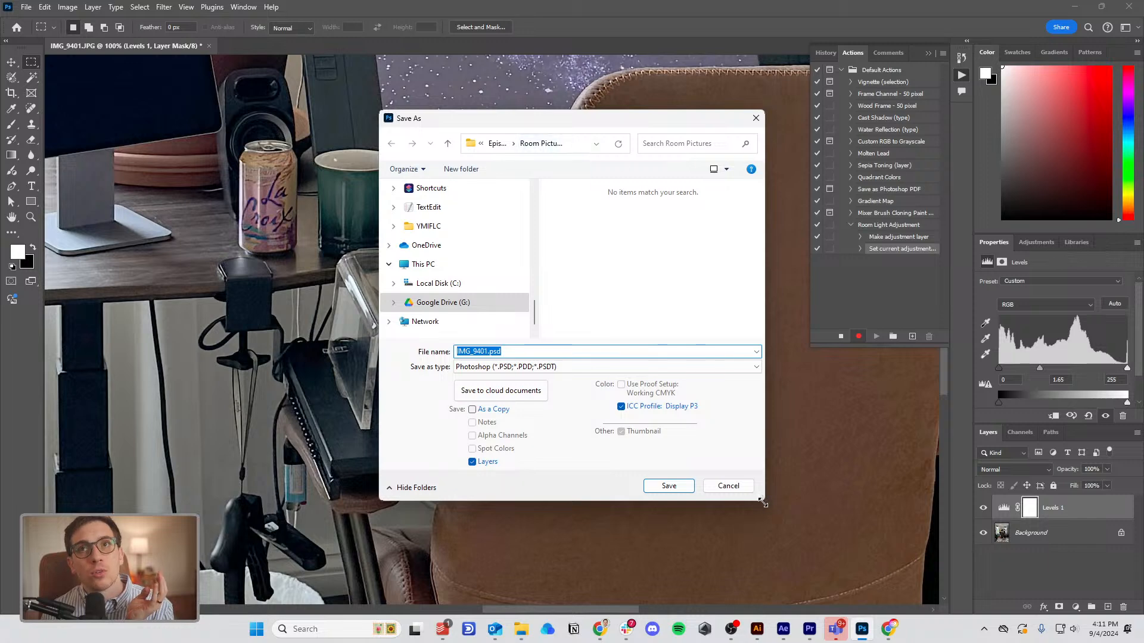
pyautogui.moveTo(763, 503); pyautogui.dragTo(996, 569)
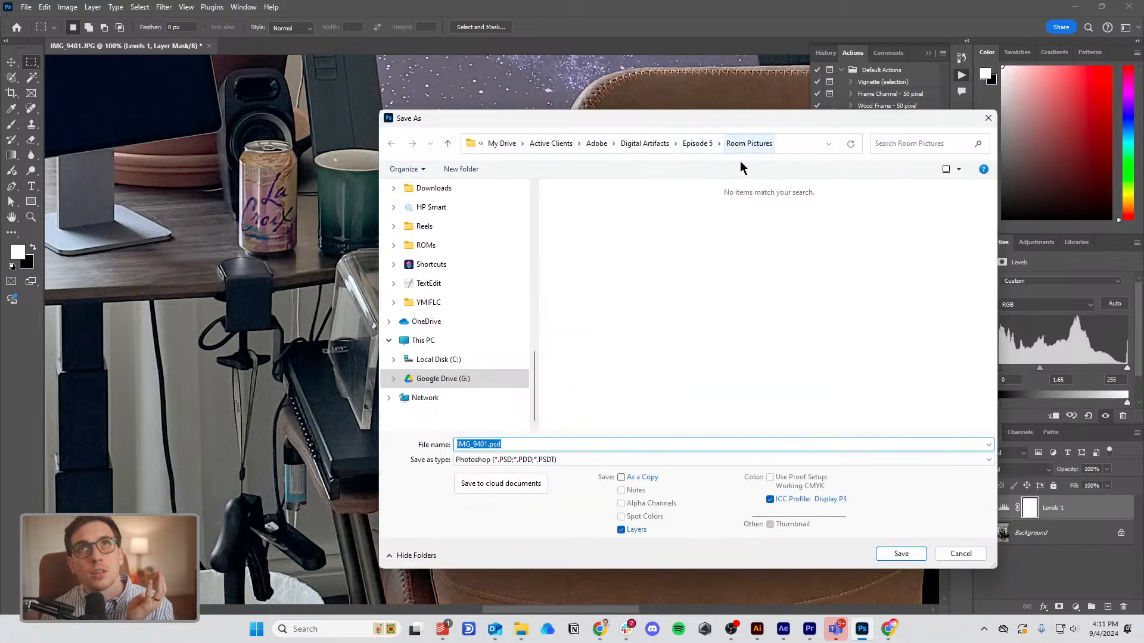
pyautogui.click(484, 444)
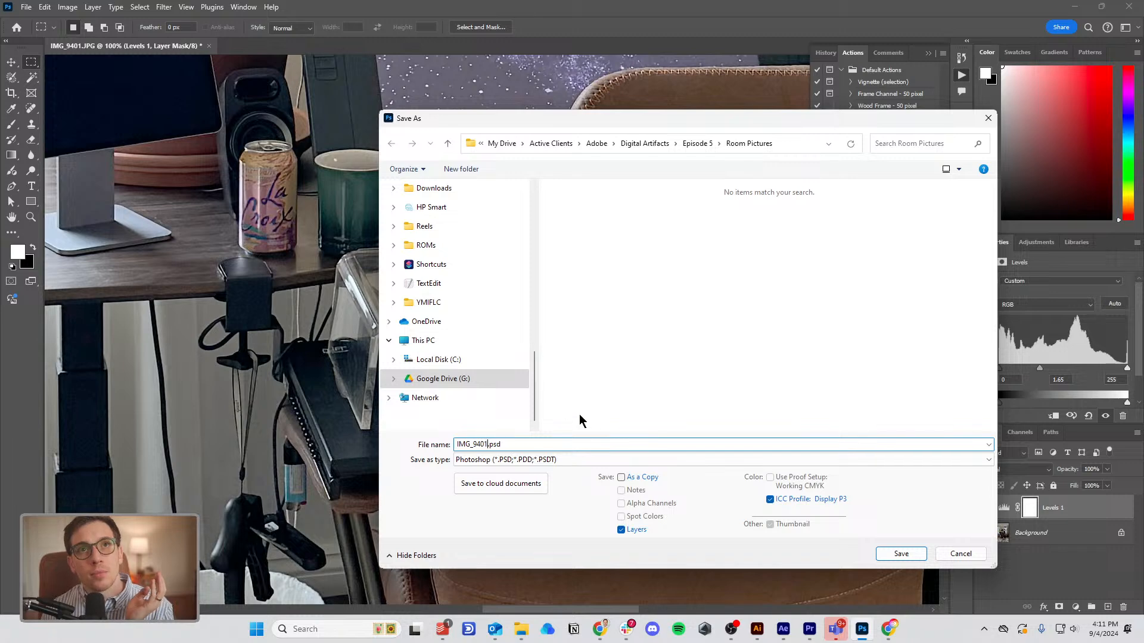
pyautogui.press('BackSpace')
pyautogui.press('BackSpace')
pyautogui.press('BackSpace')
pyautogui.press('BackSpace')
pyautogui.press('BackSpace')
pyautogui.press('BackSpace')
pyautogui.press('BackSpace')
pyautogui.press('BackSpace')
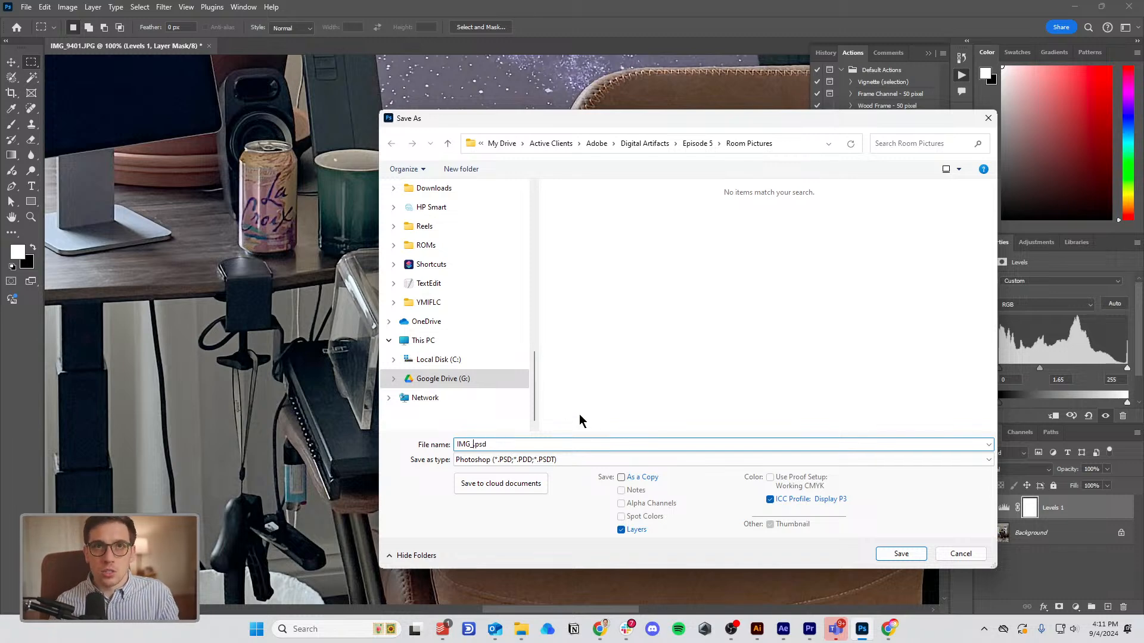
pyautogui.write('RoomPictures')
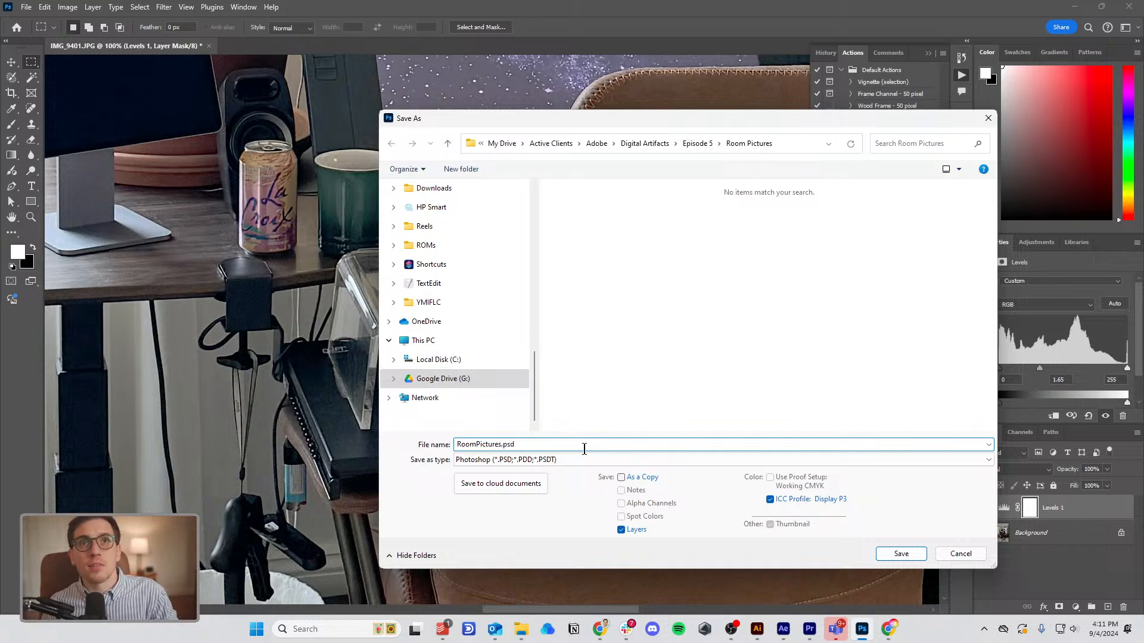
pyautogui.click(582, 461)
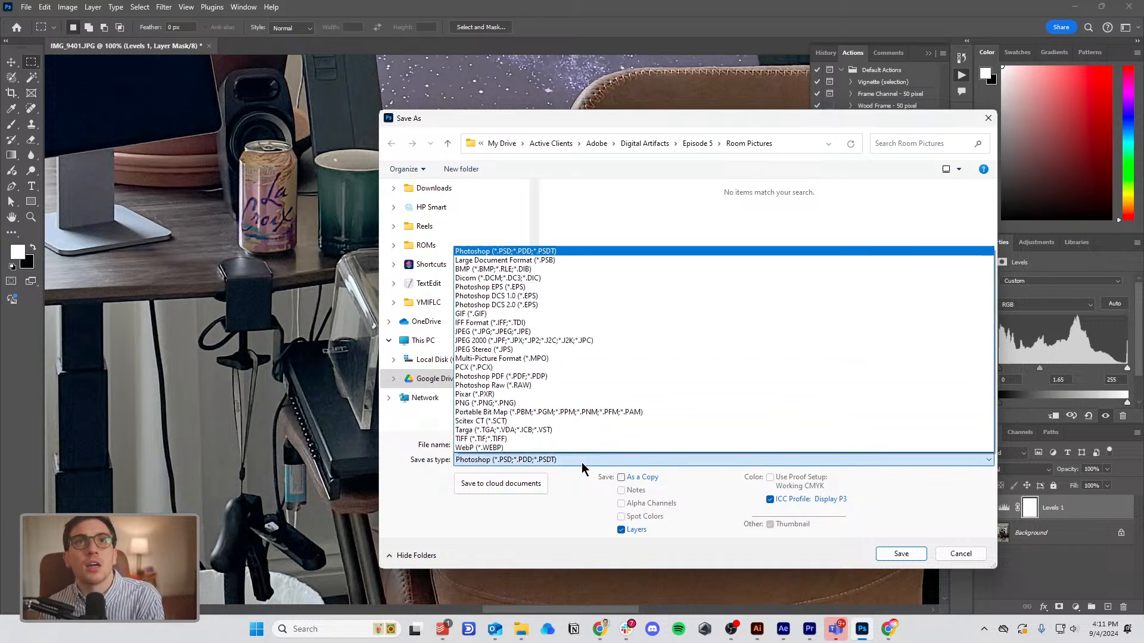
pyautogui.click(548, 332)
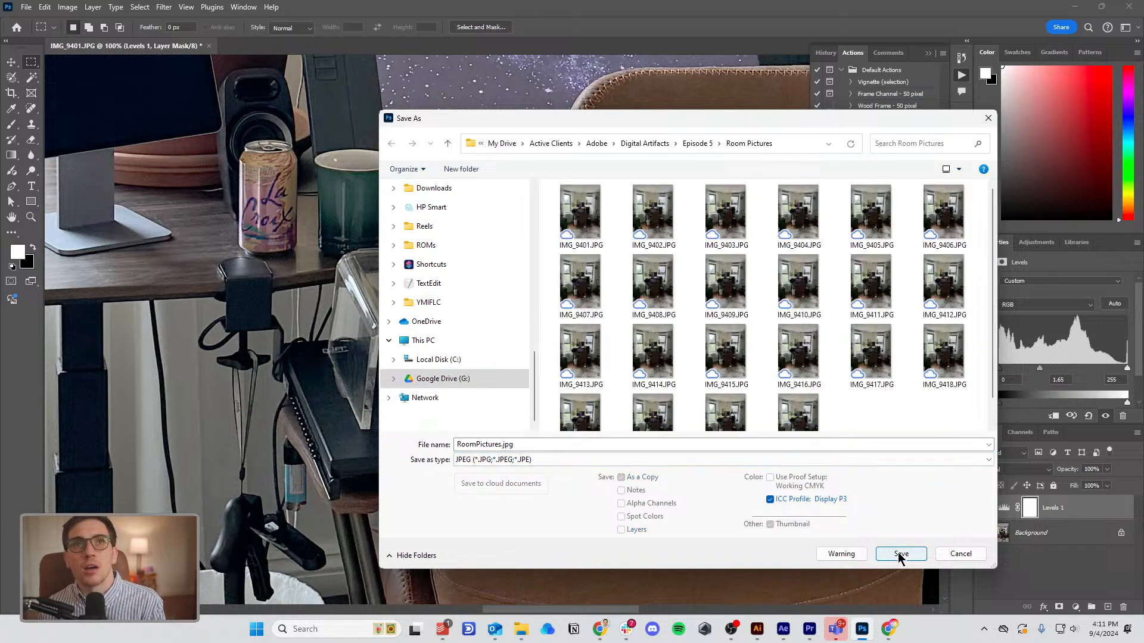
# Save the JPEG into the Edited Room Pictures folder of Episode 5 with Maximum quality 12 and the Baseline ("Standard") format option.
pyautogui.click(697, 144)
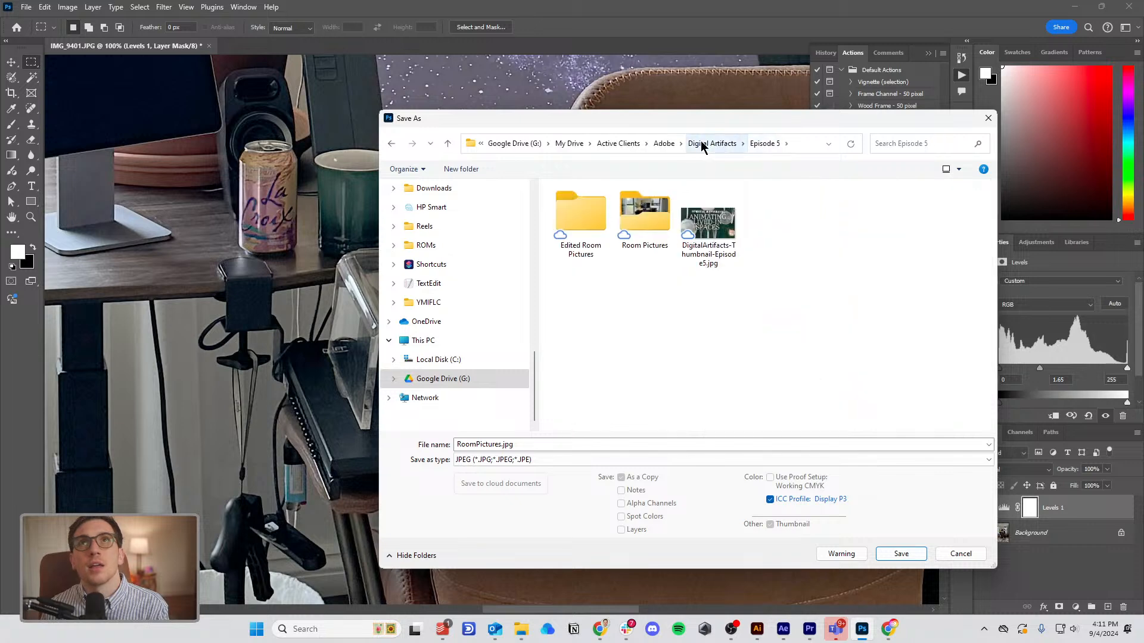
pyautogui.click(586, 230)
pyautogui.doubleClick(586, 230)
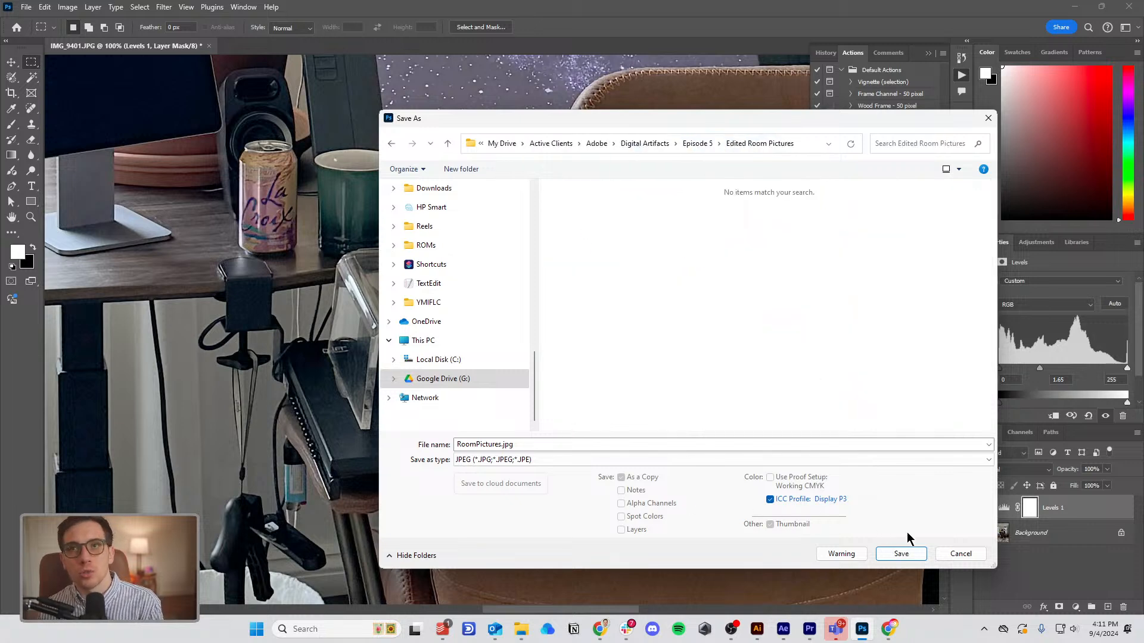
pyautogui.click(901, 554)
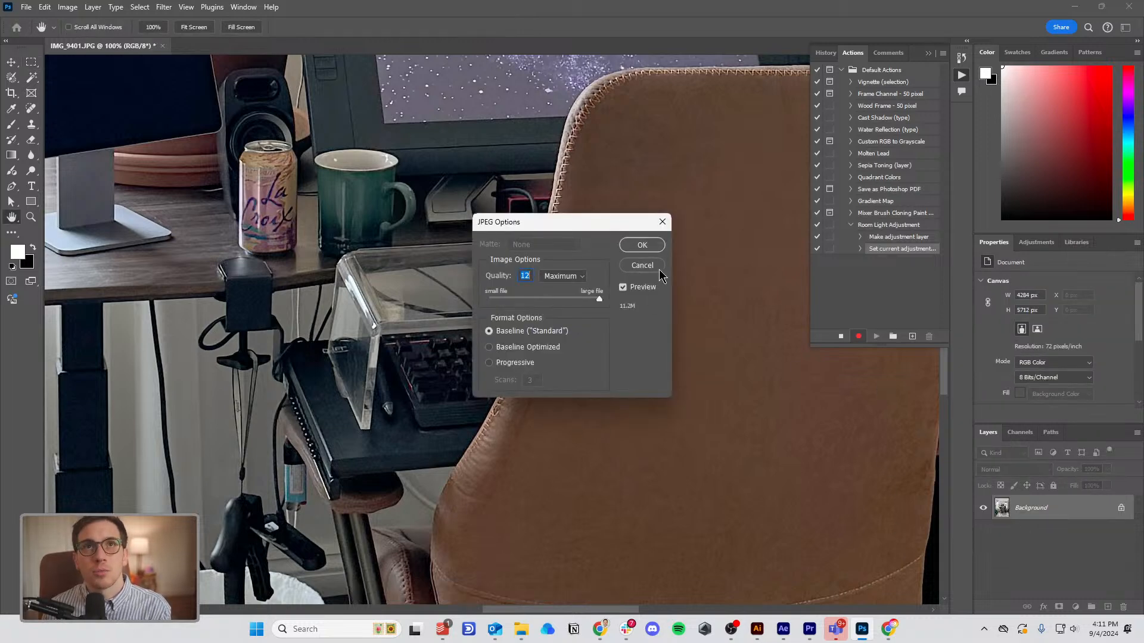
pyautogui.click(642, 246)
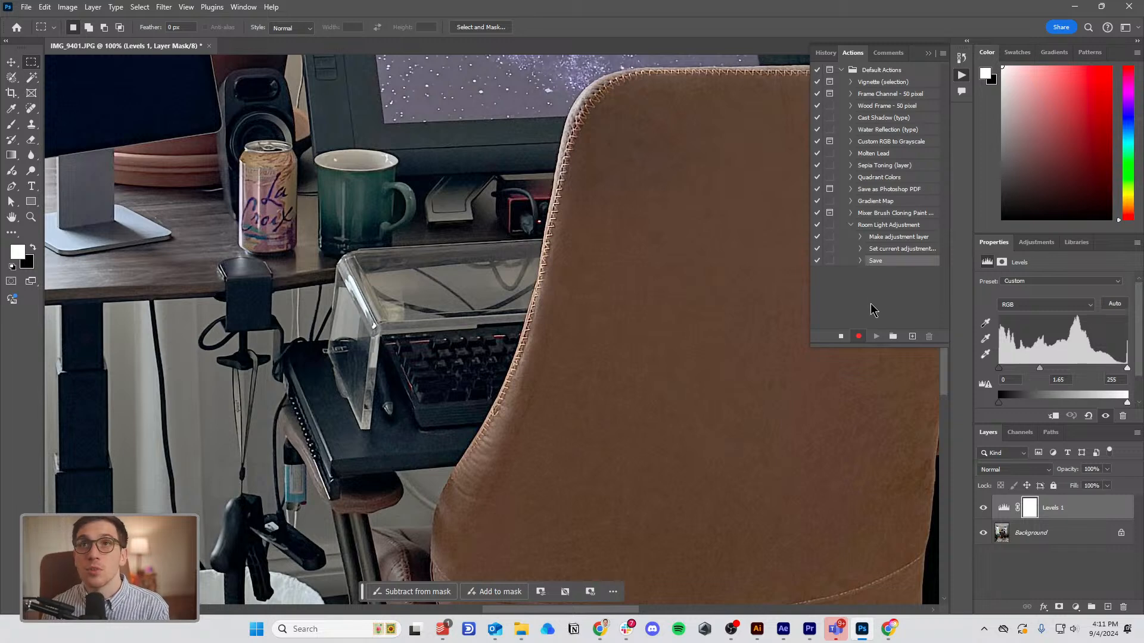
# Stop recording the action and select Room Light Adjustment in the Default Actions set.
pyautogui.click(840, 337)
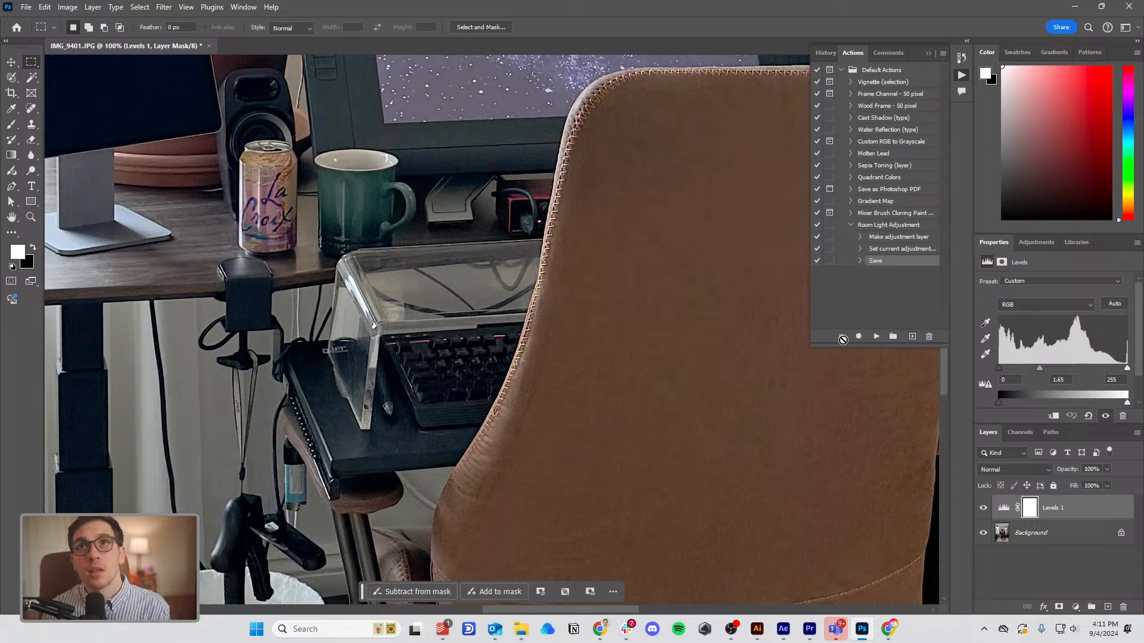
pyautogui.click(871, 225)
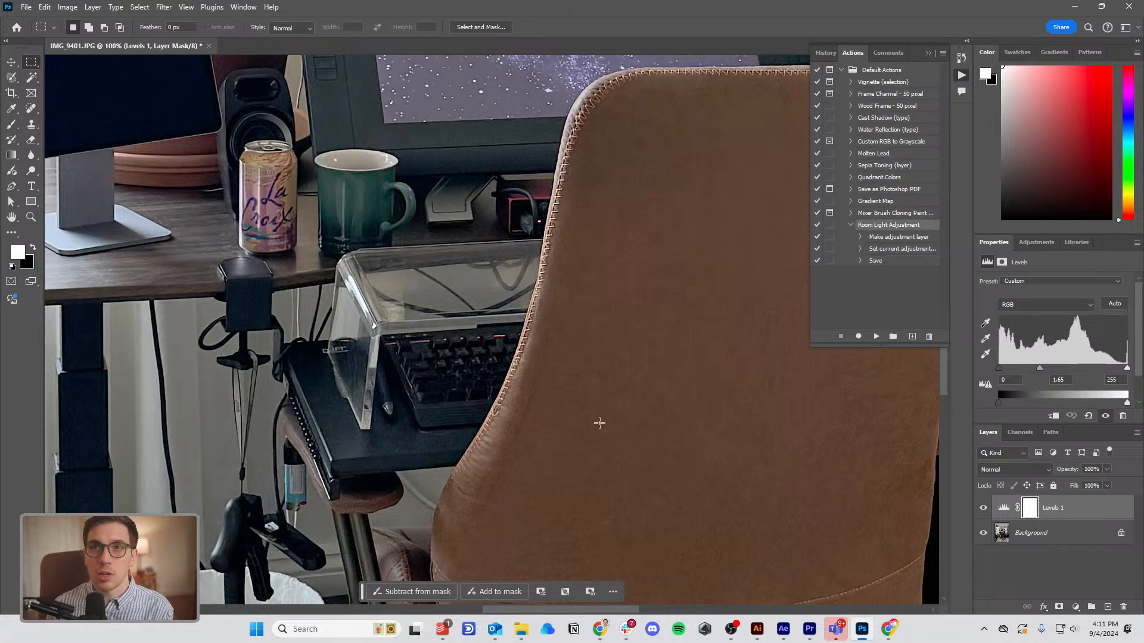
pyautogui.scroll(1, 600, 422)
pyautogui.scroll(-1, 600, 422)
pyautogui.scroll(-4, 602, 412)
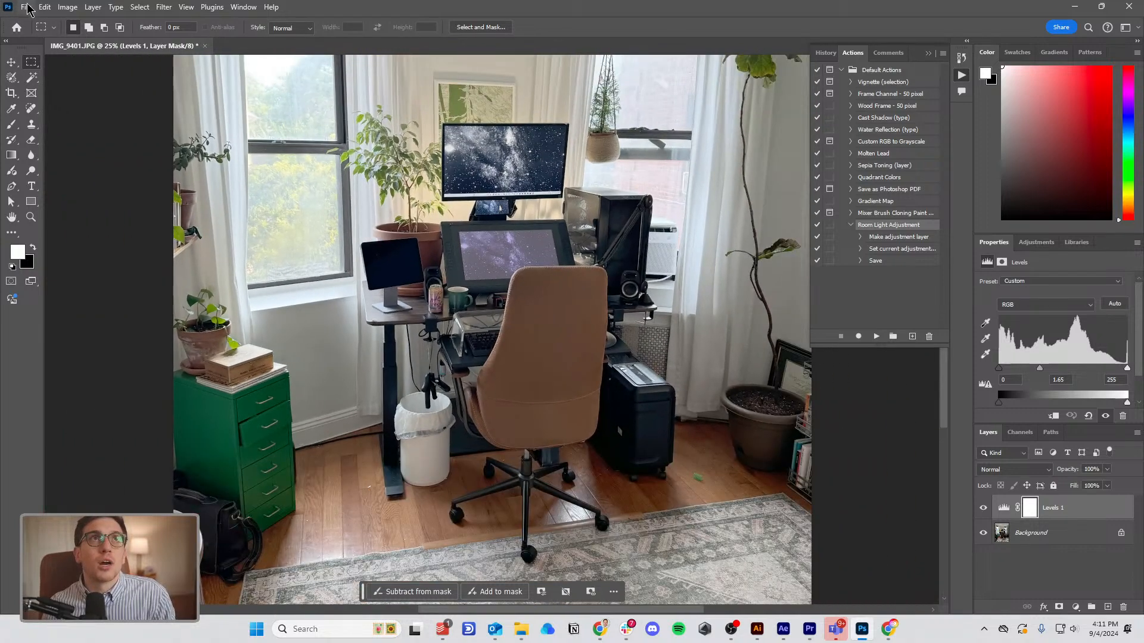
# Start a Batch process that plays the Room Light Adjustment action from the Default Actions set.
pyautogui.click(27, 7)
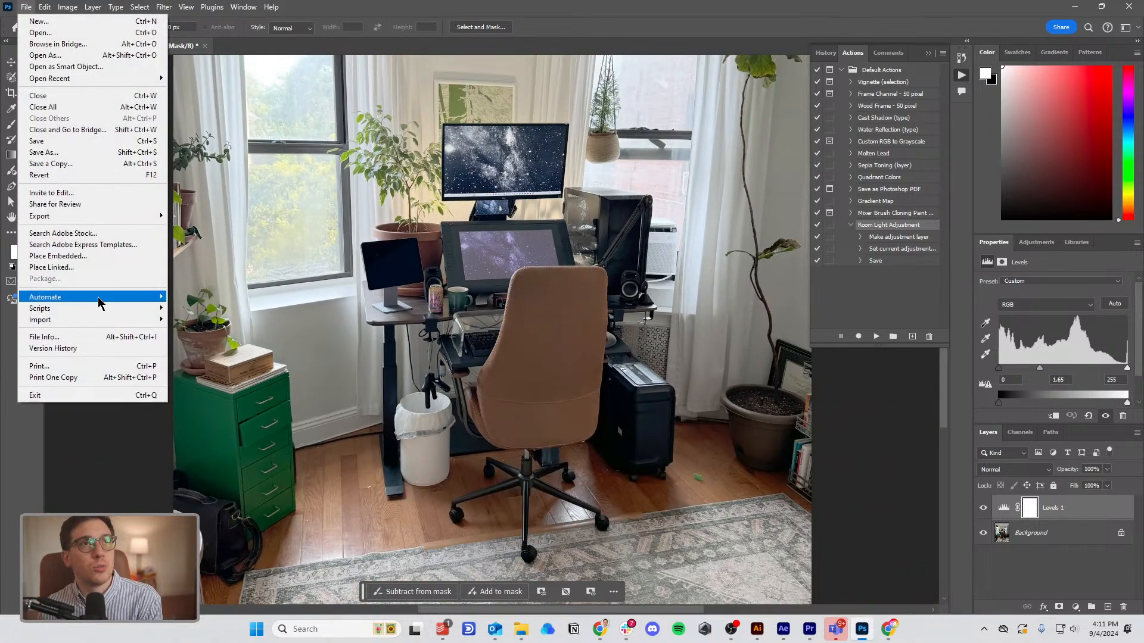
pyautogui.moveTo(101, 298)
pyautogui.click(186, 296)
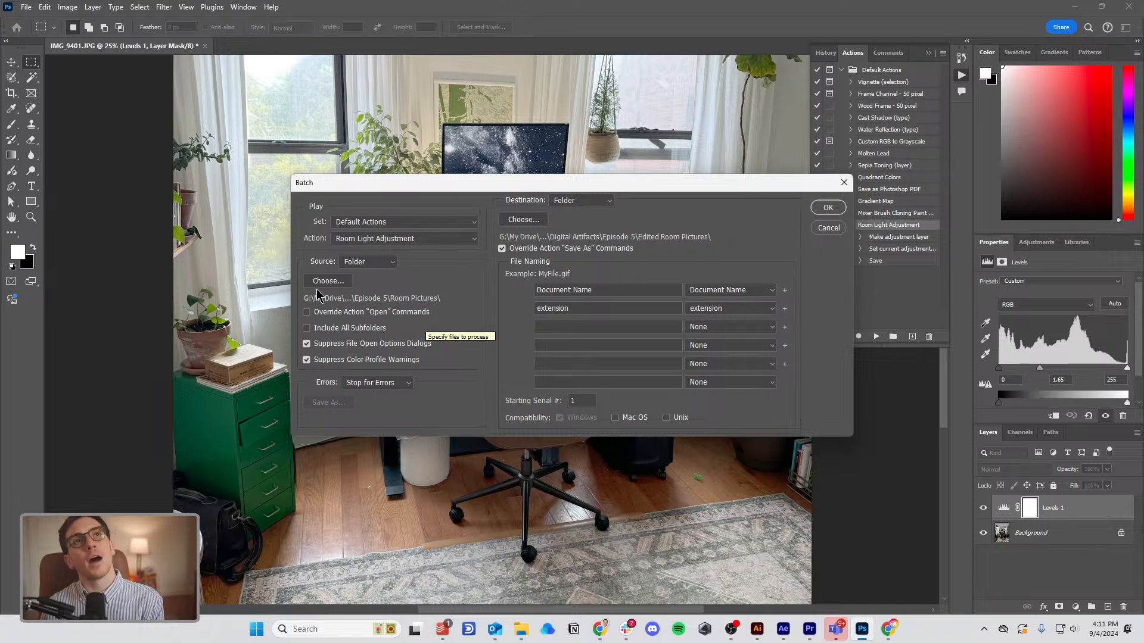
pyautogui.click(372, 222)
pyautogui.click(373, 224)
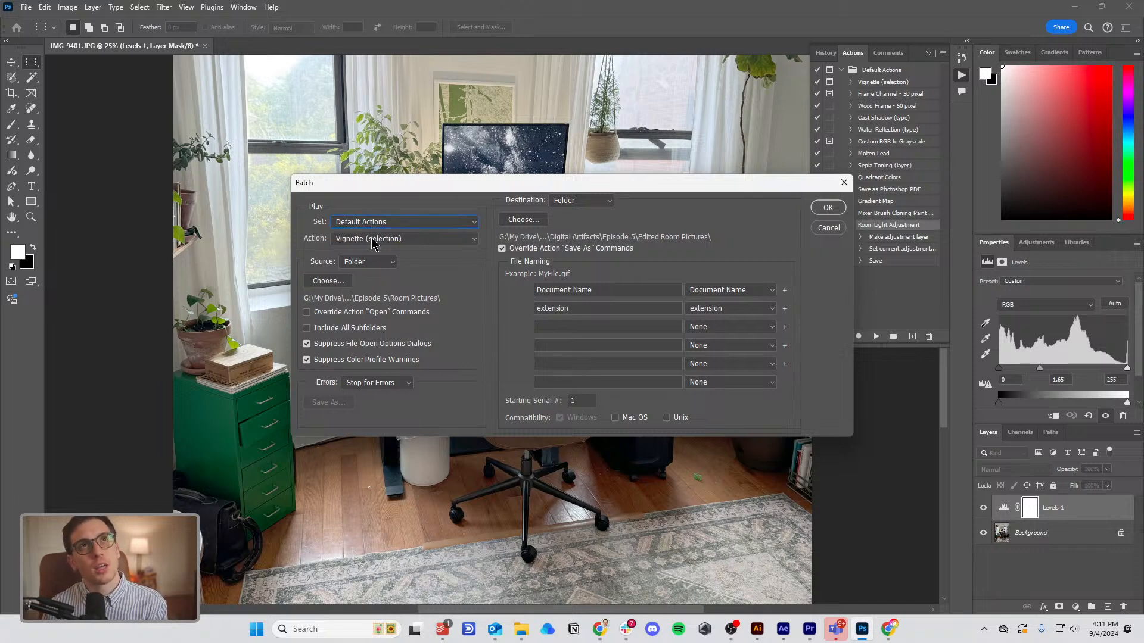
pyautogui.click(372, 238)
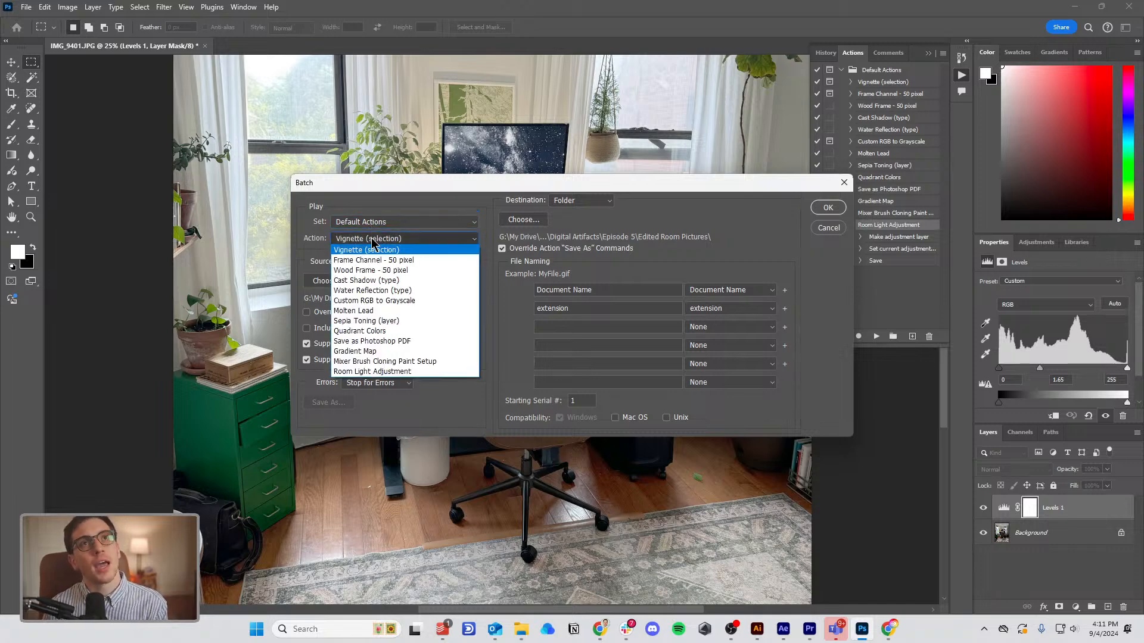
pyautogui.click(395, 376)
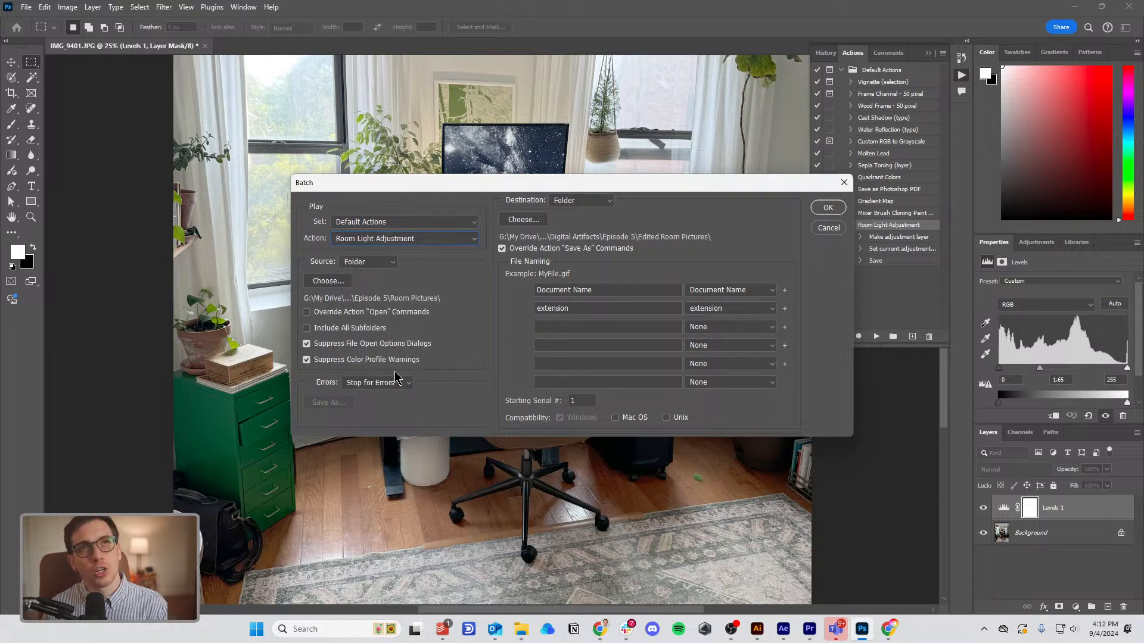
# Set the batch source to Folder and choose the Room Pictures folder inside Episode 5.
pyautogui.click(356, 265)
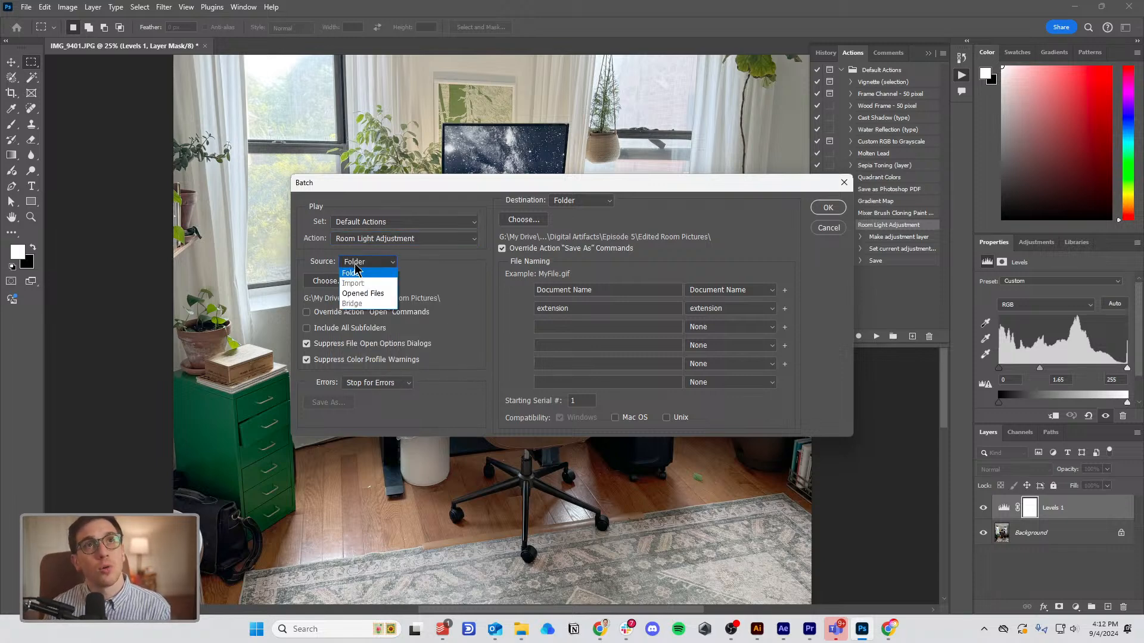
pyautogui.click(356, 272)
pyautogui.click(327, 281)
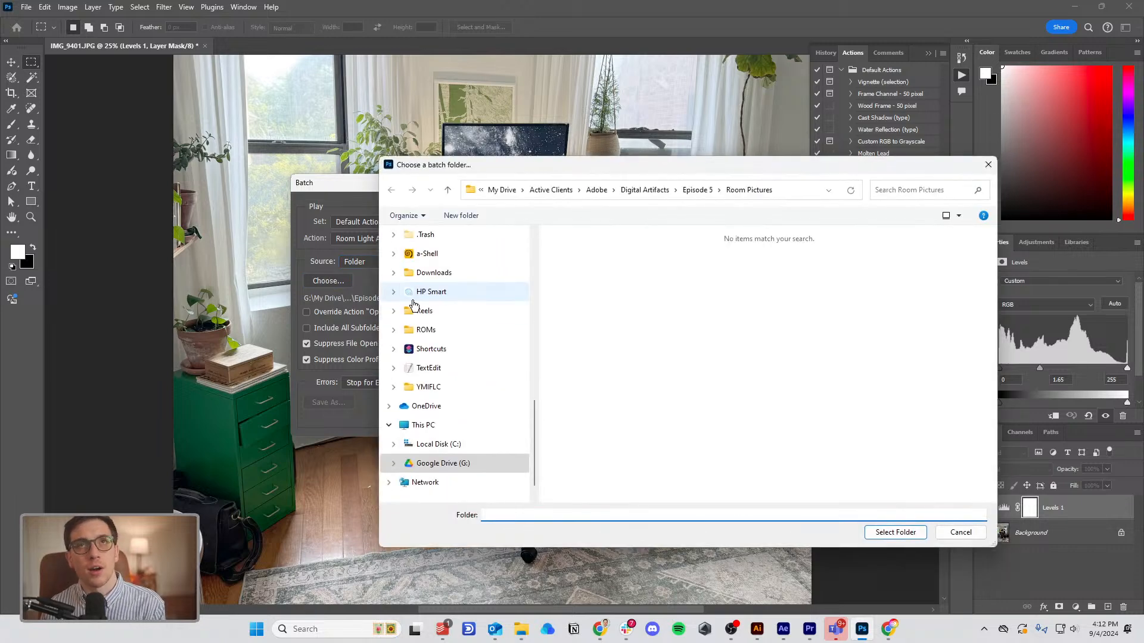
pyautogui.click(698, 190)
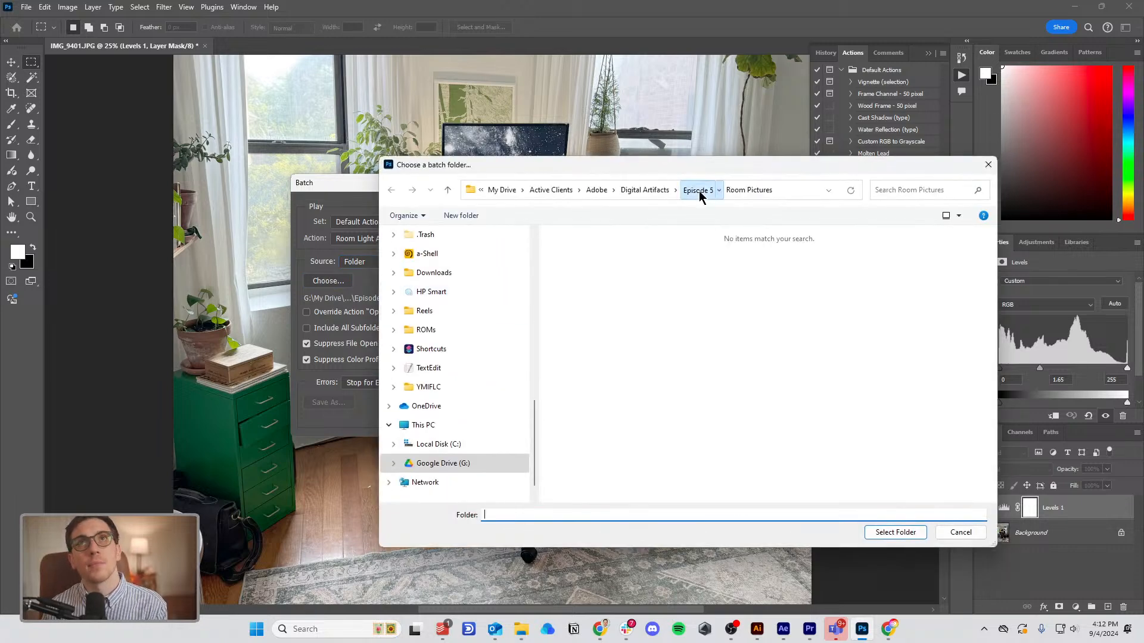
pyautogui.doubleClick(646, 265)
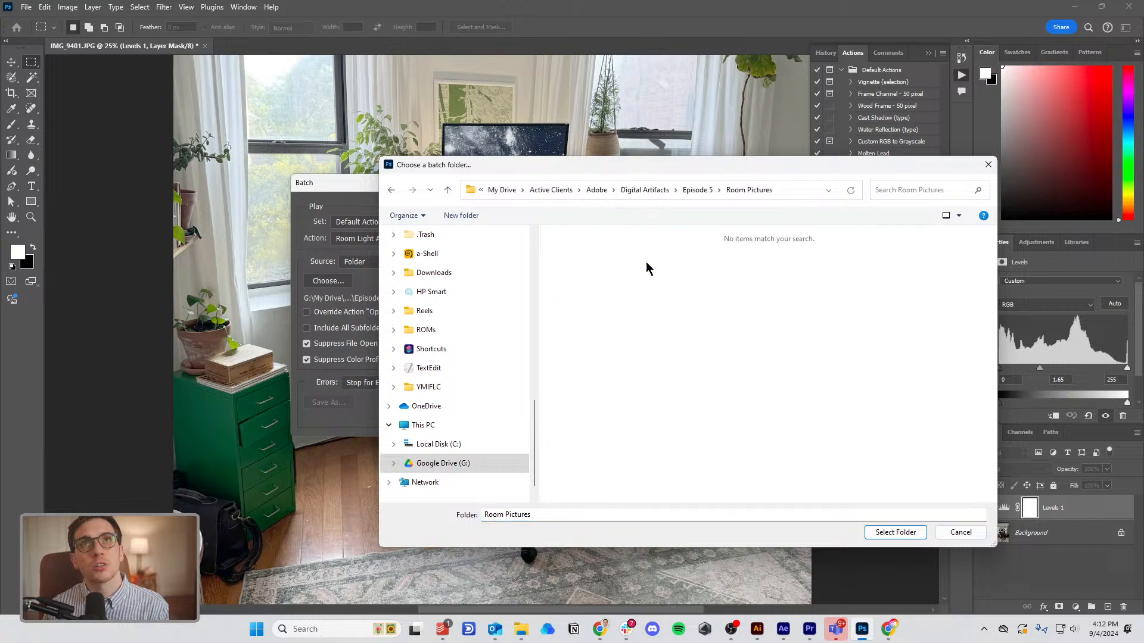
pyautogui.click(896, 532)
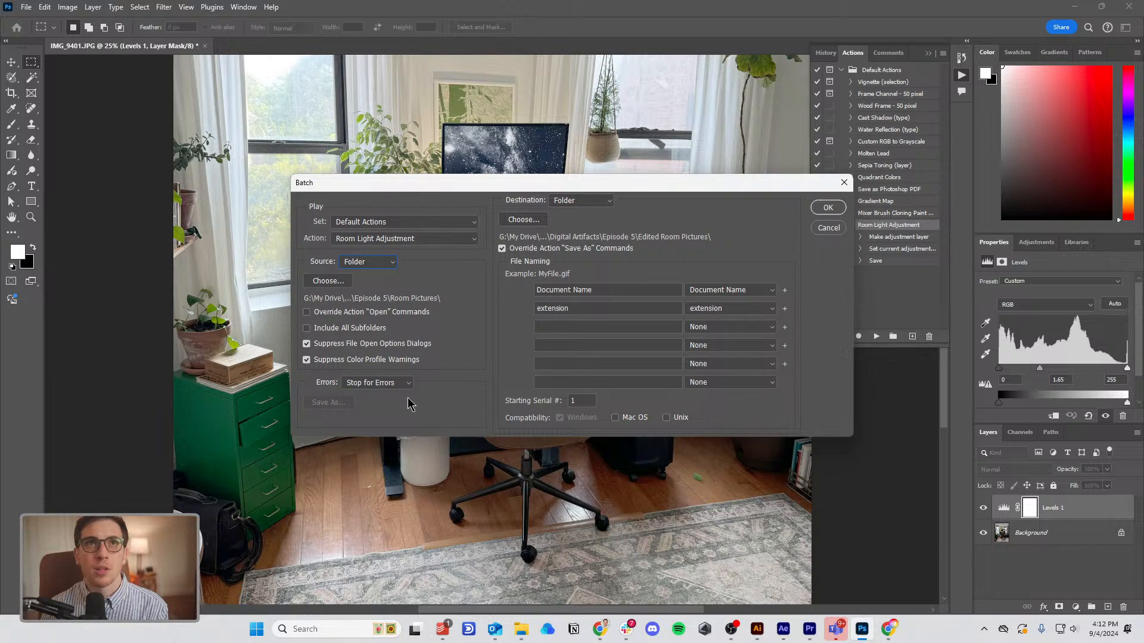
# Choose the Edited Room Pictures folder in Episode 5 as the batch destination and run the batch.
pyautogui.click(534, 222)
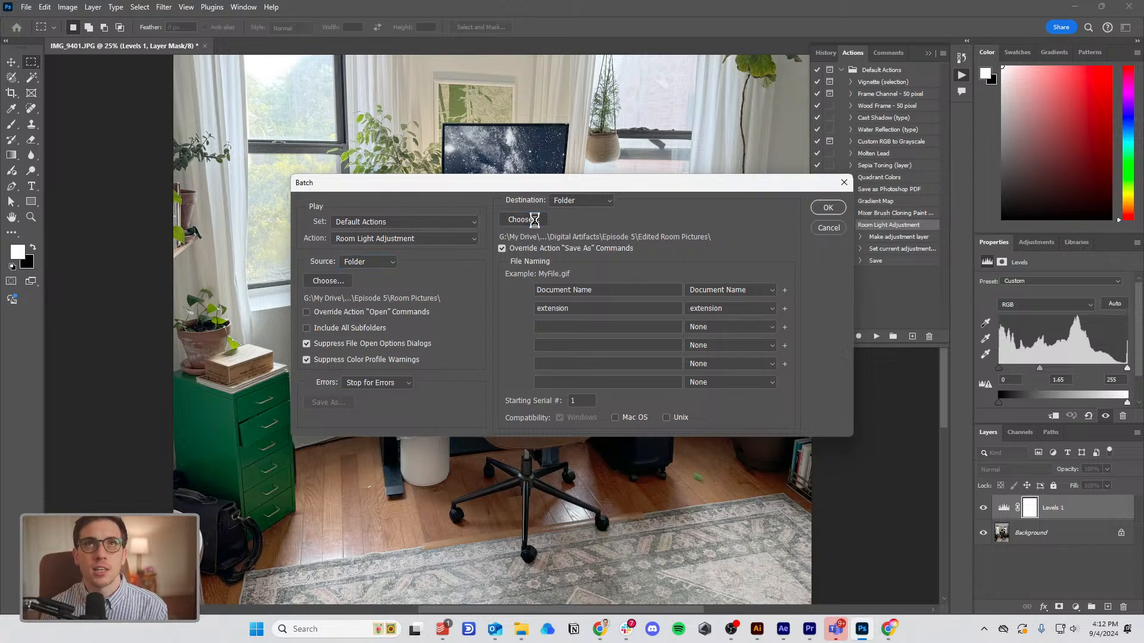
pyautogui.click(697, 191)
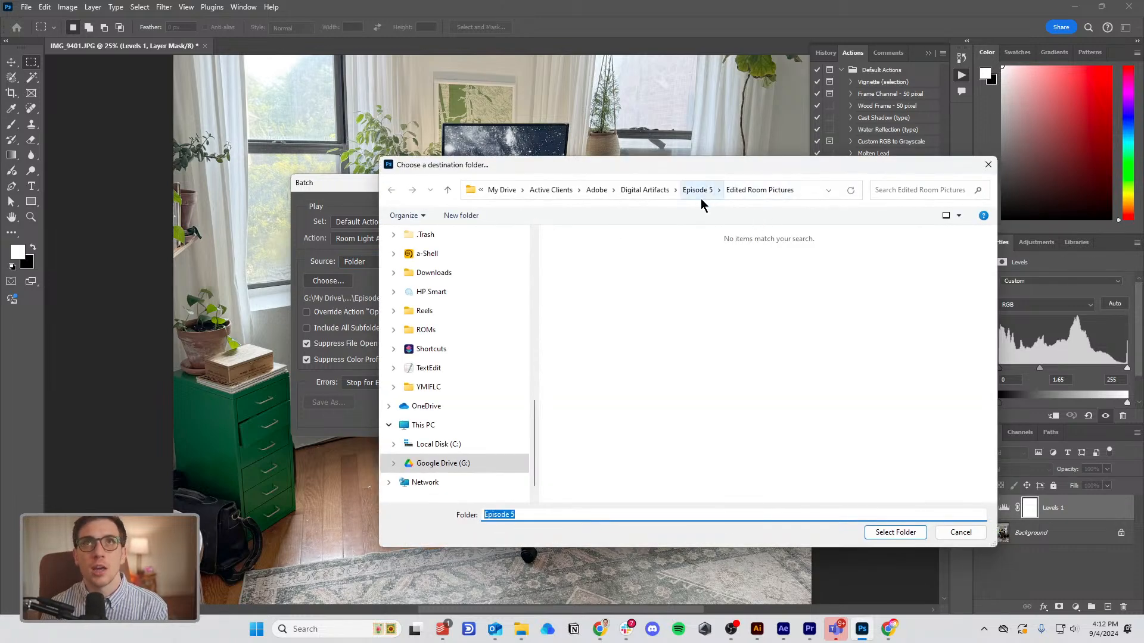
pyautogui.doubleClick(588, 271)
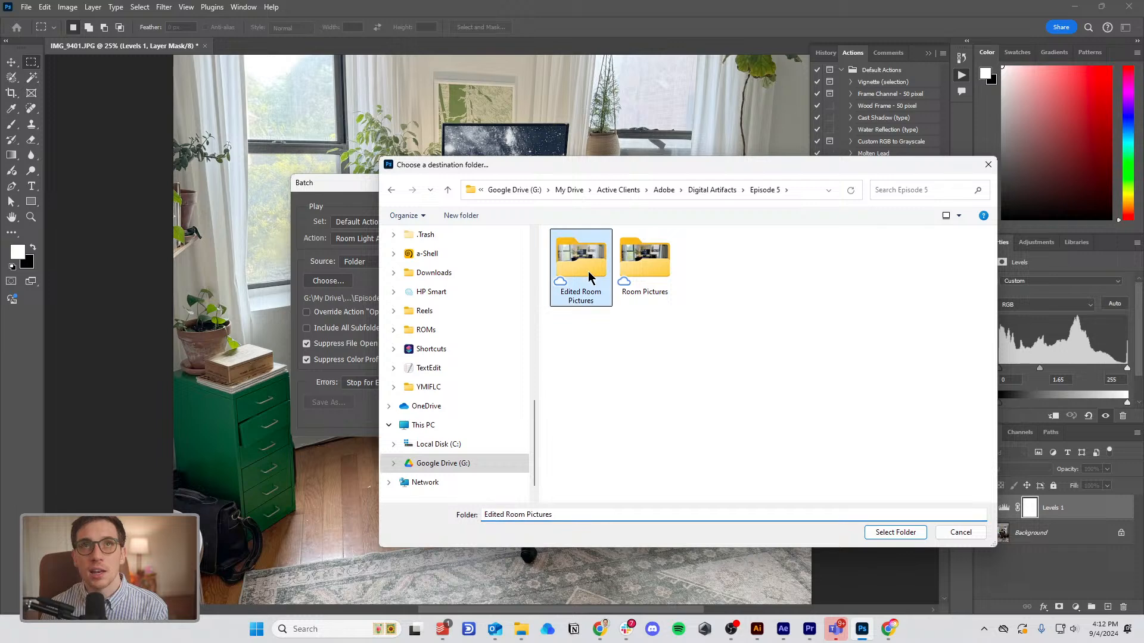
pyautogui.click(895, 532)
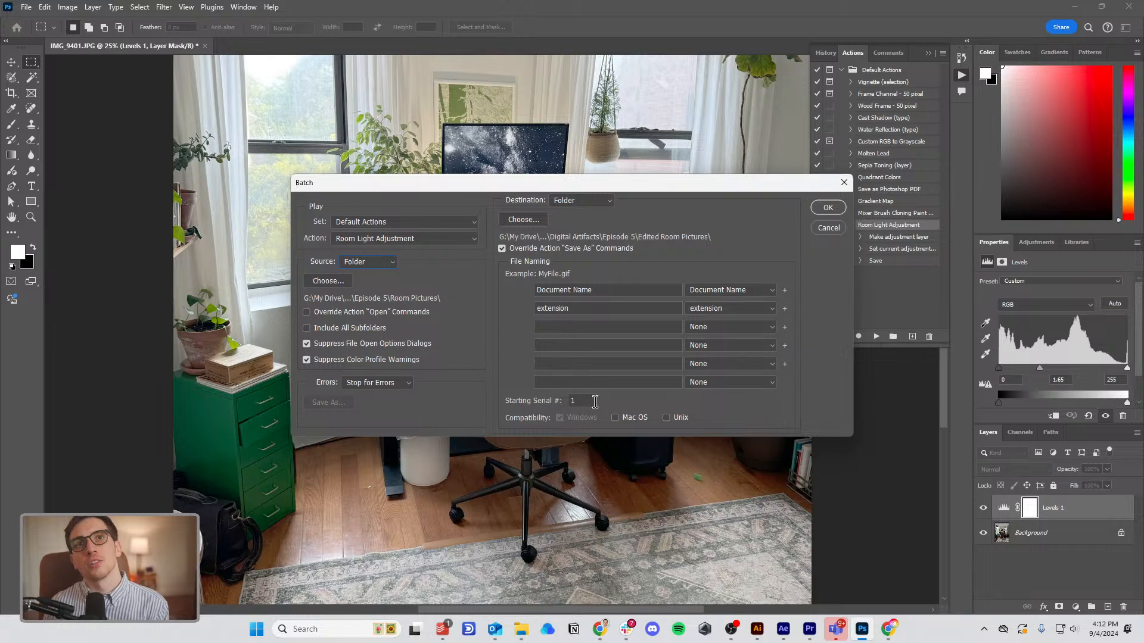
pyautogui.click(828, 209)
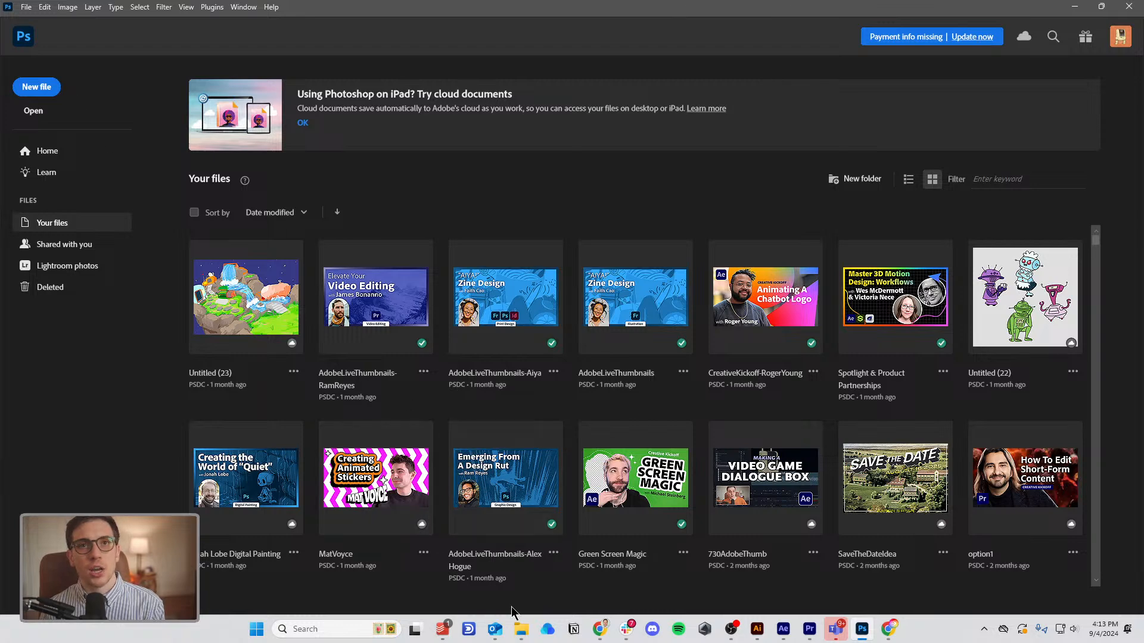
# Switch to File Explorer and open the Edited Room Pictures folder inside Episode 5.
pyautogui.click(521, 629)
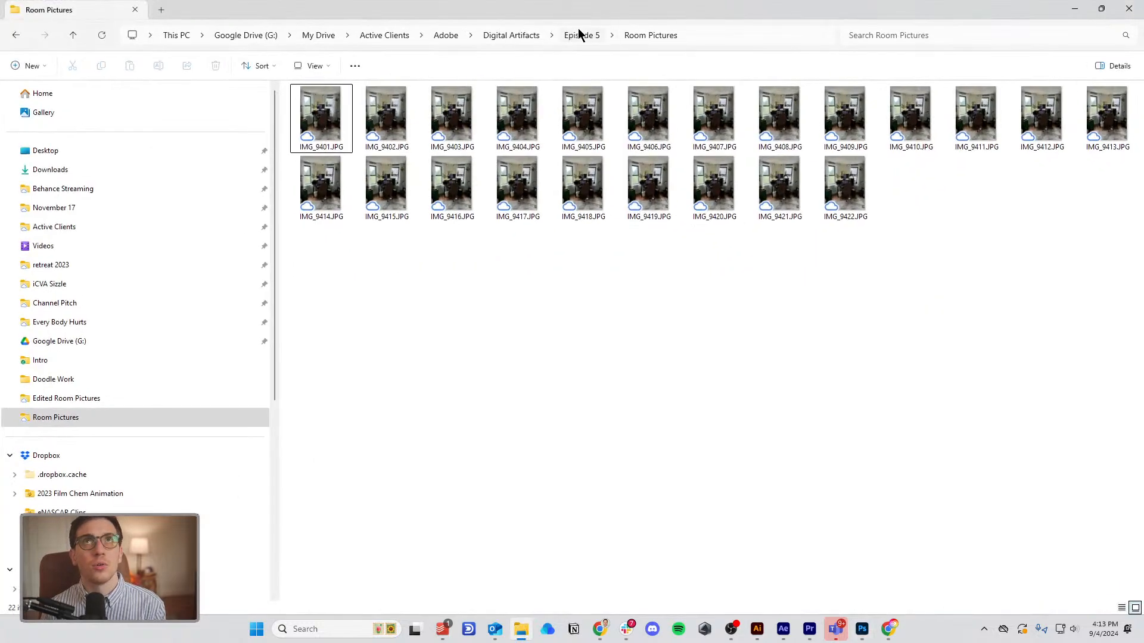
pyautogui.click(578, 35)
pyautogui.doubleClick(299, 117)
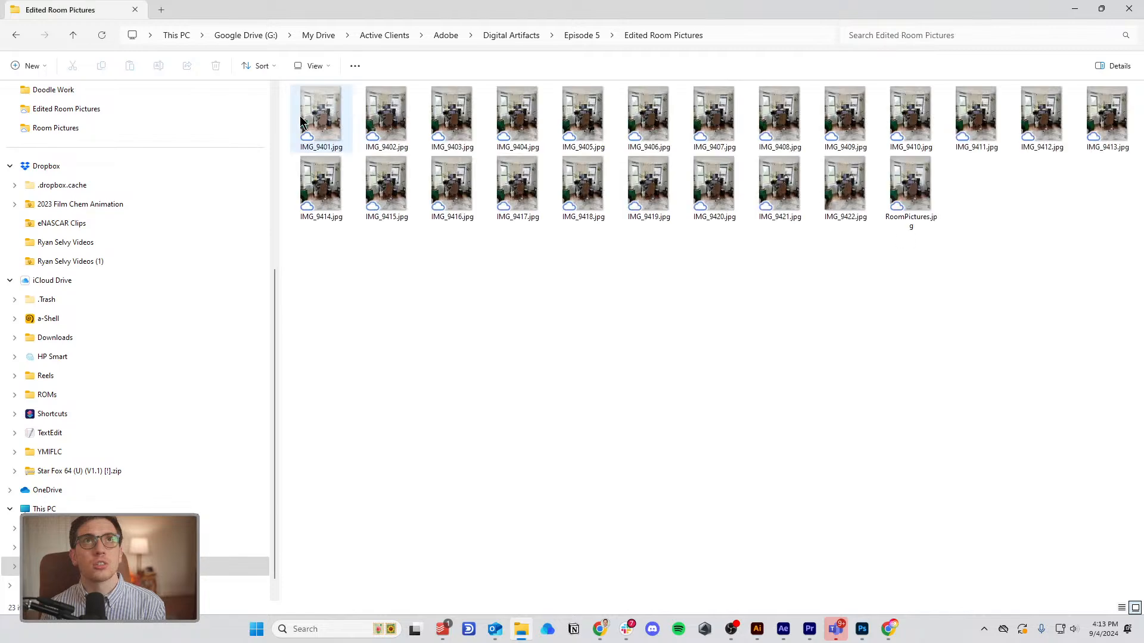
# View the edited pictures from IMG_9402.jpg through IMG_9405.jpg and examine the floor and rug area up close.
pyautogui.click(376, 103)
pyautogui.doubleClick(376, 104)
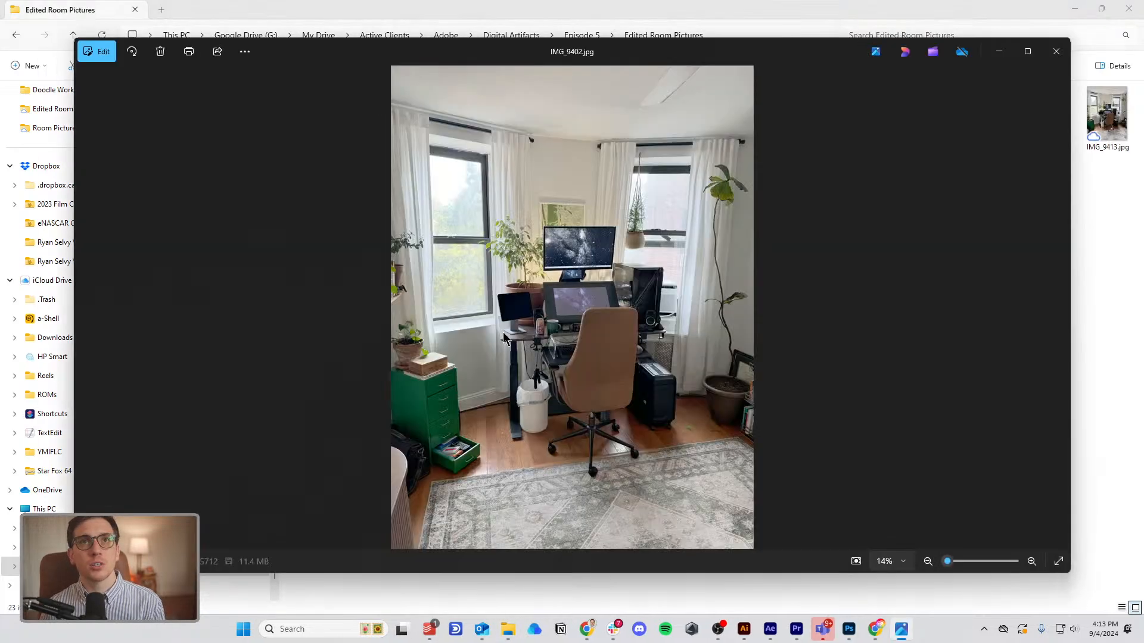
pyautogui.press('Right')
pyautogui.press('Right')
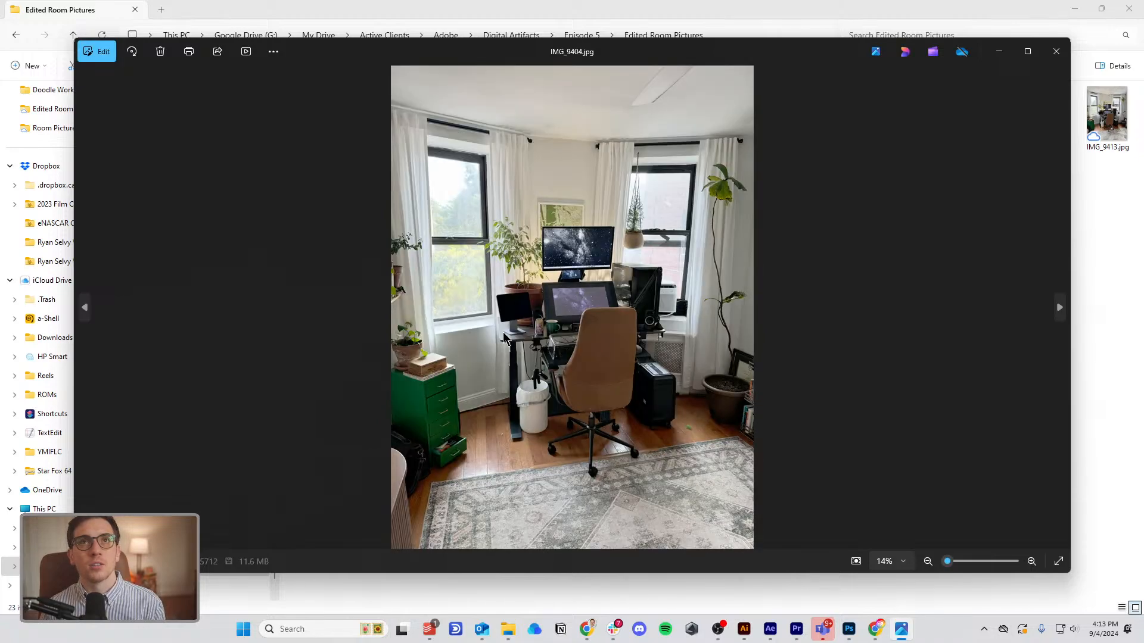
pyautogui.scroll(10, 640, 462)
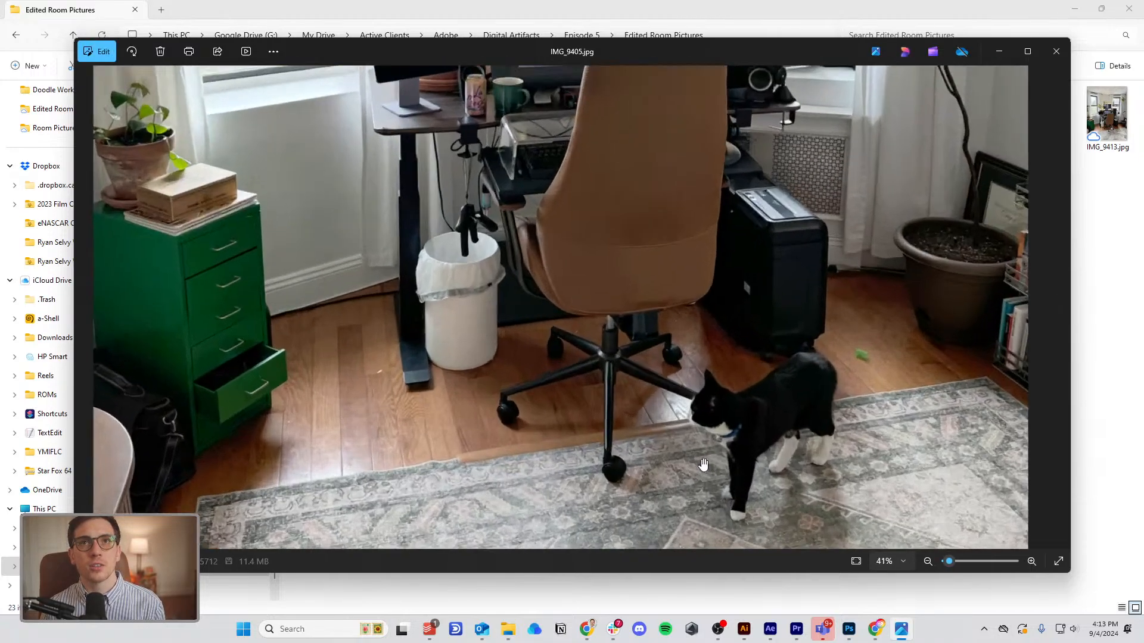
pyautogui.scroll(-10, 789, 440)
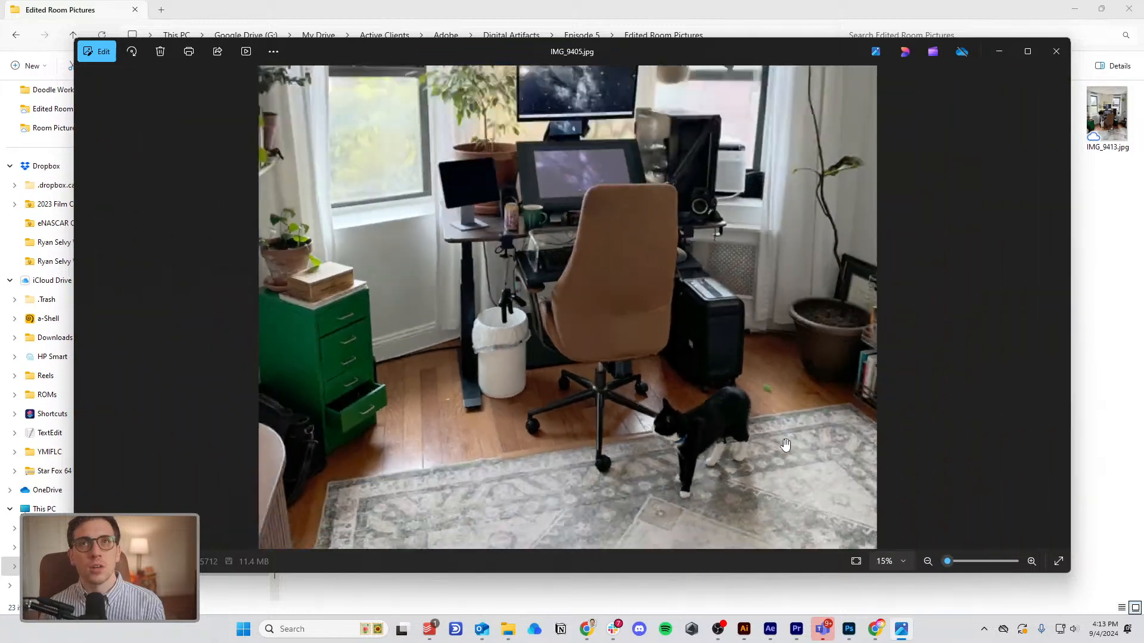
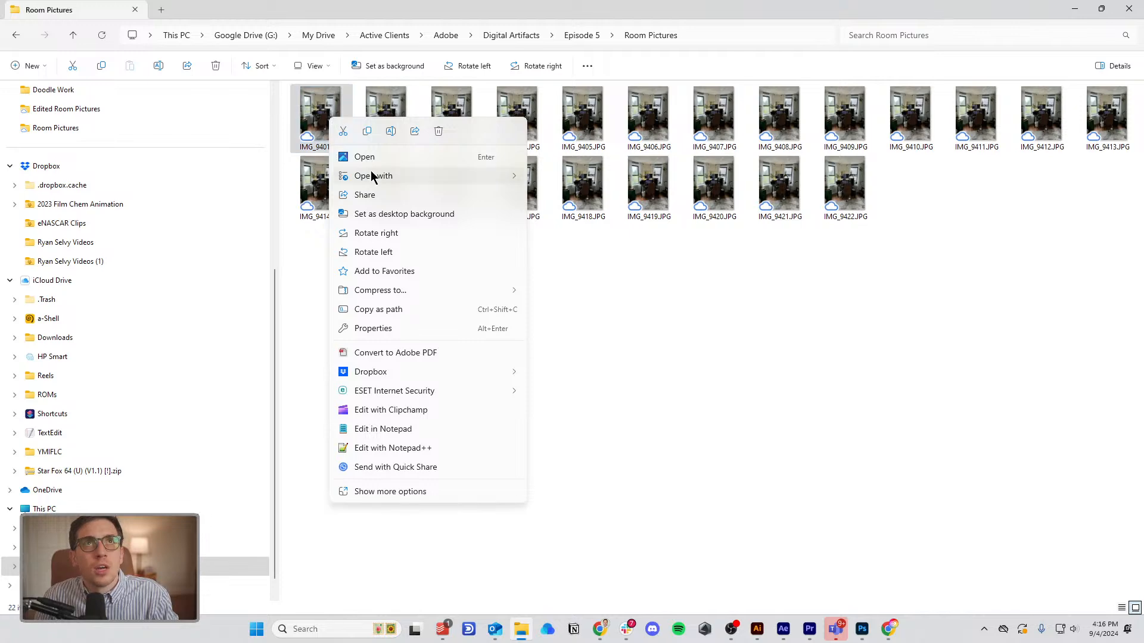
# Open IMG_9401.JPG in Photoshop and play the Room Light Adjustment action, accepting the new Levels layer with its 1.65 midtone setting.
pyautogui.click(570, 197)
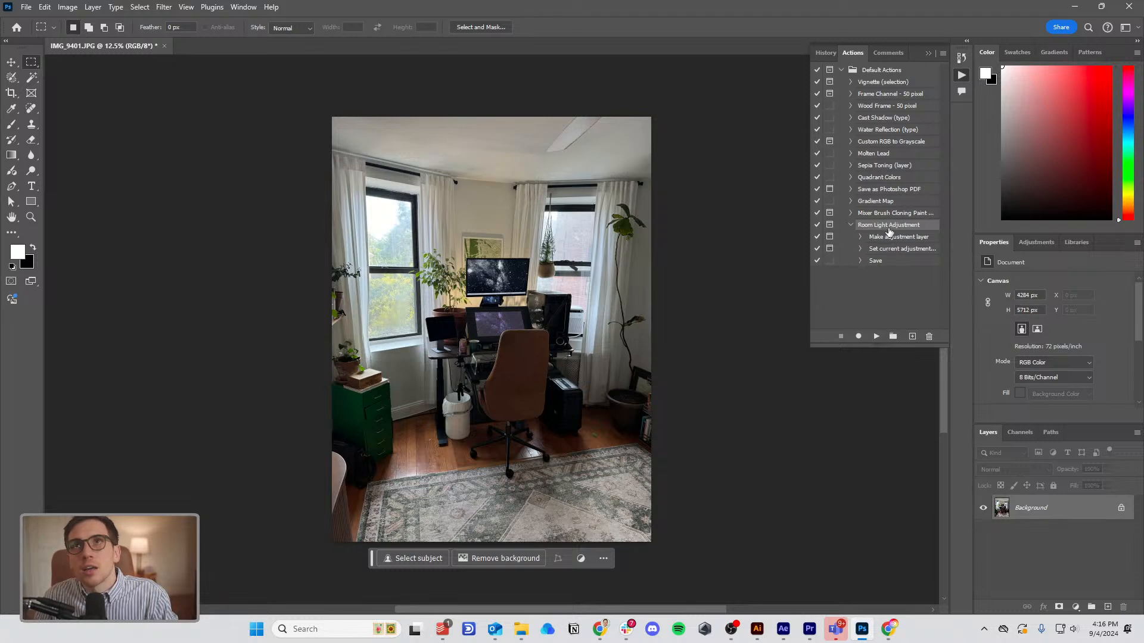
pyautogui.click(879, 337)
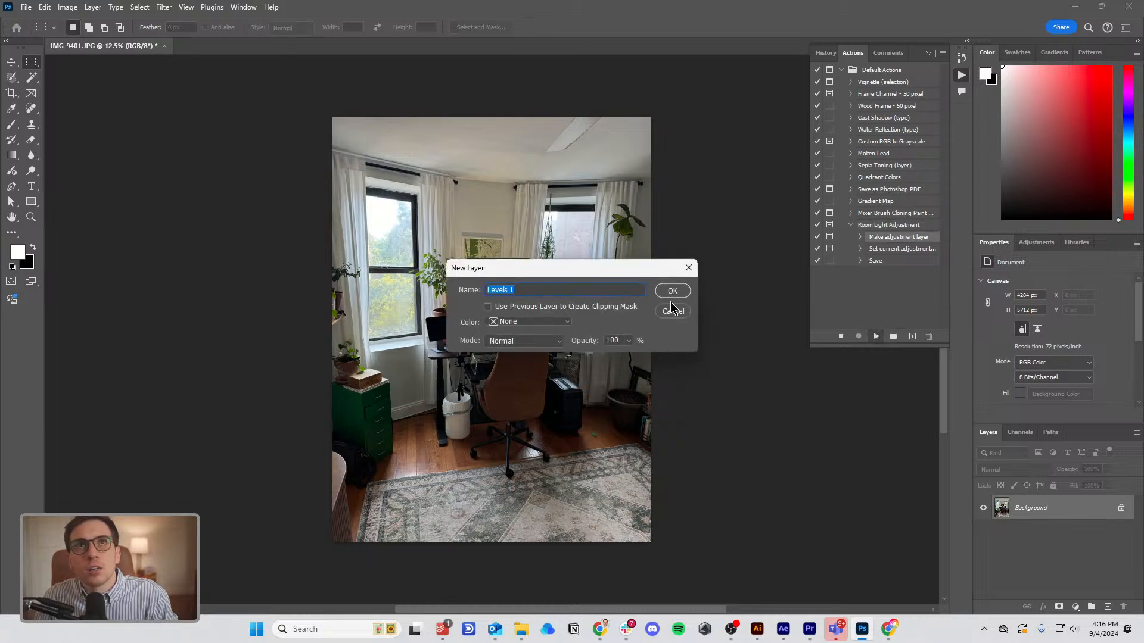
pyautogui.click(673, 293)
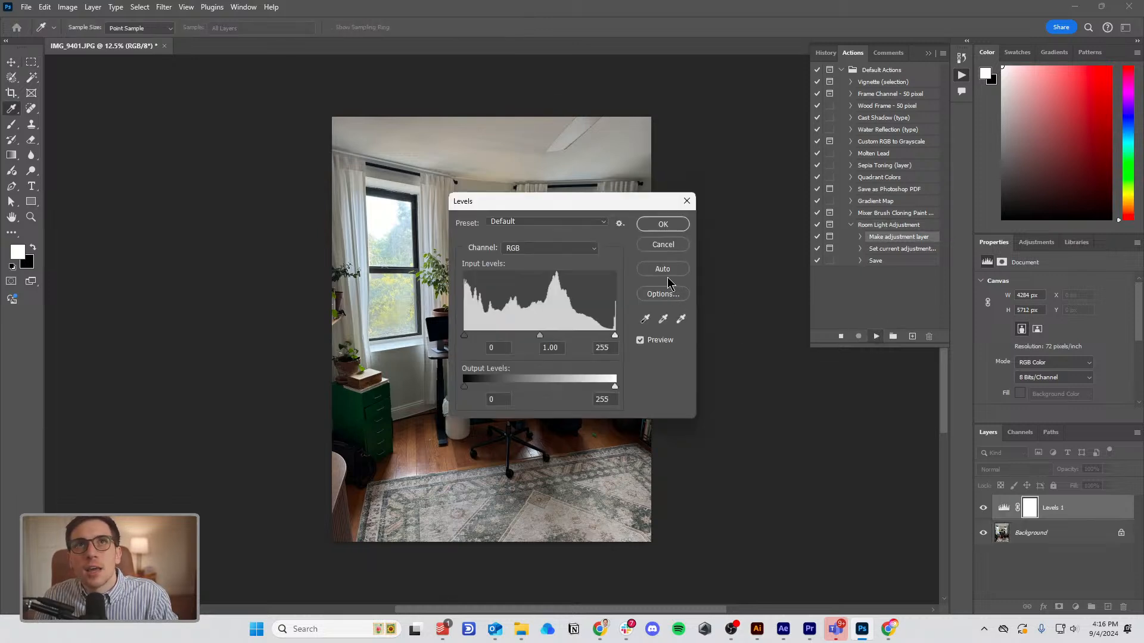
pyautogui.click(657, 226)
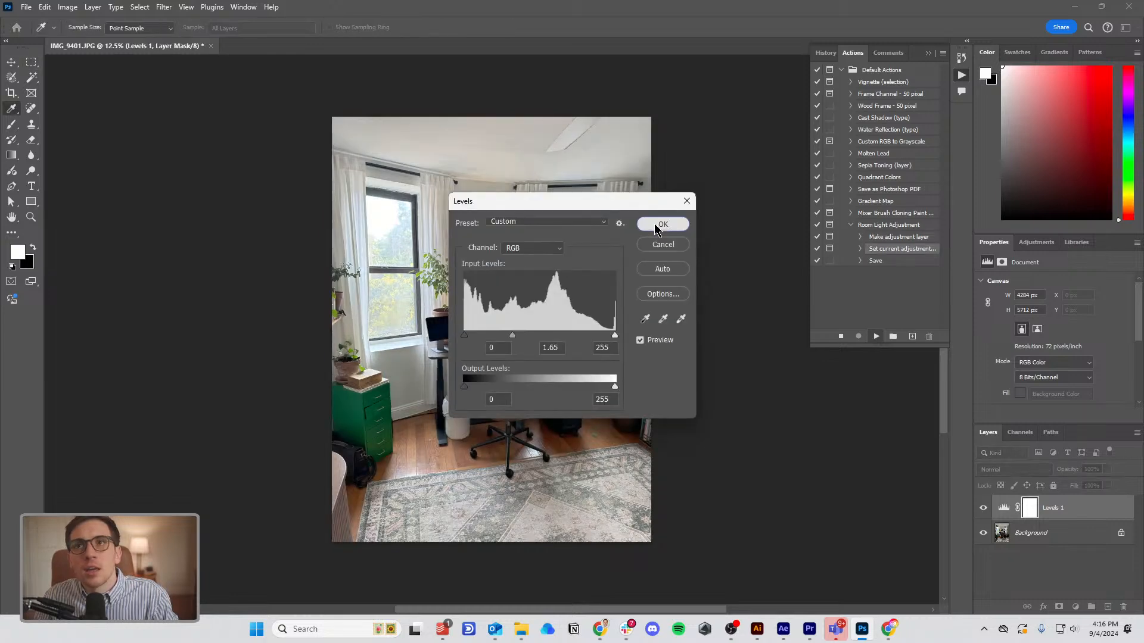
pyautogui.click(656, 225)
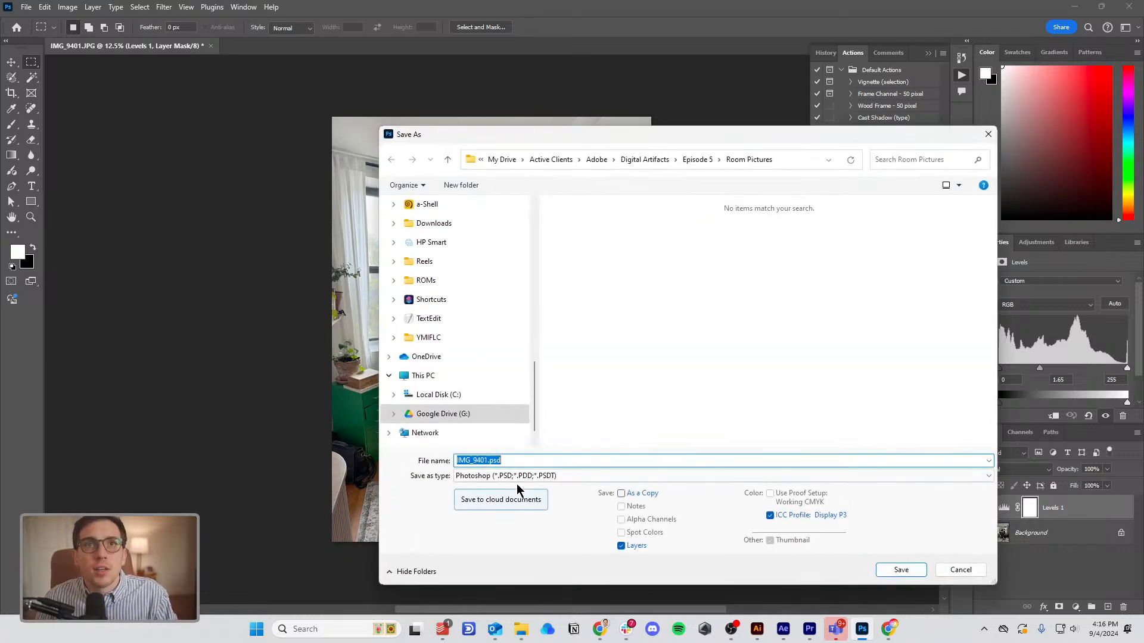
# Save the brightened photo as JPEG IMG_9401.jpg in the Edited Room Pictures folder inside Episode 5.
pyautogui.click(517, 477)
pyautogui.click(527, 352)
pyautogui.click(697, 159)
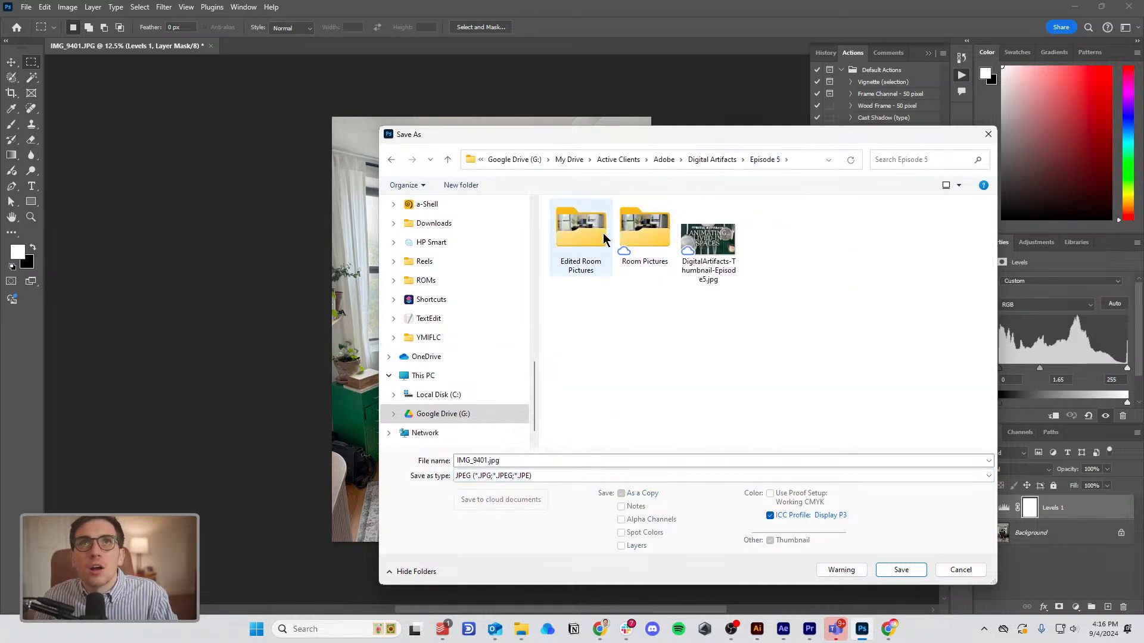
pyautogui.doubleClick(595, 234)
pyautogui.click(903, 570)
pyautogui.click(639, 246)
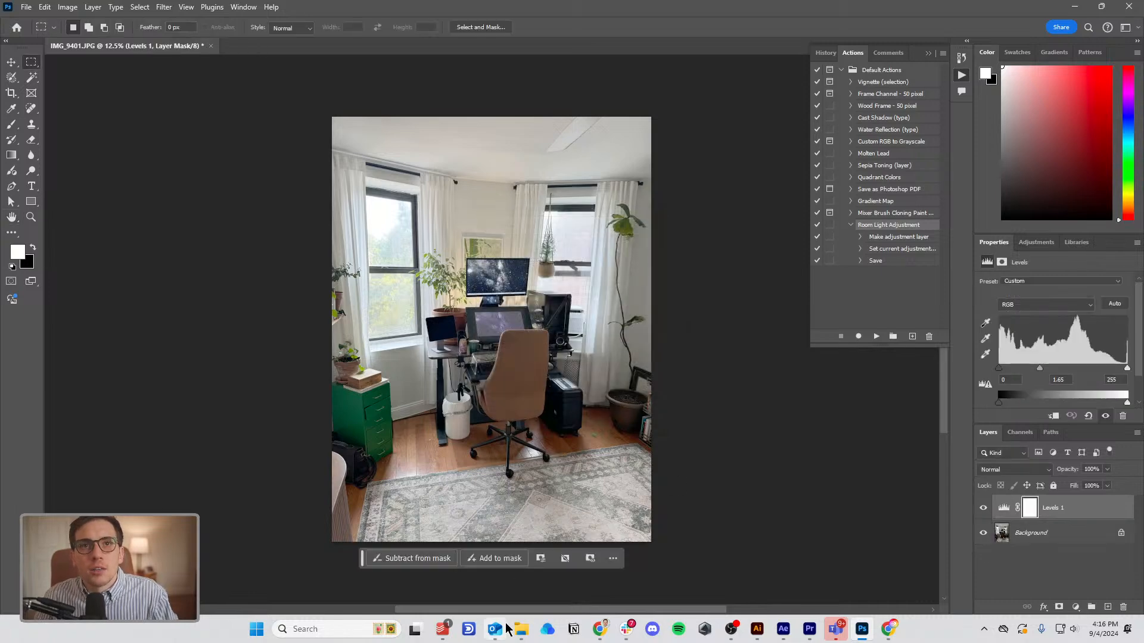
# Switch to File Explorer, go to Edited Room Pictures in Episode 5, and view IMG_9401.jpg in a maximized photo viewer.
pyautogui.click(521, 629)
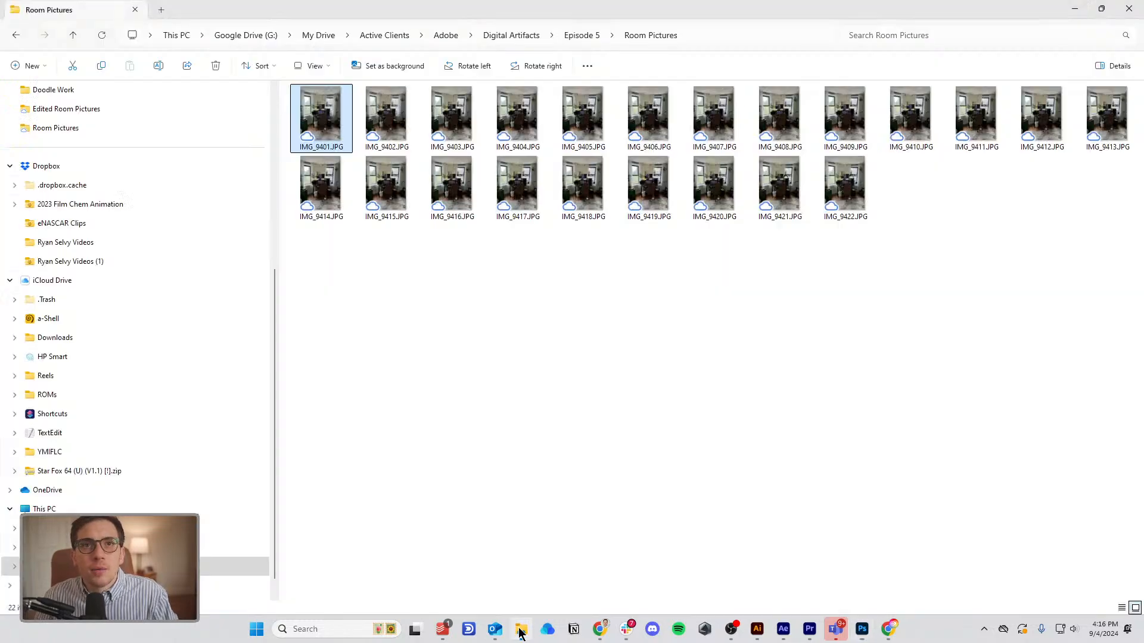
pyautogui.click(587, 37)
pyautogui.click(312, 132)
pyautogui.doubleClick(312, 130)
pyautogui.click(323, 129)
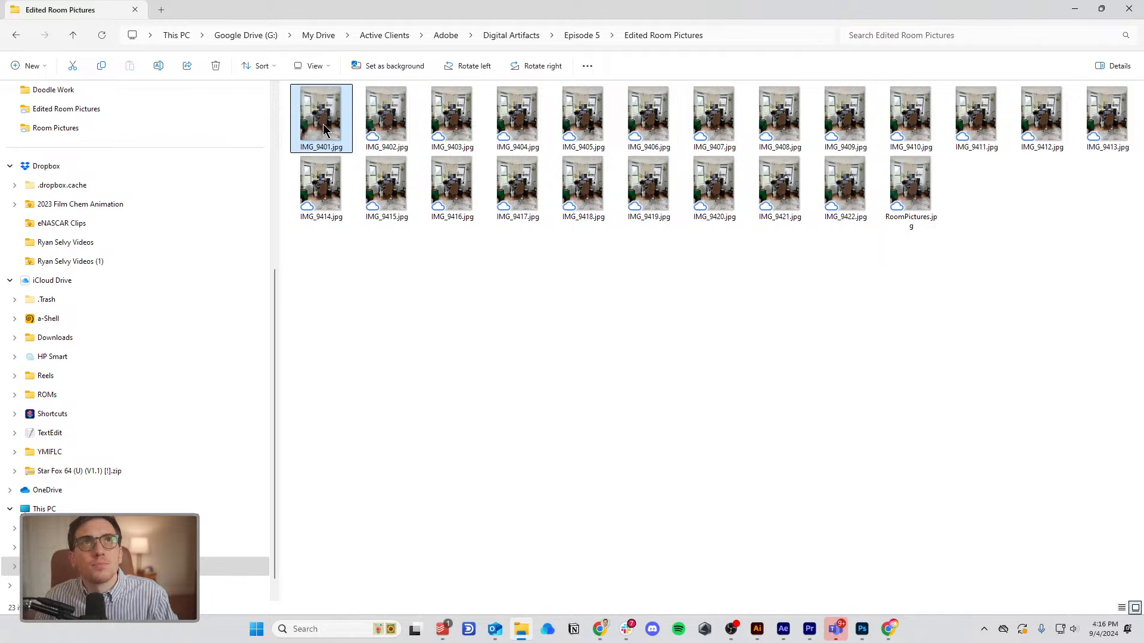
pyautogui.doubleClick(323, 128)
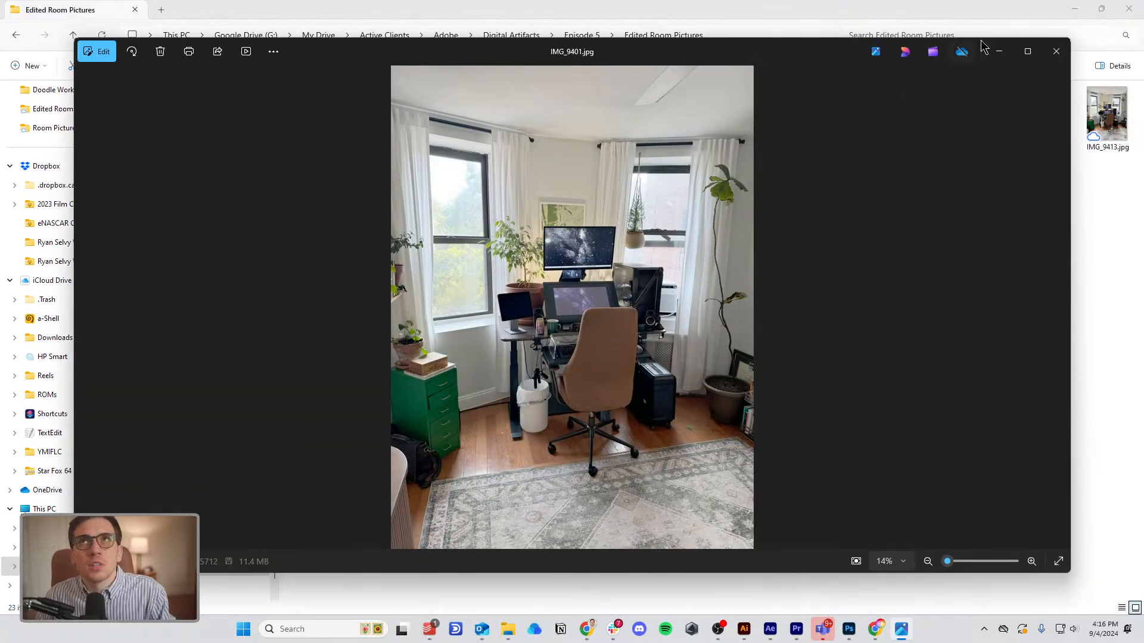
pyautogui.click(1025, 51)
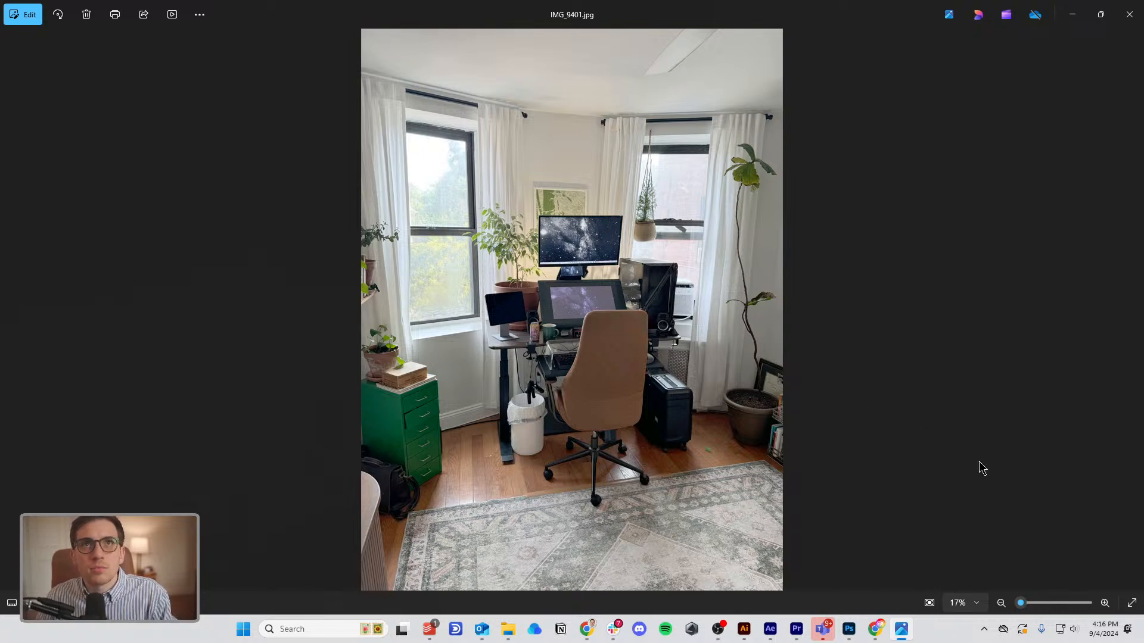
# Step back and forth through the edited photos up to IMG_9412.jpg to check the drawer motion between frames, and close the viewer.
pyautogui.press('Right')
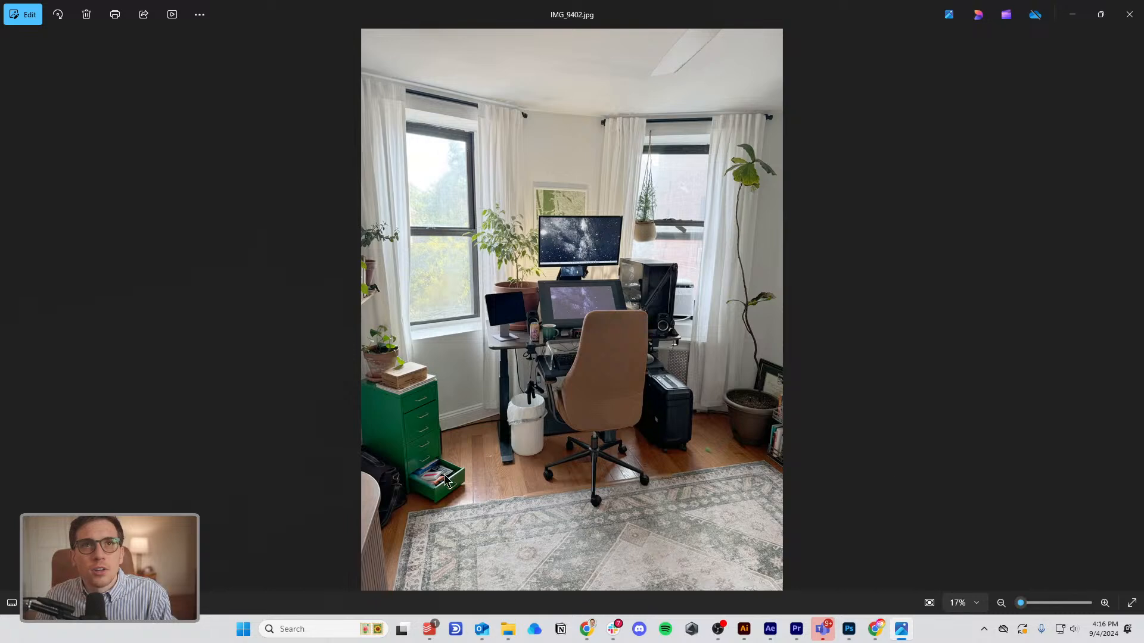
pyautogui.press('Right')
pyautogui.press('Right')
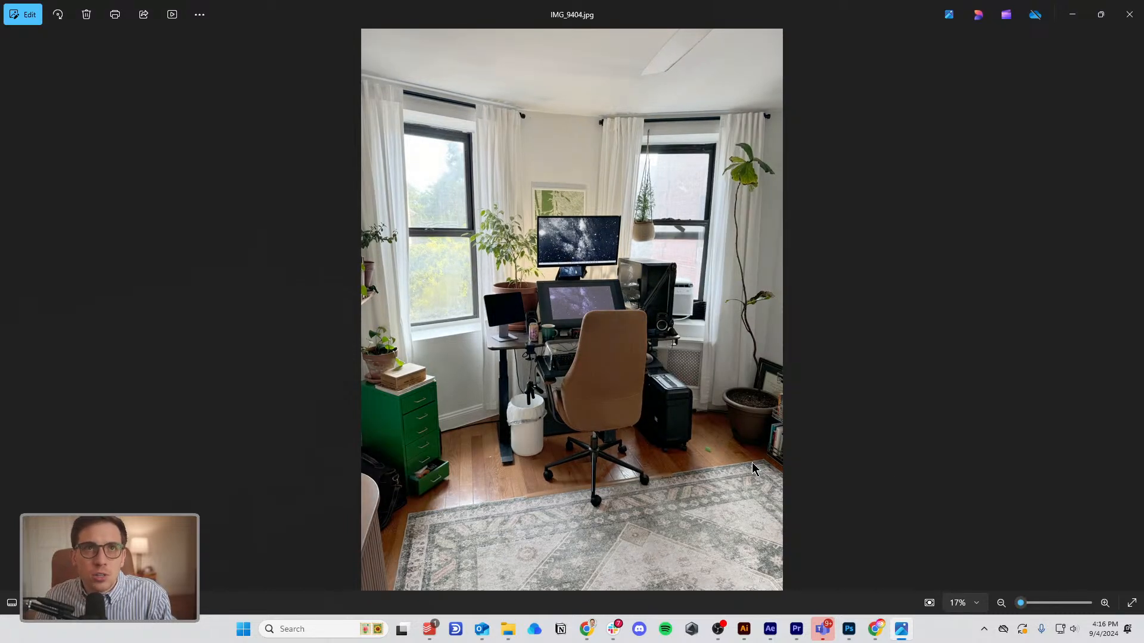
pyautogui.press('Left')
pyautogui.press('Left')
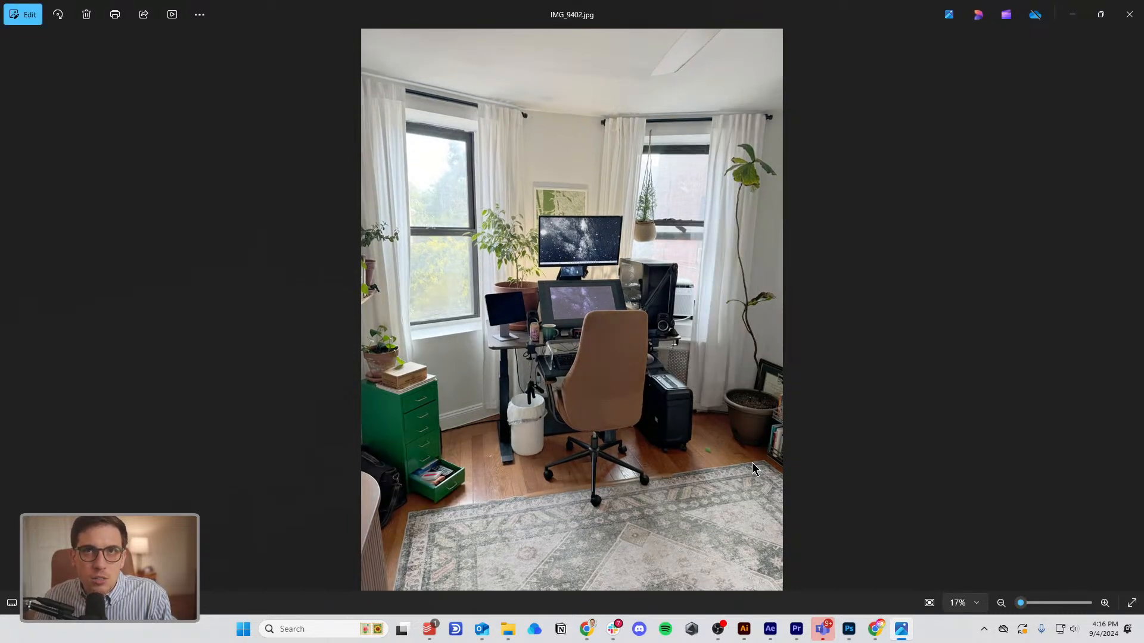
pyautogui.press('Right')
pyautogui.press('Left')
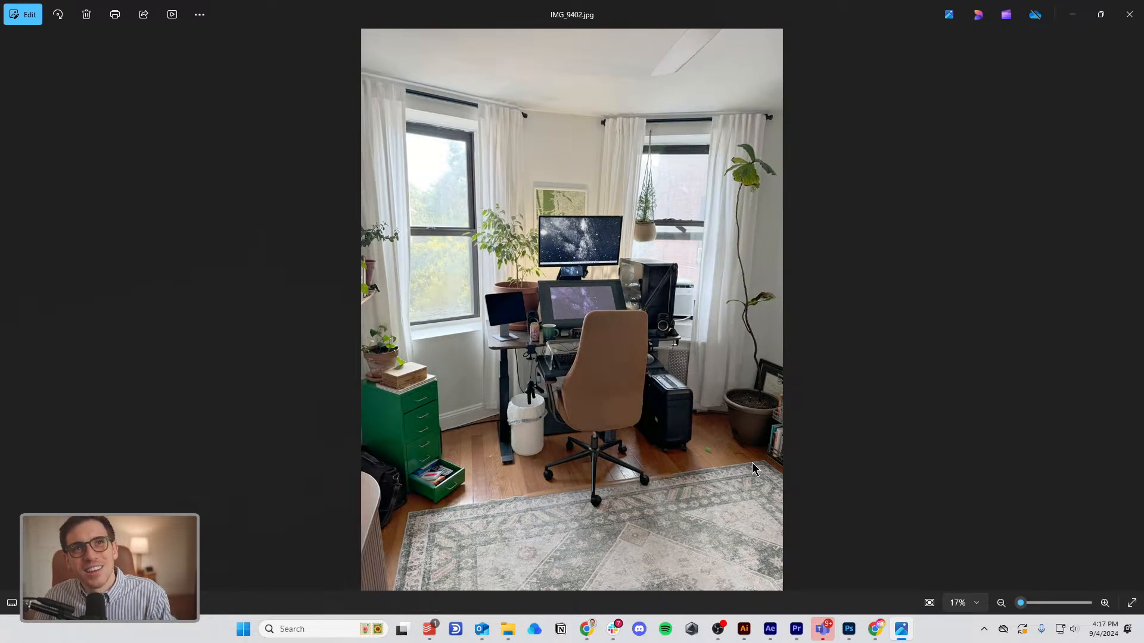
pyautogui.press('Right')
pyautogui.press('Right')
pyautogui.press('Right')
pyautogui.press('Right')
pyautogui.press('Right')
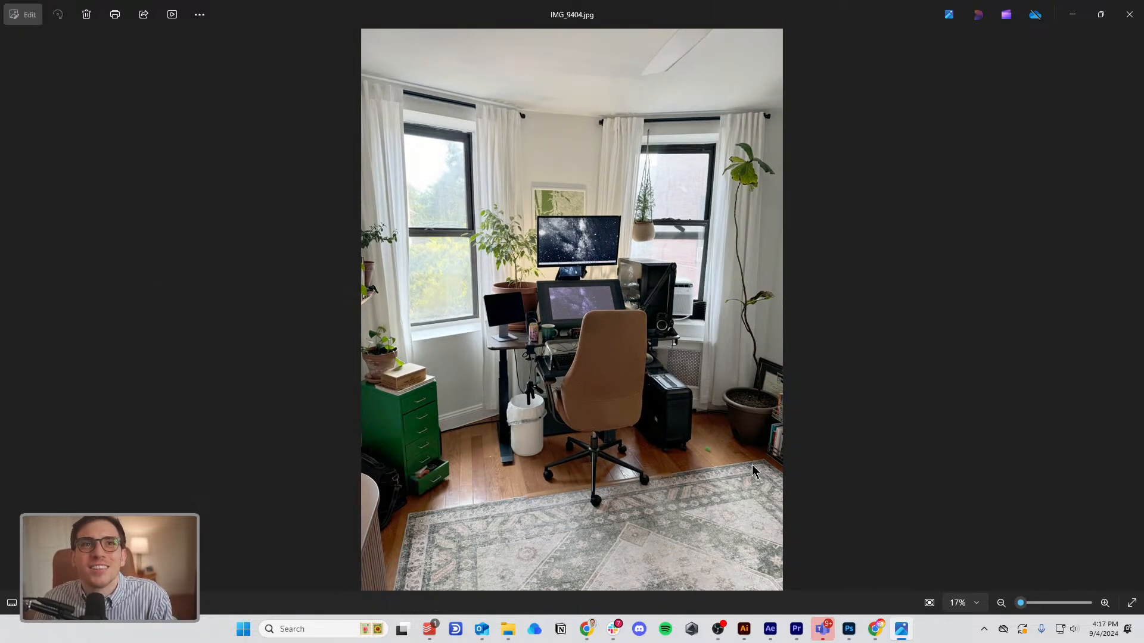
pyautogui.press('Right')
pyautogui.press('Right')
pyautogui.press('Left')
pyautogui.press('Left')
pyautogui.press('Left')
pyautogui.press('Left')
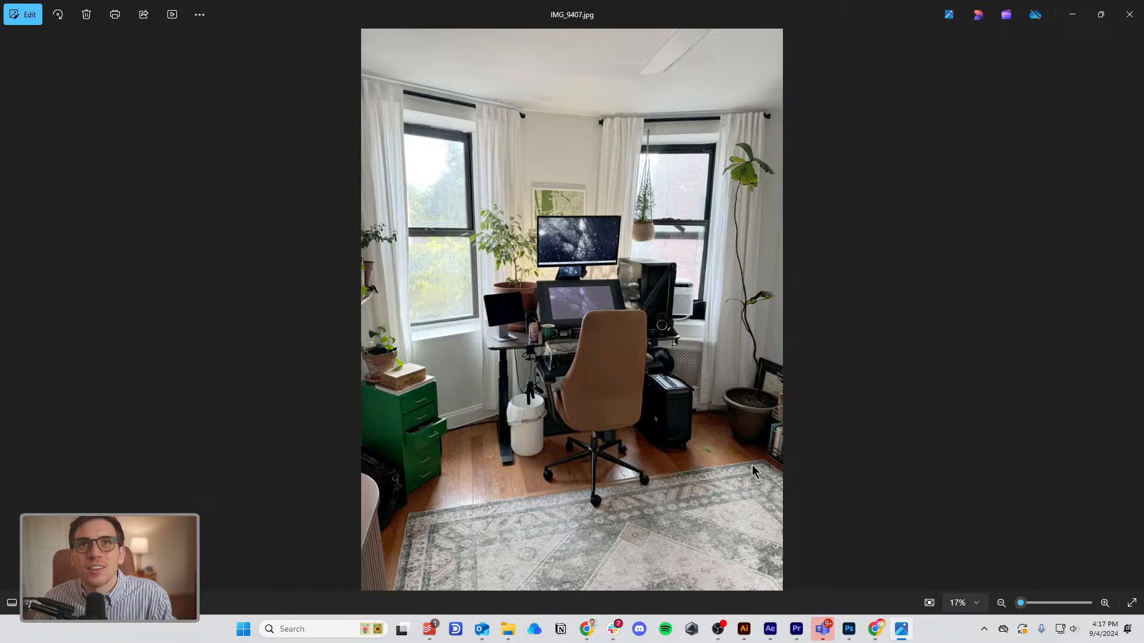
pyautogui.press('Right')
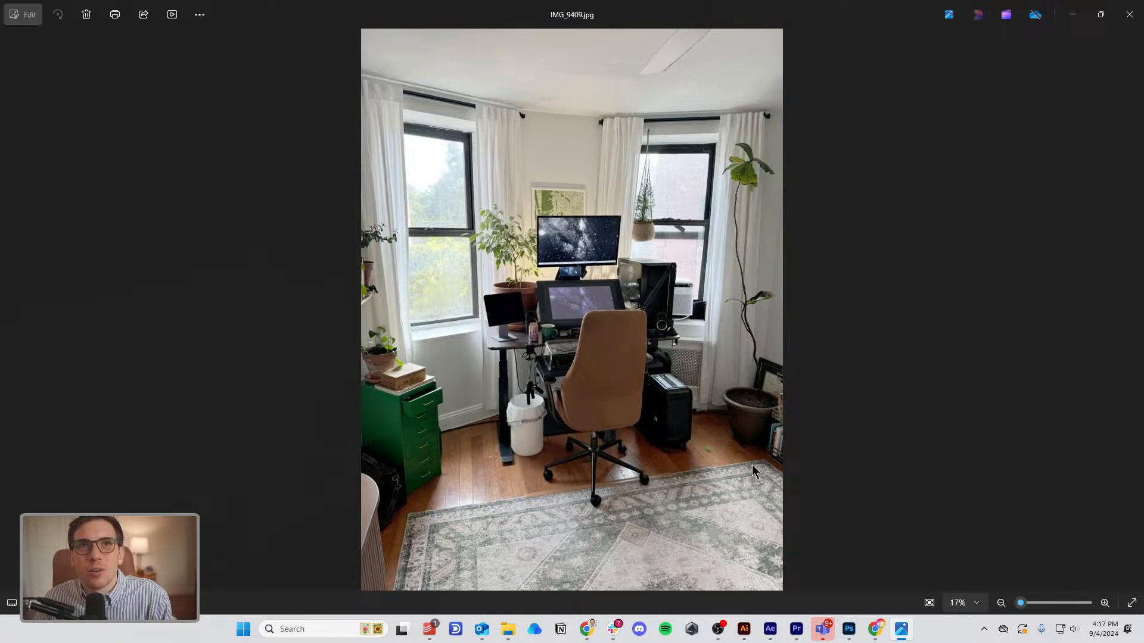
pyautogui.press('Left')
pyautogui.press('Right')
pyautogui.press('Right')
pyautogui.press('Right')
pyautogui.press('Right')
pyautogui.press('Left')
pyautogui.press('Left')
pyautogui.press('Left')
pyautogui.press('Left')
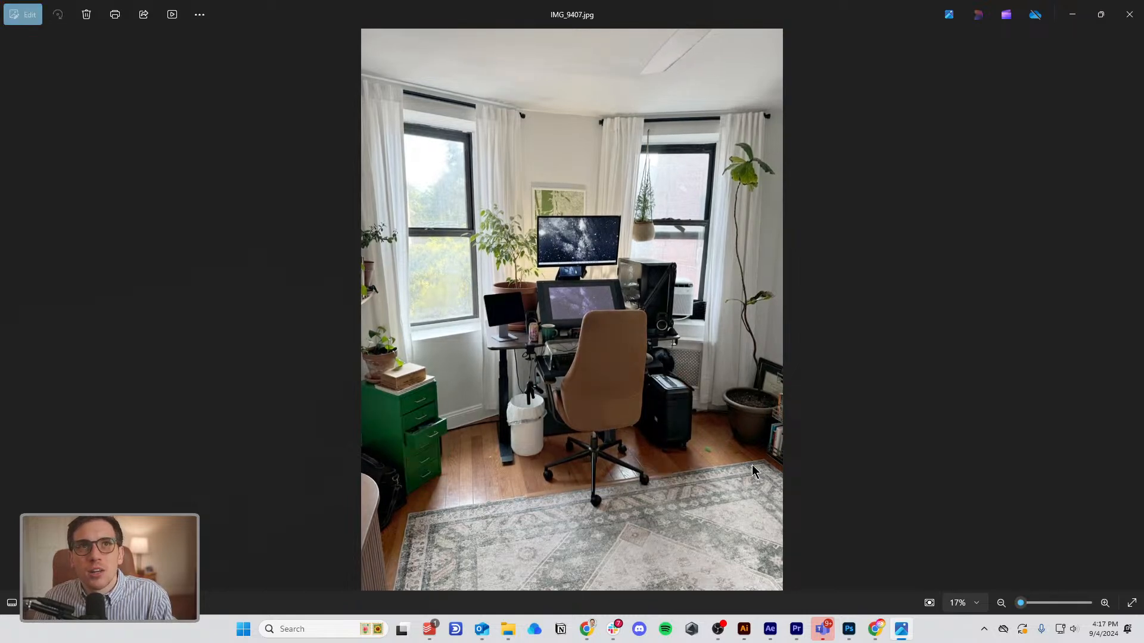
pyautogui.press('Right')
pyautogui.press('Right')
pyautogui.press('Right')
pyautogui.press('Left')
pyautogui.press('Left')
pyautogui.press('Left')
pyautogui.press('Right')
pyautogui.press('Right')
pyautogui.press('Right')
pyautogui.press('Right')
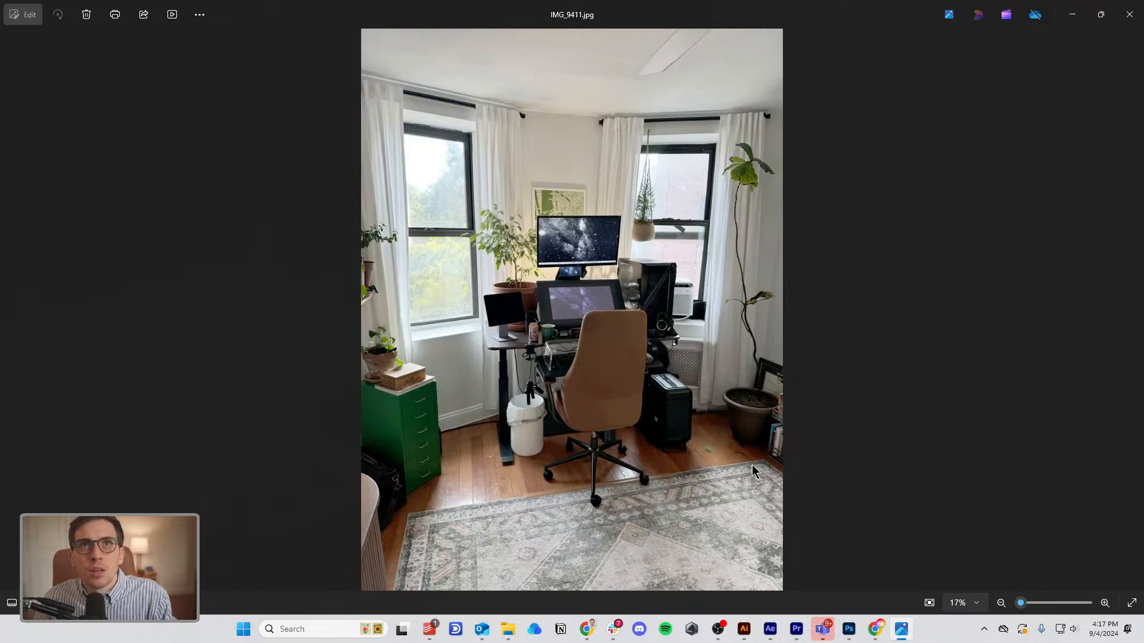
pyautogui.press('Right')
pyautogui.press('Right')
pyautogui.press('Right')
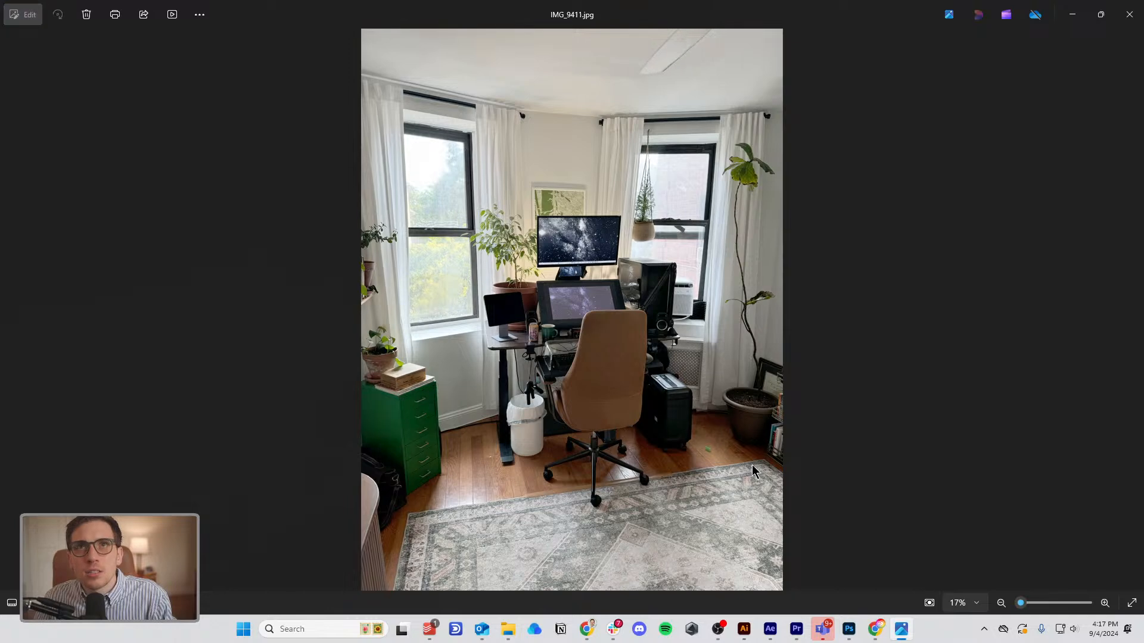
pyautogui.press('Left')
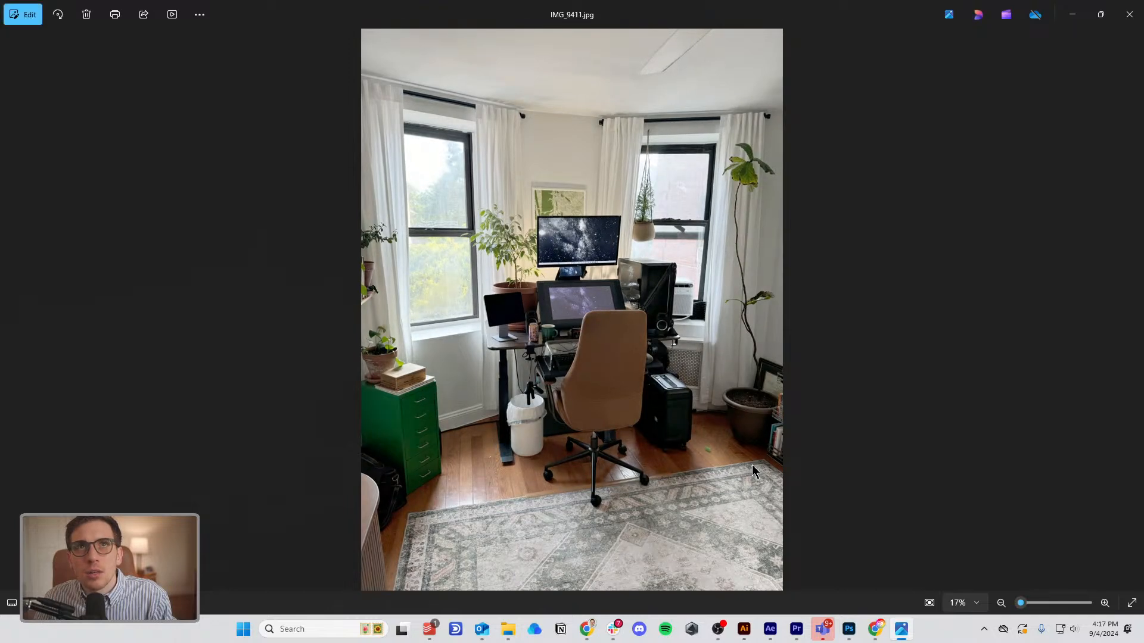
pyautogui.press('Right')
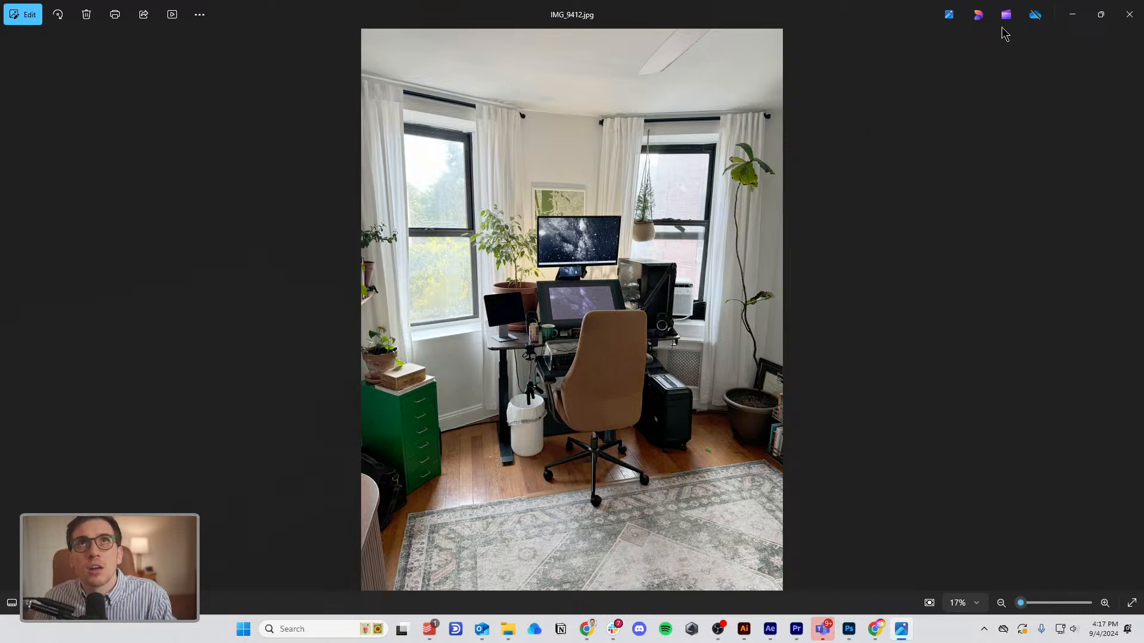
pyautogui.click(1130, 14)
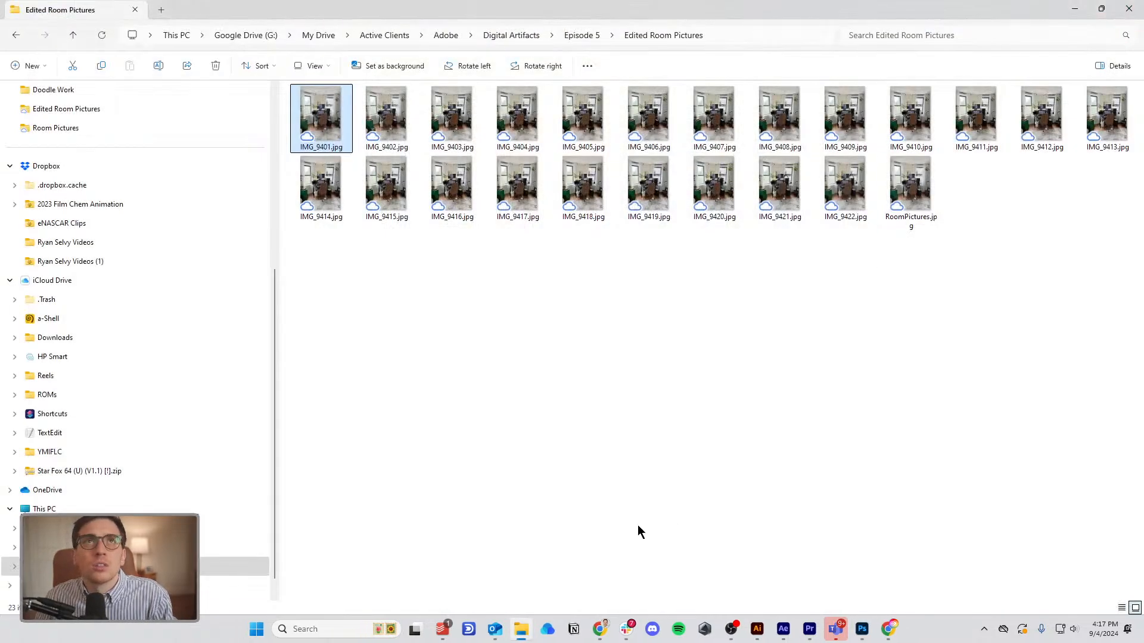
# Open IMG_9412.jpg from the Edited Room Pictures folder in Photoshop.
pyautogui.click(1045, 119)
pyautogui.rightClick(1047, 121)
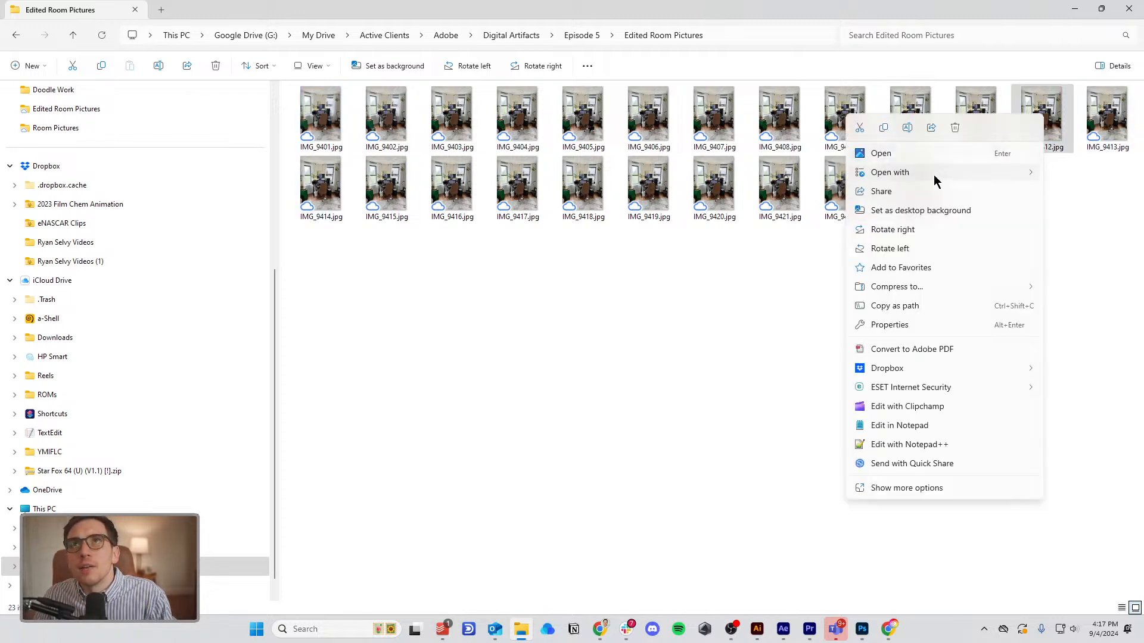
pyautogui.moveTo(935, 176)
pyautogui.click(776, 194)
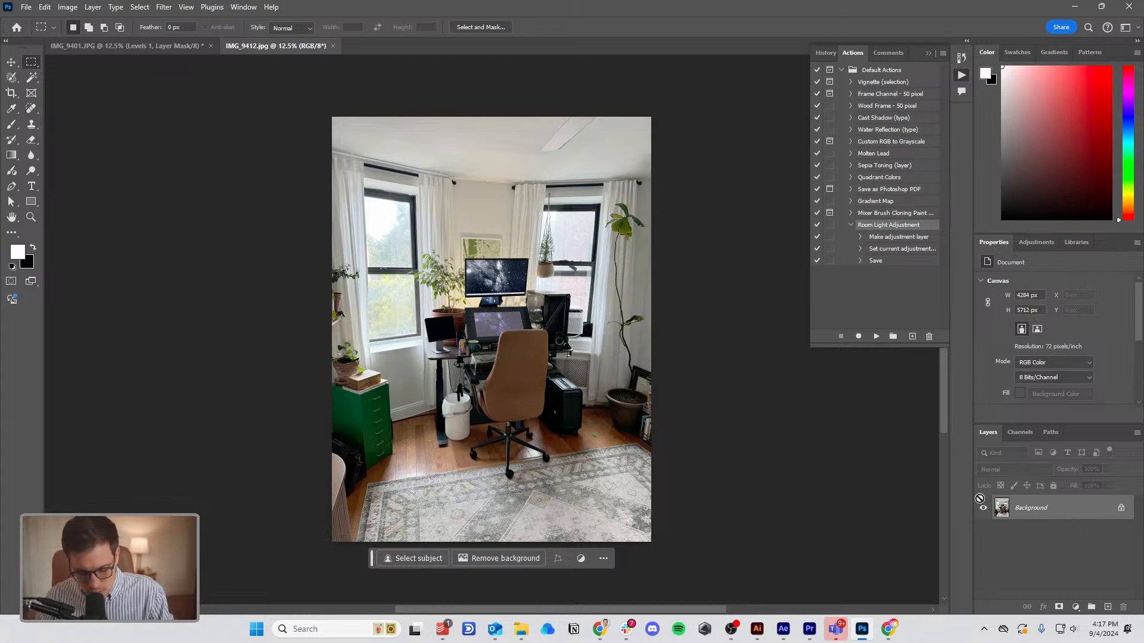
# Remove the green hair clip from the wood floor between the black case and the plant pot using the Spot Healing Brush.
pyautogui.scroll(6, 502, 346)
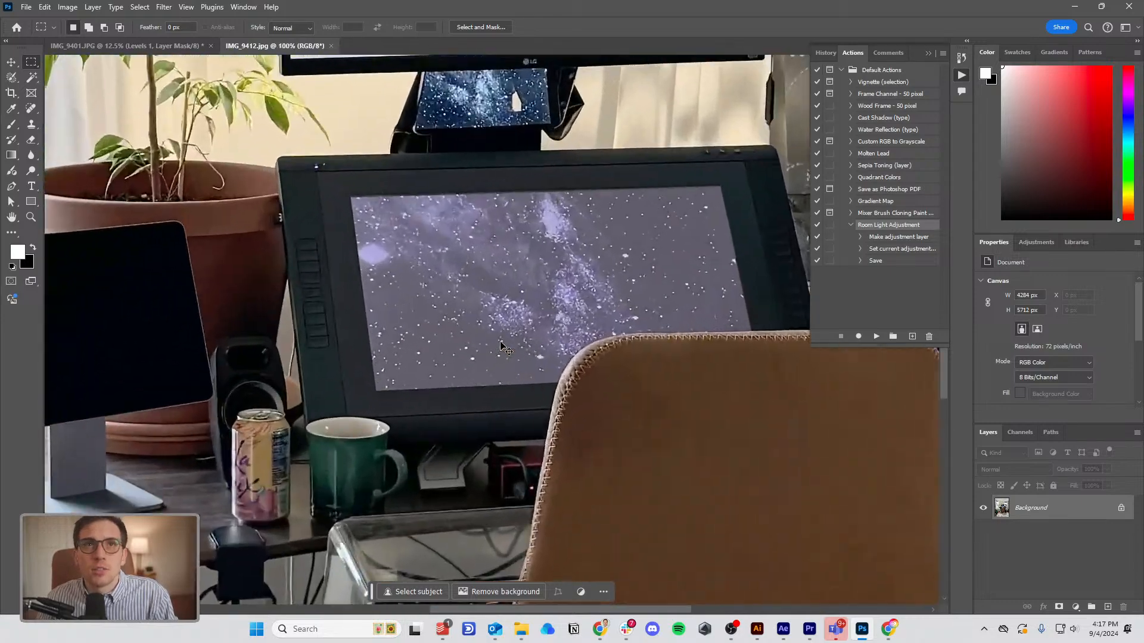
pyautogui.hotkey('ctrl', '+')
pyautogui.moveTo(525, 178); pyautogui.dragTo(567, 416)
pyautogui.moveTo(435, 186); pyautogui.dragTo(119, 107)
pyautogui.moveTo(694, 454); pyautogui.dragTo(358, 197)
pyautogui.moveTo(824, 518); pyautogui.dragTo(369, 137)
pyautogui.moveTo(775, 495); pyautogui.dragTo(584, 365)
pyautogui.moveTo(661, 423); pyautogui.dragTo(590, 80)
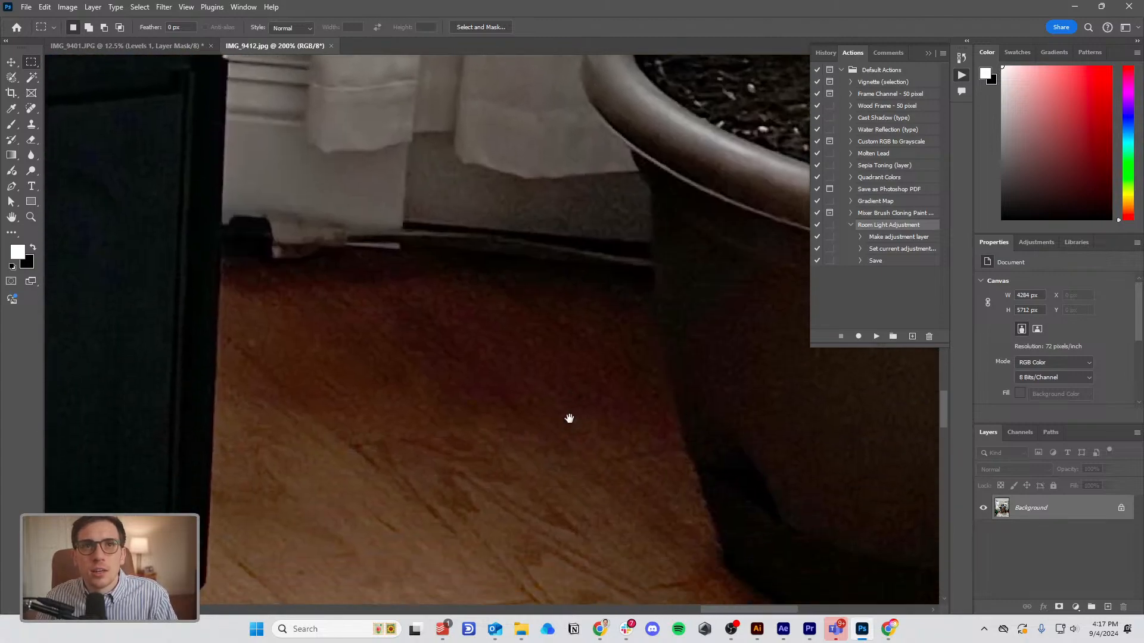
pyautogui.moveTo(569, 414); pyautogui.dragTo(527, 200)
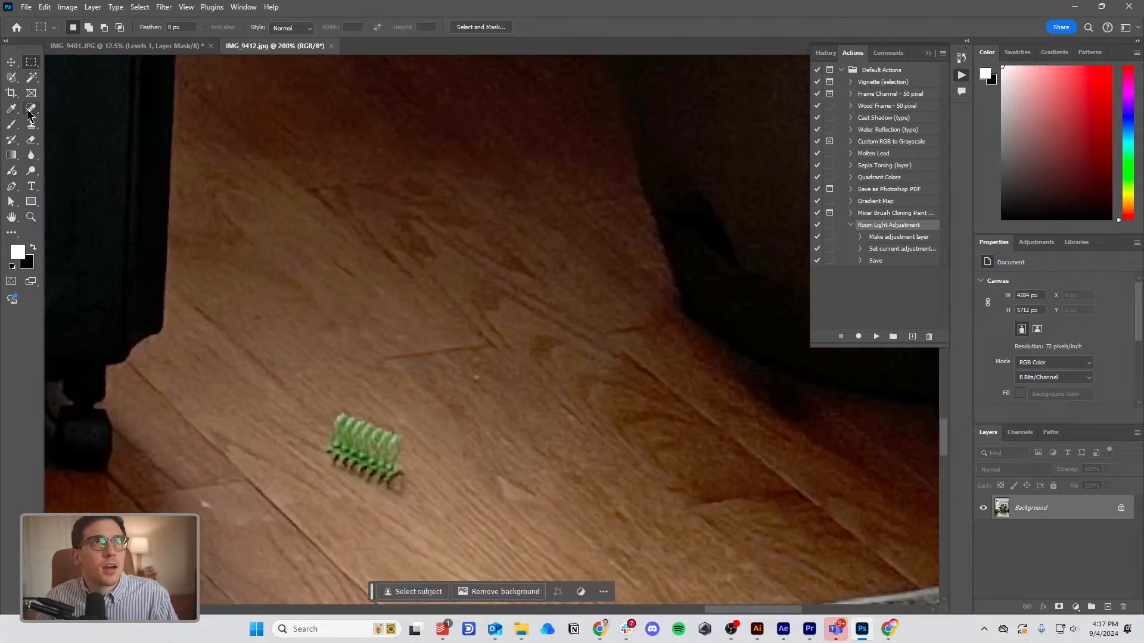
pyautogui.click(30, 110)
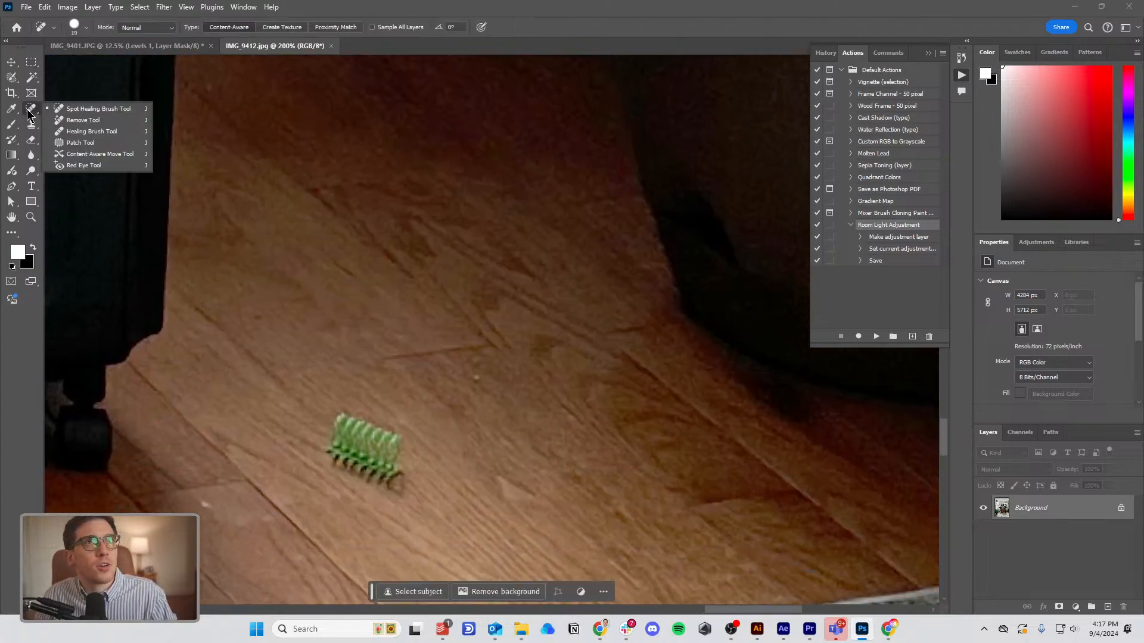
pyautogui.click(85, 110)
pyautogui.moveTo(391, 440)
pyautogui.mouseDown()
pyautogui.moveTo(340, 419)
pyautogui.moveTo(332, 445)
pyautogui.moveTo(391, 472)
pyautogui.moveTo(397, 448)
pyautogui.moveTo(370, 438)
pyautogui.moveTo(351, 459)
pyautogui.moveTo(383, 458)
pyautogui.moveTo(362, 459)
pyautogui.moveTo(375, 448)
pyautogui.moveTo(342, 417)
pyautogui.moveTo(334, 434)
pyautogui.moveTo(340, 460)
pyautogui.moveTo(394, 488)
pyautogui.moveTo(402, 452)
pyautogui.moveTo(385, 436)
pyautogui.moveTo(337, 422)
pyautogui.moveTo(337, 474)
pyautogui.mouseUp()
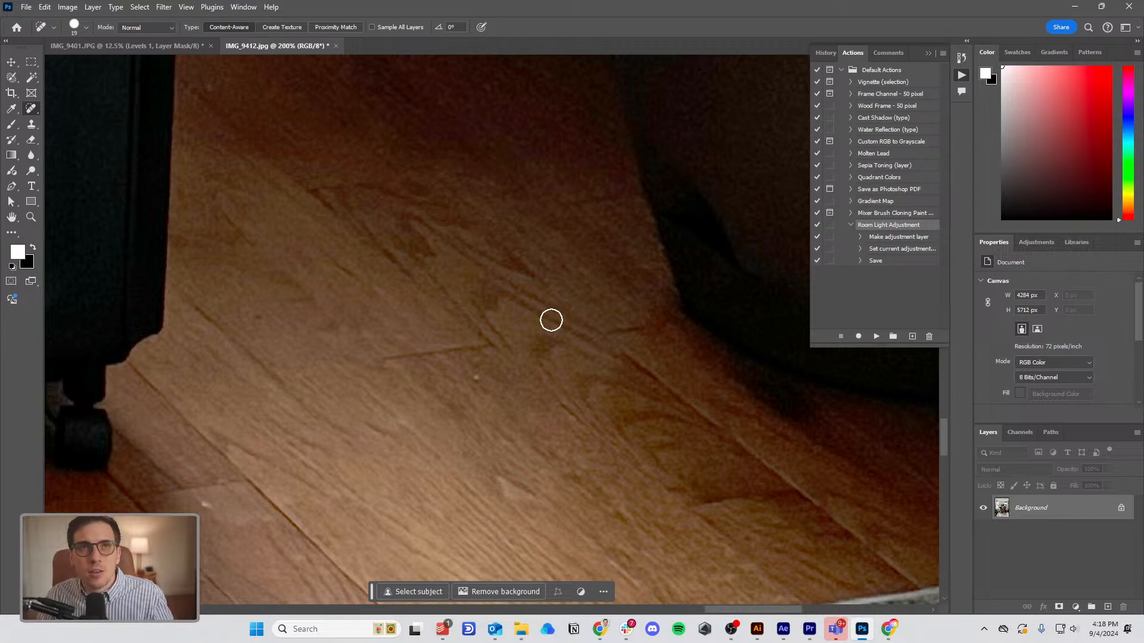
pyautogui.moveTo(372, 281); pyautogui.dragTo(489, 212)
pyautogui.scroll(-4, 489, 212)
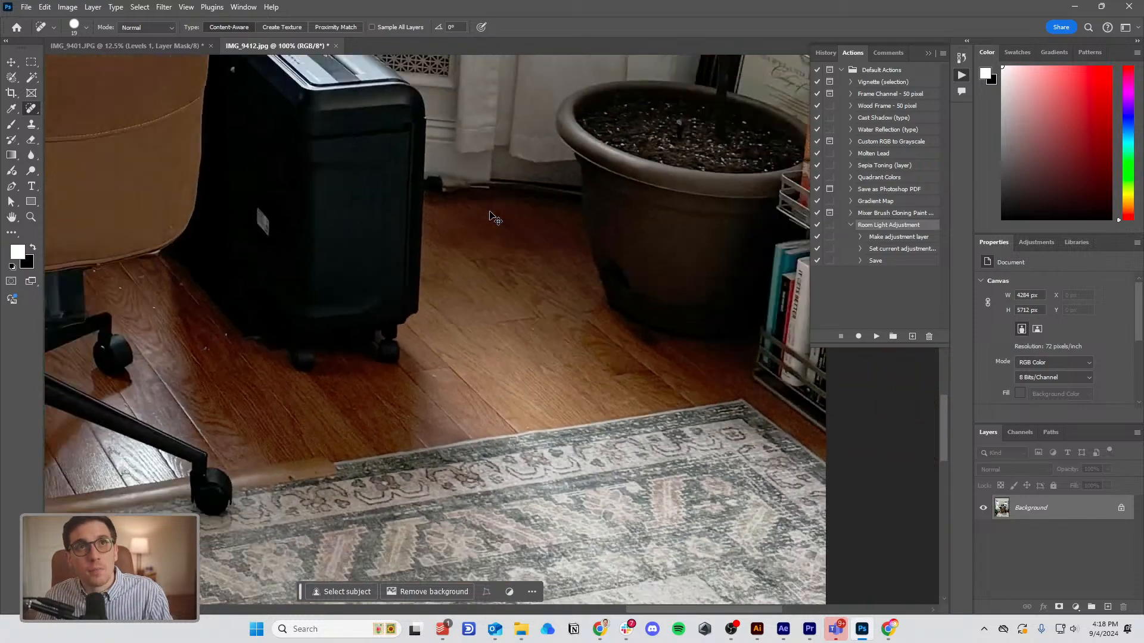
pyautogui.scroll(4, 453, 374)
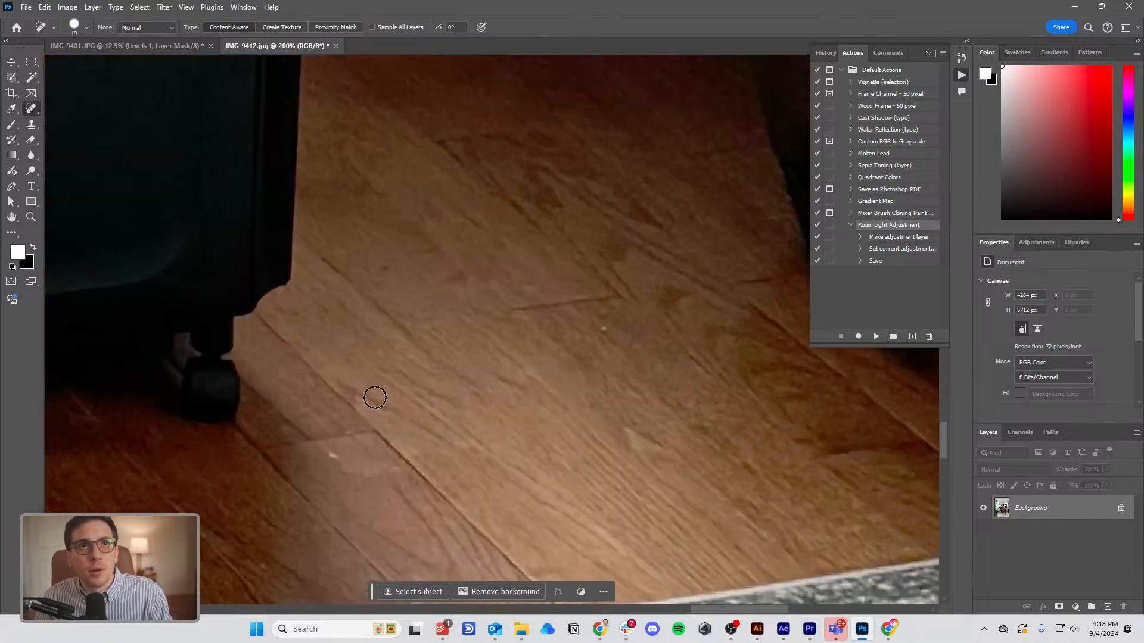
# Remove the light specks from the wood floor beside the black case and next to the chair wheel with the Spot Healing Brush.
pyautogui.click(328, 459)
pyautogui.moveTo(598, 332); pyautogui.dragTo(617, 331)
pyautogui.moveTo(830, 477)
pyautogui.mouseDown()
pyautogui.moveTo(695, 523)
pyautogui.moveTo(754, 384)
pyautogui.moveTo(320, 421)
pyautogui.mouseUp()
pyautogui.click(465, 406)
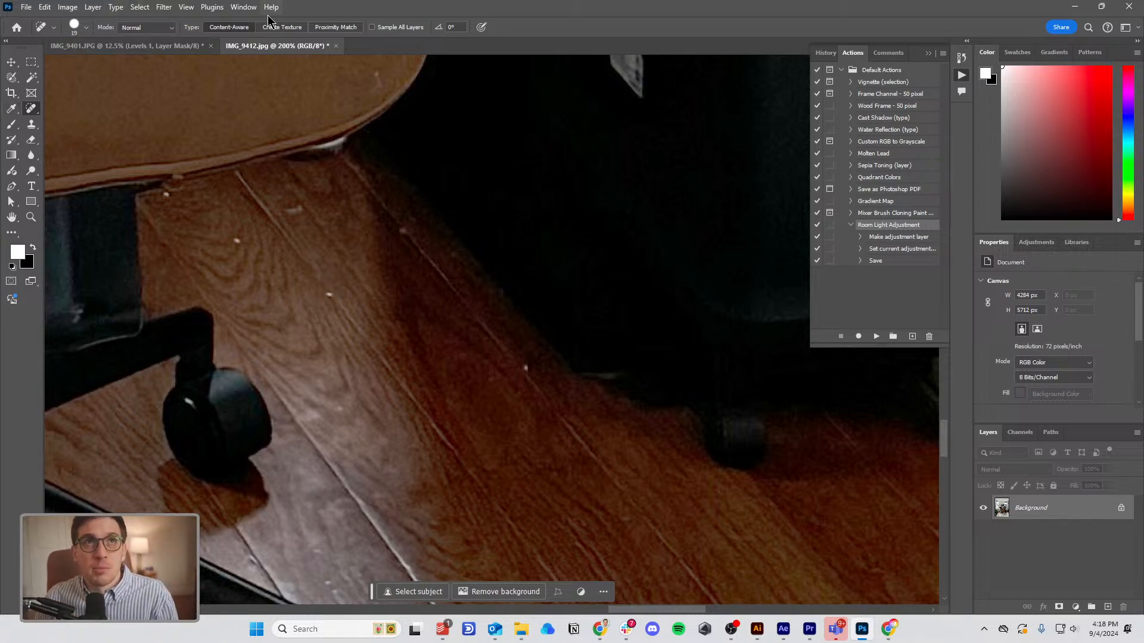
pyautogui.click(239, 241)
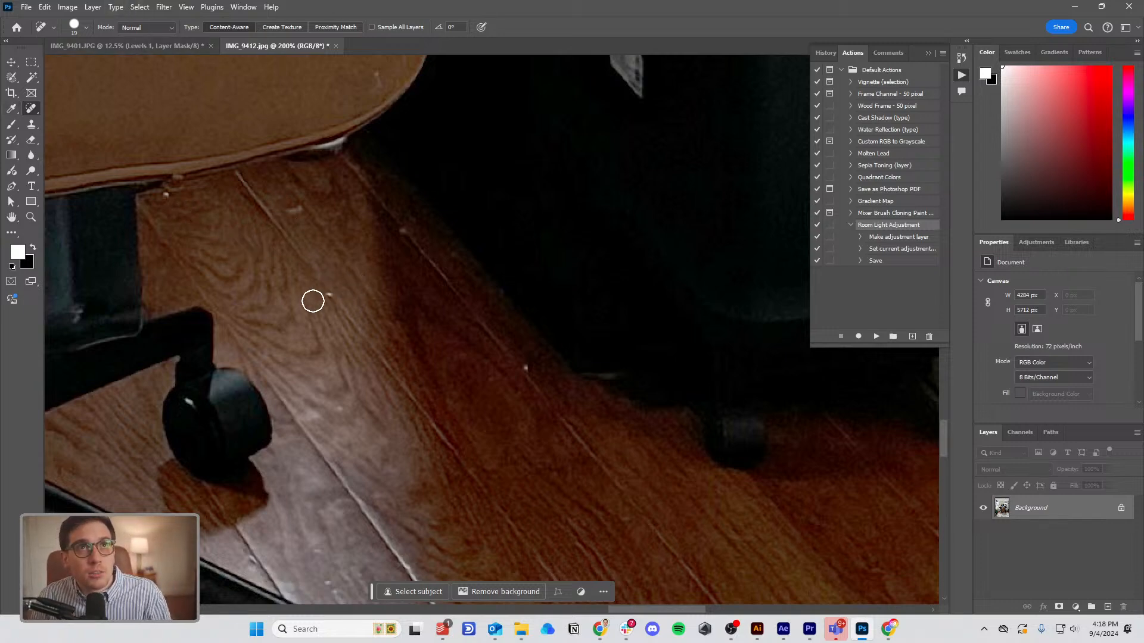
pyautogui.click(329, 295)
pyautogui.moveTo(412, 324)
pyautogui.mouseDown()
pyautogui.moveTo(453, 310)
pyautogui.moveTo(479, 326)
pyautogui.mouseUp()
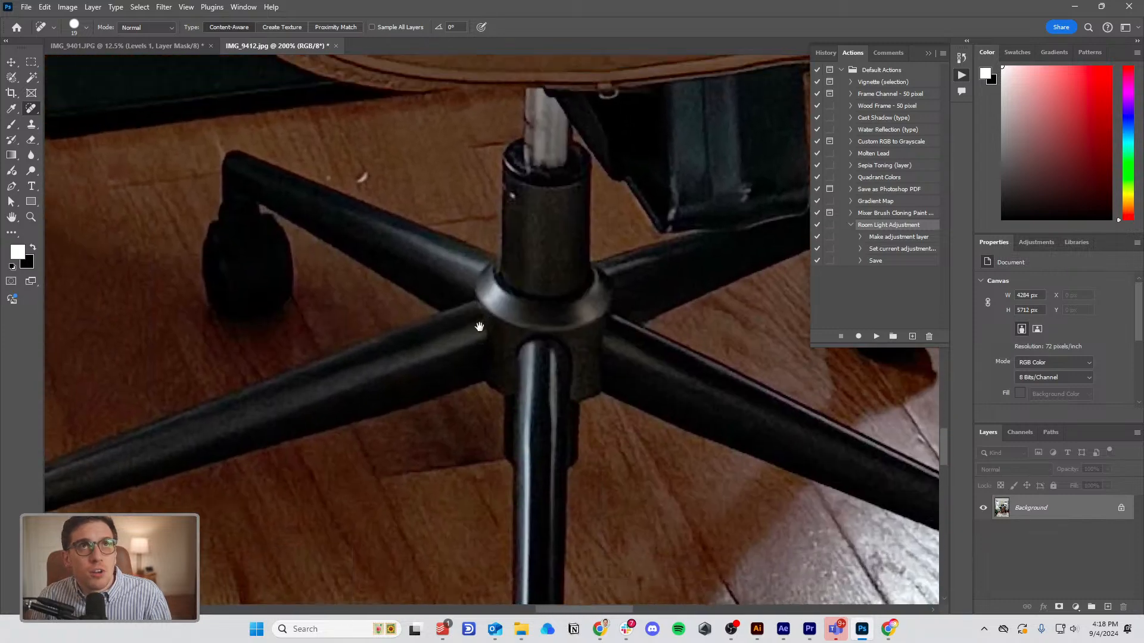
# Heal the white debris on the floor behind the chair base and the specks beside the white bin.
pyautogui.click(361, 179)
pyautogui.click(331, 176)
pyautogui.moveTo(336, 237); pyautogui.dragTo(703, 227)
pyautogui.click(393, 361)
pyautogui.click(322, 234)
pyautogui.click(462, 286)
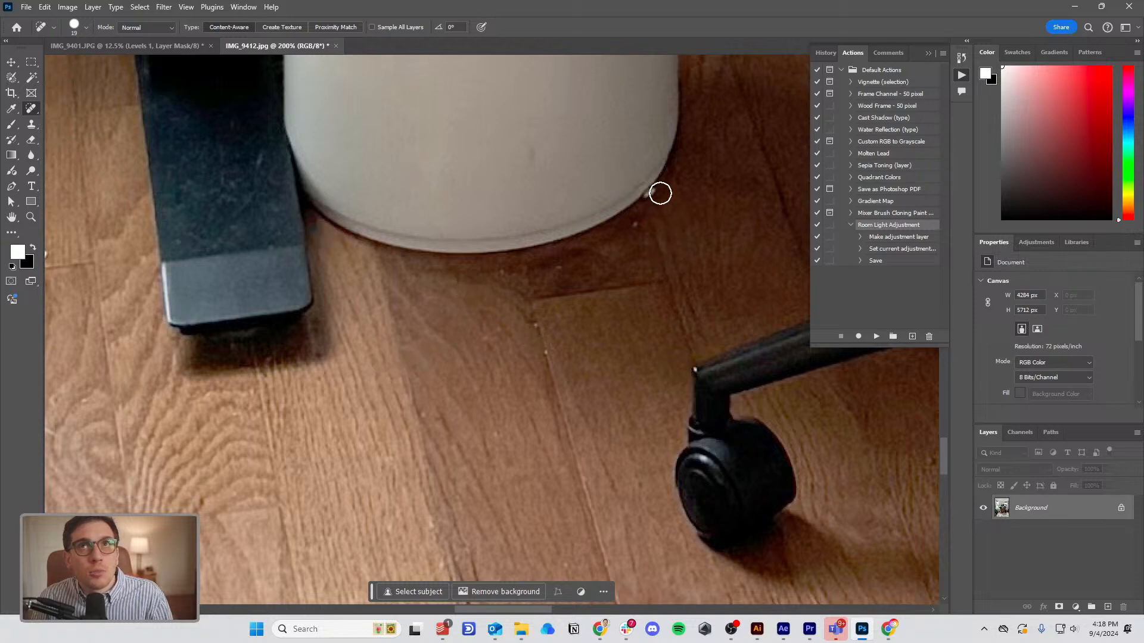
# Spot-heal the floor specks between the desk leg's foot and the green drawer cabinet, just below the baseboard.
pyautogui.moveTo(75, 321); pyautogui.dragTo(450, 320)
pyautogui.moveTo(398, 258); pyautogui.dragTo(428, 250)
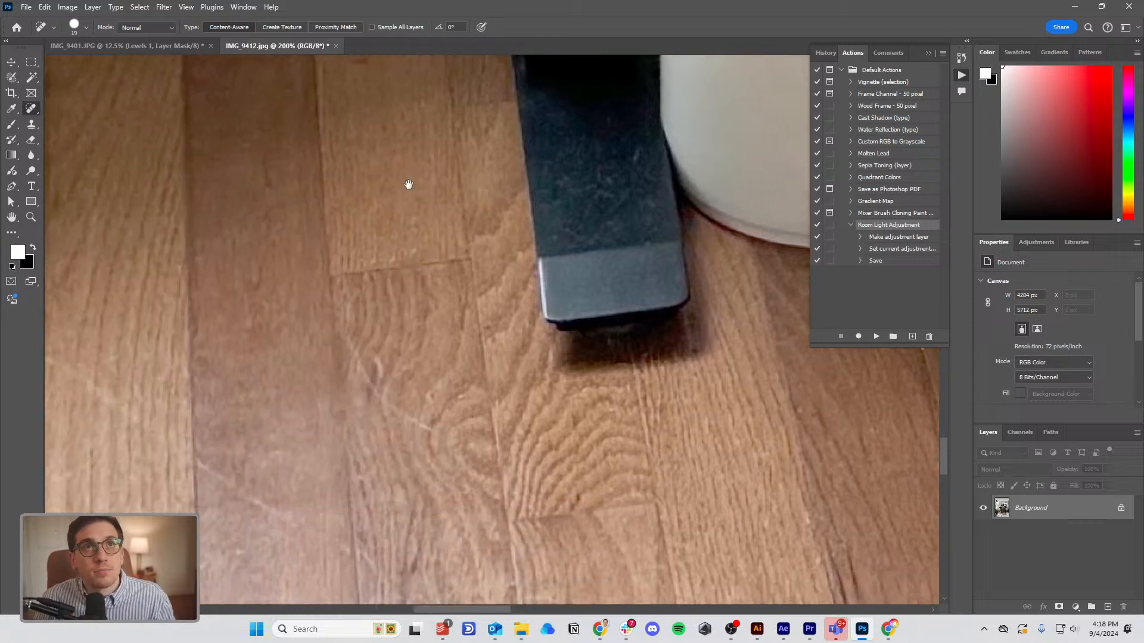
pyautogui.moveTo(406, 181); pyautogui.dragTo(567, 388)
pyautogui.moveTo(212, 233)
pyautogui.mouseDown()
pyautogui.moveTo(300, 220)
pyautogui.moveTo(357, 296)
pyautogui.mouseUp()
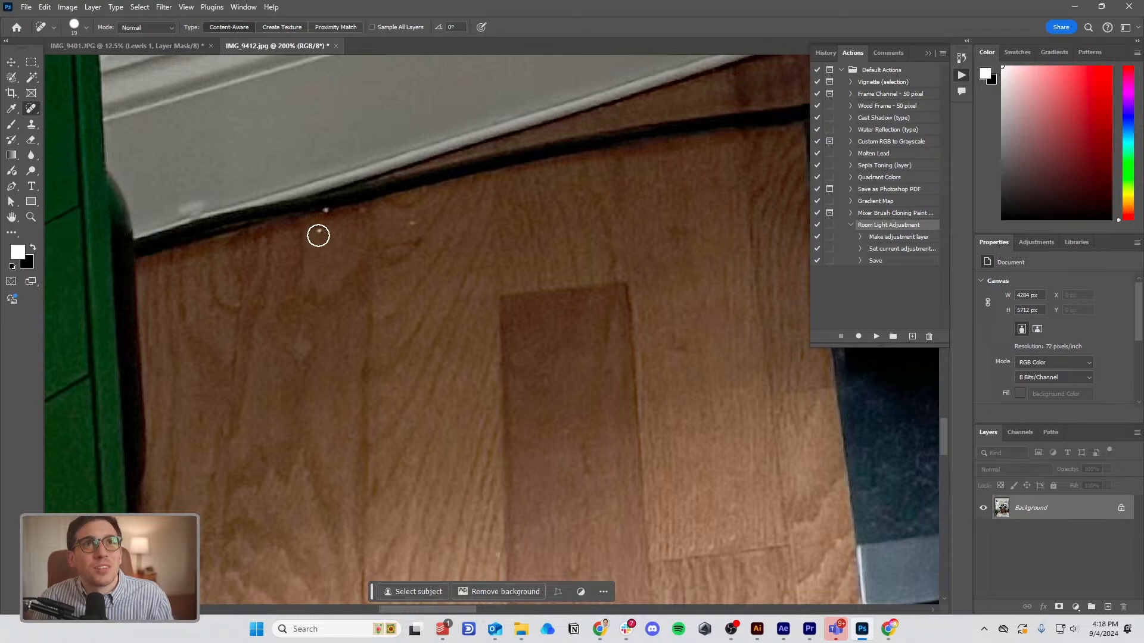
pyautogui.moveTo(422, 222)
pyautogui.mouseDown()
pyautogui.moveTo(484, 342)
pyautogui.moveTo(504, 345)
pyautogui.moveTo(522, 302)
pyautogui.mouseUp()
pyautogui.click(498, 202)
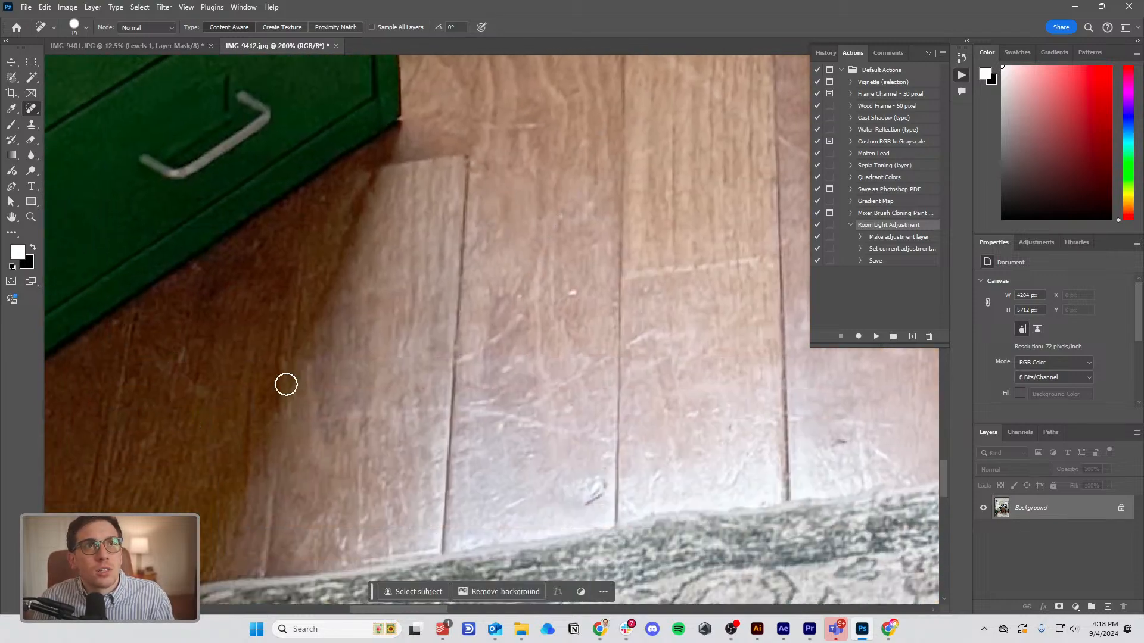
# Clean up the remaining specks on the floor around the green cabinet and on the black cable along the baseboard.
pyautogui.moveTo(201, 350); pyautogui.dragTo(559, 360)
pyautogui.moveTo(427, 339); pyautogui.dragTo(549, 209)
pyautogui.moveTo(644, 433); pyautogui.dragTo(472, 235)
pyautogui.moveTo(495, 356)
pyautogui.mouseDown()
pyautogui.moveTo(298, 334)
pyautogui.moveTo(381, 357)
pyautogui.moveTo(439, 390)
pyautogui.moveTo(547, 396)
pyautogui.mouseUp()
pyautogui.moveTo(500, 248); pyautogui.dragTo(525, 394)
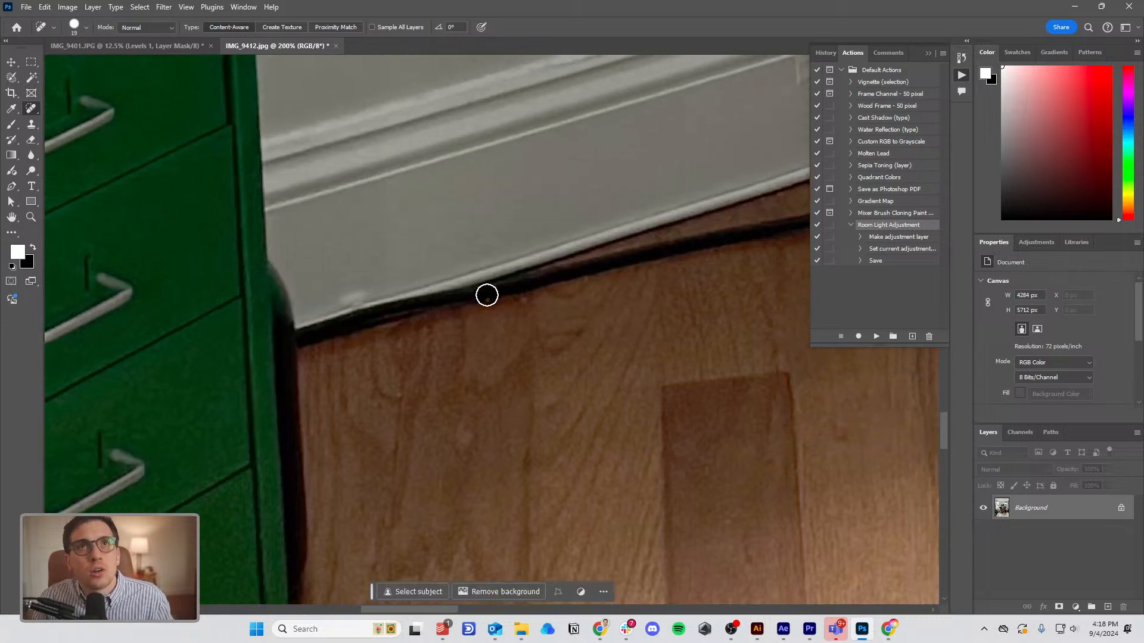
# Examine the monitors, drawing tablet, desktop and hanging cables for distracting details that need retouching.
pyautogui.moveTo(704, 204)
pyautogui.mouseDown()
pyautogui.moveTo(541, 248)
pyautogui.moveTo(538, 168)
pyautogui.moveTo(587, 396)
pyautogui.moveTo(507, 261)
pyautogui.moveTo(538, 373)
pyautogui.moveTo(631, 316)
pyautogui.moveTo(179, 286)
pyautogui.moveTo(344, 295)
pyautogui.moveTo(536, 439)
pyautogui.moveTo(587, 382)
pyautogui.moveTo(472, 548)
pyautogui.moveTo(550, 439)
pyautogui.moveTo(613, 538)
pyautogui.moveTo(357, 398)
pyautogui.moveTo(417, 298)
pyautogui.moveTo(298, 119)
pyautogui.mouseUp()
pyautogui.moveTo(506, 373); pyautogui.dragTo(438, 143)
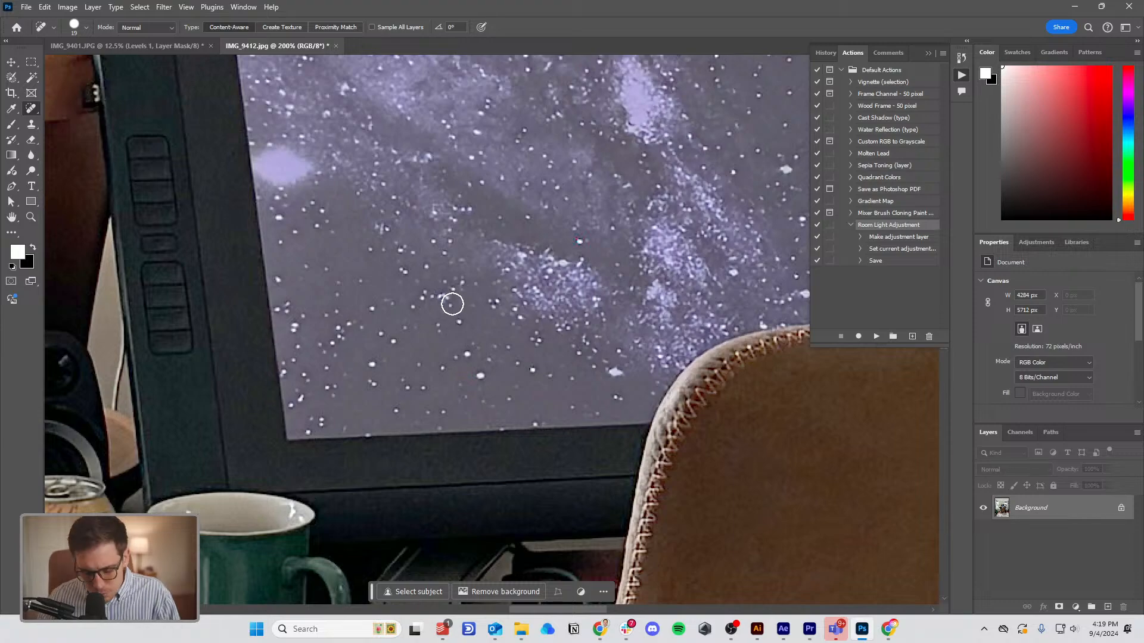
pyautogui.hotkey('ctrl', '-')
pyautogui.hotkey('ctrl', '-')
pyautogui.hotkey('ctrl', '-')
pyautogui.hotkey('ctrl', '-')
pyautogui.hotkey('ctrl', '-')
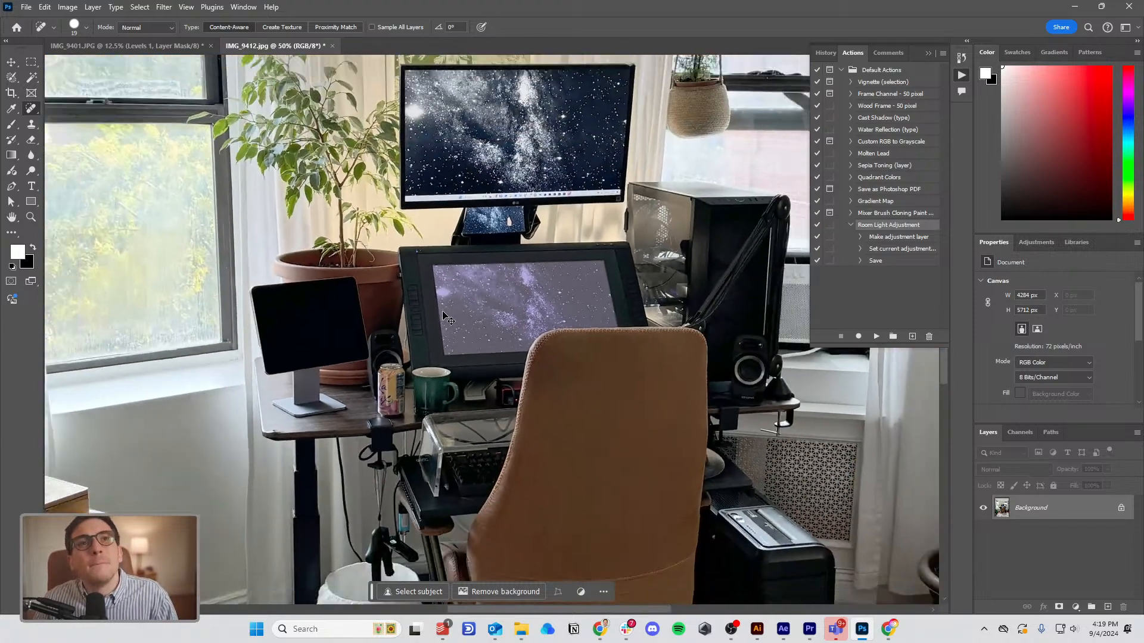
pyautogui.hotkey('ctrl', '+')
pyautogui.hotkey('ctrl', '+')
pyautogui.hotkey('ctrl', '+')
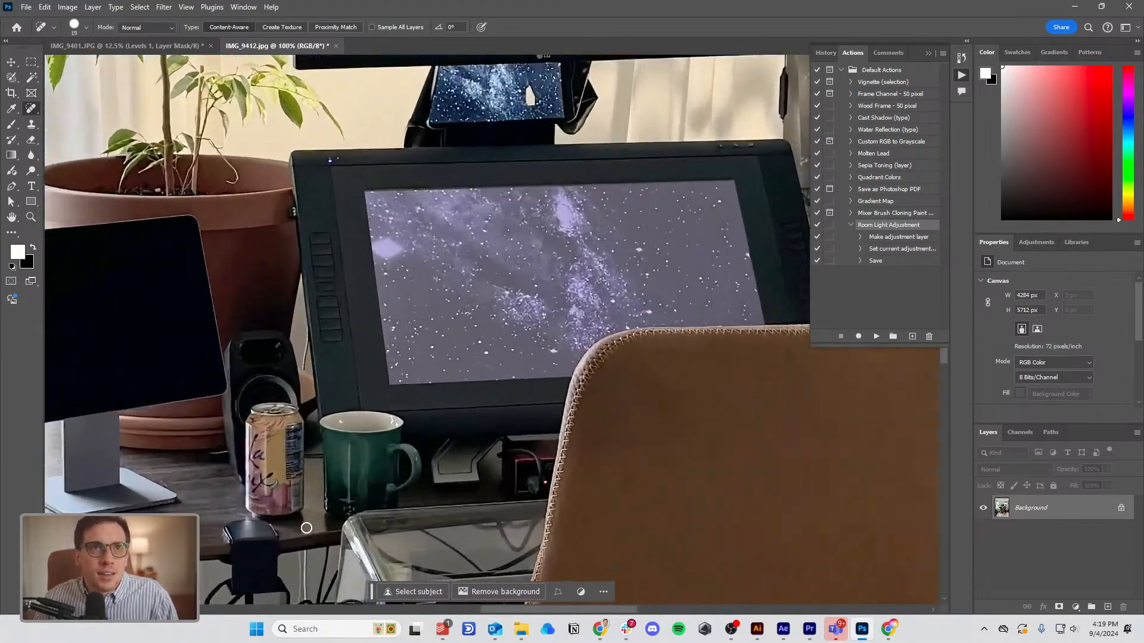
pyautogui.moveTo(307, 527); pyautogui.dragTo(479, 226)
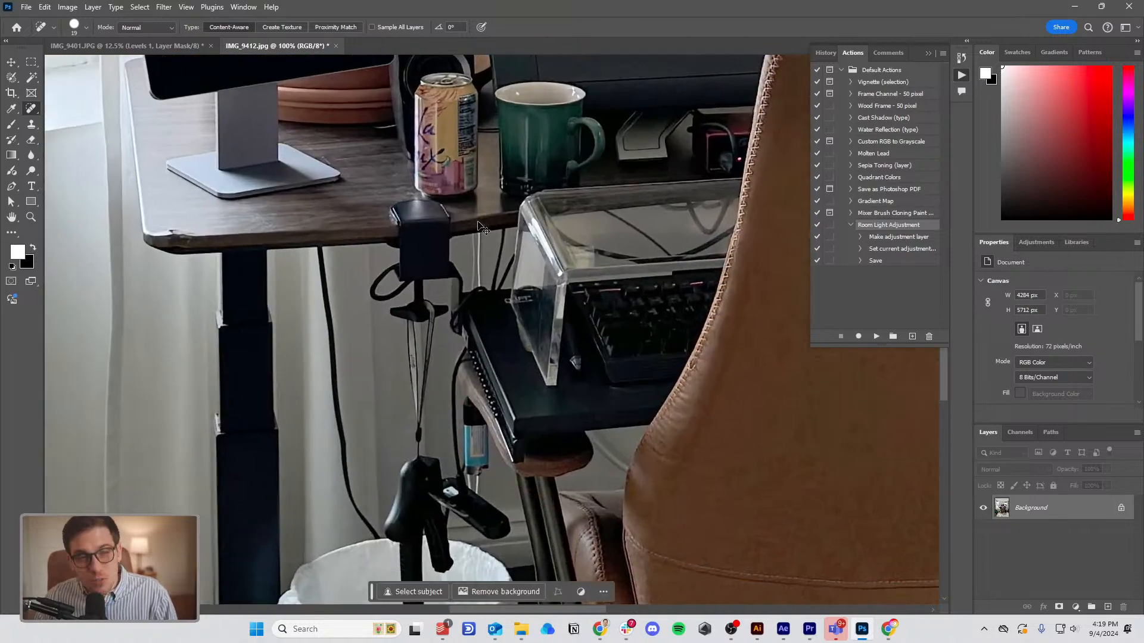
pyautogui.hotkey('ctrl', '+')
pyautogui.moveTo(229, 348); pyautogui.dragTo(288, 247)
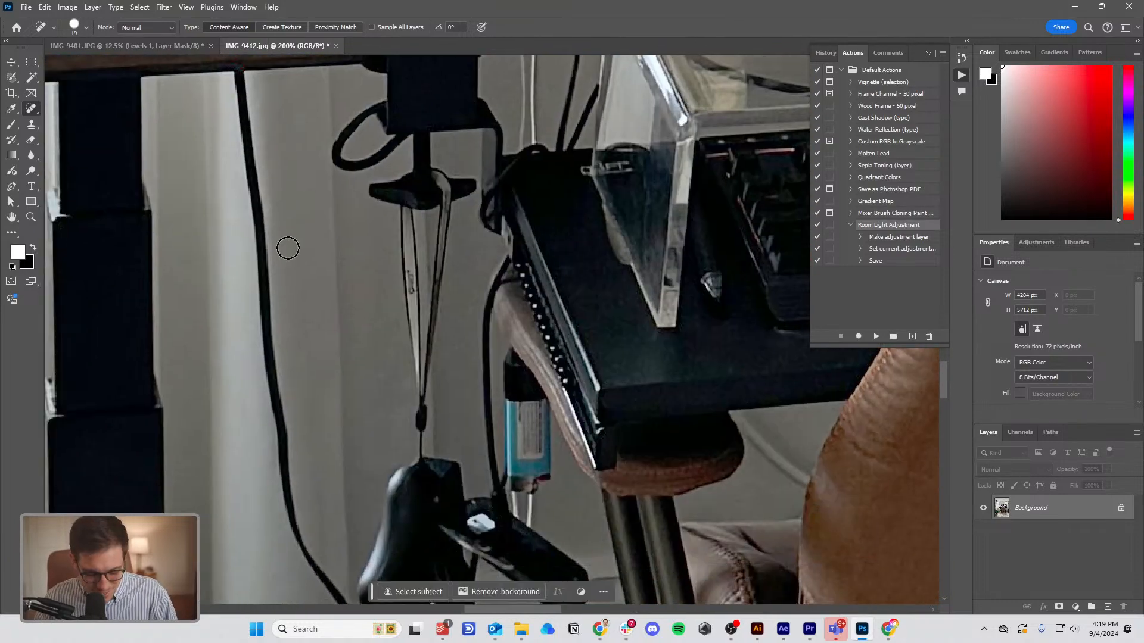
pyautogui.hotkey('ctrl', '-')
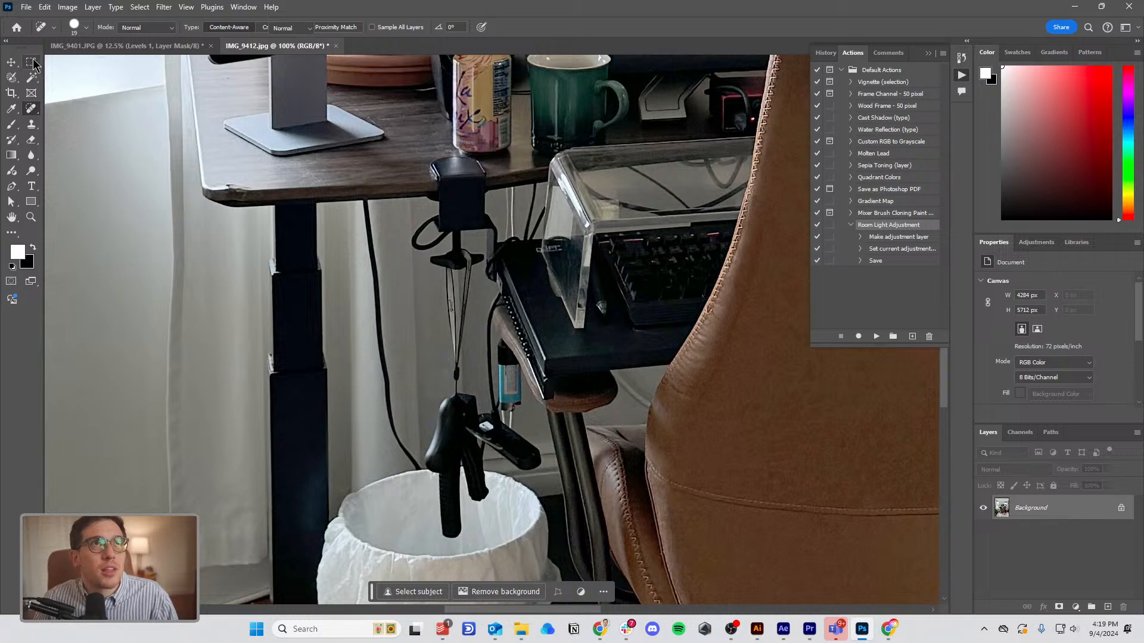
# Make a rough rectangular selection around the black cable hanging under the desk beside the desk leg, subtracting surplus areas of curtain.
pyautogui.click(34, 62)
pyautogui.moveTo(359, 201); pyautogui.dragTo(423, 471)
pyautogui.moveTo(440, 193); pyautogui.dragTo(405, 277)
pyautogui.moveTo(341, 293); pyautogui.dragTo(395, 471)
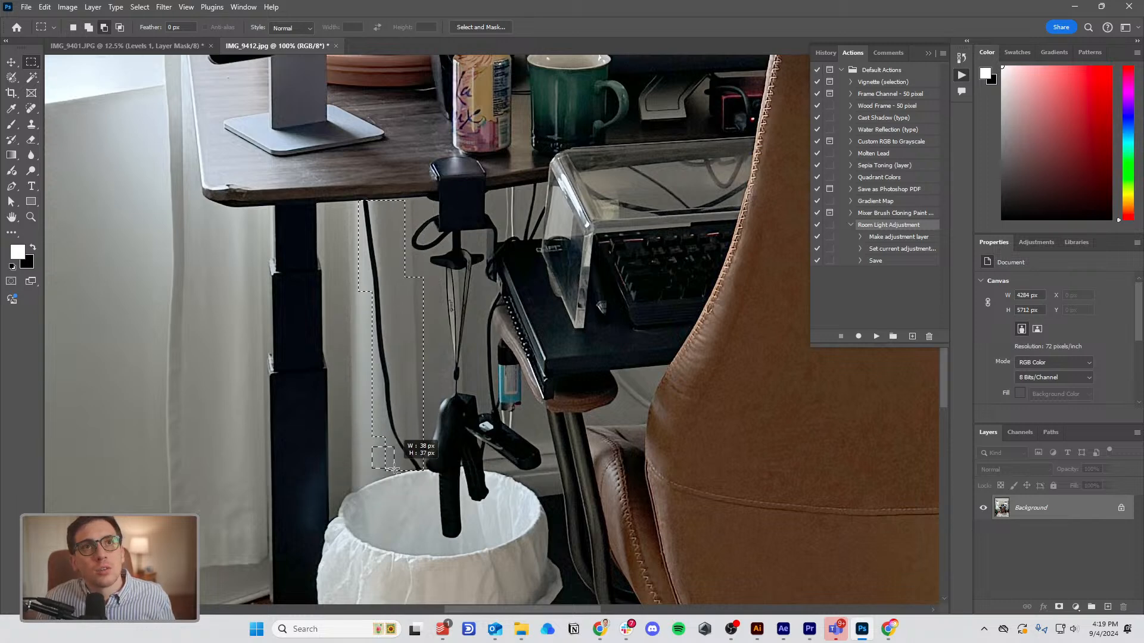
# Trim the selection to a narrow band along the hanging cable with an enlarged Selection Brush, painting away the surrounding curtain.
pyautogui.click(12, 79)
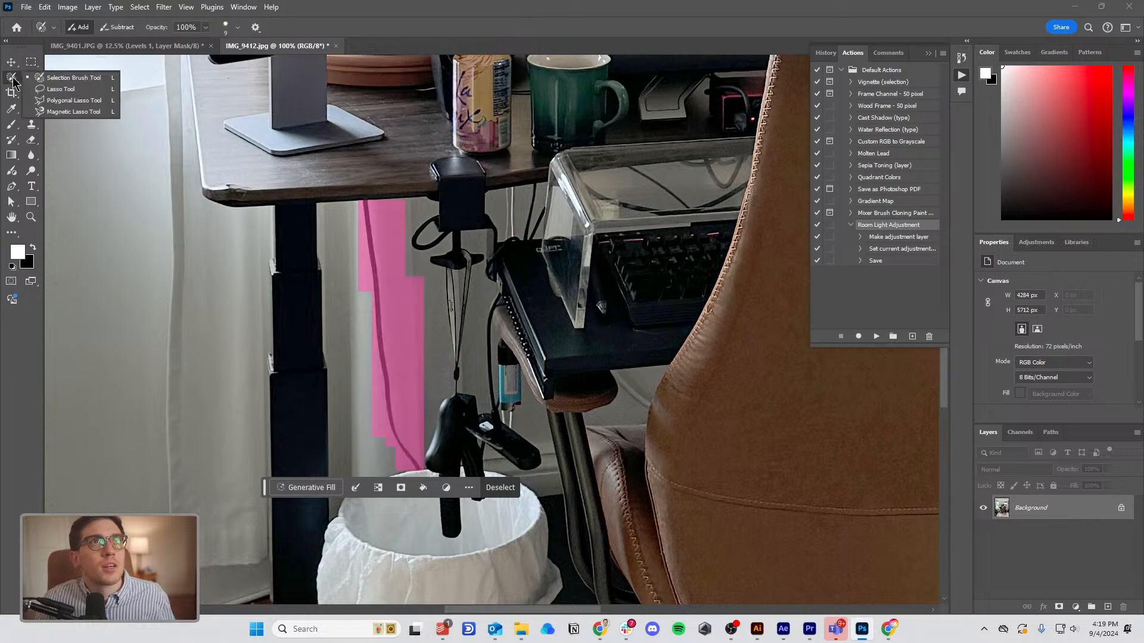
pyautogui.press(']')
pyautogui.press(']')
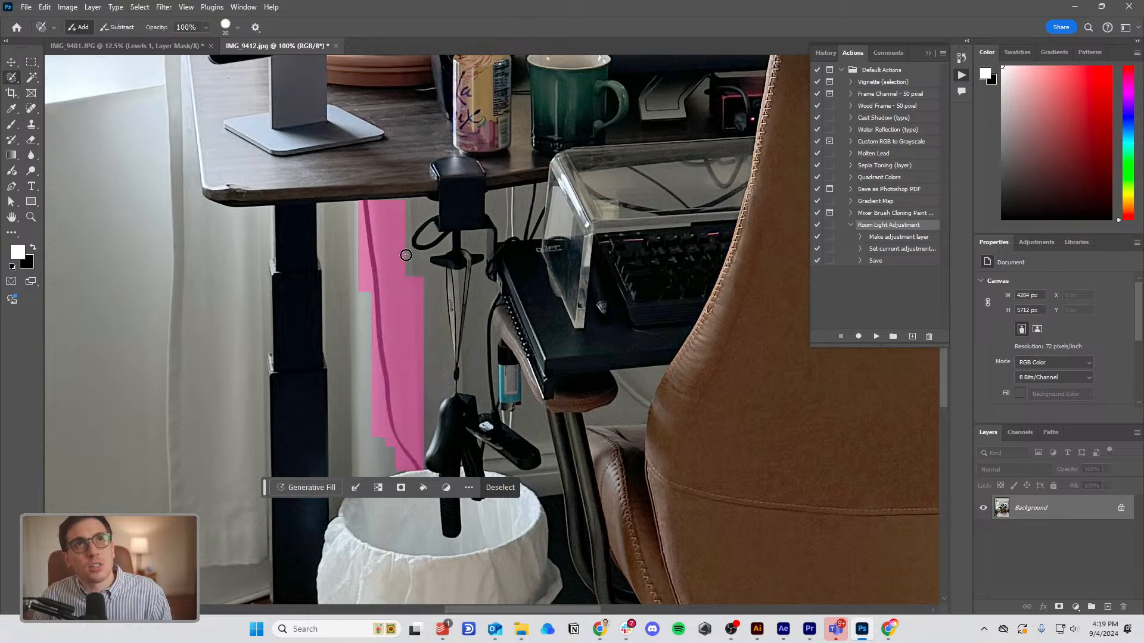
pyautogui.press('x')
pyautogui.moveTo(388, 196)
pyautogui.mouseDown()
pyautogui.moveTo(398, 346)
pyautogui.moveTo(433, 458)
pyautogui.moveTo(409, 355)
pyautogui.moveTo(402, 205)
pyautogui.moveTo(421, 358)
pyautogui.moveTo(426, 252)
pyautogui.moveTo(429, 306)
pyautogui.mouseUp()
pyautogui.moveTo(350, 235)
pyautogui.mouseDown()
pyautogui.moveTo(367, 408)
pyautogui.moveTo(391, 463)
pyautogui.mouseUp()
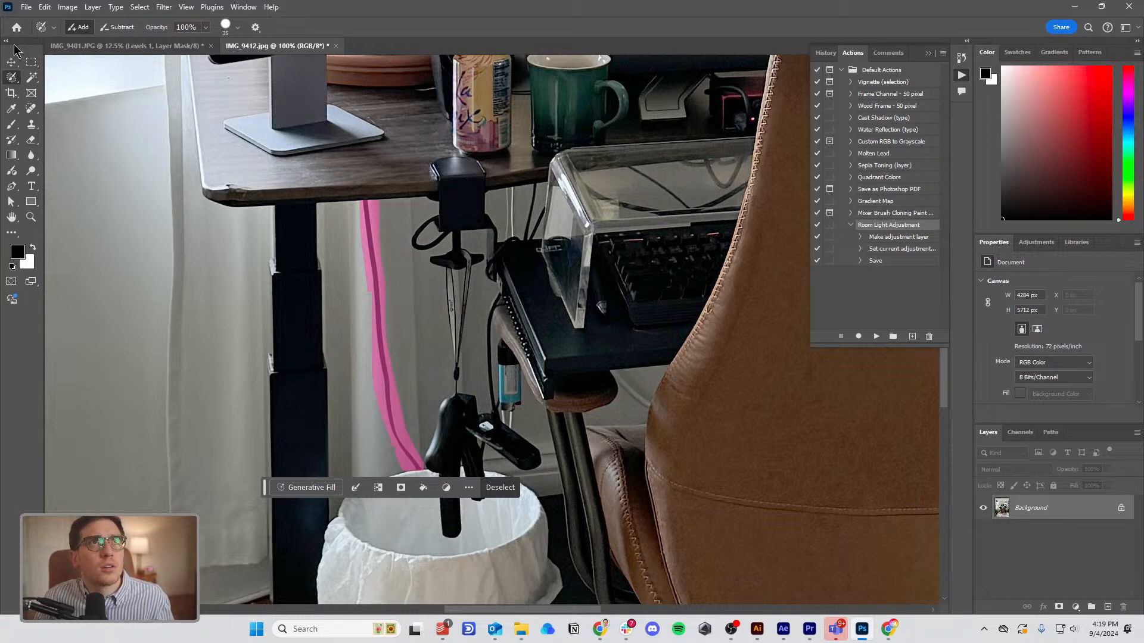
# Remove the selected hanging cable with Generative Fill, leaving the prompt empty.
pyautogui.click(31, 62)
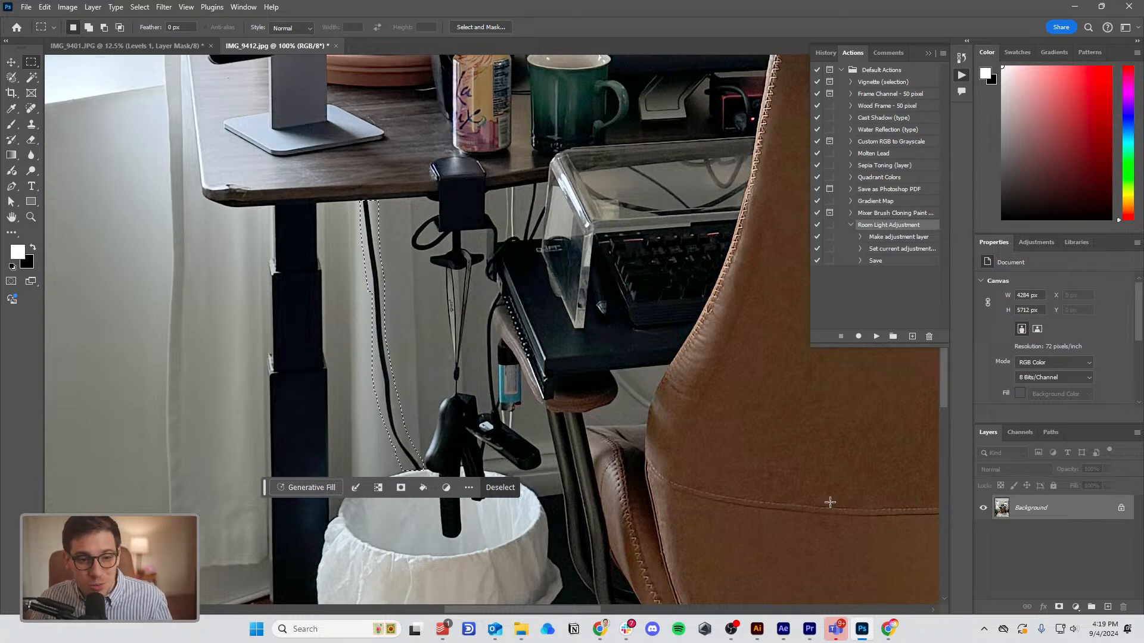
pyautogui.press('space')
pyautogui.moveTo(800, 430); pyautogui.dragTo(725, 503)
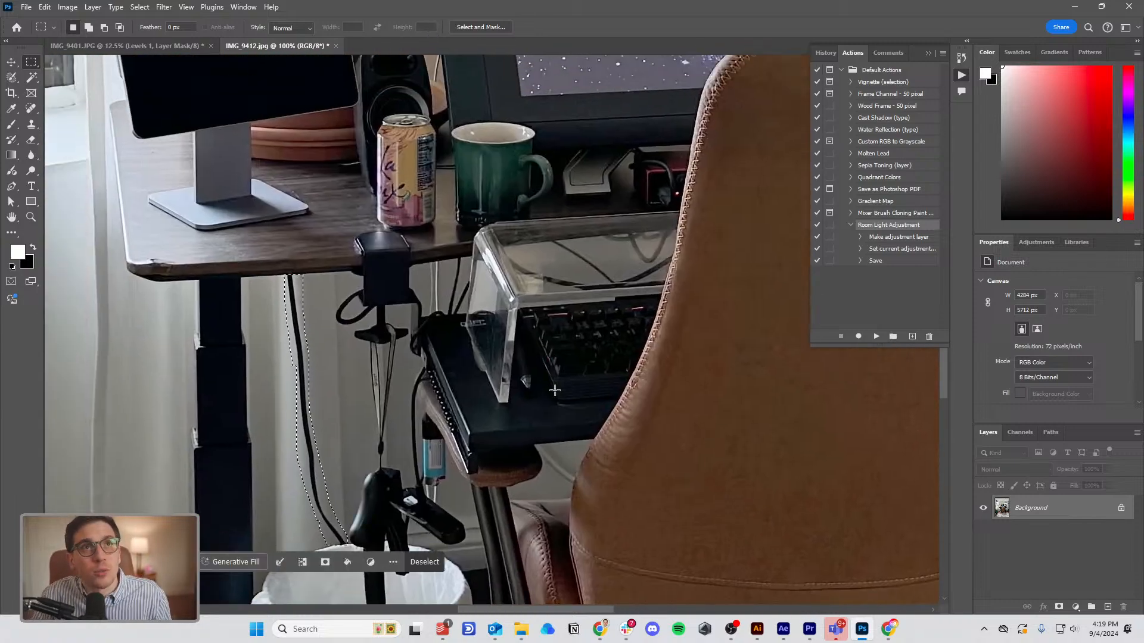
pyautogui.click(235, 562)
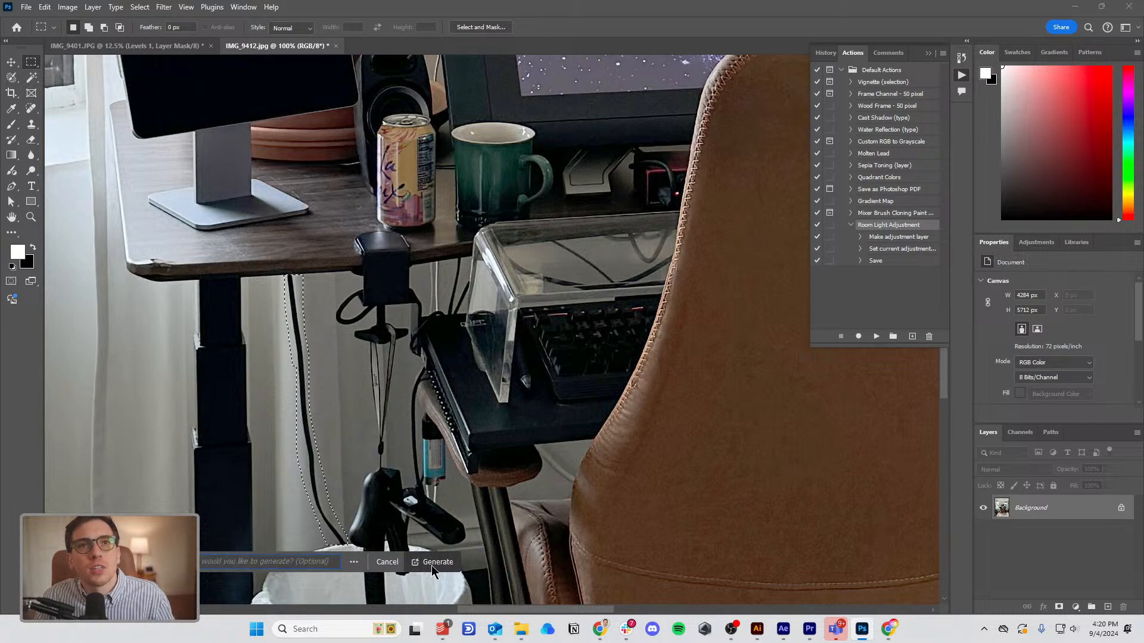
pyautogui.click(430, 563)
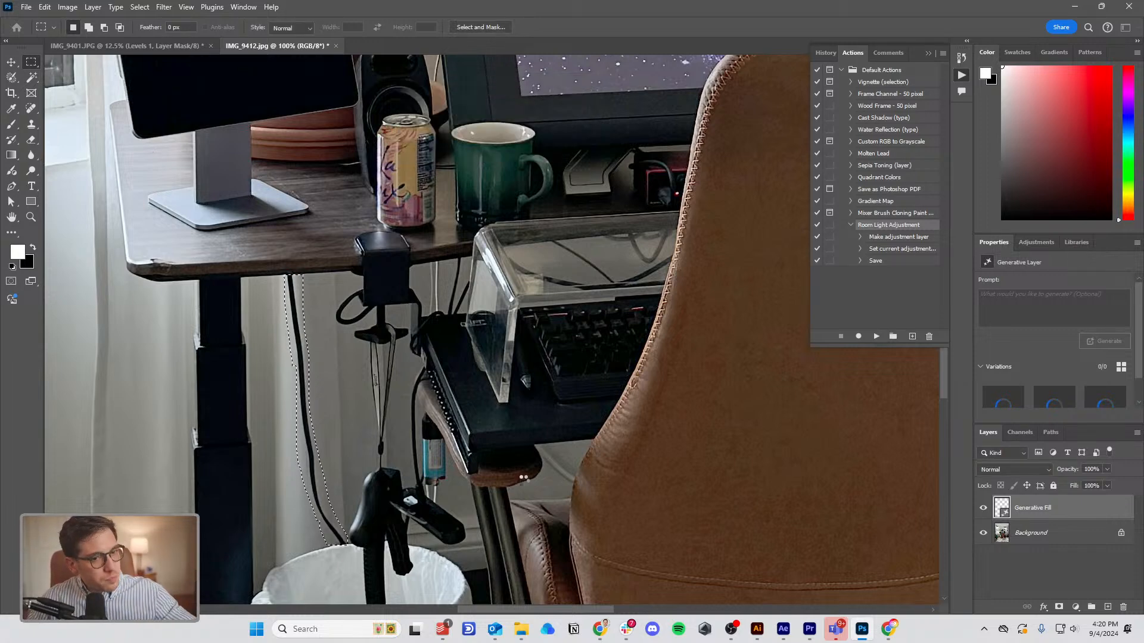
# Inspect the rest of the photo around the desk, plant pot, window and air conditioner for further distractions.
pyautogui.moveTo(634, 282); pyautogui.dragTo(485, 401)
pyautogui.moveTo(512, 226); pyautogui.dragTo(549, 342)
pyautogui.moveTo(798, 334); pyautogui.dragTo(380, 101)
pyautogui.moveTo(480, 322); pyautogui.dragTo(478, 79)
pyautogui.moveTo(482, 527); pyautogui.dragTo(446, 304)
pyautogui.moveTo(728, 105); pyautogui.dragTo(342, 355)
pyautogui.moveTo(507, 474); pyautogui.dragTo(385, 212)
pyautogui.moveTo(556, 346); pyautogui.dragTo(473, 281)
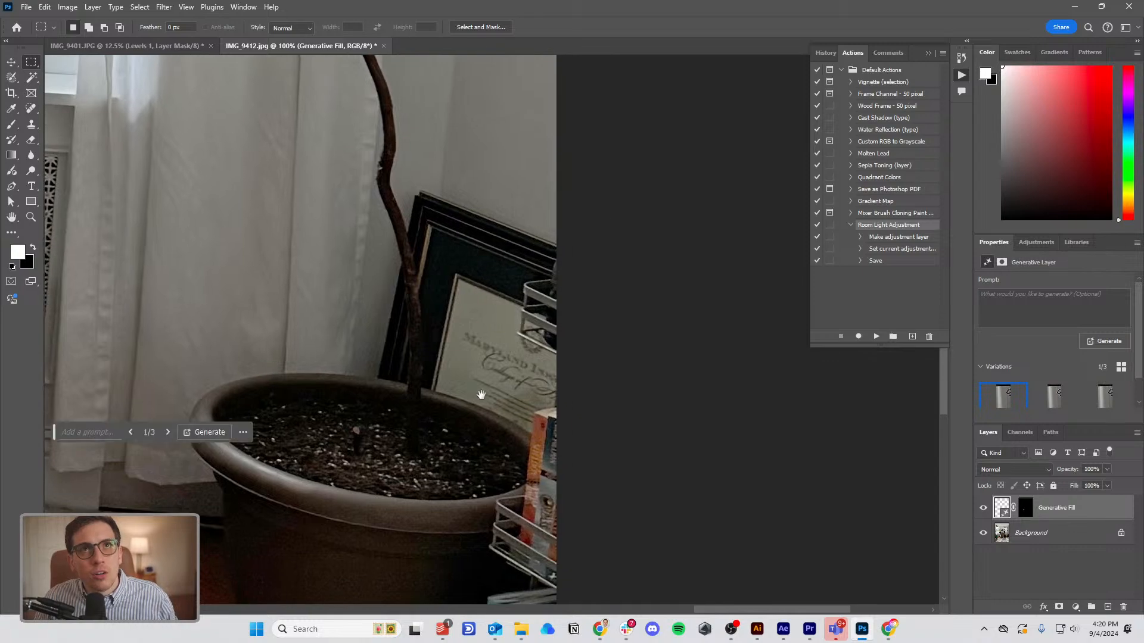
pyautogui.moveTo(409, 258); pyautogui.dragTo(473, 161)
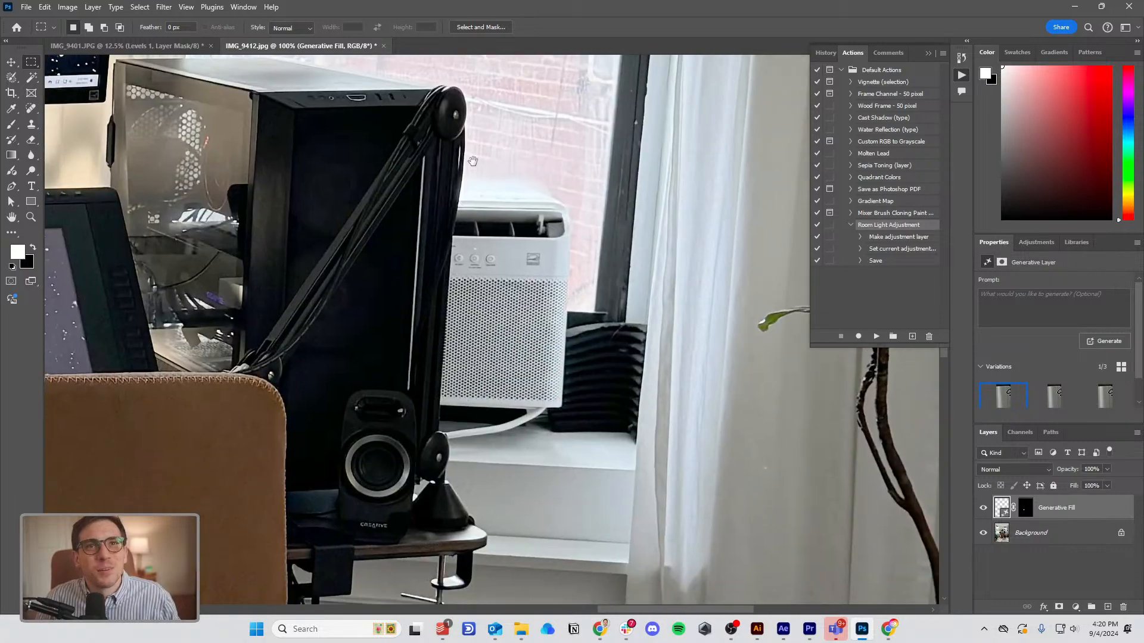
pyautogui.scroll(2, 499, 170)
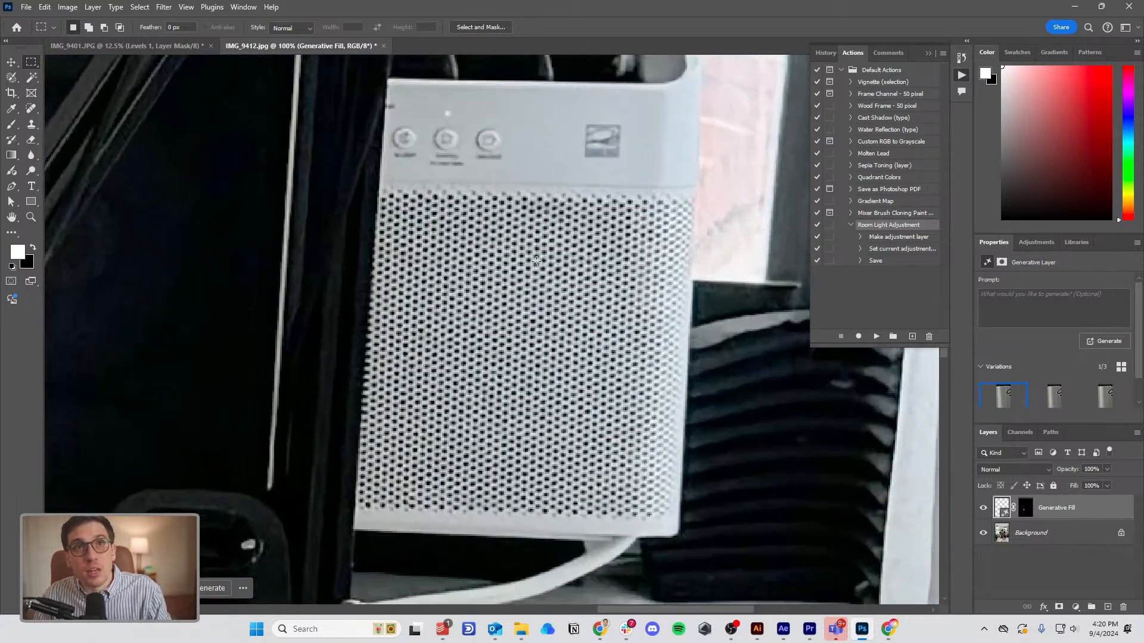
pyautogui.scroll(-2, 683, 214)
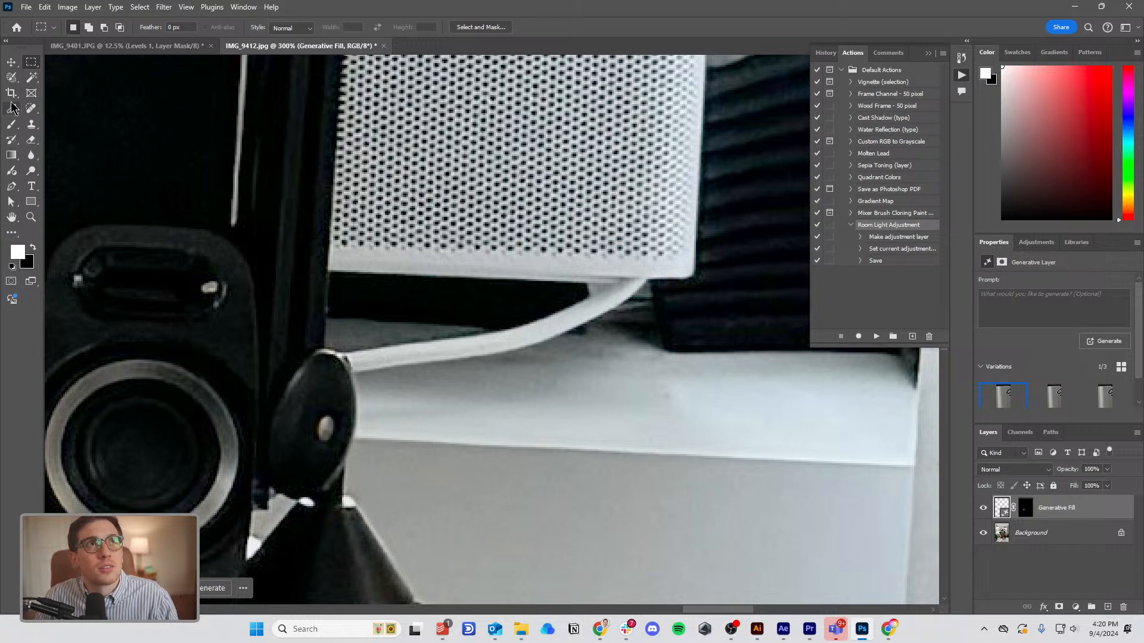
# Paint a selection over the white cord below the air conditioner with a size 20 Selection Brush and remove it with Generative Fill, without a prompt.
pyautogui.click(11, 77)
pyautogui.press('[')
pyautogui.press('[')
pyautogui.press('[')
pyautogui.moveTo(350, 341)
pyautogui.mouseDown()
pyautogui.moveTo(364, 363)
pyautogui.moveTo(502, 344)
pyautogui.moveTo(542, 336)
pyautogui.moveTo(597, 297)
pyautogui.moveTo(649, 291)
pyautogui.mouseUp()
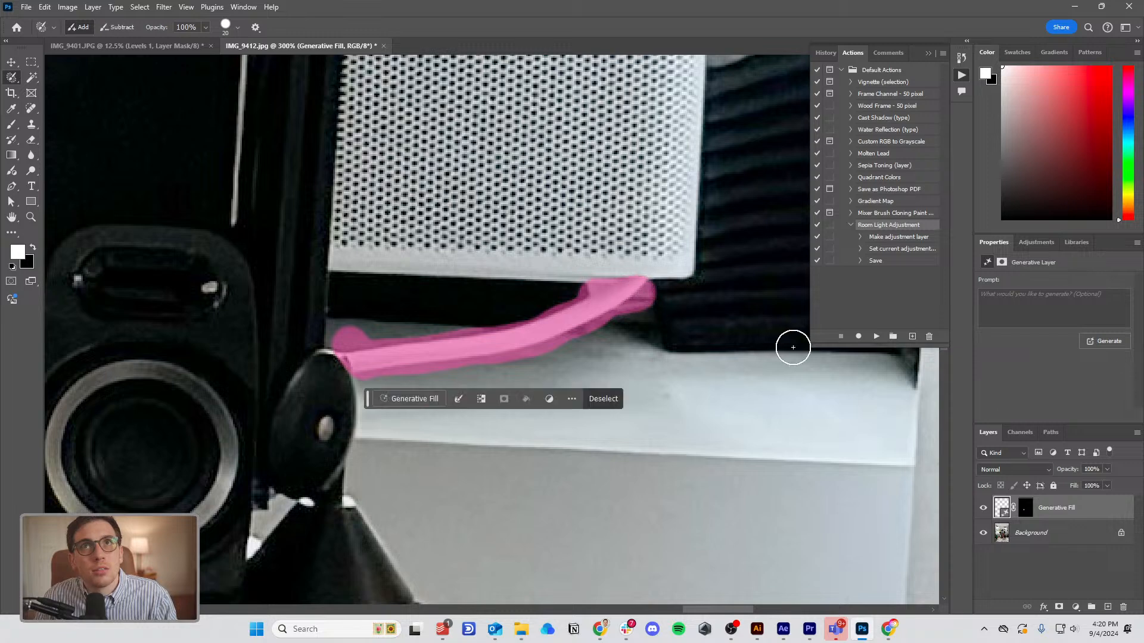
pyautogui.click(37, 62)
pyautogui.click(411, 399)
pyautogui.click(615, 398)
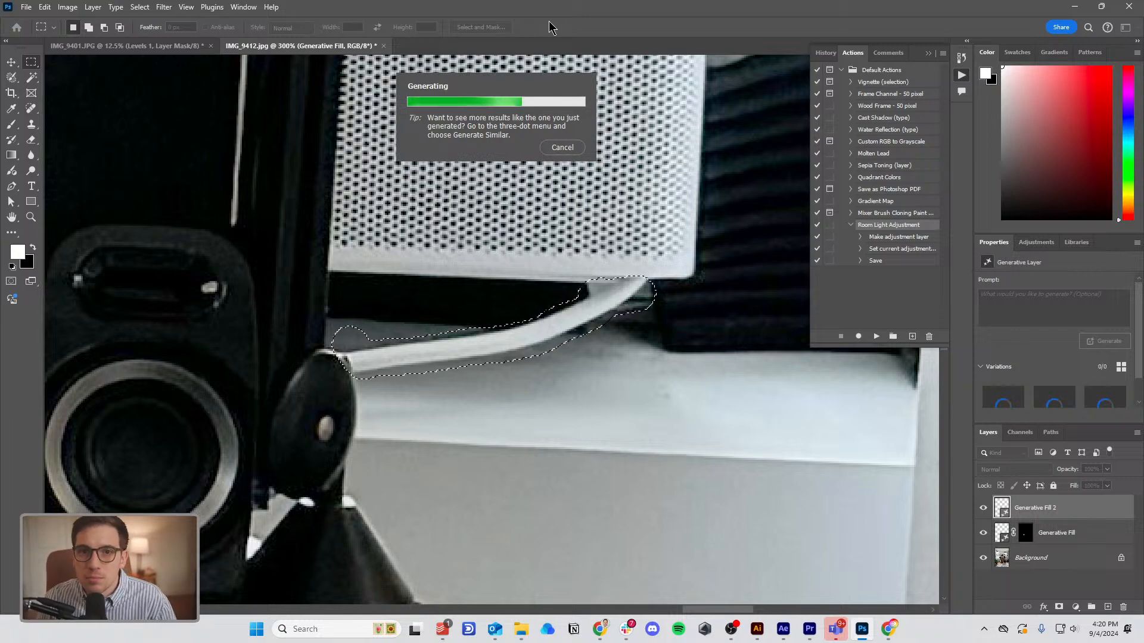
# Select the grey strip hanging below the dark window rail, tighten the selection around it, and remove it with a promptless Generative Fill.
pyautogui.scroll(15, 606, 212)
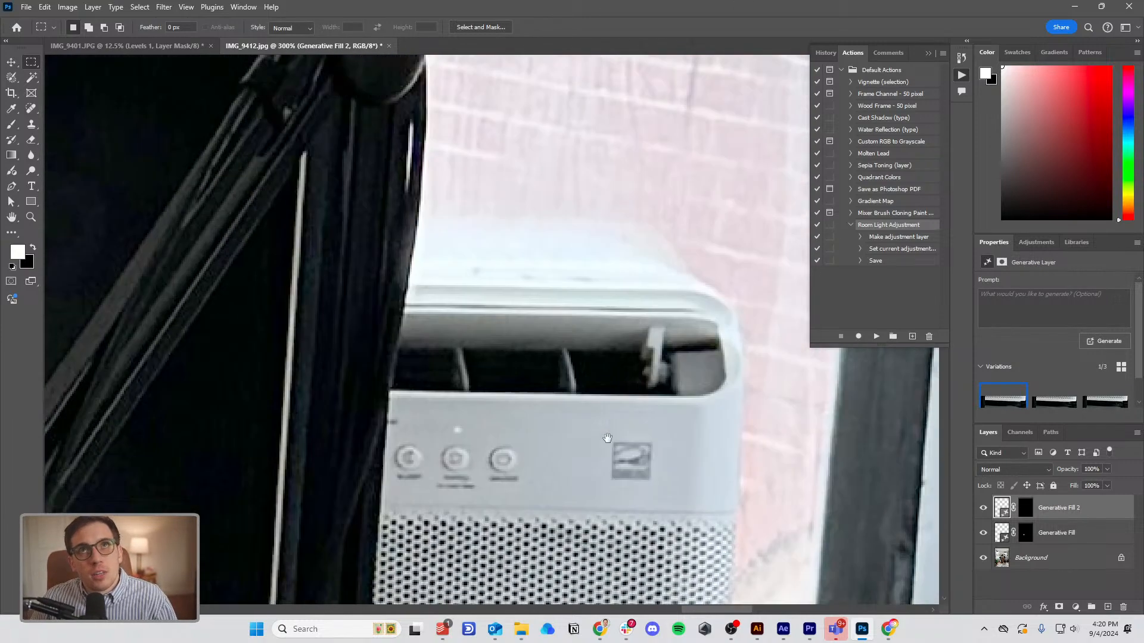
pyautogui.scroll(10, 542, 547)
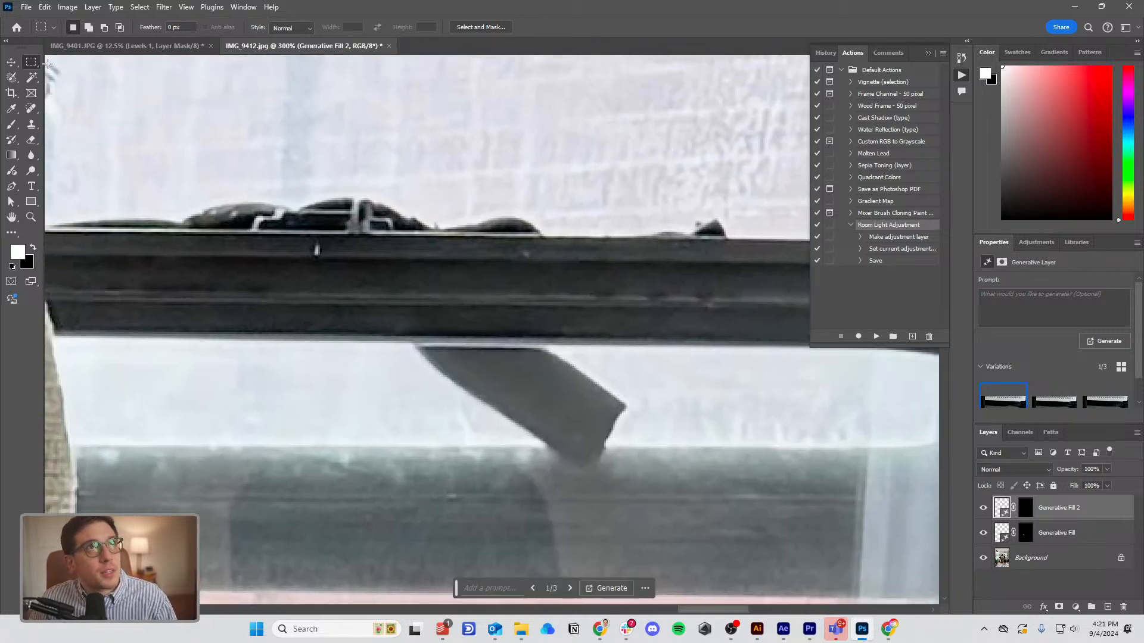
pyautogui.moveTo(390, 341); pyautogui.dragTo(650, 471)
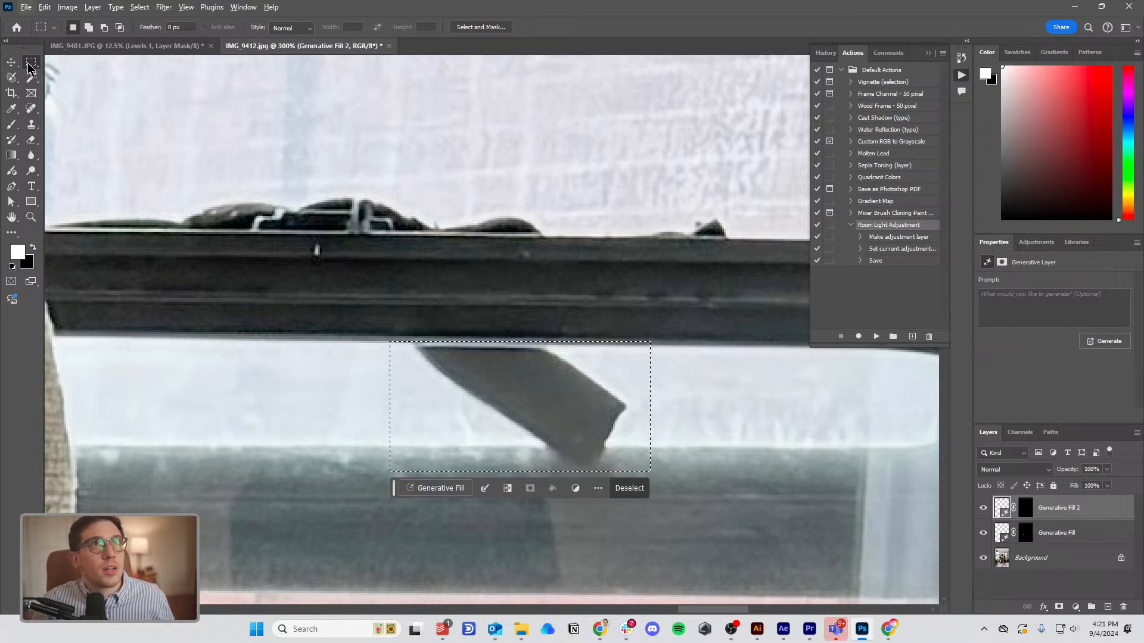
pyautogui.click(12, 77)
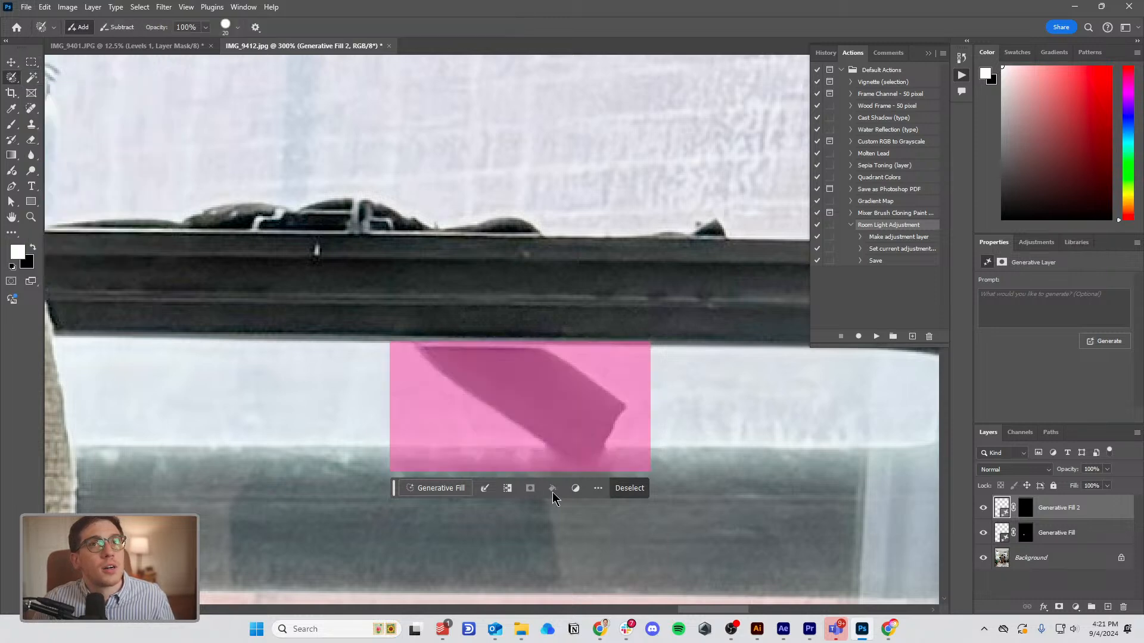
pyautogui.moveTo(382, 365)
pyautogui.mouseDown()
pyautogui.moveTo(496, 482)
pyautogui.moveTo(462, 511)
pyautogui.moveTo(365, 388)
pyautogui.moveTo(400, 376)
pyautogui.moveTo(475, 439)
pyautogui.moveTo(572, 496)
pyautogui.moveTo(610, 503)
pyautogui.moveTo(646, 450)
pyautogui.moveTo(631, 352)
pyautogui.moveTo(564, 325)
pyautogui.moveTo(664, 387)
pyautogui.moveTo(636, 329)
pyautogui.mouseUp()
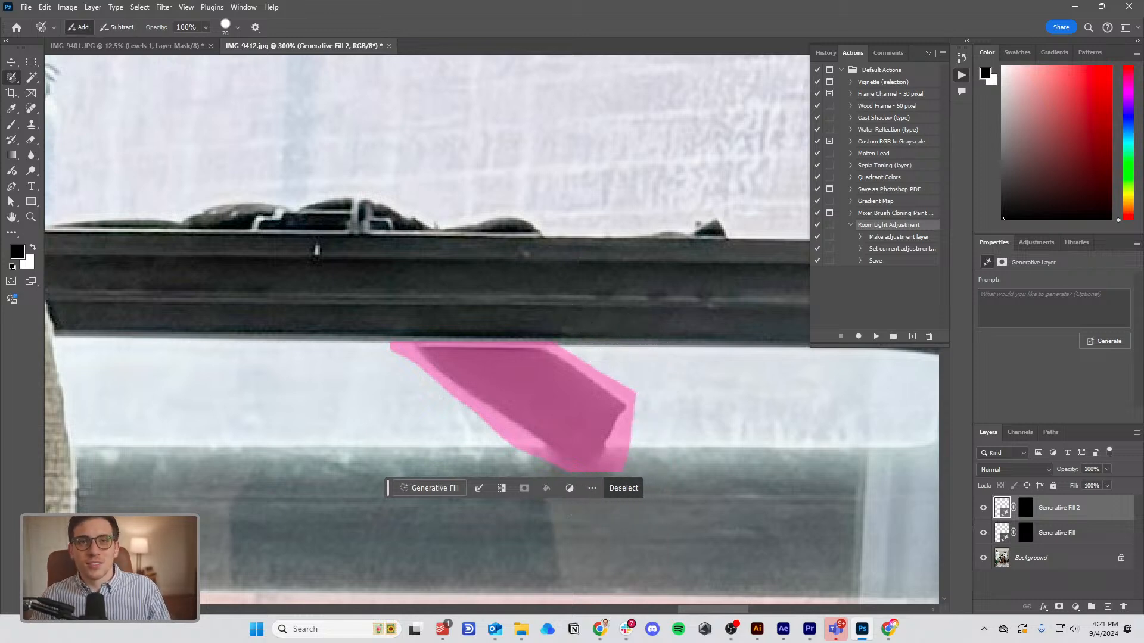
pyautogui.click(417, 488)
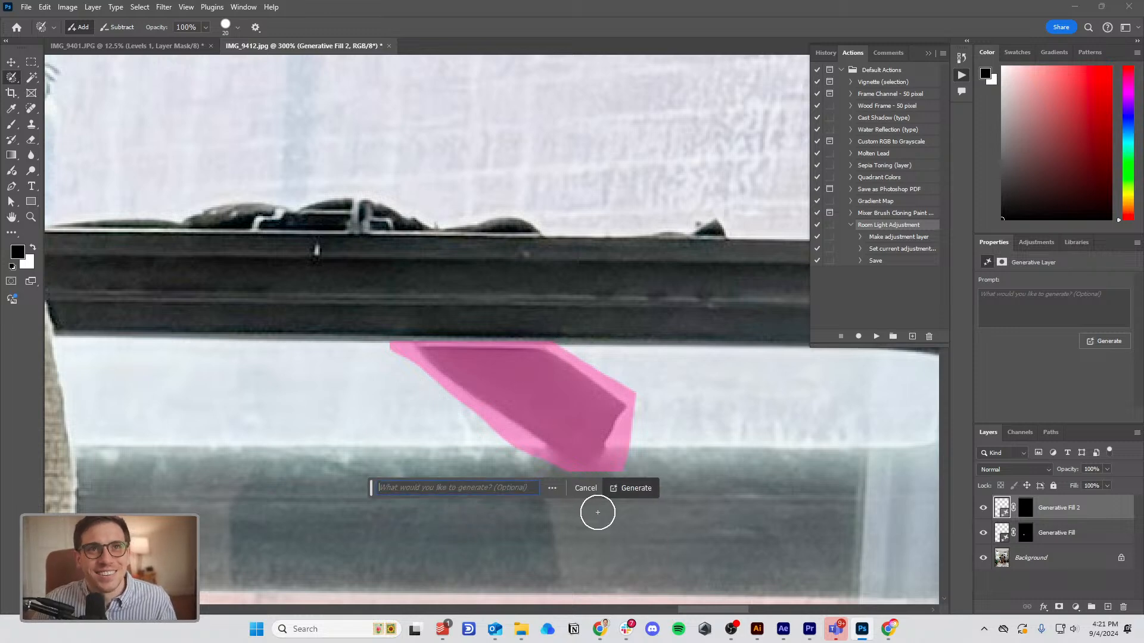
pyautogui.click(623, 488)
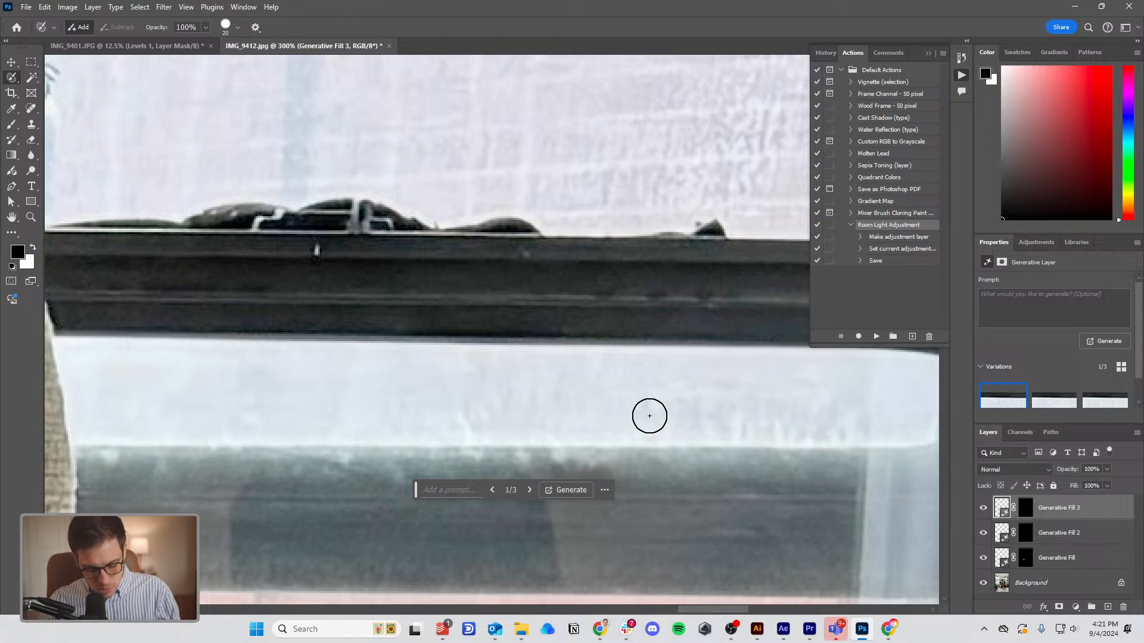
# Paint a selection over the light diagonal reflection in the upper pane of the window beside the hanging plant and remove it with a promptless Generative Fill.
pyautogui.hotkey('ctrl', '-')
pyautogui.hotkey('ctrl', '-')
pyautogui.hotkey('ctrl', '-')
pyautogui.hotkey('ctrl', '-')
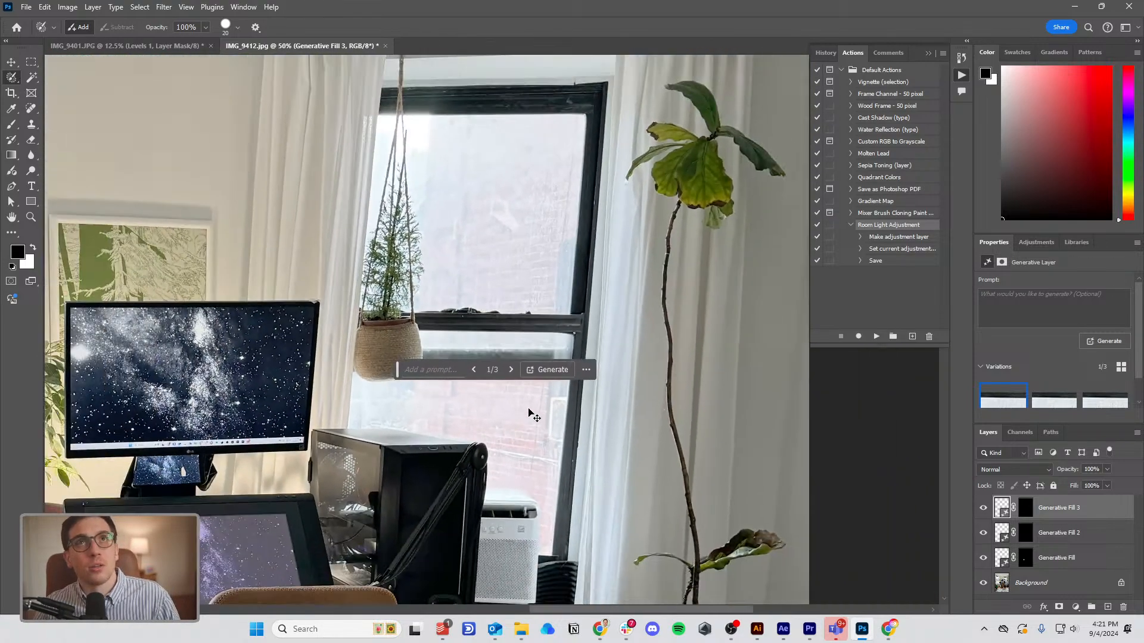
pyautogui.hotkey('ctrl', '-')
pyautogui.hotkey('ctrl', '+')
pyautogui.hotkey('ctrl', '+')
pyautogui.hotkey('ctrl', '+')
pyautogui.hotkey('ctrl', '+')
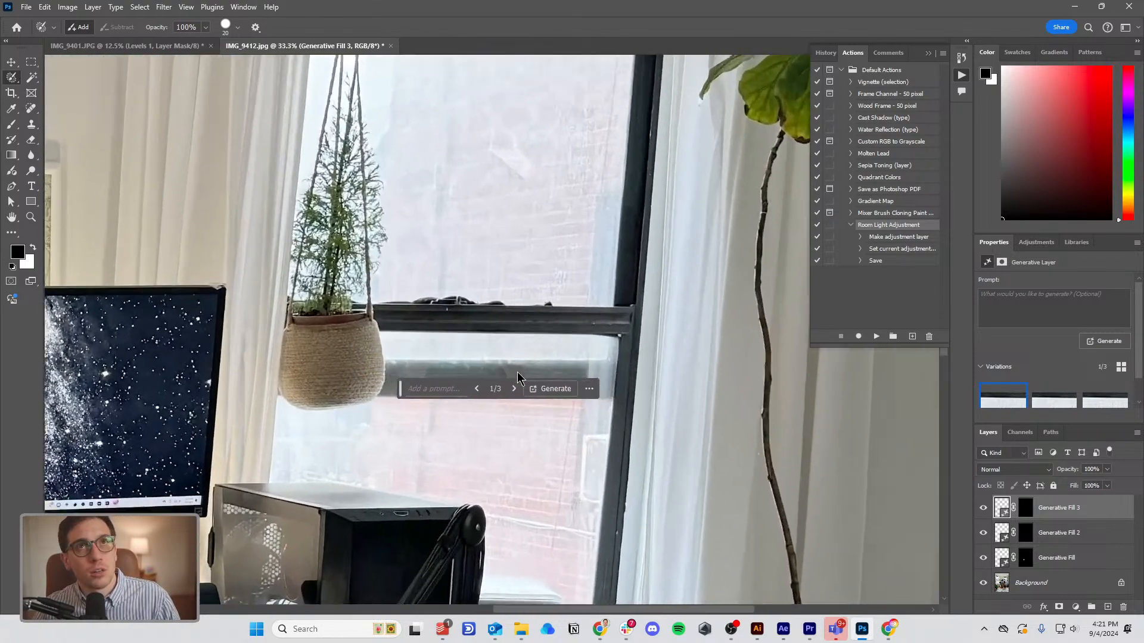
pyautogui.scroll(8, 578, 211)
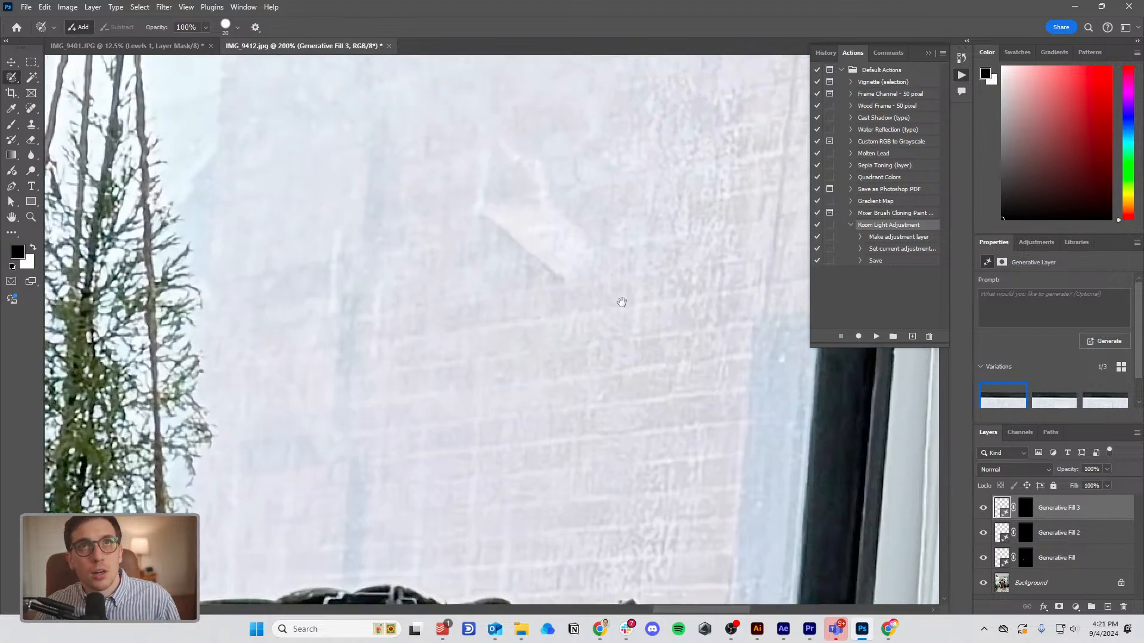
pyautogui.press('x')
pyautogui.moveTo(560, 317)
pyautogui.mouseDown()
pyautogui.moveTo(523, 286)
pyautogui.moveTo(477, 283)
pyautogui.moveTo(480, 320)
pyautogui.moveTo(541, 369)
pyautogui.moveTo(562, 336)
pyautogui.moveTo(526, 300)
pyautogui.moveTo(509, 328)
pyautogui.moveTo(533, 333)
pyautogui.moveTo(496, 318)
pyautogui.moveTo(503, 289)
pyautogui.moveTo(495, 318)
pyautogui.moveTo(524, 297)
pyautogui.moveTo(549, 345)
pyautogui.moveTo(548, 295)
pyautogui.moveTo(529, 266)
pyautogui.moveTo(498, 254)
pyautogui.moveTo(471, 288)
pyautogui.moveTo(510, 257)
pyautogui.moveTo(520, 279)
pyautogui.mouseUp()
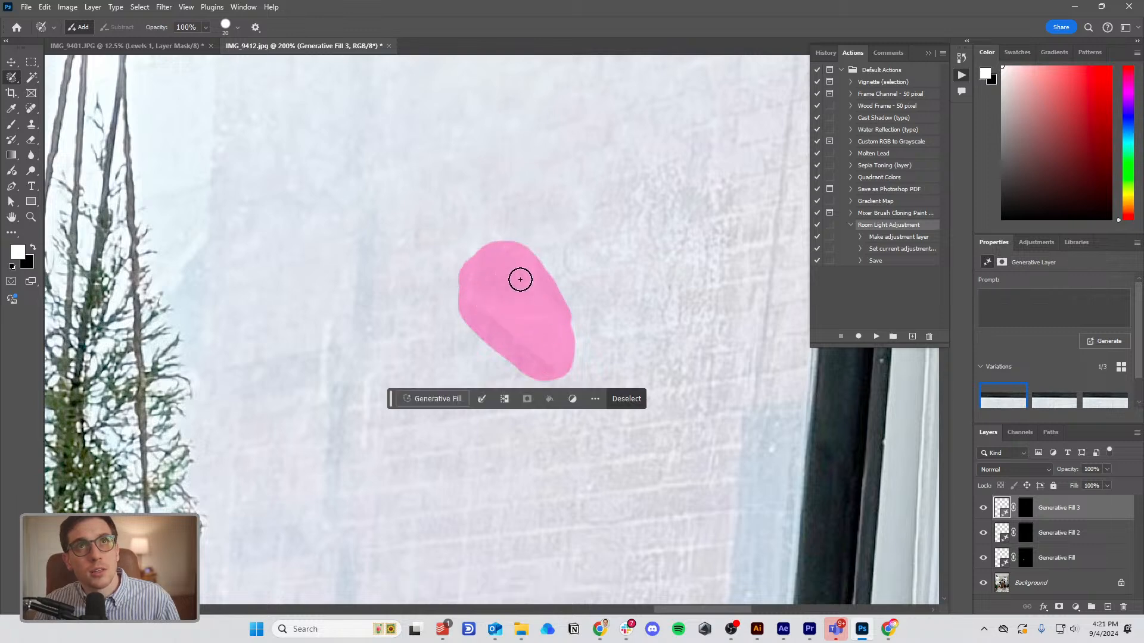
pyautogui.click(427, 397)
pyautogui.click(636, 397)
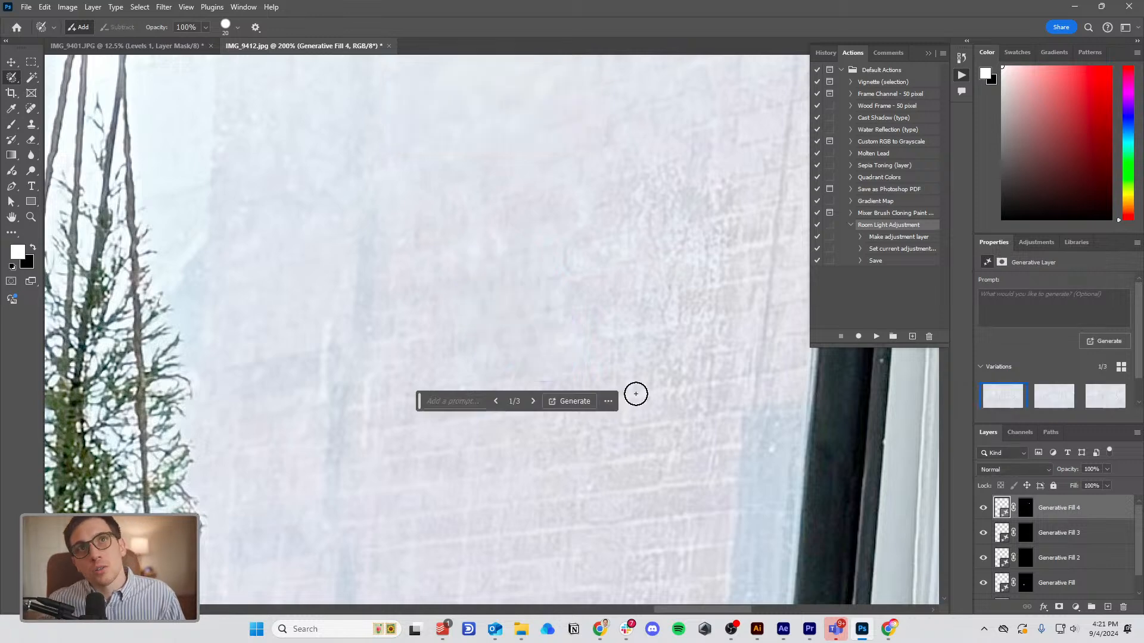
# Compare the generated variations of the window patch and keep the second one.
pyautogui.click(1054, 396)
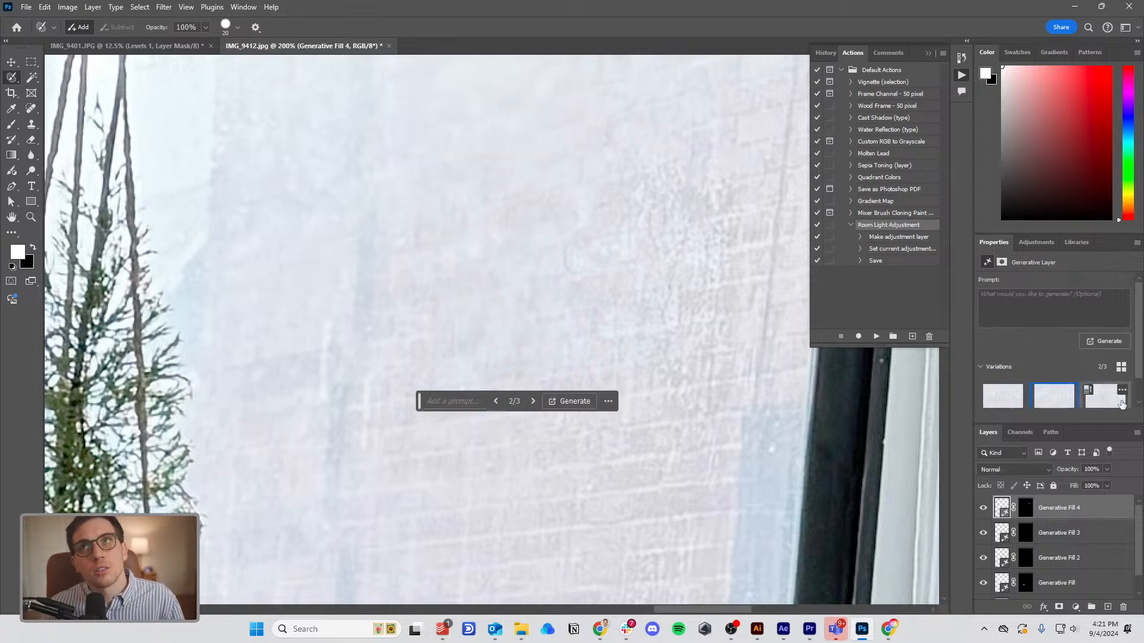
pyautogui.click(1105, 409)
pyautogui.click(1053, 409)
pyautogui.moveTo(1016, 409)
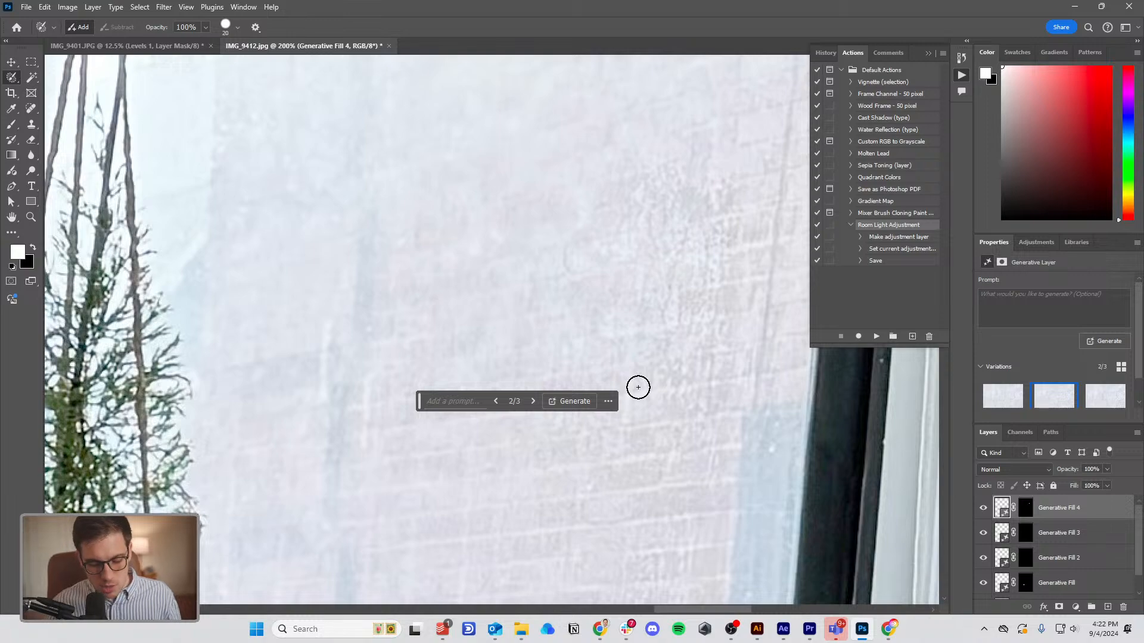
# Check the retouched photo around the windows, curtains, plants and desk for remaining distractions.
pyautogui.scroll(-8, 638, 388)
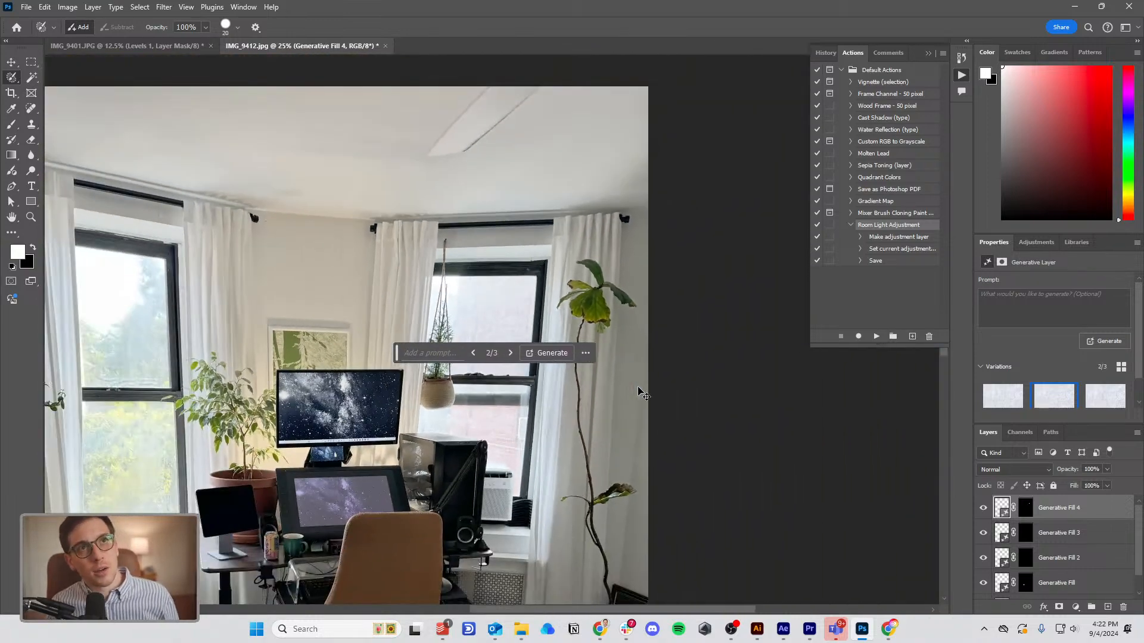
pyautogui.scroll(-1, 638, 392)
pyautogui.scroll(2, 637, 389)
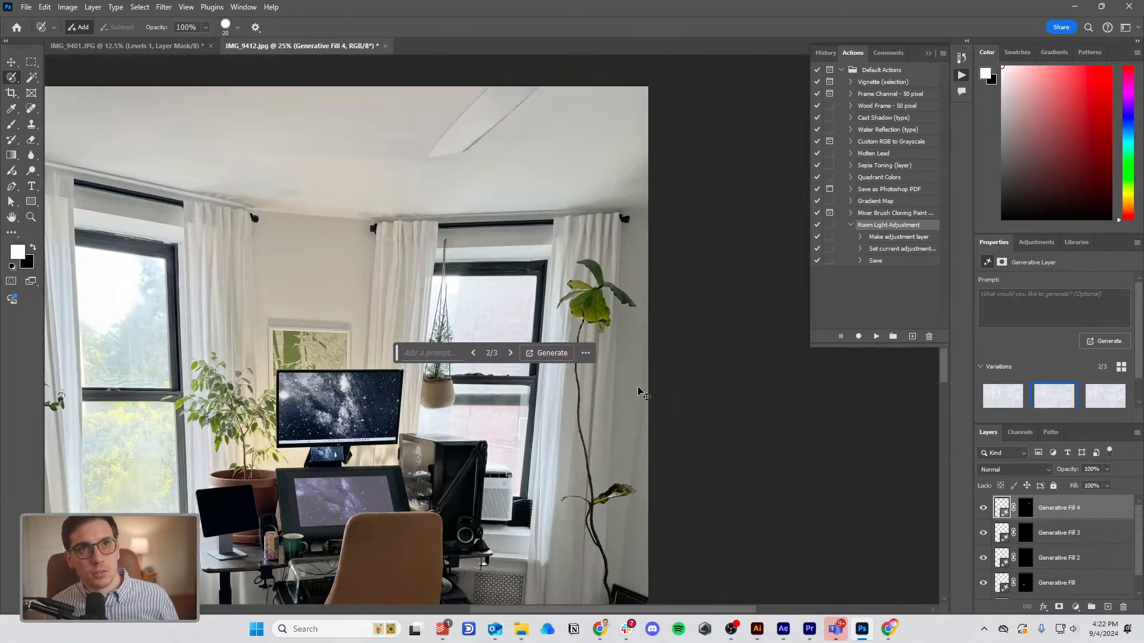
pyautogui.moveTo(571, 465); pyautogui.dragTo(673, 293)
pyautogui.moveTo(610, 326); pyautogui.dragTo(688, 201)
pyautogui.moveTo(555, 406); pyautogui.dragTo(549, 233)
pyautogui.moveTo(557, 436); pyautogui.dragTo(552, 585)
pyautogui.moveTo(554, 486); pyautogui.dragTo(555, 487)
pyautogui.moveTo(567, 283); pyautogui.dragTo(563, 499)
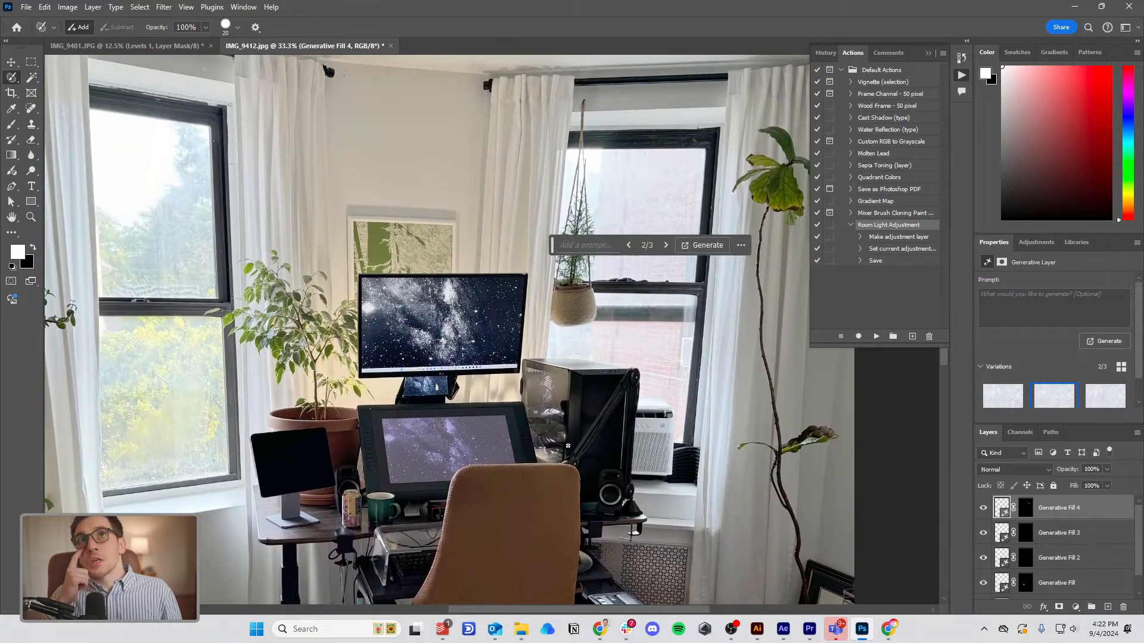
pyautogui.hotkey('ctrl', '-')
pyautogui.hotkey('ctrl', '-')
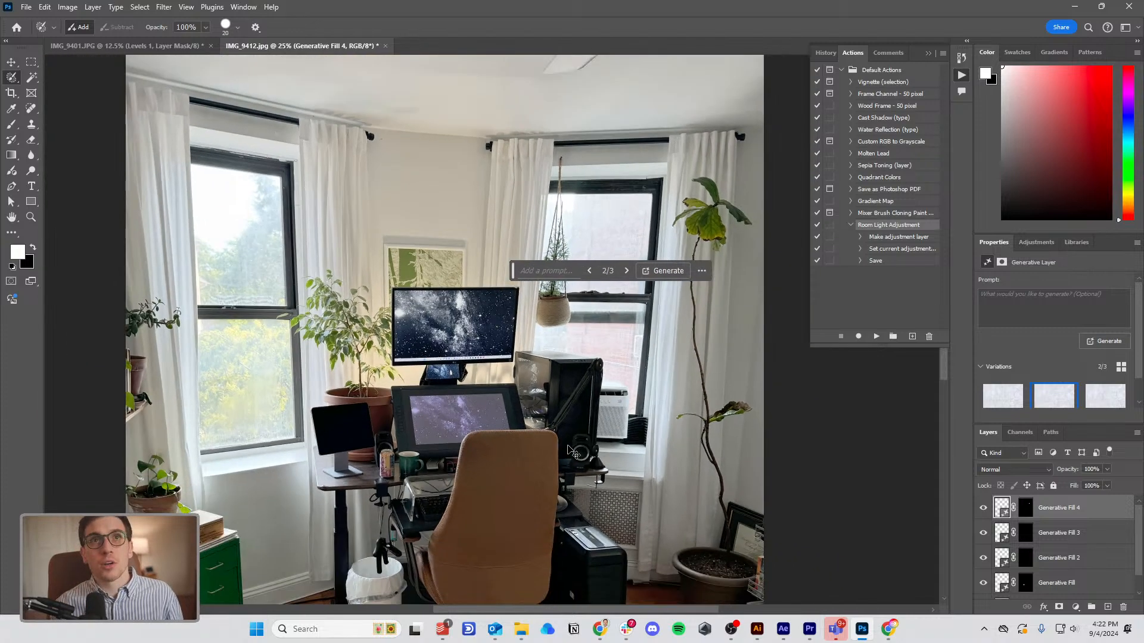
# Save a copy of the retouched photo as Base.jpg in the Edited Room Pictures folder, in JPEG format at quality 12.
pyautogui.hotkey('ctrl', '+')
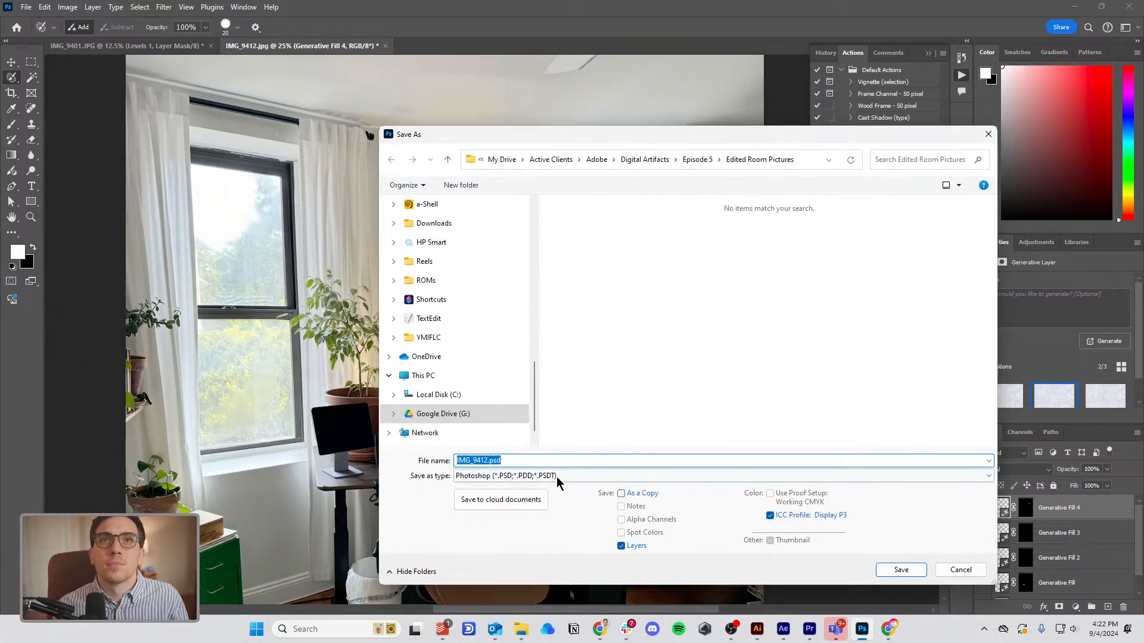
pyautogui.click(556, 475)
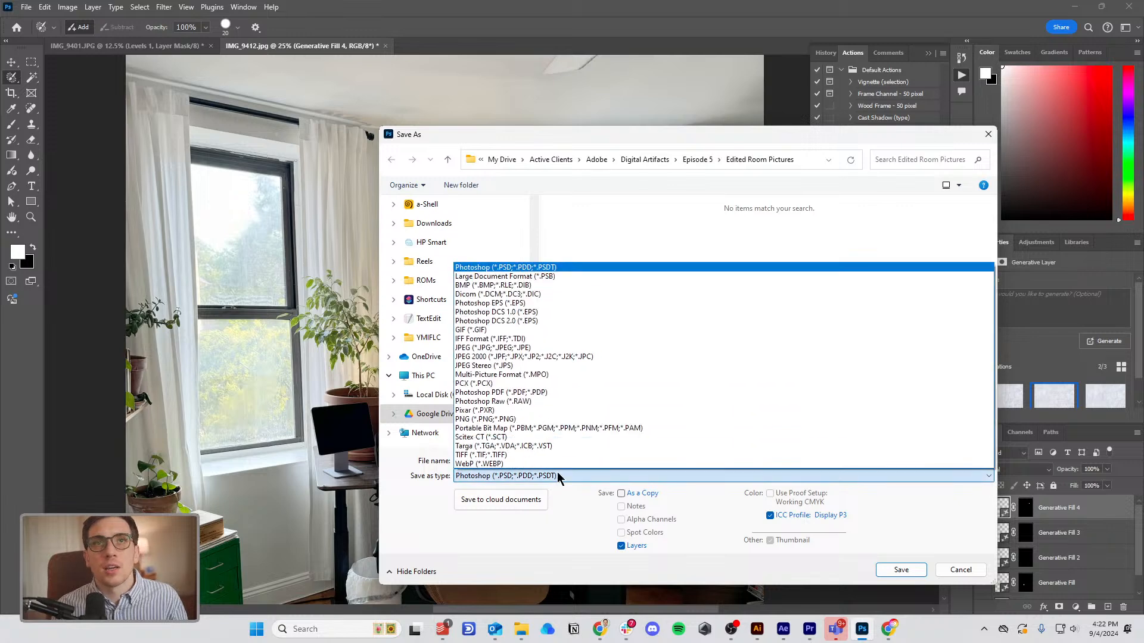
pyautogui.click(566, 348)
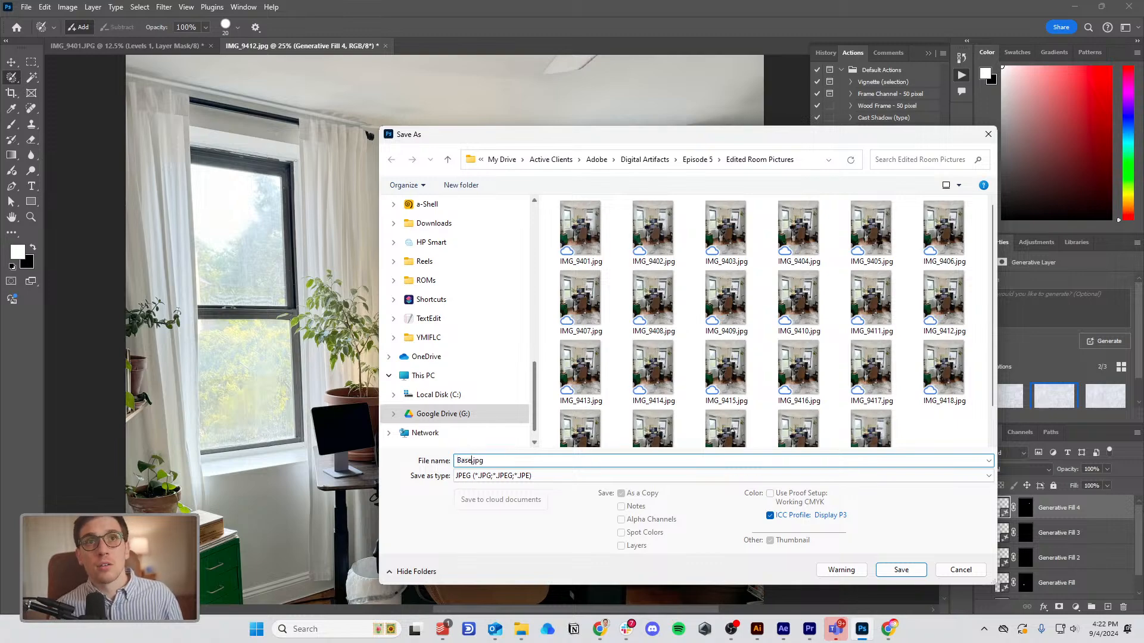
pyautogui.press('Return')
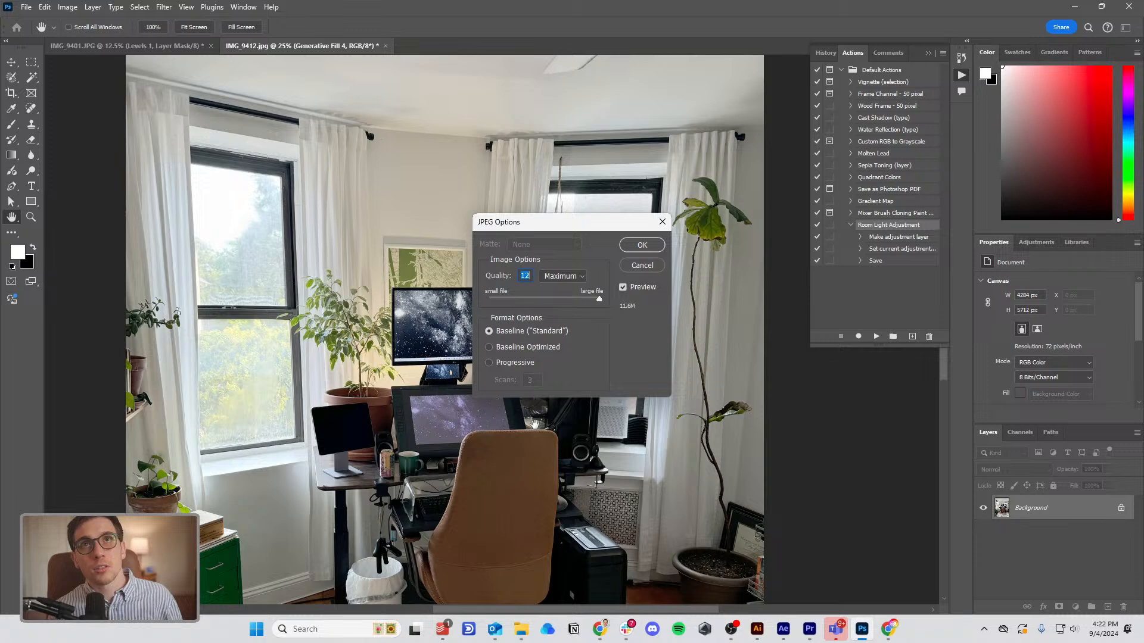
pyautogui.press('Return')
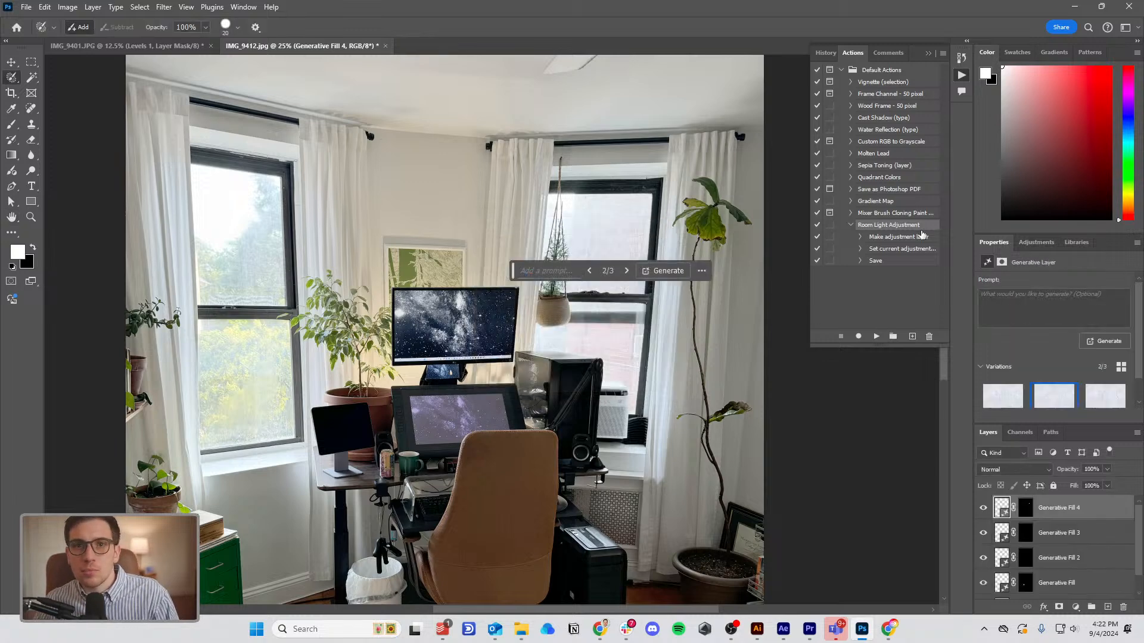
# Switch to After Effects.
pyautogui.scroll(-5, 599, 466)
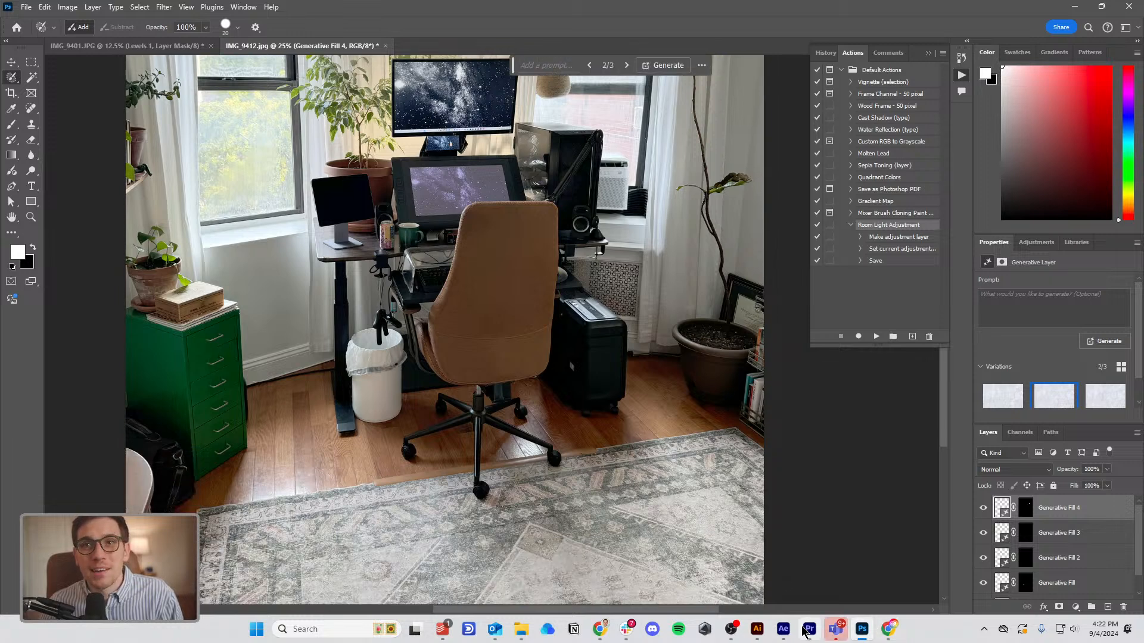
pyautogui.click(782, 629)
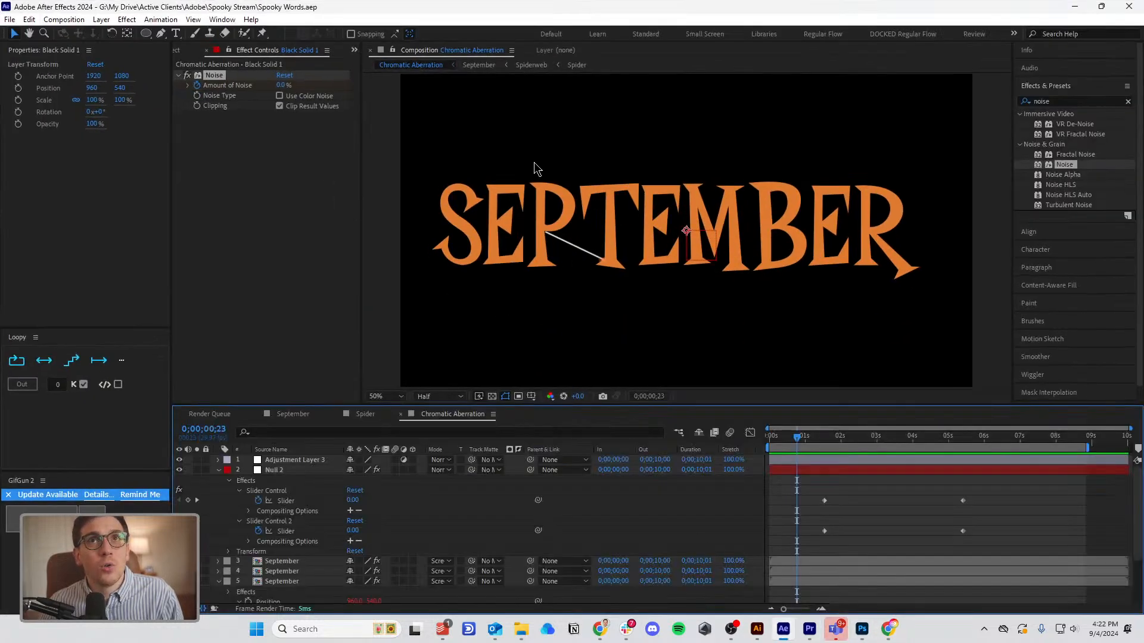
pyautogui.click(10, 20)
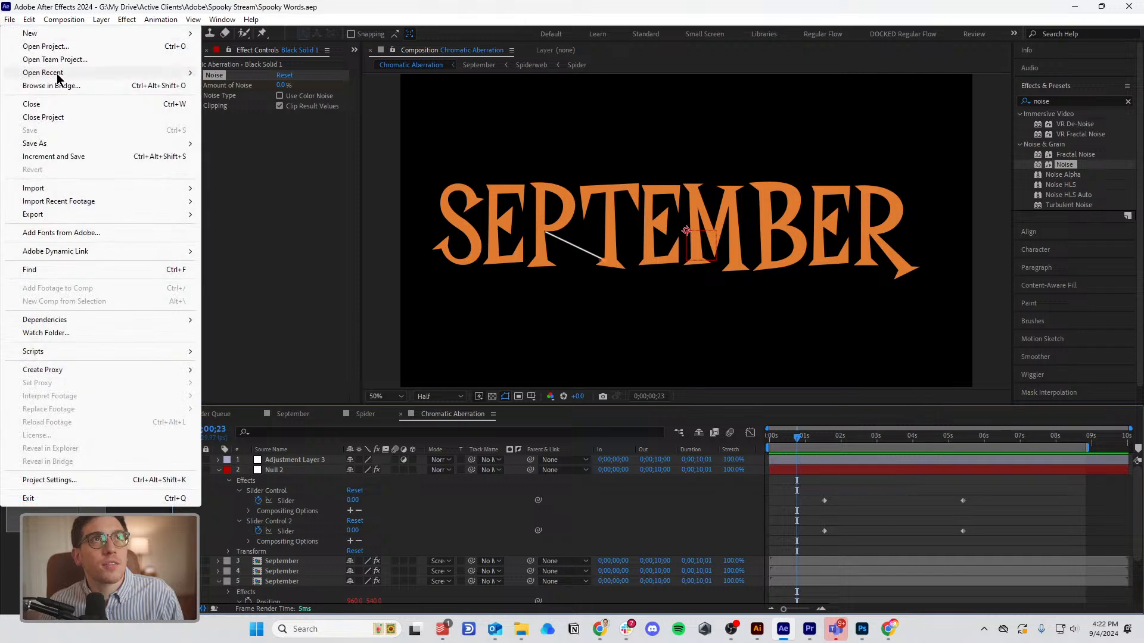
pyautogui.moveTo(56, 73)
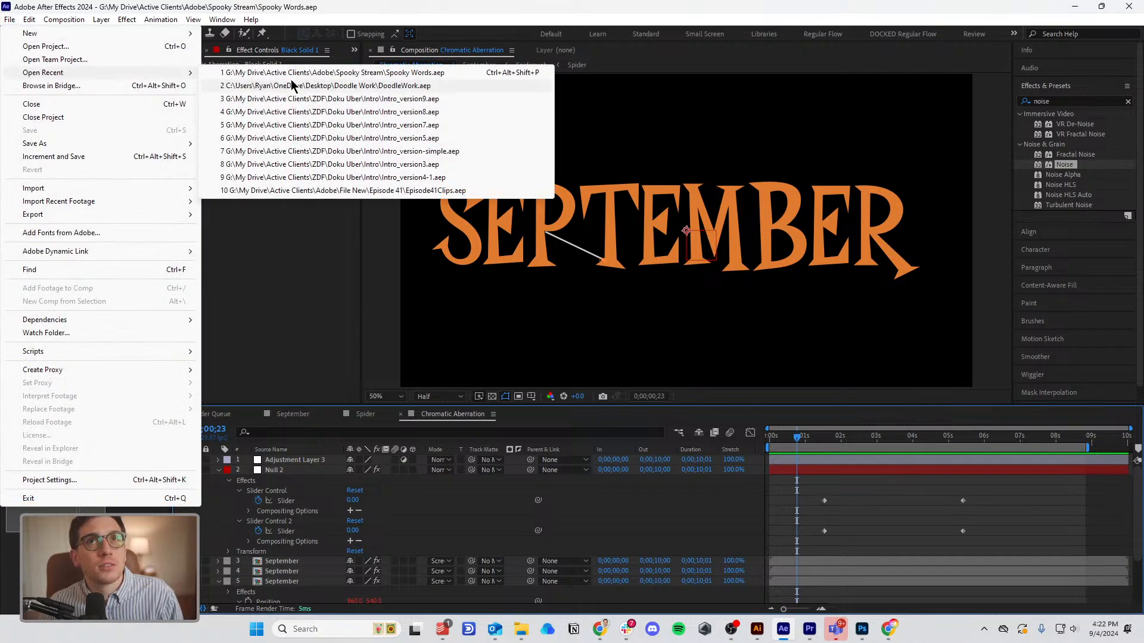
pyautogui.click(914, 510)
pyautogui.press('space')
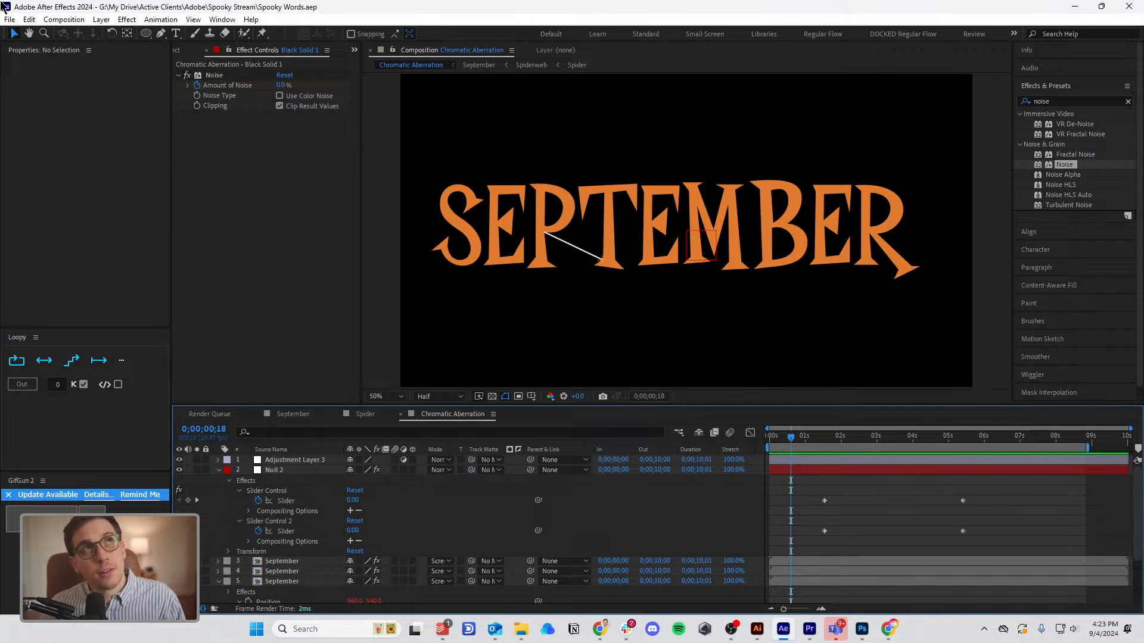
pyautogui.click(11, 23)
pyautogui.moveTo(53, 74)
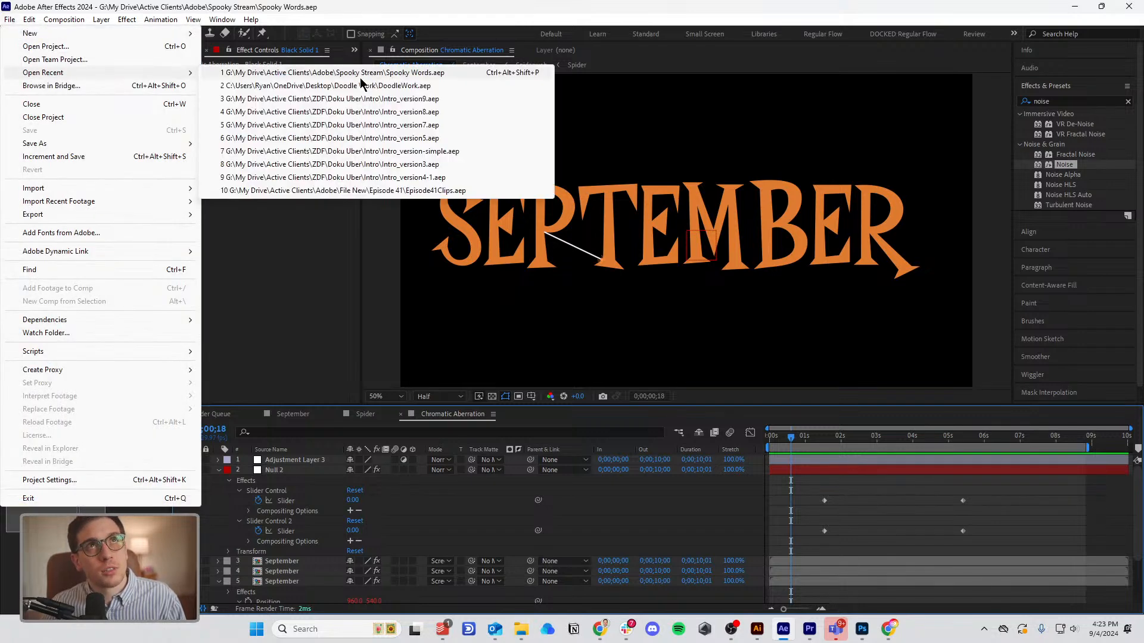
# Start a new, empty project.
pyautogui.click(13, 20)
pyautogui.click(12, 21)
pyautogui.moveTo(22, 33)
pyautogui.click(284, 34)
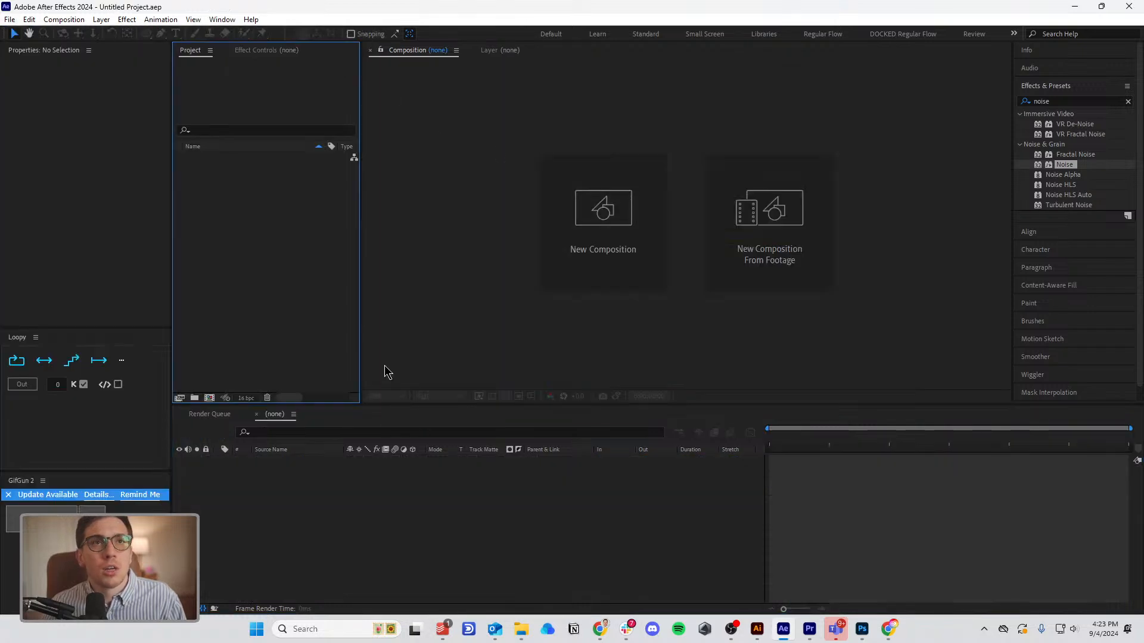
# Import Base.jpg from the Edited Room Pictures folder into the project and create a new composition from it.
pyautogui.click(529, 629)
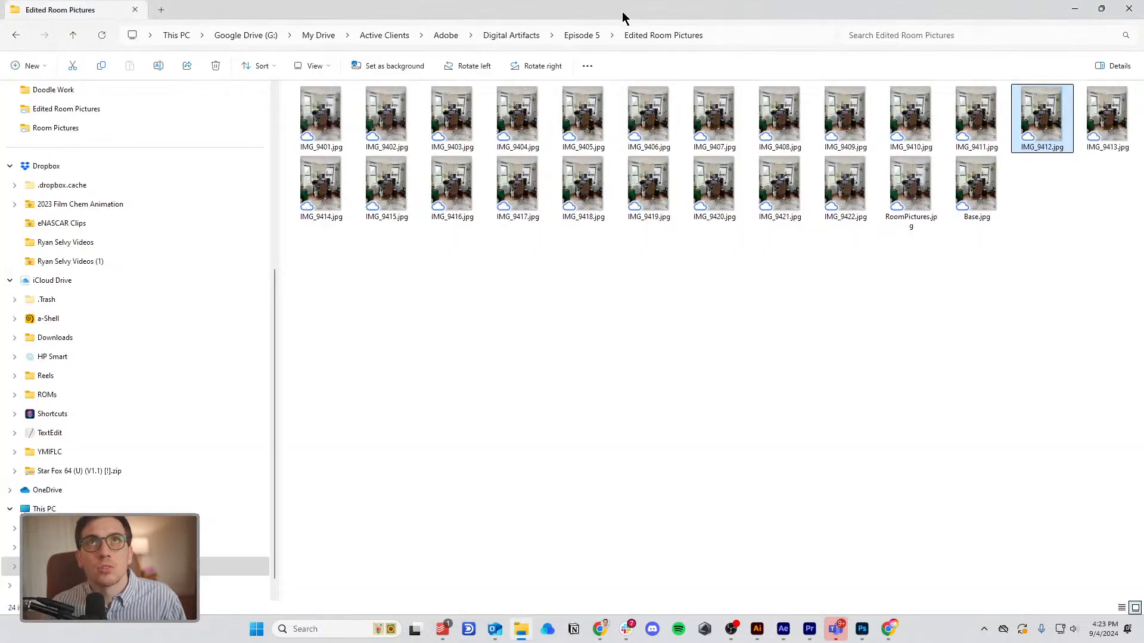
pyautogui.click(968, 197)
pyautogui.moveTo(896, 8); pyautogui.dragTo(258, 238)
pyautogui.rightClick(231, 157)
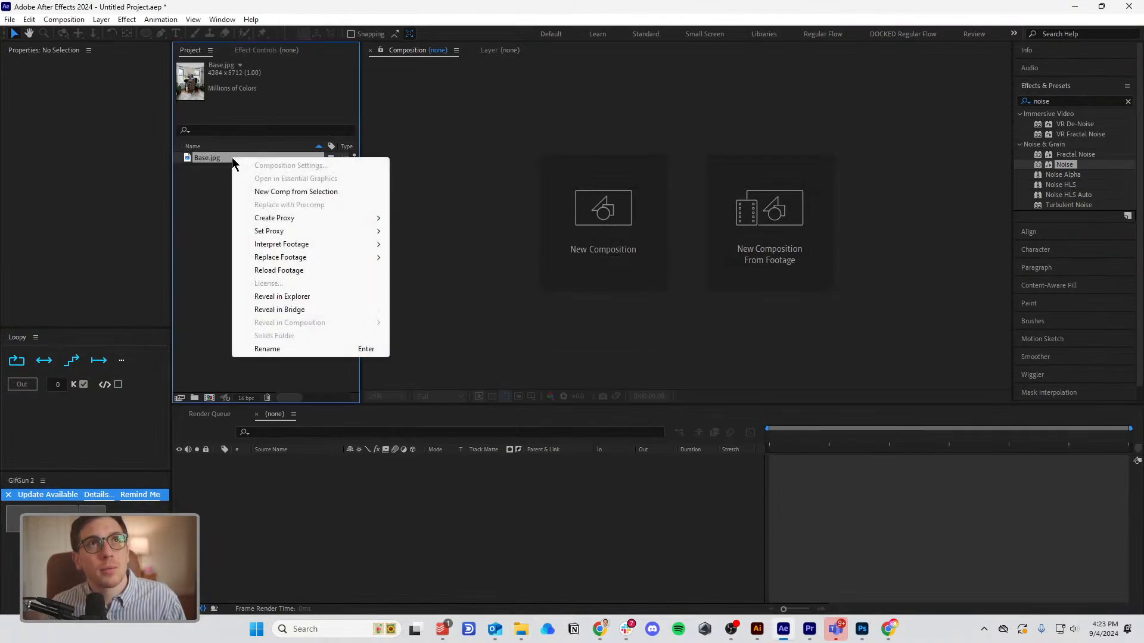
pyautogui.click(272, 193)
# Examine the photo in the Base composition up close around the desk, speaker, window sill and floor, then clear the layer selection.
pyautogui.scroll(-2, 541, 208)
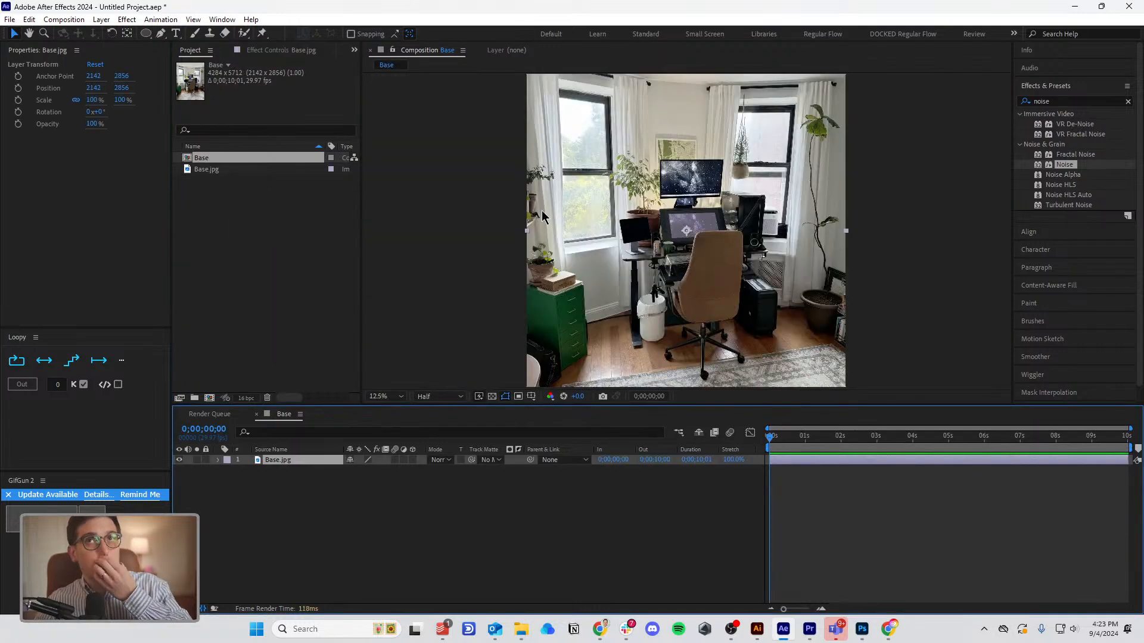
pyautogui.scroll(3, 738, 203)
pyautogui.moveTo(880, 187); pyautogui.dragTo(631, 363)
pyautogui.moveTo(845, 196); pyautogui.dragTo(602, 360)
pyautogui.moveTo(758, 346); pyautogui.dragTo(664, 18)
pyautogui.moveTo(680, 305); pyautogui.dragTo(582, 2)
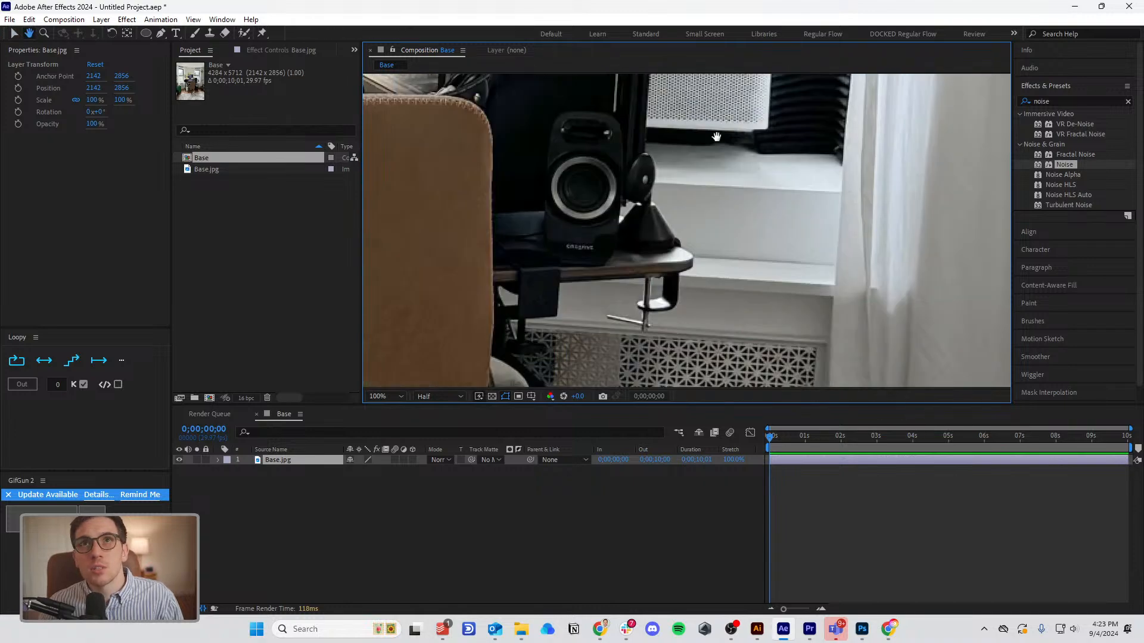
pyautogui.moveTo(786, 322); pyautogui.dragTo(608, 95)
pyautogui.moveTo(691, 340); pyautogui.dragTo(653, 59)
pyautogui.moveTo(710, 209); pyautogui.dragTo(774, 62)
pyautogui.moveTo(534, 176); pyautogui.dragTo(780, 178)
pyautogui.scroll(-4, 763, 182)
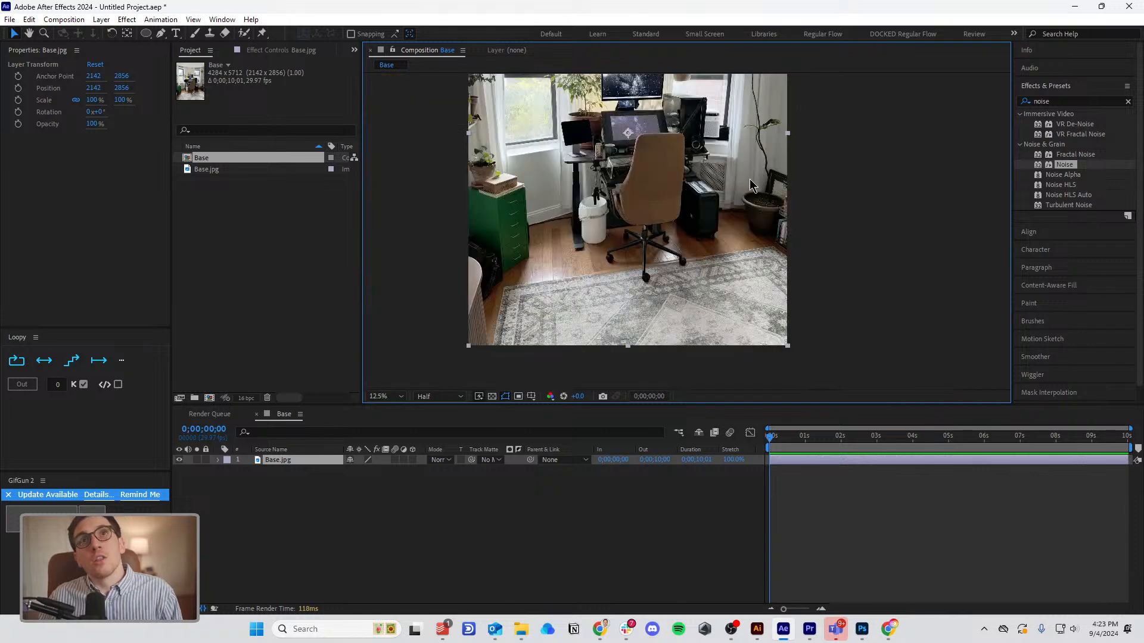
pyautogui.moveTo(719, 156); pyautogui.dragTo(728, 209)
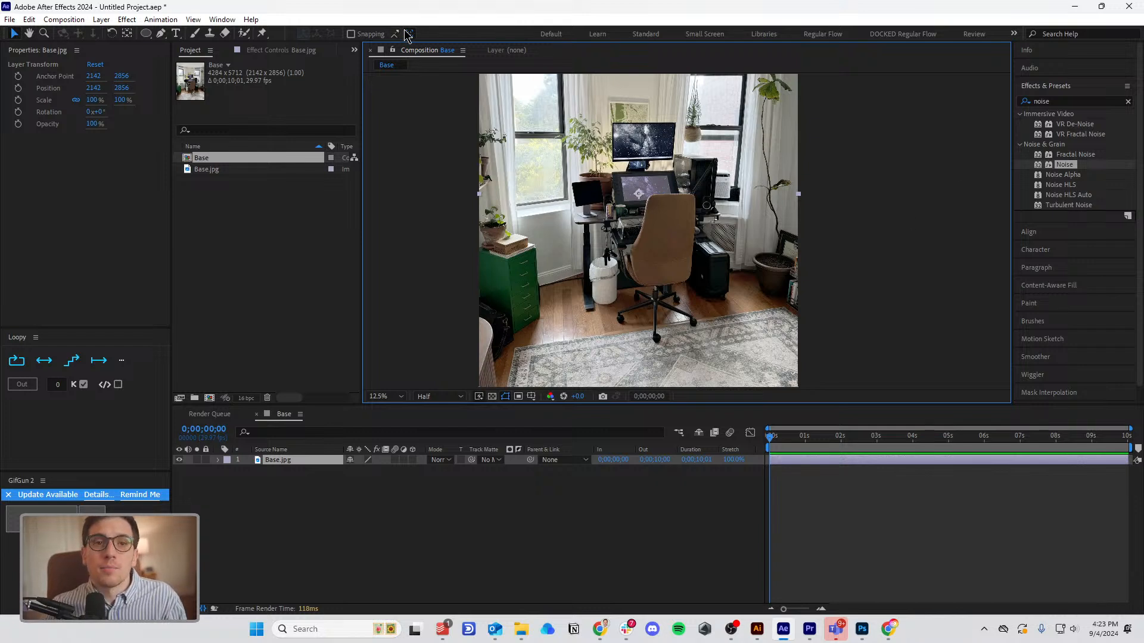
pyautogui.click(595, 531)
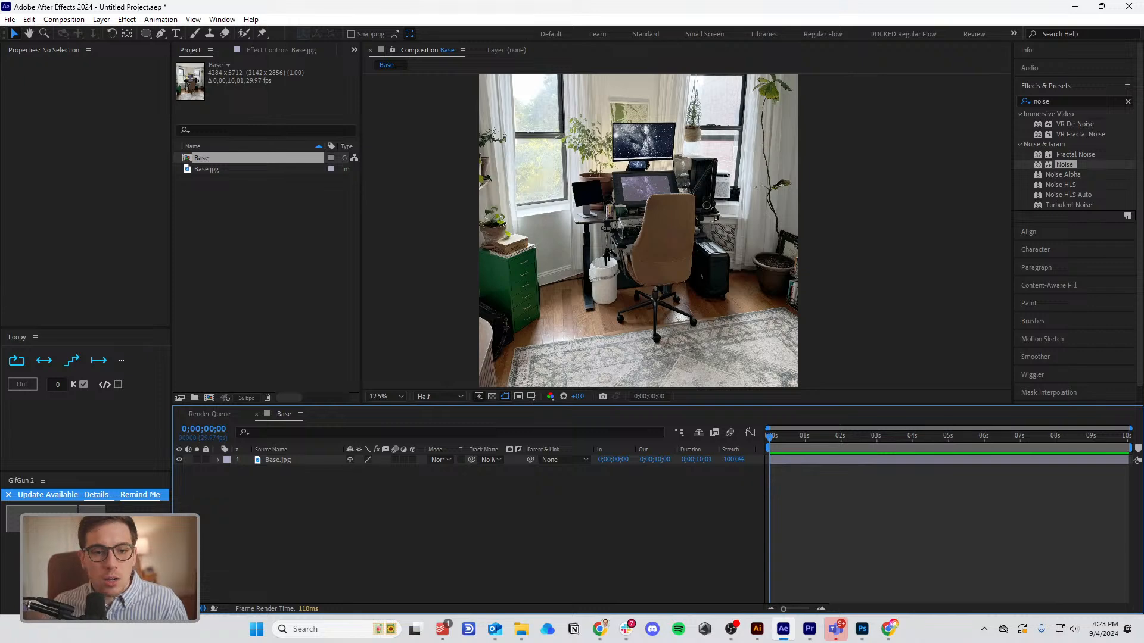
# Open IMG_9412.jpg from the Edited Room Pictures folder, browse through the other frames in the photo viewer, and close it.
pyautogui.moveTo(681, 642); pyautogui.dragTo(562, 73)
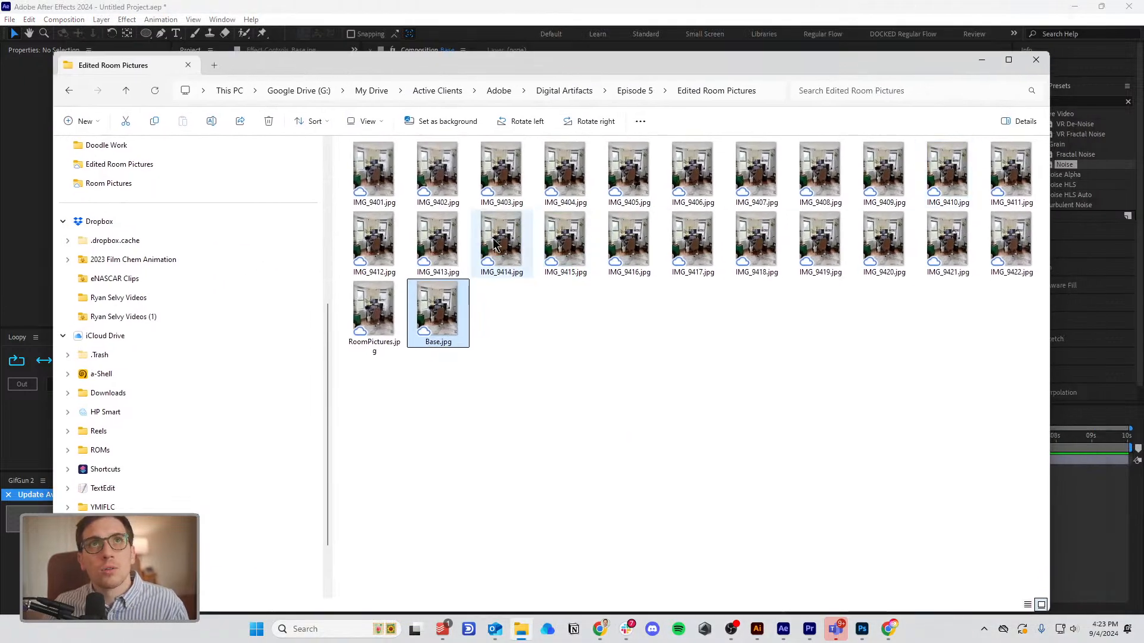
pyautogui.doubleClick(396, 242)
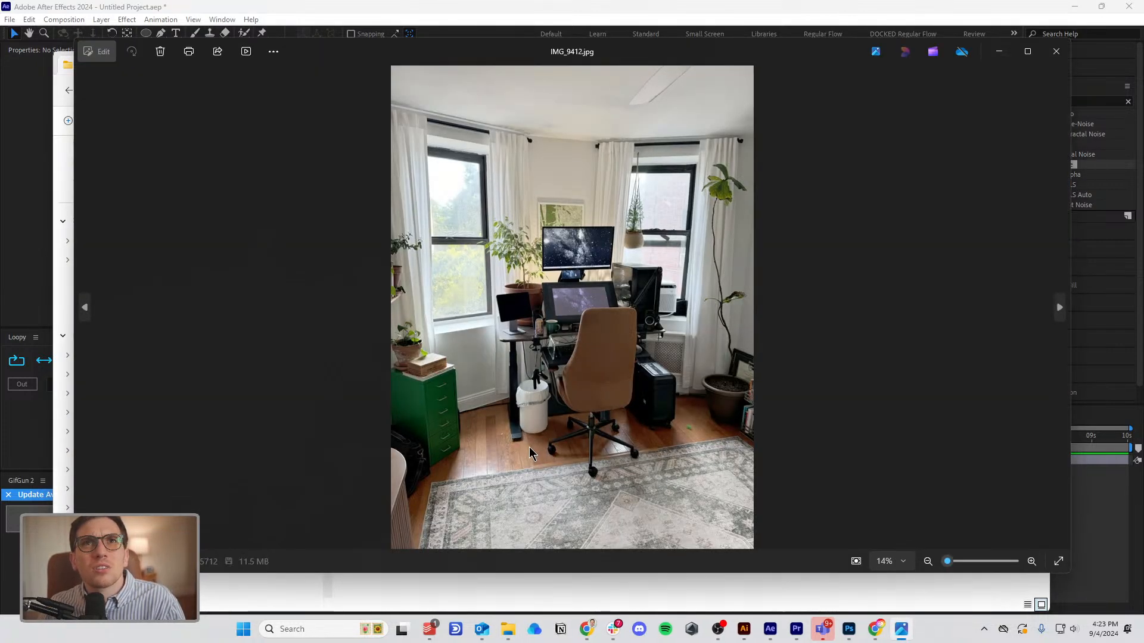
pyautogui.press('Left')
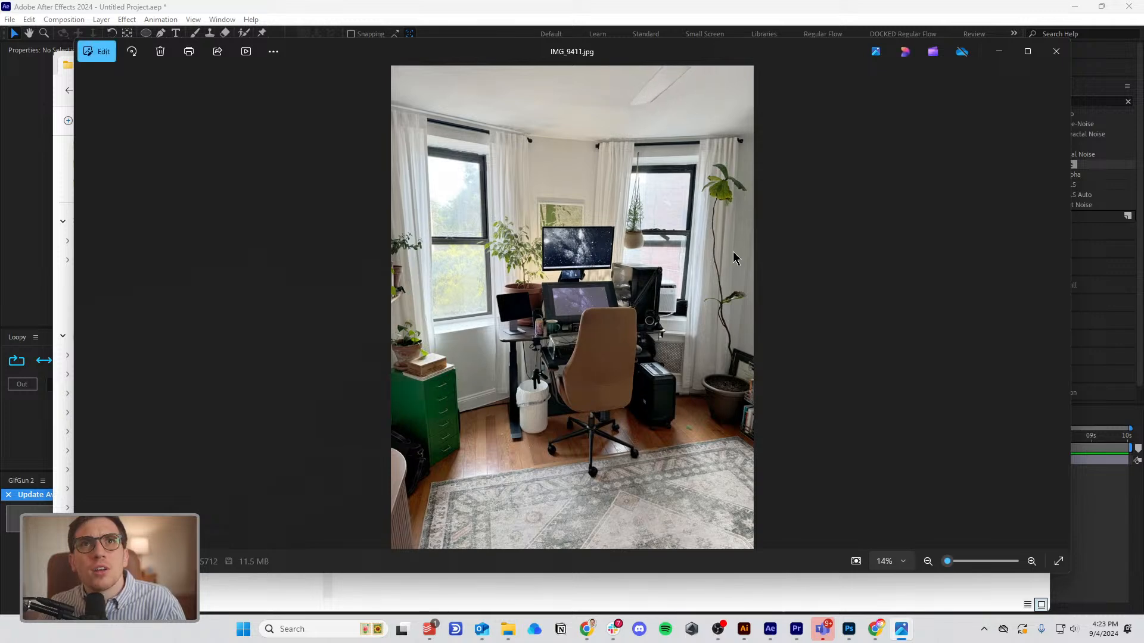
pyautogui.press('Left')
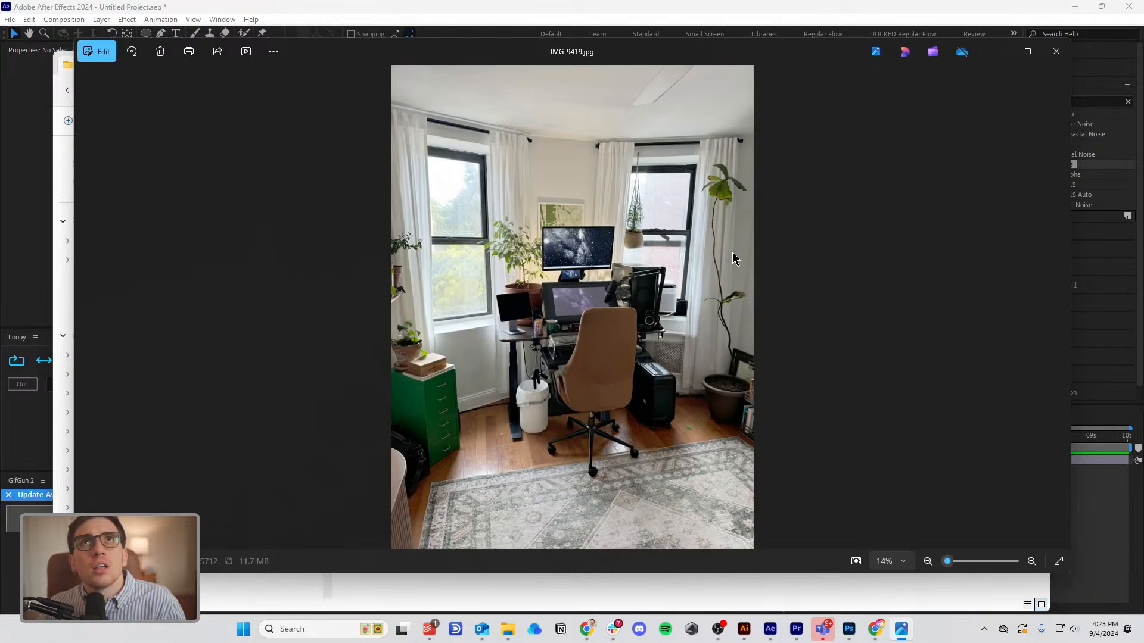
pyautogui.click(1057, 51)
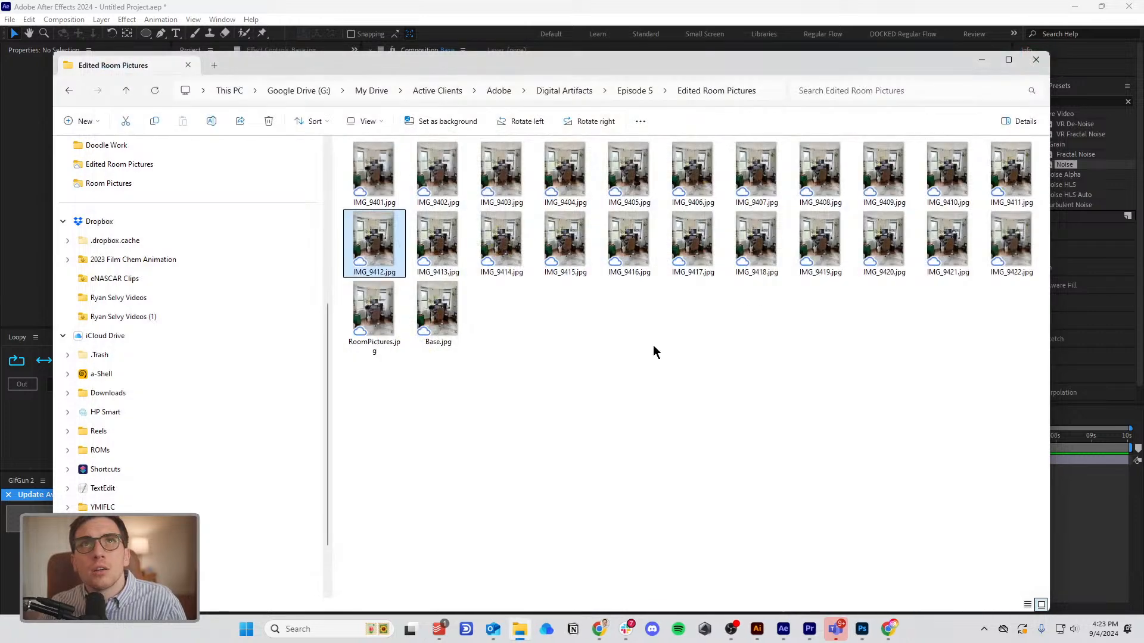
# Import the frames IMG_9411.jpg through IMG_9418.jpg from the Edited Room Pictures folder into the project.
pyautogui.click(1021, 178)
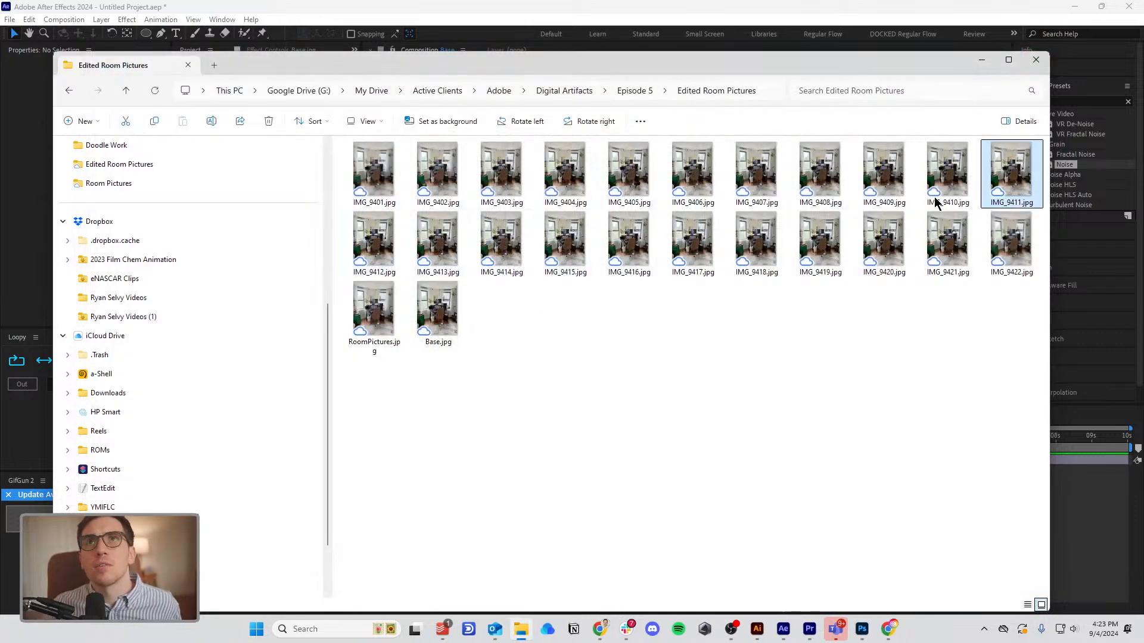
pyautogui.keyDown('shift'); pyautogui.click(762, 245); pyautogui.keyUp('shift')
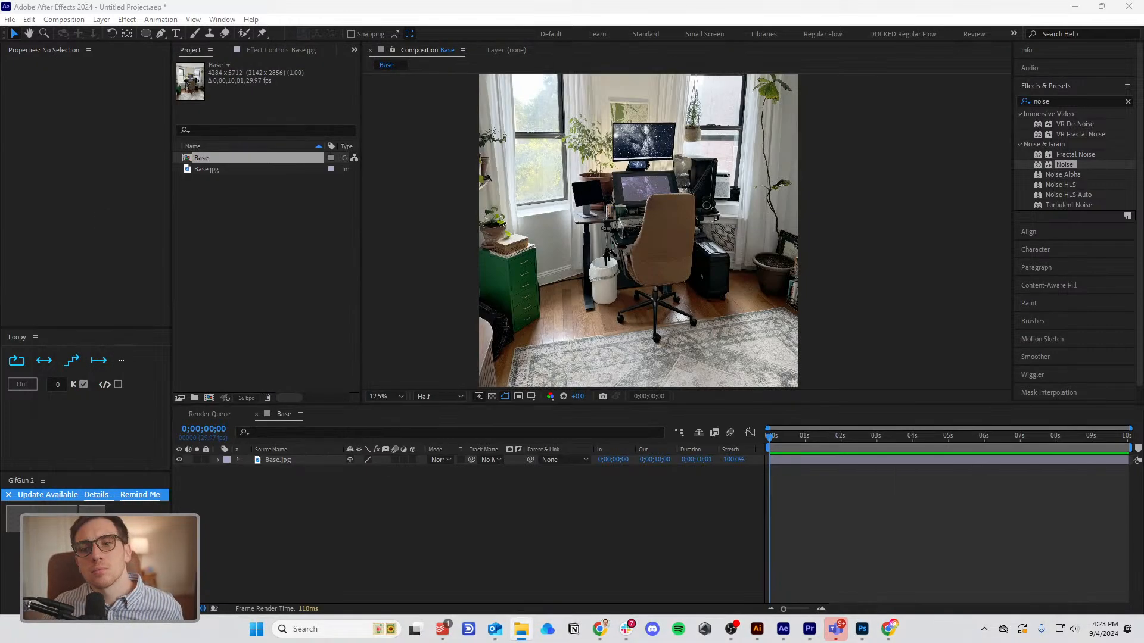
pyautogui.moveTo(355, 281); pyautogui.dragTo(244, 292)
# Create a single composition from the imported frames as sequenced layers with a still duration of 3 frames, and play it.
pyautogui.rightClick(228, 205)
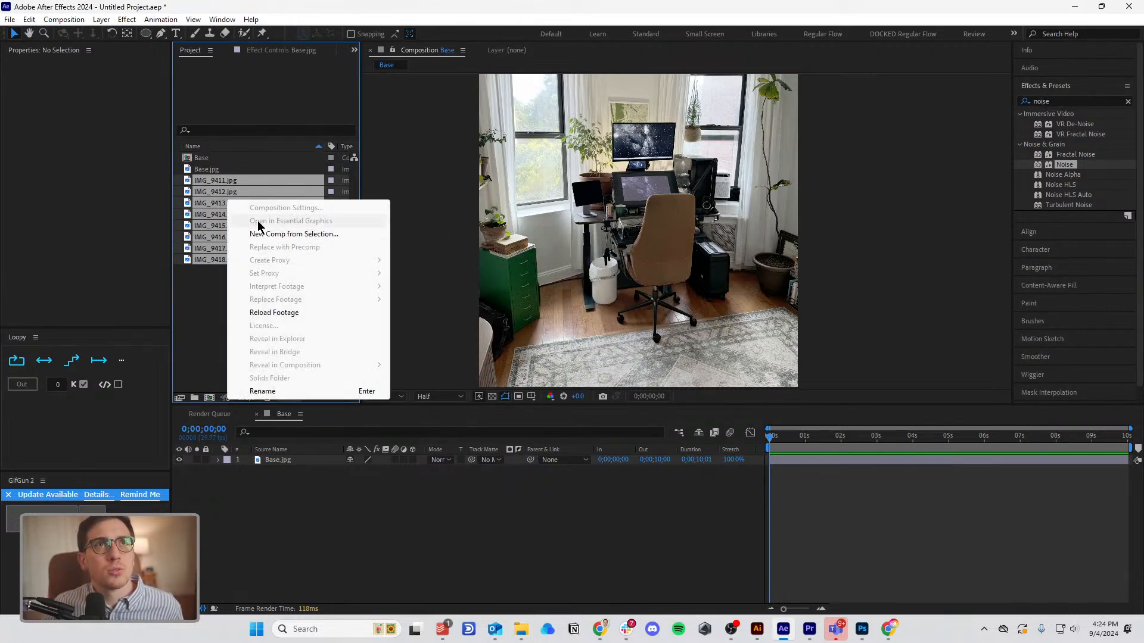
pyautogui.click(274, 231)
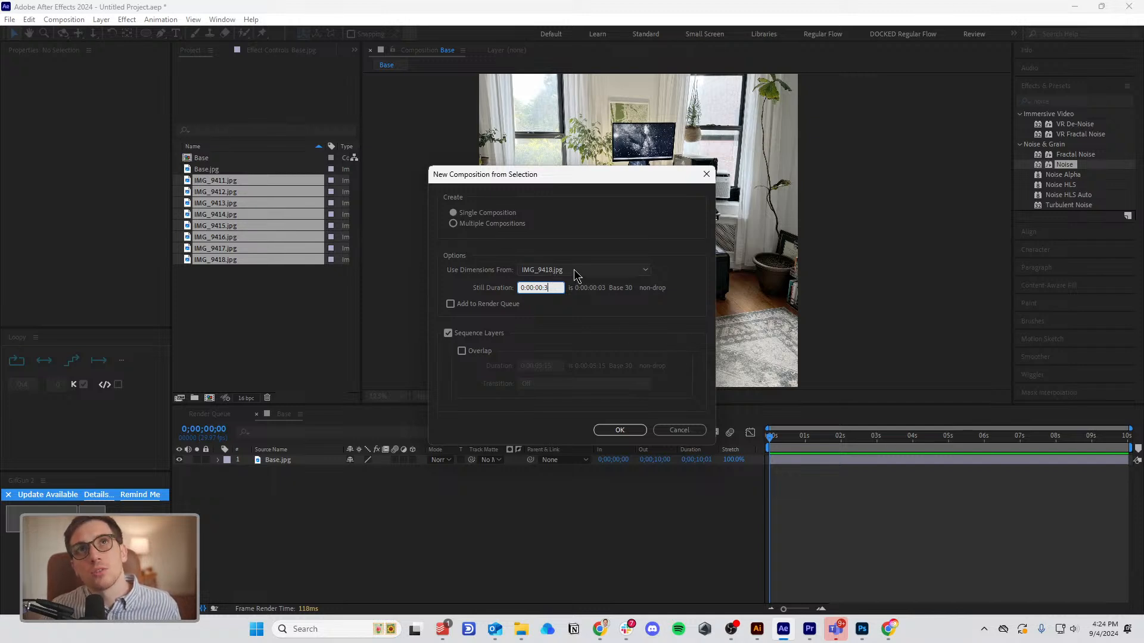
pyautogui.click(611, 434)
pyautogui.press('space')
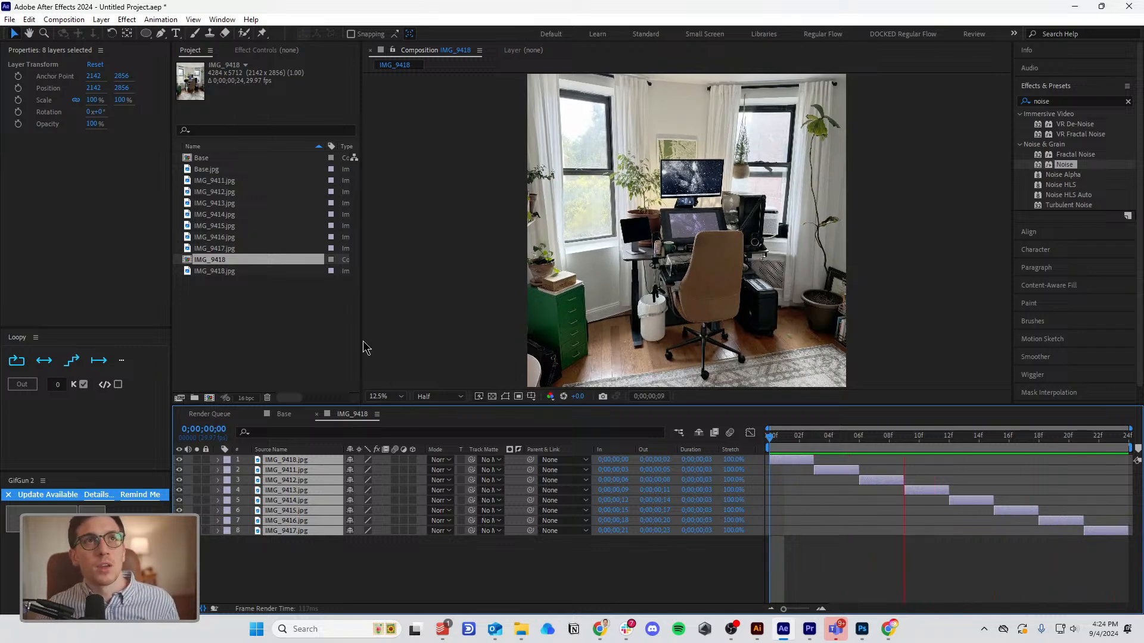
# Rename the new sequence composition as Can and place it above Base.jpg in the Base composition.
pyautogui.rightClick(209, 259)
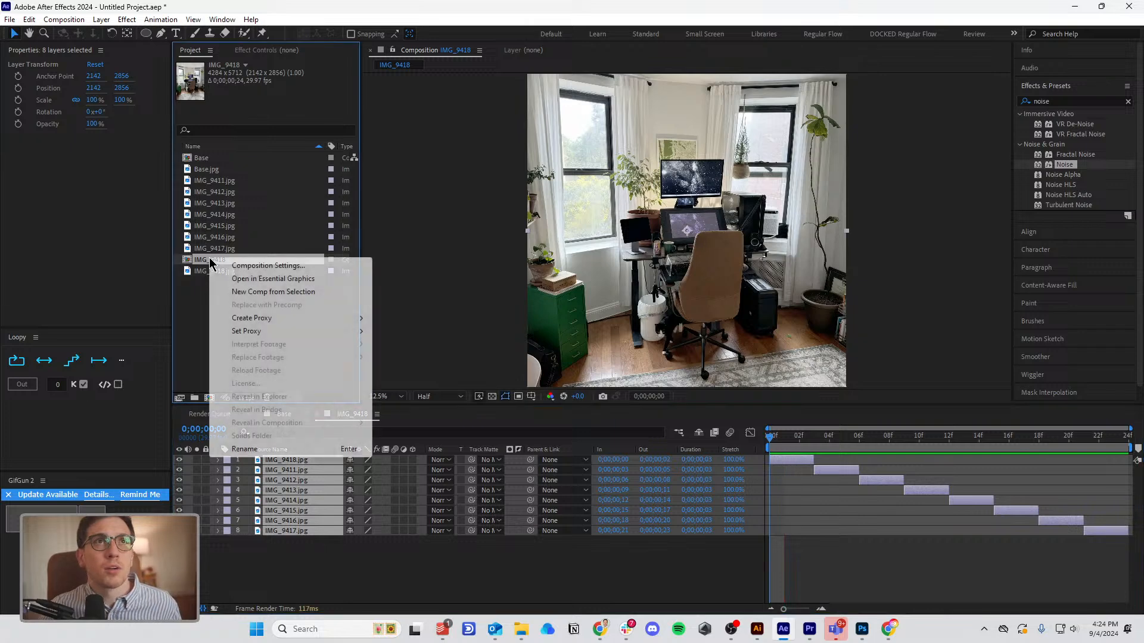
pyautogui.click(245, 449)
pyautogui.write('Can')
pyautogui.press('Return')
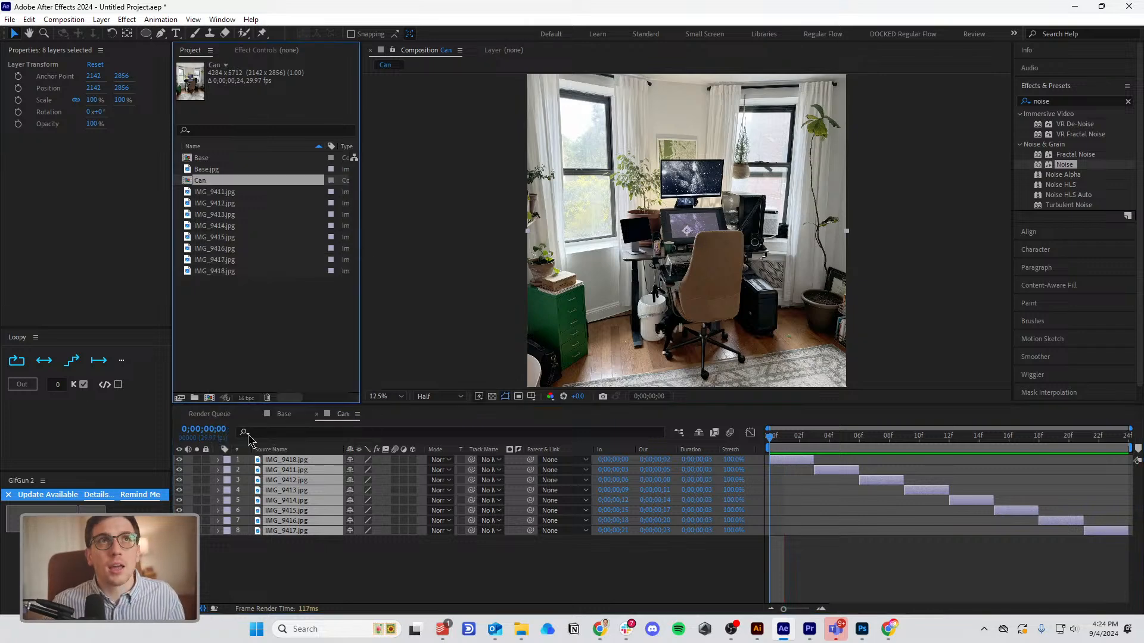
pyautogui.click(285, 414)
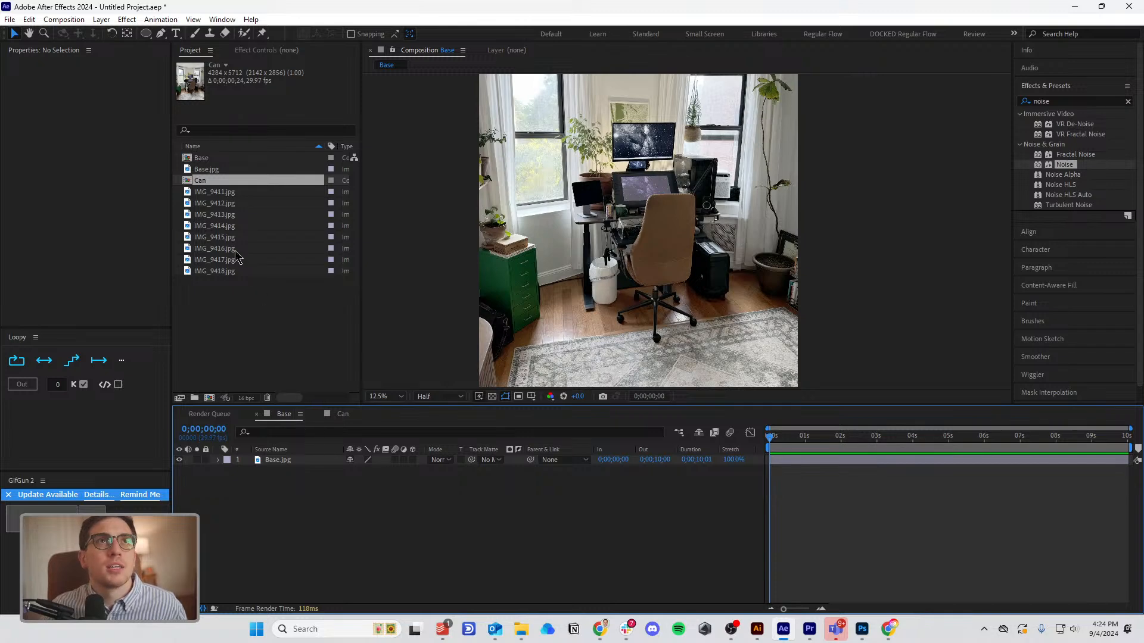
pyautogui.moveTo(199, 173); pyautogui.dragTo(280, 460)
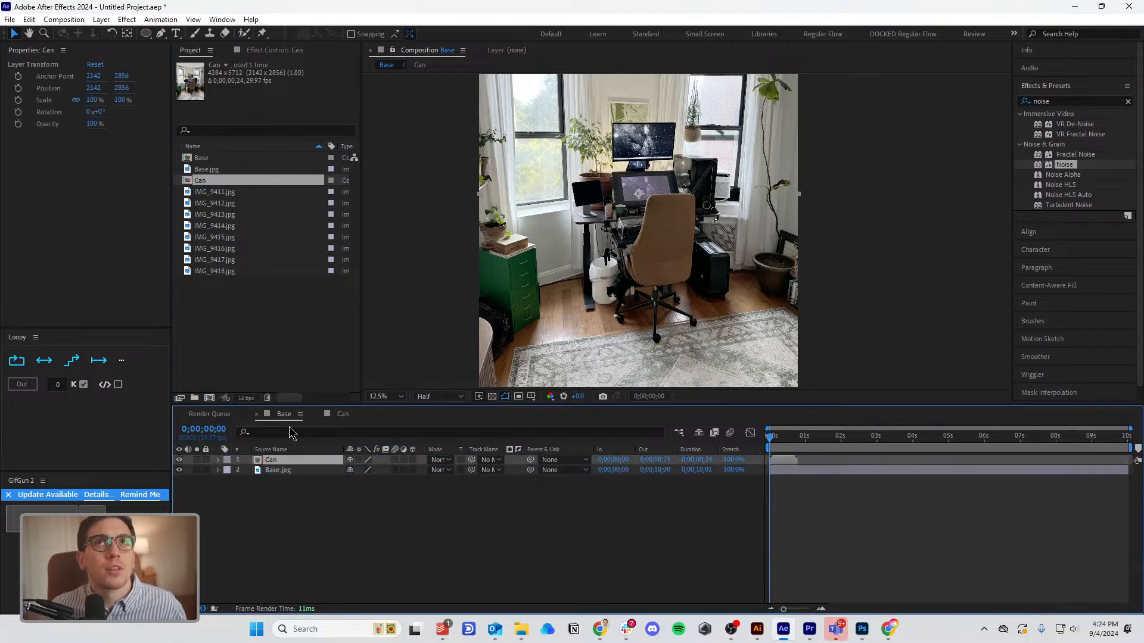
# Draw a rectangular mask on the Can layer around the soda can on the desk.
pyautogui.scroll(7, 624, 225)
pyautogui.scroll(-2, 498, 231)
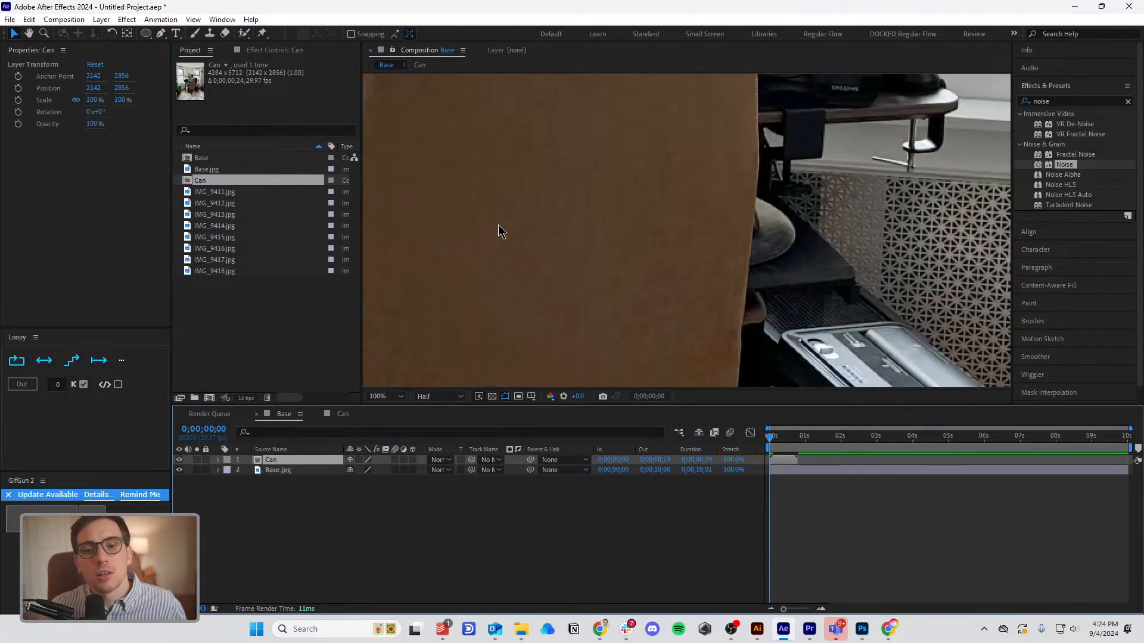
pyautogui.moveTo(512, 206); pyautogui.dragTo(804, 272)
pyautogui.moveTo(588, 211); pyautogui.dragTo(667, 210)
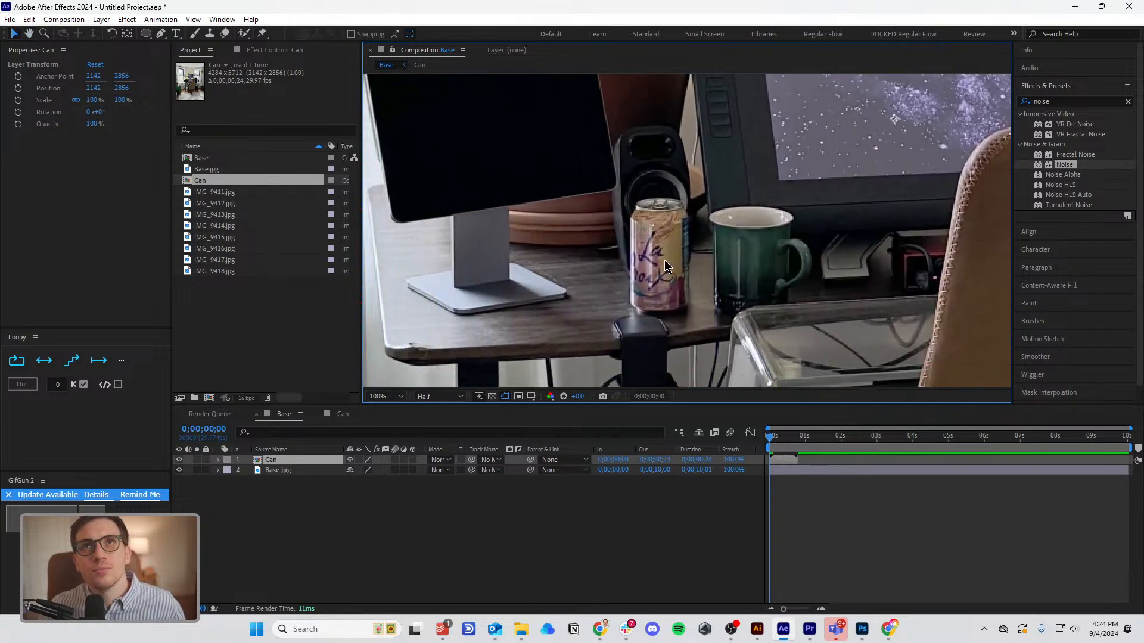
pyautogui.scroll(2, 672, 268)
pyautogui.moveTo(708, 292); pyautogui.dragTo(679, 214)
pyautogui.press('v')
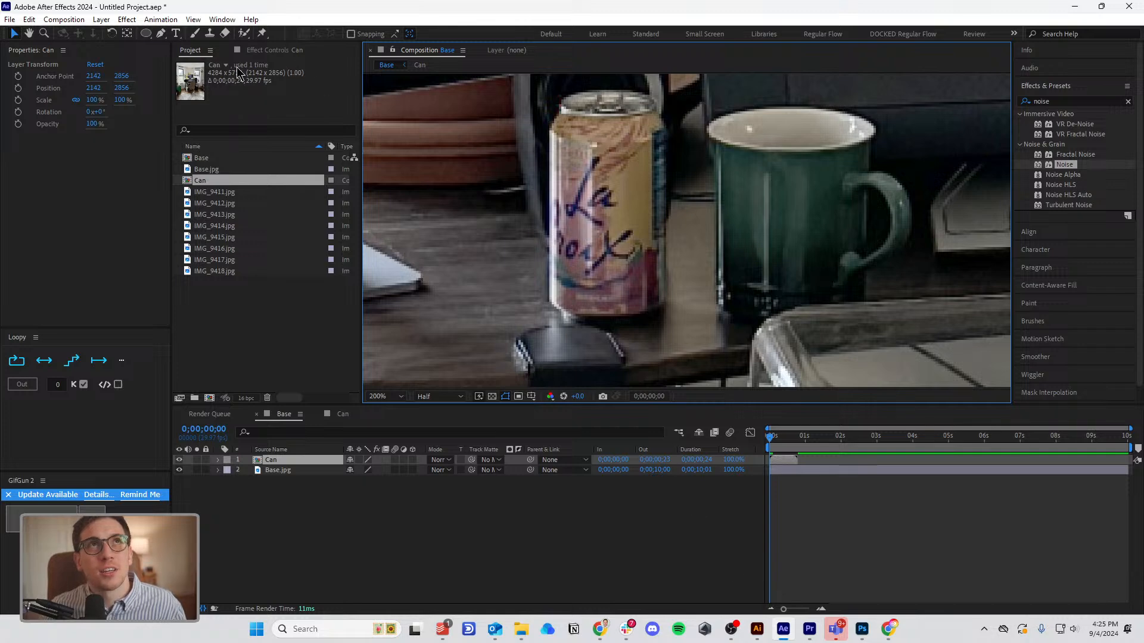
pyautogui.moveTo(145, 34); pyautogui.dragTo(178, 37)
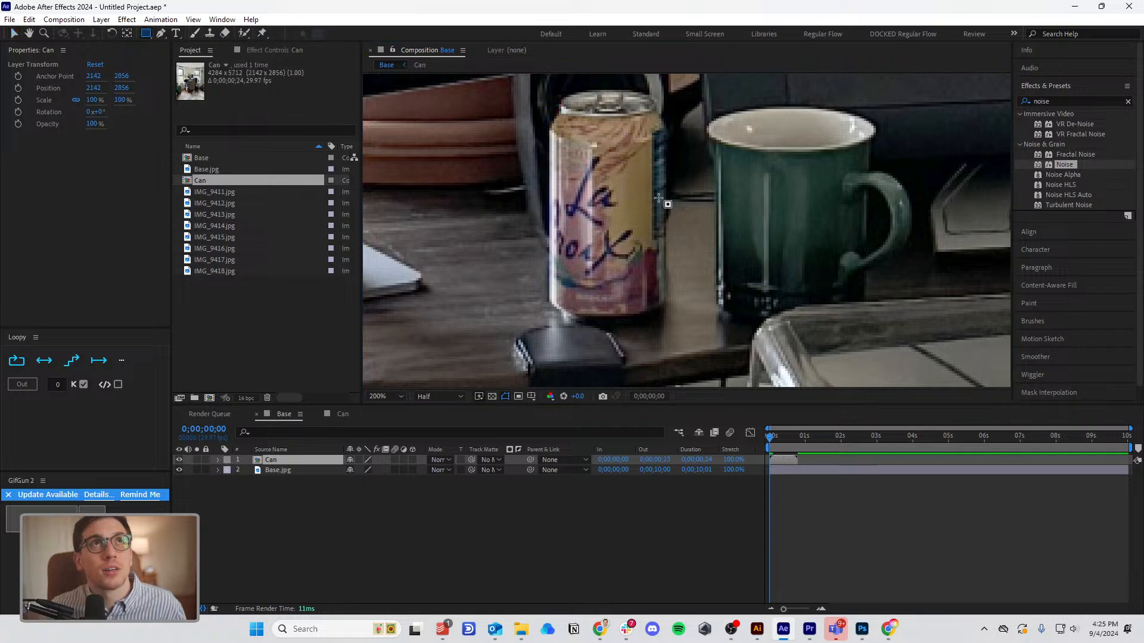
pyautogui.scroll(-3, 720, 203)
pyautogui.moveTo(627, 173); pyautogui.dragTo(705, 281)
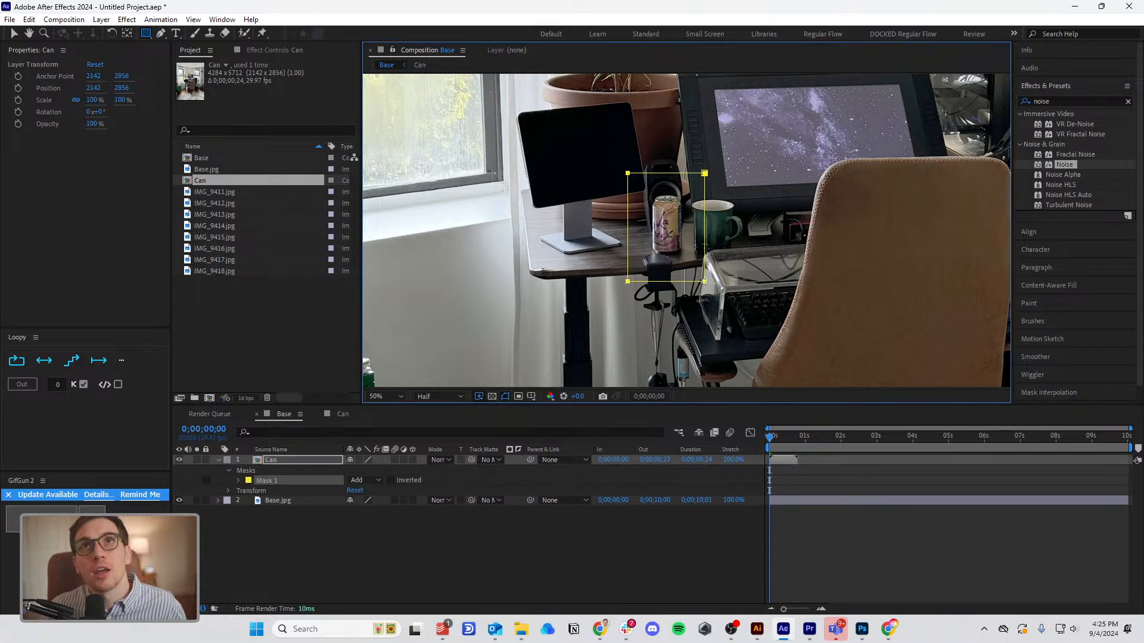
pyautogui.click(835, 567)
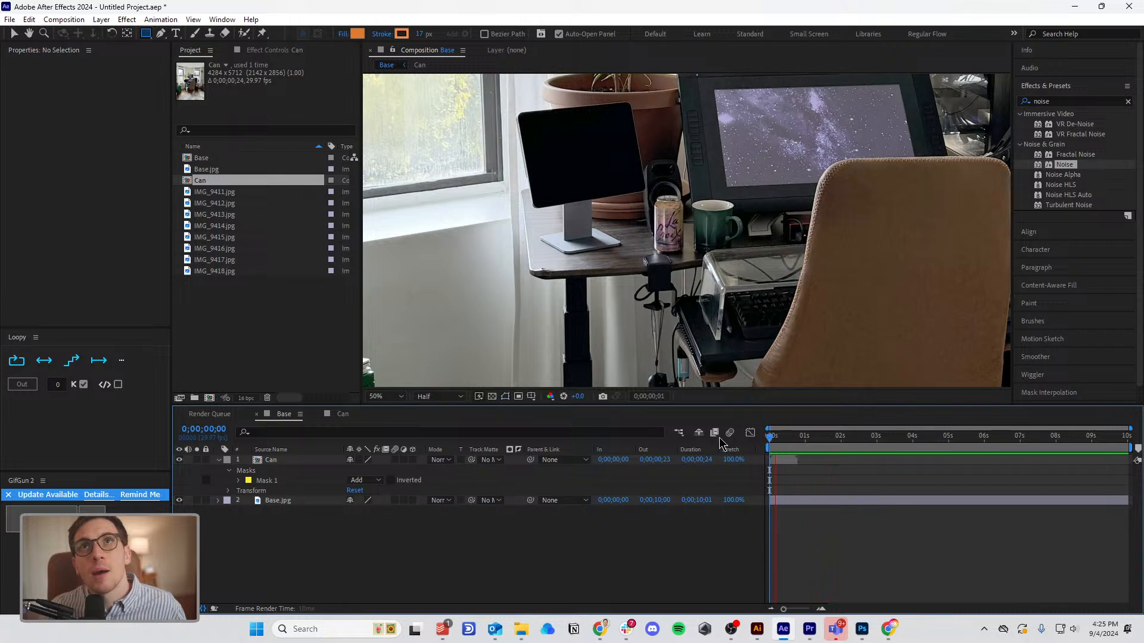
# Widen the Can layer's mask sideways so that it also encloses the green mug.
pyautogui.moveTo(803, 436); pyautogui.dragTo(777, 439)
pyautogui.click(780, 462)
pyautogui.press('v')
pyautogui.click(239, 481)
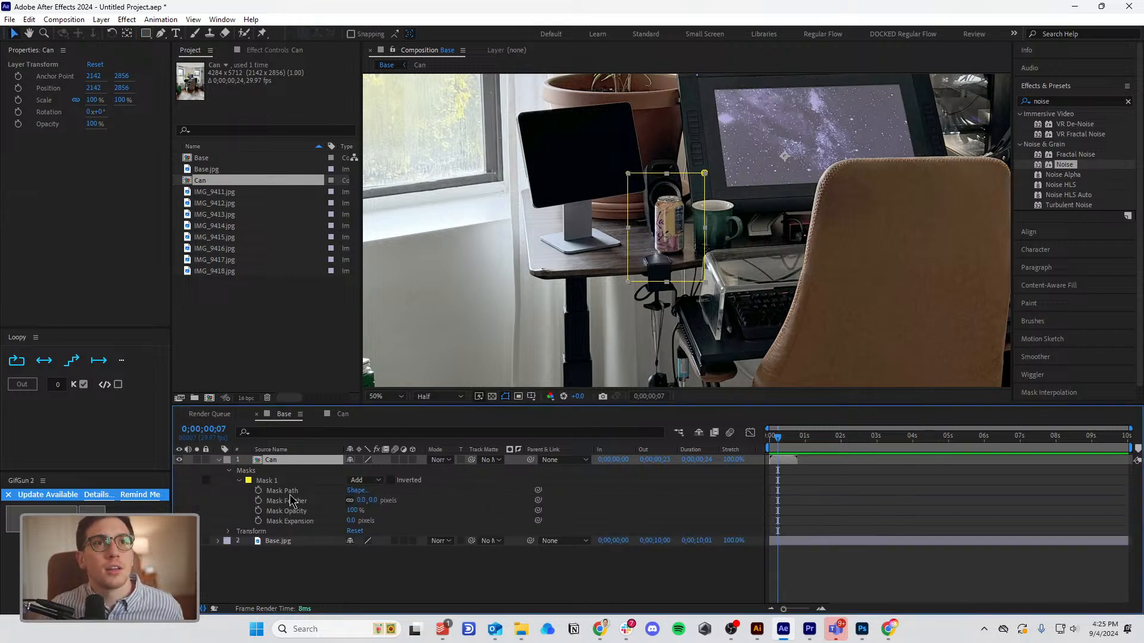
pyautogui.click(283, 491)
pyautogui.click(698, 277)
pyautogui.moveTo(698, 277); pyautogui.dragTo(758, 284)
pyautogui.click(811, 480)
# Enable time remapping on the Can layer and give Time Remap the expression loopOut().
pyautogui.rightClick(788, 461)
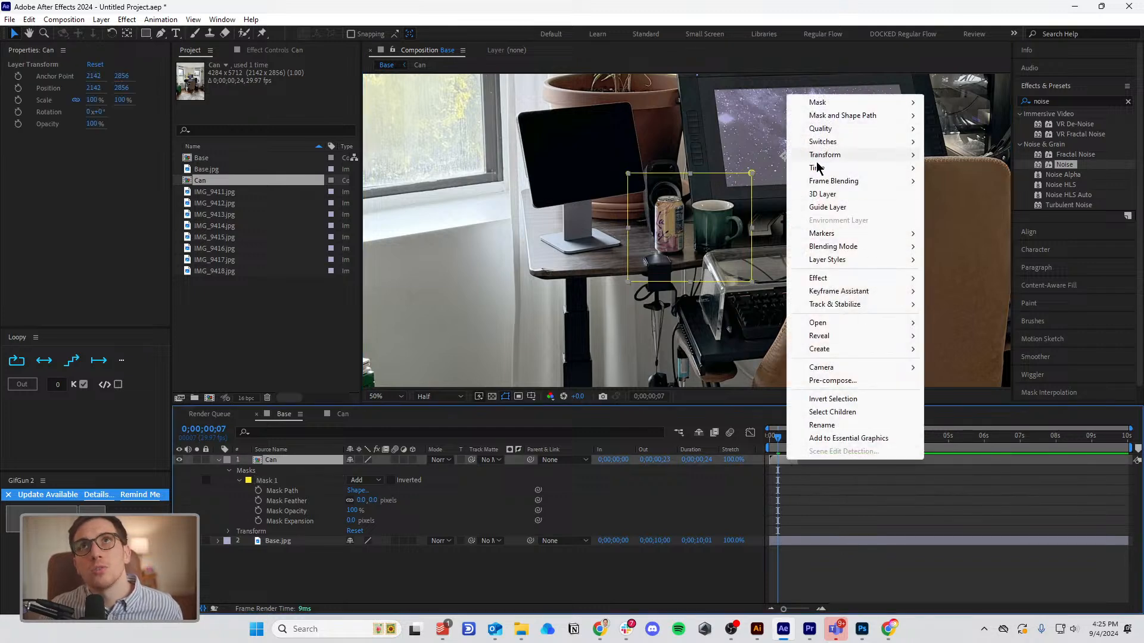
pyautogui.moveTo(819, 167)
pyautogui.click(966, 170)
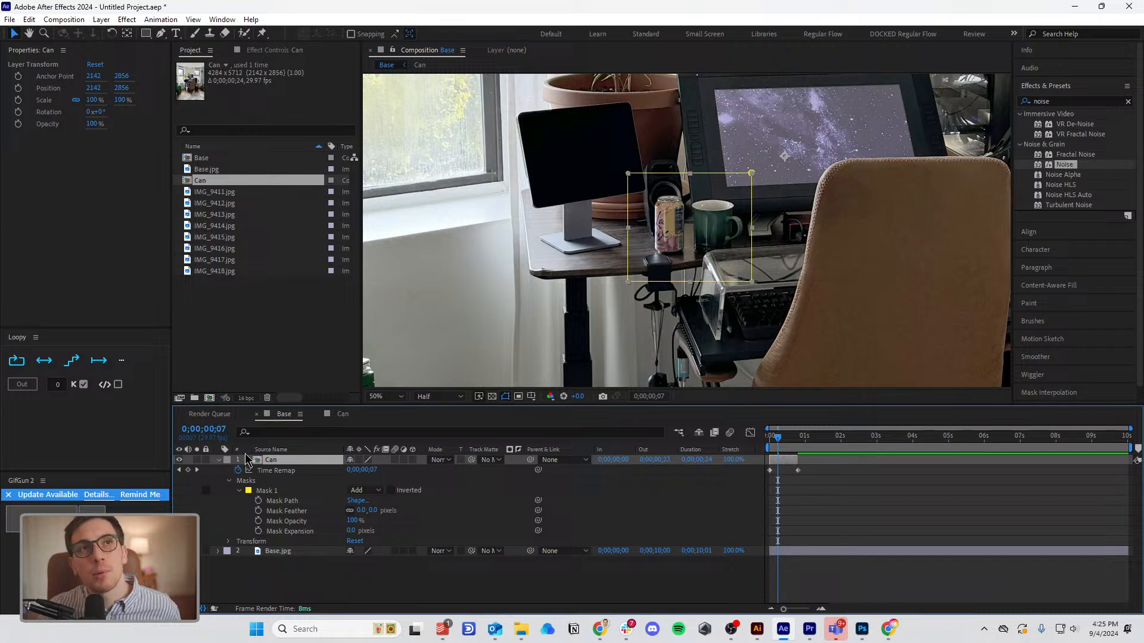
pyautogui.keyDown('alt'); pyautogui.click(239, 471); pyautogui.keyUp('alt')
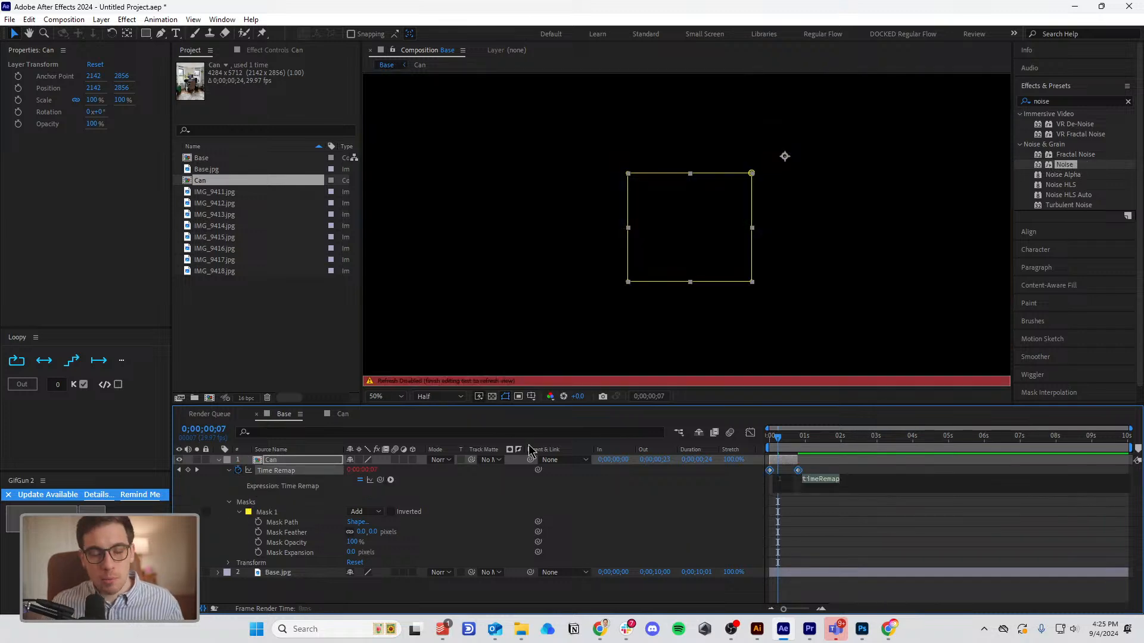
pyautogui.write('loopOut')
pyautogui.press('Return')
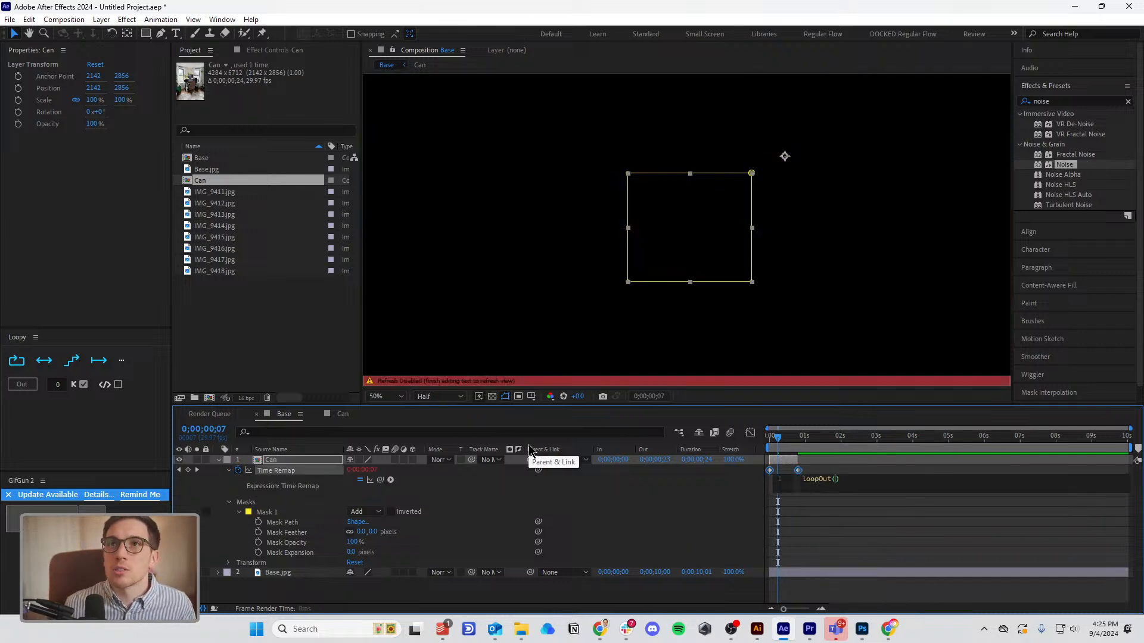
pyautogui.click(919, 529)
# Extend the Can layer to the end of the Base composition and play back the loop.
pyautogui.moveTo(777, 439); pyautogui.dragTo(692, 458)
pyautogui.press('space')
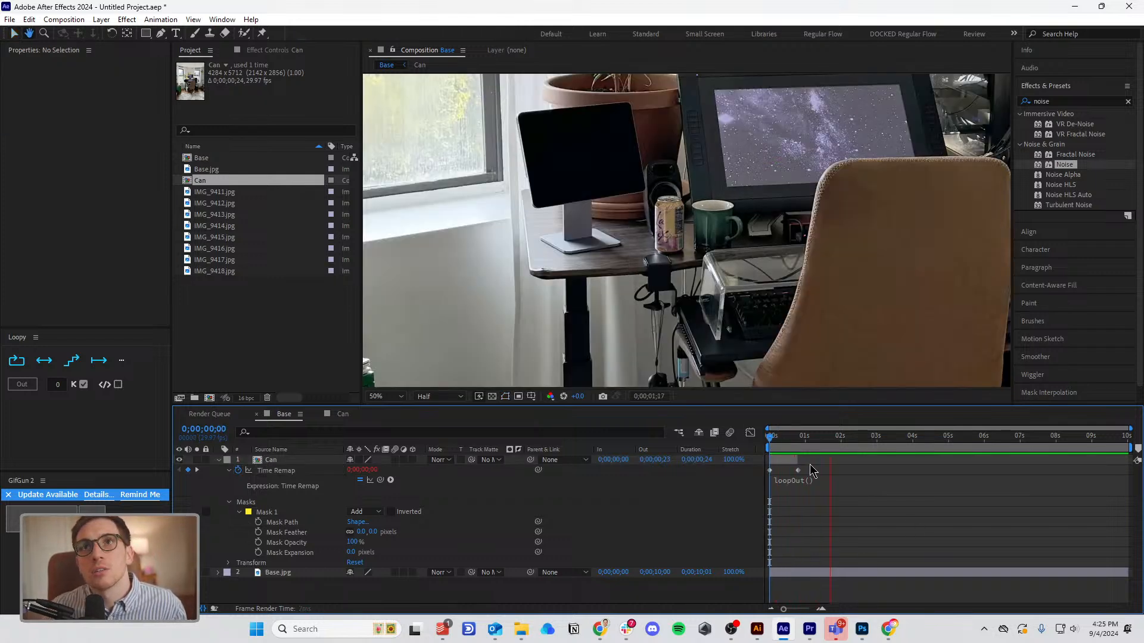
pyautogui.moveTo(795, 455); pyautogui.dragTo(1135, 460)
pyautogui.press('space')
pyautogui.click(791, 523)
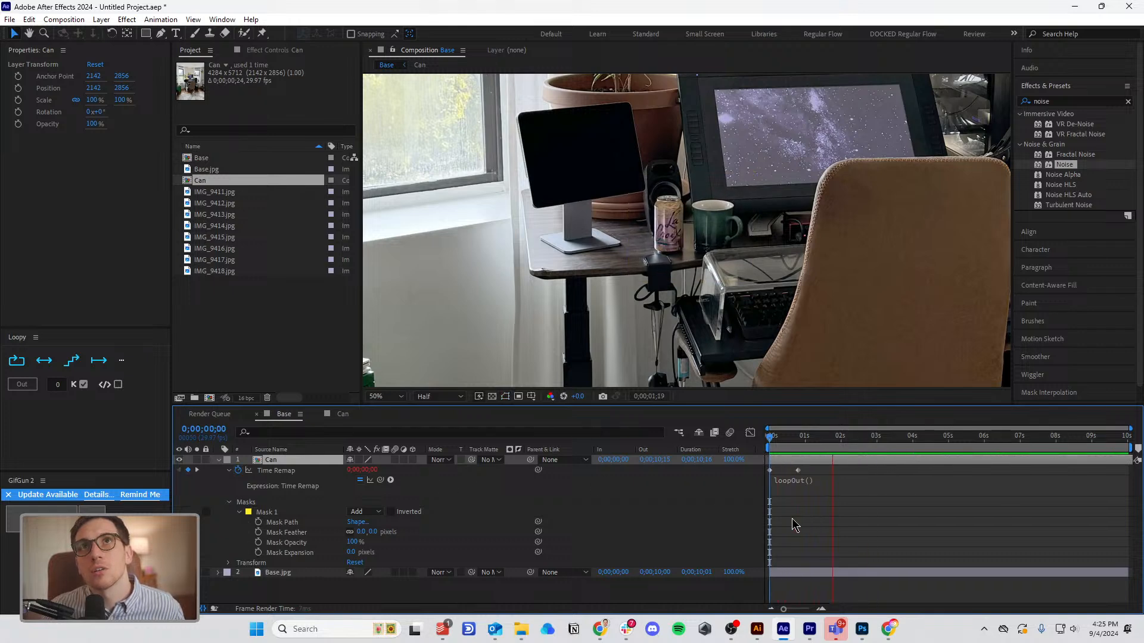
pyautogui.press('space')
# Open the Can composition and move the IMG_9418.jpg layer to the bottom of the layer stack.
pyautogui.moveTo(769, 459); pyautogui.dragTo(789, 460)
pyautogui.doubleClick(797, 462)
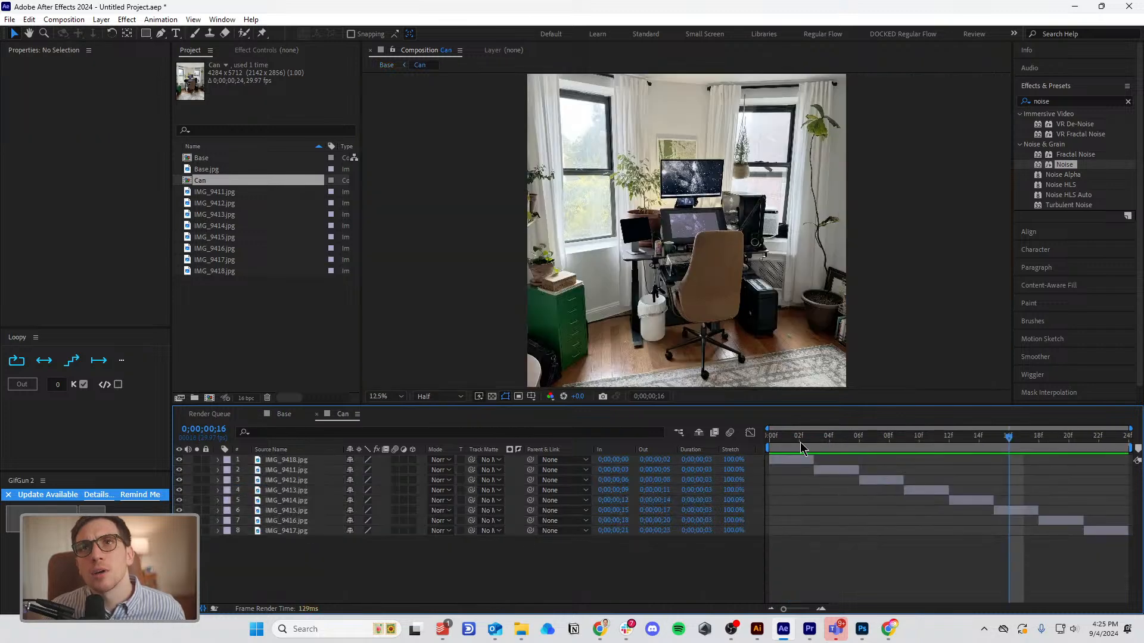
pyautogui.click(800, 446)
pyautogui.scroll(5, 646, 239)
pyautogui.press('space')
pyautogui.moveTo(651, 256); pyautogui.dragTo(891, 151)
pyautogui.moveTo(817, 212); pyautogui.dragTo(763, 174)
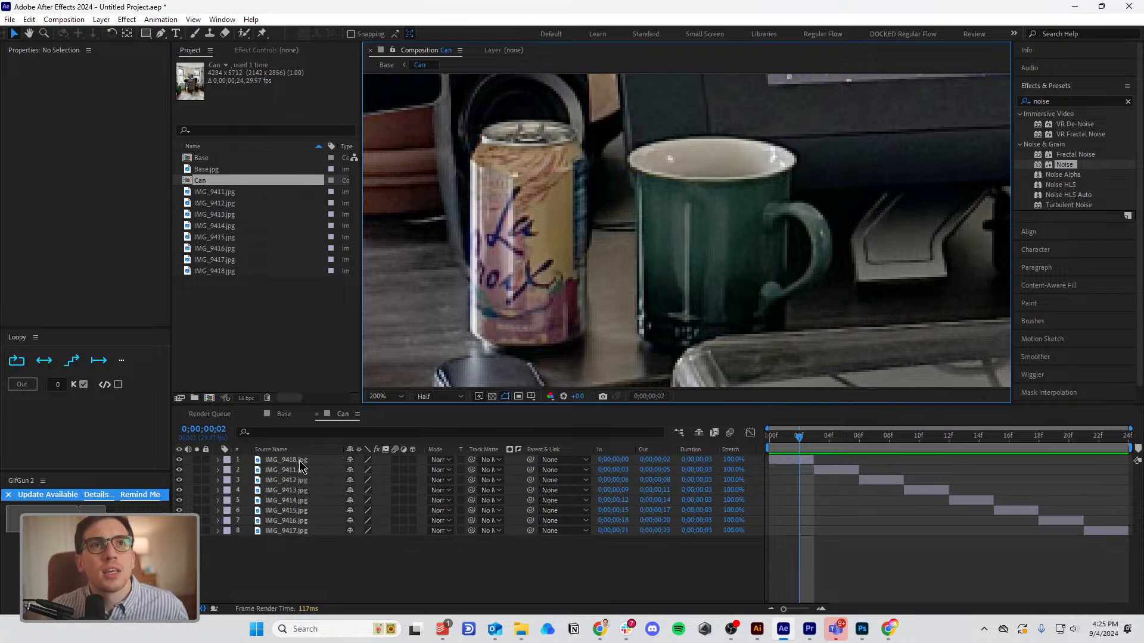
pyautogui.moveTo(301, 466); pyautogui.dragTo(306, 581)
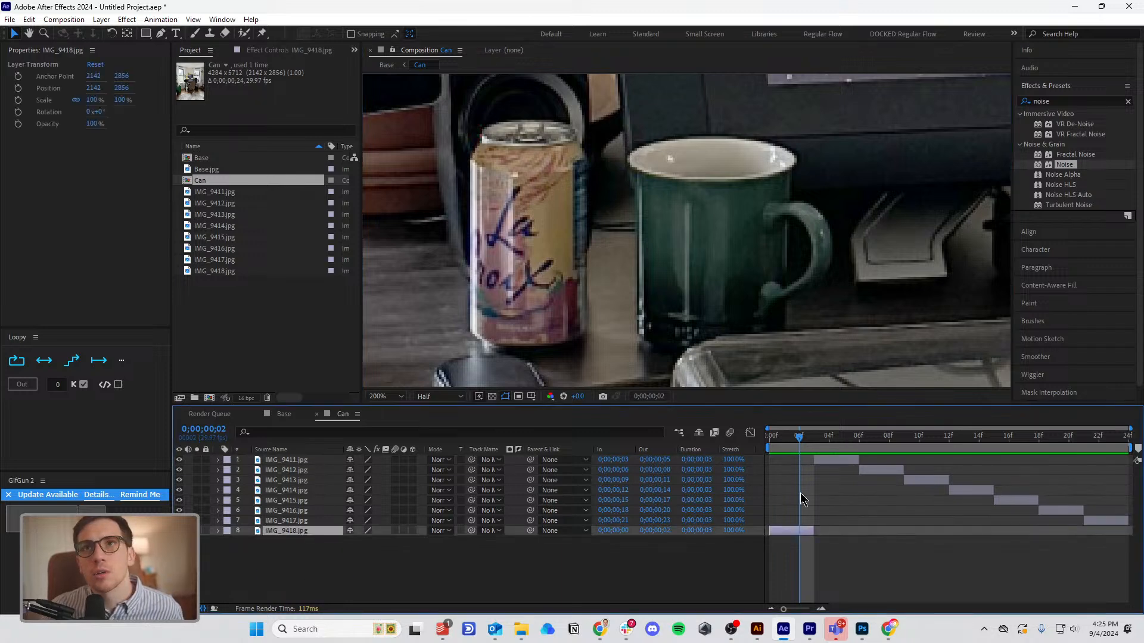
# Shift IMG_9411.jpg through IMG_9417.jpg to start at frame 0, place IMG_9418.jpg at the sequence's end, and review the can's rotation.
pyautogui.click(839, 460)
pyautogui.keyDown('shift'); pyautogui.click(1108, 522); pyautogui.keyUp('shift')
pyautogui.moveTo(1108, 522); pyautogui.dragTo(1067, 522)
pyautogui.click(983, 585)
pyautogui.moveTo(777, 531); pyautogui.dragTo(1099, 531)
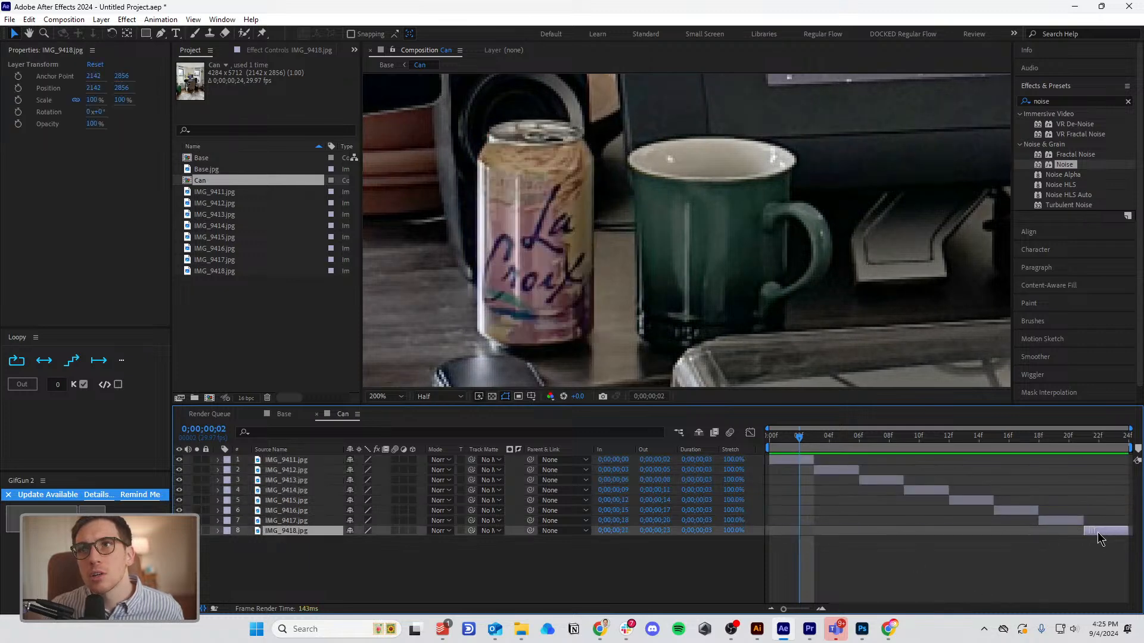
pyautogui.moveTo(790, 442); pyautogui.dragTo(970, 470)
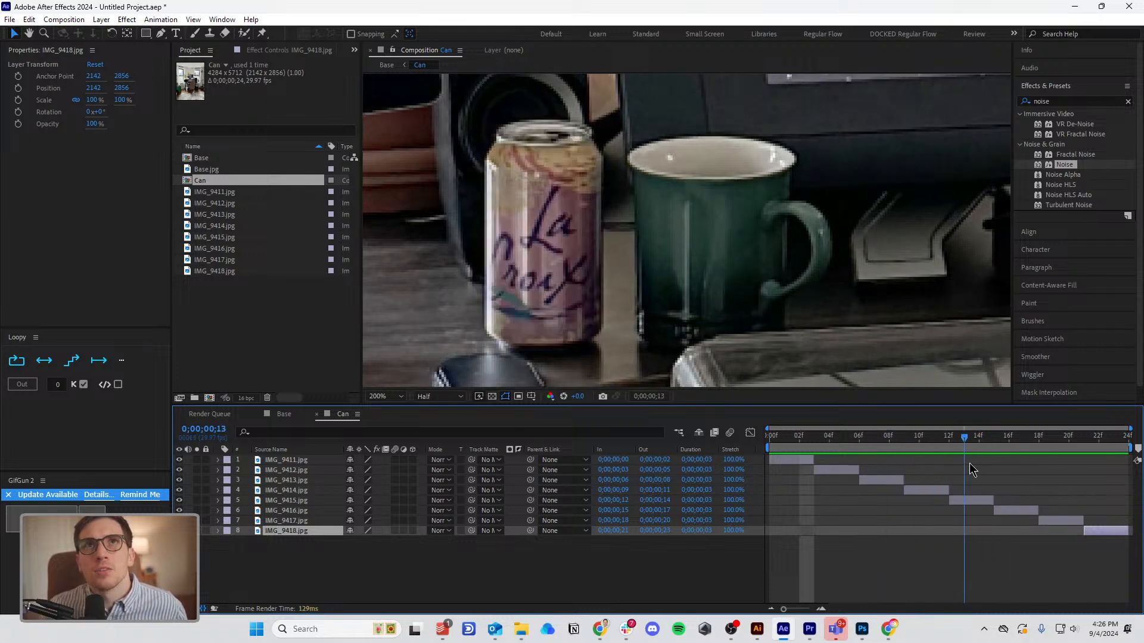
pyautogui.moveTo(992, 470); pyautogui.dragTo(1133, 502)
pyautogui.click(786, 439)
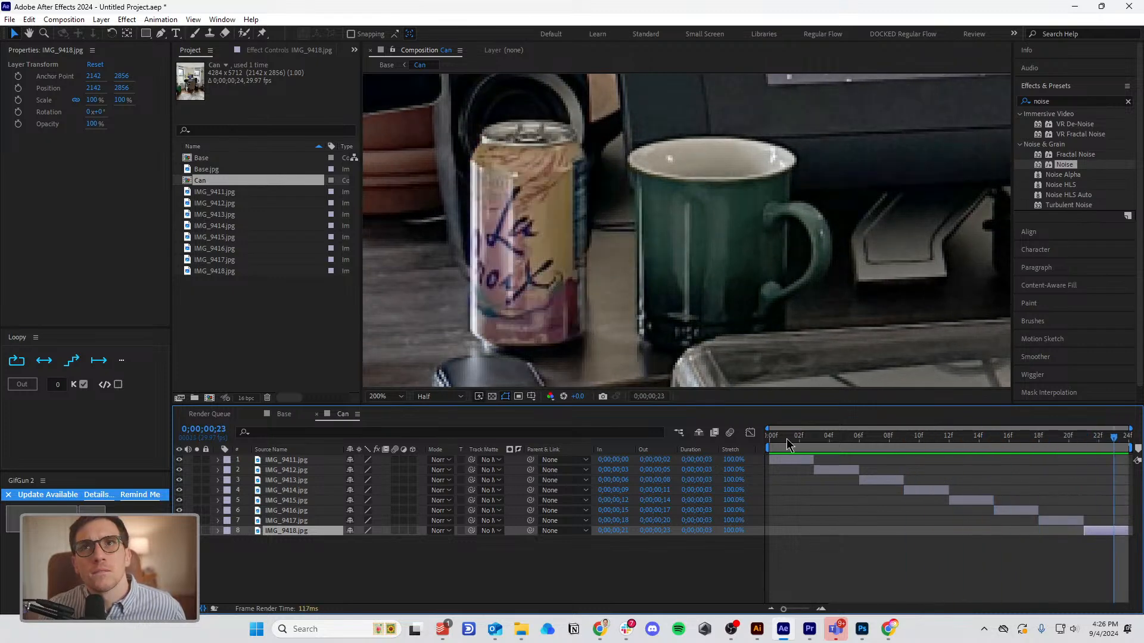
pyautogui.press('space')
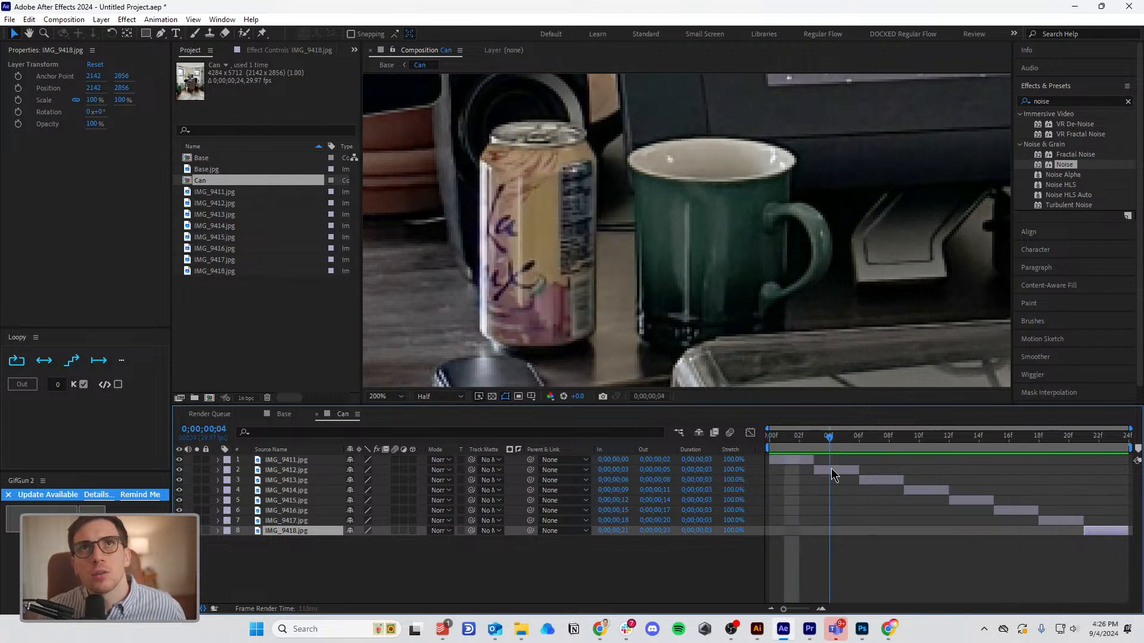
# Place IMG_9418.jpg at frame 3, right after IMG_9411.jpg, and raise it to second in the layer stack.
pyautogui.moveTo(1096, 532); pyautogui.dragTo(825, 536)
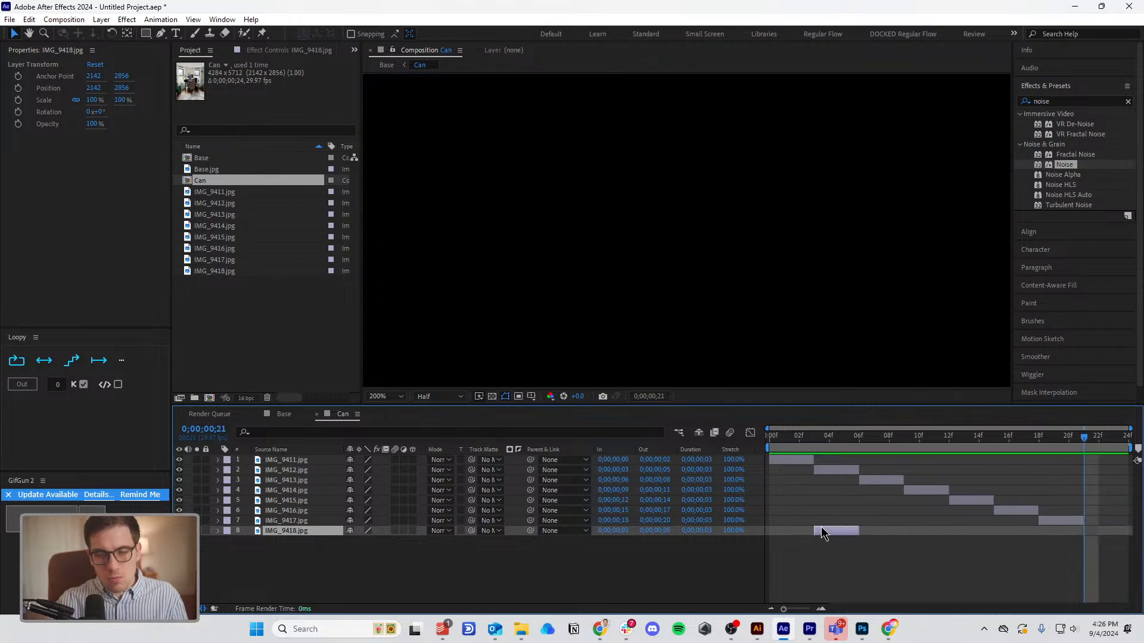
pyautogui.hotkey('ctrl', ']')
pyautogui.hotkey('ctrl', ']')
pyautogui.hotkey('ctrl', ']')
pyautogui.hotkey('ctrl', ']')
pyautogui.hotkey('ctrl', ']')
pyautogui.hotkey('ctrl', ']')
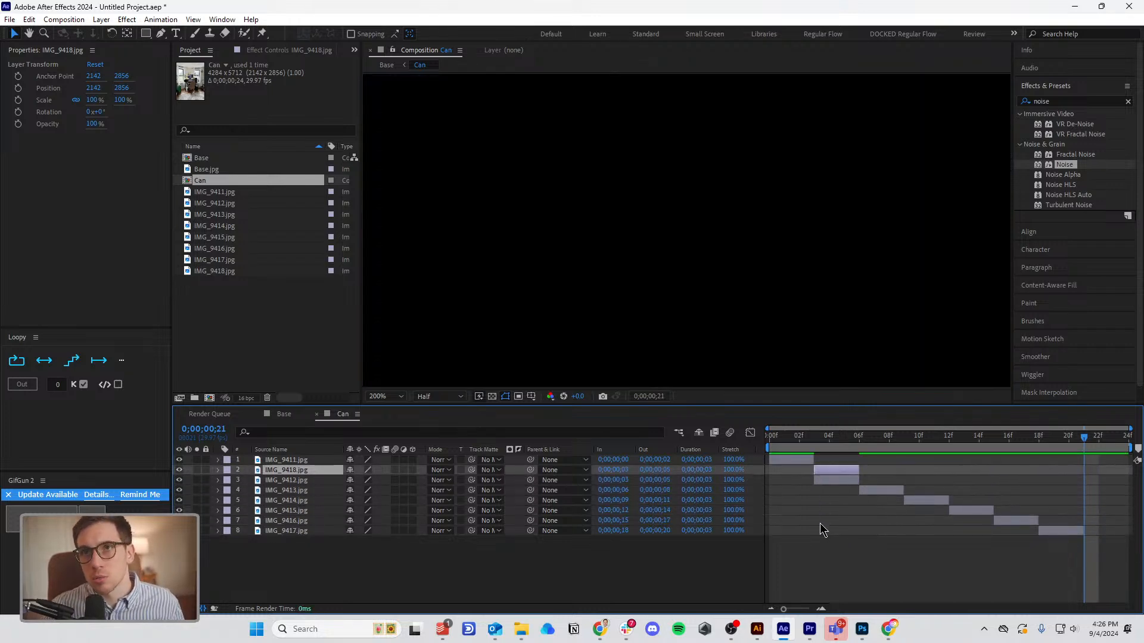
# Shift IMG_9412.jpg through IMG_9417.jpg three frames later to follow IMG_9418.jpg, and play the sequence from the start.
pyautogui.click(847, 479)
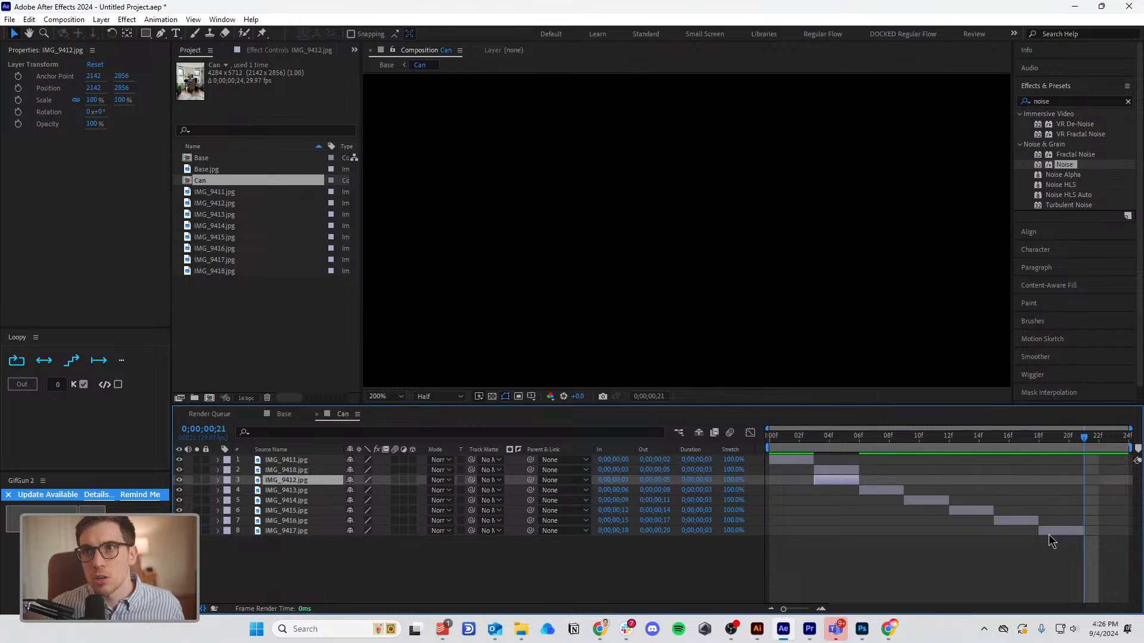
pyautogui.keyDown('shift'); pyautogui.click(1048, 535); pyautogui.keyUp('shift')
pyautogui.moveTo(834, 486); pyautogui.dragTo(881, 487)
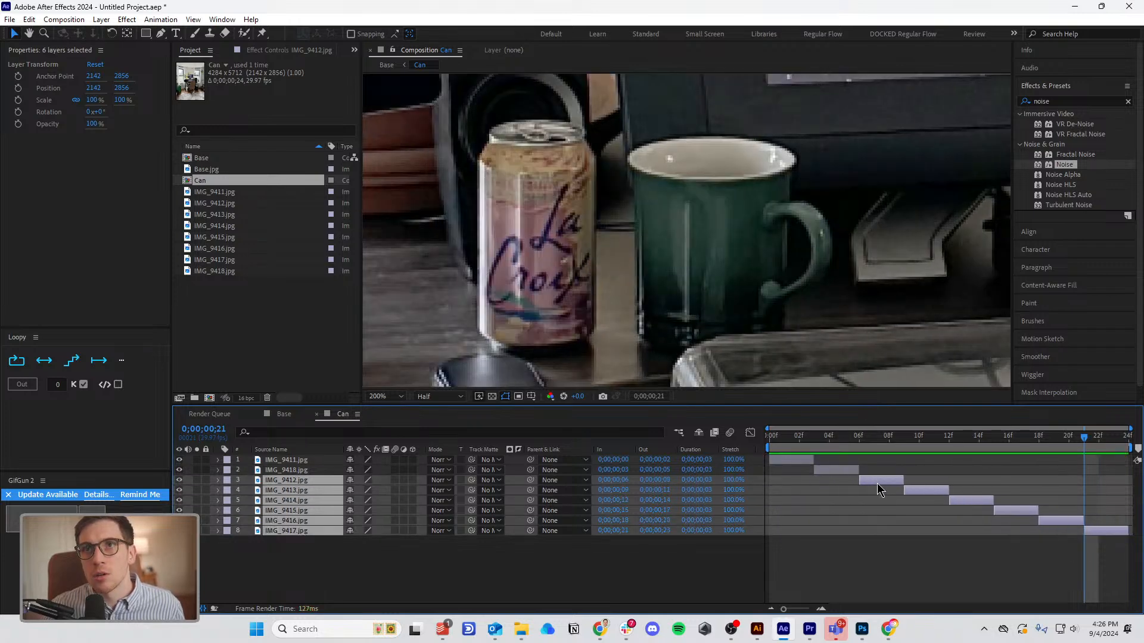
pyautogui.press('Home')
pyautogui.press('space')
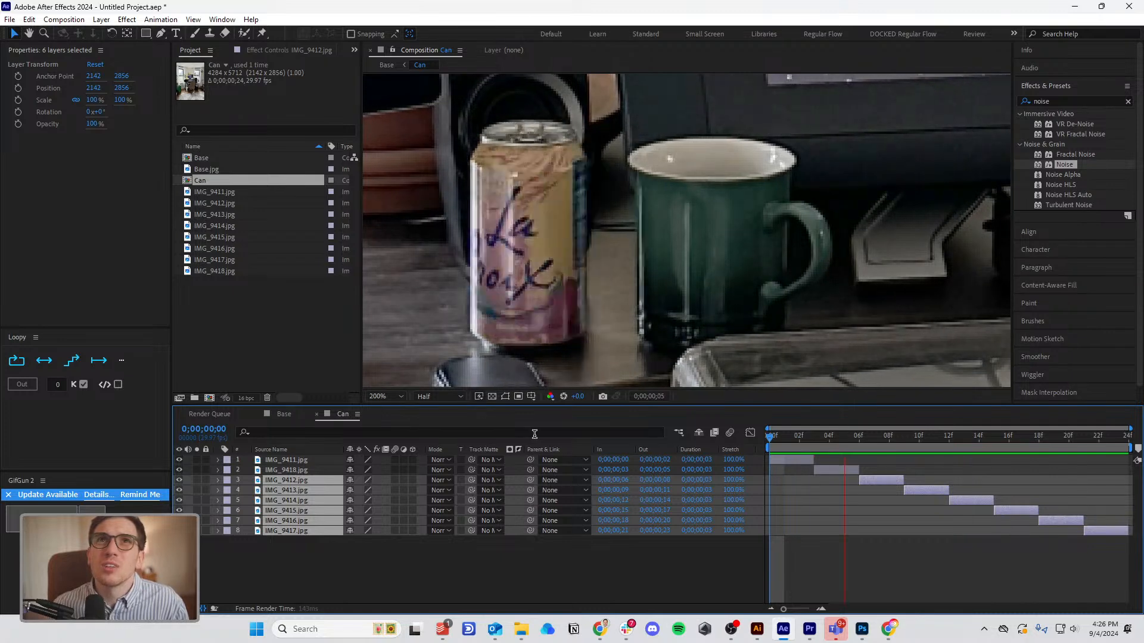
pyautogui.click(829, 472)
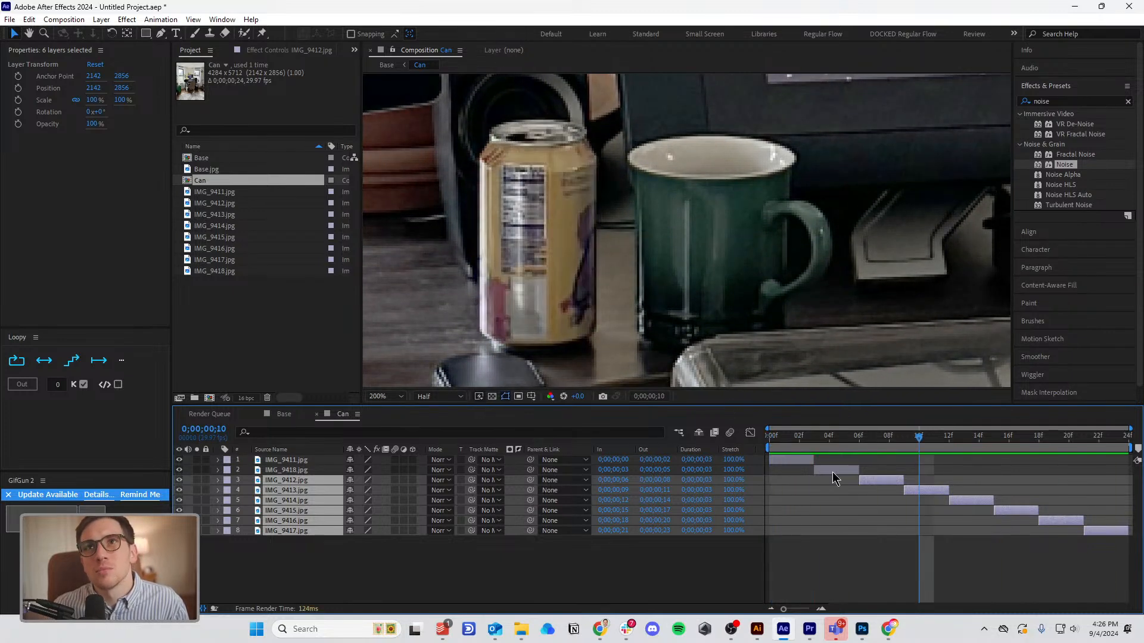
# Delete the IMG_9418.jpg layer, shift IMG_9412.jpg through IMG_9417.jpg three frames earlier to start at frame 3, and play the sequence.
pyautogui.click(831, 474)
pyautogui.press('Delete')
pyautogui.click(893, 471)
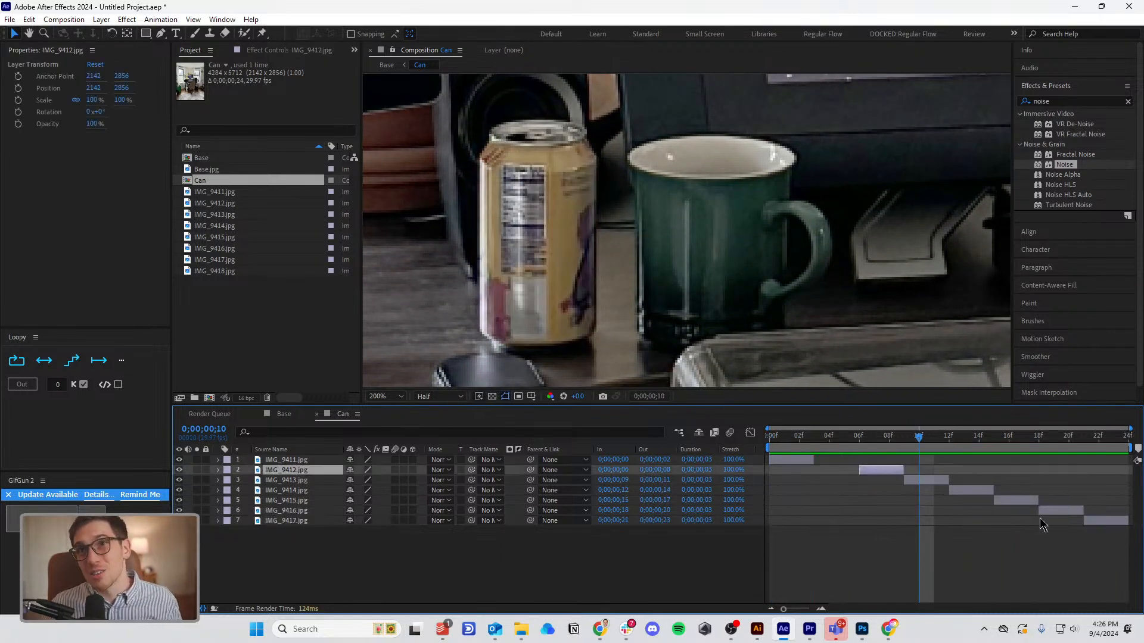
pyautogui.keyDown('shift'); pyautogui.click(1095, 520); pyautogui.keyUp('shift')
pyautogui.moveTo(1095, 523); pyautogui.dragTo(1067, 531)
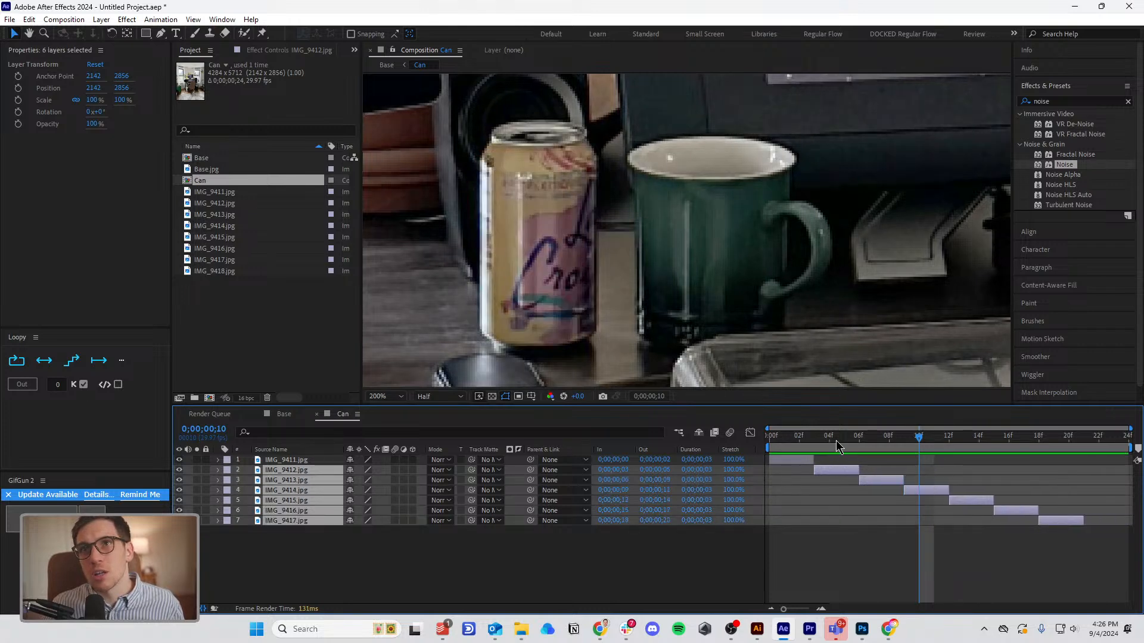
pyautogui.press('space')
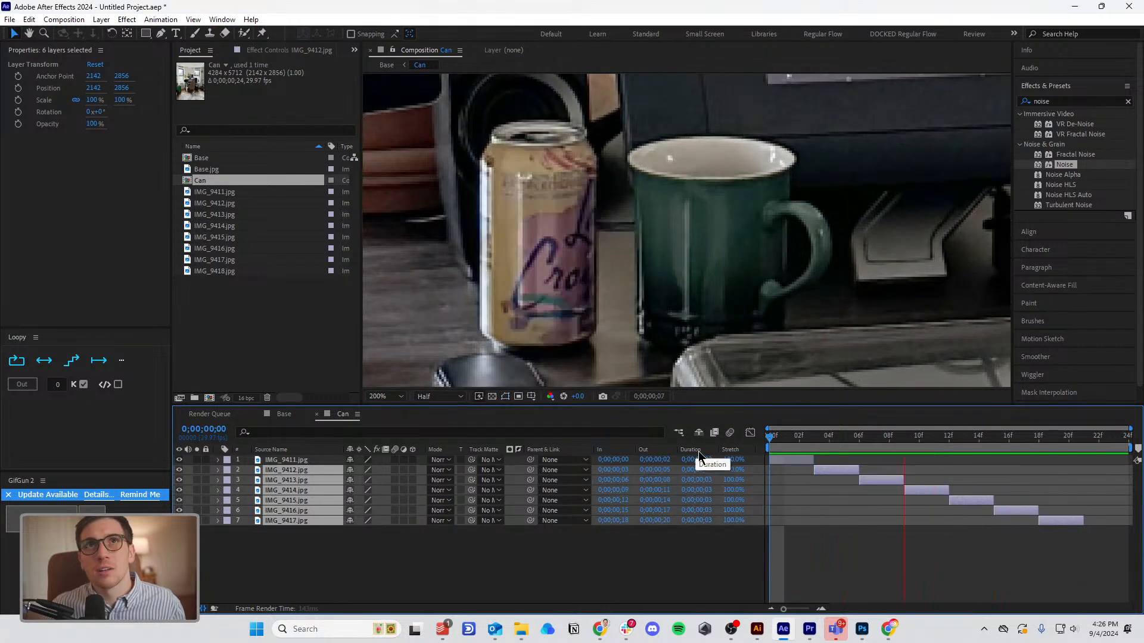
pyautogui.press('space')
# End the work area where IMG_9417.jpg ends and review the can's rotation in the loop.
pyautogui.moveTo(1135, 443); pyautogui.dragTo(1084, 448)
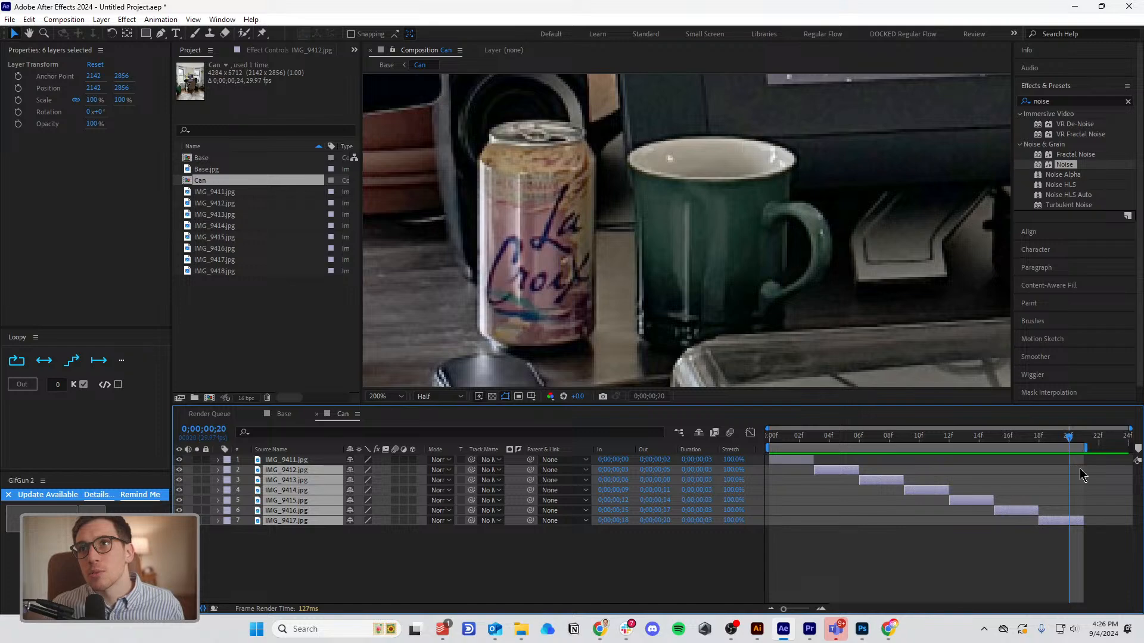
pyautogui.press('space')
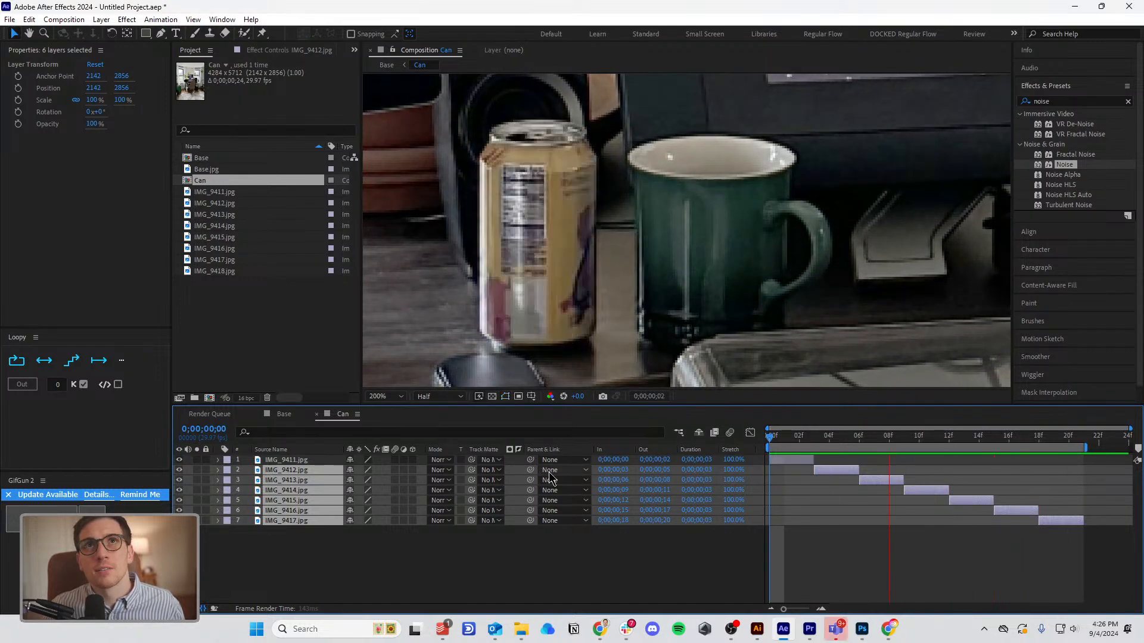
pyautogui.click(785, 438)
pyautogui.moveTo(788, 437); pyautogui.dragTo(1070, 486)
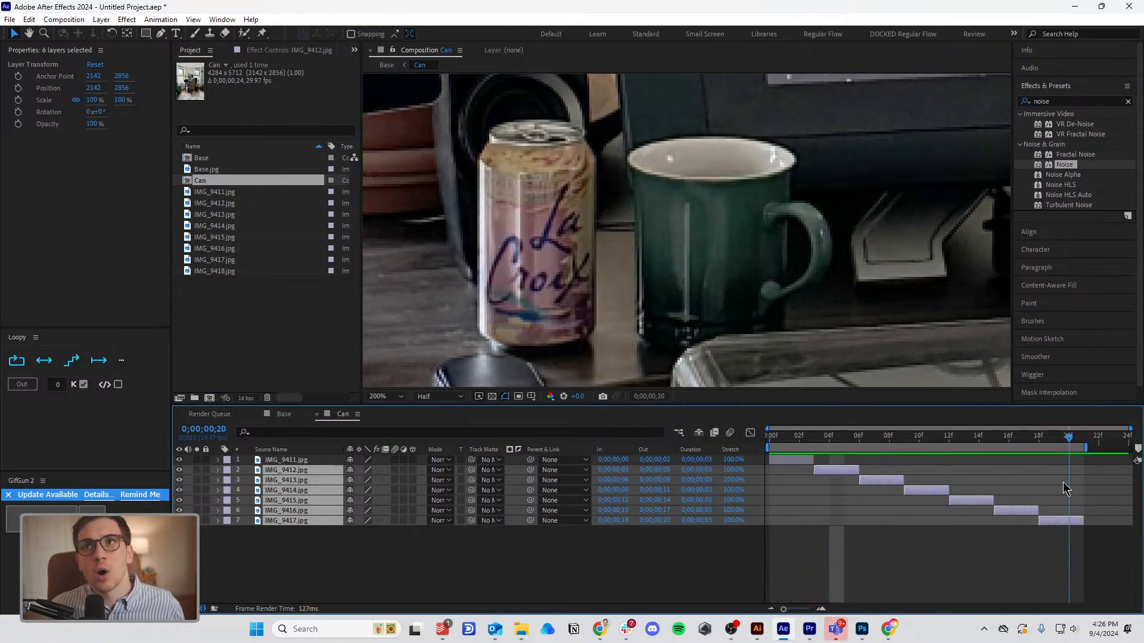
# Delete the IMG_9417.jpg layer, end the work area where IMG_9416.jpg ends, and play the loop from frame 0.
pyautogui.click(1065, 555)
pyautogui.click(1056, 520)
pyautogui.press('End')
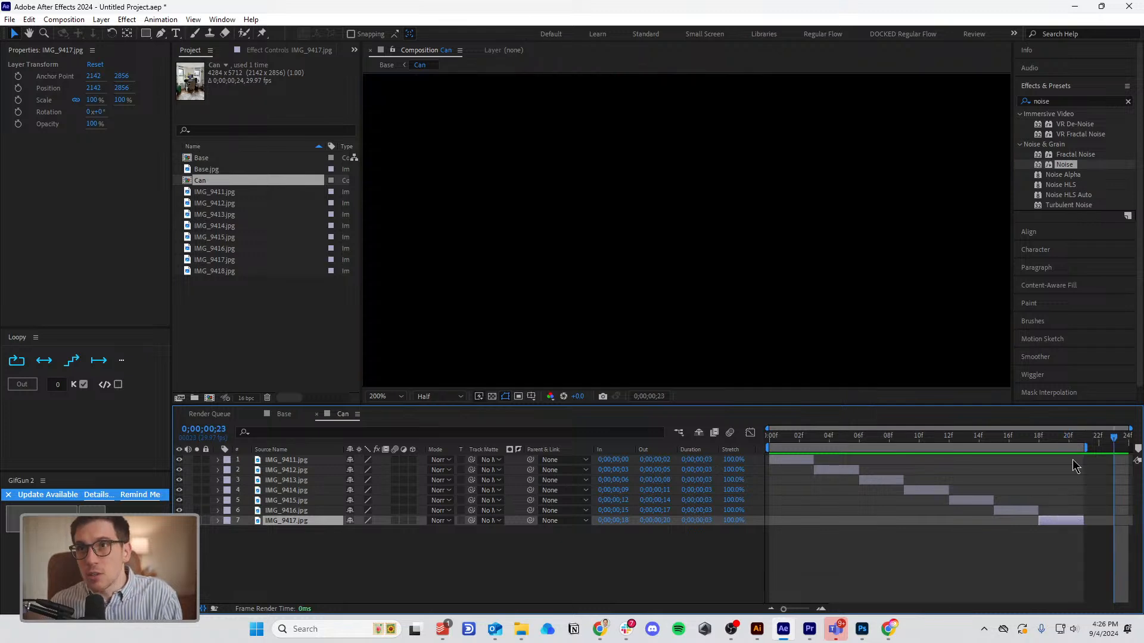
pyautogui.moveTo(1086, 448); pyautogui.dragTo(1040, 448)
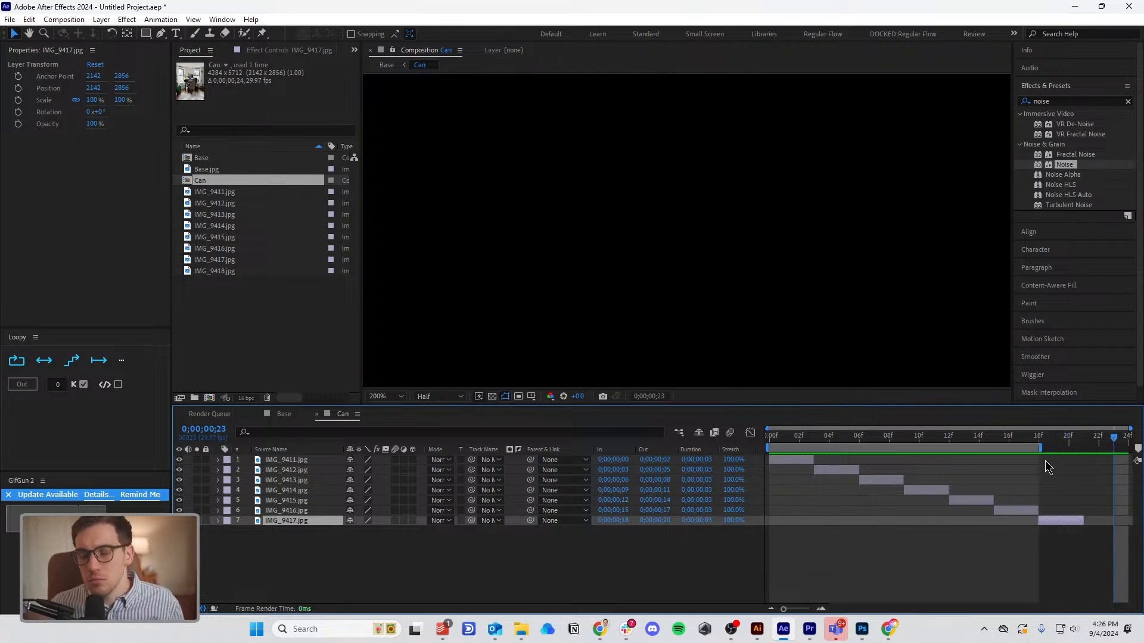
pyautogui.press('Delete')
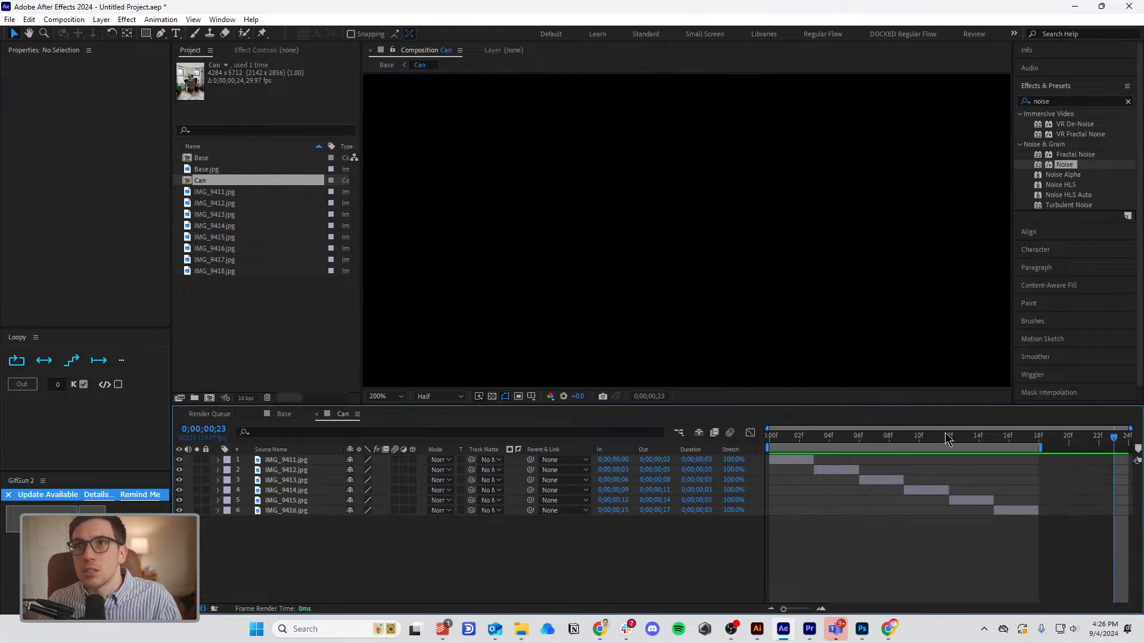
pyautogui.press('Home')
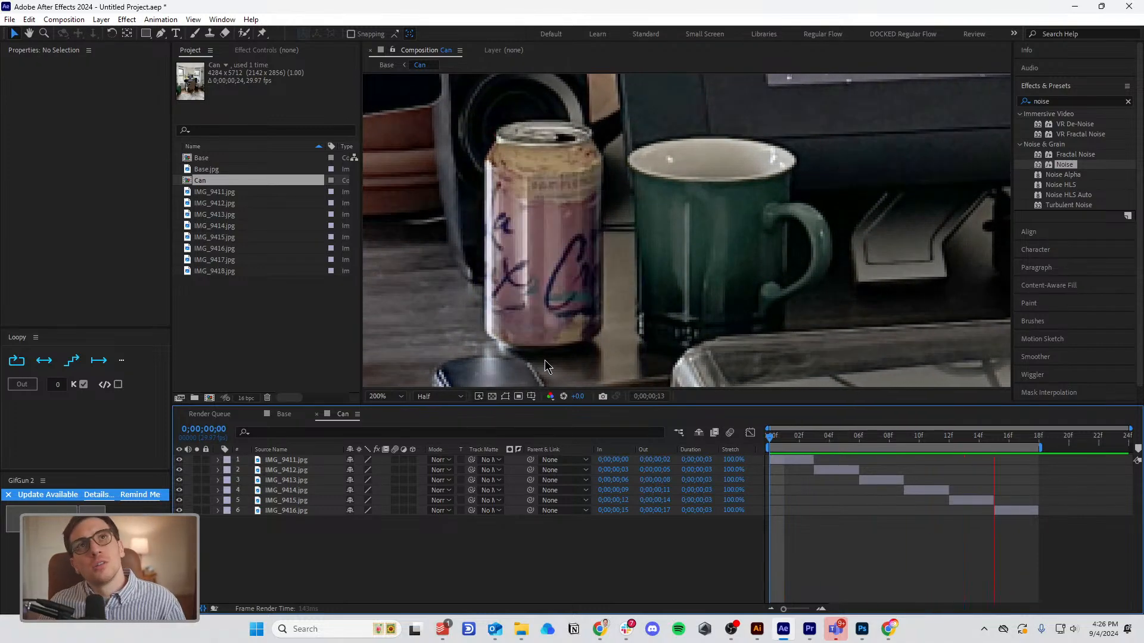
pyautogui.press('space')
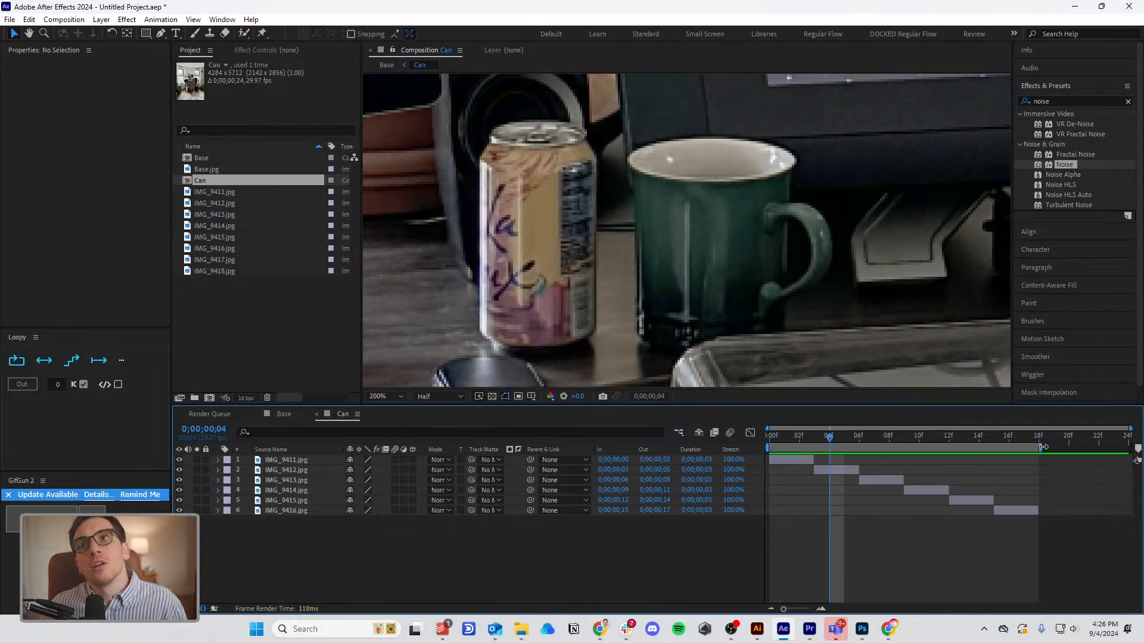
# Extend the work area and the IMG_9416.jpg layer to the end of the composition, and preview the hold.
pyautogui.moveTo(1042, 446); pyautogui.dragTo(1132, 448)
pyautogui.moveTo(1043, 510); pyautogui.dragTo(1132, 510)
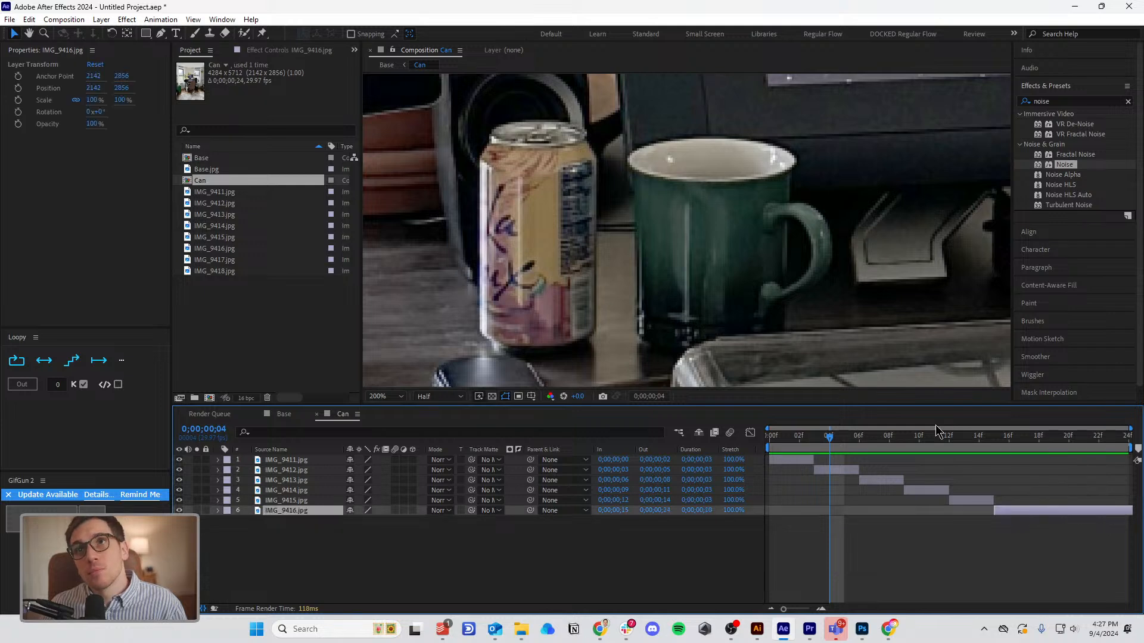
pyautogui.press('space')
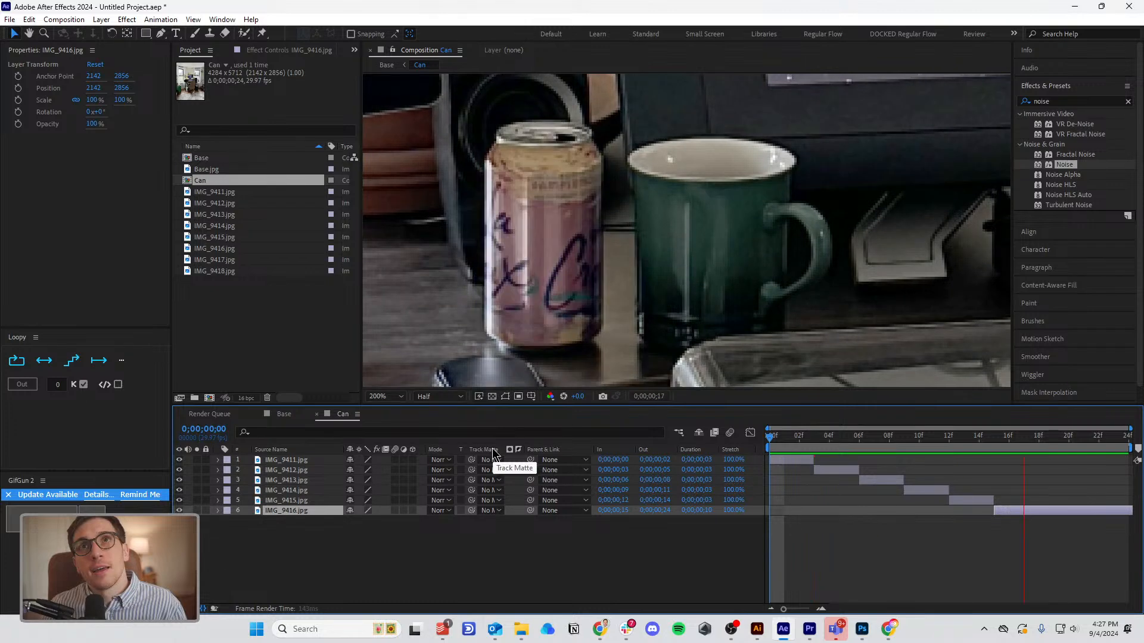
pyautogui.press('space')
# Trim IMG_9412.jpg to frames 7–8, IMG_9413.jpg to frame 9 and IMG_9414.jpg to frames 10–11, extend IMG_9411.jpg through frame 6, and play.
pyautogui.moveTo(814, 459)
pyautogui.mouseDown()
pyautogui.moveTo(794, 461)
pyautogui.moveTo(799, 474)
pyautogui.moveTo(811, 462)
pyautogui.moveTo(822, 469)
pyautogui.mouseUp()
pyautogui.click(871, 480)
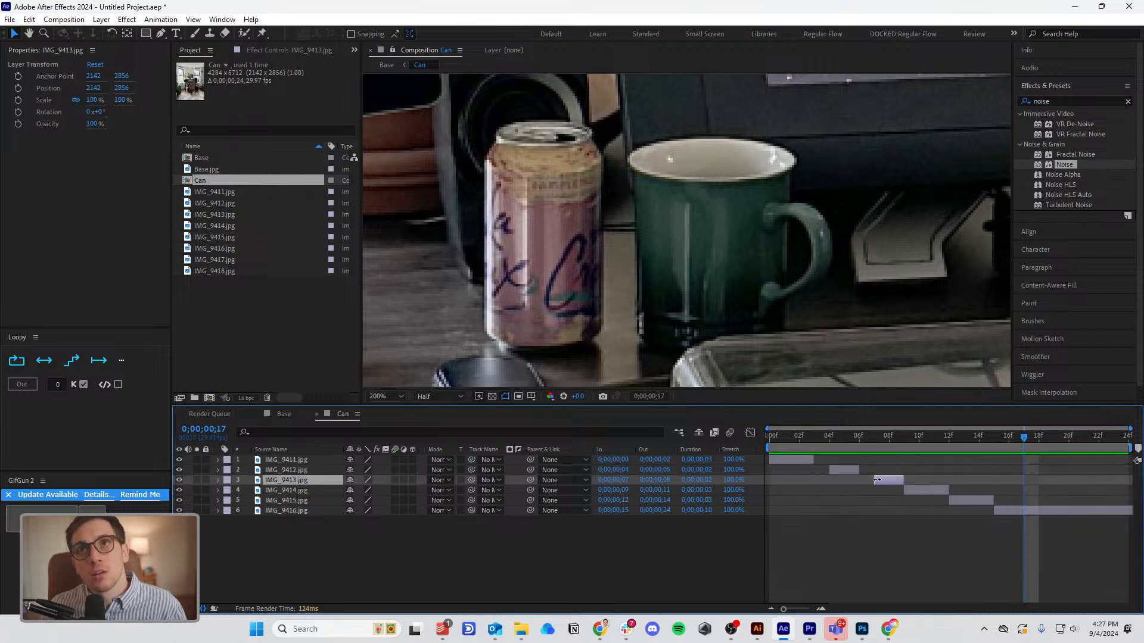
pyautogui.moveTo(894, 481)
pyautogui.mouseDown()
pyautogui.moveTo(863, 481)
pyautogui.moveTo(927, 494)
pyautogui.moveTo(886, 480)
pyautogui.mouseUp()
pyautogui.click(904, 492)
pyautogui.click(848, 476)
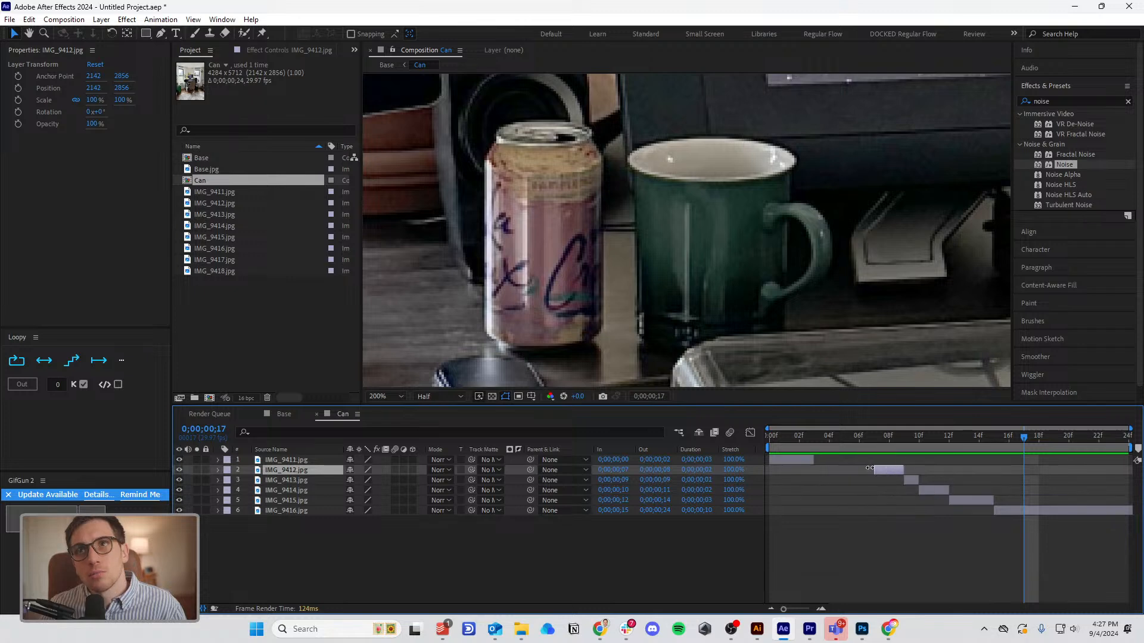
pyautogui.moveTo(812, 460); pyautogui.dragTo(587, 448)
pyautogui.press('space')
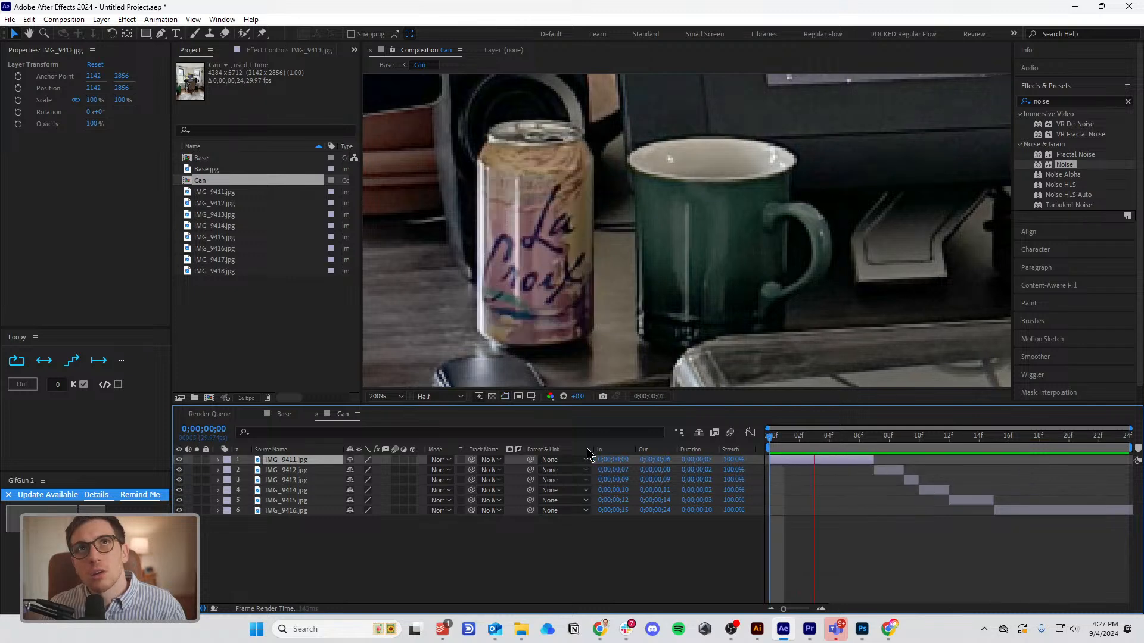
# Retime IMG_9411.jpg to frames 0–4, IMG_9412.jpg to frames 5–7 and IMG_9413.jpg to frames 8–9, and preview the rotation.
pyautogui.moveTo(873, 461); pyautogui.dragTo(895, 482)
pyautogui.click(784, 438)
pyautogui.press('space')
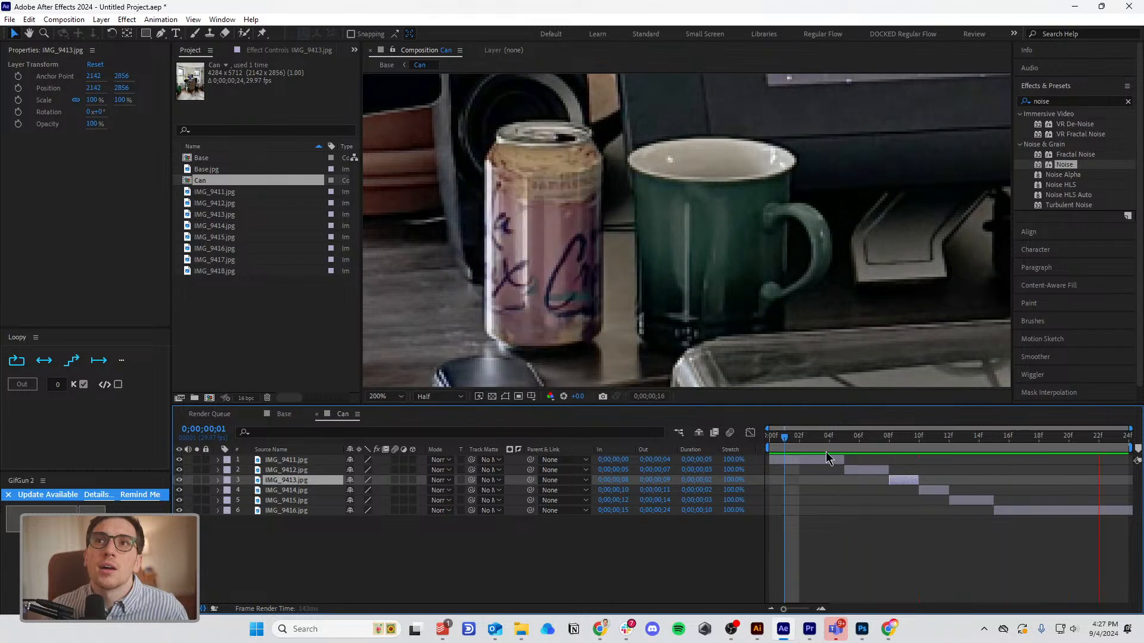
pyautogui.press('space')
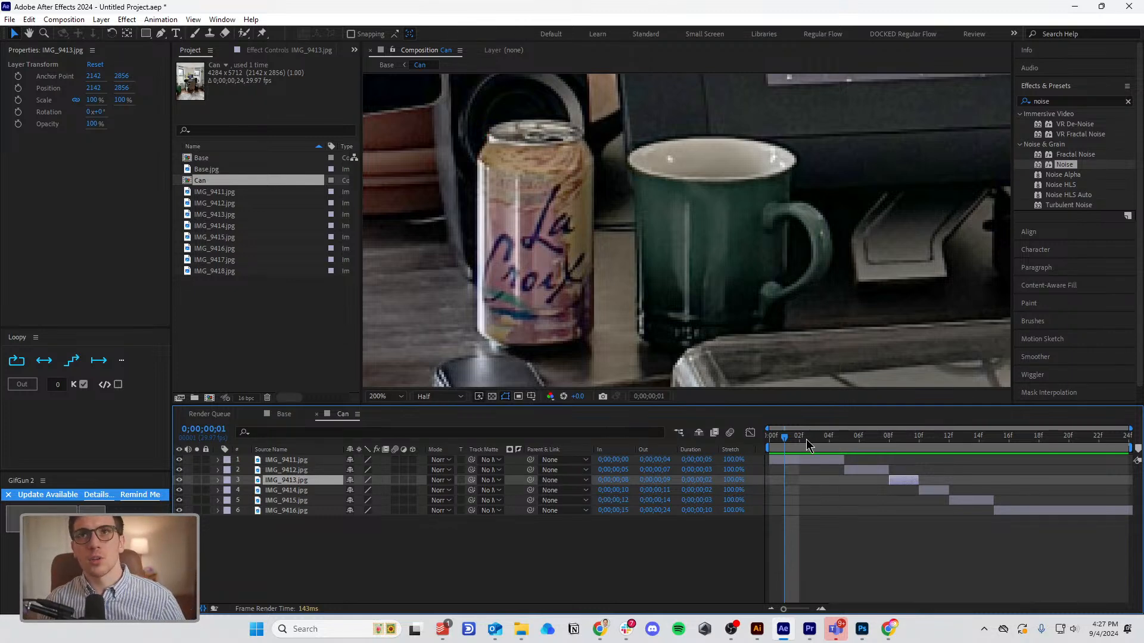
pyautogui.press('space')
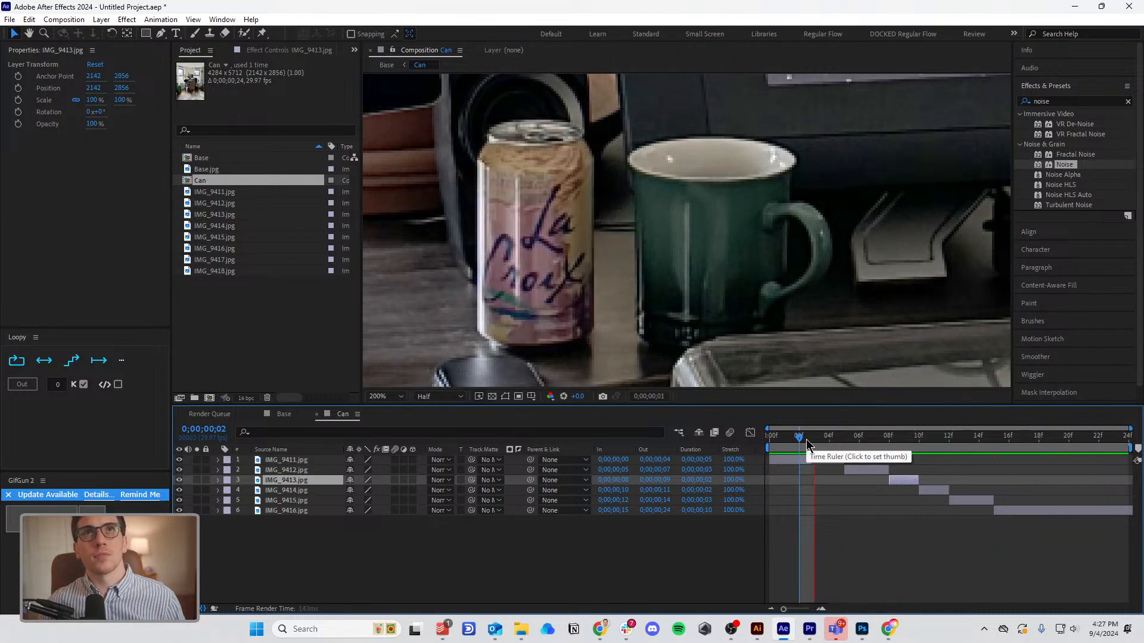
pyautogui.click(860, 513)
pyautogui.click(828, 445)
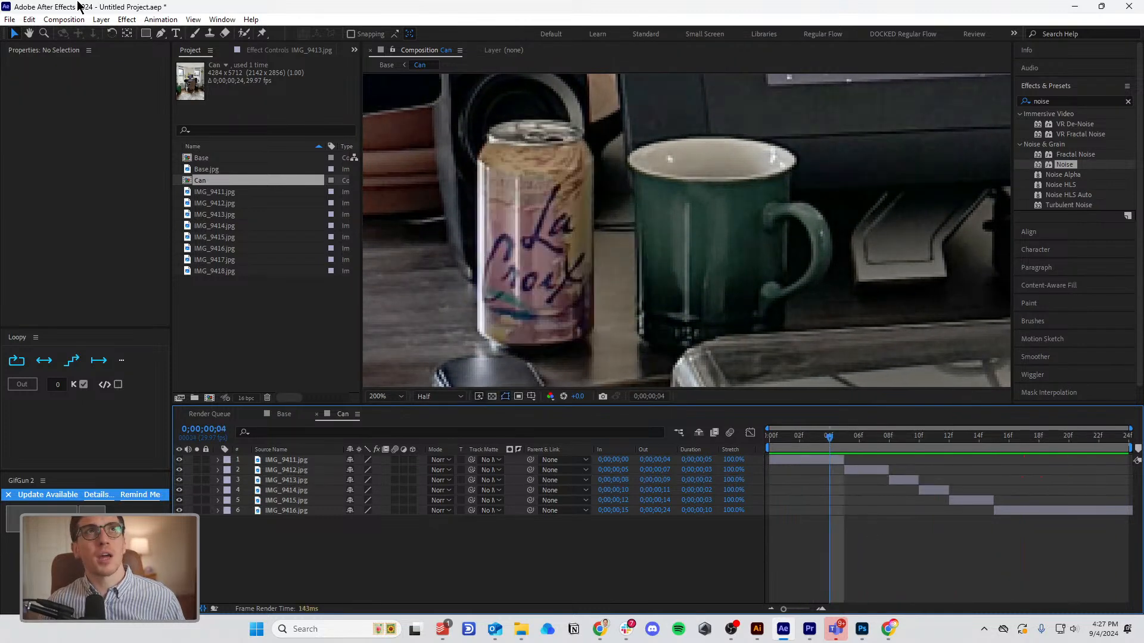
# Add an adjustment layer above the image sequence and apply the Directional Blur effect to it.
pyautogui.click(99, 24)
pyautogui.moveTo(119, 31)
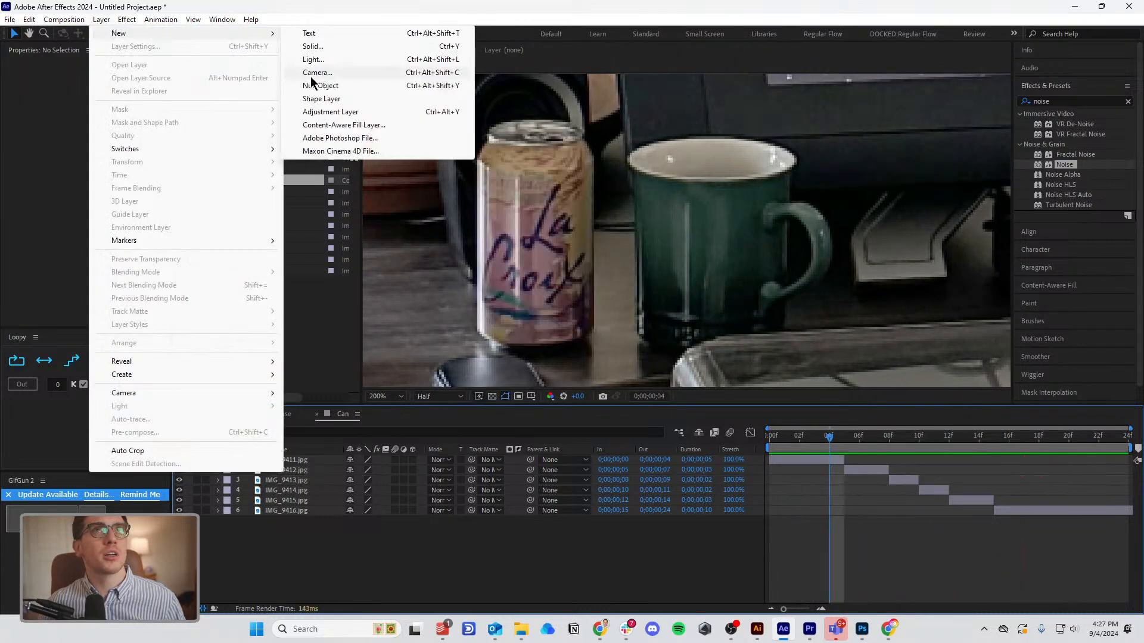
pyautogui.click(345, 113)
pyautogui.doubleClick(1053, 100)
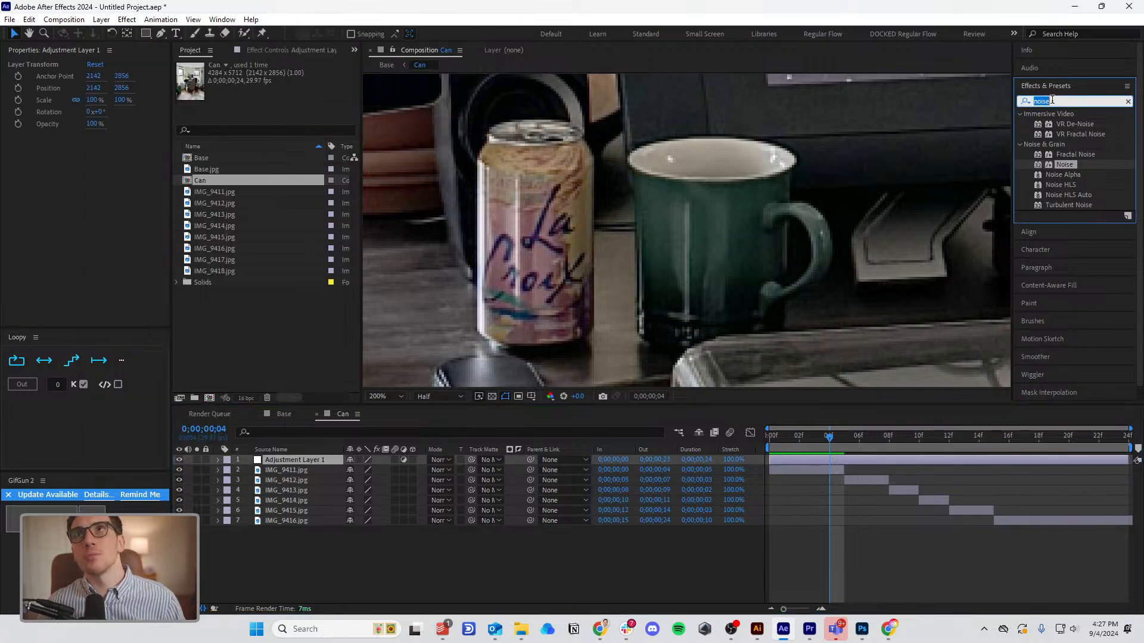
pyautogui.write('dire')
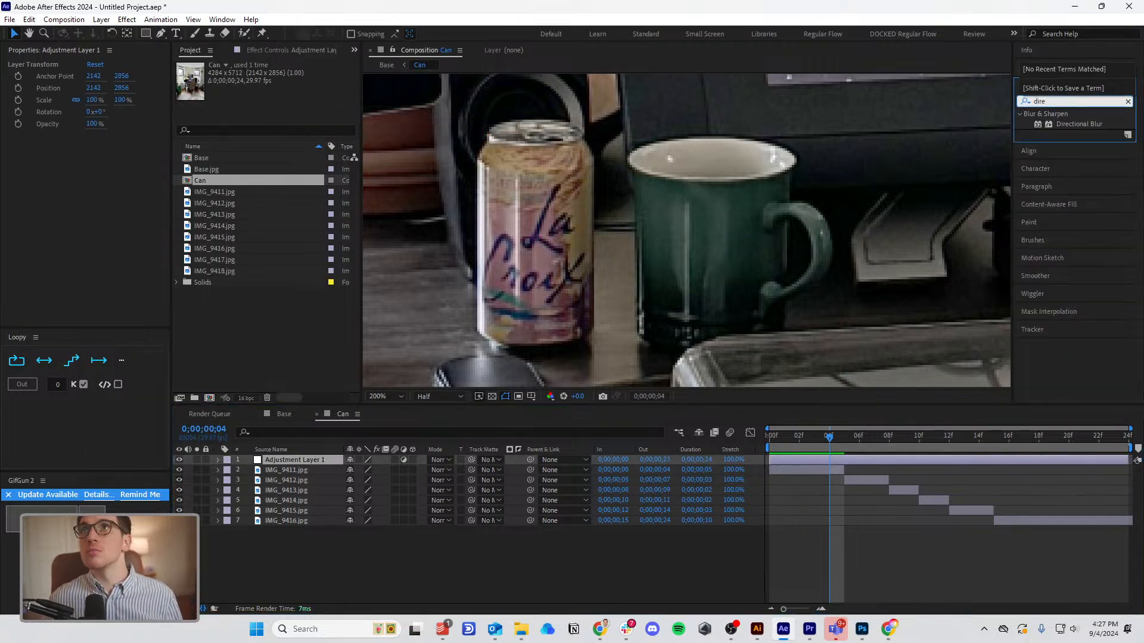
pyautogui.click(1063, 127)
pyautogui.moveTo(1063, 121); pyautogui.dragTo(824, 460)
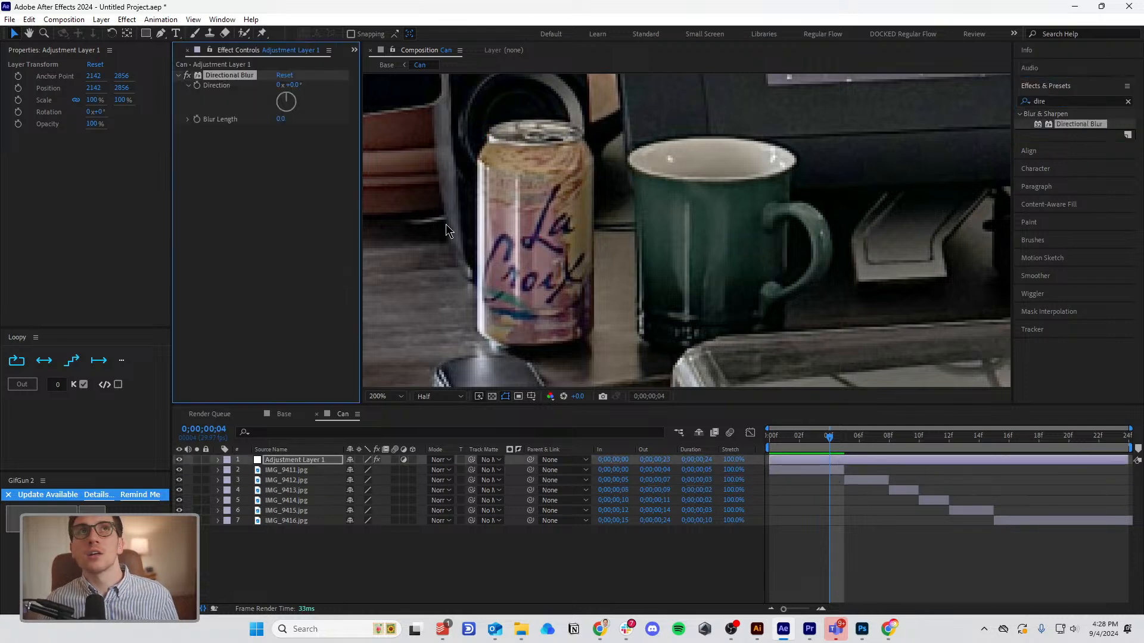
# Set the Directional Blur's direction to 90° and its blur length to about 13.
pyautogui.click(296, 85)
pyautogui.write('90')
pyautogui.press('Return')
pyautogui.moveTo(279, 119); pyautogui.dragTo(366, 130)
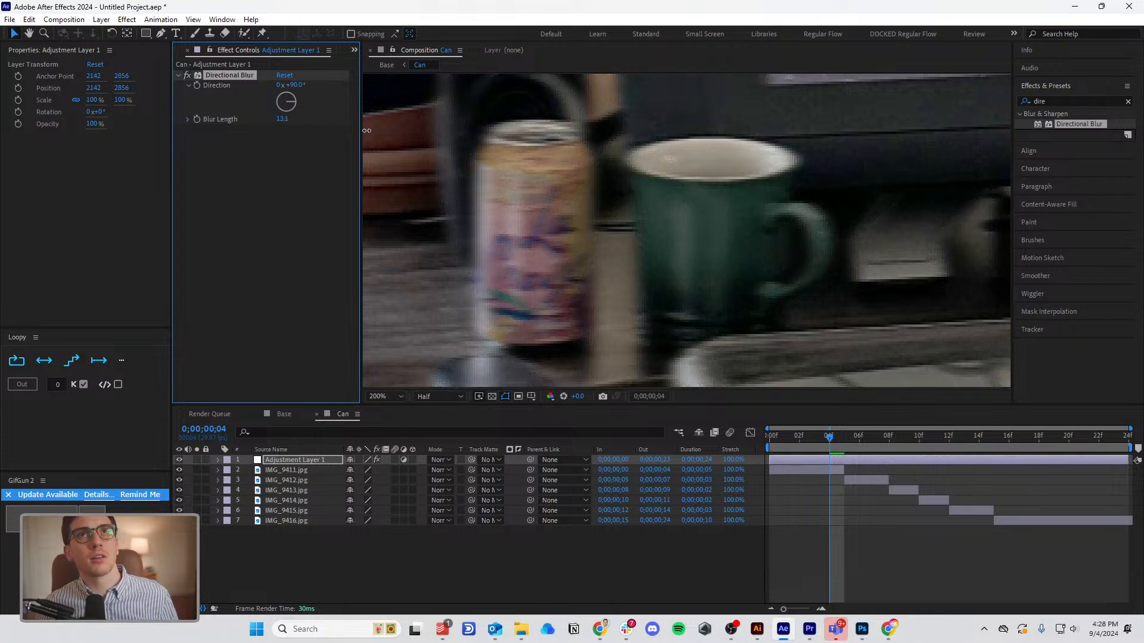
# Draw an elliptical mask over the can's body on the adjustment layer and set its feather to 39 pixels.
pyautogui.moveTo(146, 33); pyautogui.dragTo(185, 64)
pyautogui.moveTo(478, 150)
pyautogui.mouseDown()
pyautogui.moveTo(603, 325)
pyautogui.moveTo(595, 342)
pyautogui.mouseUp()
pyautogui.click(239, 481)
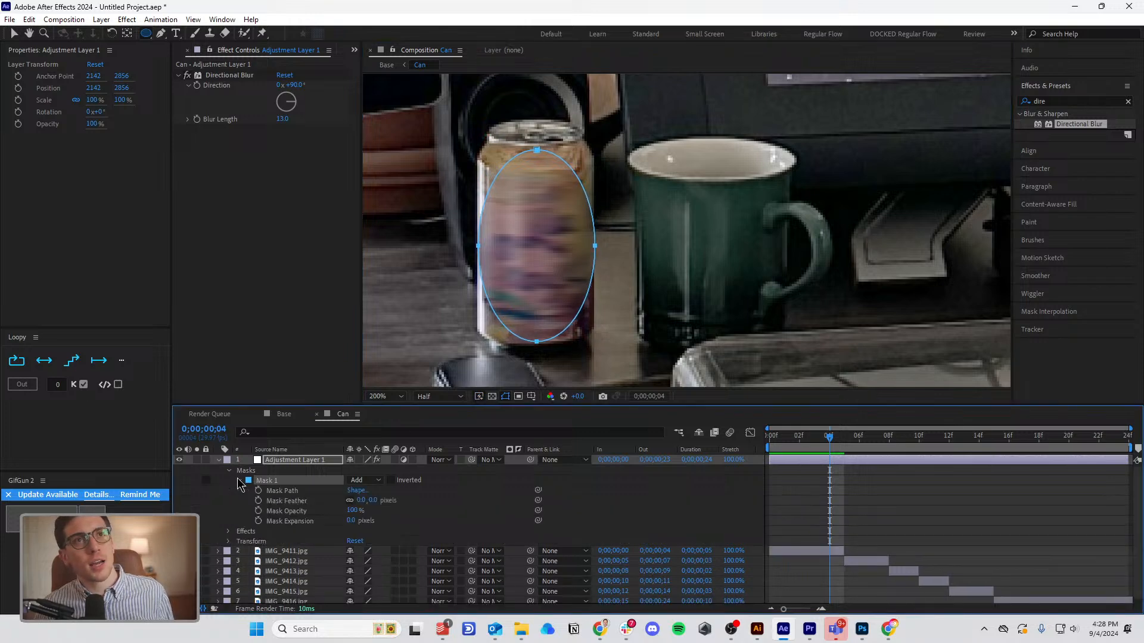
pyautogui.moveTo(361, 500); pyautogui.dragTo(425, 503)
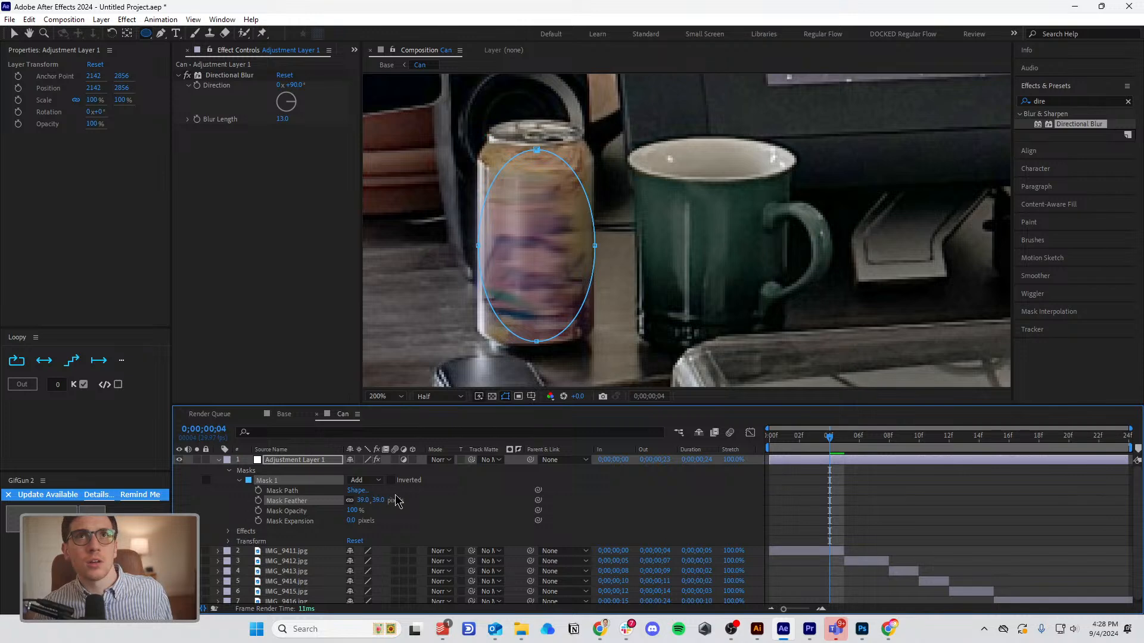
# Widen the mask's upper and lower curves so the ellipse follows the can's body more squarely.
pyautogui.click(13, 35)
pyautogui.click(559, 167)
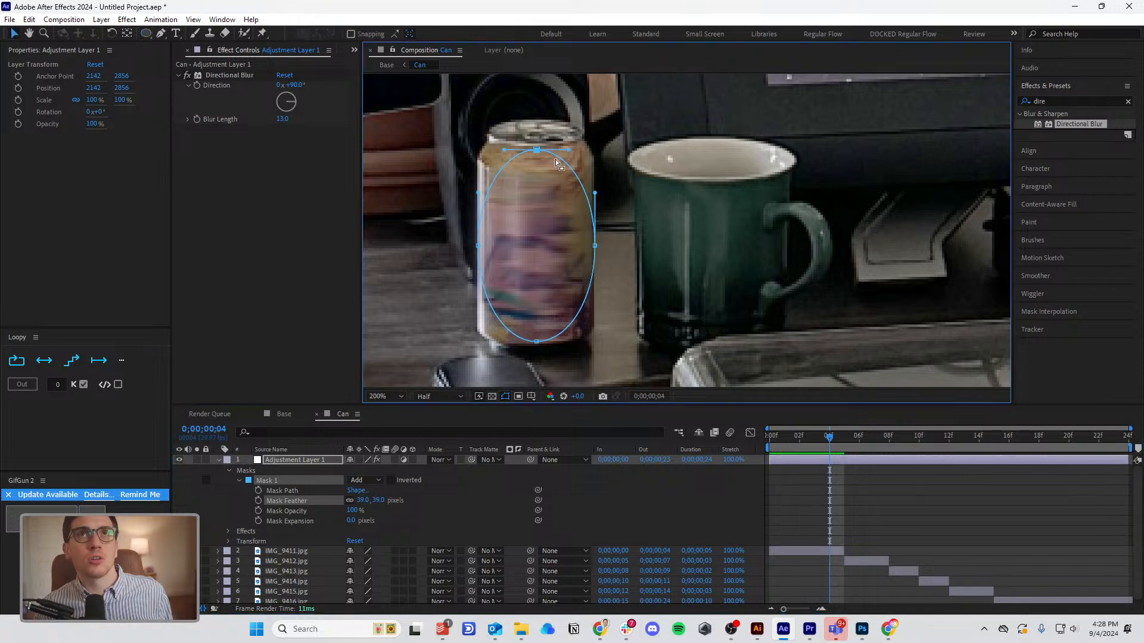
pyautogui.moveTo(570, 152); pyautogui.dragTo(593, 150)
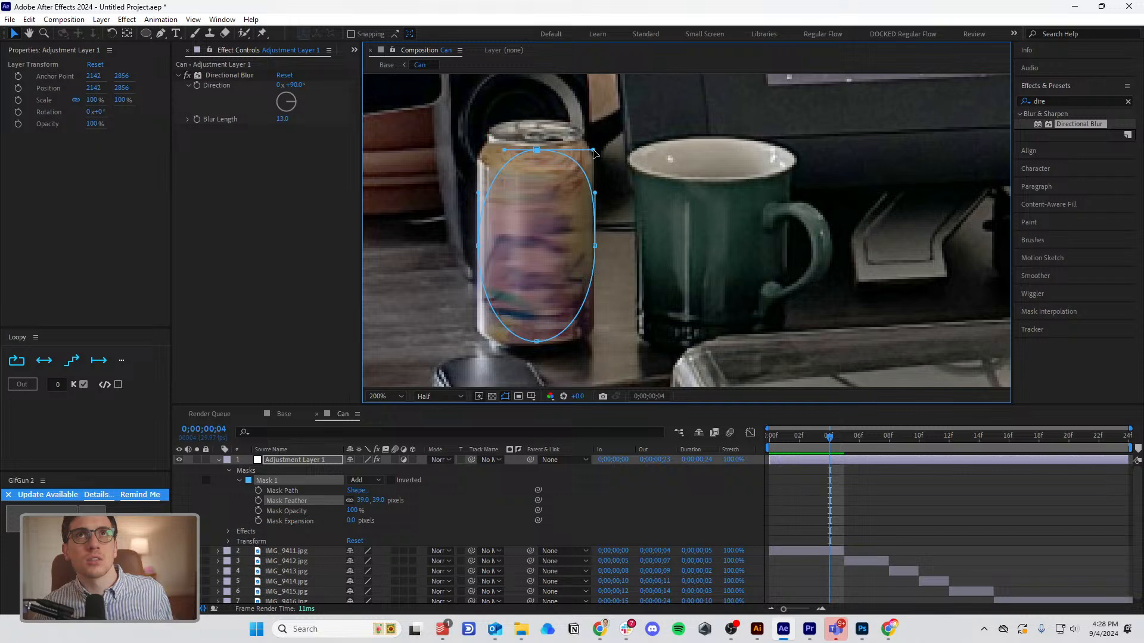
pyautogui.moveTo(502, 313); pyautogui.dragTo(571, 354)
pyautogui.moveTo(503, 343); pyautogui.dragTo(481, 340)
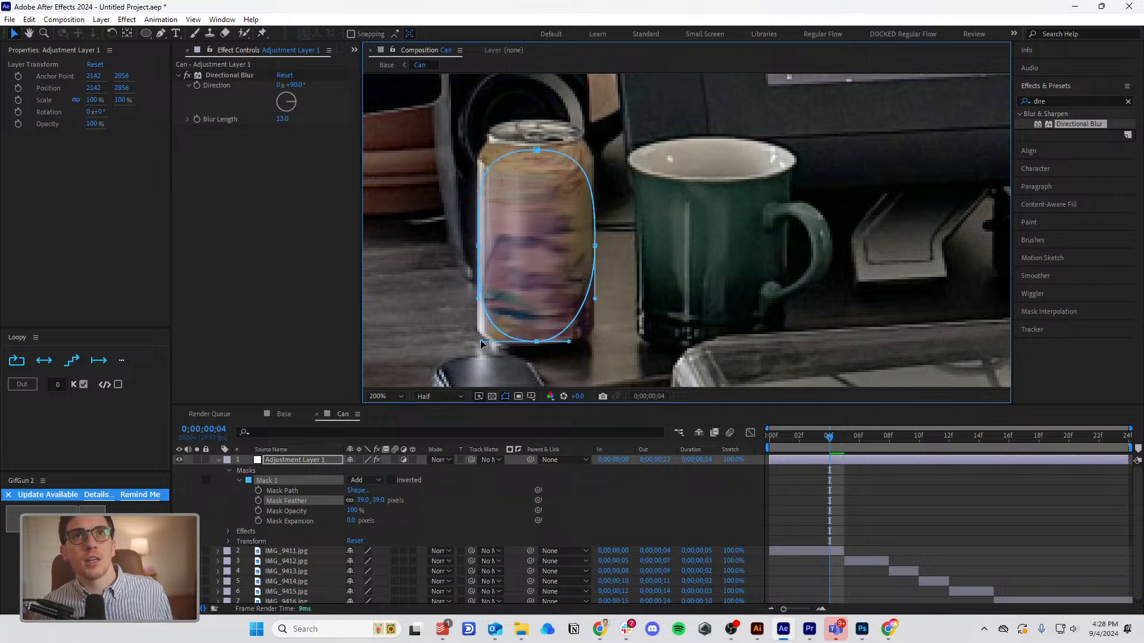
pyautogui.moveTo(570, 342); pyautogui.dragTo(586, 342)
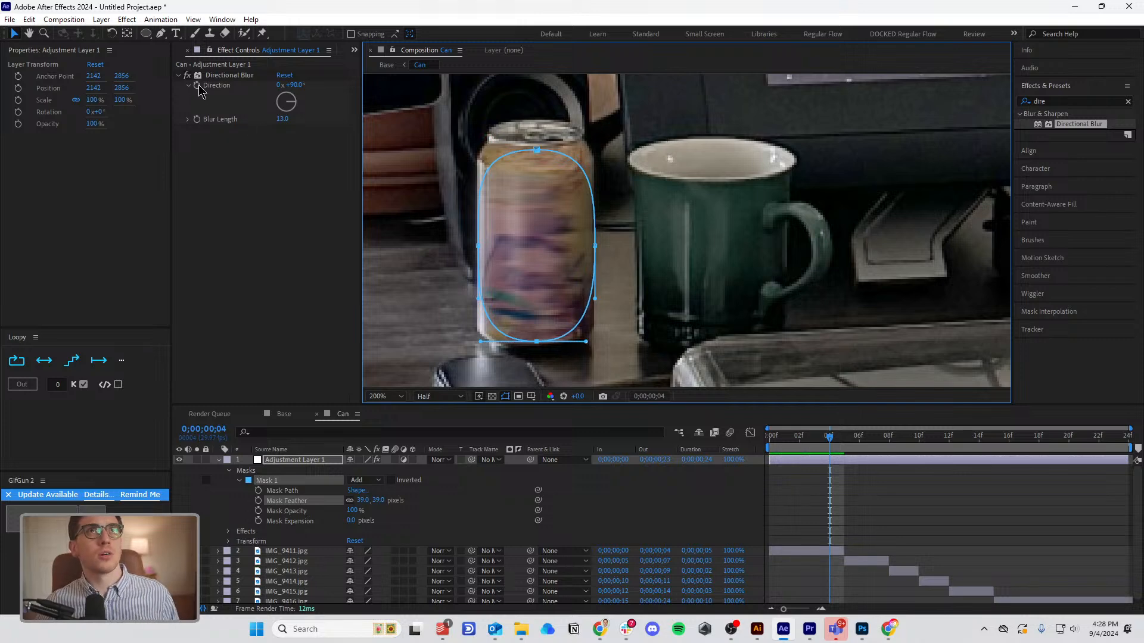
# Keyframe the adjustment layer's Blur Length at 0 on frame 4, 13 on frame 5 and 0 on frame 15.
pyautogui.click(200, 123)
pyautogui.moveTo(834, 444); pyautogui.dragTo(844, 480)
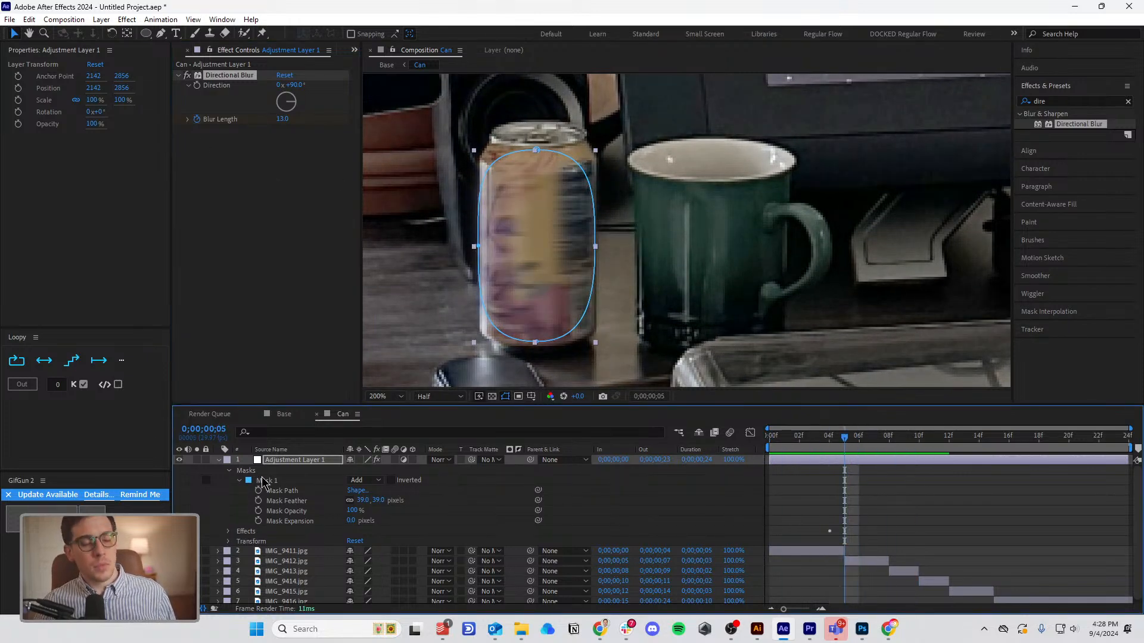
pyautogui.press('u')
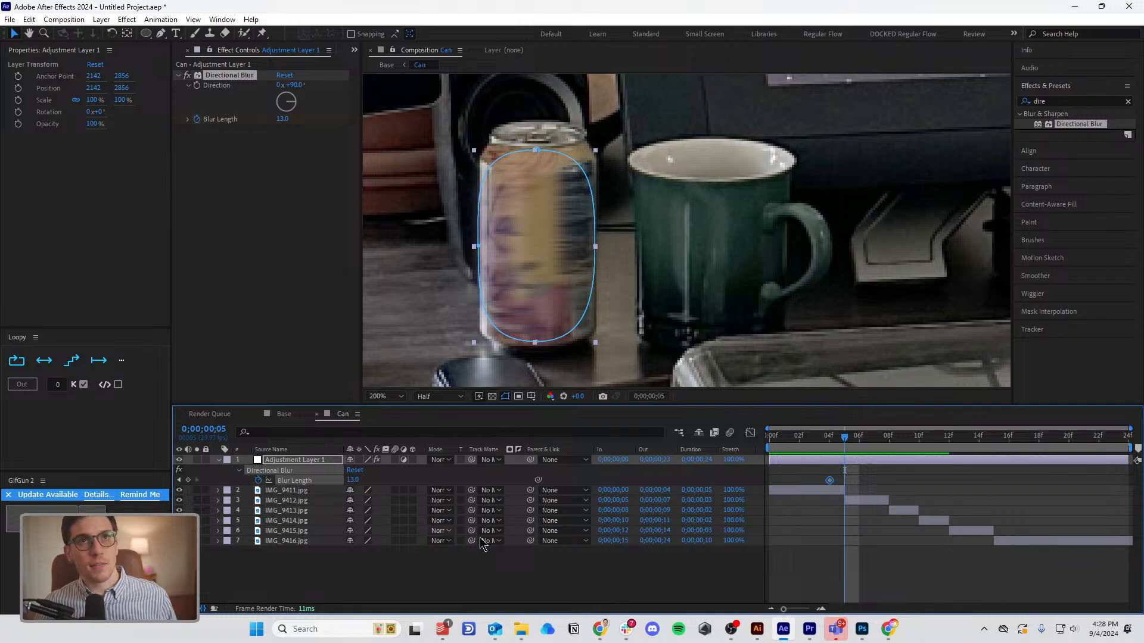
pyautogui.click(179, 481)
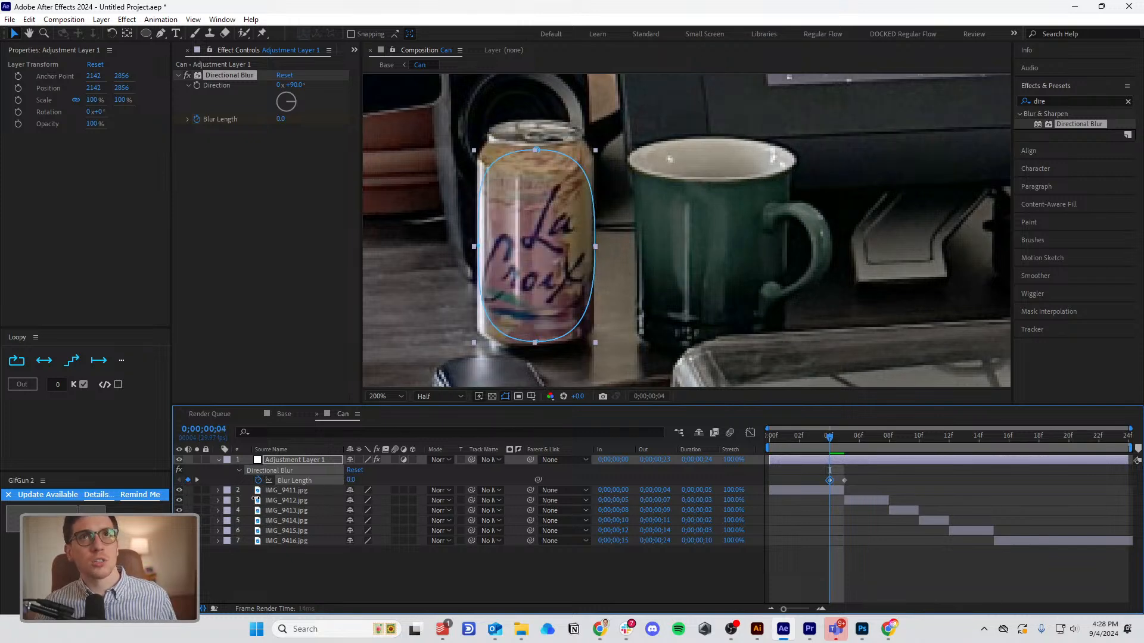
pyautogui.moveTo(834, 442); pyautogui.dragTo(1002, 470)
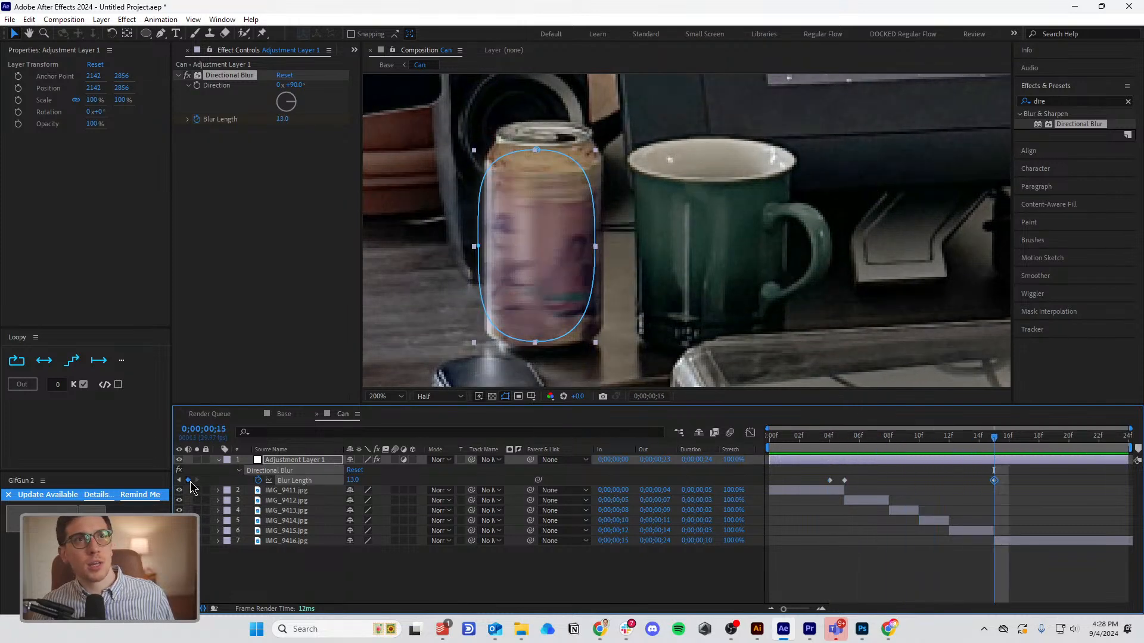
pyautogui.moveTo(353, 480); pyautogui.dragTo(334, 480)
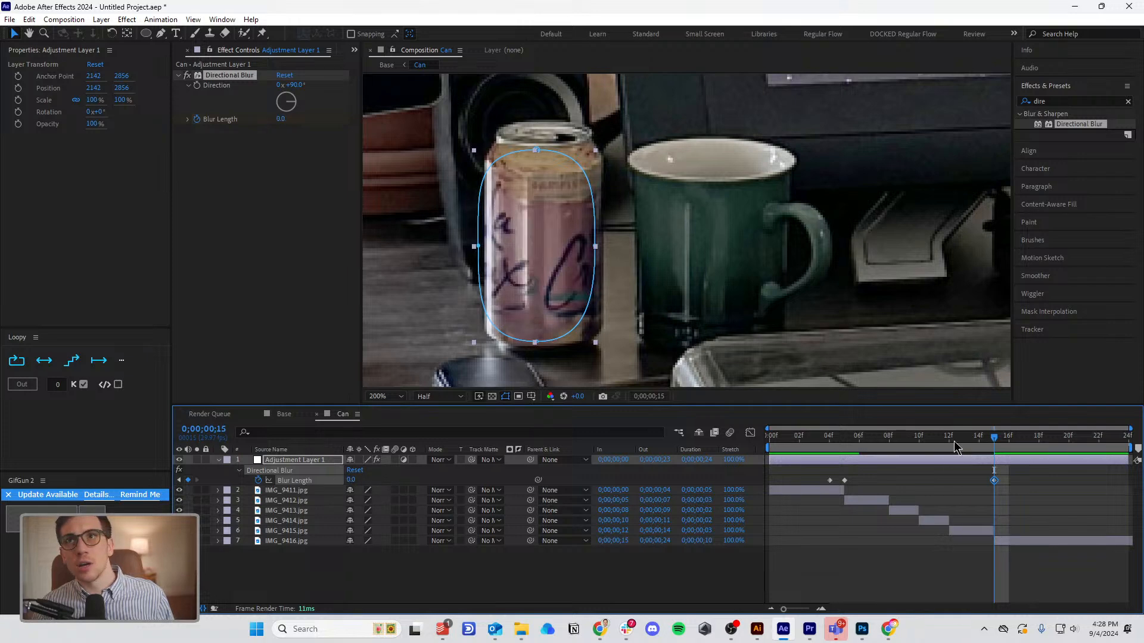
# Copy the frame 5 Blur Length keyframe to frame 12 and lower the copy's value to about 10.
pyautogui.click(949, 448)
pyautogui.click(844, 480)
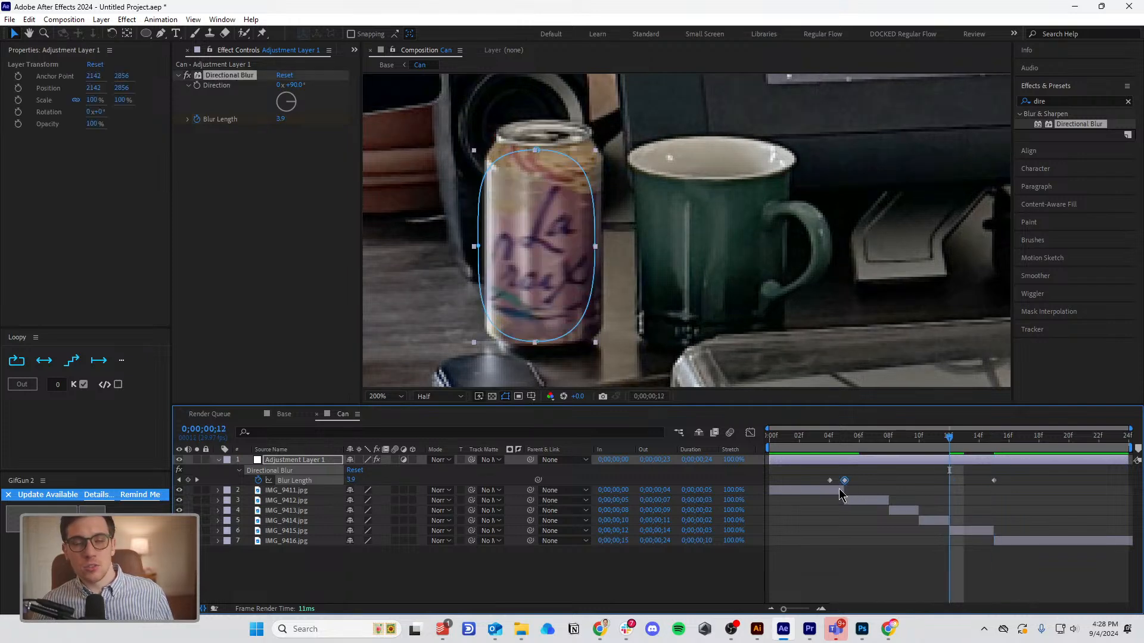
pyautogui.hotkey('ctrl', 'c')
pyautogui.hotkey('ctrl', 'v')
pyautogui.moveTo(352, 480); pyautogui.dragTo(345, 489)
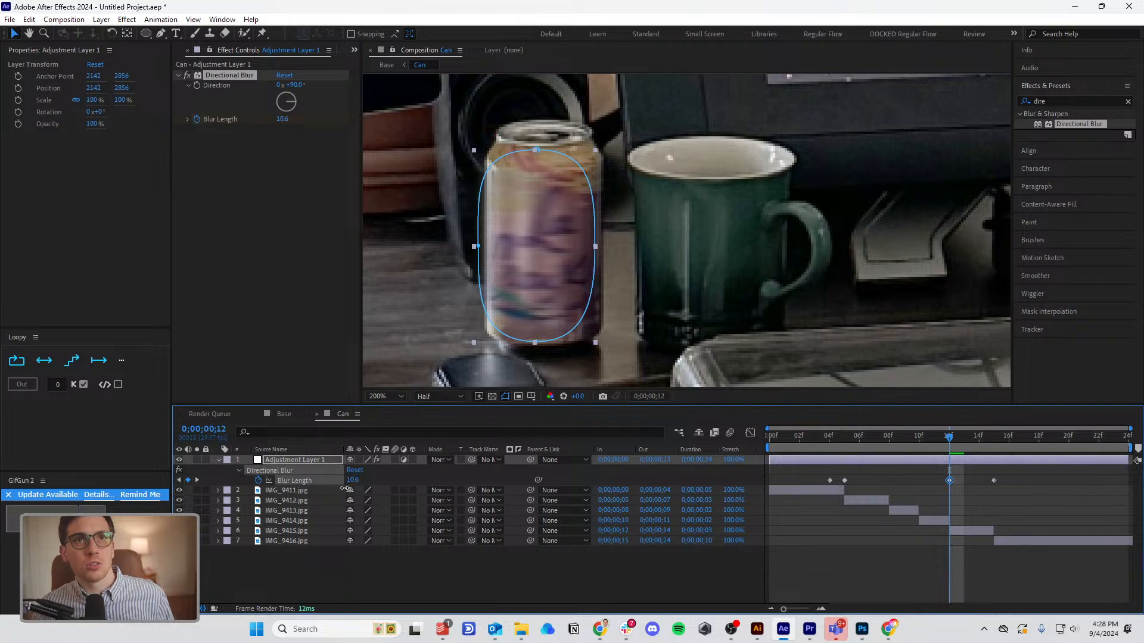
# Play and scrub through the Can composition to check the blur during the can's turn.
pyautogui.click(827, 440)
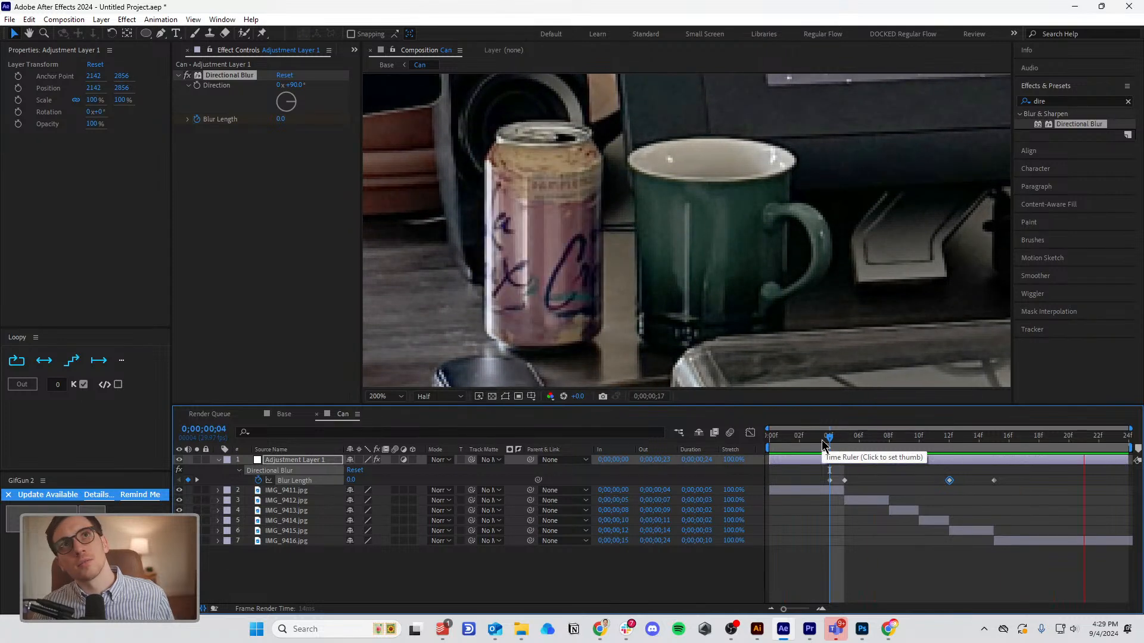
pyautogui.moveTo(823, 440); pyautogui.dragTo(687, 496)
pyautogui.moveTo(778, 508); pyautogui.dragTo(1099, 510)
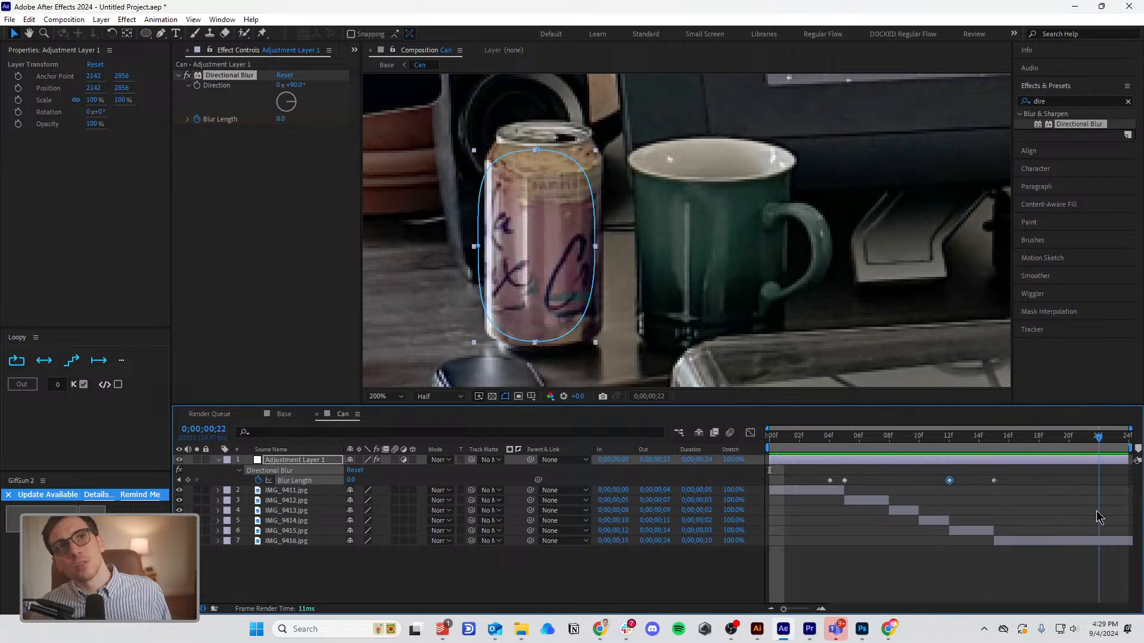
# Add IMG_9417.jpg below the other image layers in the Can composition and trim its start to frame 20.
pyautogui.click(288, 495)
pyautogui.click(291, 501)
pyautogui.click(301, 510)
pyautogui.click(307, 521)
pyautogui.click(303, 530)
pyautogui.click(301, 542)
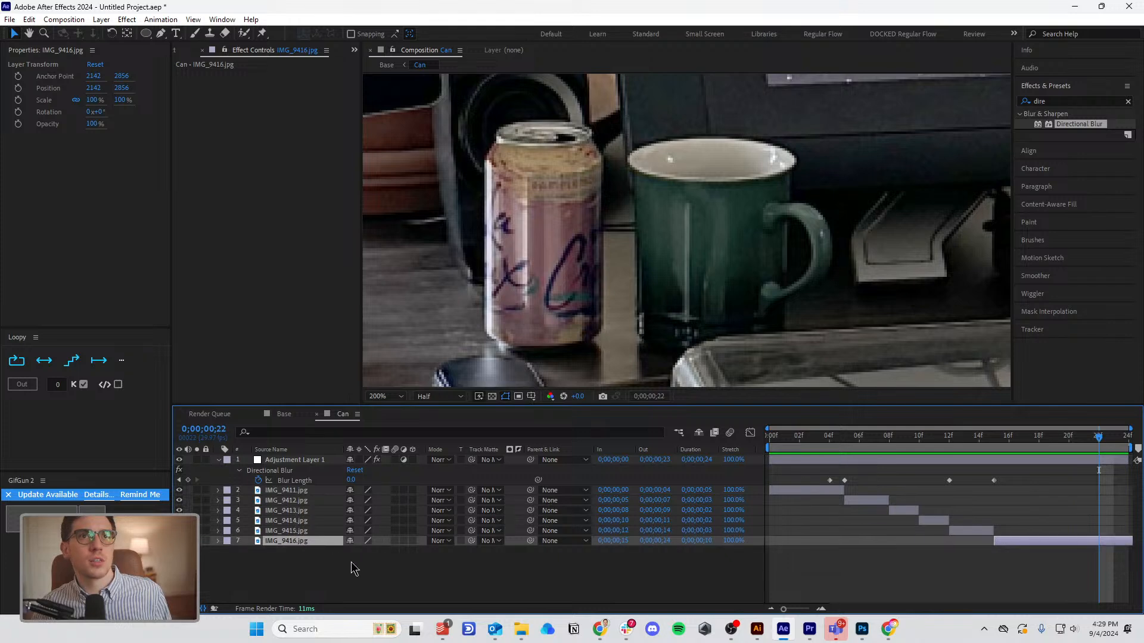
pyautogui.click(354, 50)
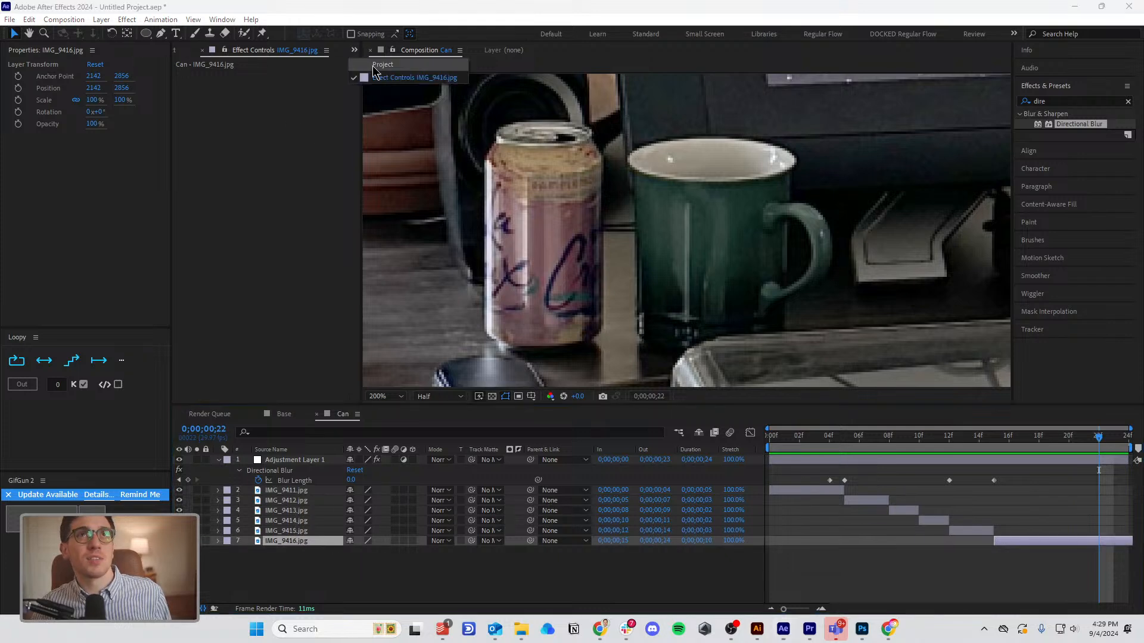
pyautogui.click(379, 68)
pyautogui.moveTo(229, 266); pyautogui.dragTo(536, 587)
pyautogui.moveTo(1092, 438); pyautogui.dragTo(1064, 457)
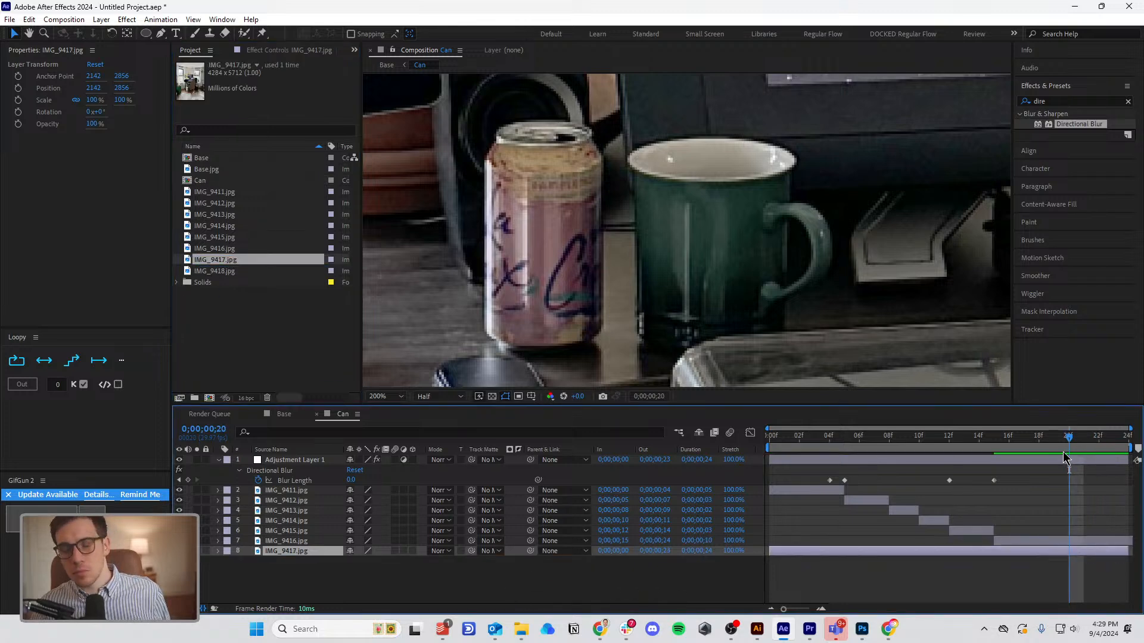
pyautogui.hotkey('alt', '[')
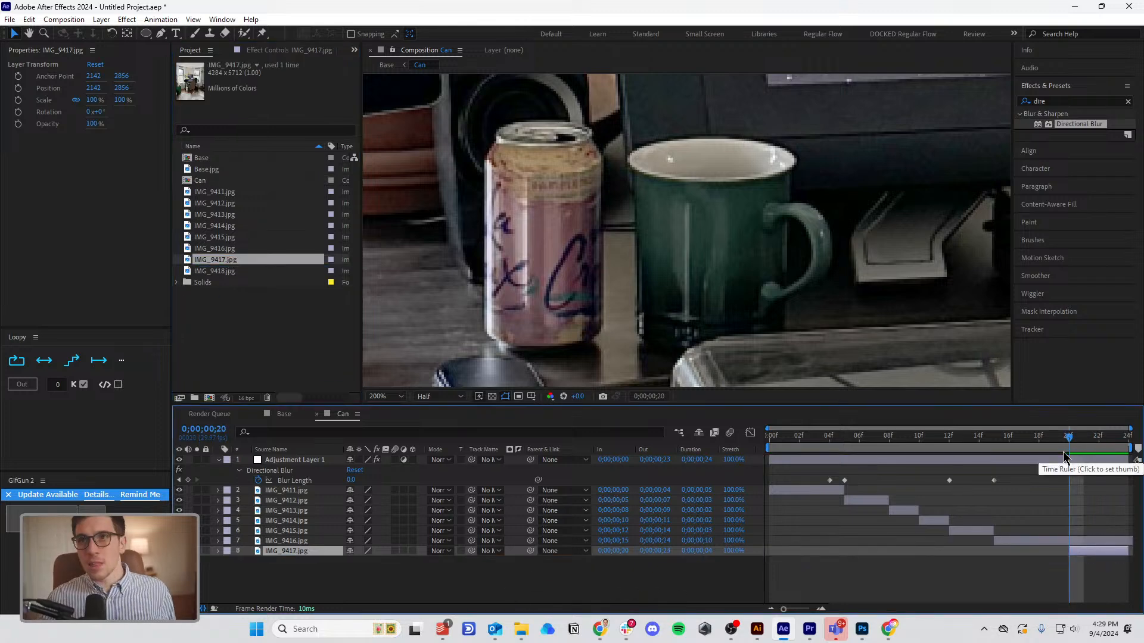
# Trim the end of the IMG_9416.jpg layer so it stops where IMG_9417.jpg begins.
pyautogui.click(1033, 542)
pyautogui.hotkey('alt', ']')
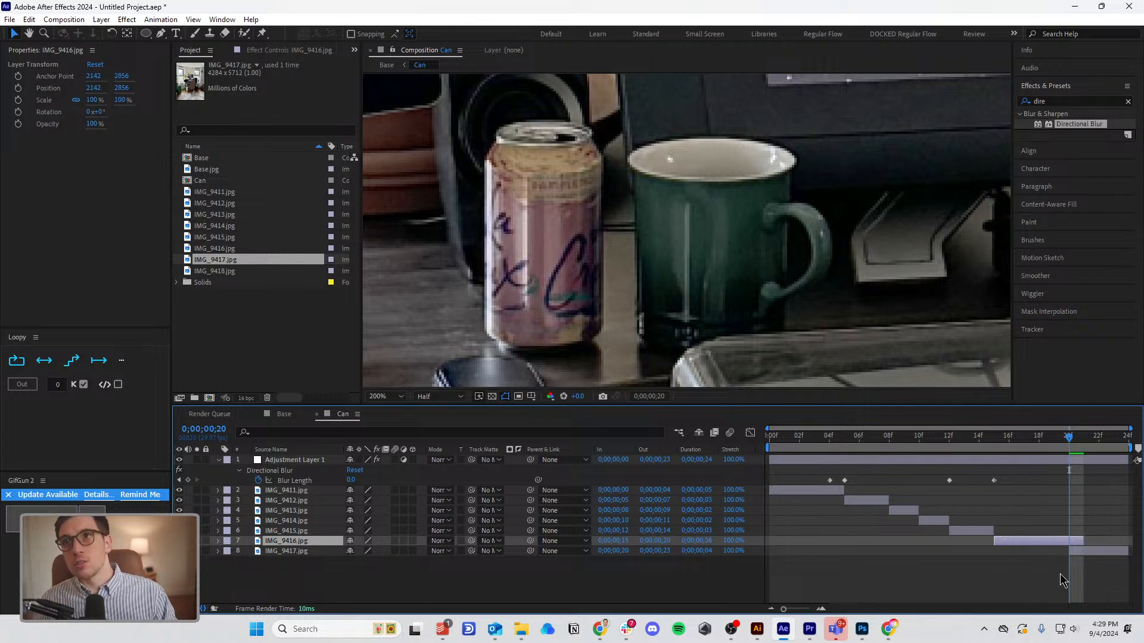
pyautogui.moveTo(1085, 545); pyautogui.dragTo(1071, 548)
# Preview the can animation in the Can composition and as a loop in the Base composition.
pyautogui.moveTo(1070, 447); pyautogui.dragTo(865, 458)
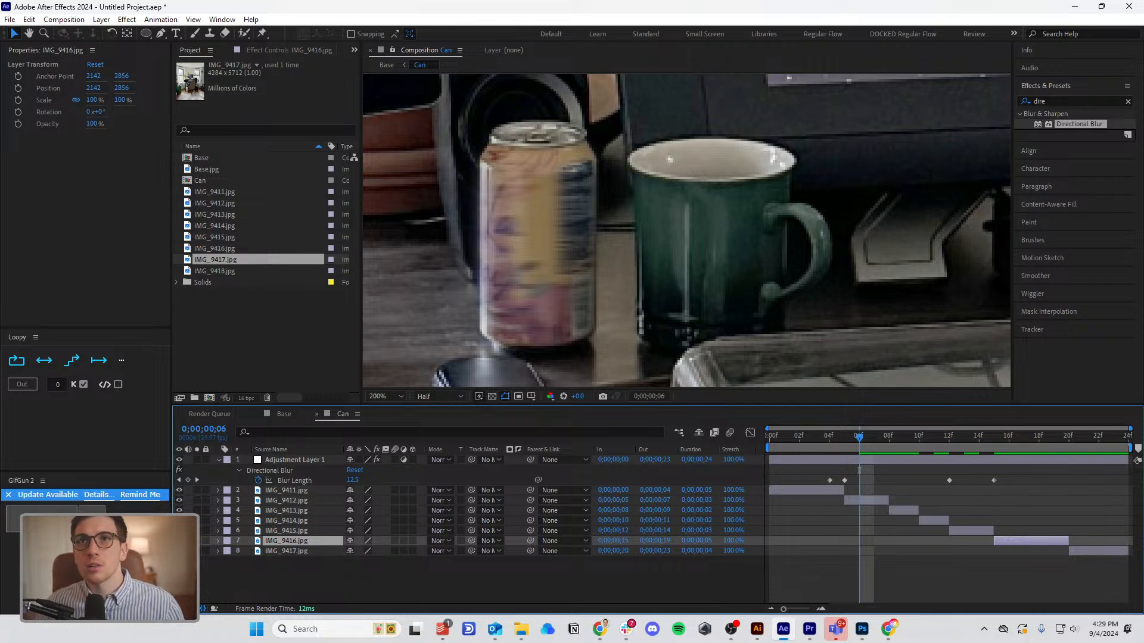
pyautogui.click(814, 447)
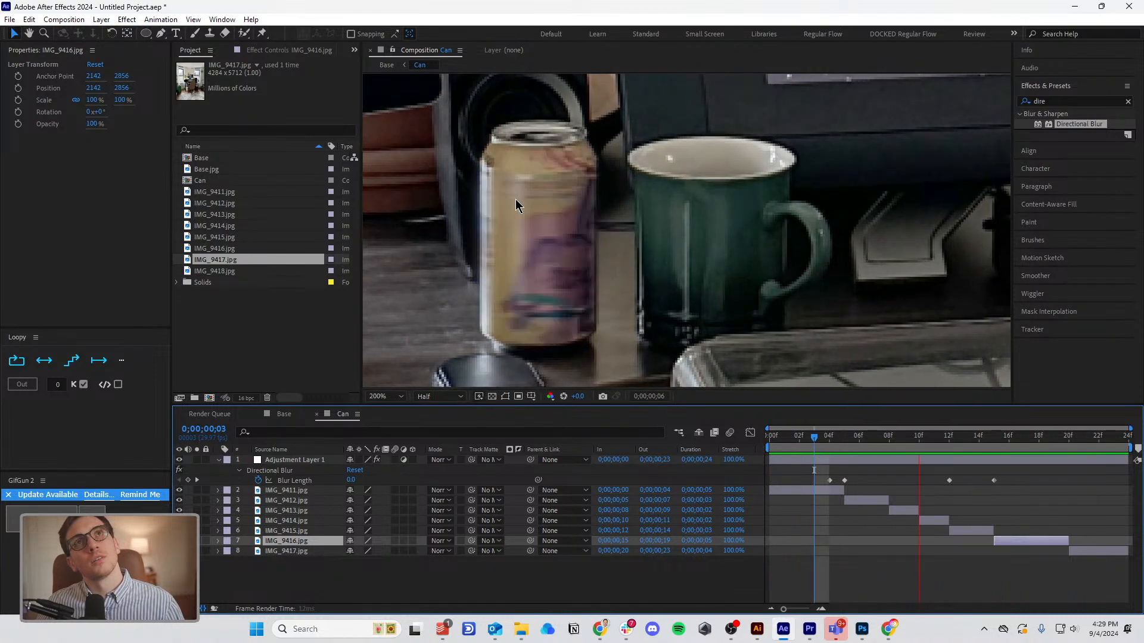
pyautogui.click(386, 66)
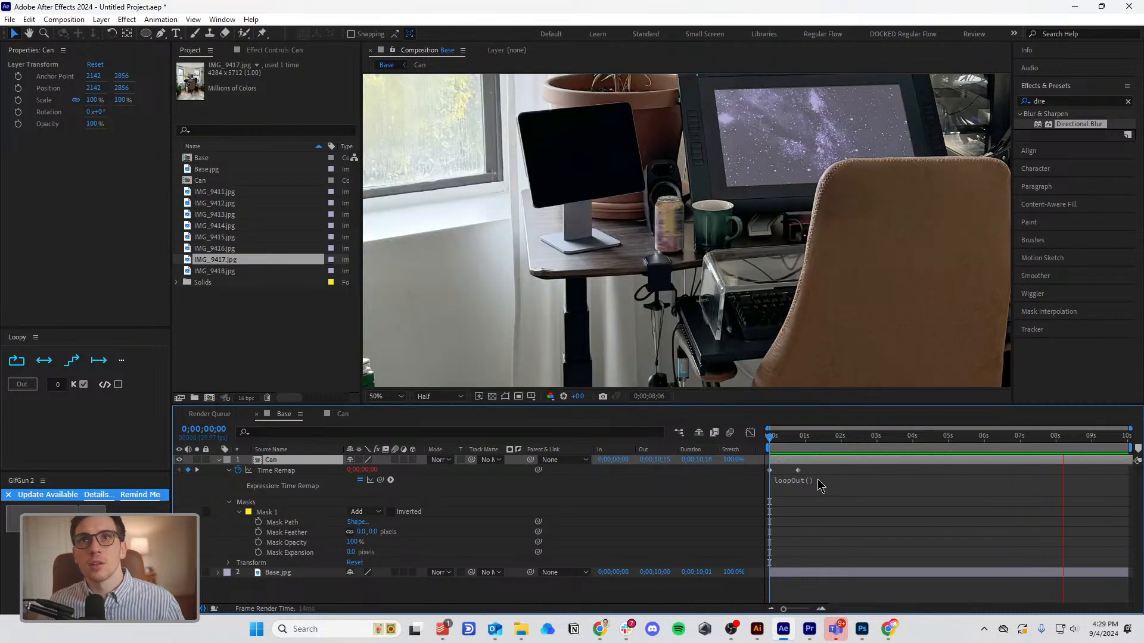
pyautogui.press('space')
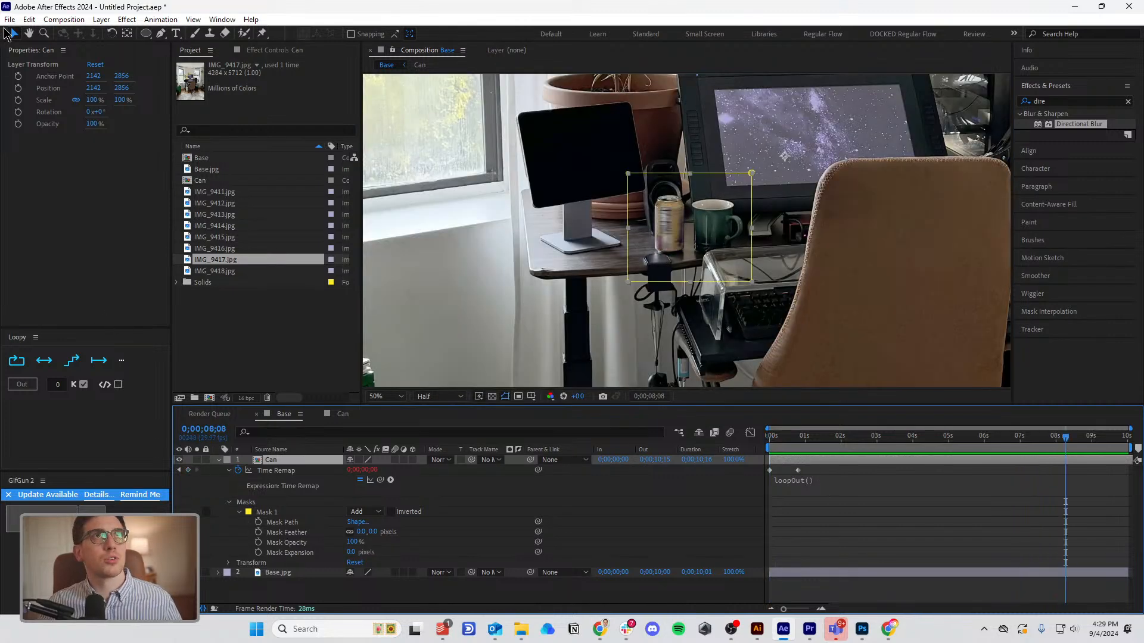
# Tighten Mask 1 on the Can layer by moving its left and bottom edges inward, and set its feather to 62 pixels.
pyautogui.press('.')
pyautogui.click(266, 513)
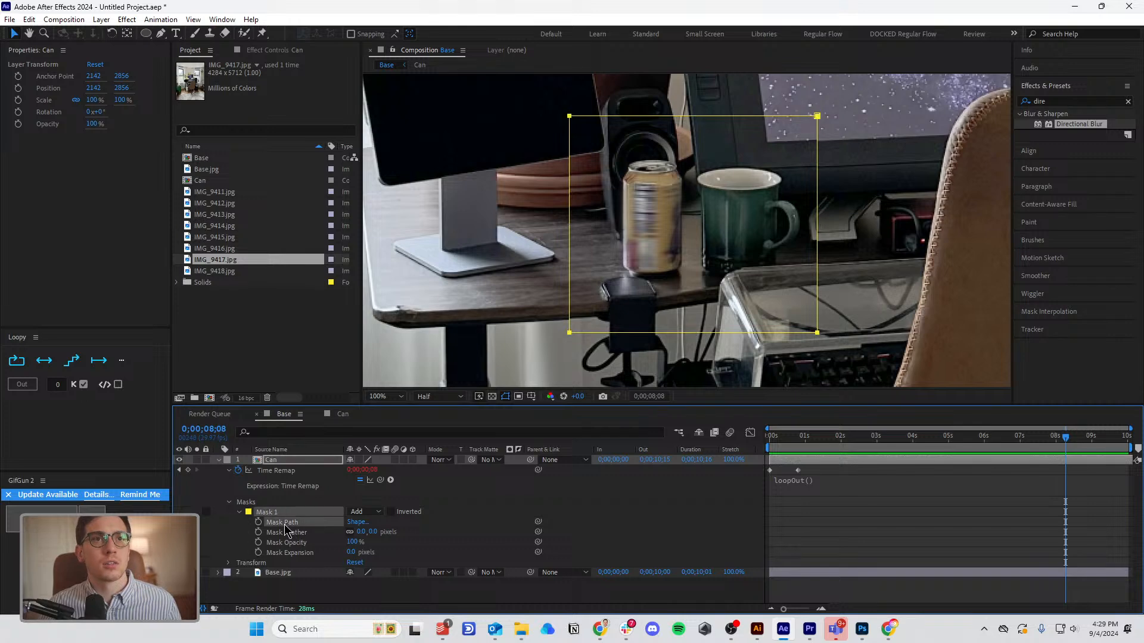
pyautogui.moveTo(573, 340); pyautogui.dragTo(617, 341)
pyautogui.moveTo(817, 332); pyautogui.dragTo(821, 303)
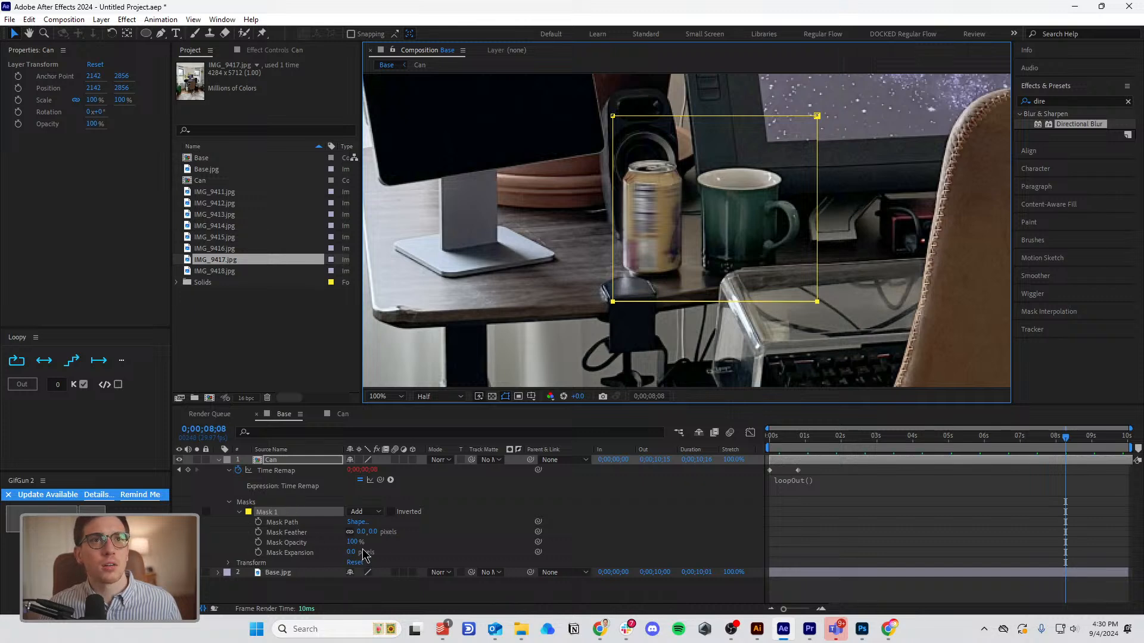
pyautogui.moveTo(362, 532); pyautogui.dragTo(392, 532)
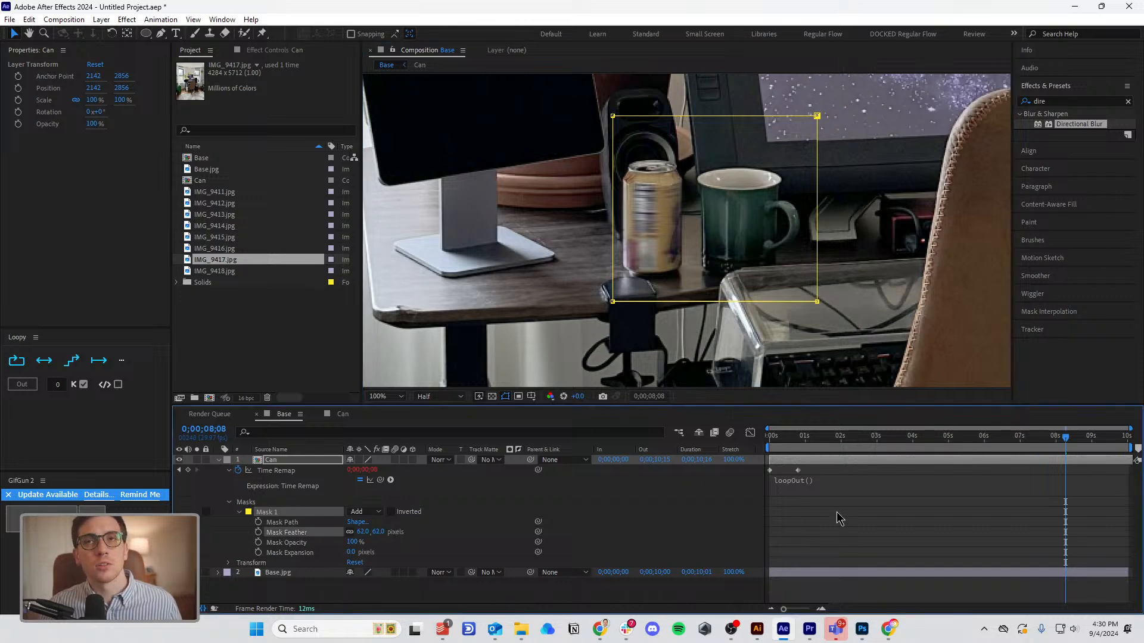
# Play the Base composition from the start and examine how the looping can blends into the whole room and up close.
pyautogui.click(742, 518)
pyautogui.press('Home')
pyautogui.press('space')
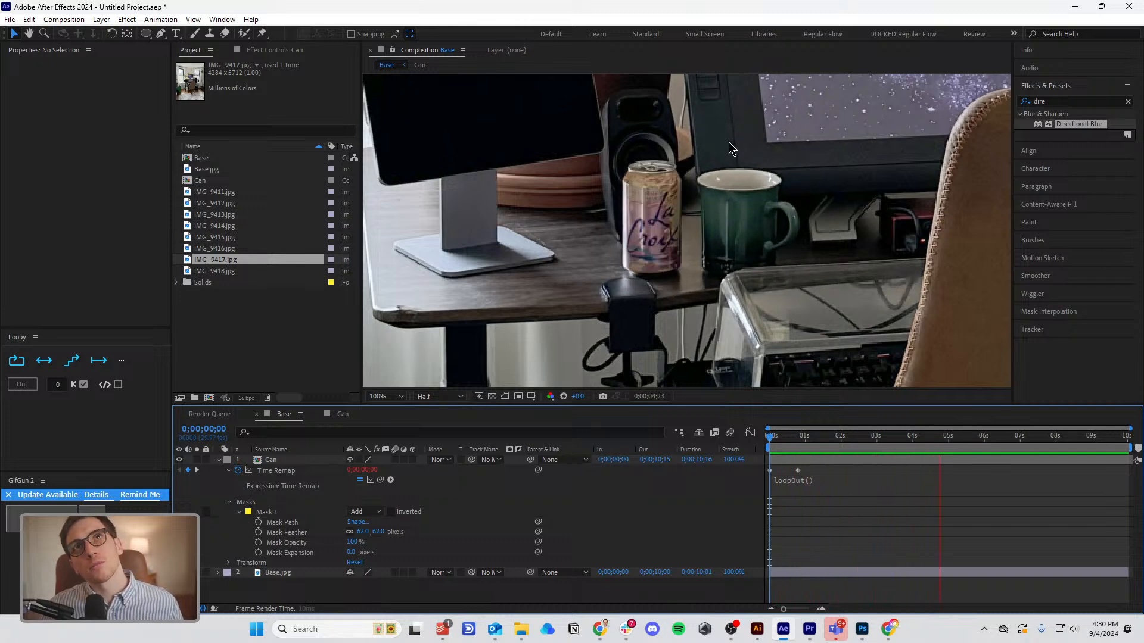
pyautogui.scroll(-3, 744, 169)
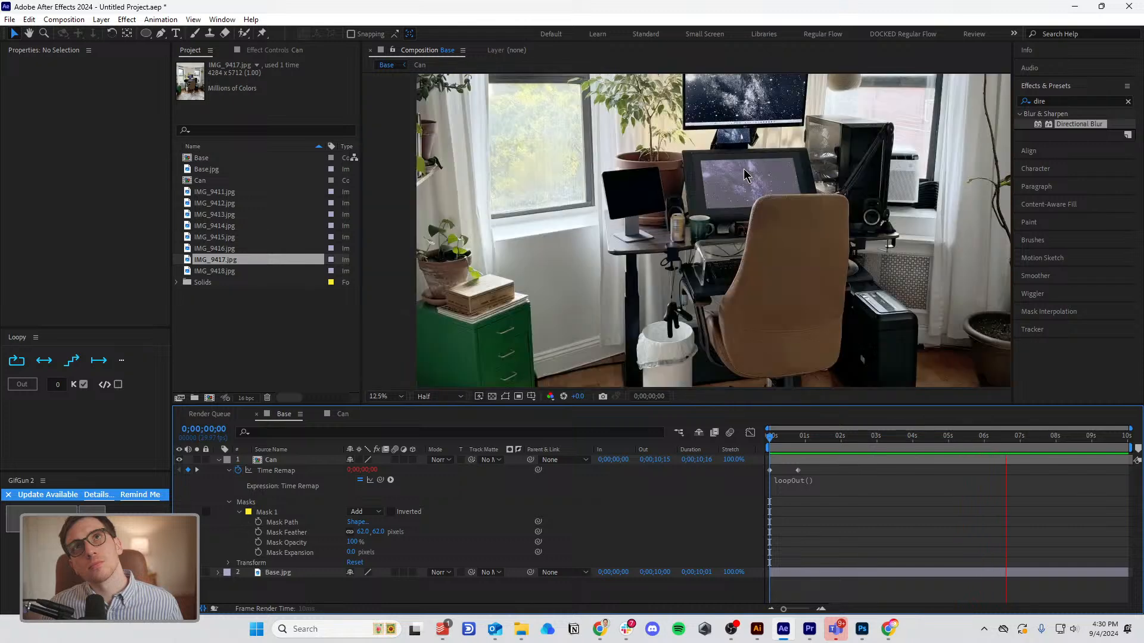
pyautogui.scroll(1, 744, 170)
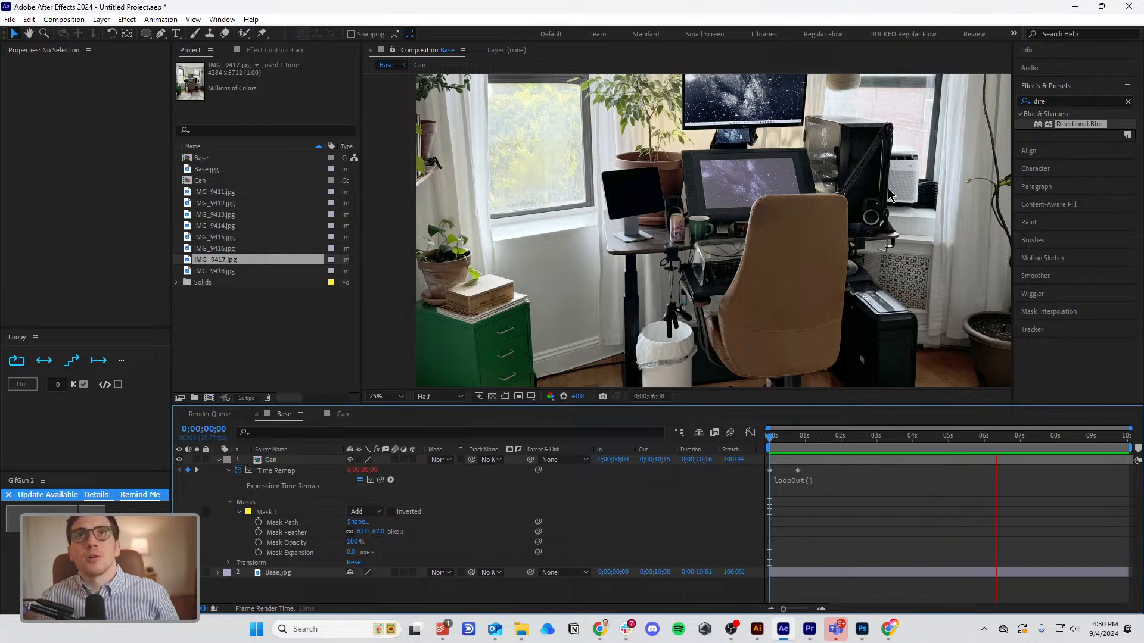
pyautogui.press(',')
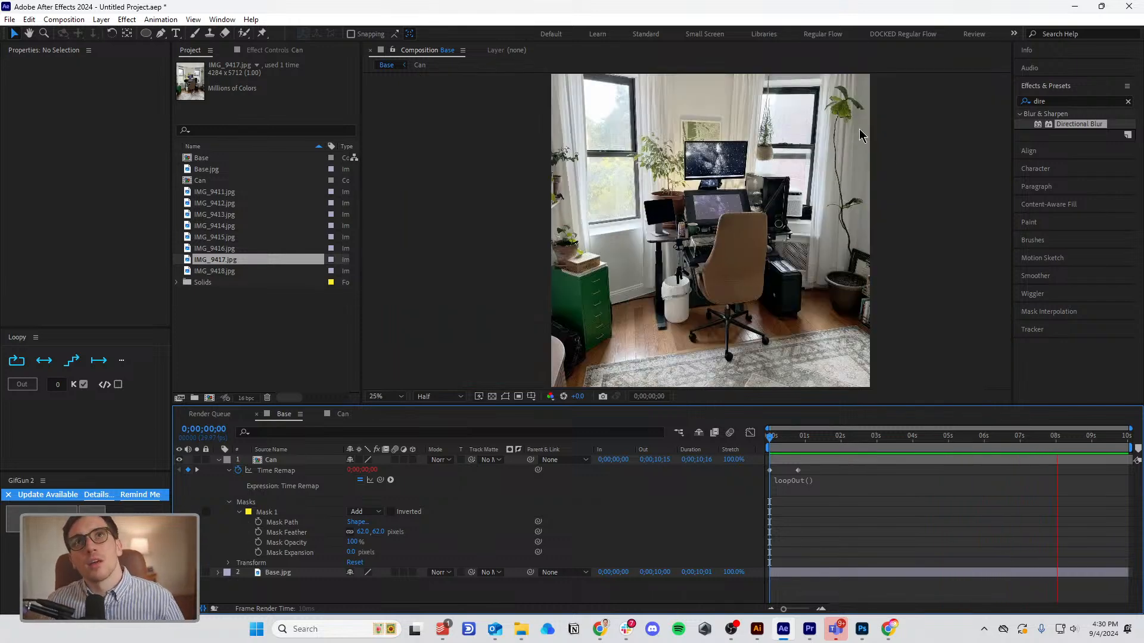
pyautogui.press('.')
pyautogui.press('.')
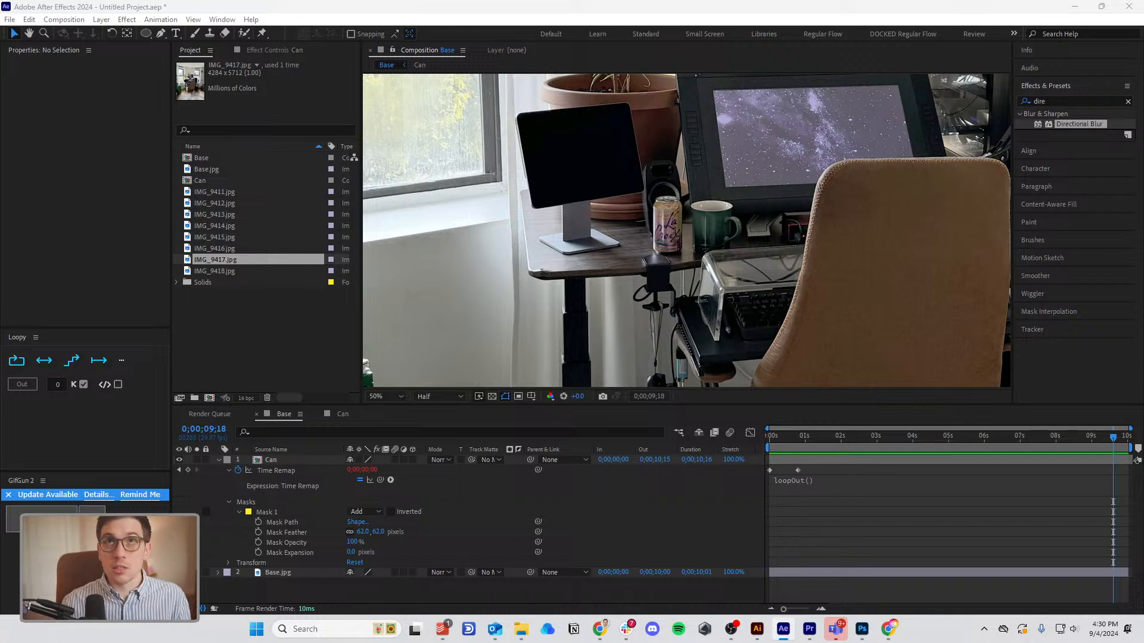
# Save the project as AnimatedDesk.aep and bring the green drawer cabinet in the Base composition into view.
pyautogui.hotkey('ctrl', 's')
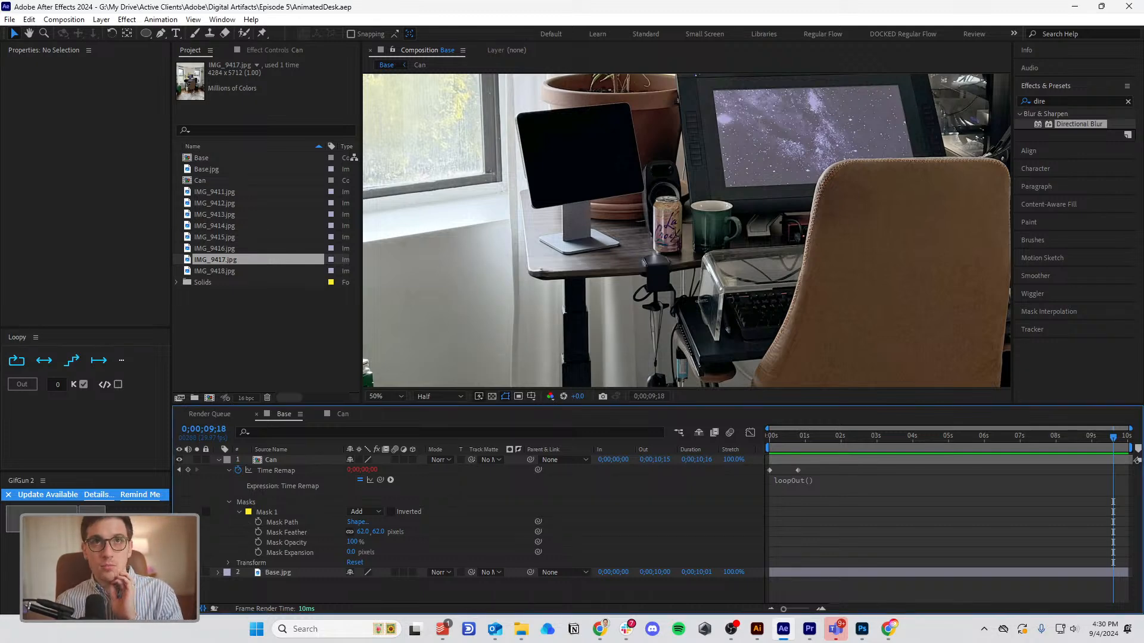
pyautogui.click(814, 460)
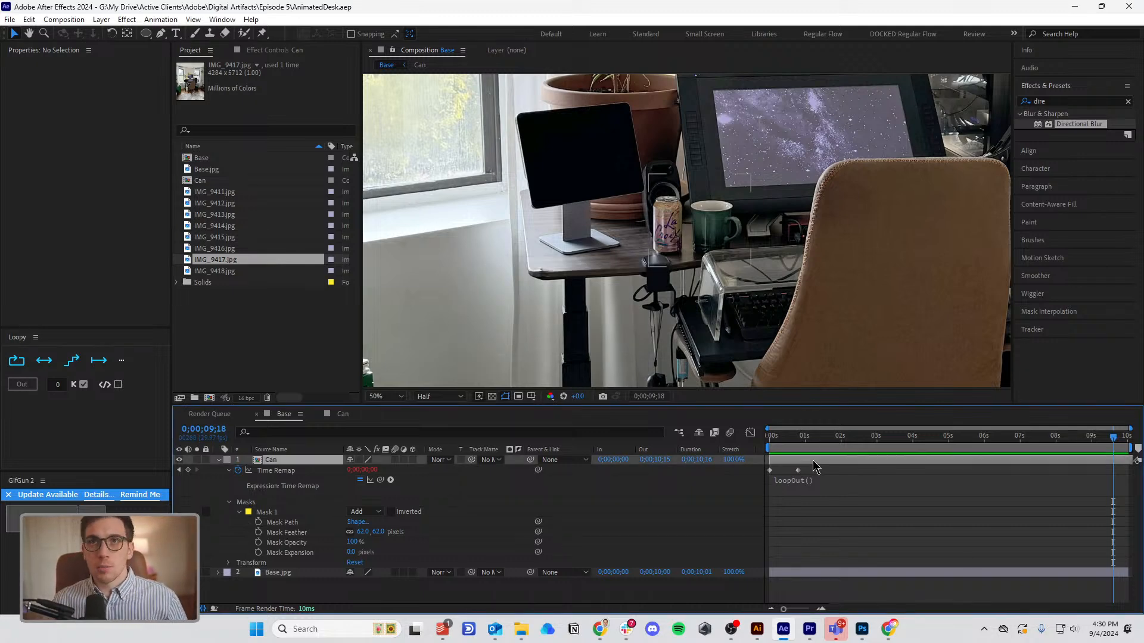
pyautogui.click(876, 527)
pyautogui.moveTo(694, 271); pyautogui.dragTo(790, 175)
pyautogui.moveTo(574, 377); pyautogui.dragTo(783, 183)
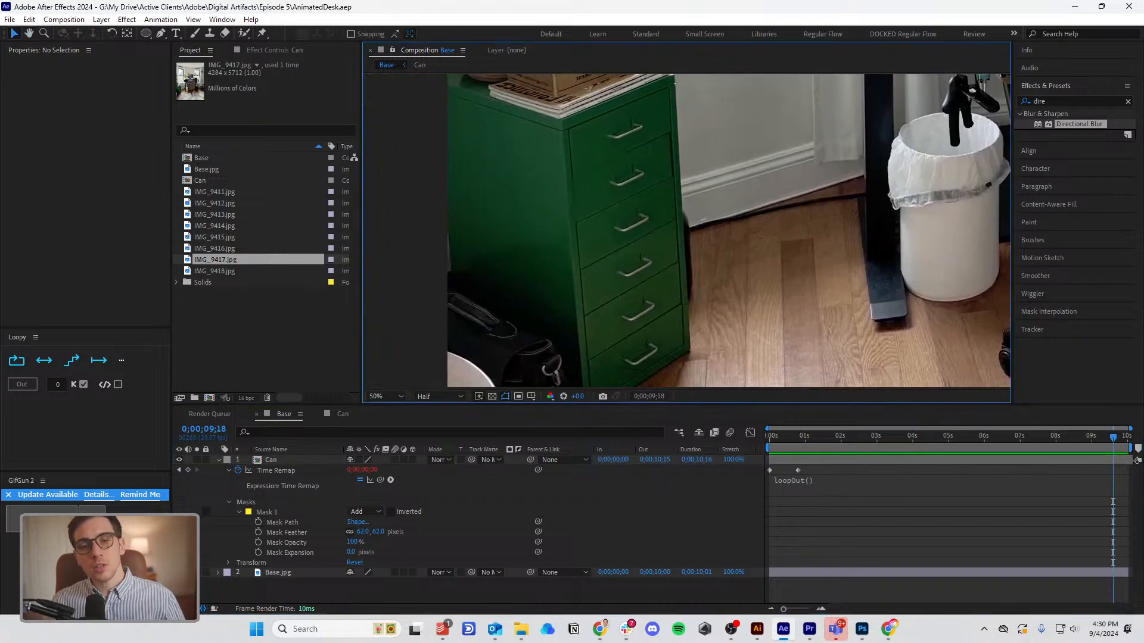
# Switch to the Edited Room Pictures folder in File Explorer and browse the room photos from IMG_9402.jpg onward, examining the cabinet drawers.
pyautogui.hotkey('alt', 'Tab')
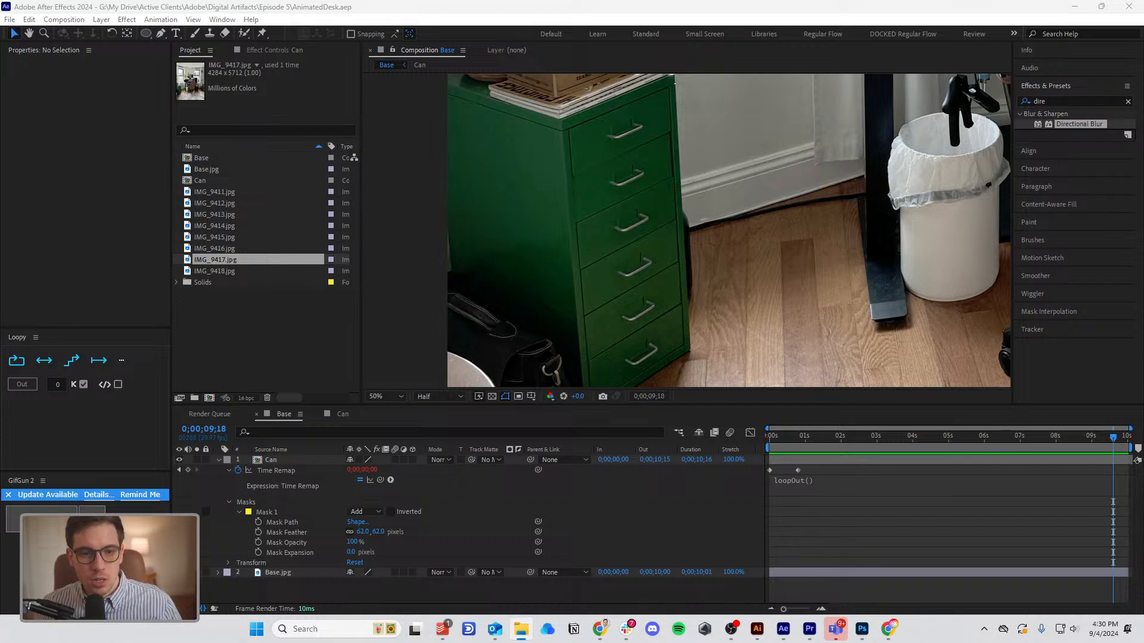
pyautogui.moveTo(595, 23); pyautogui.dragTo(544, 80)
pyautogui.click(1059, 76)
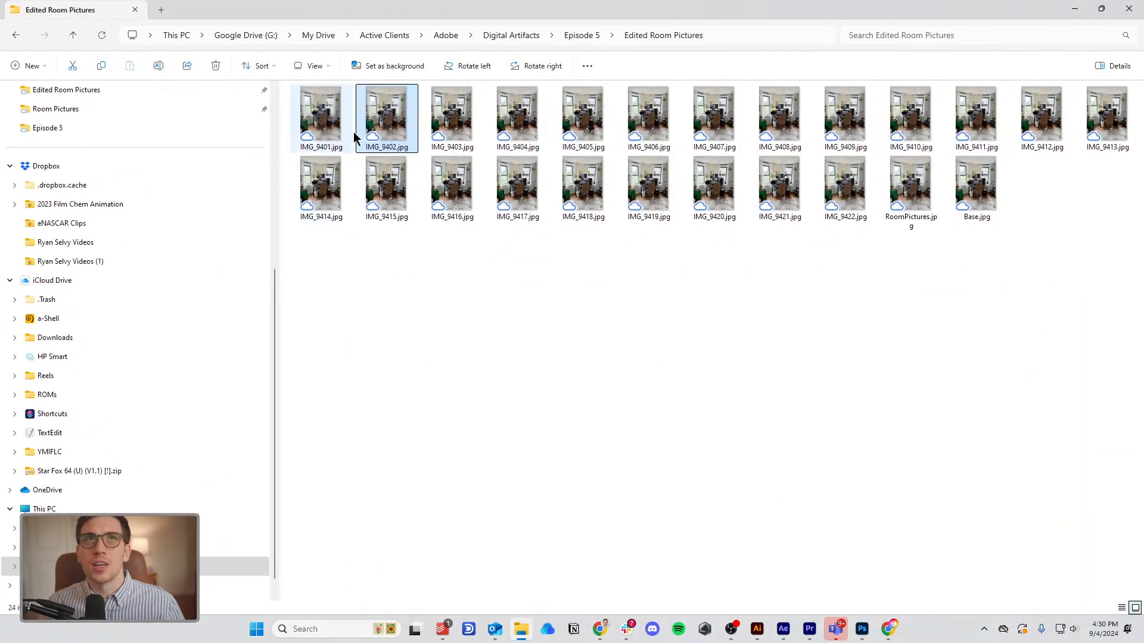
pyautogui.doubleClick(388, 122)
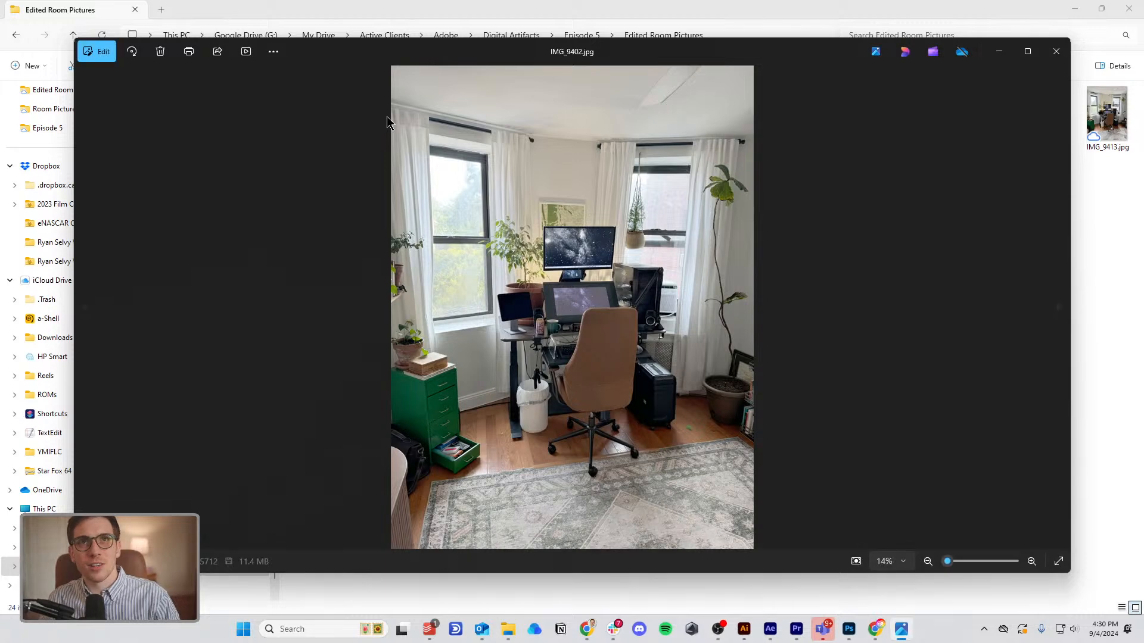
pyautogui.press('Right')
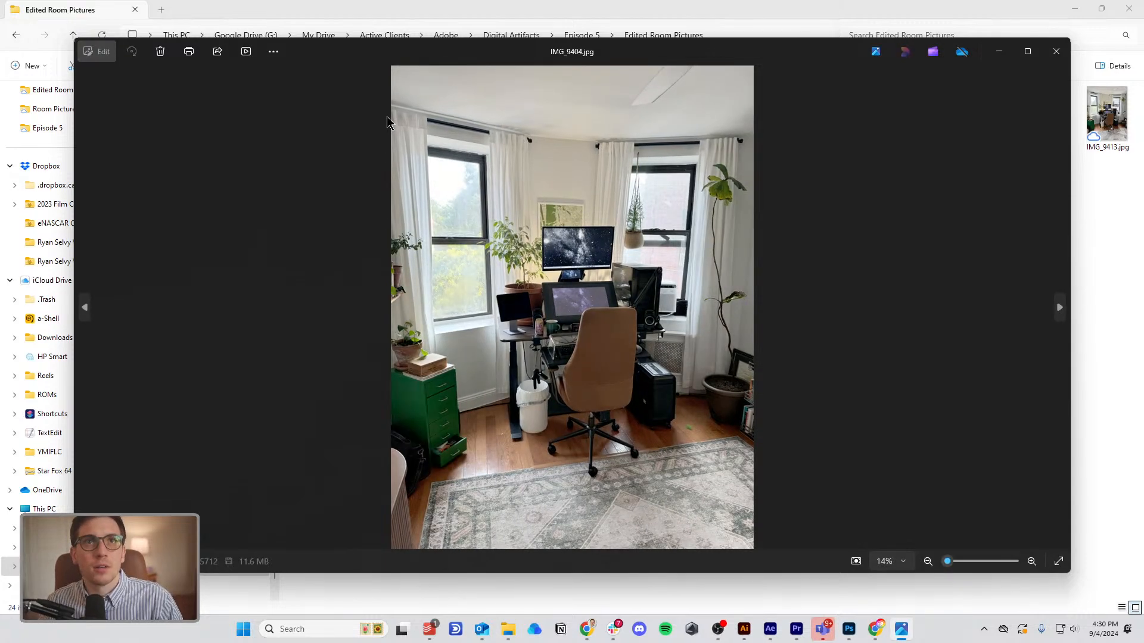
pyautogui.press('Right')
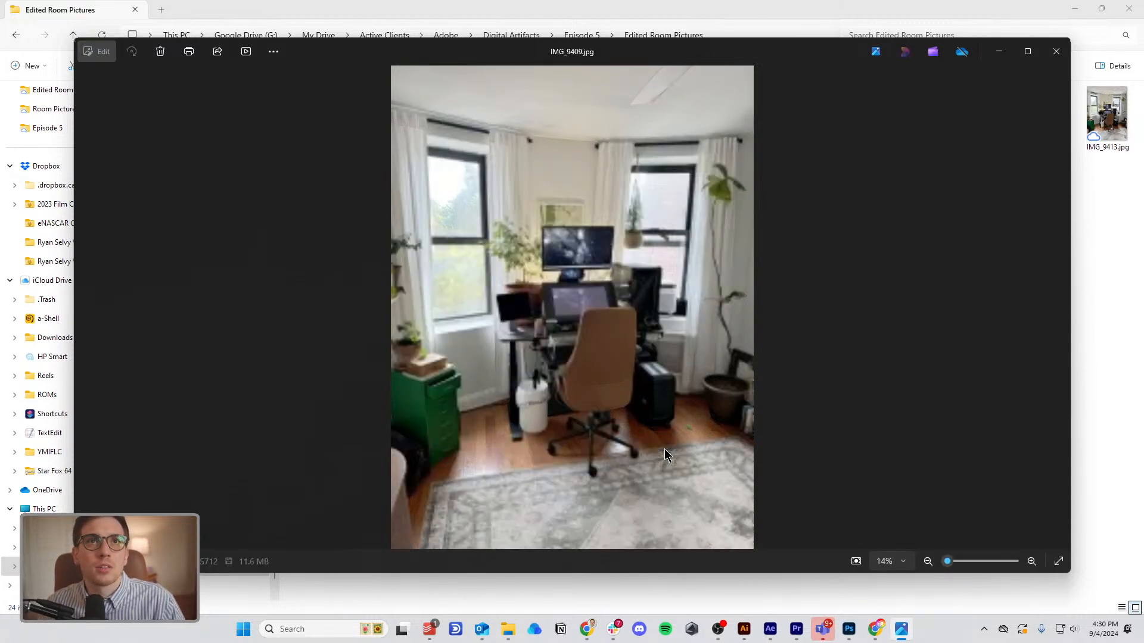
pyautogui.press('Left')
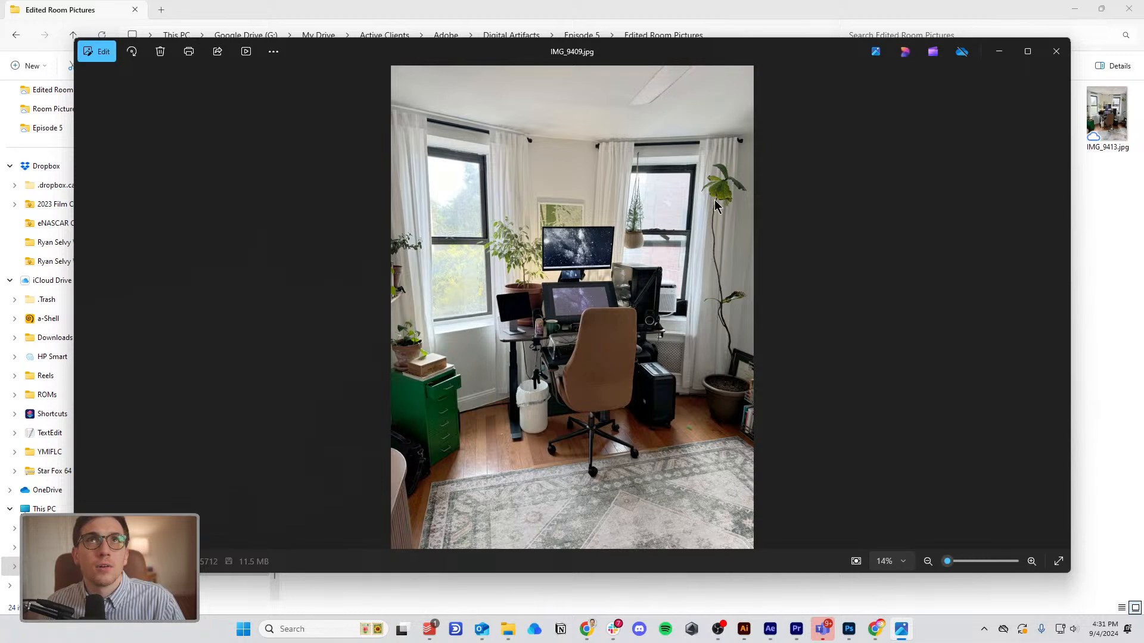
# Compare the room photos from IMG_9403.jpg to IMG_9410.jpg to examine the drawer positions, and close the photo viewer.
pyautogui.press('Left')
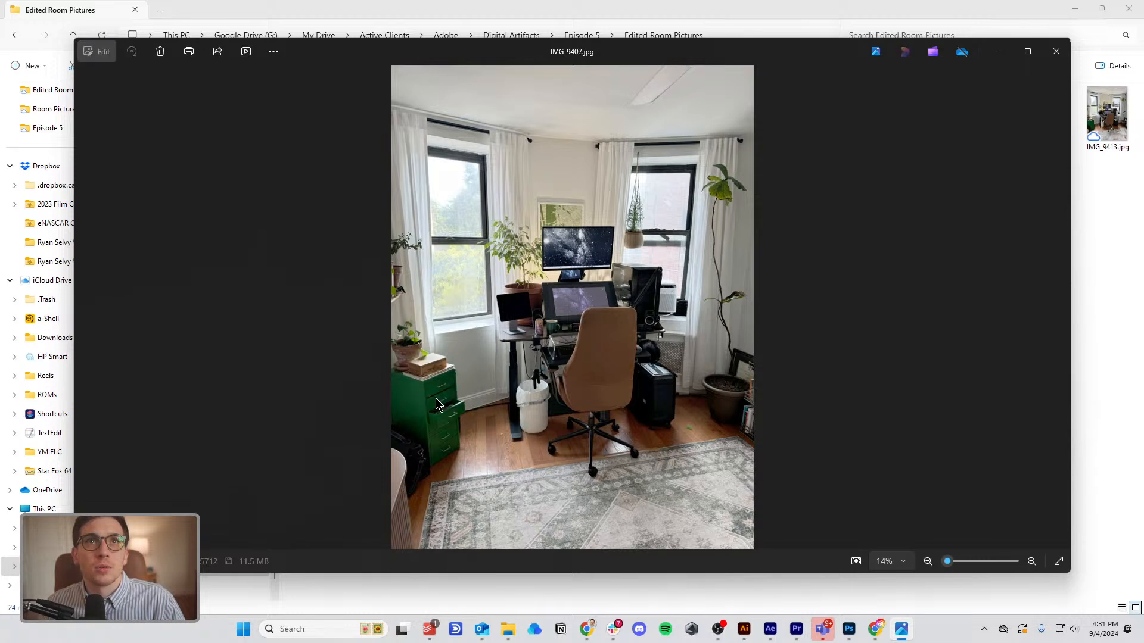
pyautogui.press('Right')
pyautogui.press('Left')
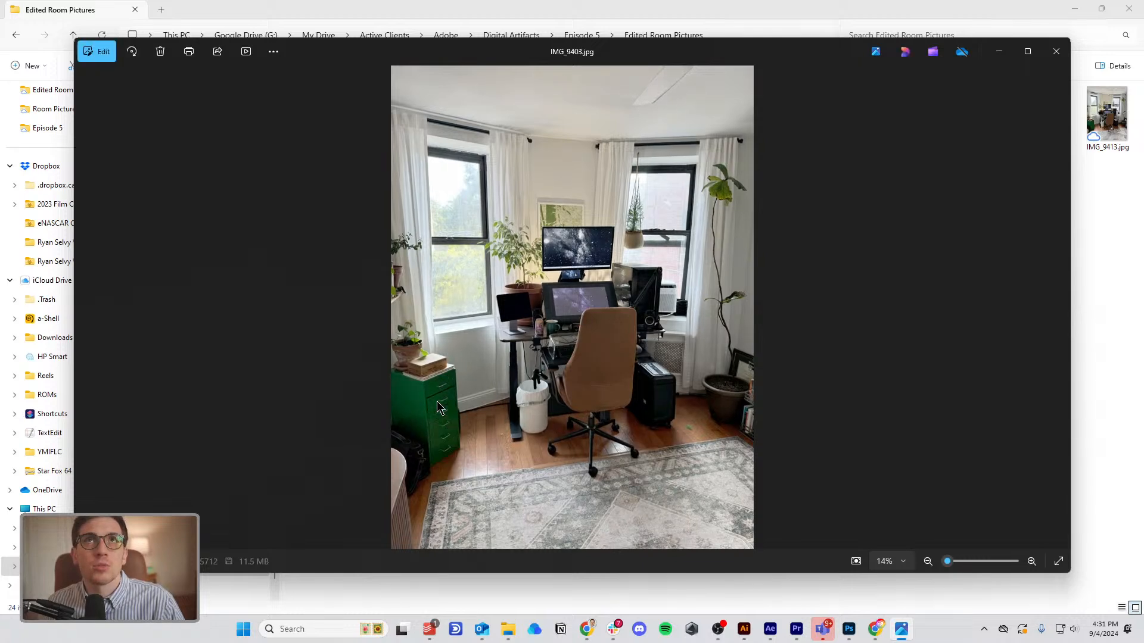
pyautogui.press('Right')
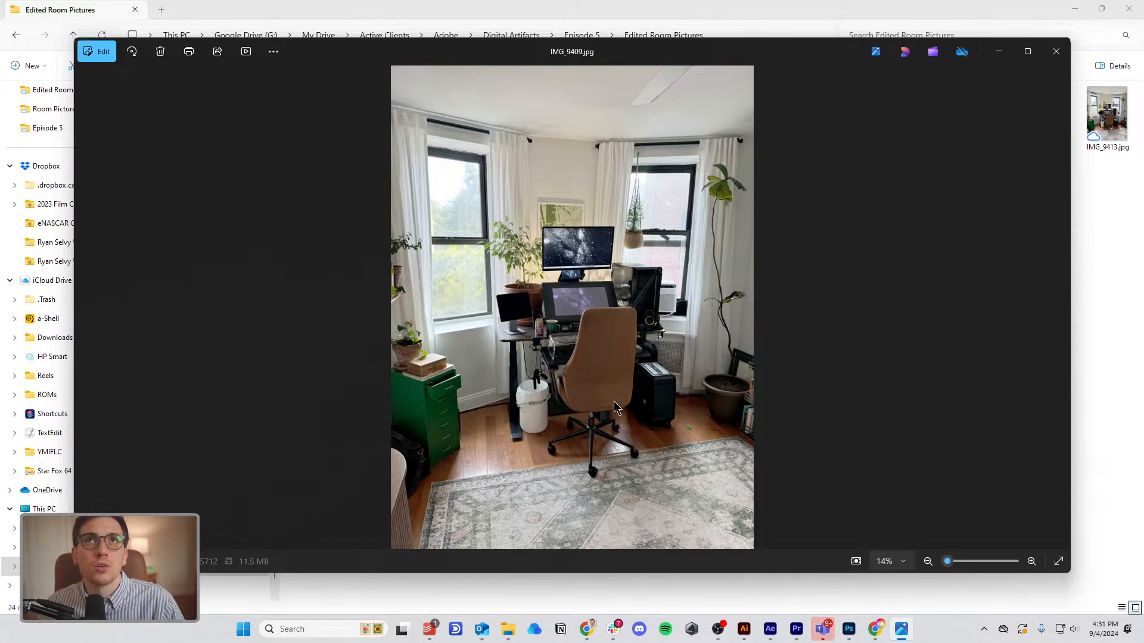
pyautogui.press('Right')
pyautogui.click(1054, 53)
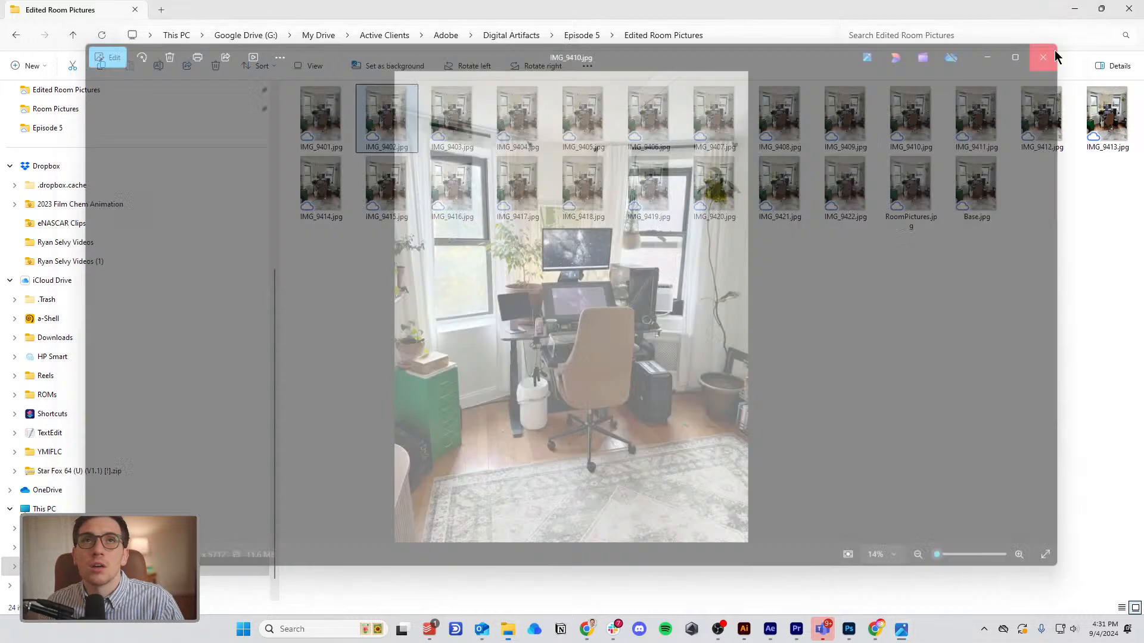
pyautogui.click(452, 116)
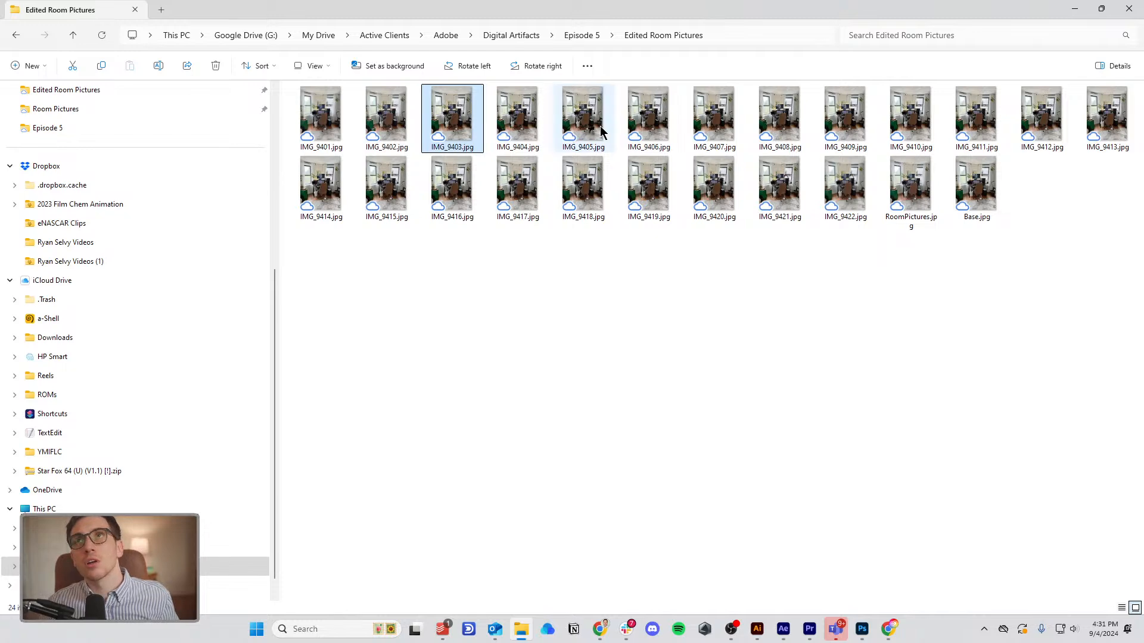
pyautogui.keyDown('shift'); pyautogui.click(846, 117); pyautogui.keyUp('shift')
pyautogui.moveTo(841, 13); pyautogui.dragTo(871, 642)
pyautogui.moveTo(311, 405); pyautogui.dragTo(245, 363)
pyautogui.rightClick(245, 239)
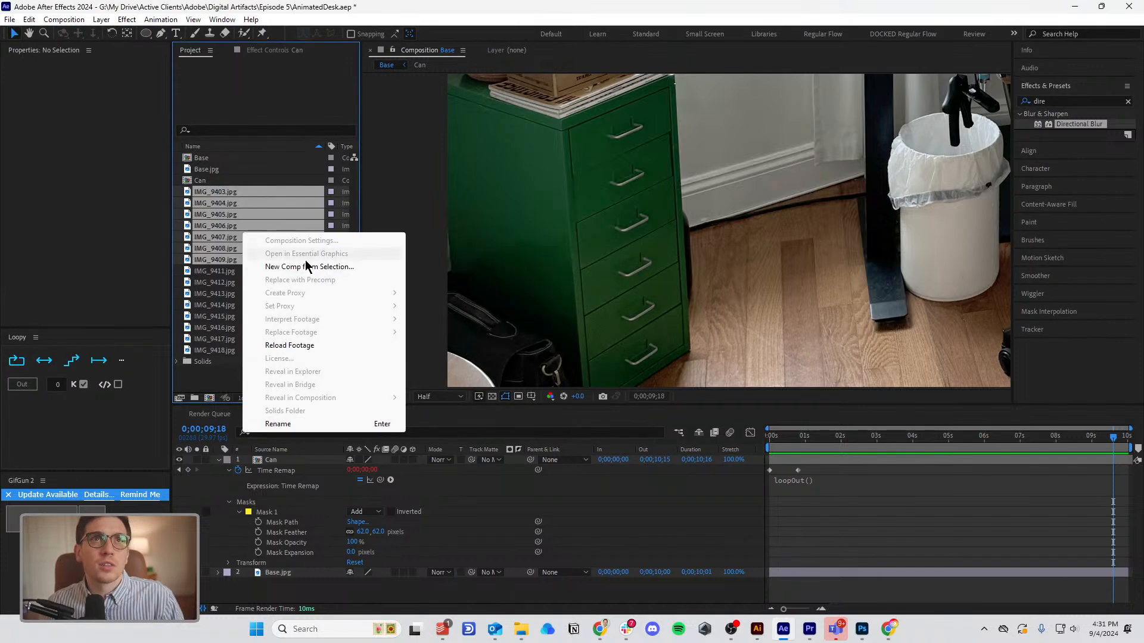
pyautogui.click(334, 266)
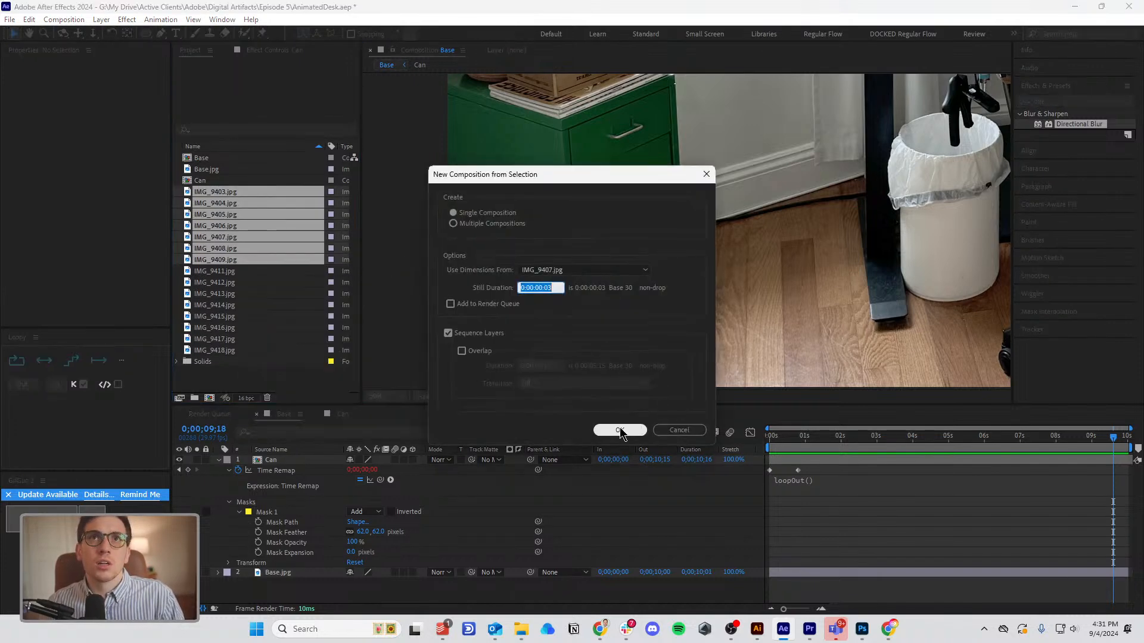
pyautogui.click(599, 271)
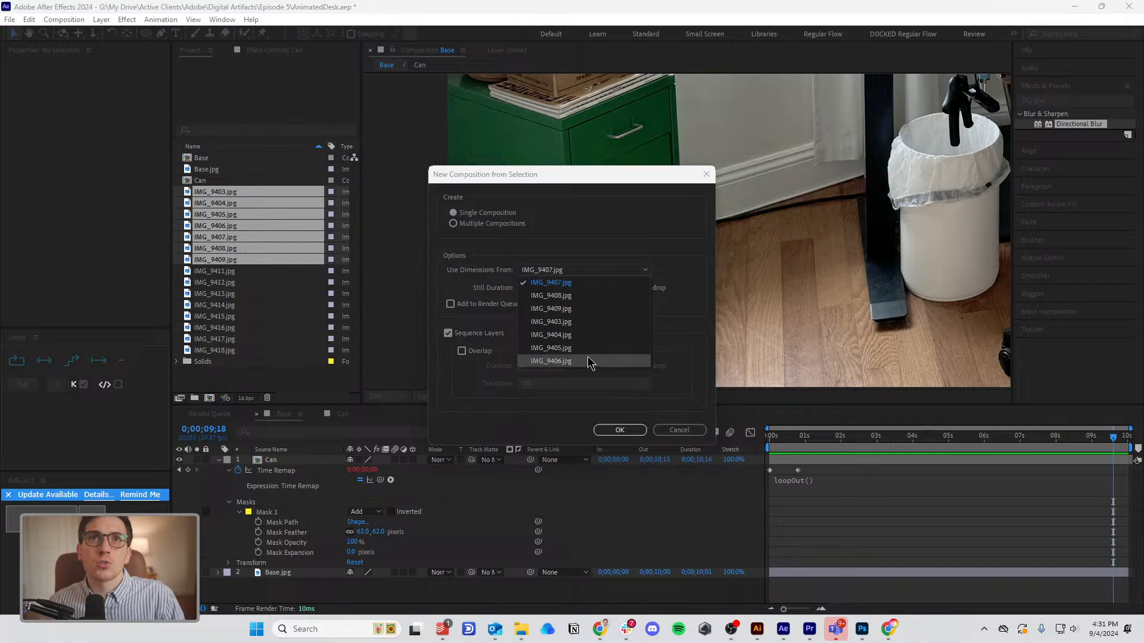
pyautogui.click(582, 323)
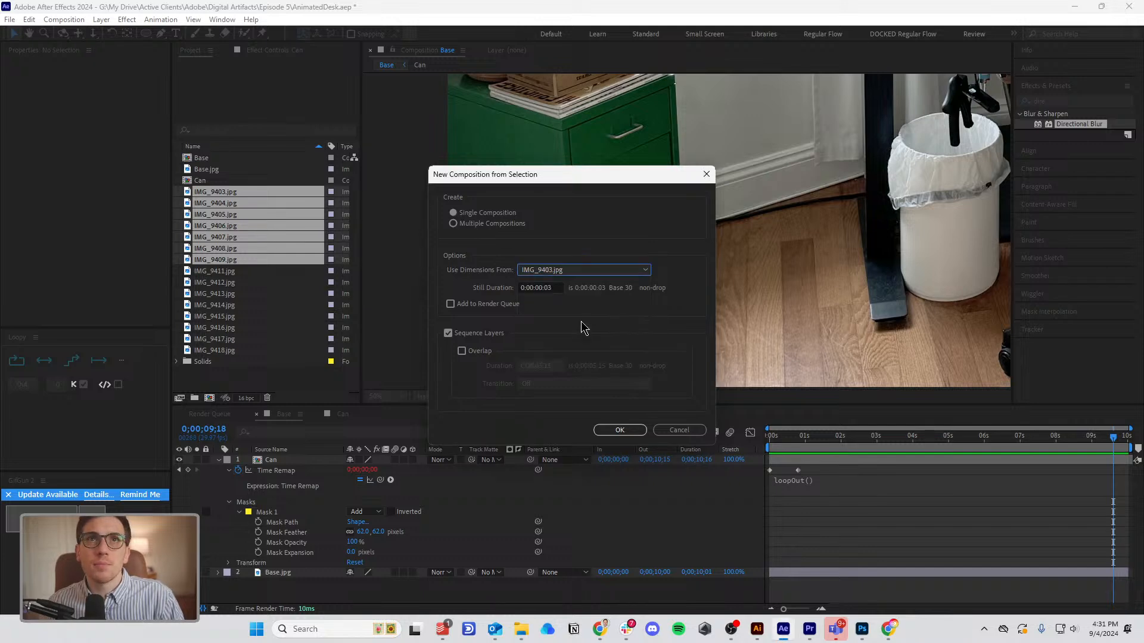
pyautogui.click(571, 272)
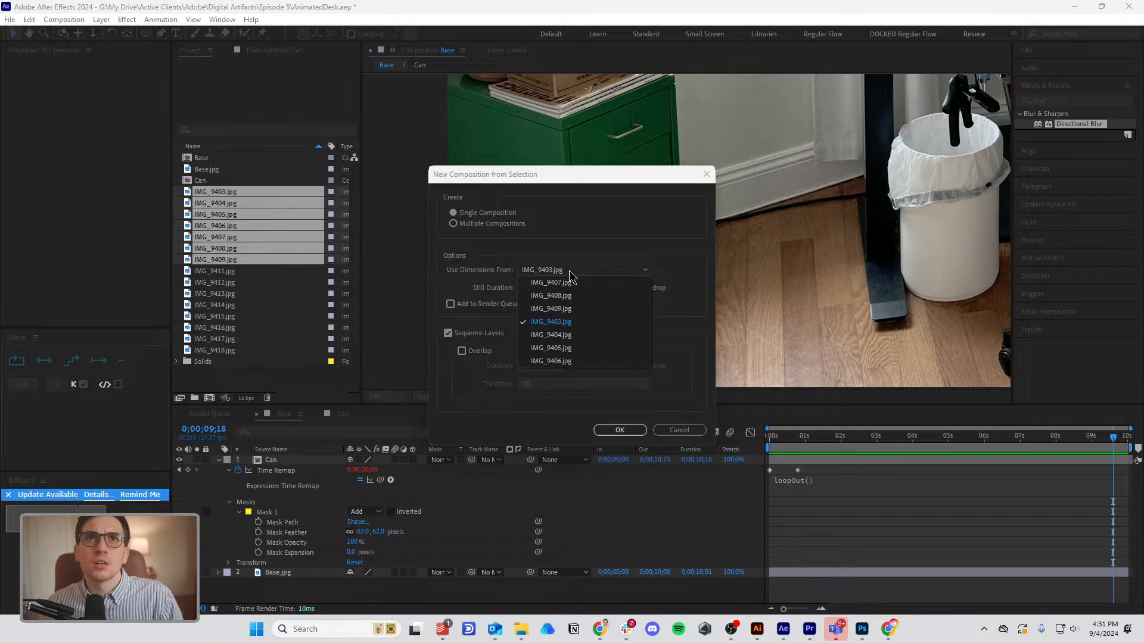
pyautogui.click(679, 430)
pyautogui.click(679, 430)
pyautogui.press('Delete')
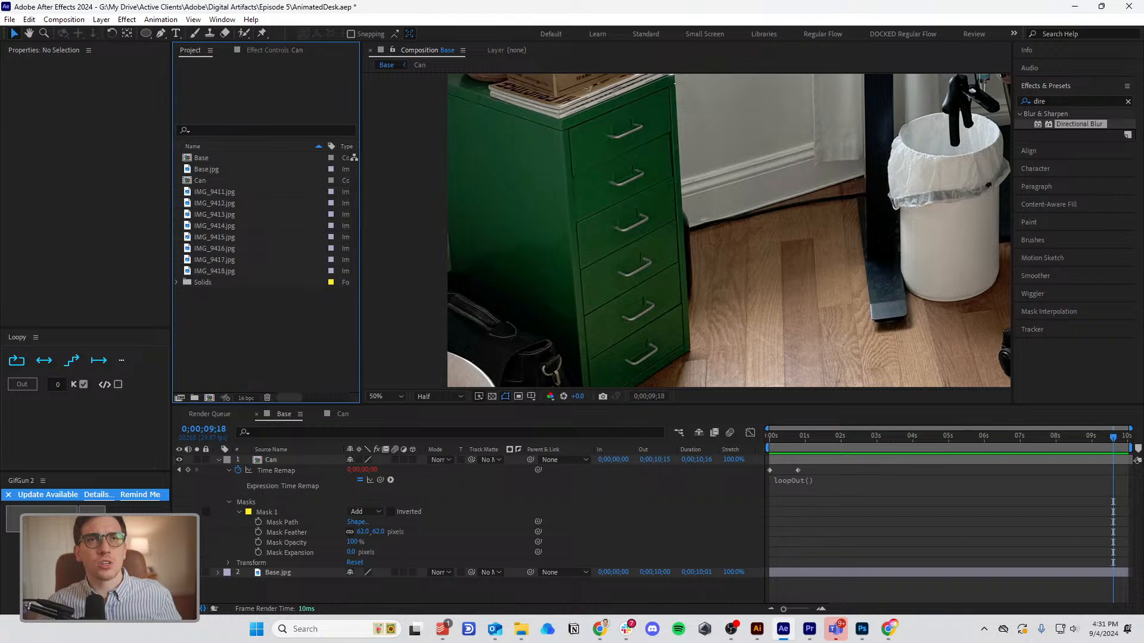
# Import IMG_9403.jpg through IMG_9410.jpg and create one composition of sequenced 3-frame stills from them, using the dimensions of IMG_9410.jpg.
pyautogui.hotkey('alt', 'Tab')
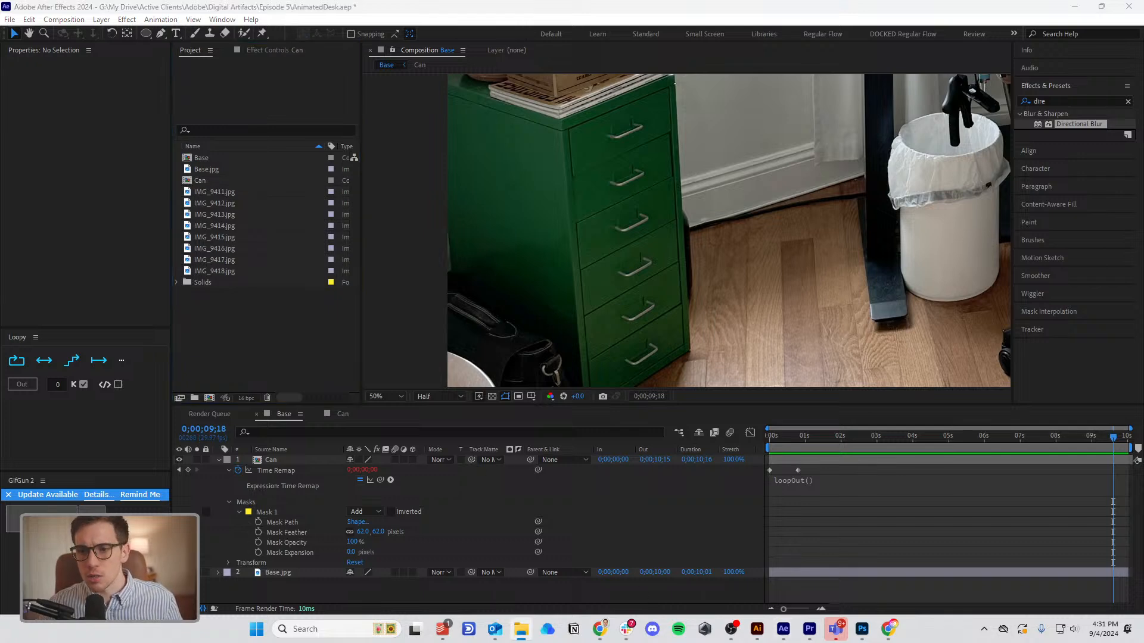
pyautogui.moveTo(358, 333); pyautogui.dragTo(286, 360)
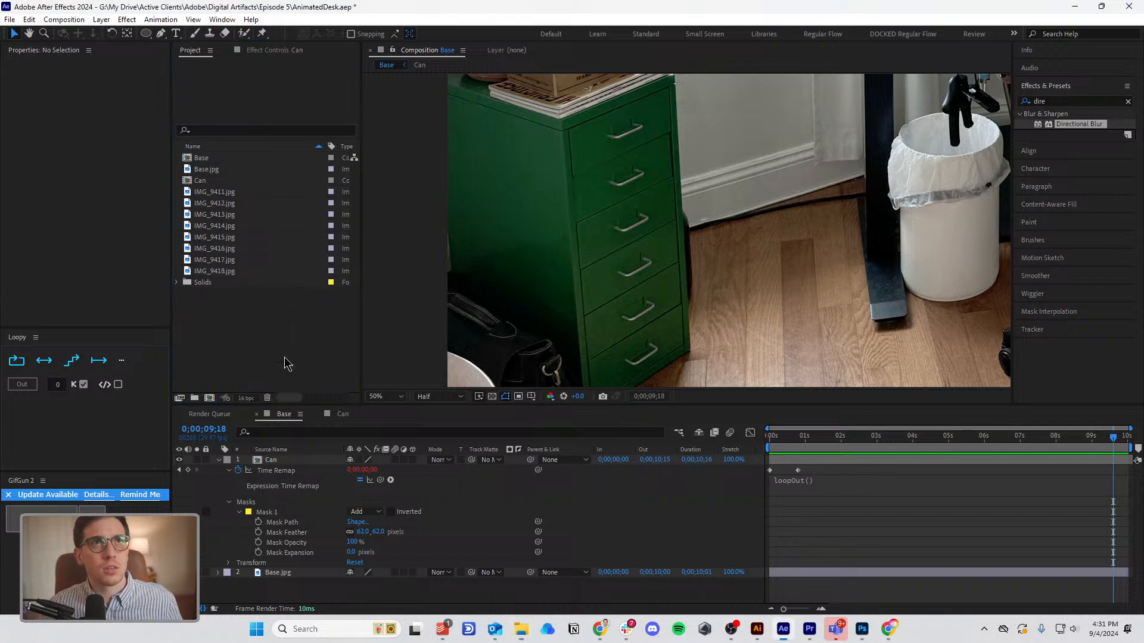
pyautogui.rightClick(249, 279)
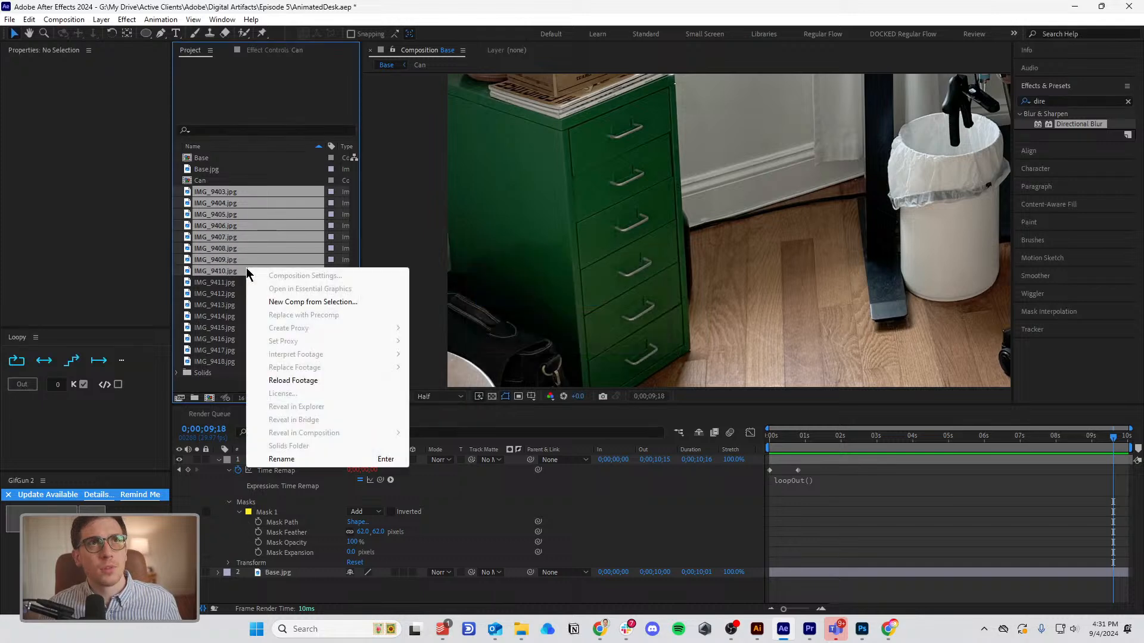
pyautogui.click(293, 302)
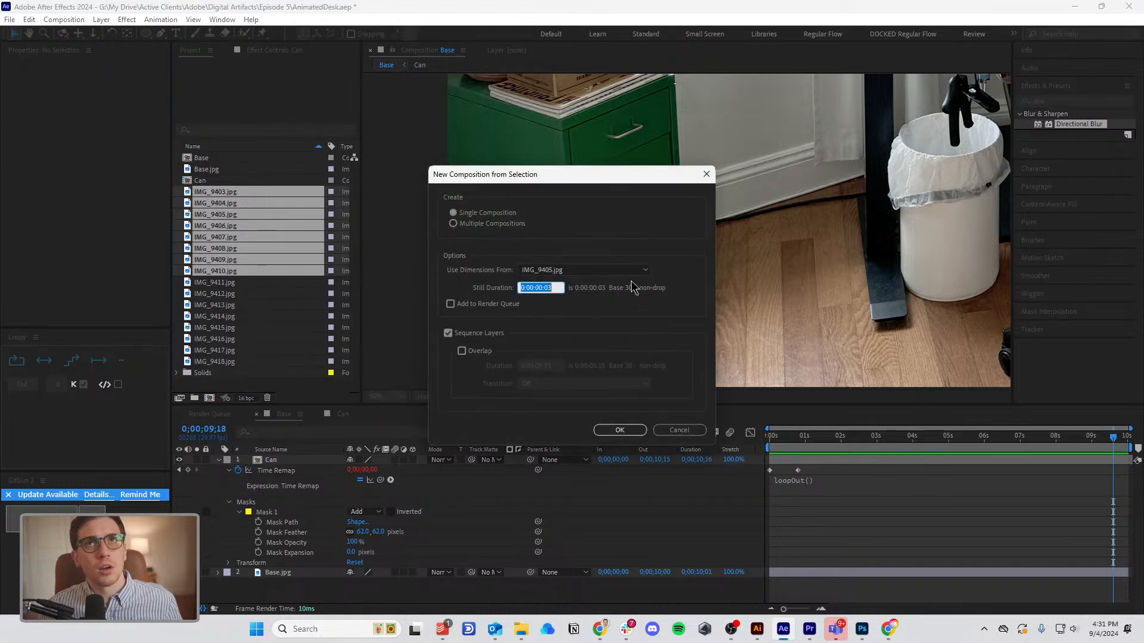
pyautogui.click(613, 273)
pyautogui.click(582, 349)
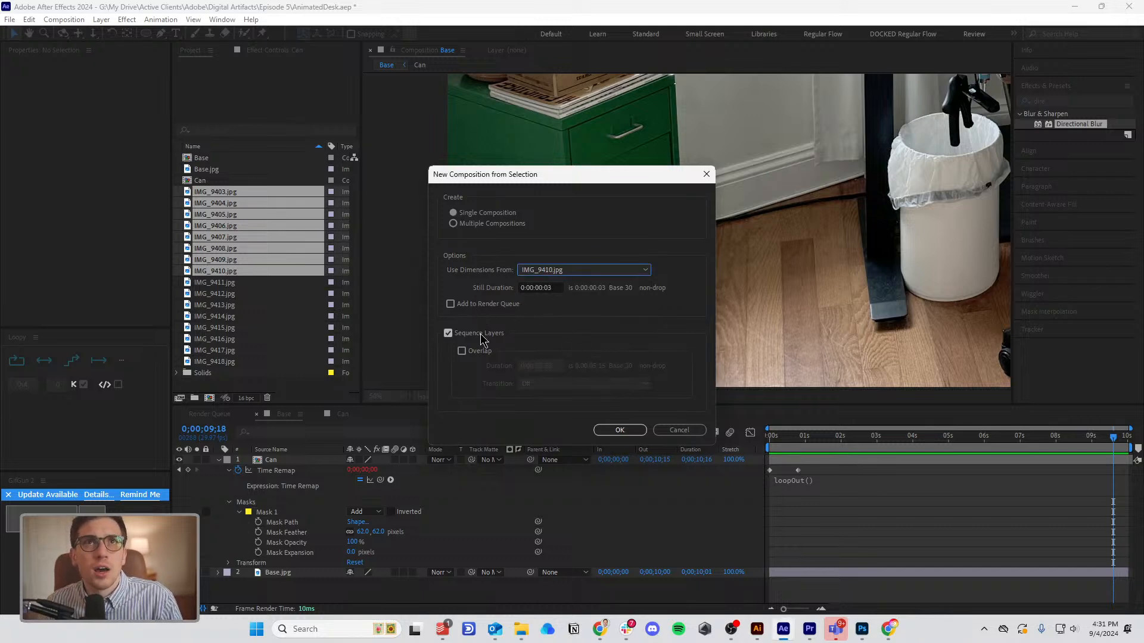
pyautogui.click(630, 430)
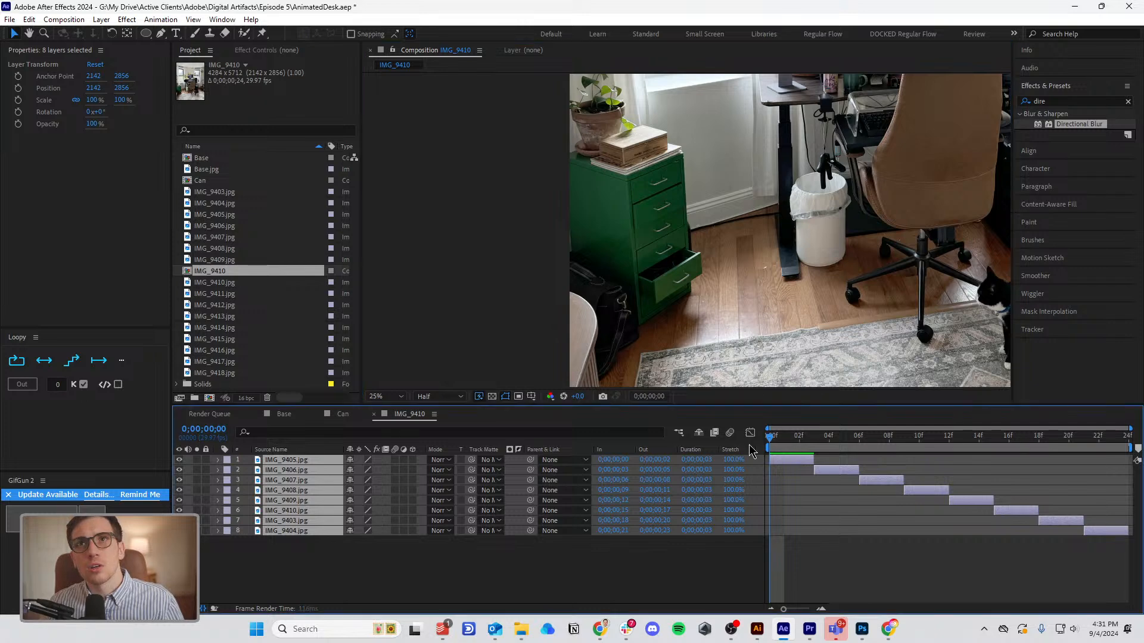
# Play the new drawer composition and delete the IMG_9403.jpg layer starting at frame 18.
pyautogui.press('space')
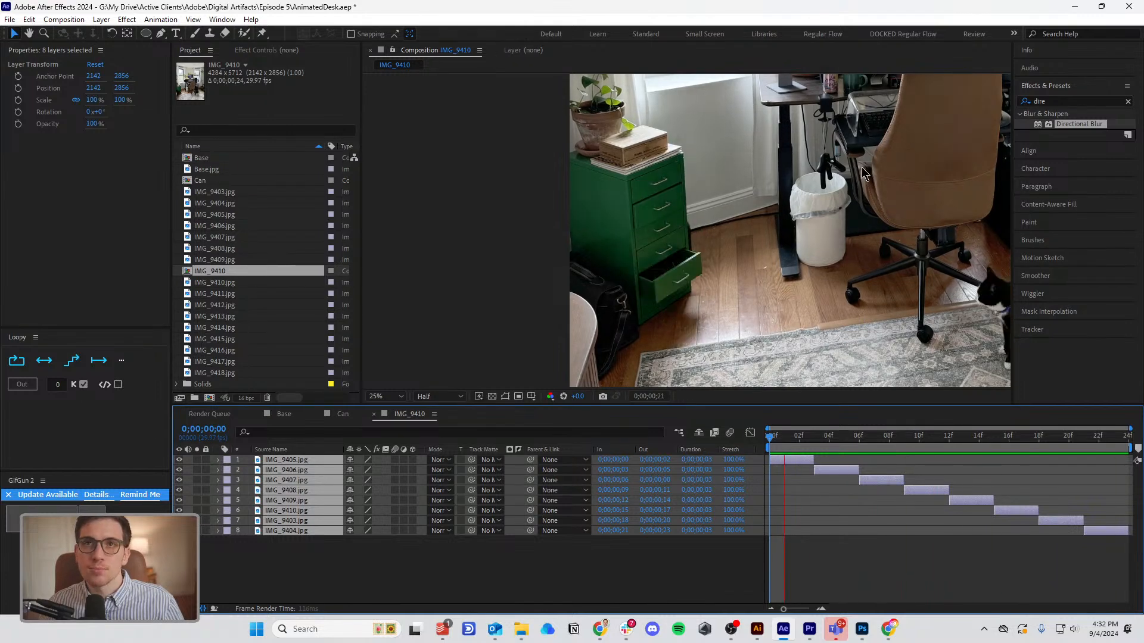
pyautogui.press('space')
pyautogui.moveTo(807, 440); pyautogui.dragTo(1043, 492)
pyautogui.click(1061, 501)
pyautogui.click(1047, 522)
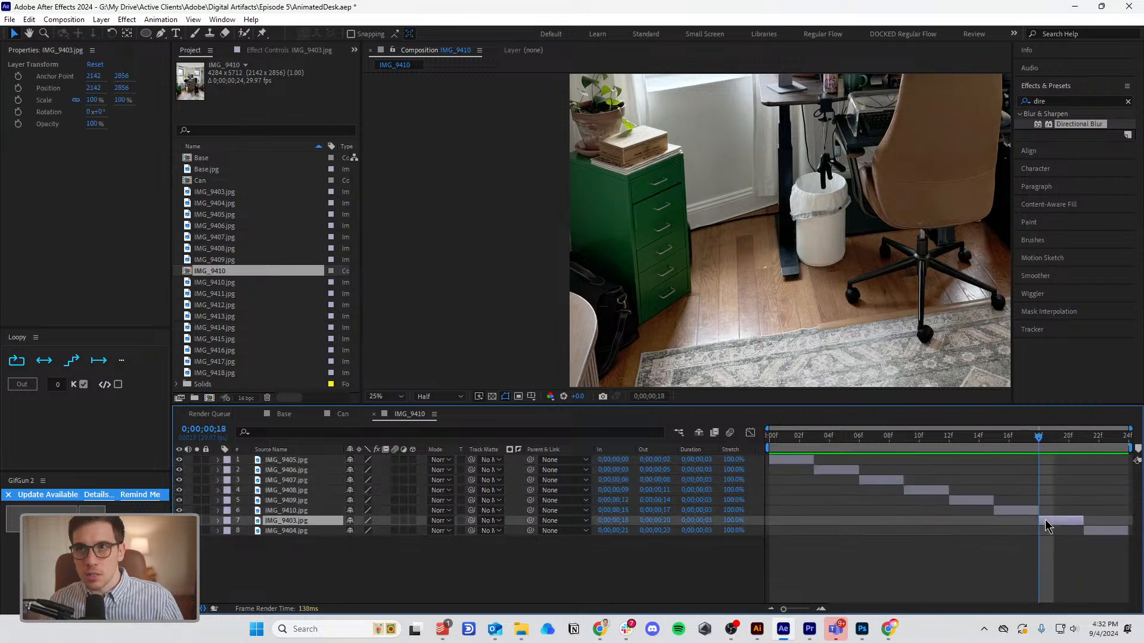
pyautogui.press('Delete')
# Move the IMG_9404.jpg layer to frame 0 and the top of the stack, and shift the other six layers 3 frames later.
pyautogui.moveTo(1100, 520); pyautogui.dragTo(781, 532)
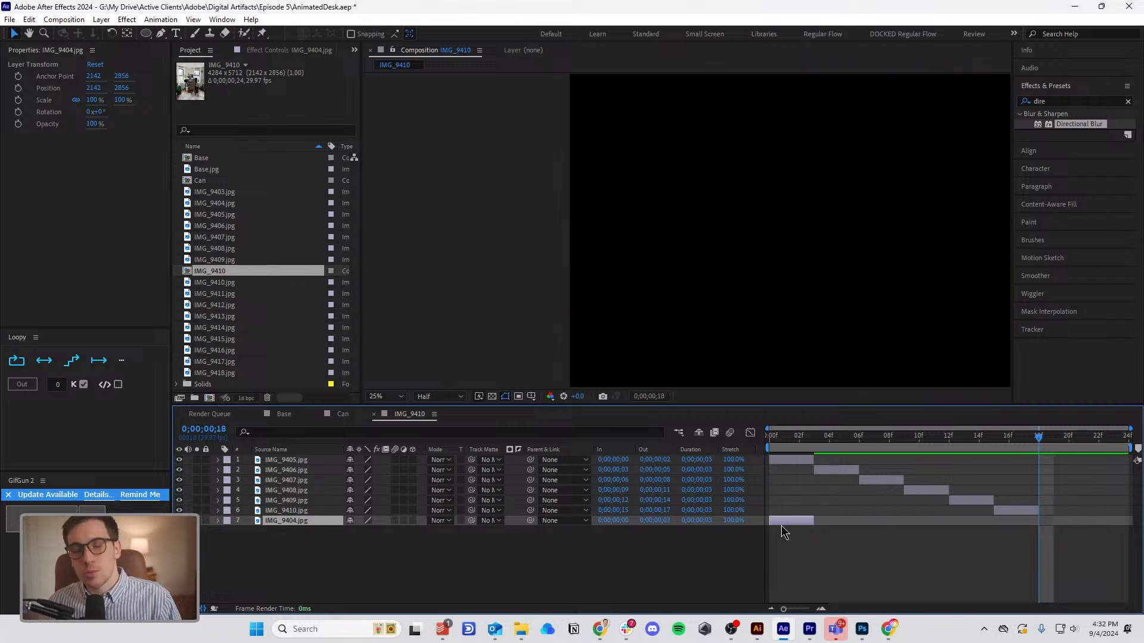
pyautogui.hotkey('ctrl', 'shift', ']')
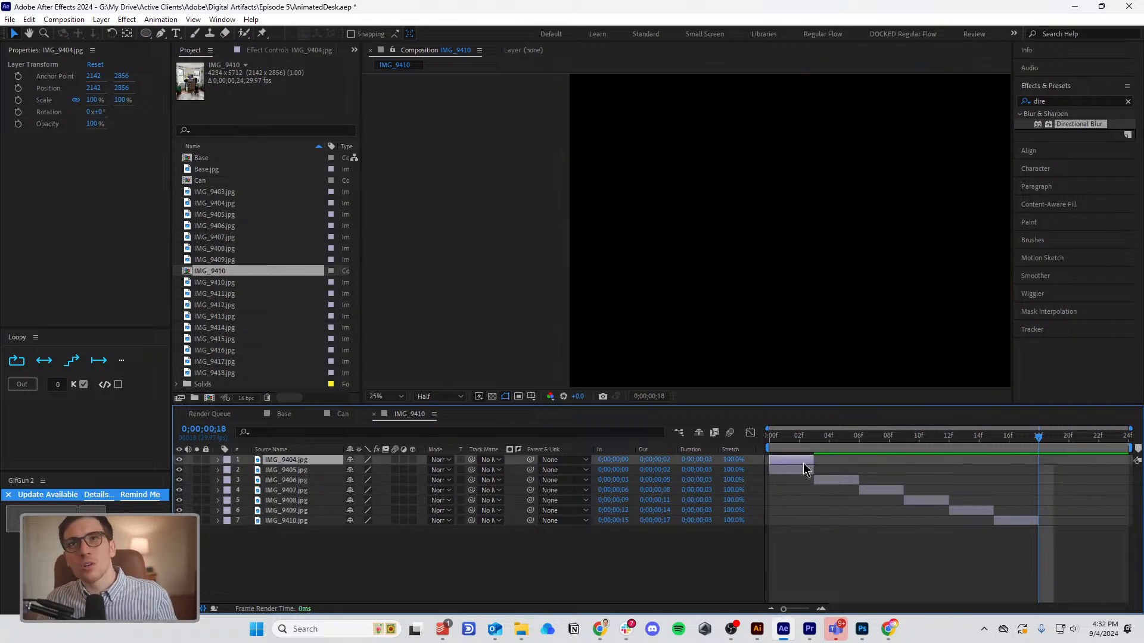
pyautogui.click(807, 470)
pyautogui.keyDown('shift'); pyautogui.click(1009, 521); pyautogui.keyUp('shift')
pyautogui.moveTo(1007, 519); pyautogui.dragTo(1052, 523)
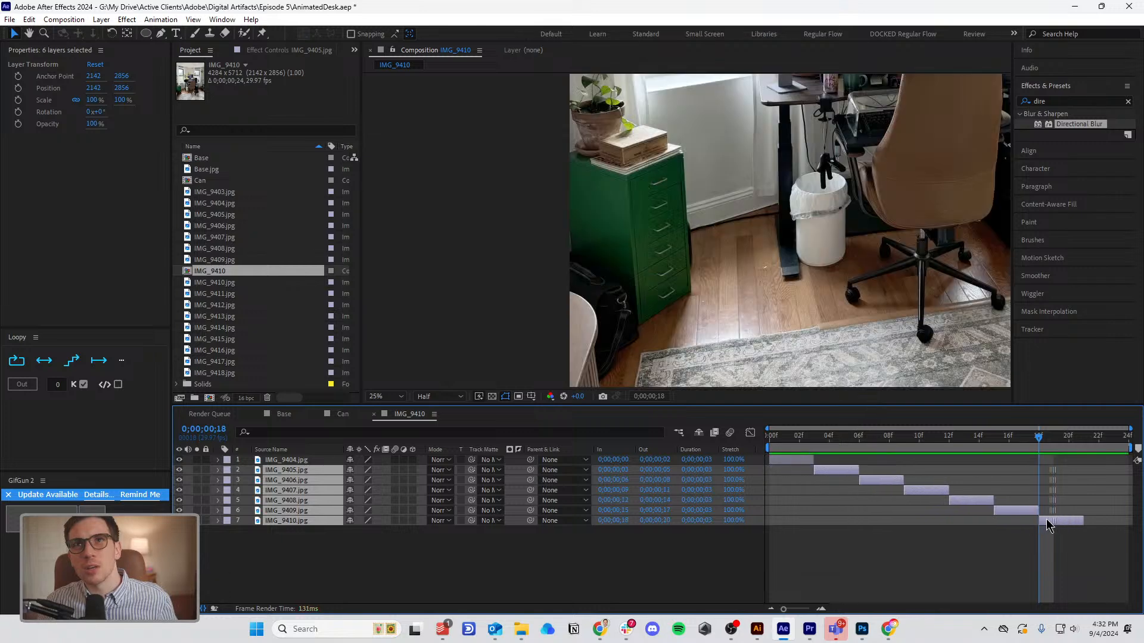
# Check the last layer, IMG_9410.jpg, and move it to frame 0 and the top of the stack.
pyautogui.click(922, 521)
pyautogui.press('pagedown')
pyautogui.press('pagedown')
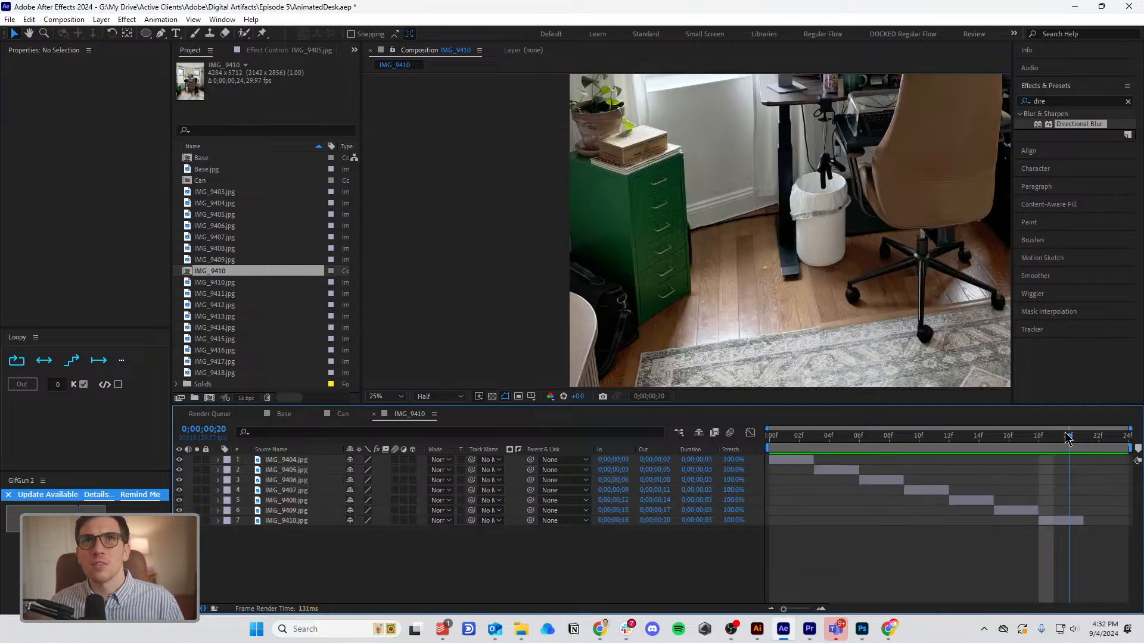
pyautogui.click(1054, 523)
pyautogui.doubleClick(1052, 522)
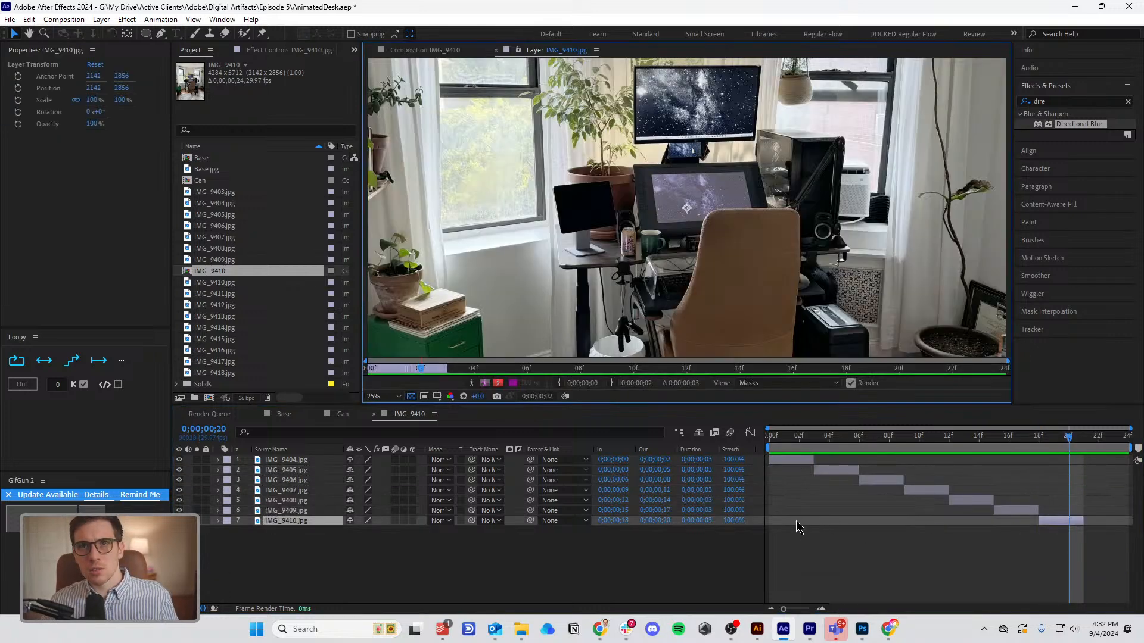
pyautogui.click(425, 50)
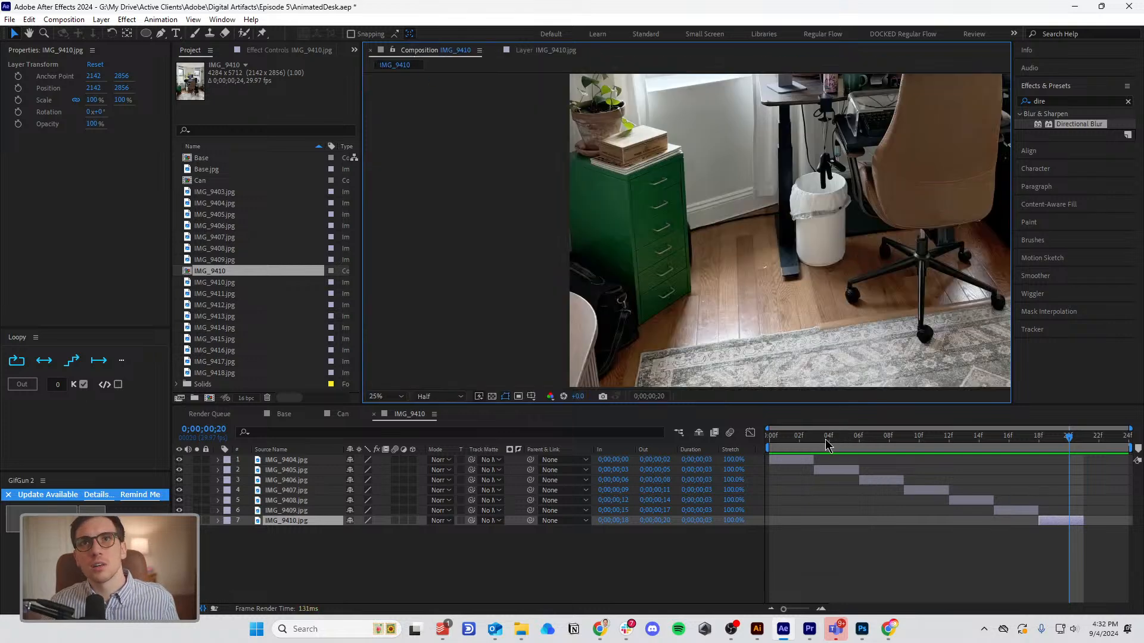
pyautogui.moveTo(825, 440); pyautogui.dragTo(623, 457)
pyautogui.press('[')
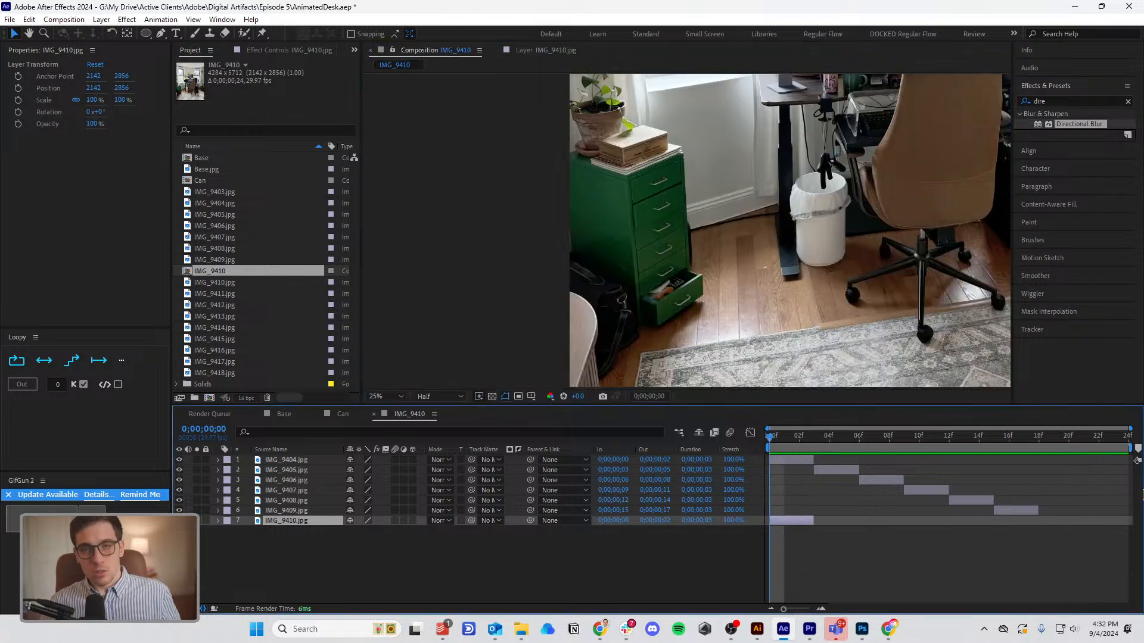
pyautogui.hotkey('ctrl', 'shift', ']')
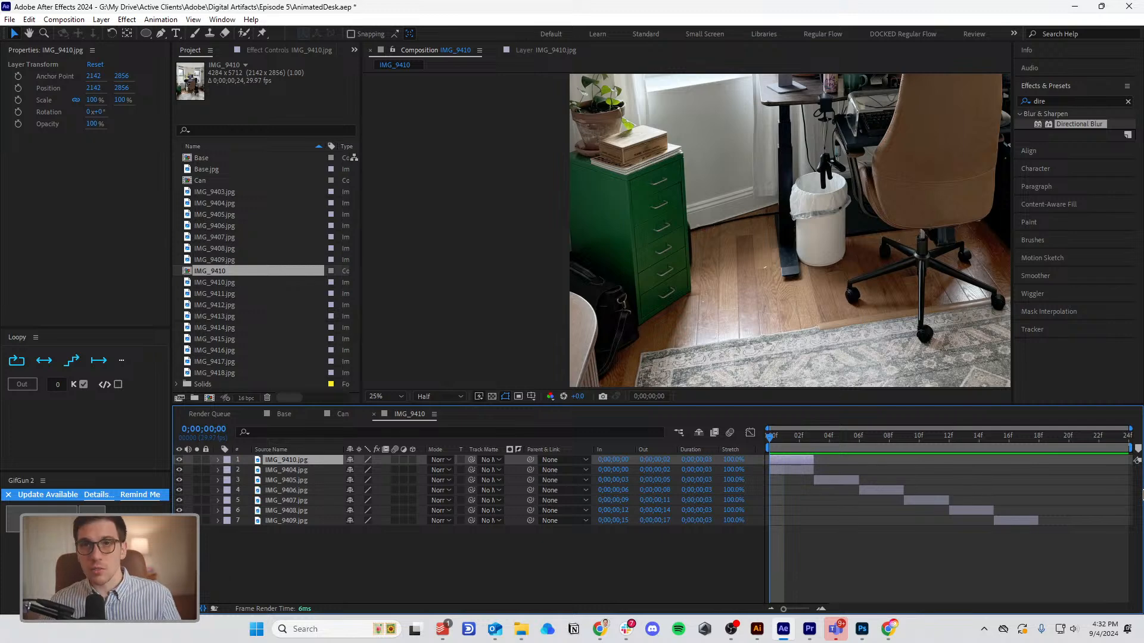
# Shift the six layers from IMG_9404.jpg to IMG_9409.jpg 3 frames later so they follow IMG_9410.jpg.
pyautogui.click(799, 471)
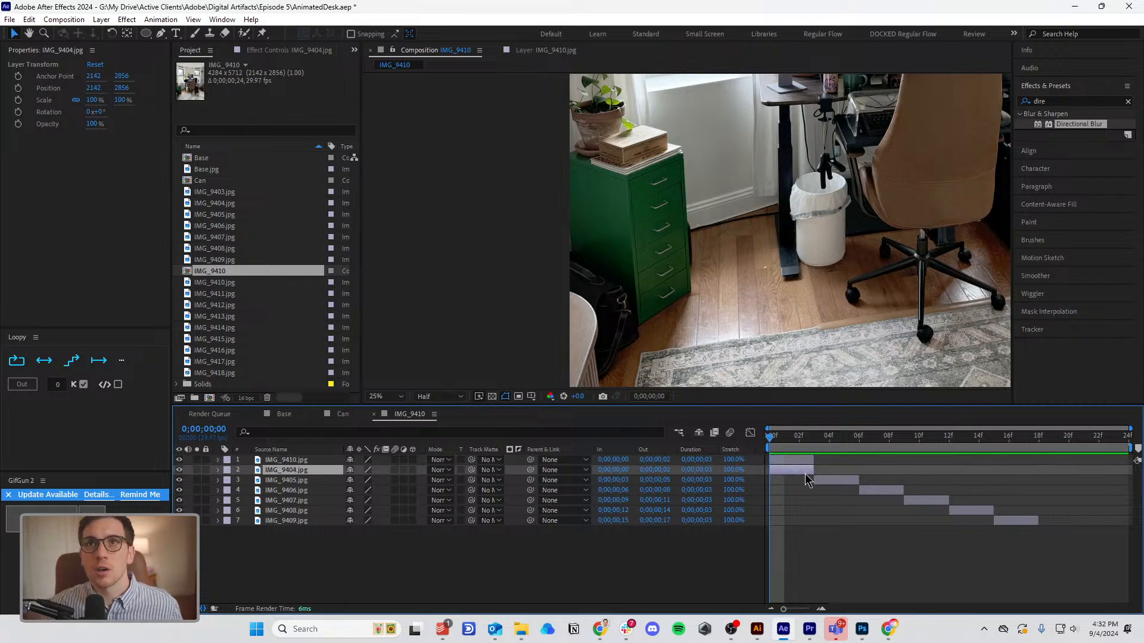
pyautogui.keyDown('shift'); pyautogui.click(1011, 522); pyautogui.keyUp('shift')
pyautogui.moveTo(790, 477); pyautogui.dragTo(843, 475)
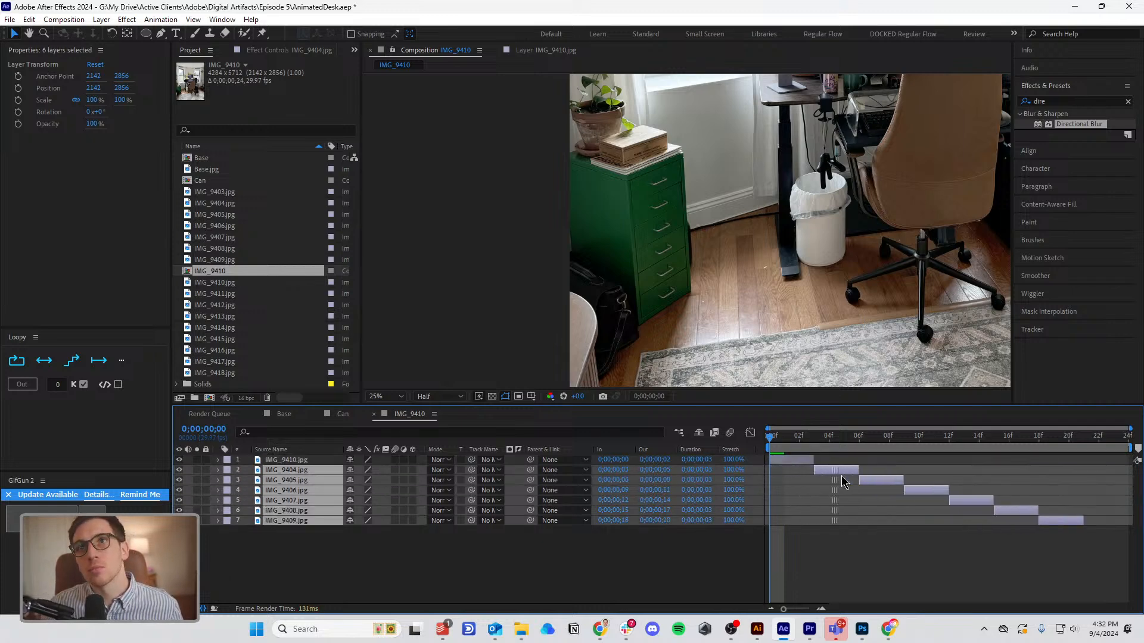
pyautogui.click(840, 547)
# Shorten the work area to the end of the IMG_9409.jpg layer and play the drawer sequence.
pyautogui.moveTo(1131, 446); pyautogui.dragTo(1085, 446)
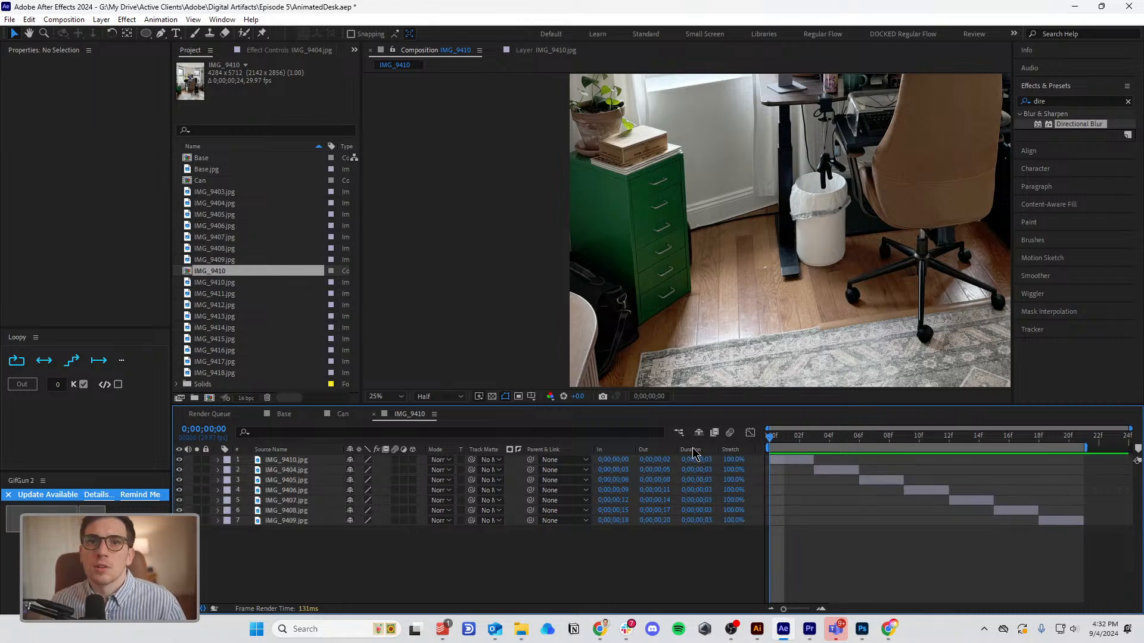
pyautogui.press('space')
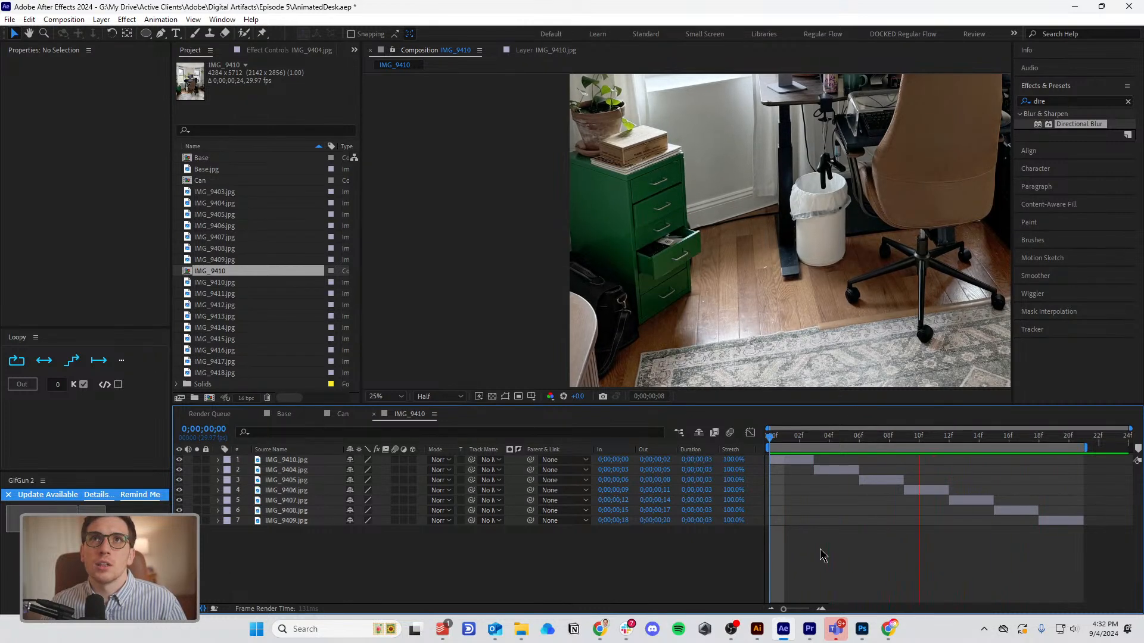
pyautogui.press('space')
# Duplicate the IMG_9410.jpg layer and extend the top copy's out point to the end of the work area.
pyautogui.click(298, 461)
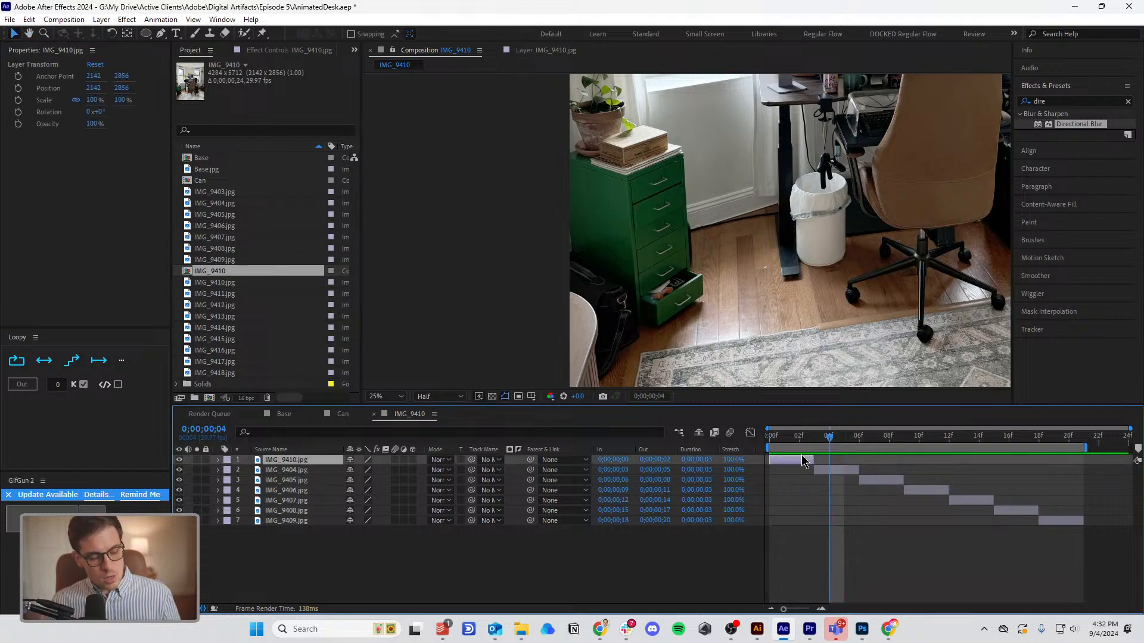
pyautogui.hotkey('ctrl', 'd')
pyautogui.moveTo(812, 460); pyautogui.dragTo(1099, 460)
# Draw a four-point Pen mask around the cabinet's upper drawers on the top IMG_9410.jpg layer.
pyautogui.click(161, 33)
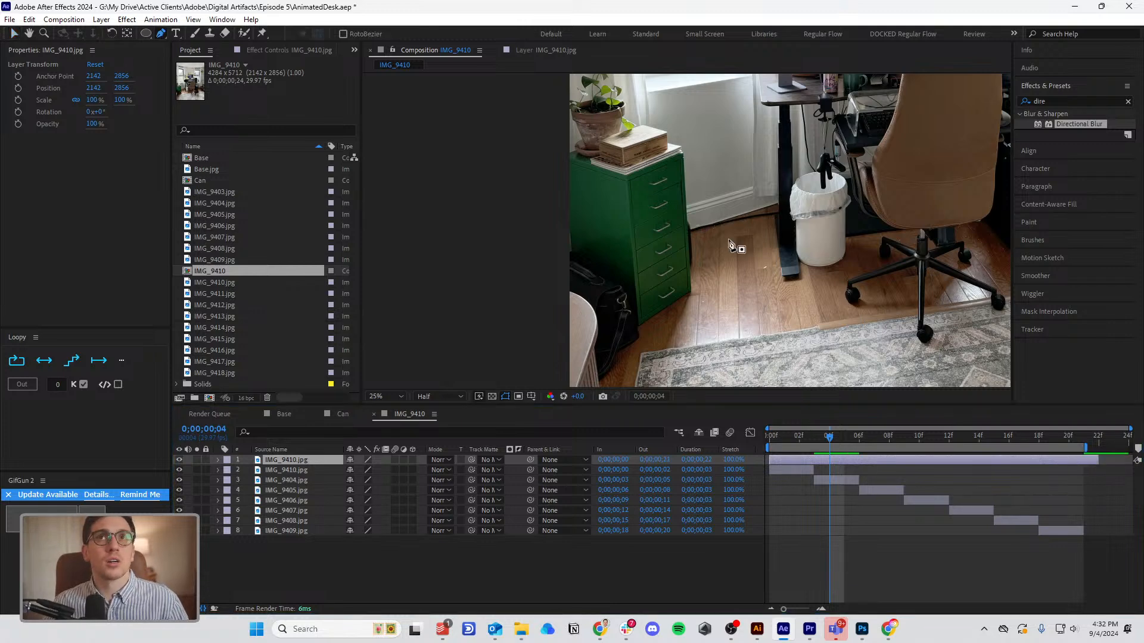
pyautogui.click(605, 241)
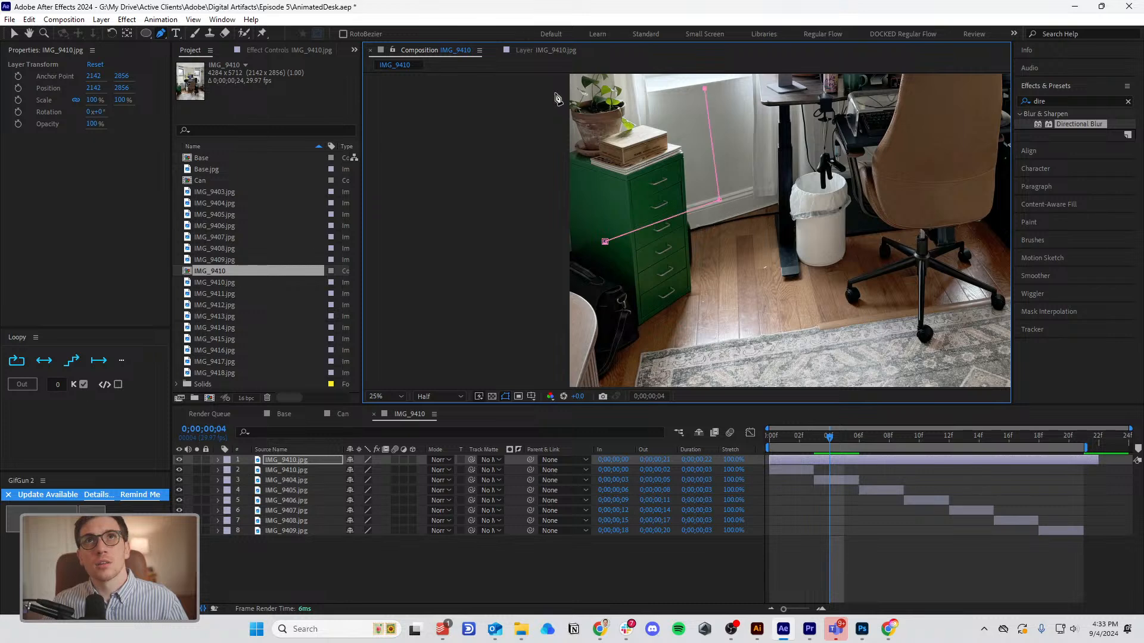
pyautogui.click(689, 148)
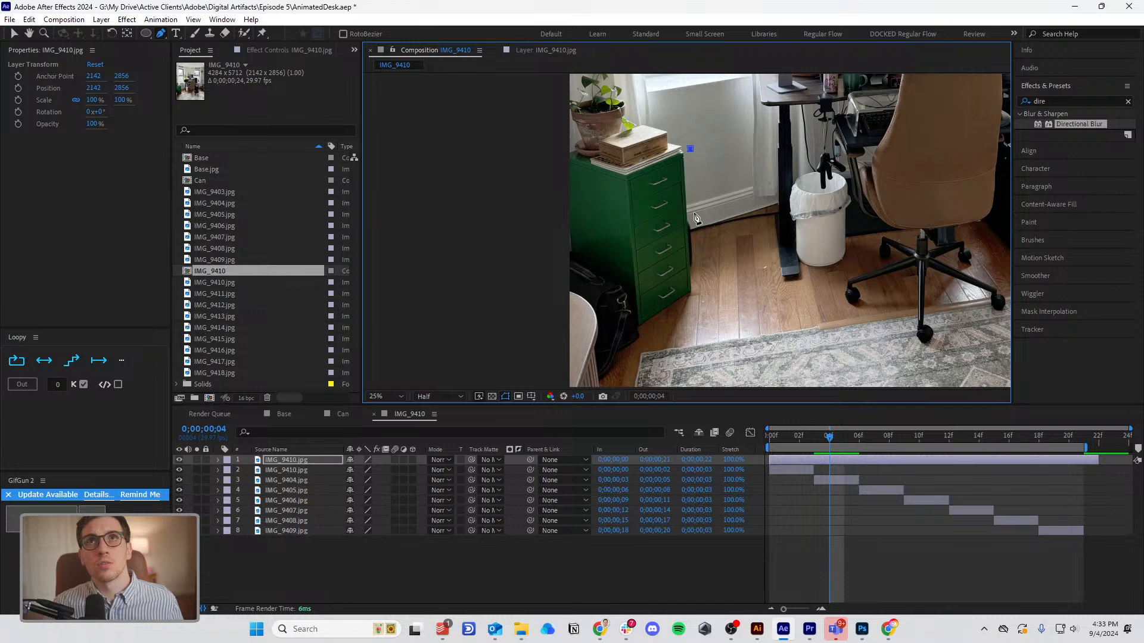
pyautogui.click(693, 224)
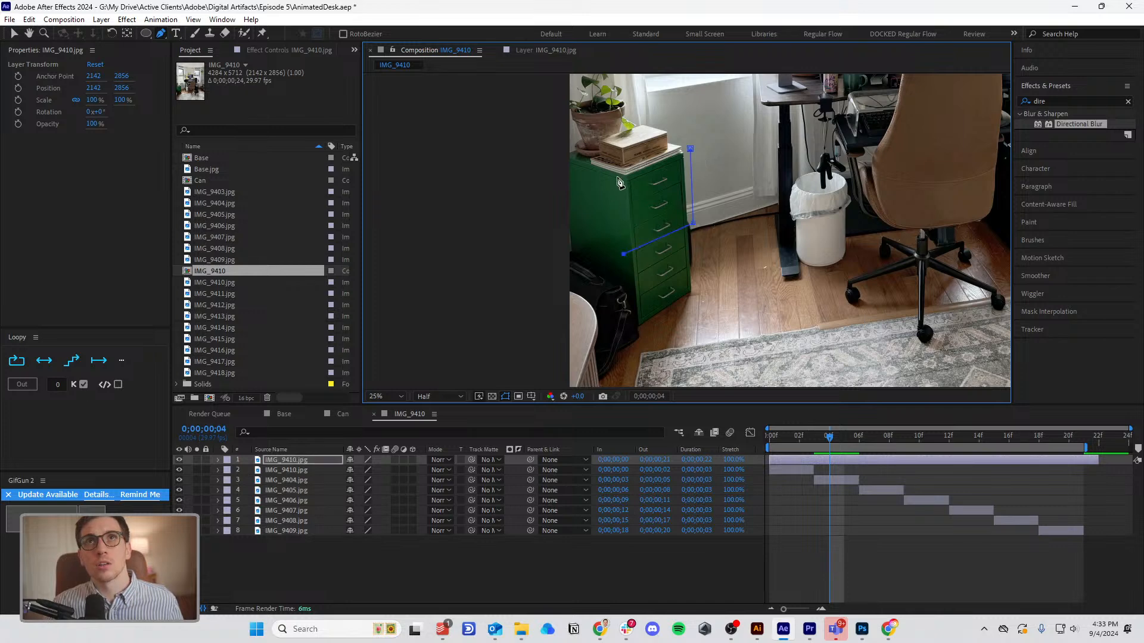
pyautogui.click(691, 150)
# Check frames 9 and 13 and raise the mask's two lower points so its bottom edge sits just above the open drawer.
pyautogui.moveTo(819, 431); pyautogui.dragTo(904, 445)
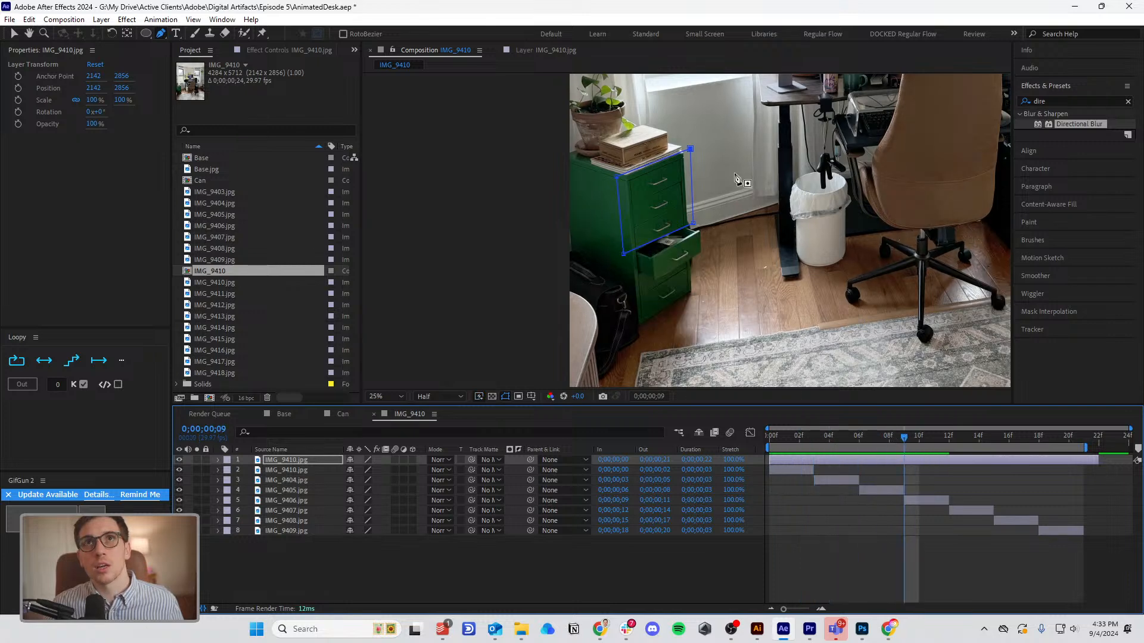
pyautogui.press('.')
pyautogui.press('v')
pyautogui.moveTo(700, 215); pyautogui.dragTo(699, 202)
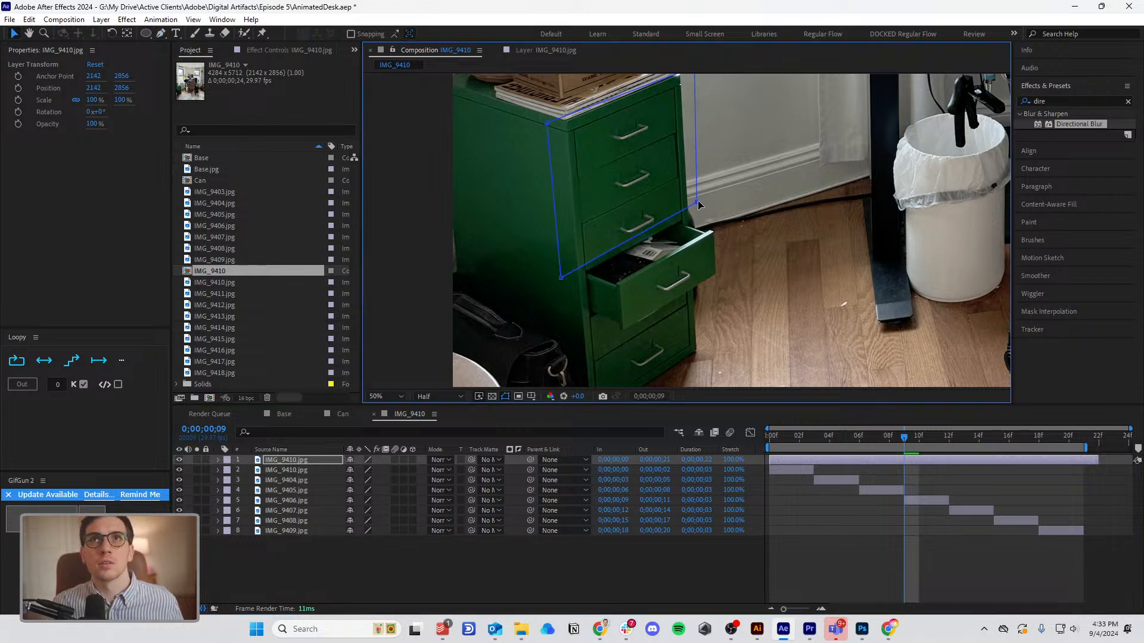
pyautogui.moveTo(907, 446); pyautogui.dragTo(964, 446)
pyautogui.moveTo(558, 293); pyautogui.dragTo(768, 190)
pyautogui.moveTo(697, 203); pyautogui.dragTo(694, 174)
pyautogui.moveTo(524, 221); pyautogui.dragTo(553, 235)
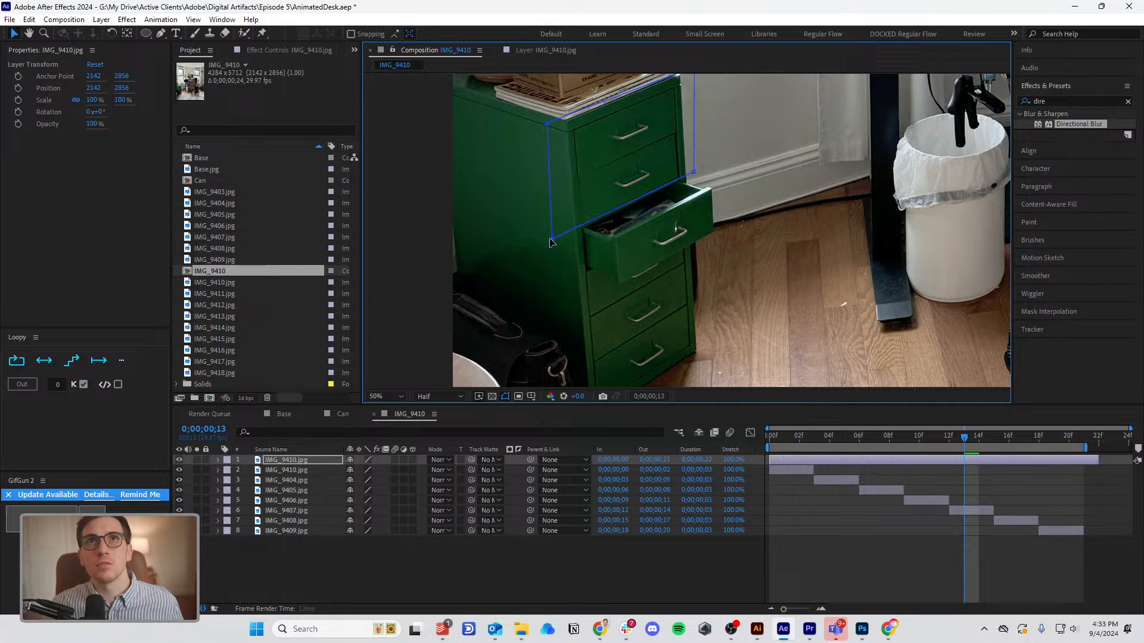
pyautogui.moveTo(695, 173); pyautogui.dragTo(690, 171)
# Trim the masked top IMG_9410.jpg layer so it ends at frame 14, where IMG_9407.jpg ends.
pyautogui.press('space')
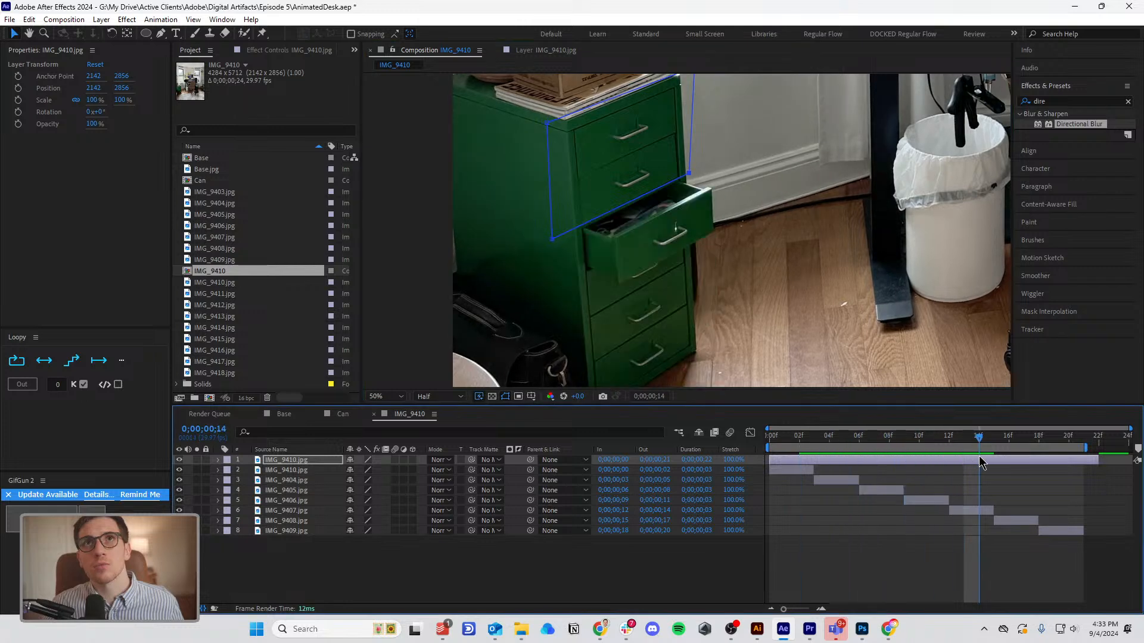
pyautogui.click(992, 438)
pyautogui.hotkey('alt', ']')
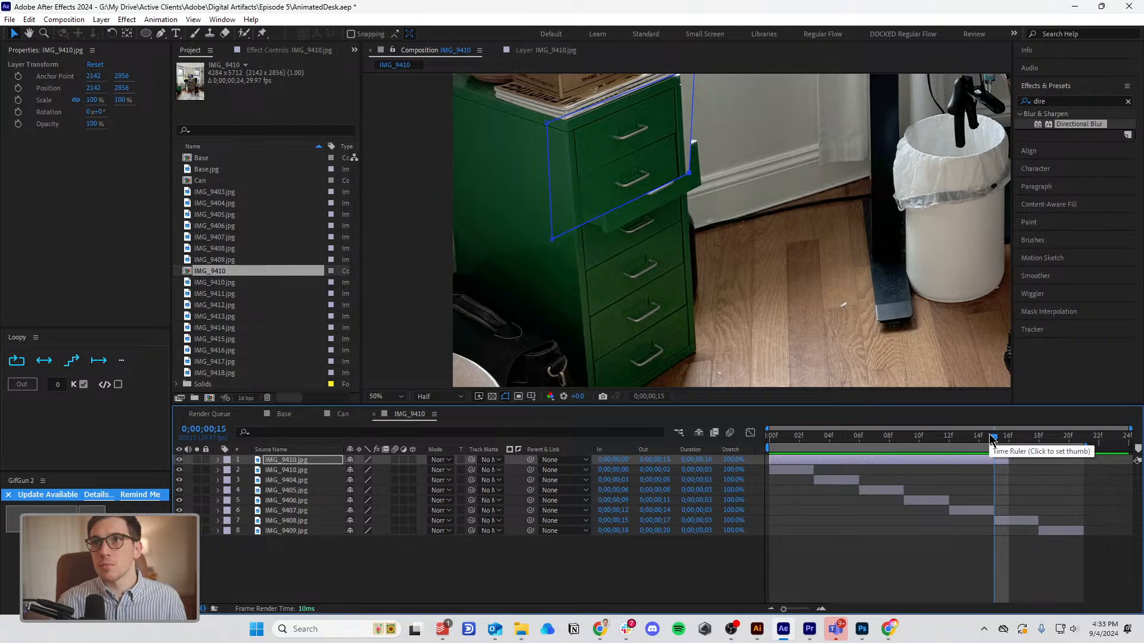
pyautogui.moveTo(1009, 460); pyautogui.dragTo(992, 465)
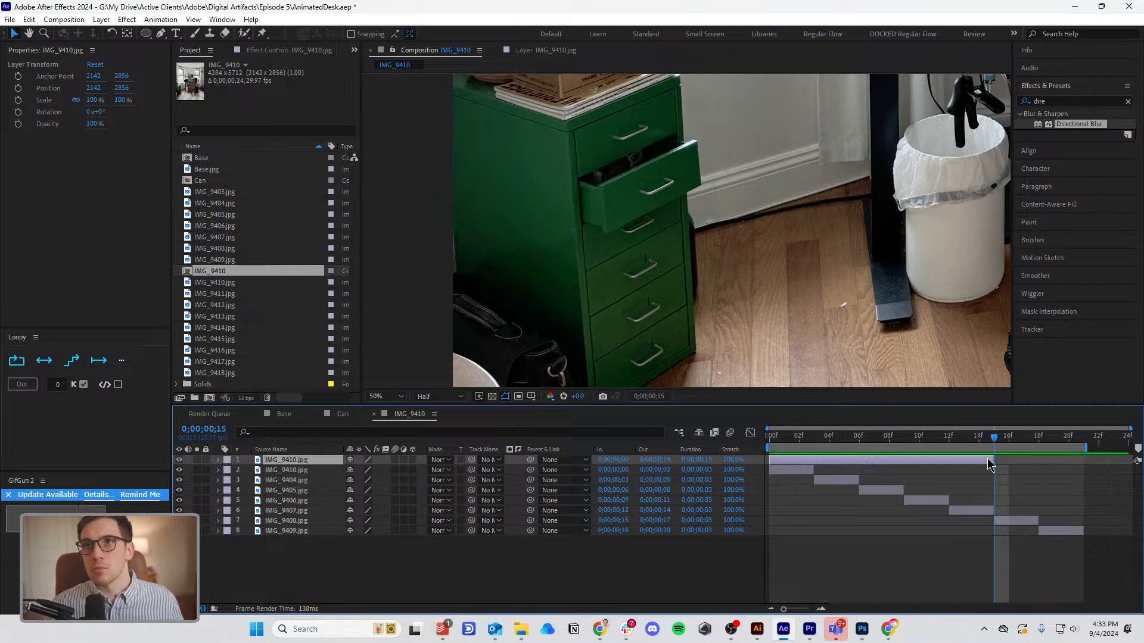
# Split the masked IMG_9410.jpg layer at frame 15 and delete the split-off part.
pyautogui.hotkey('ctrl', 'shift', 'd')
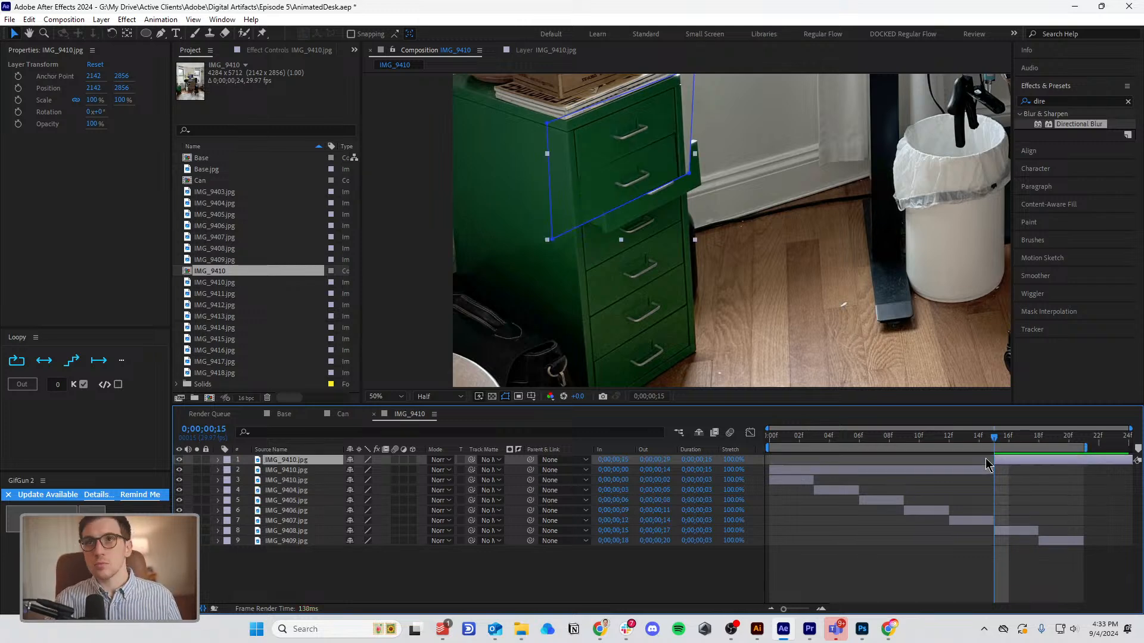
pyautogui.click(1069, 439)
pyautogui.moveTo(1016, 461); pyautogui.dragTo(1118, 472)
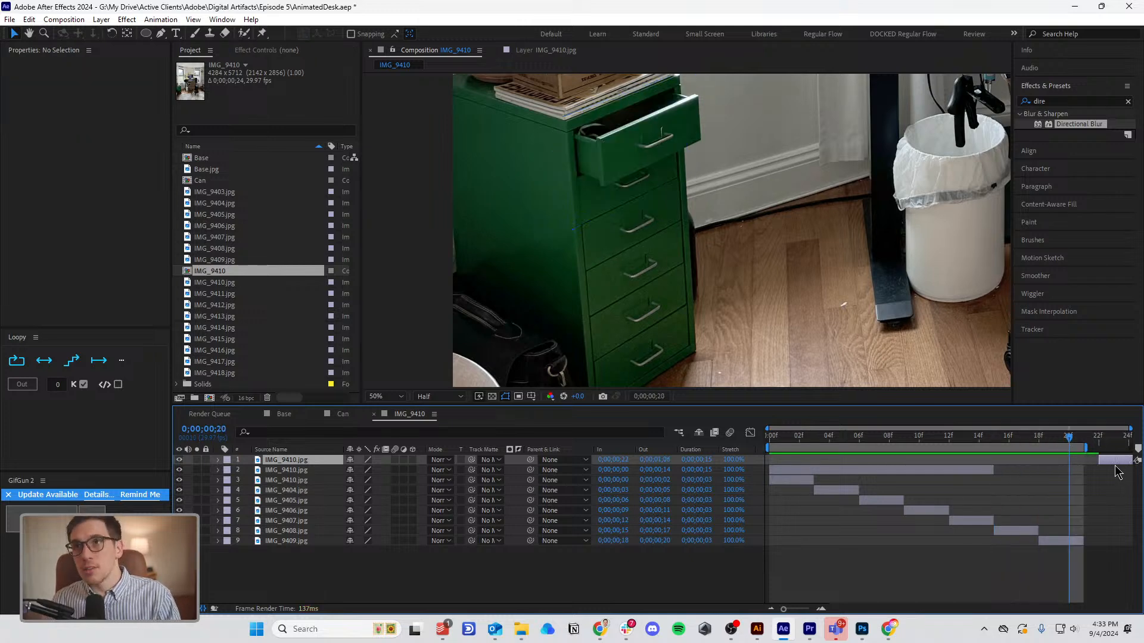
pyautogui.press('Delete')
# Play the drawer animation from the first frame with the whole cabinet in view.
pyautogui.moveTo(957, 440); pyautogui.dragTo(768, 441)
pyautogui.scroll(-2, 731, 174)
pyautogui.scroll(-1, 759, 217)
pyautogui.scroll(1, 759, 217)
pyautogui.scroll(-1, 759, 217)
pyautogui.scroll(1, 759, 217)
pyautogui.press('space')
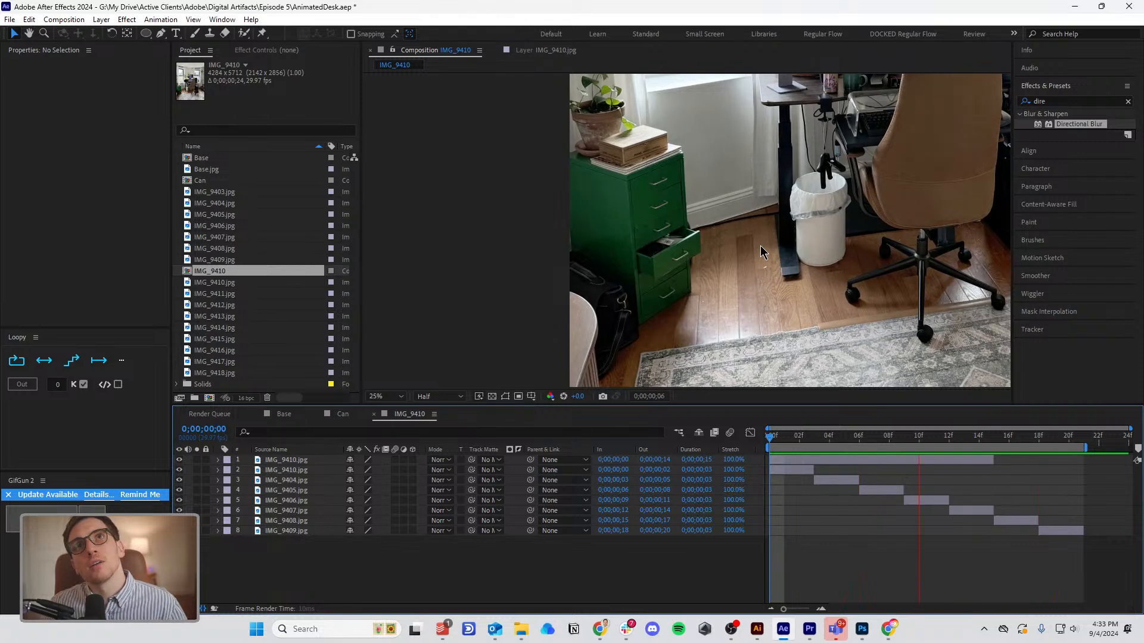
pyautogui.press('space')
# Set the Mask Feather of Mask 1 on the top IMG_9410.jpg layer to 48 pixels.
pyautogui.moveTo(793, 446); pyautogui.dragTo(854, 453)
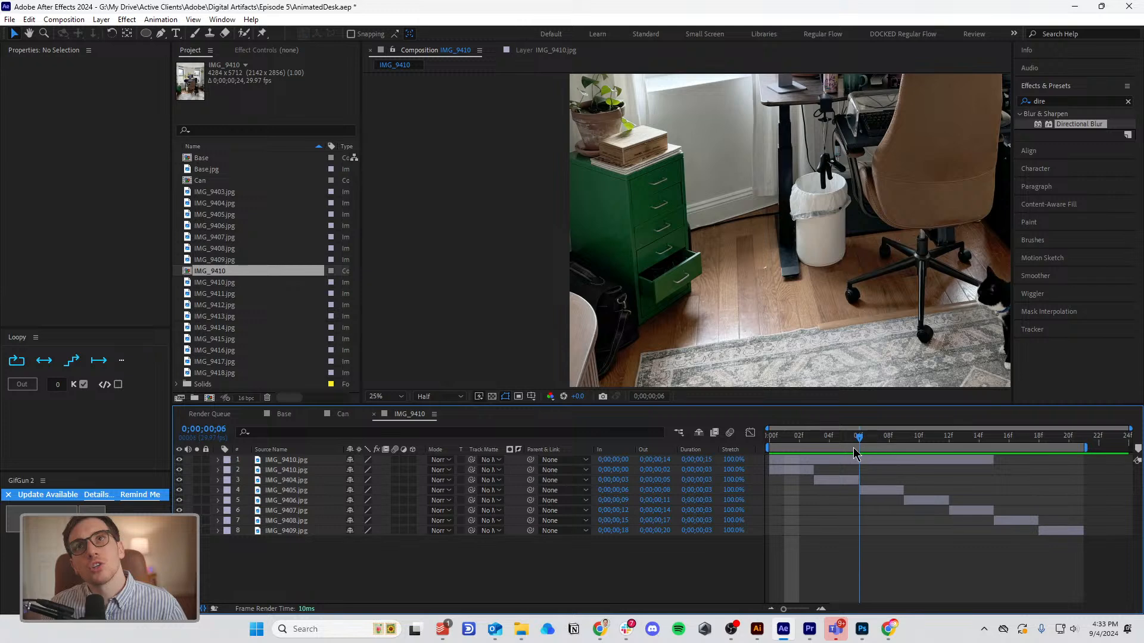
pyautogui.click(856, 460)
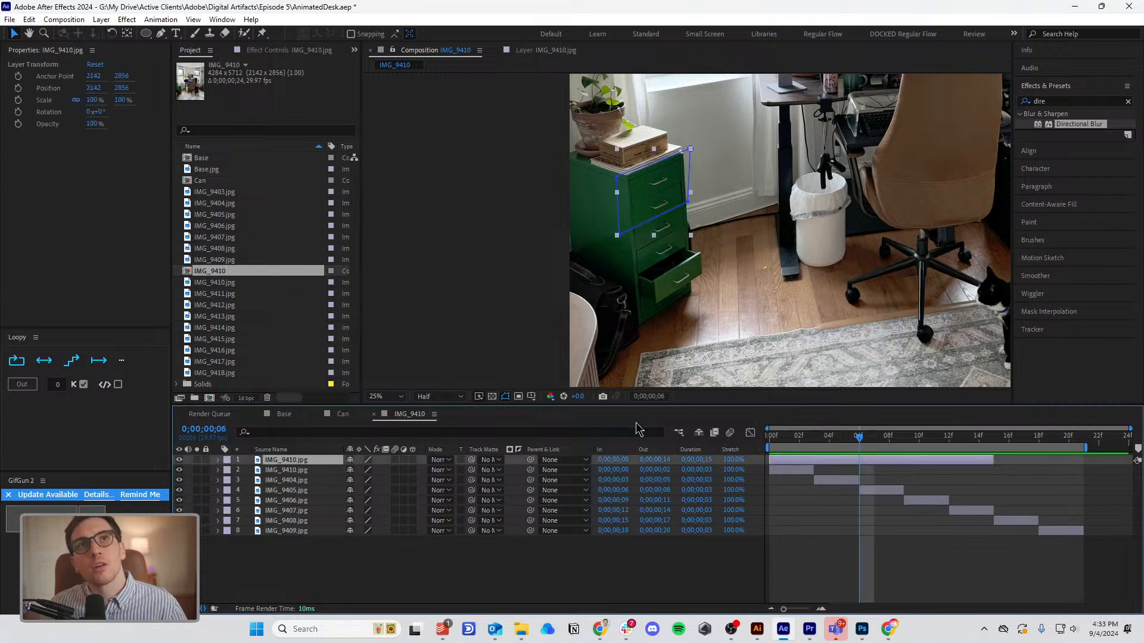
pyautogui.click(218, 460)
pyautogui.click(240, 481)
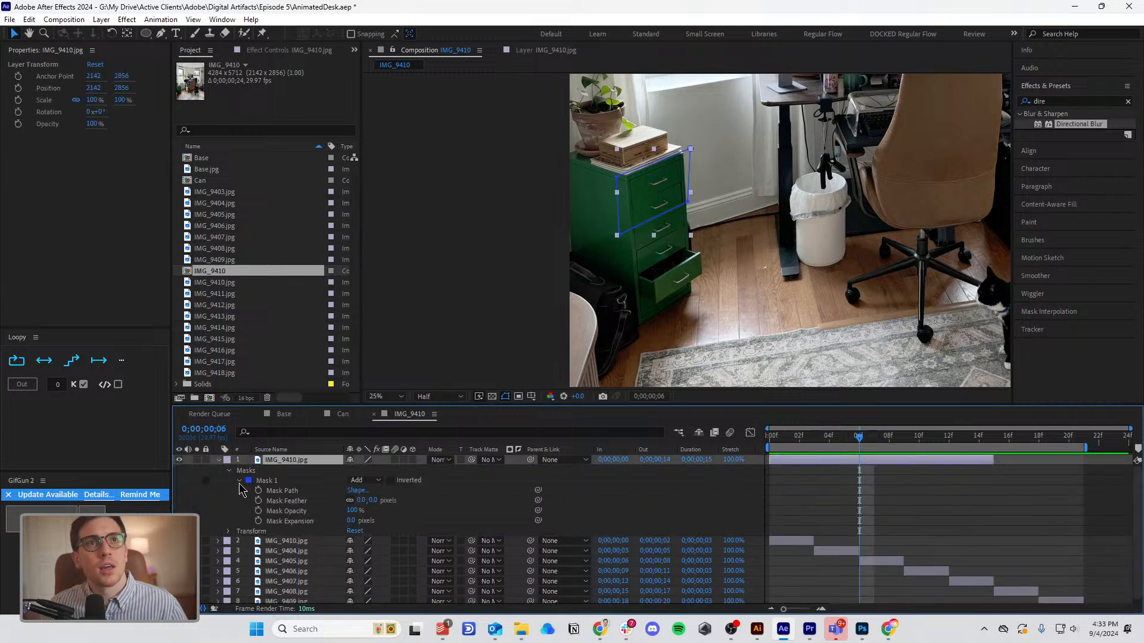
pyautogui.moveTo(377, 503); pyautogui.dragTo(403, 497)
pyautogui.click(978, 488)
# Select Mask 1's lower points at frame 6 and move its bottom edge slightly down the cabinet.
pyautogui.scroll(2, 684, 237)
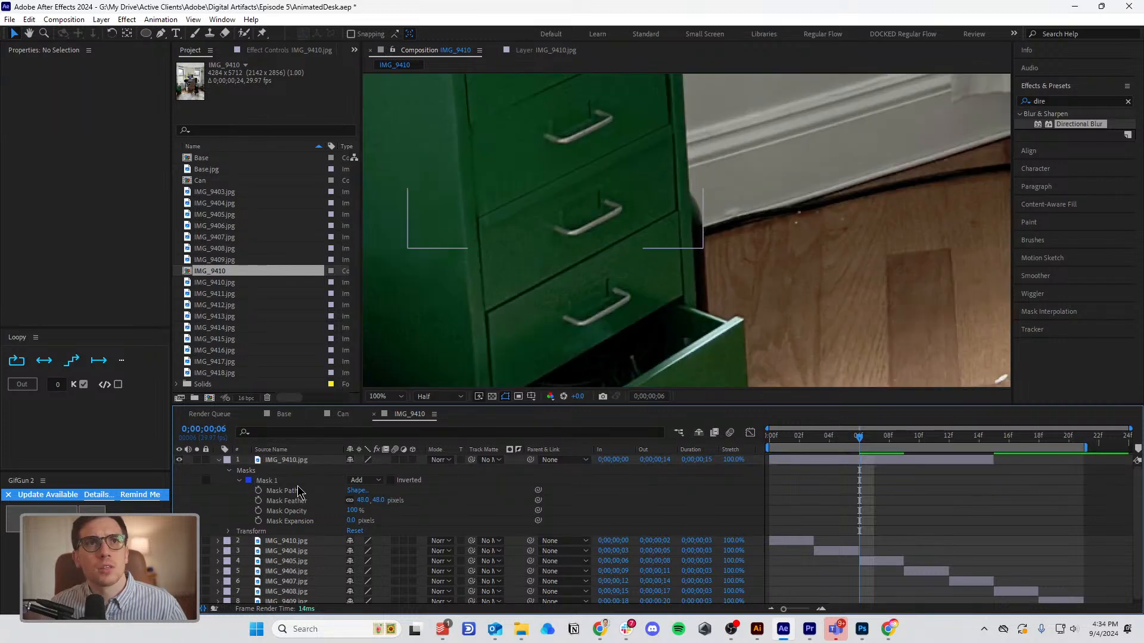
pyautogui.click(275, 462)
pyautogui.click(282, 491)
pyautogui.moveTo(613, 217); pyautogui.dragTo(705, 300)
pyautogui.moveTo(477, 346); pyautogui.dragTo(770, 220)
pyautogui.moveTo(695, 149); pyautogui.dragTo(720, 214)
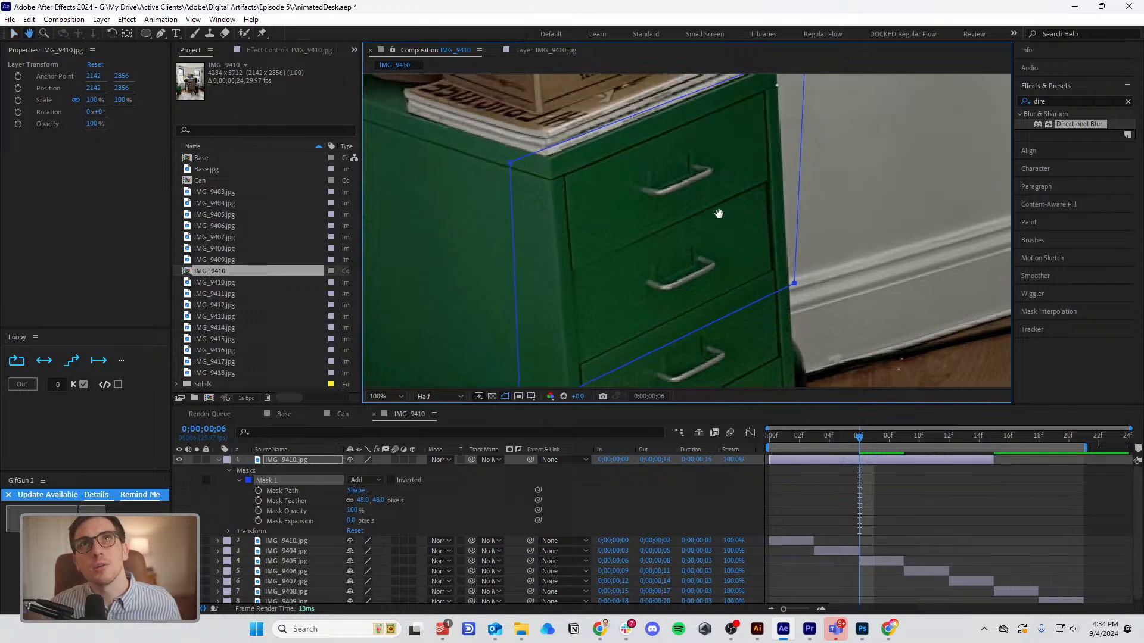
pyautogui.scroll(-1, 719, 213)
# Extend the masked layer's out point to frame 15 and start keyframing Mask 1's path at frame 12.
pyautogui.moveTo(865, 446); pyautogui.dragTo(1006, 472)
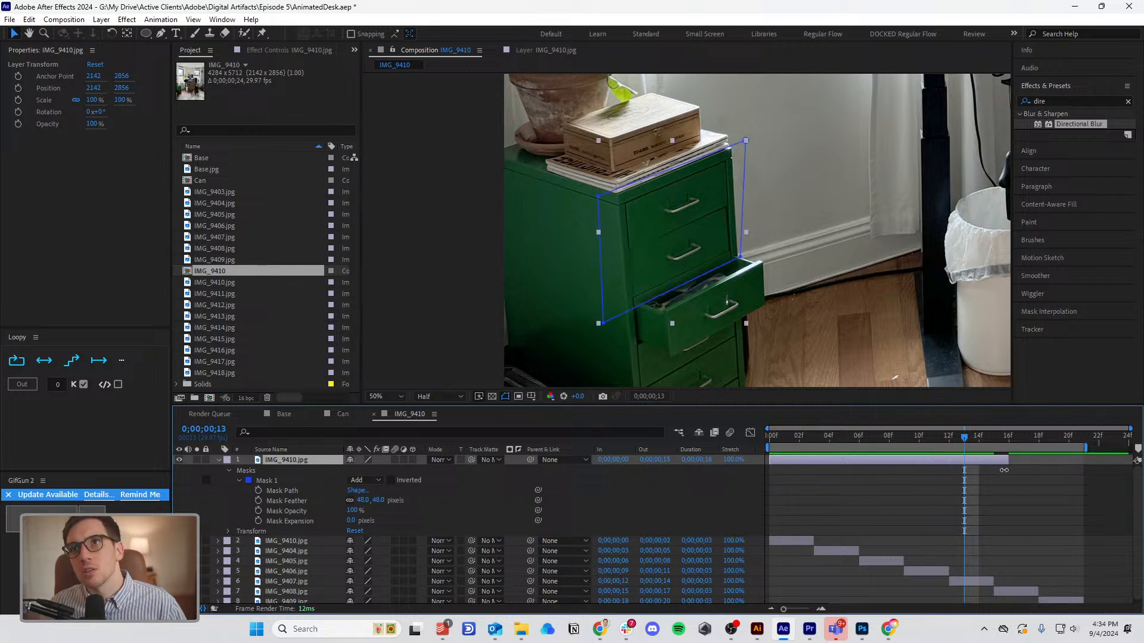
pyautogui.press('pageup')
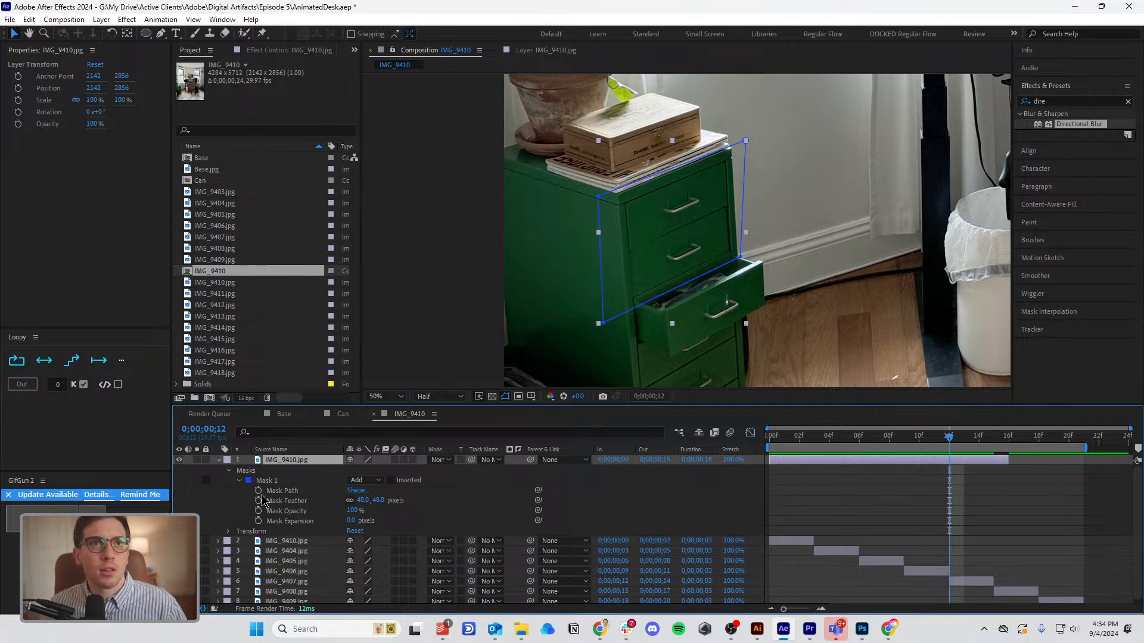
pyautogui.click(259, 491)
pyautogui.press('pageup')
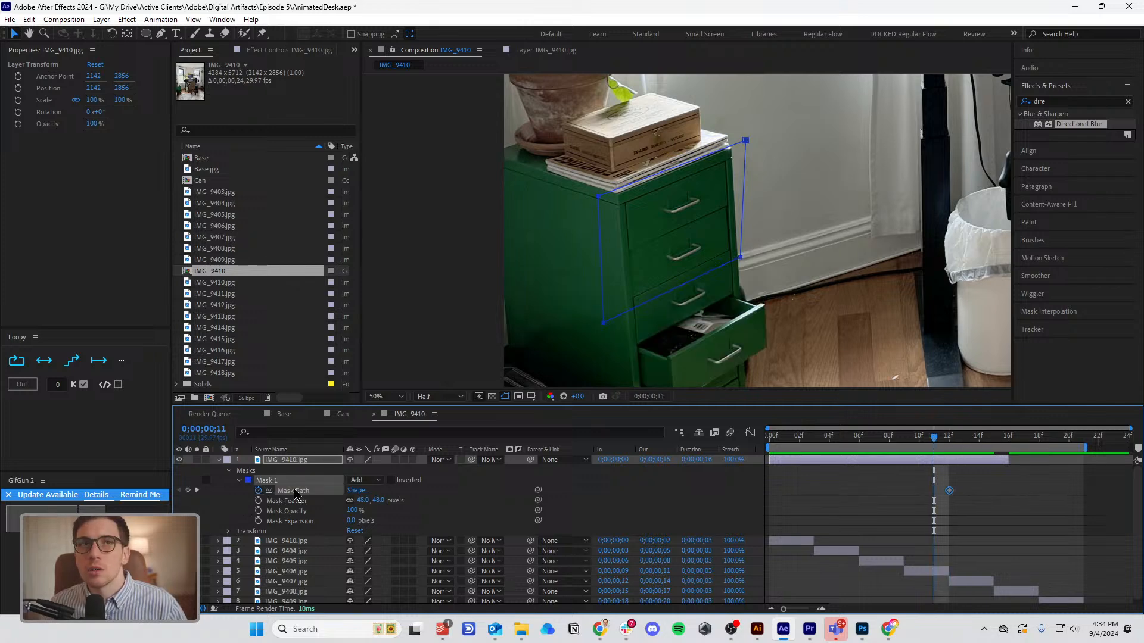
# Keyframe the mask path at frame 11, then at frame 12 raise the mask's lower edge above the open drawer.
pyautogui.click(188, 491)
pyautogui.press('pagedown')
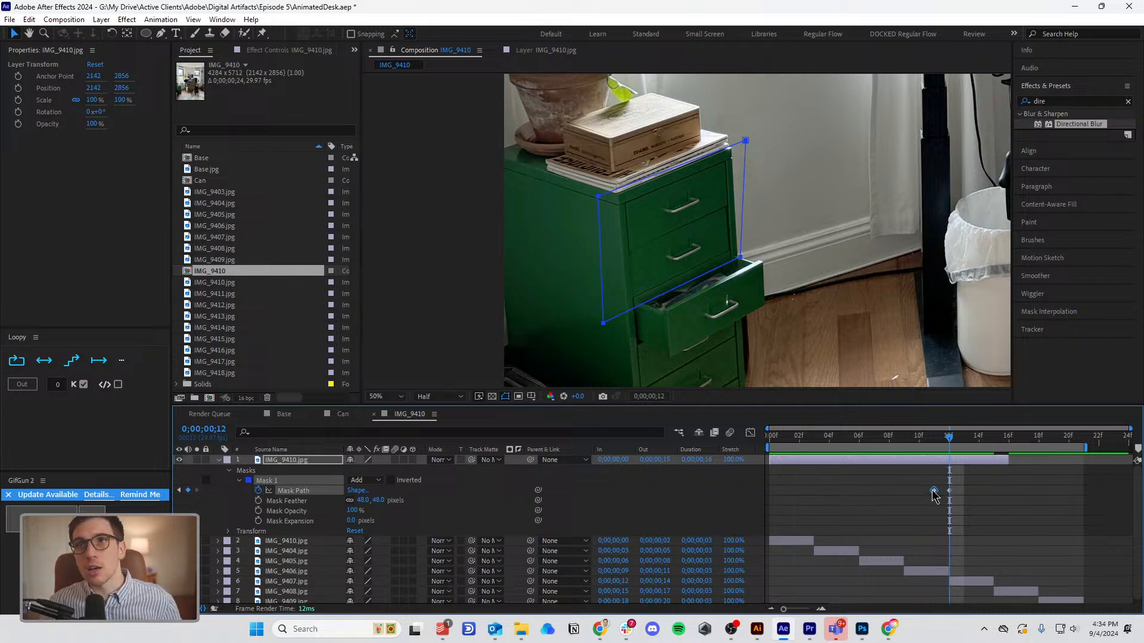
pyautogui.moveTo(560, 350); pyautogui.dragTo(867, 247)
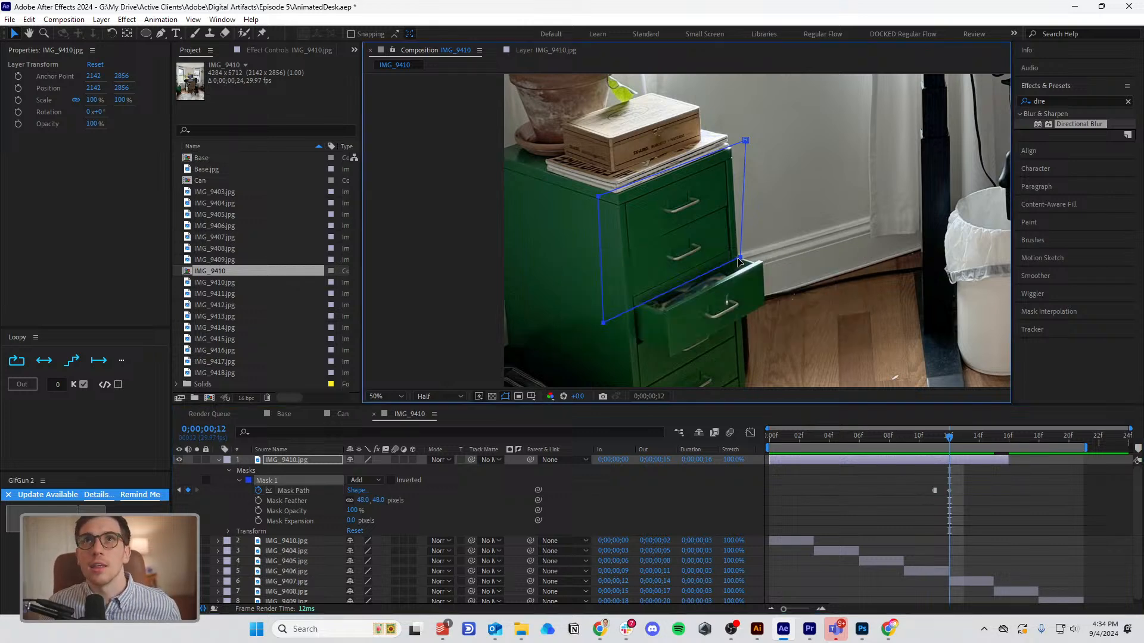
pyautogui.moveTo(742, 257); pyautogui.dragTo(742, 247)
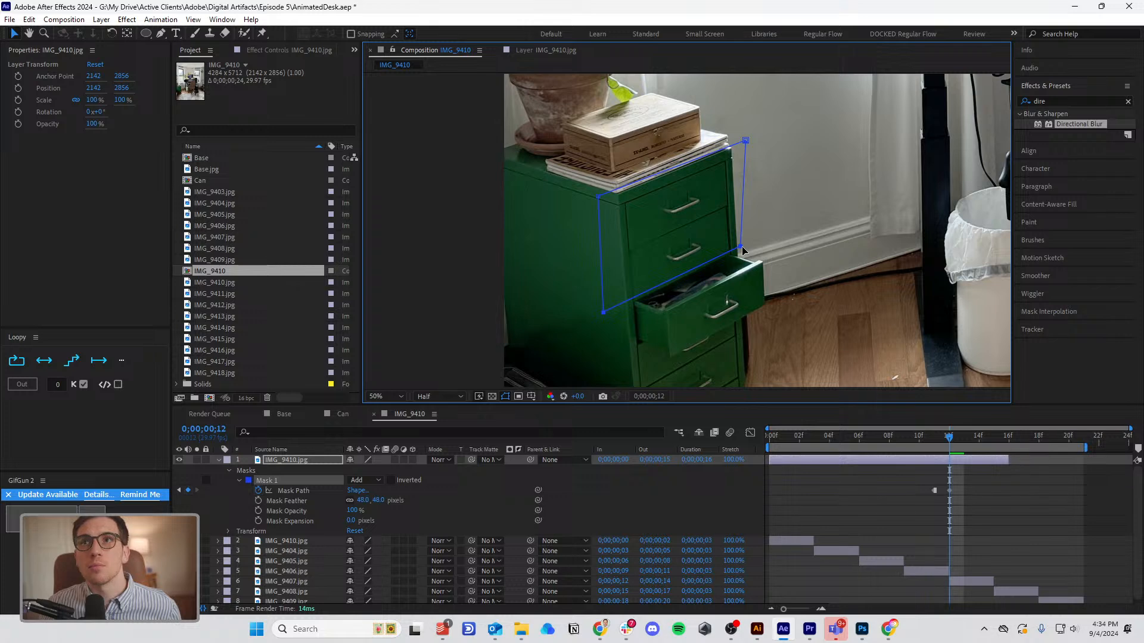
# Shorten the masked IMG_9410.jpg layer so it ends at frame 14, and play back the drawer animation.
pyautogui.click(1026, 509)
pyautogui.moveTo(950, 444); pyautogui.dragTo(993, 468)
pyautogui.press('space')
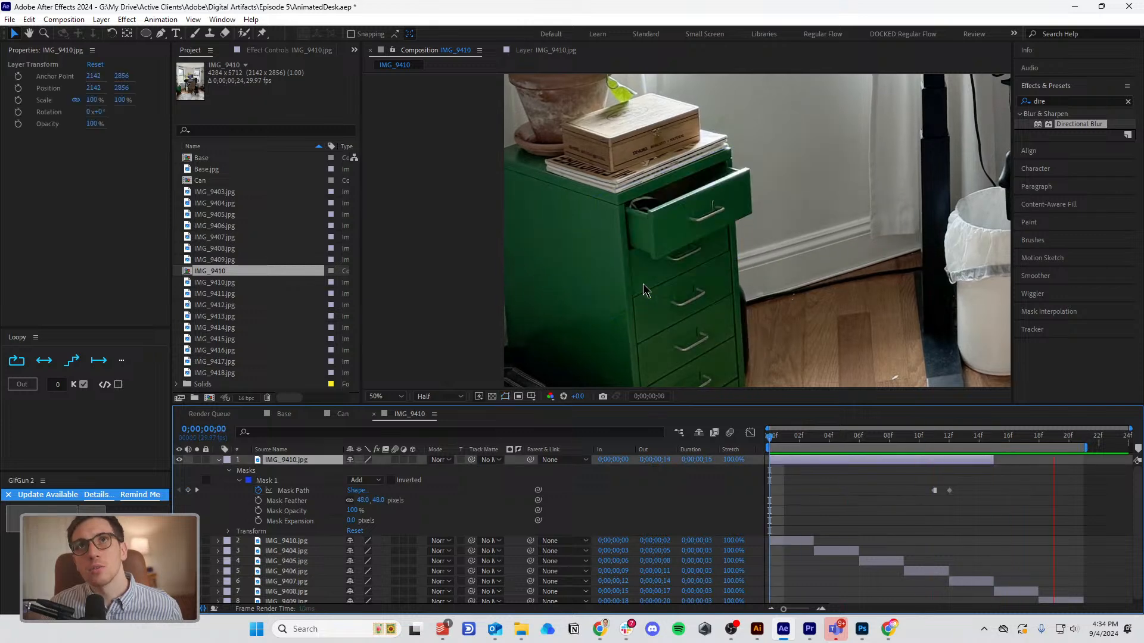
pyautogui.scroll(-2, 658, 213)
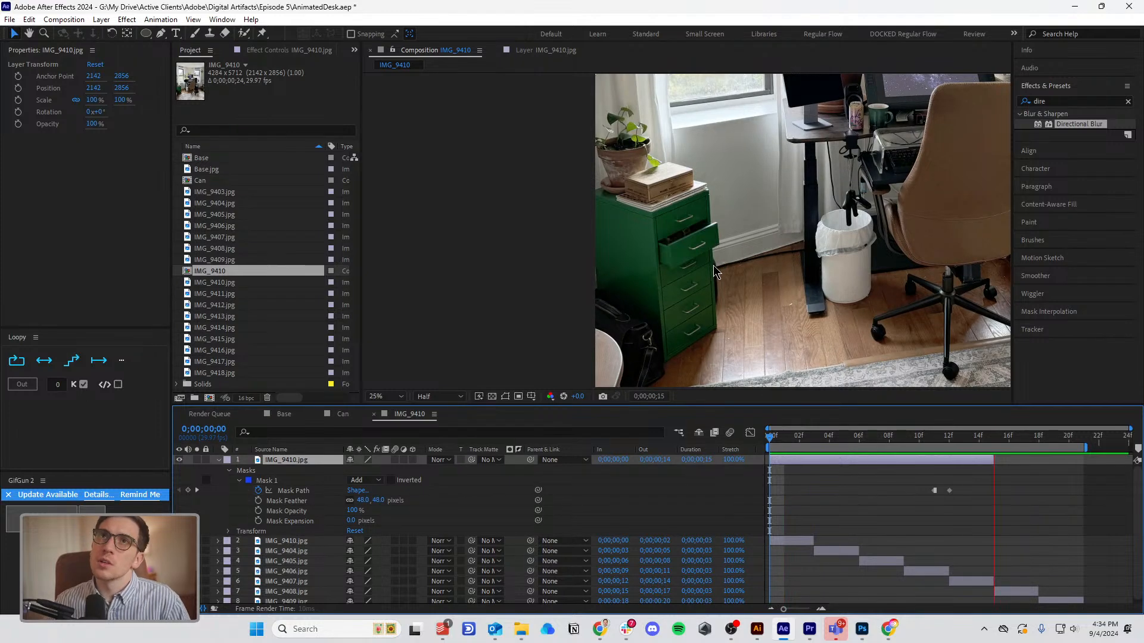
pyautogui.scroll(-1, 715, 271)
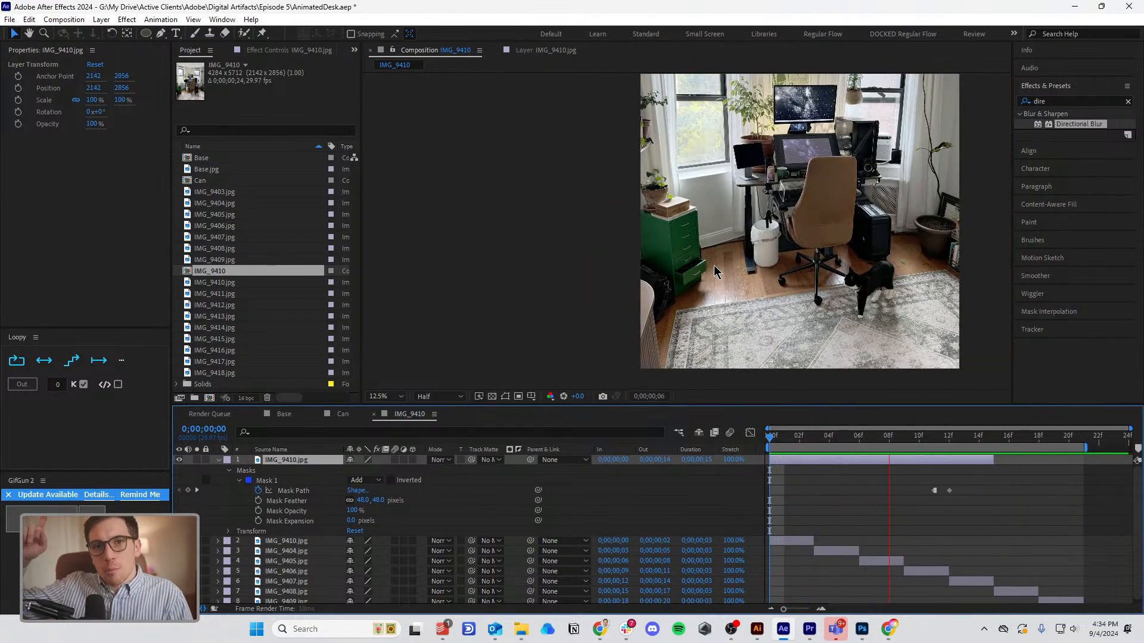
pyautogui.press('space')
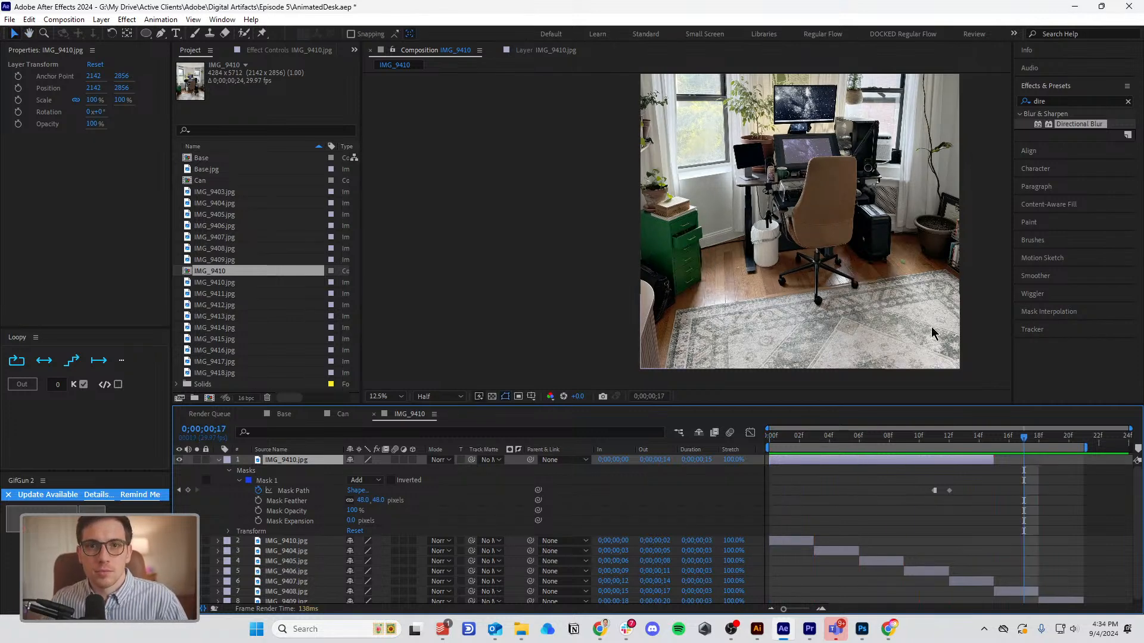
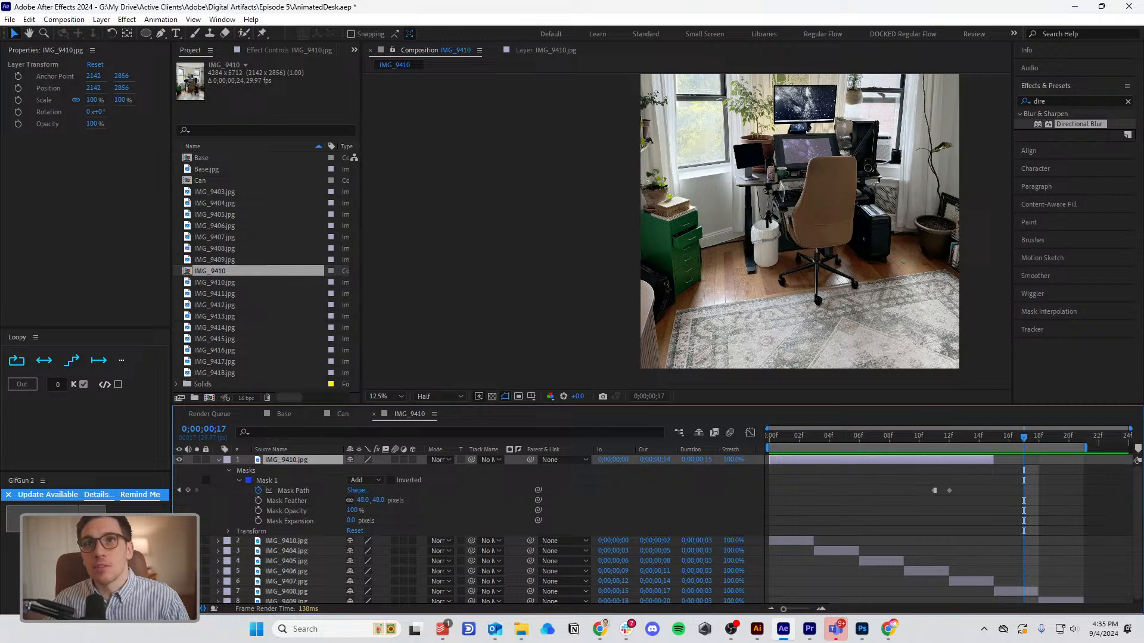
# Set the IMG_9410 composition's duration to 0;00;01;24.
pyautogui.moveTo(799, 444); pyautogui.dragTo(1038, 479)
pyautogui.click(1093, 483)
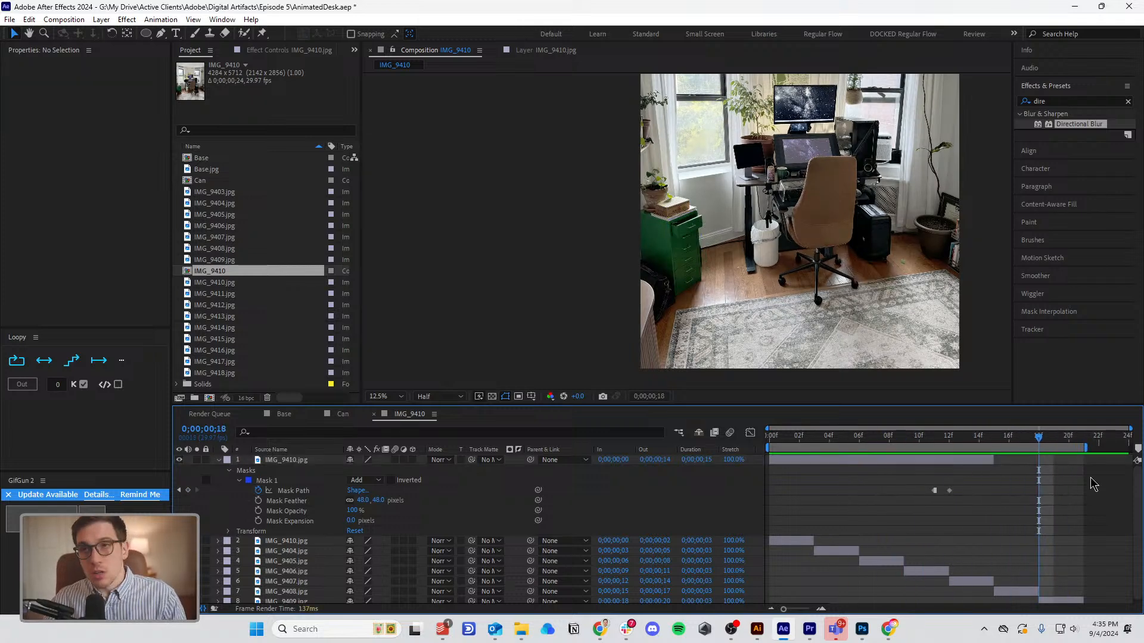
pyautogui.click(67, 21)
pyautogui.click(76, 53)
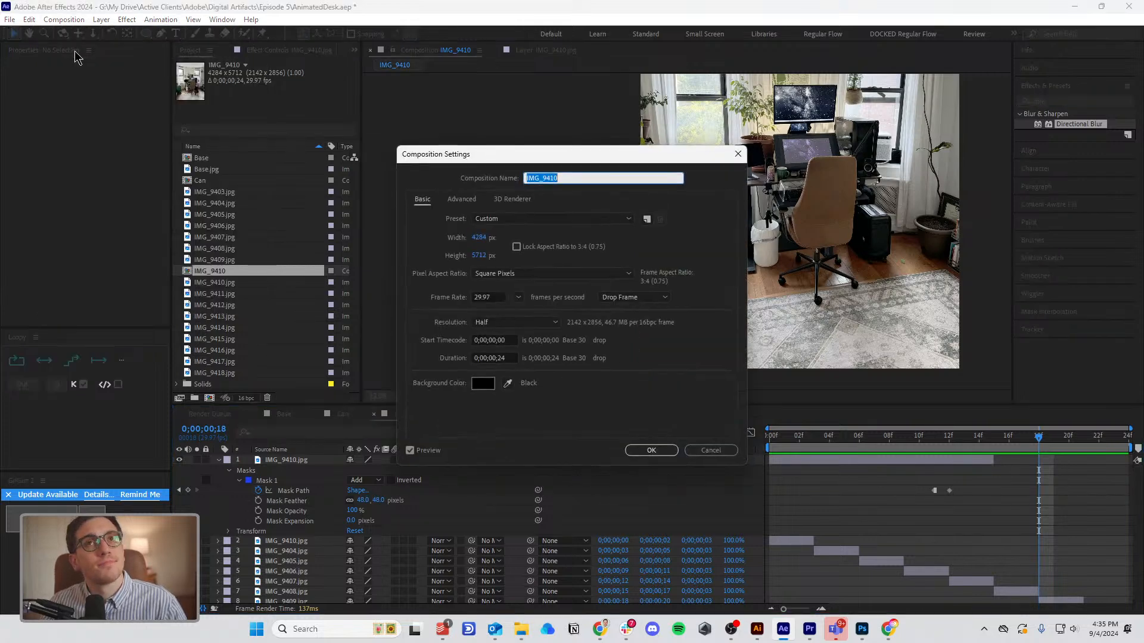
pyautogui.click(502, 356)
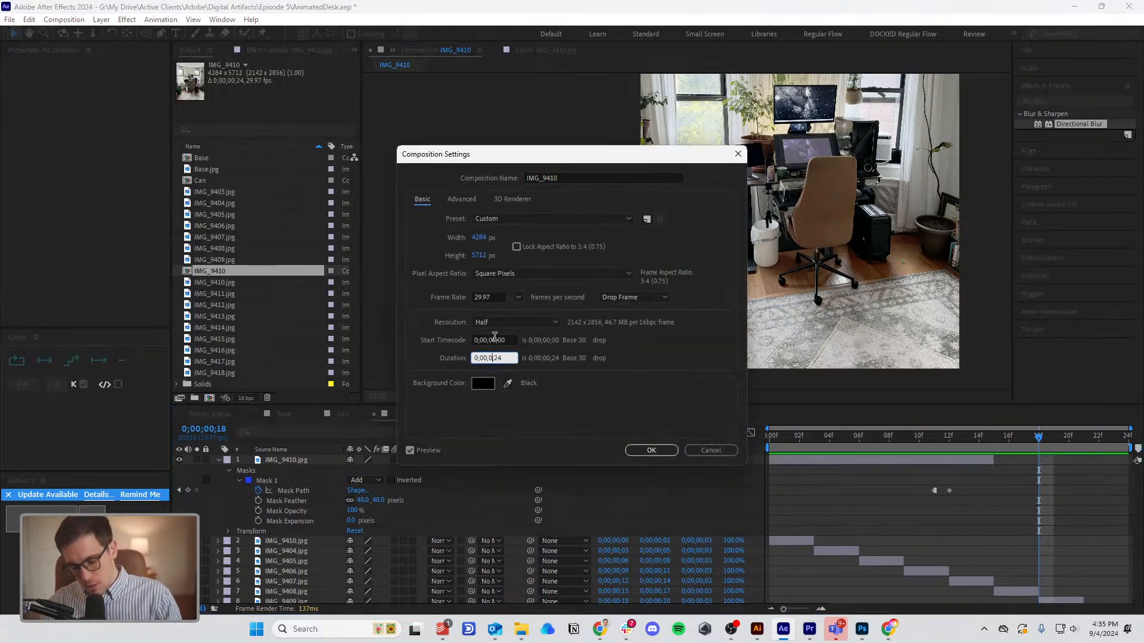
pyautogui.click(674, 449)
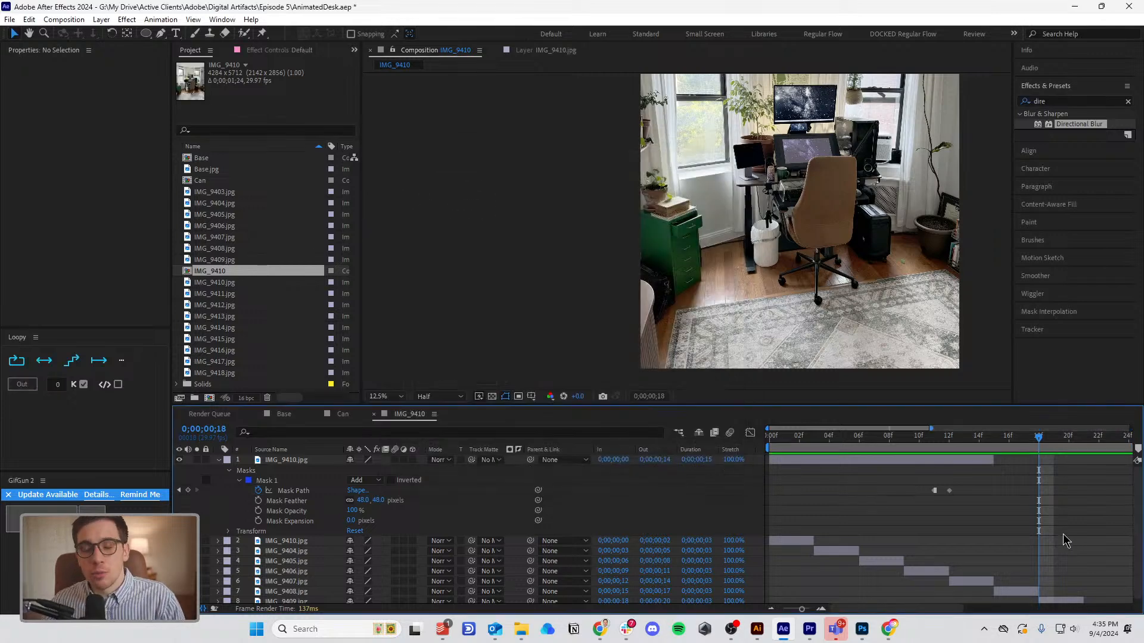
# Duplicate the IMG_9408.jpg layer and place the copy directly after the original, from frame 18 to frame 20.
pyautogui.click(895, 446)
pyautogui.moveTo(898, 448); pyautogui.dragTo(909, 447)
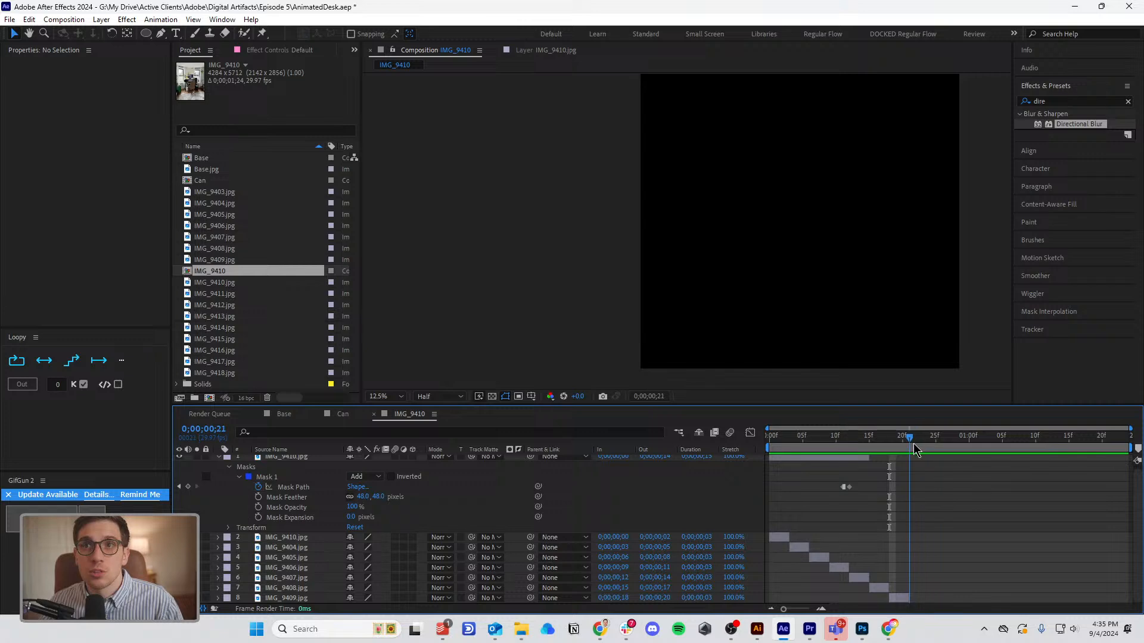
pyautogui.click(880, 588)
pyautogui.hotkey('ctrl', 'd')
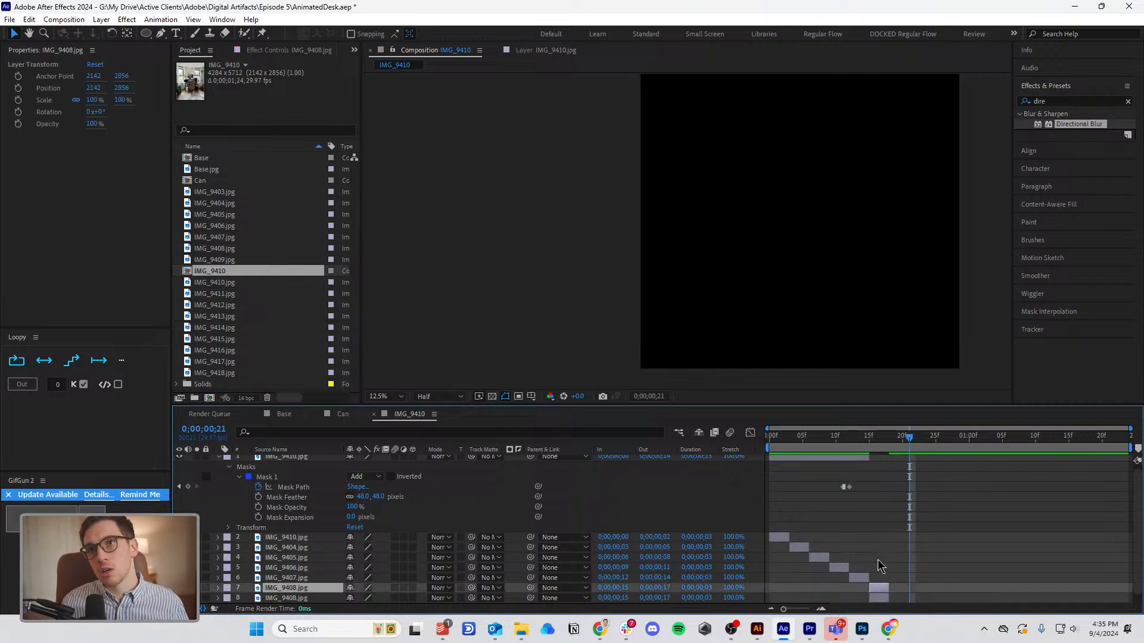
pyautogui.press(']')
pyautogui.press('=')
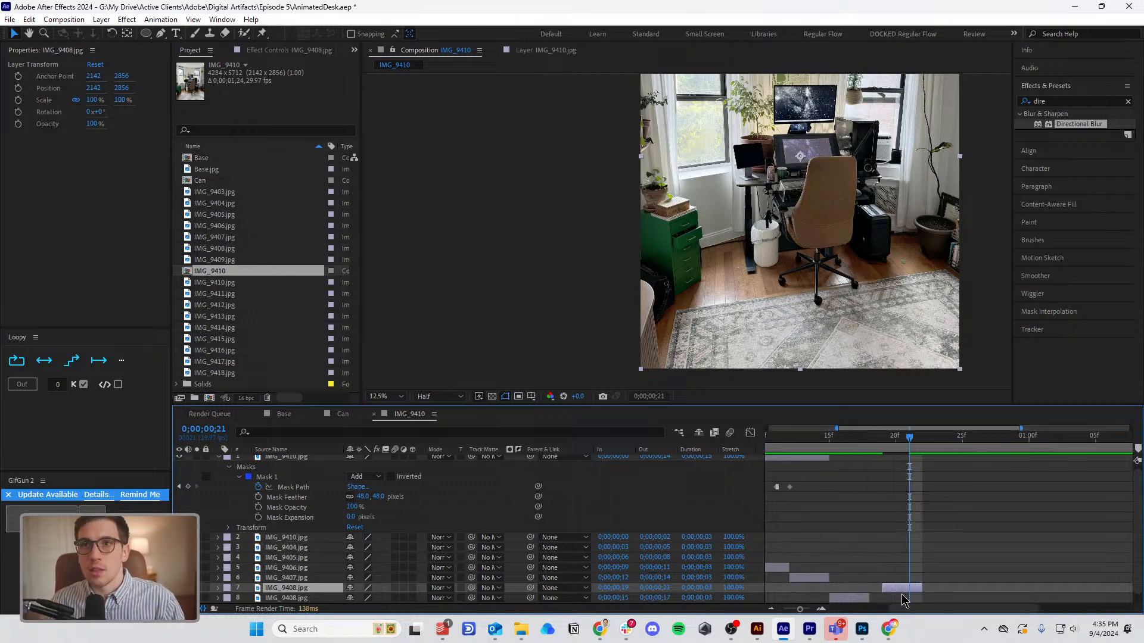
pyautogui.moveTo(898, 588); pyautogui.dragTo(886, 592)
pyautogui.moveTo(825, 439); pyautogui.dragTo(900, 470)
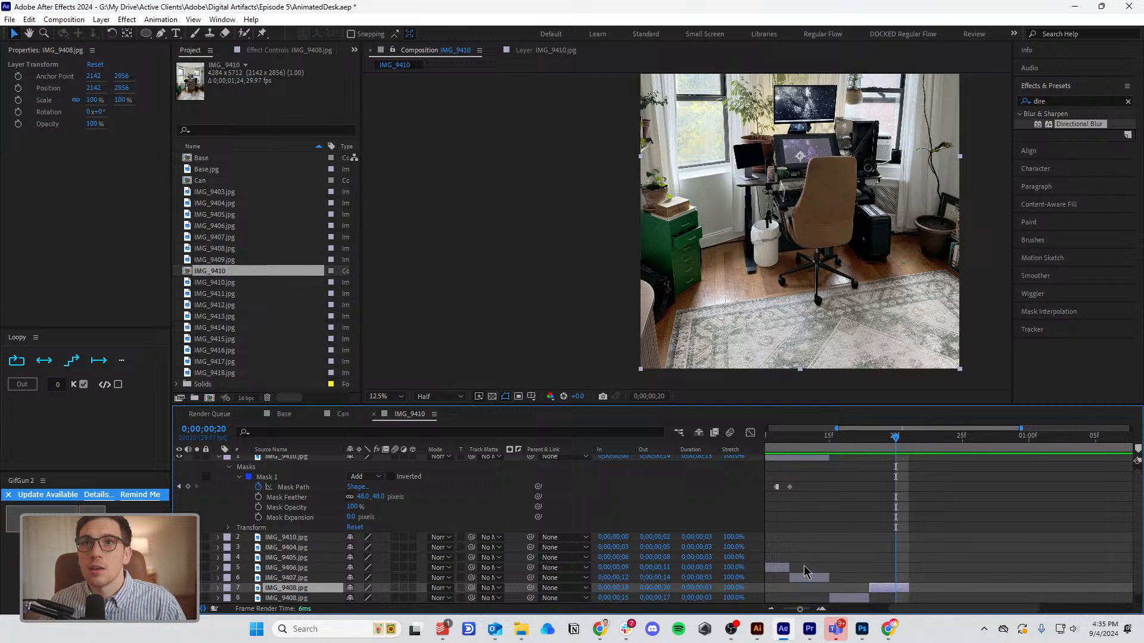
# Duplicate the IMG_9407.jpg layer and place the copy after the IMG_9408.jpg copy, starting at frame 21.
pyautogui.click(809, 577)
pyautogui.hotkey('ctrl', 'd')
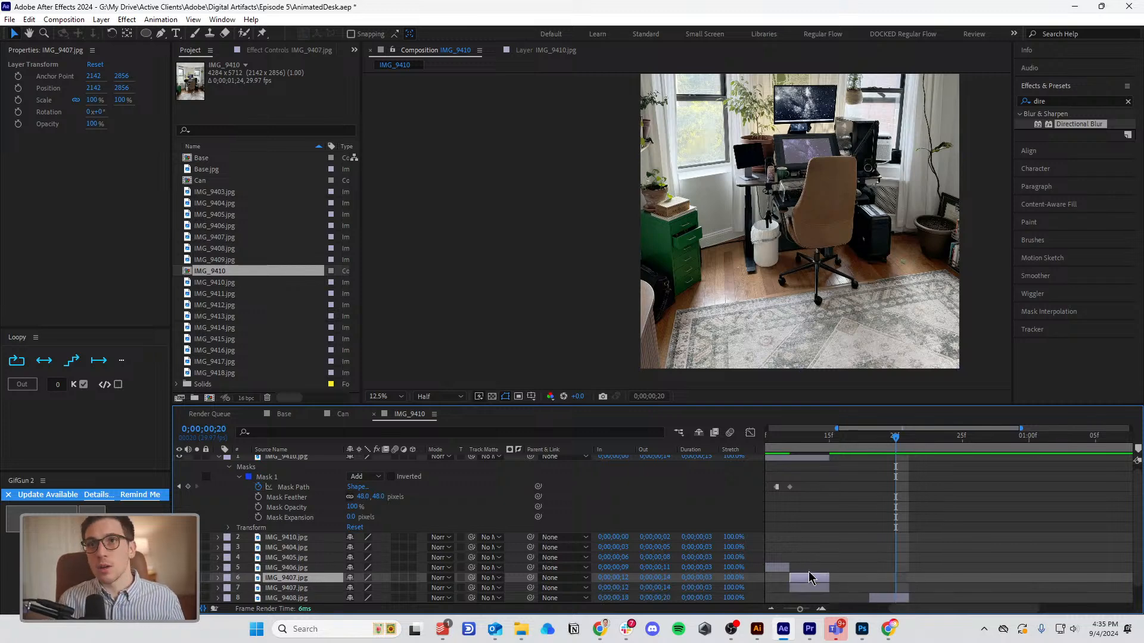
pyautogui.press(']')
pyautogui.moveTo(886, 582); pyautogui.dragTo(926, 583)
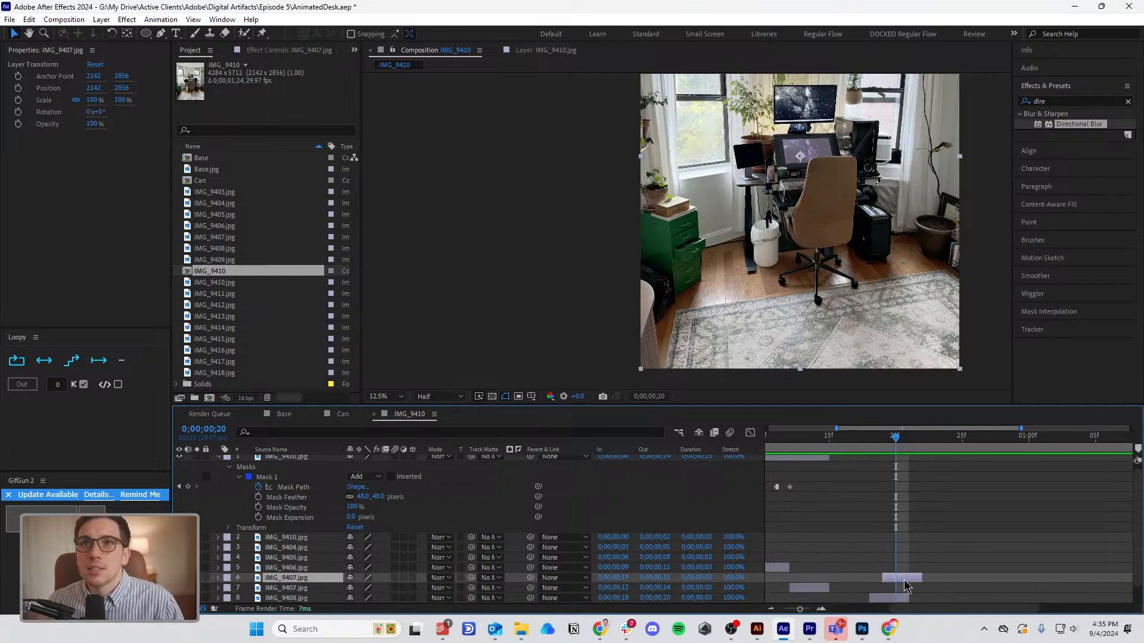
pyautogui.moveTo(821, 448); pyautogui.dragTo(861, 471)
pyautogui.scroll(-1, 864, 476)
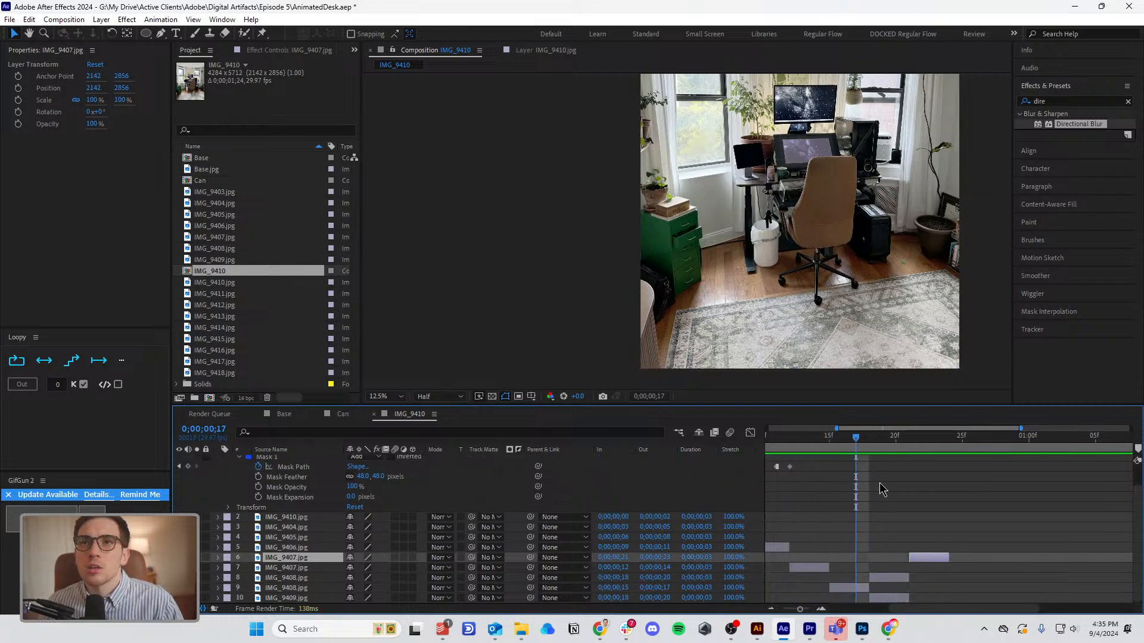
pyautogui.keyDown('shift'); pyautogui.click(887, 580); pyautogui.keyUp('shift')
pyautogui.moveTo(887, 580); pyautogui.dragTo(929, 587)
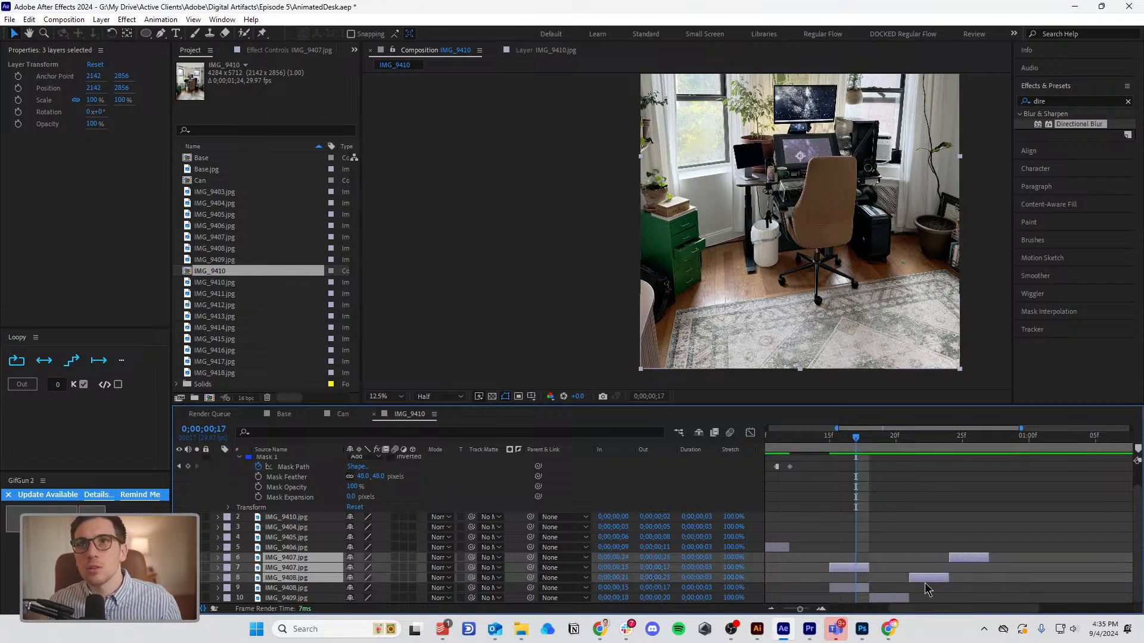
pyautogui.hotkey('ctrl', 'z')
# Move the IMG_9408.jpg and IMG_9407.jpg copies three frames later together, starting them at frames 21 and 24.
pyautogui.keyDown('ctrl'); pyautogui.click(890, 579); pyautogui.keyUp('ctrl')
pyautogui.click(925, 560)
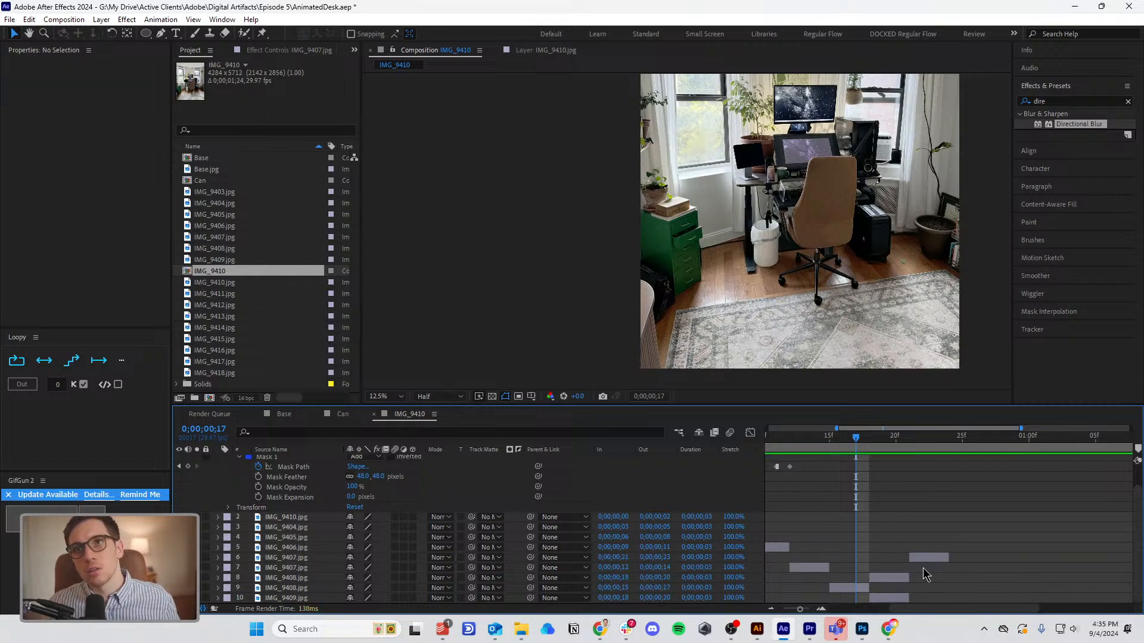
pyautogui.keyDown('ctrl'); pyautogui.click(880, 579); pyautogui.keyUp('ctrl')
pyautogui.moveTo(889, 580); pyautogui.dragTo(928, 580)
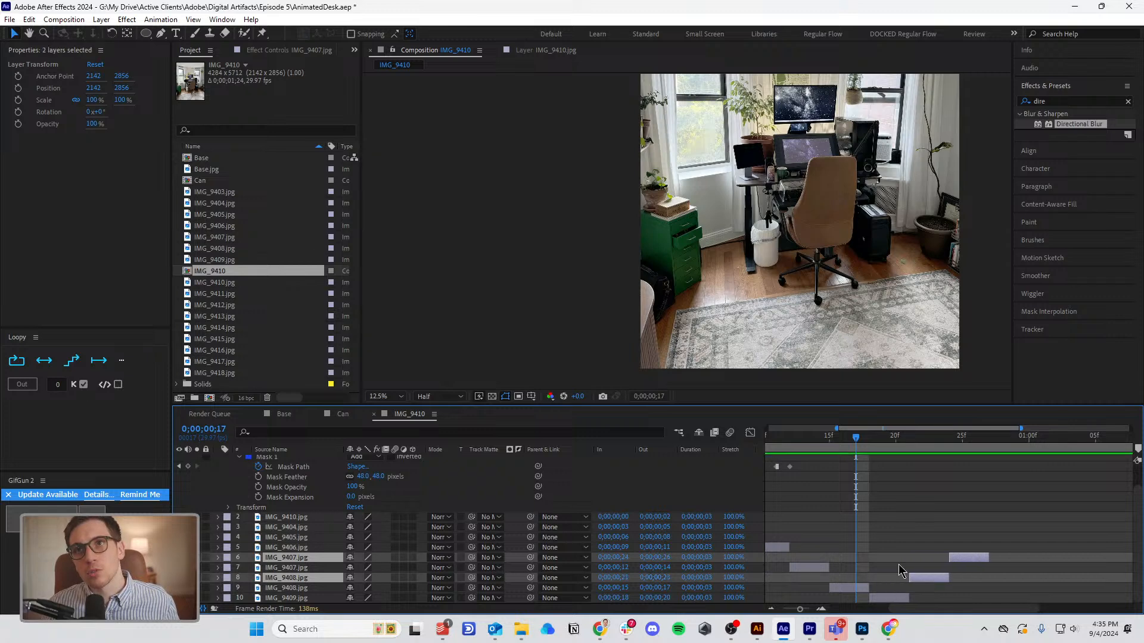
# Duplicate the masked IMG_9410.jpg layer, start the copy at frame 25, and move its mask path keyframes to begin at that frame.
pyautogui.moveTo(808, 440); pyautogui.dragTo(962, 445)
pyautogui.click(1040, 547)
pyautogui.click(785, 549)
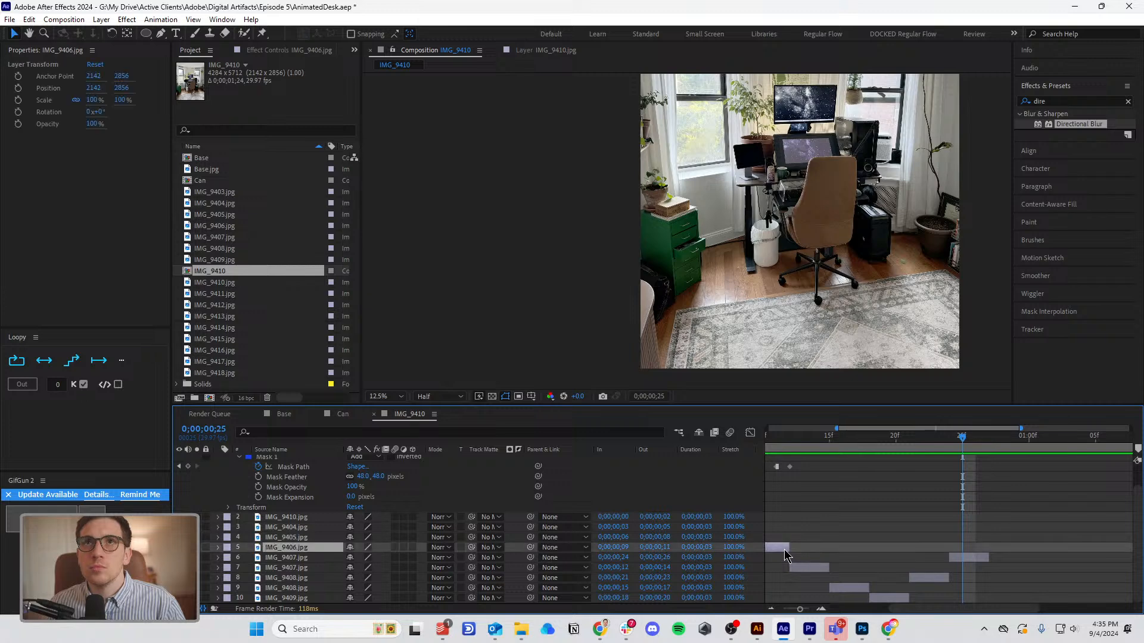
pyautogui.press('-')
pyautogui.scroll(2, 835, 534)
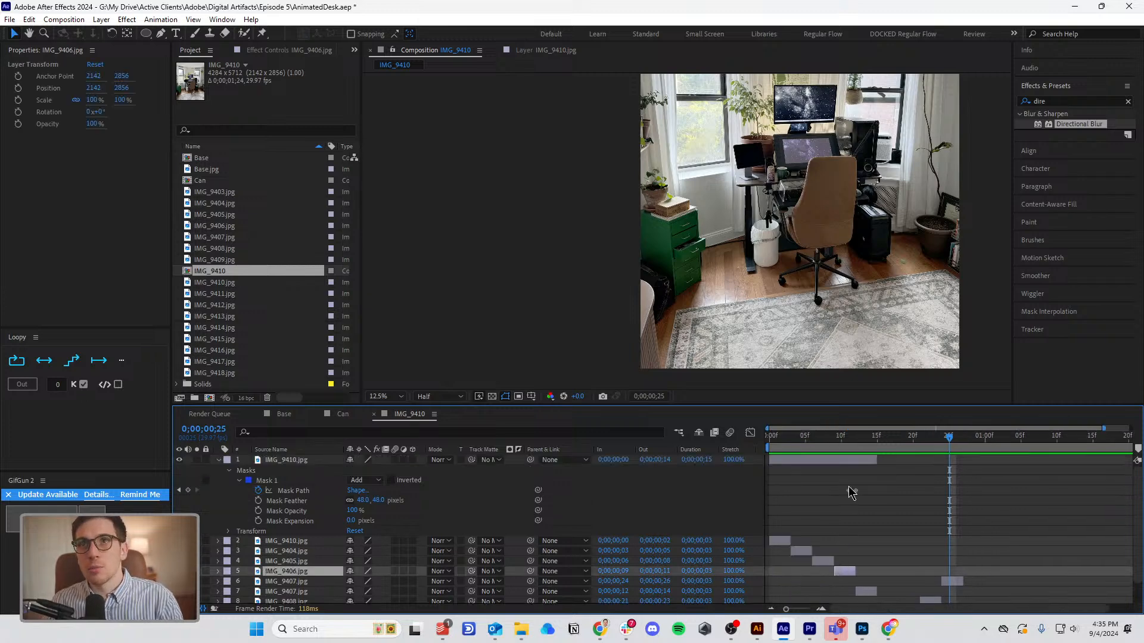
pyautogui.click(840, 463)
pyautogui.hotkey('ctrl', 'd')
pyautogui.press('[')
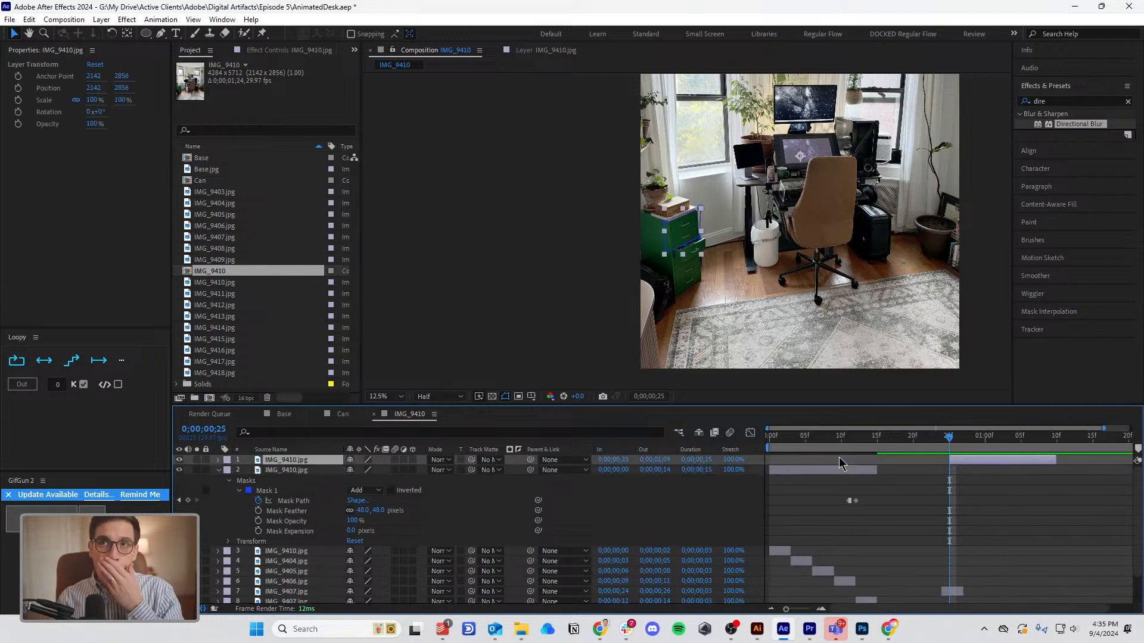
pyautogui.press('m')
pyautogui.moveTo(1035, 481); pyautogui.dragTo(1023, 490)
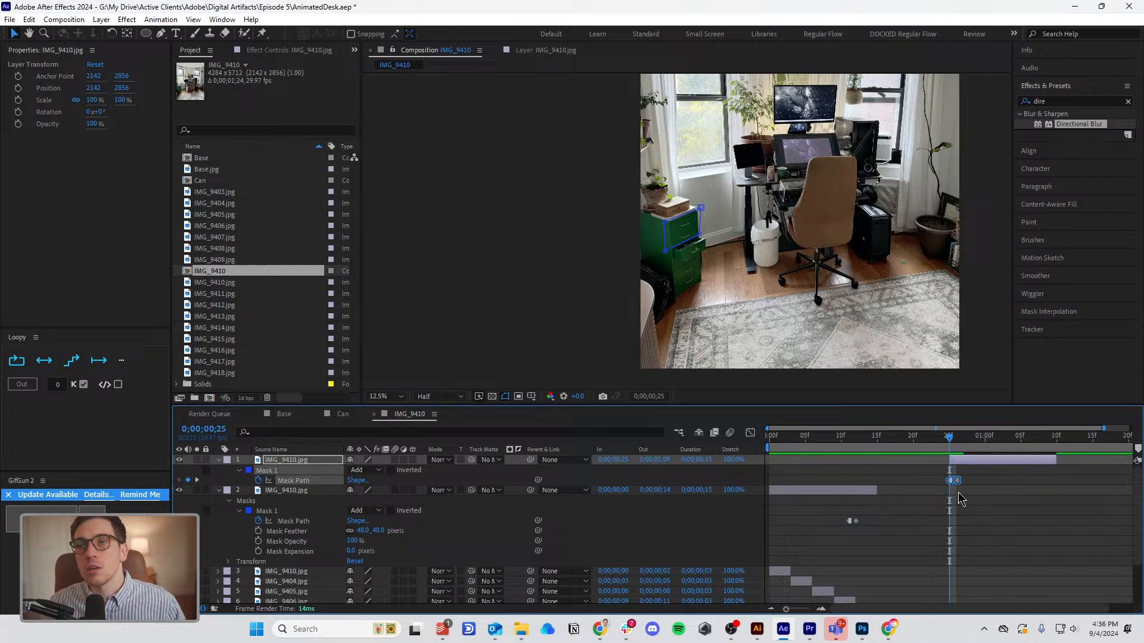
# Duplicate the IMG_9406.jpg layer and place the copy after the IMG_9407.jpg copy, starting at frame 27.
pyautogui.scroll(-3, 977, 493)
pyautogui.scroll(3, 974, 476)
pyautogui.moveTo(971, 462); pyautogui.dragTo(991, 469)
pyautogui.scroll(-3, 987, 483)
pyautogui.click(846, 549)
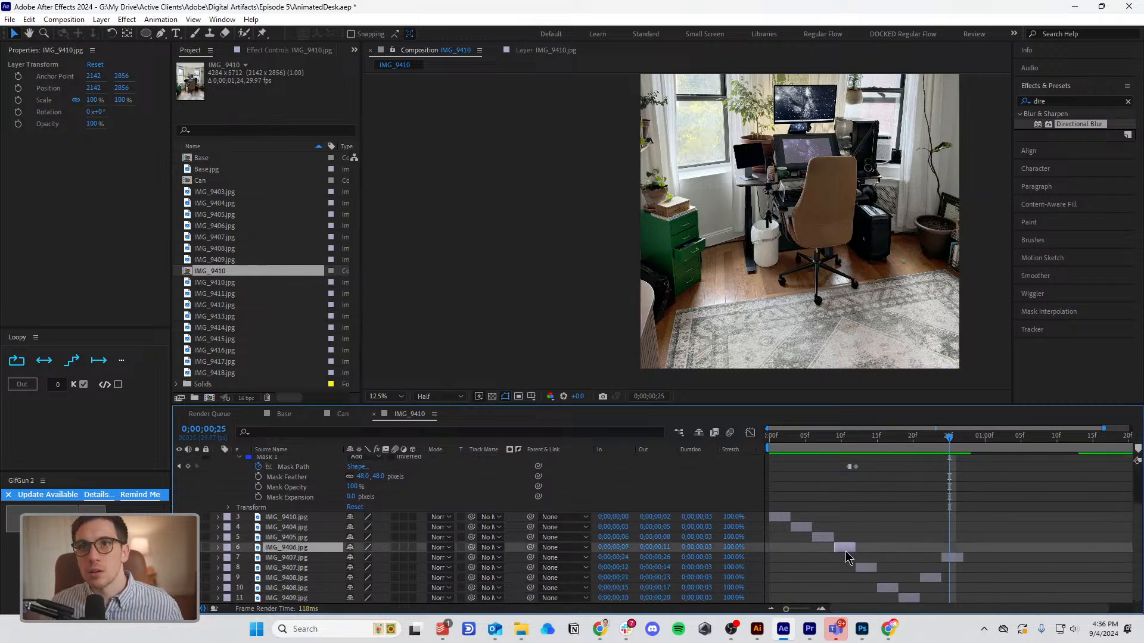
pyautogui.hotkey('ctrl', 'd')
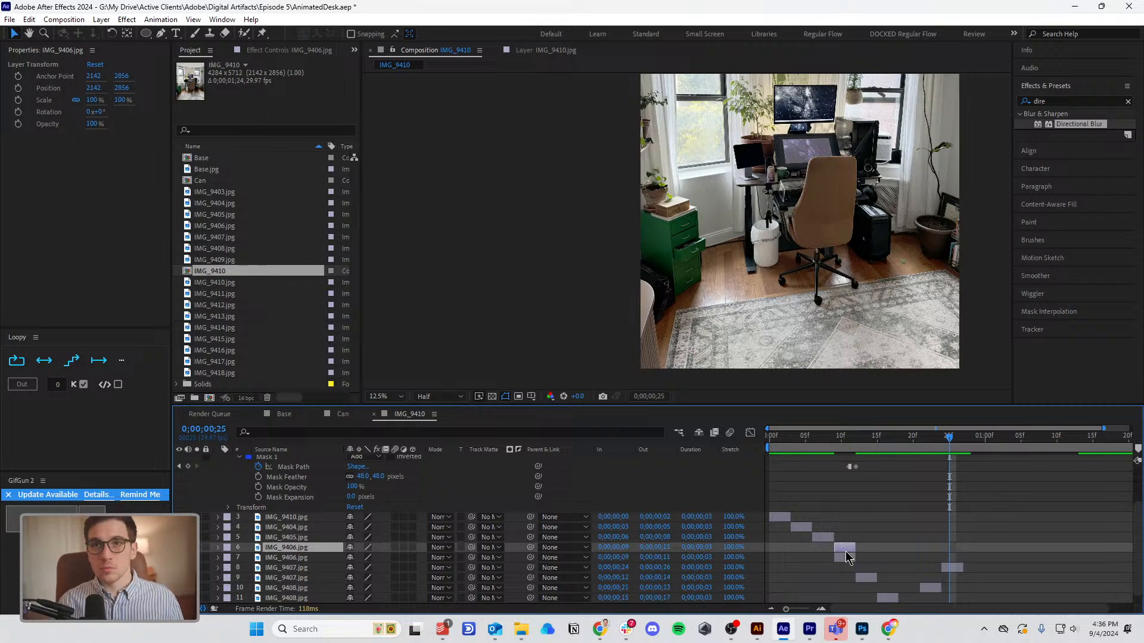
pyautogui.press(']')
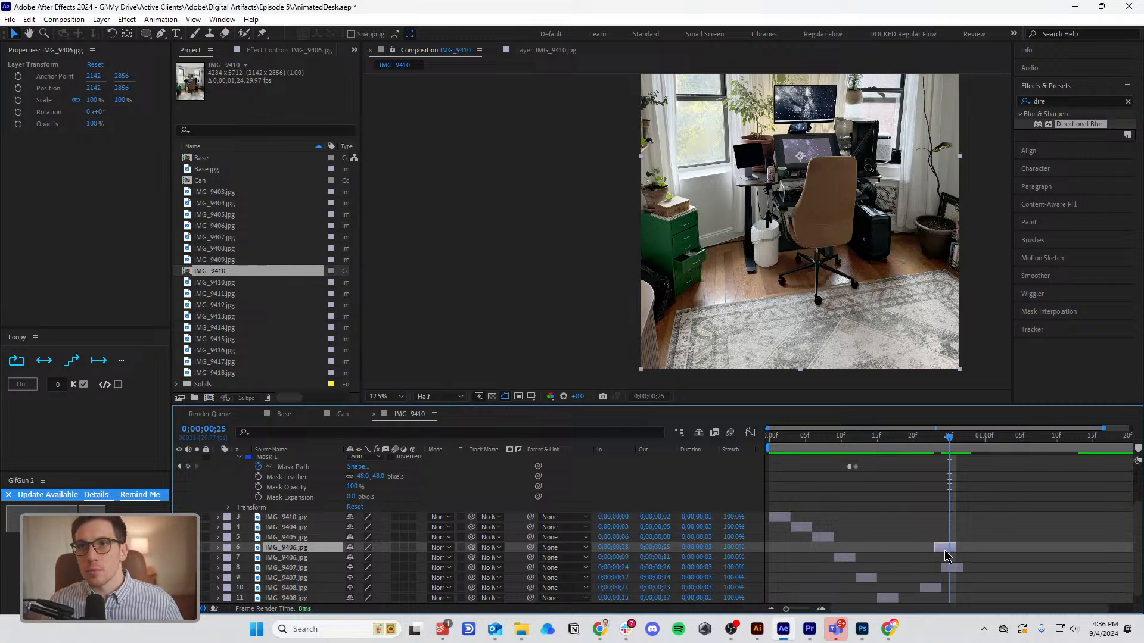
pyautogui.moveTo(949, 555); pyautogui.dragTo(978, 555)
# Shift the masked IMG_9410.jpg copy one frame later so it starts at frame 26.
pyautogui.click(942, 445)
pyautogui.moveTo(942, 443); pyautogui.dragTo(965, 447)
pyautogui.scroll(3, 1001, 552)
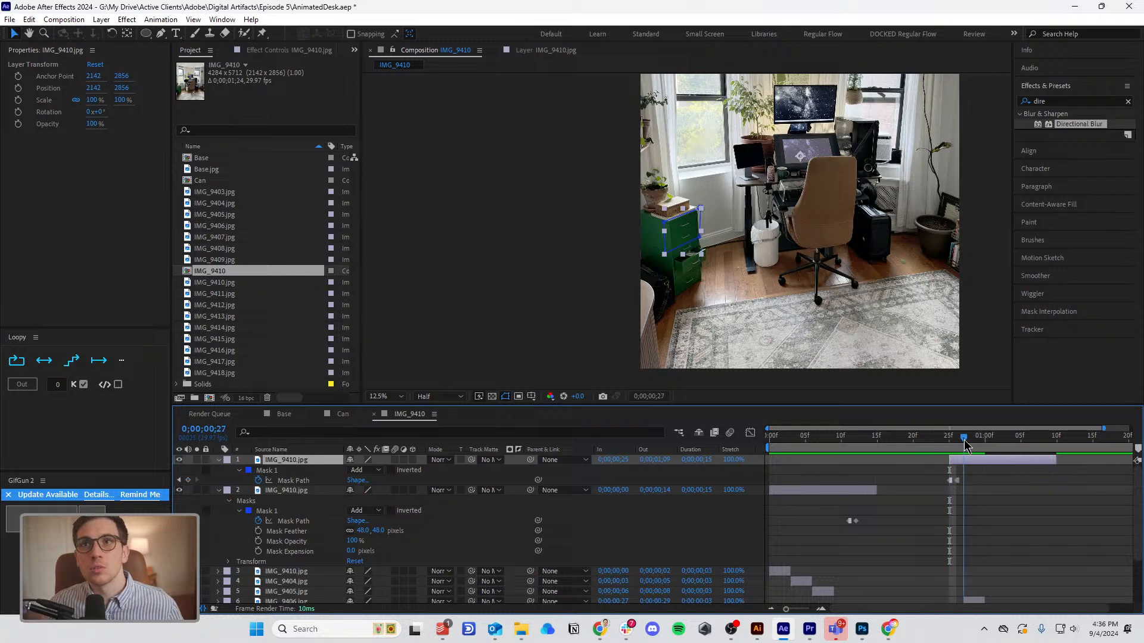
pyautogui.scroll(-2, 982, 555)
pyautogui.scroll(2, 980, 500)
pyautogui.moveTo(980, 462); pyautogui.dragTo(984, 459)
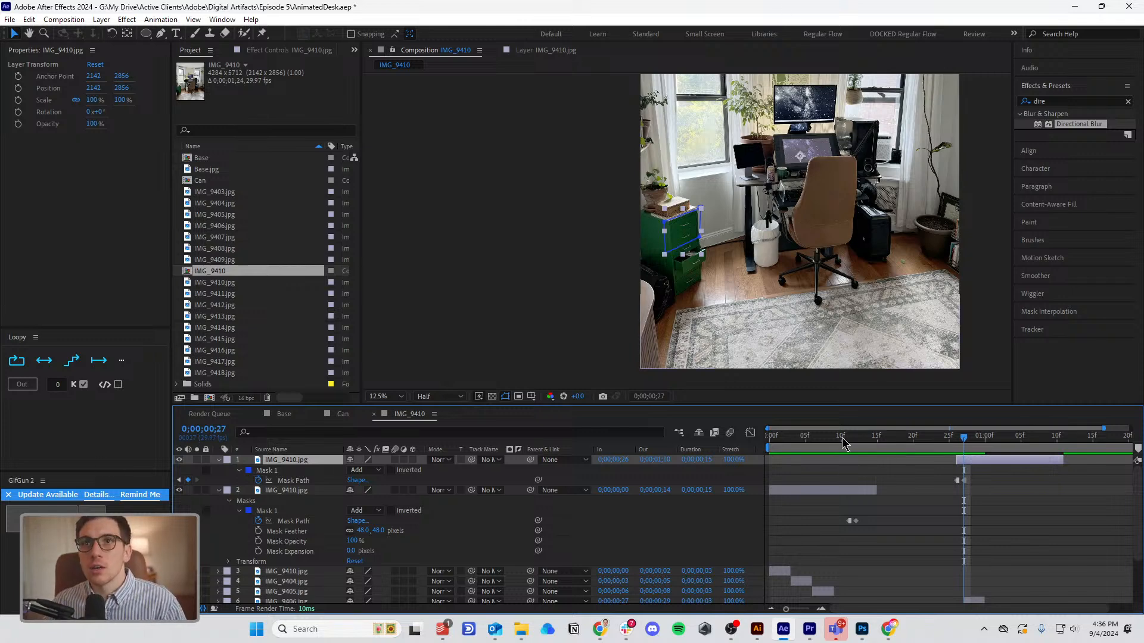
# Play back the animation from the first frame to check the drawers' return movement.
pyautogui.click(896, 541)
pyautogui.moveTo(863, 441); pyautogui.dragTo(732, 453)
pyautogui.press('space')
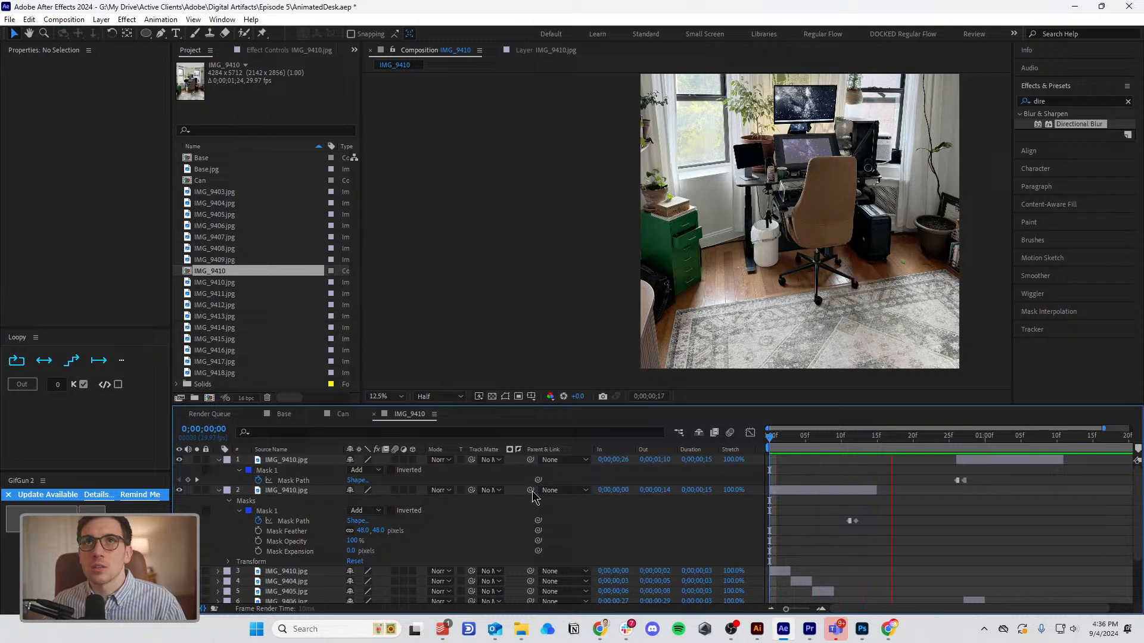
pyautogui.press('space')
# Duplicate the opening unmasked IMG_9410.jpg layer together with the original IMG_9404.jpg and IMG_9405.jpg layers.
pyautogui.moveTo(933, 443); pyautogui.dragTo(977, 439)
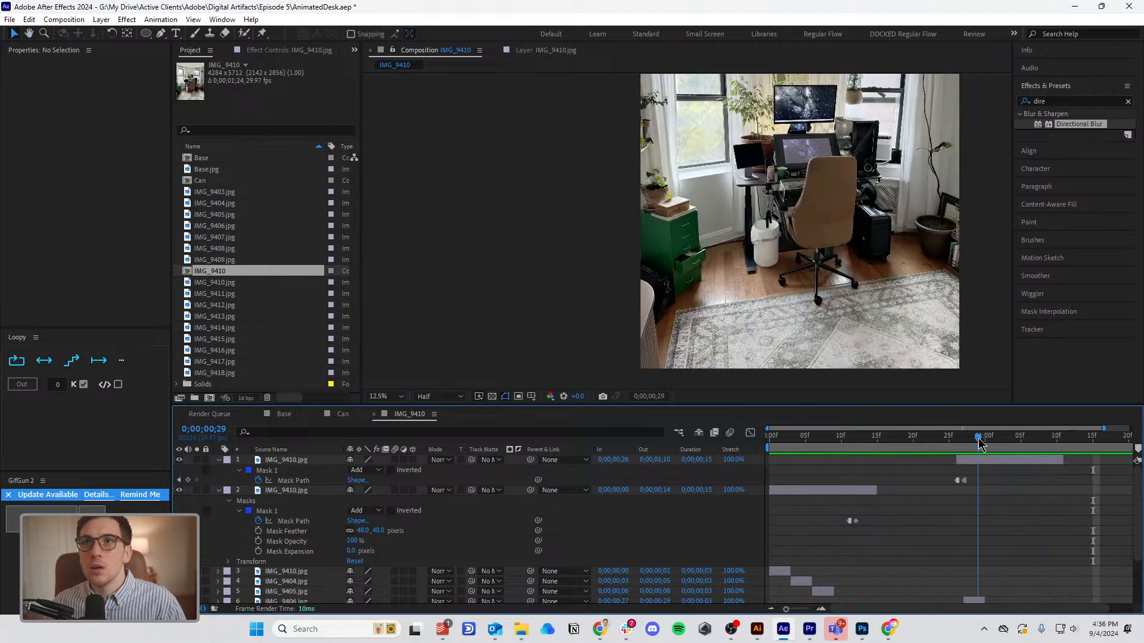
pyautogui.scroll(-2, 923, 524)
pyautogui.click(819, 531)
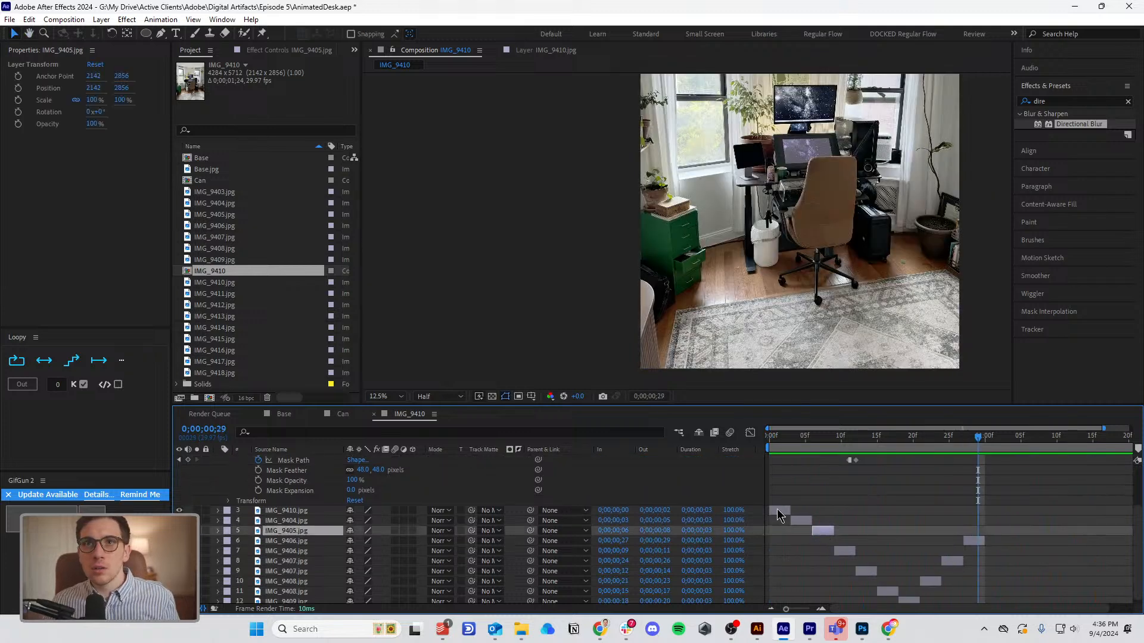
pyautogui.keyDown('shift'); pyautogui.click(780, 512); pyautogui.keyUp('shift')
pyautogui.hotkey('ctrl', 'd')
pyautogui.scroll(3, 781, 512)
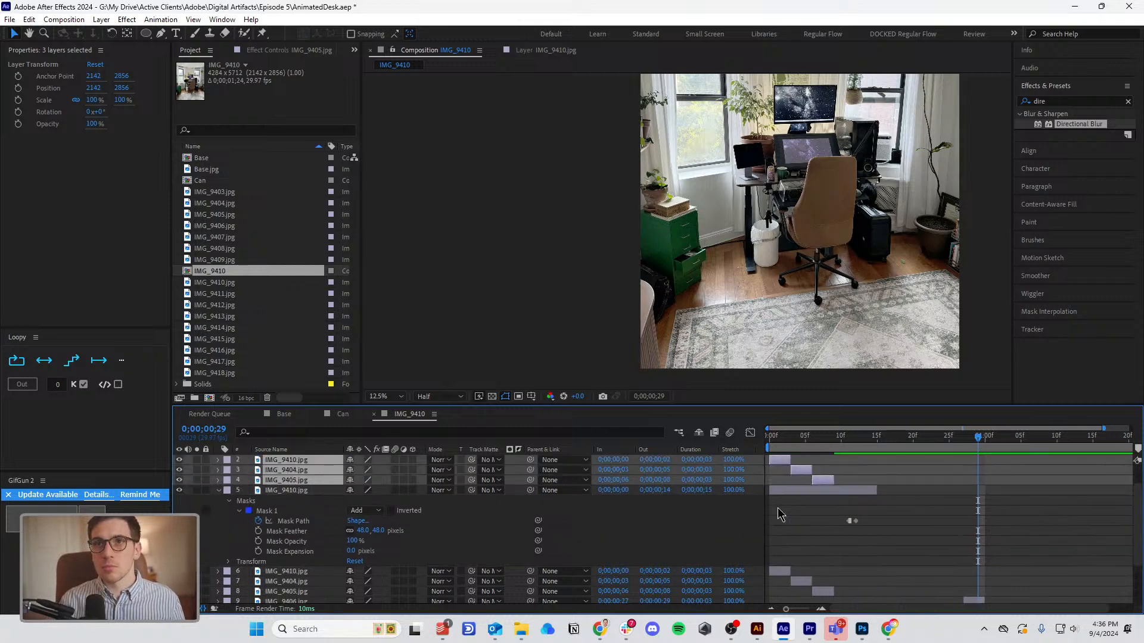
# Arrange the three copies in reverse order, with IMG_9405.jpg starting at 0;00;01;00, IMG_9404.jpg at 0;00;01;03 and IMG_9410.jpg at 0;00;01;06.
pyautogui.moveTo(824, 563); pyautogui.dragTo(1020, 564)
pyautogui.click(1003, 577)
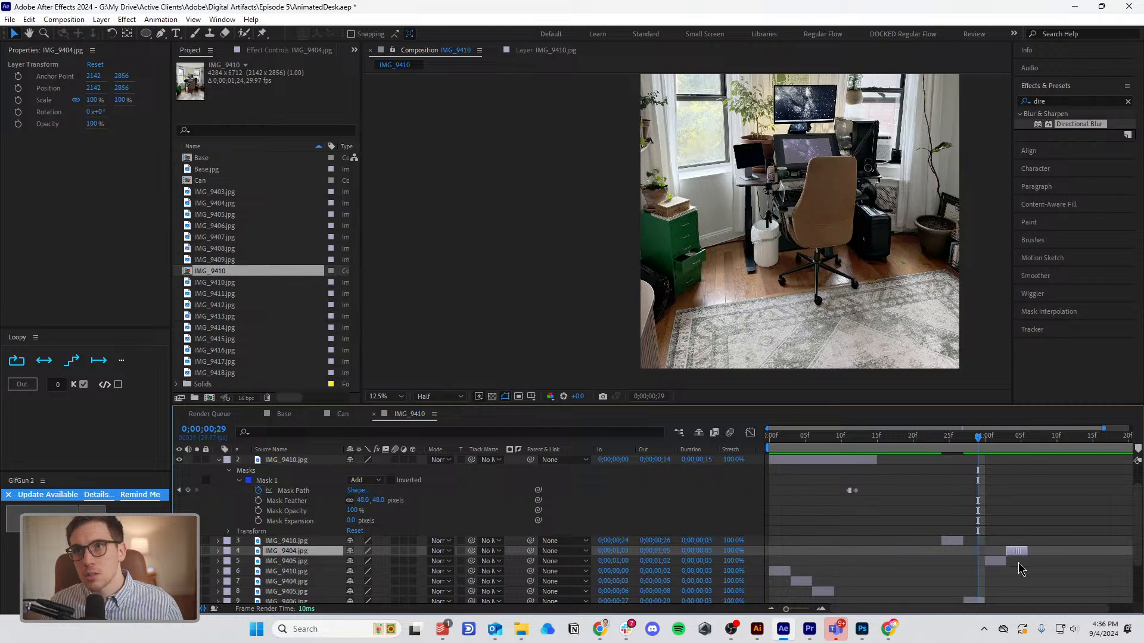
pyautogui.moveTo(954, 544); pyautogui.dragTo(1039, 544)
pyautogui.scroll(3, 1040, 551)
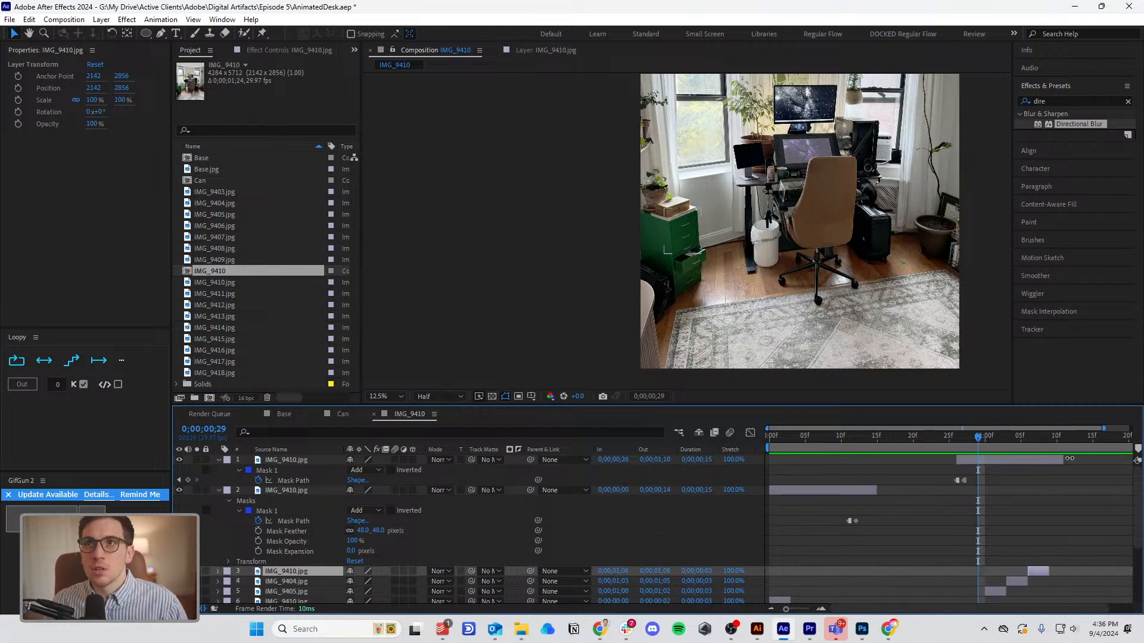
# Extend the masked and unmasked IMG_9410.jpg copies to the end of the composition, previewing the animation in between.
pyautogui.moveTo(1064, 457); pyautogui.dragTo(1133, 457)
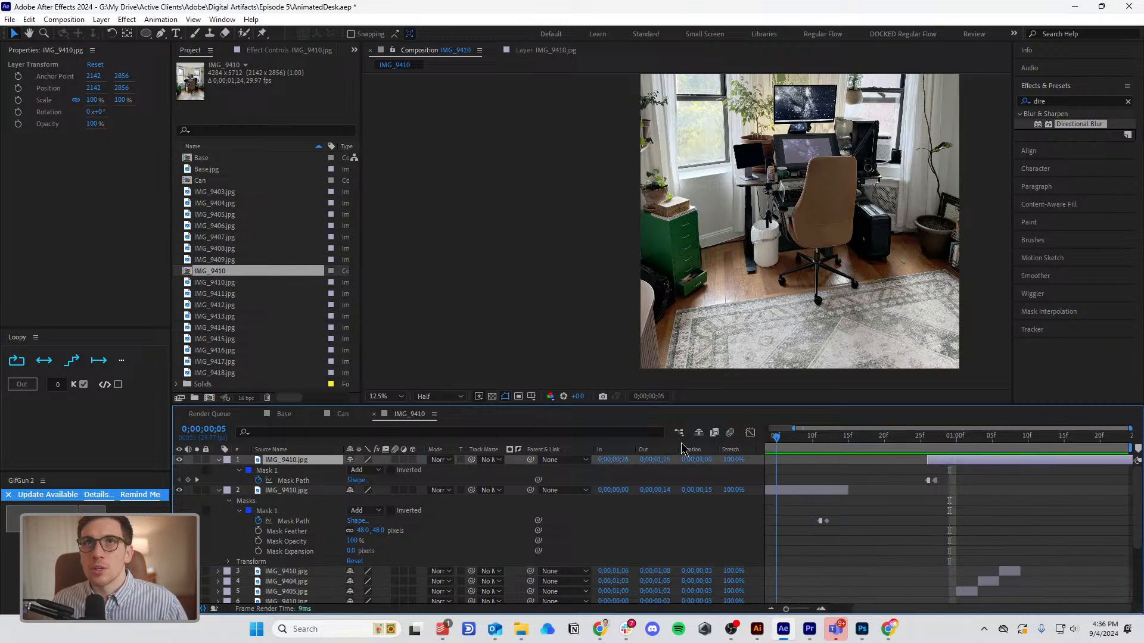
pyautogui.press('Home')
pyautogui.press('space')
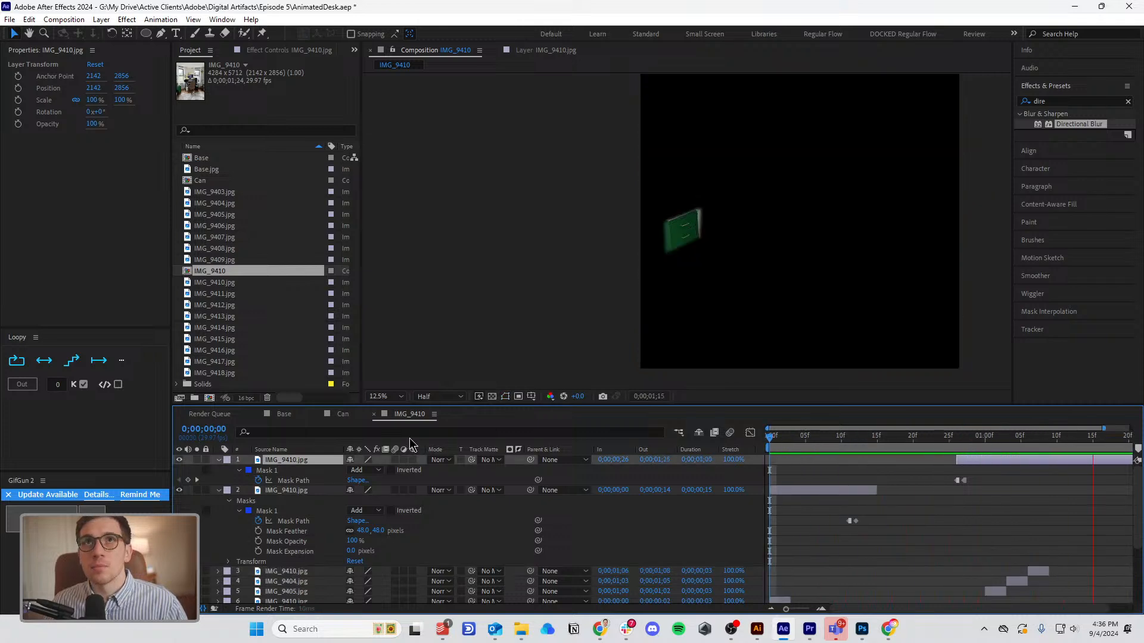
pyautogui.press('End')
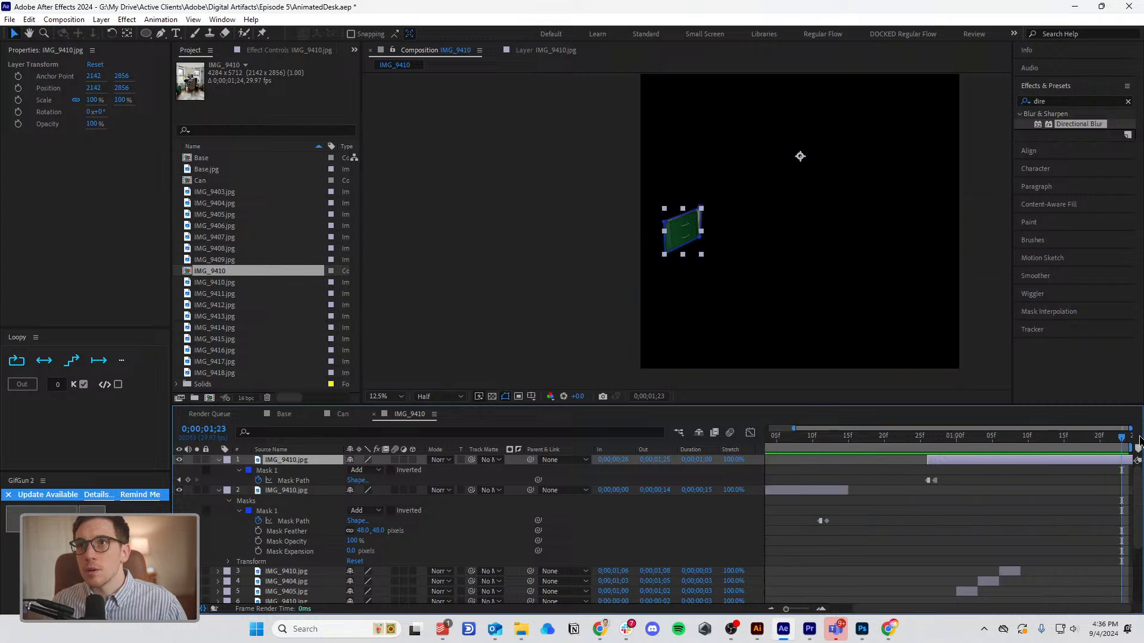
pyautogui.moveTo(1020, 571); pyautogui.dragTo(1131, 571)
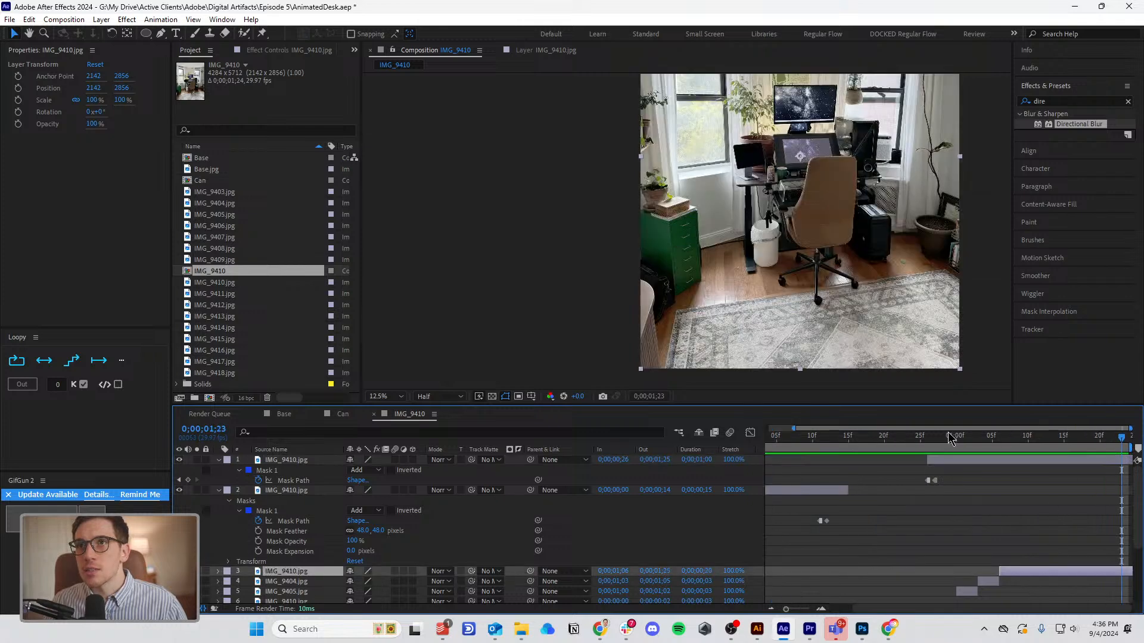
# End the work area at 0;00;01;14, preview the animation from the start and trim the composition to the work area.
pyautogui.click(1042, 435)
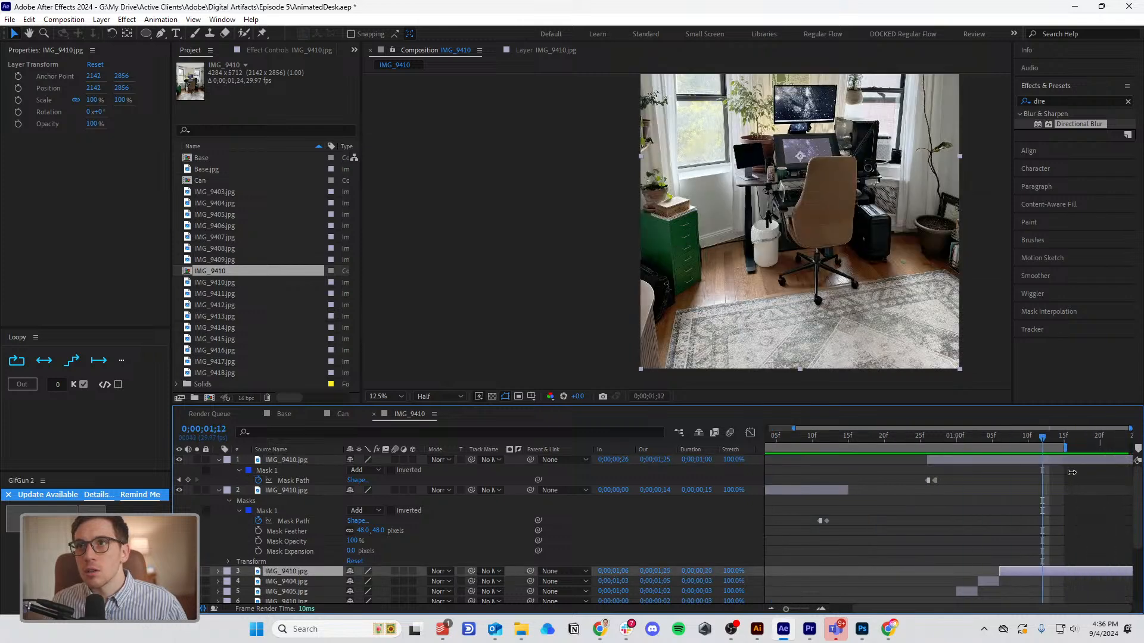
pyautogui.press('Home')
pyautogui.press('space')
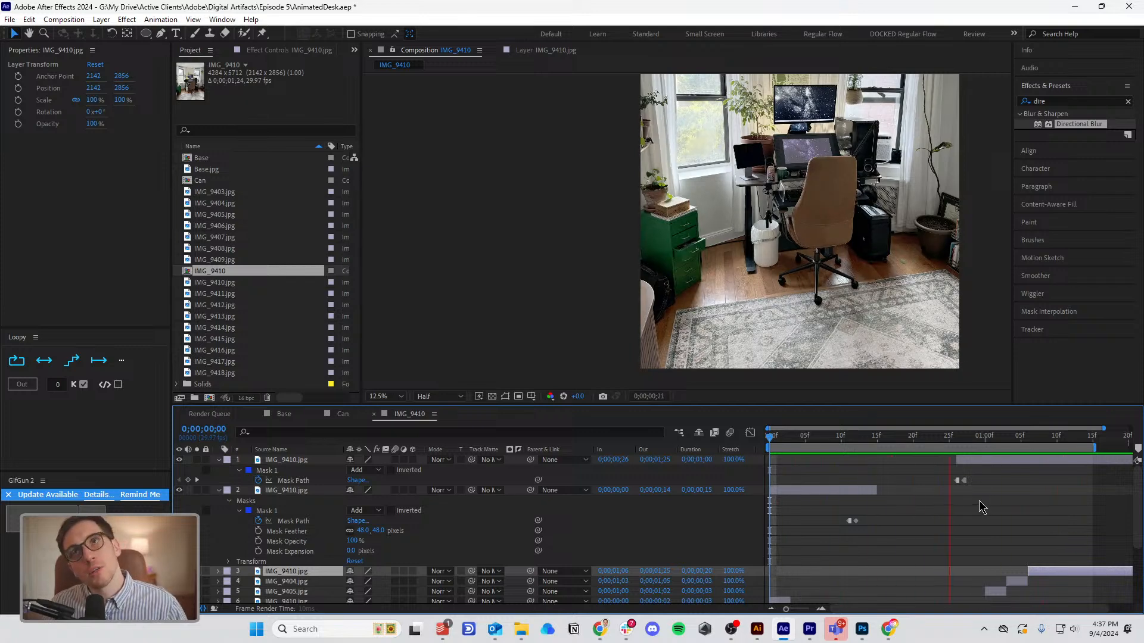
pyautogui.press('space')
pyautogui.click(66, 21)
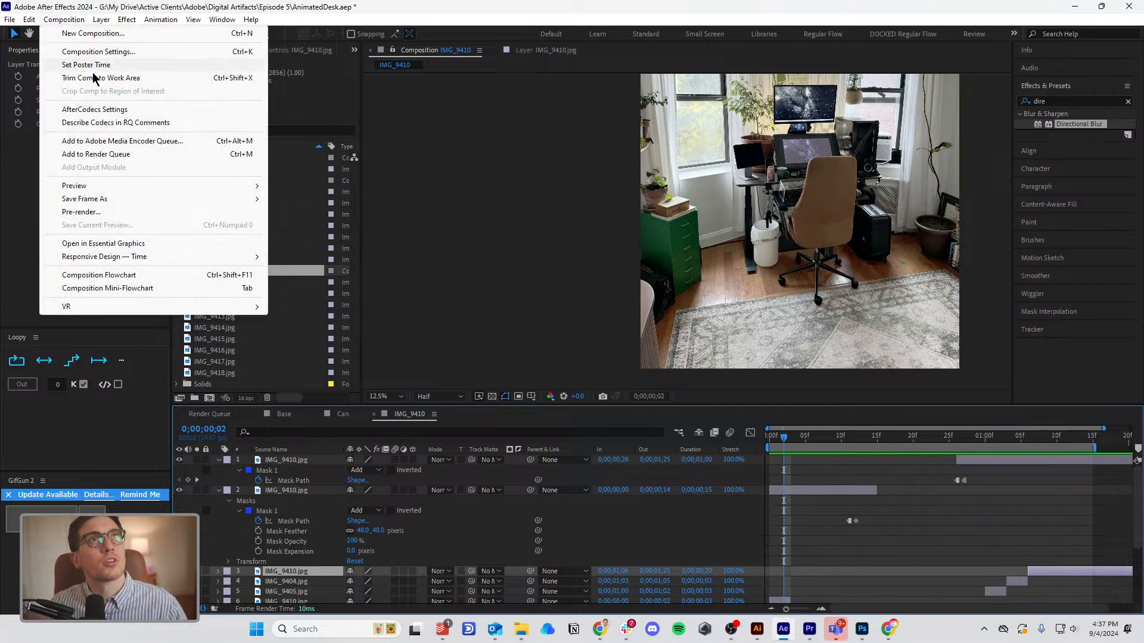
pyautogui.click(89, 79)
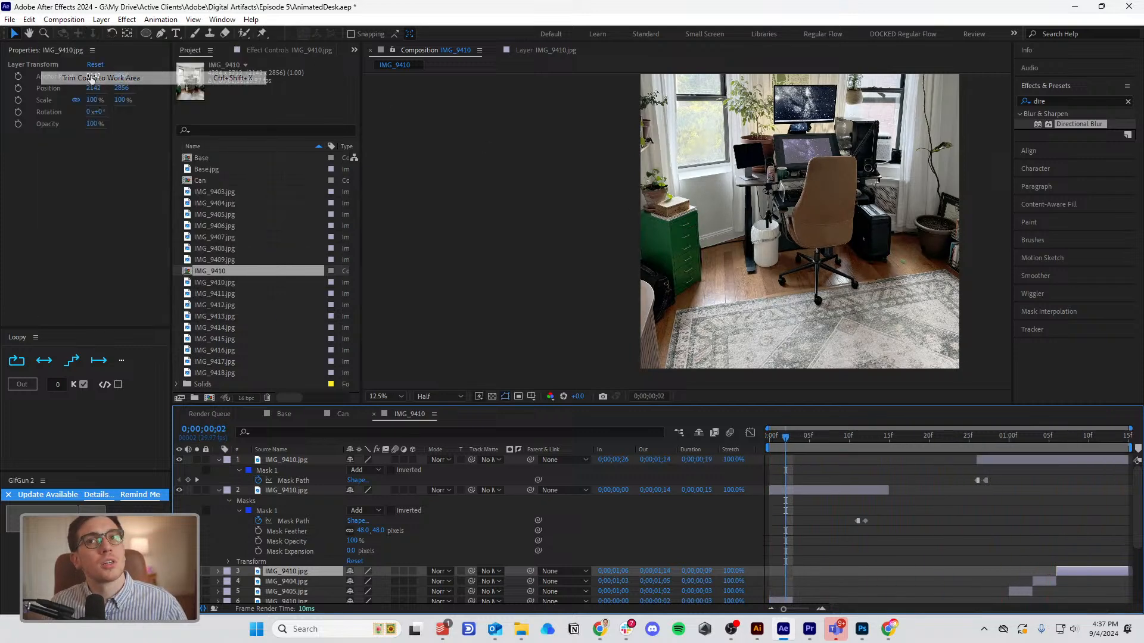
# Rename the IMG_9410 composition as Drawers and add it to the Base composition between the Can and Base.jpg layers.
pyautogui.click(295, 414)
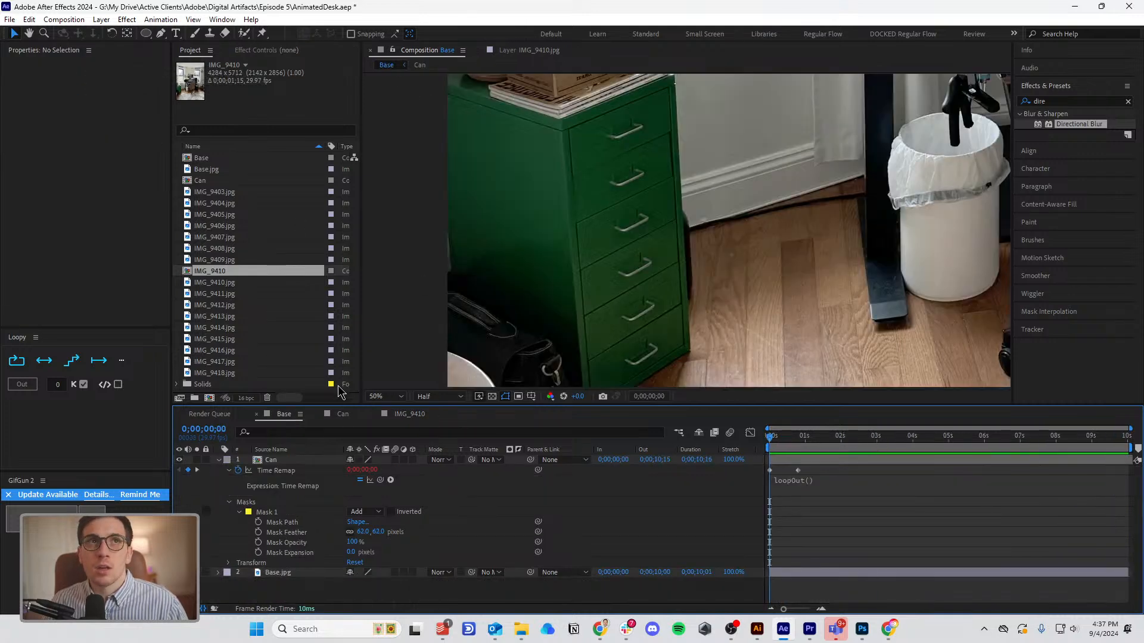
pyautogui.rightClick(196, 276)
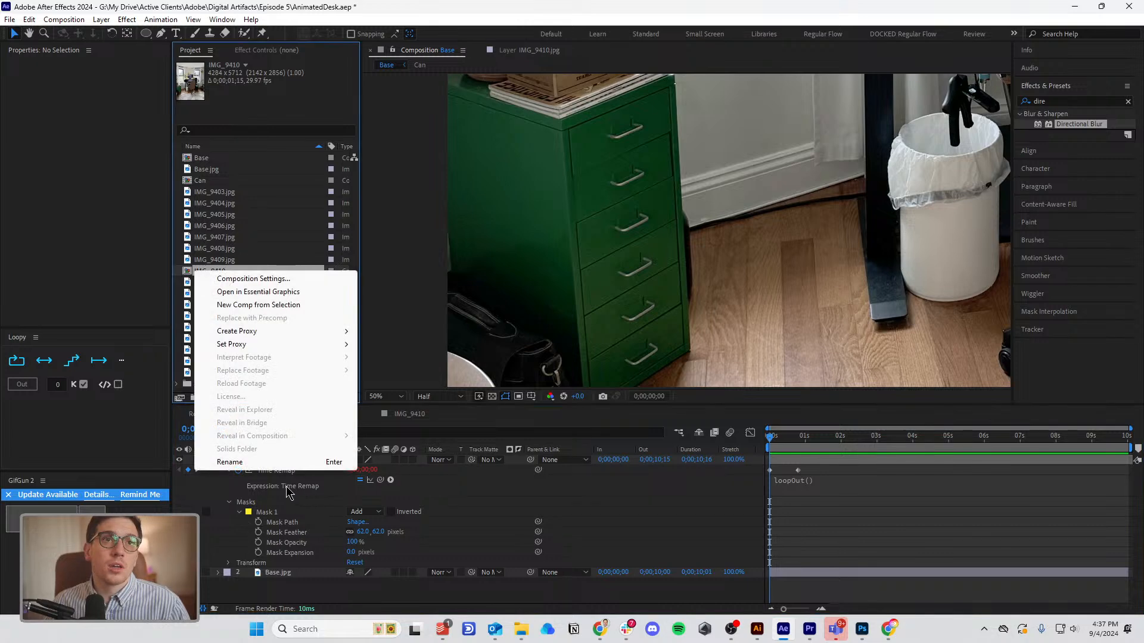
pyautogui.click(245, 462)
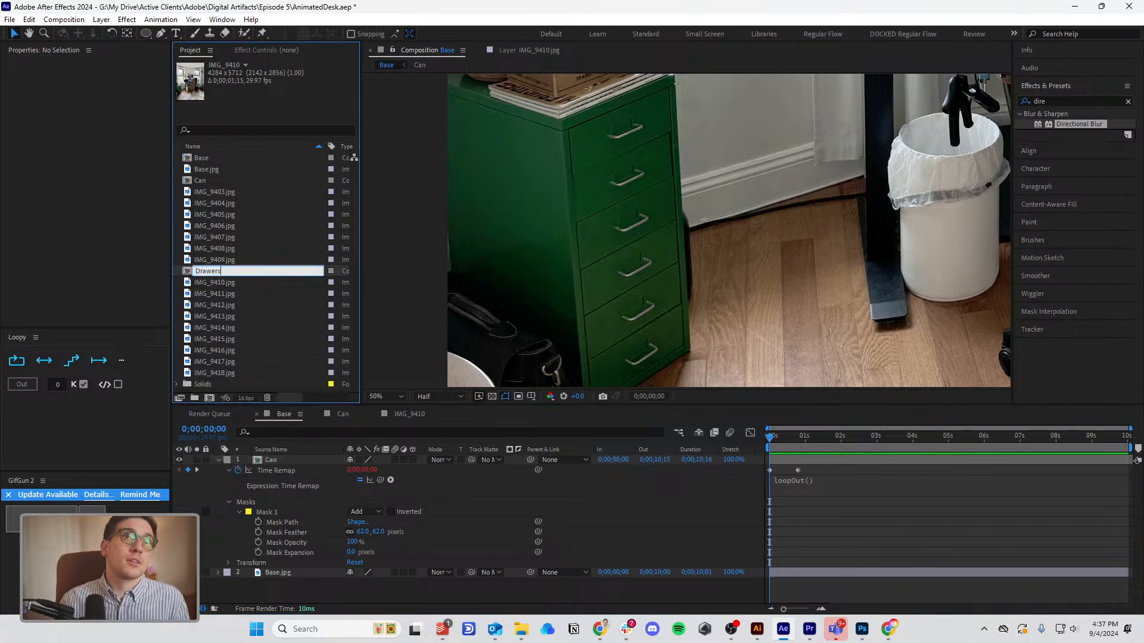
pyautogui.press('Return')
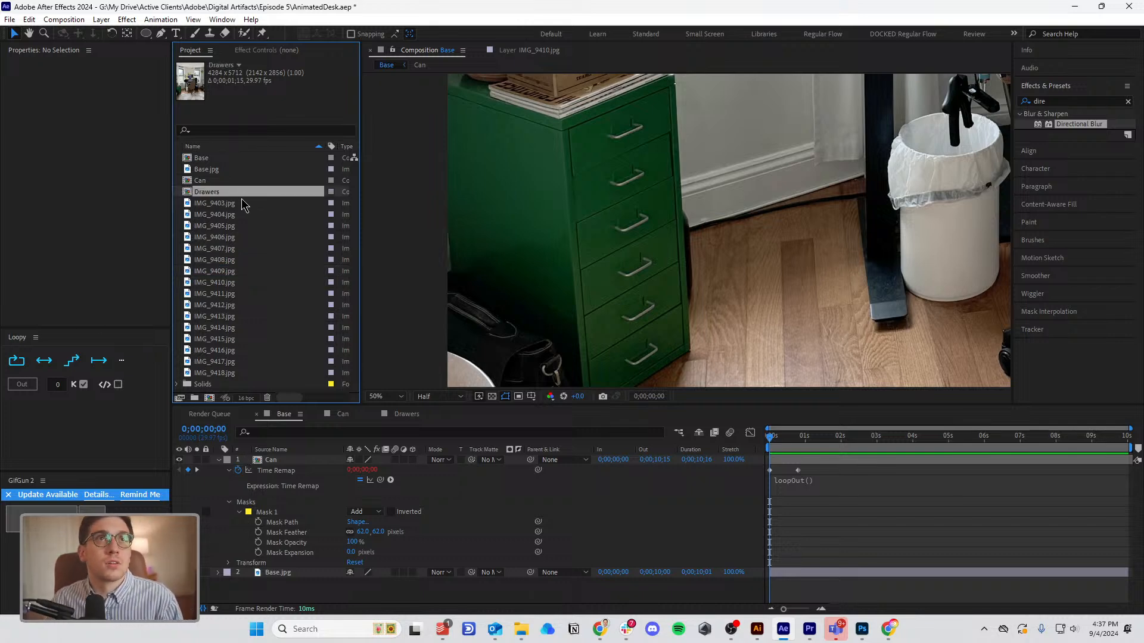
pyautogui.moveTo(225, 196); pyautogui.dragTo(313, 504)
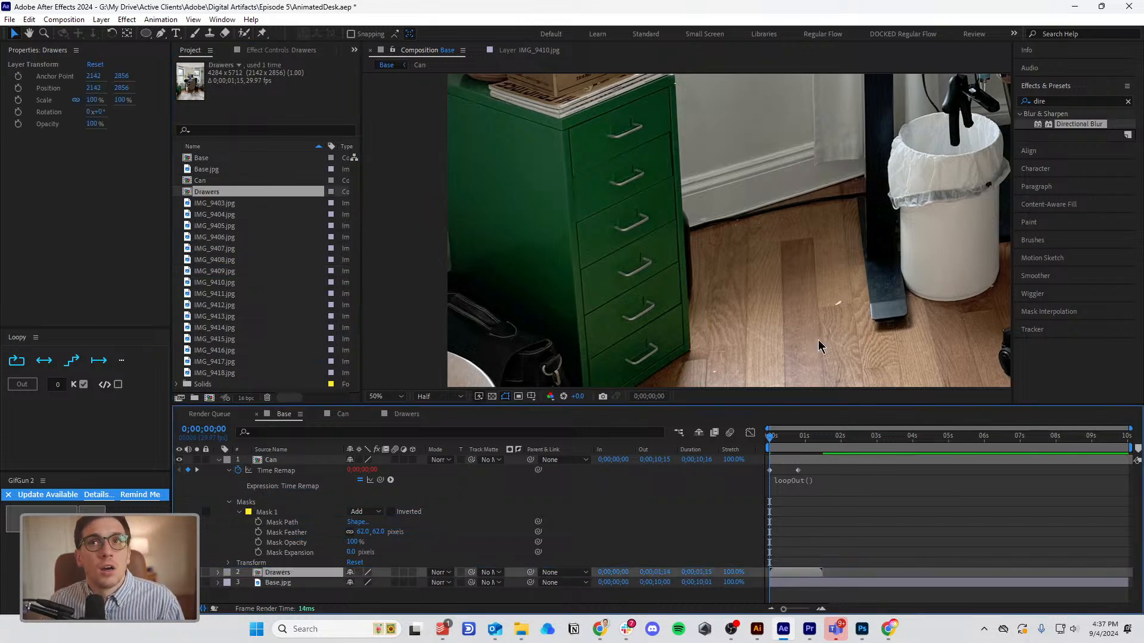
# Enable time remapping on the Drawers layer and inspect its speed graph.
pyautogui.rightClick(282, 576)
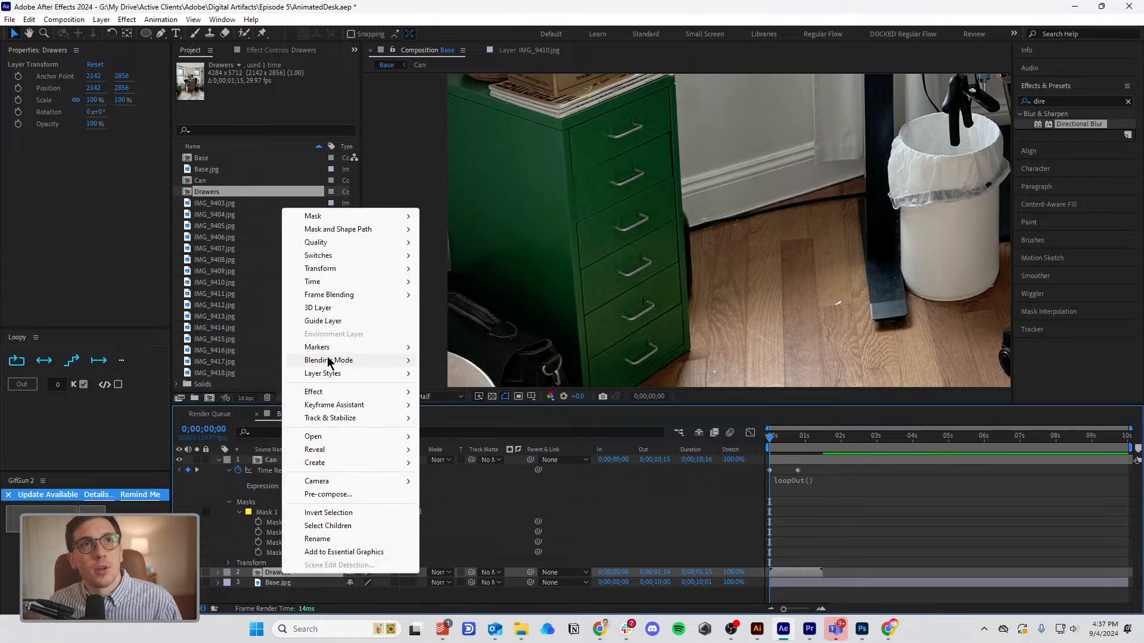
pyautogui.moveTo(320, 281)
pyautogui.click(442, 282)
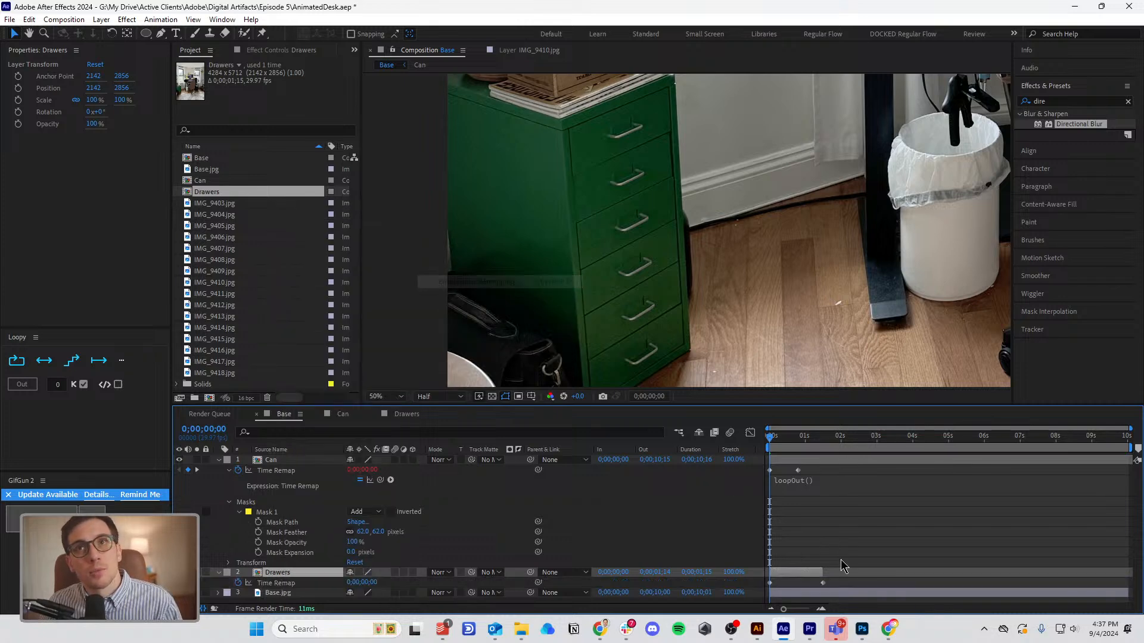
pyautogui.click(749, 433)
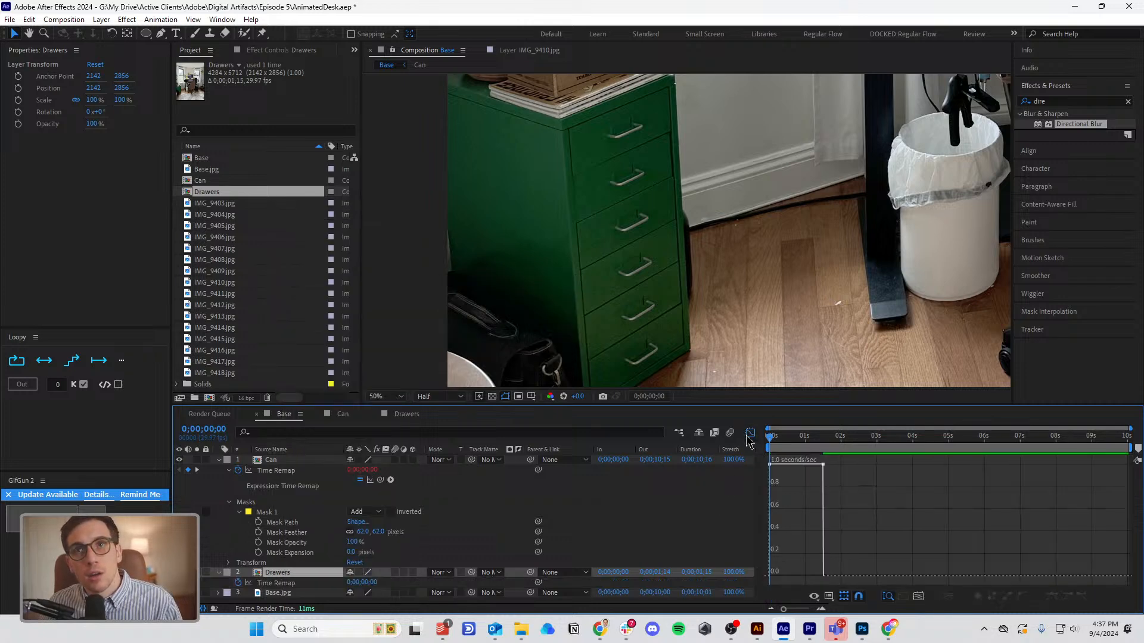
pyautogui.click(749, 433)
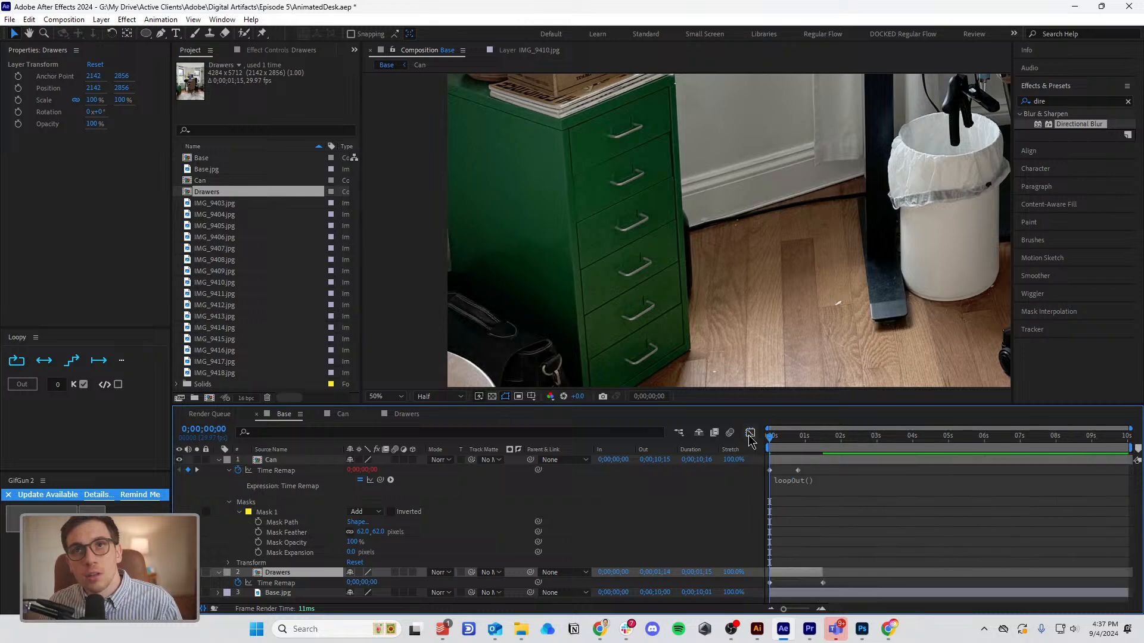
# Apply Easy Ease Out to the first Time Remap keyframe of the Drawers layer and Easy Ease In to the last one.
pyautogui.rightClick(769, 585)
pyautogui.moveTo(864, 573)
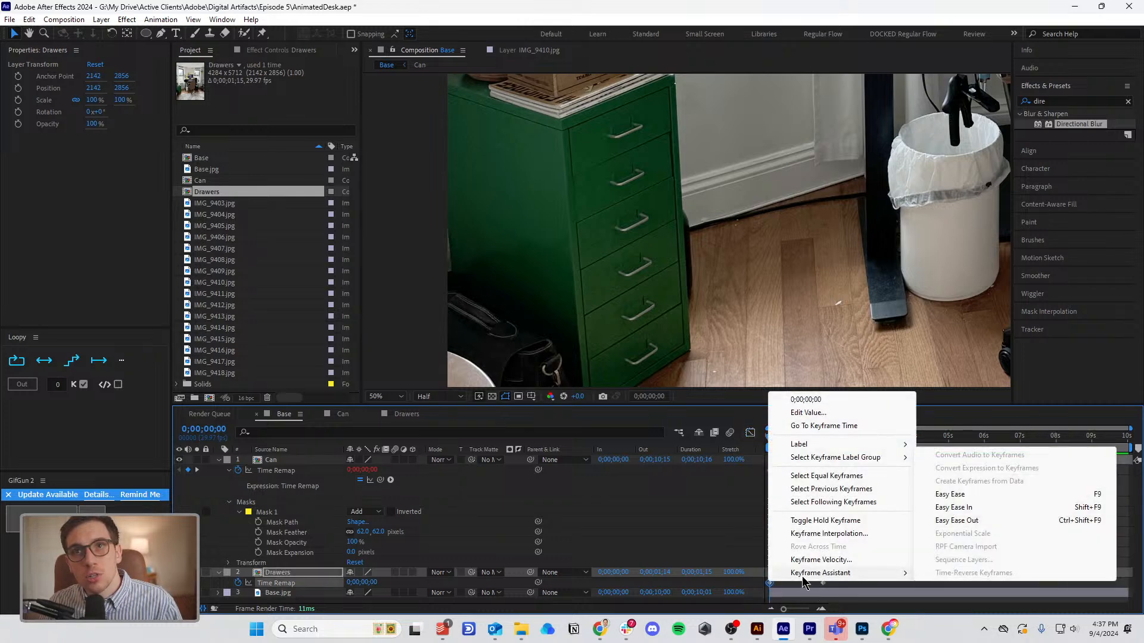
pyautogui.click(983, 521)
pyautogui.rightClick(823, 583)
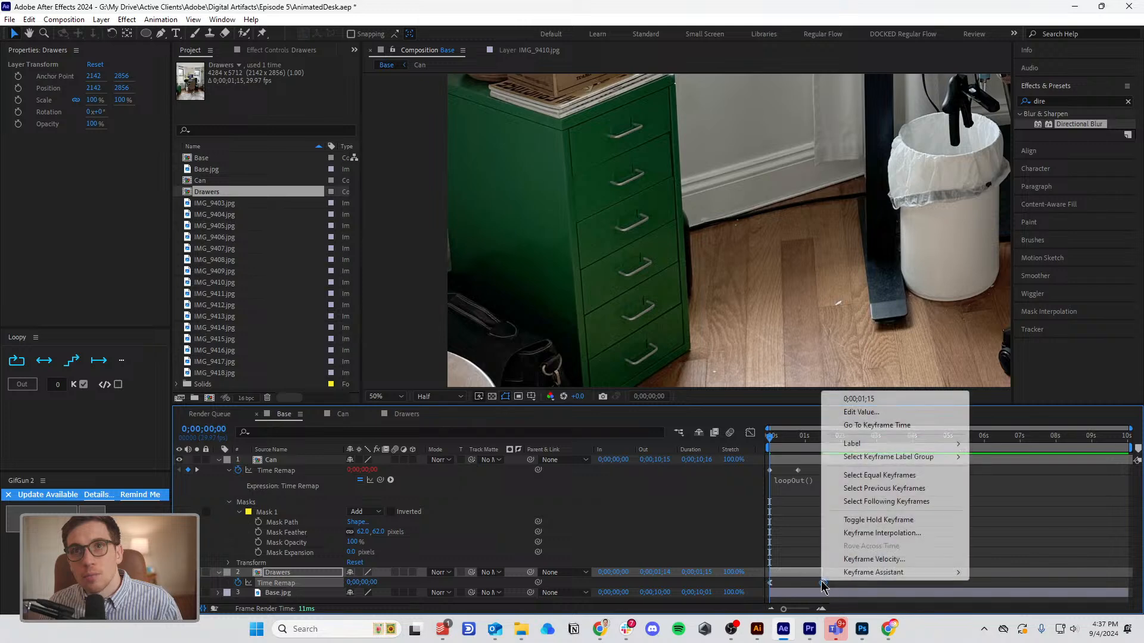
pyautogui.moveTo(876, 575)
pyautogui.click(659, 507)
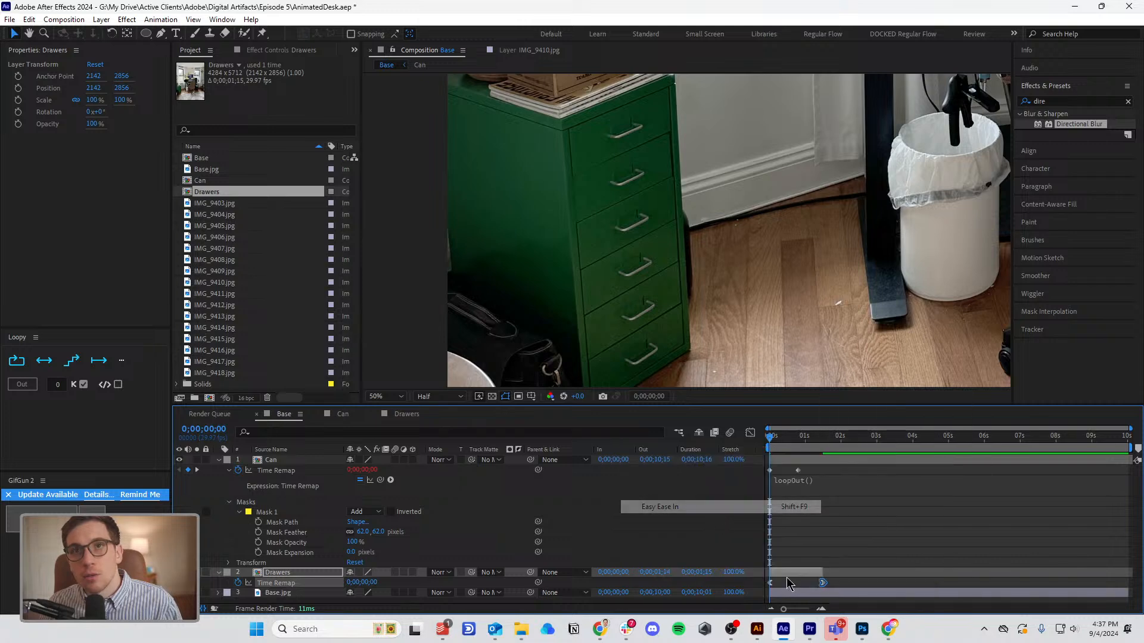
# Lengthen the first keyframe's ease in the speed graph, move the last Time Remap keyframe to about 2.5 seconds and preview the motion.
pyautogui.click(750, 434)
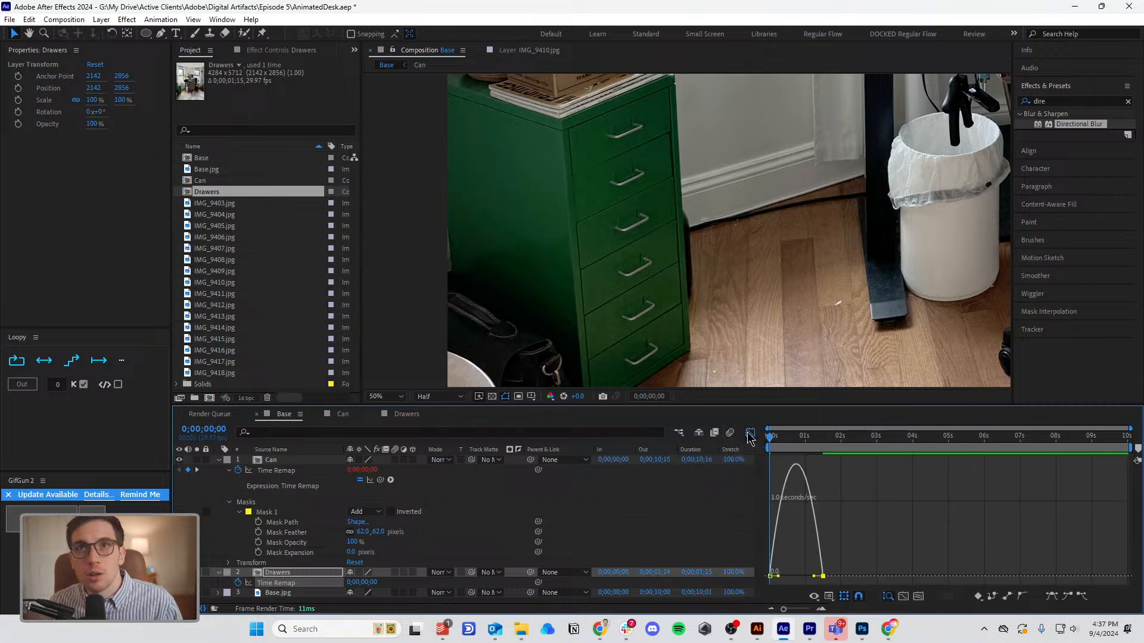
pyautogui.moveTo(778, 579); pyautogui.dragTo(801, 577)
pyautogui.press('space')
pyautogui.moveTo(823, 576); pyautogui.dragTo(861, 578)
pyautogui.press('space')
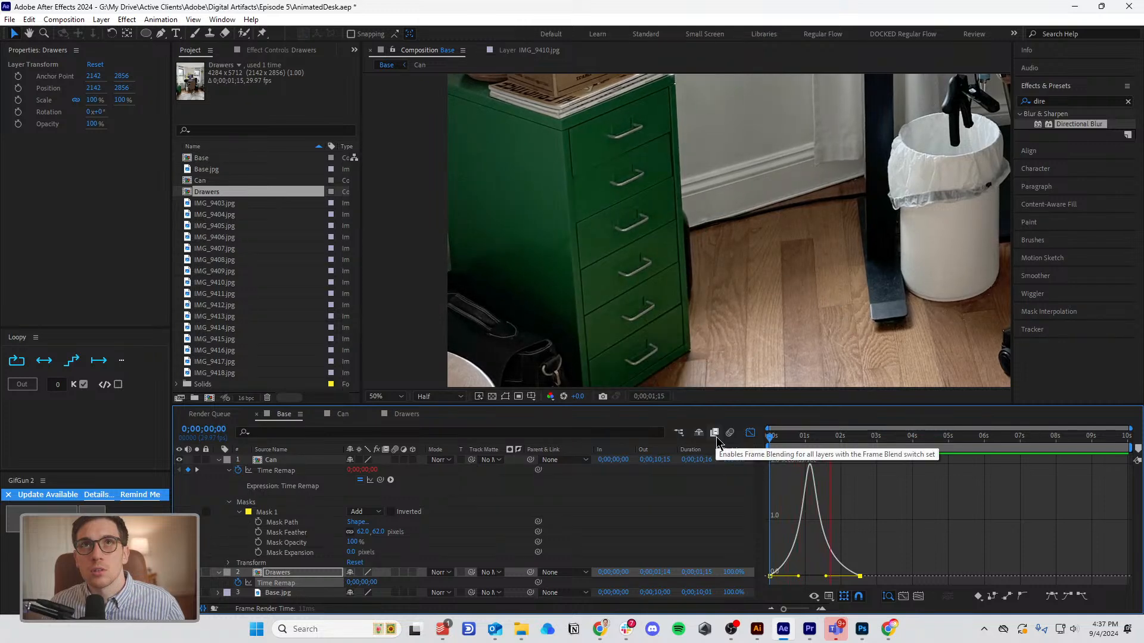
pyautogui.press('space')
pyautogui.press('space')
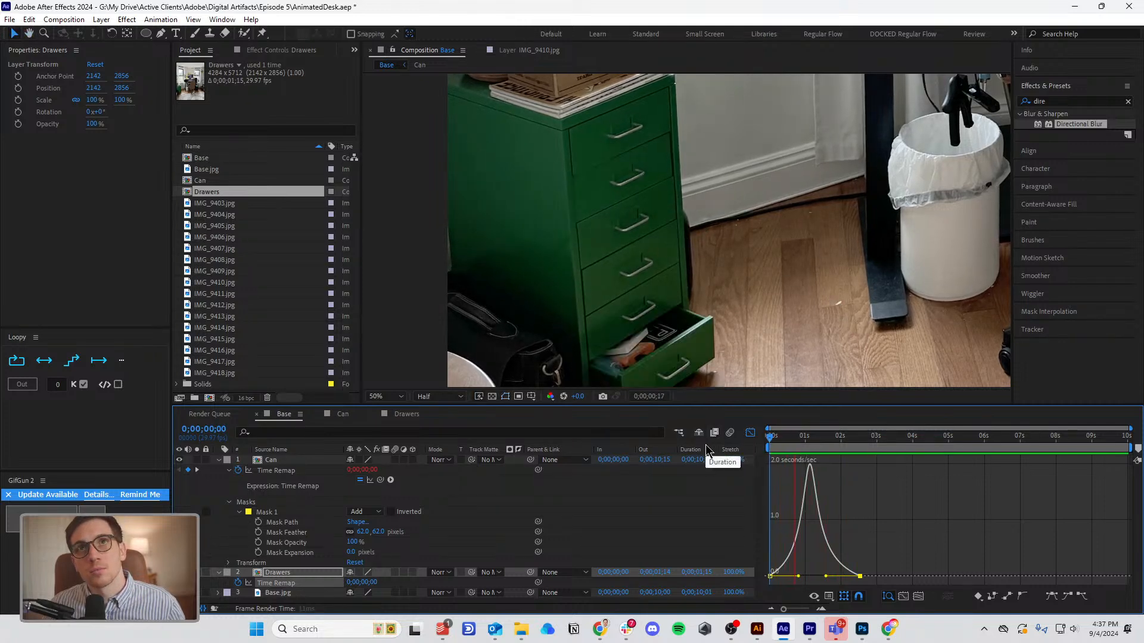
# Shorten the first keyframe's outgoing ease so the speed peaks earlier, and preview the drawers from the first frame.
pyautogui.press('space')
pyautogui.moveTo(797, 576); pyautogui.dragTo(786, 576)
pyautogui.press('Home')
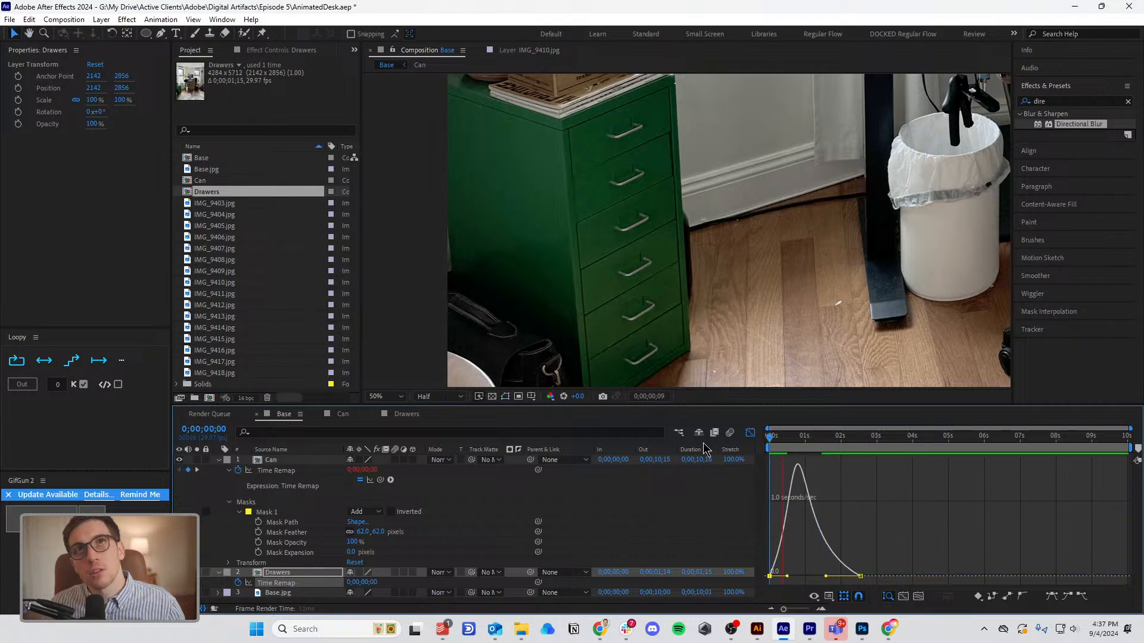
pyautogui.press('space')
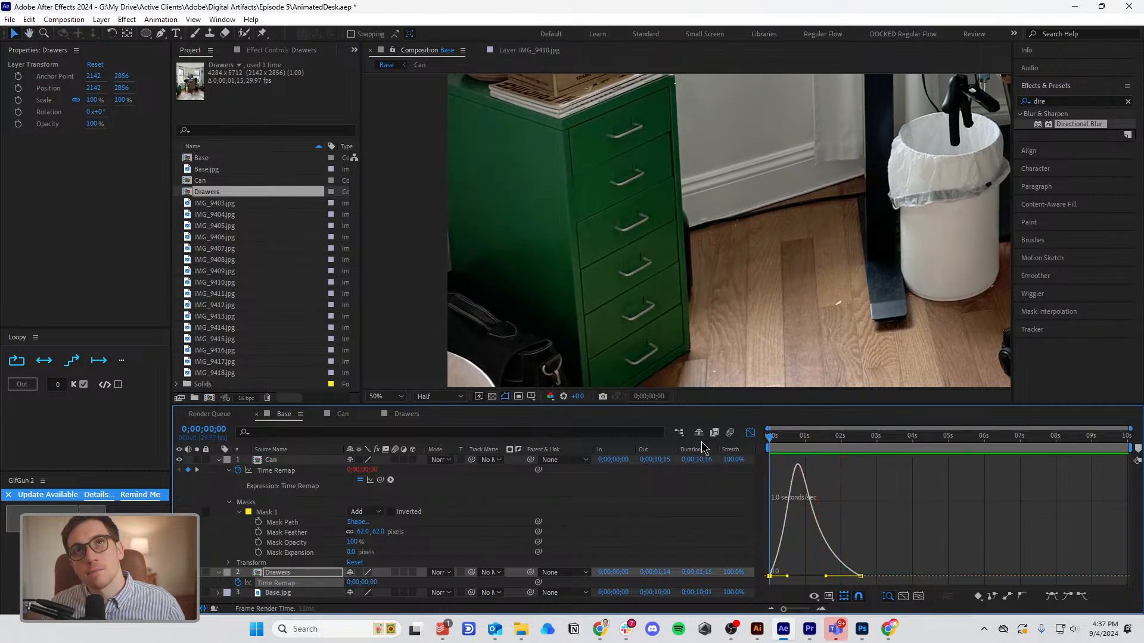
pyautogui.press('space')
pyautogui.press('space')
# Review the Drawers speed curve and play back the Base composition in a wider view to check the drawers' timing.
pyautogui.click(750, 433)
pyautogui.scroll(-2, 744, 237)
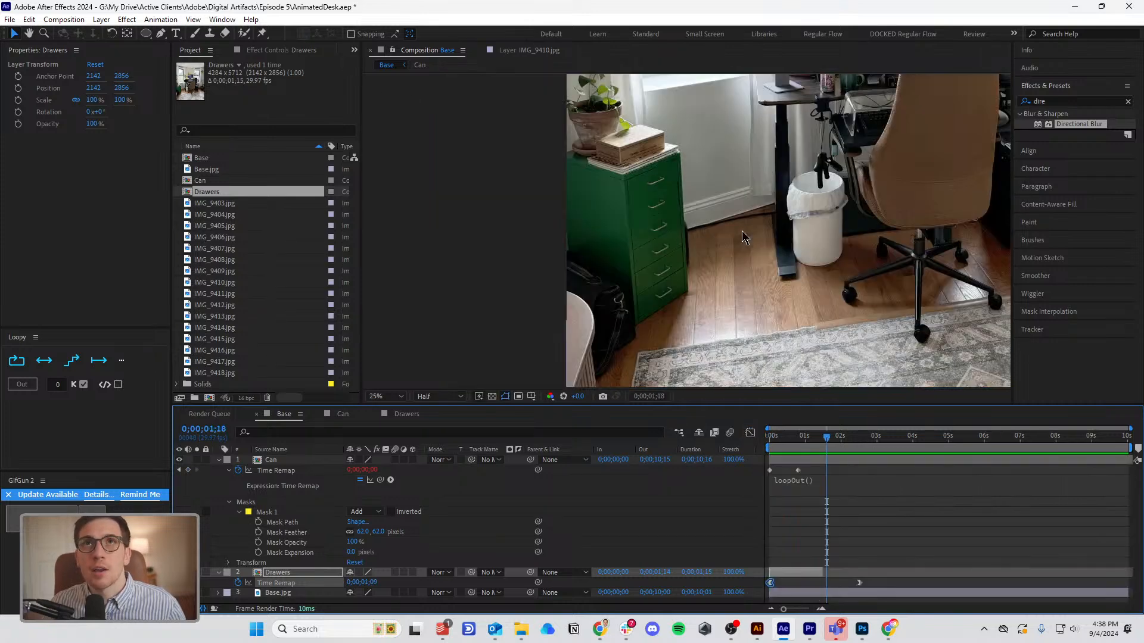
pyautogui.click(750, 433)
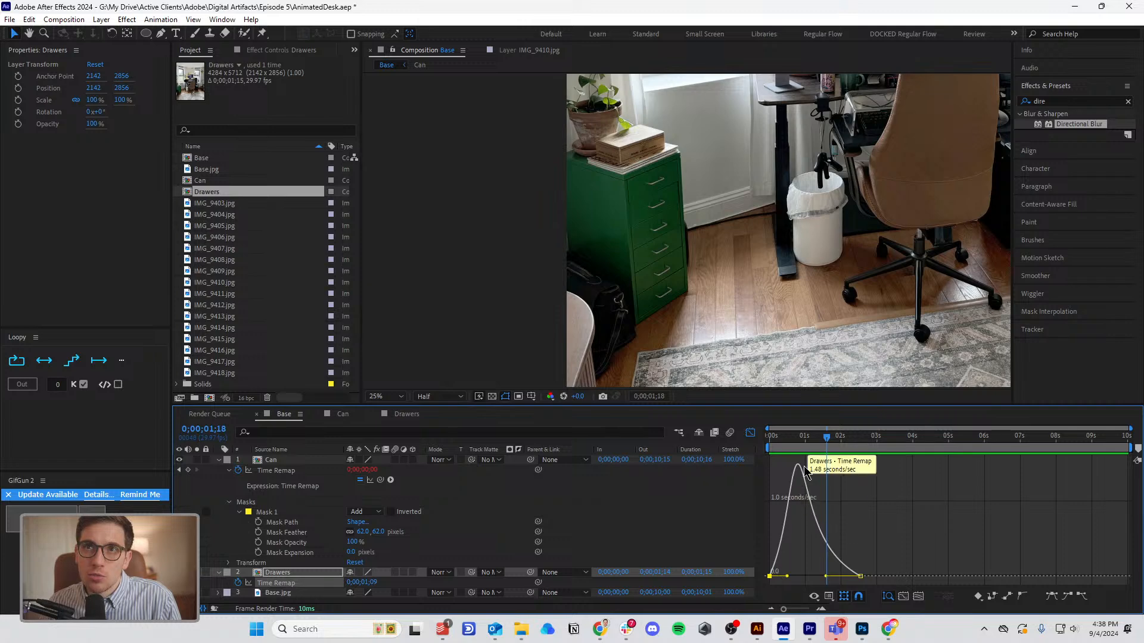
pyautogui.click(750, 433)
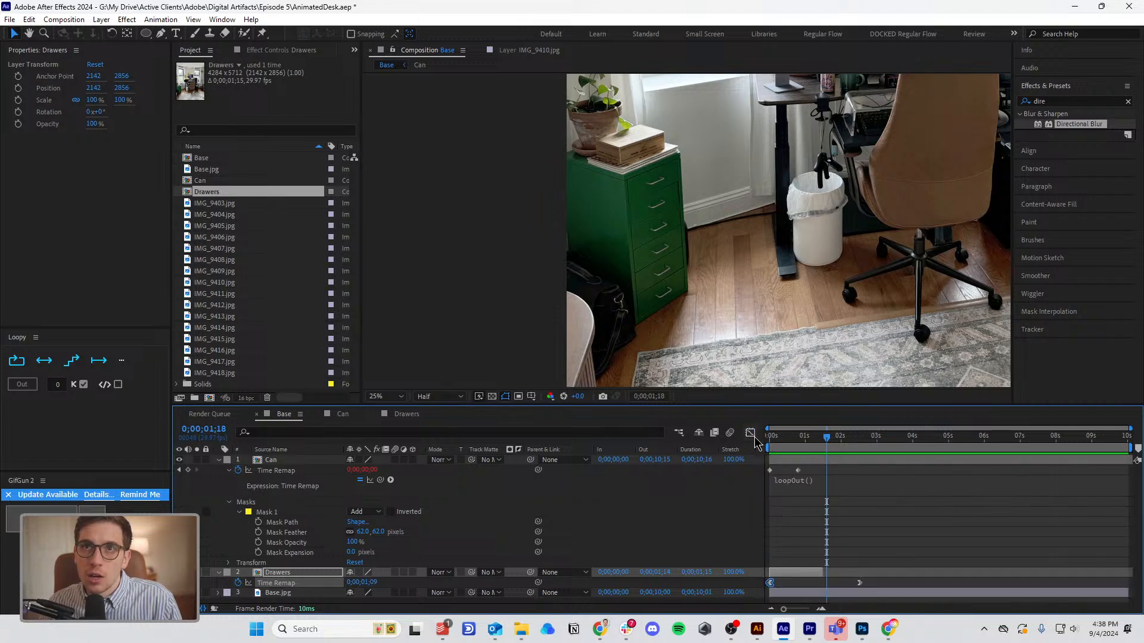
pyautogui.press('space')
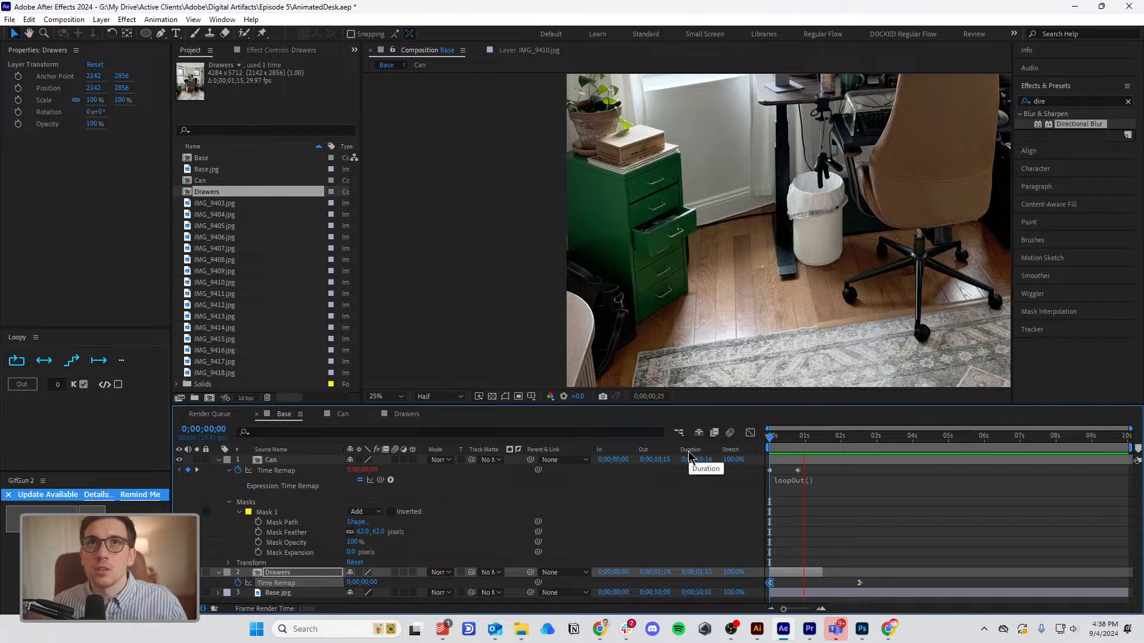
pyautogui.scroll(-1, 760, 310)
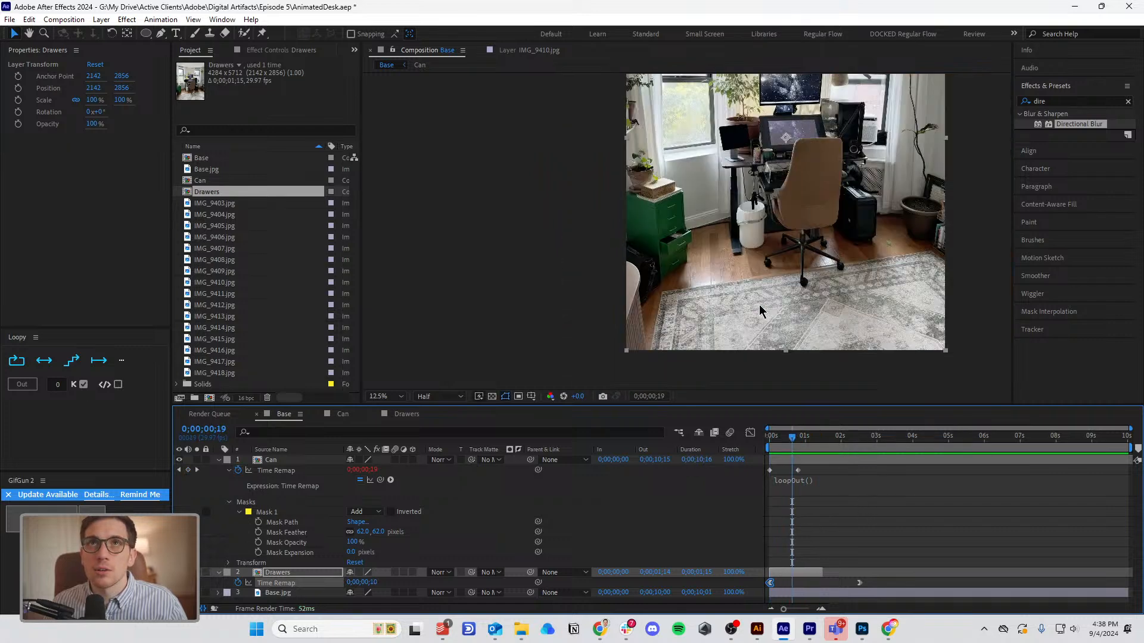
# Draw an elliptical mask around the green drawers on the Drawers layer and feather it to 84 pixels.
pyautogui.click(146, 33)
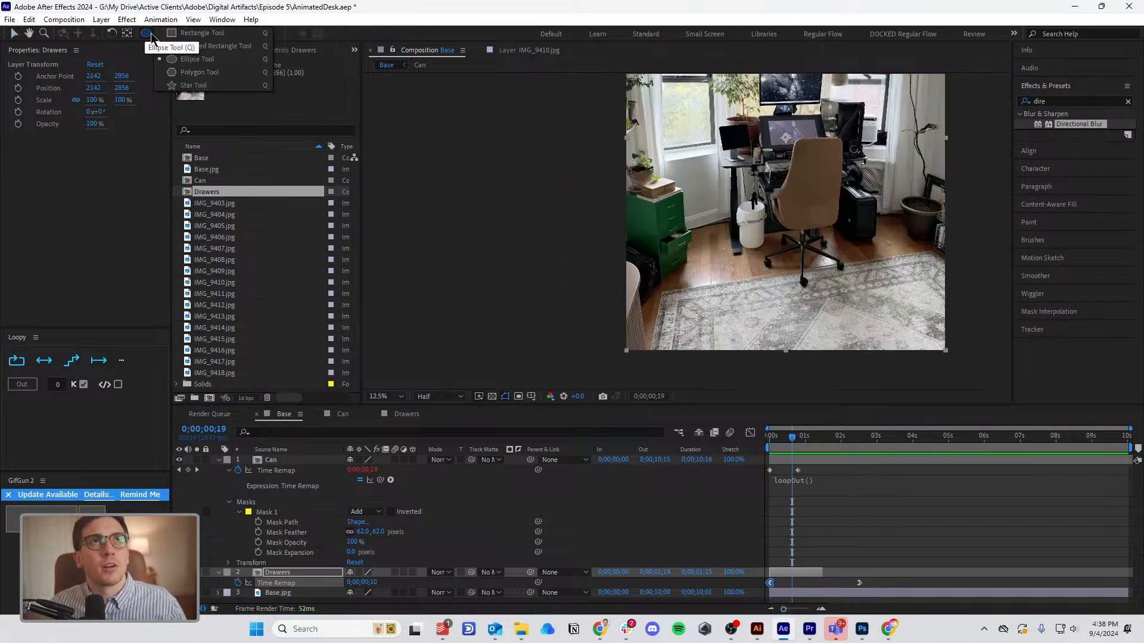
pyautogui.click(190, 67)
pyautogui.moveTo(605, 133); pyautogui.dragTo(740, 328)
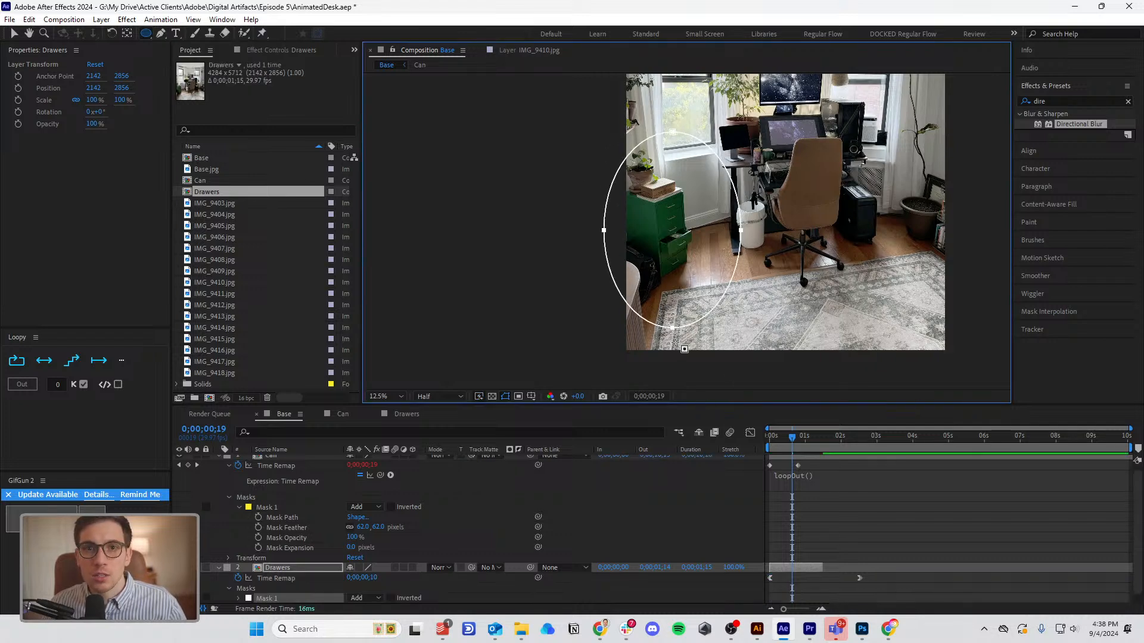
pyautogui.click(240, 597)
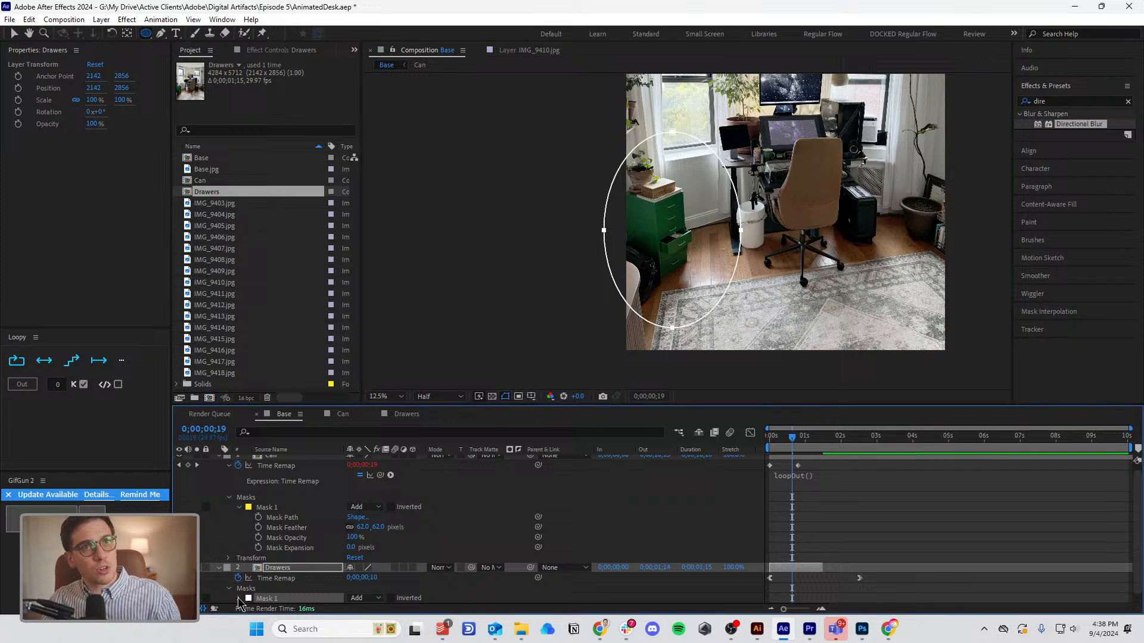
pyautogui.scroll(-2, 343, 602)
pyautogui.moveTo(370, 575); pyautogui.dragTo(391, 576)
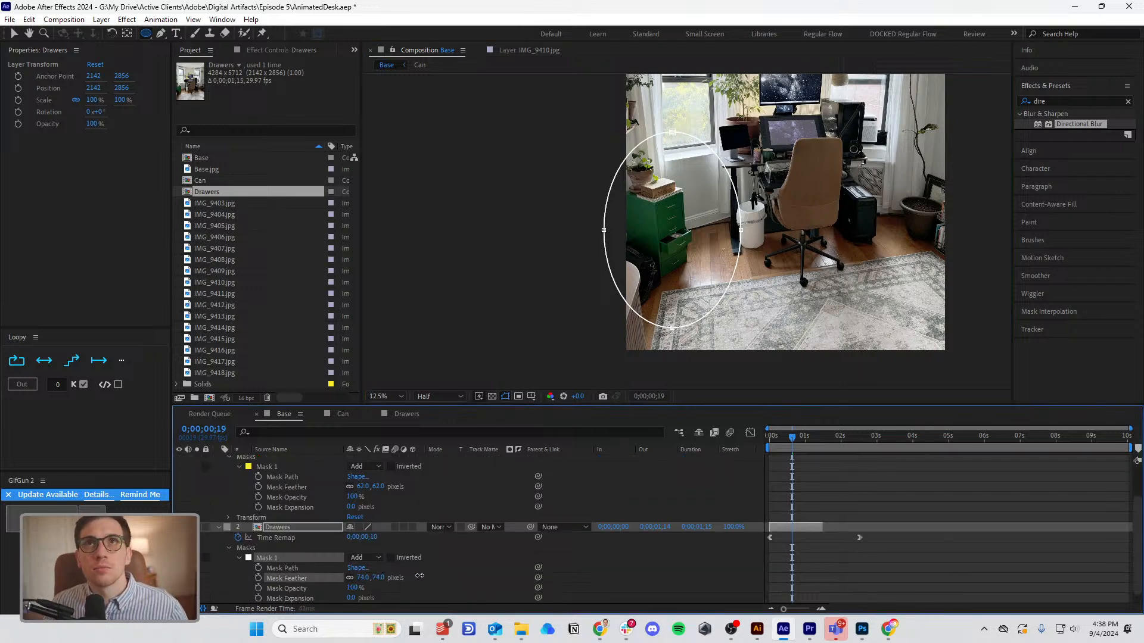
# Extend the Drawers layer to the end of the composition, loop its Time Remap with a loopOut() expression and preview it.
pyautogui.moveTo(822, 527); pyautogui.dragTo(1130, 527)
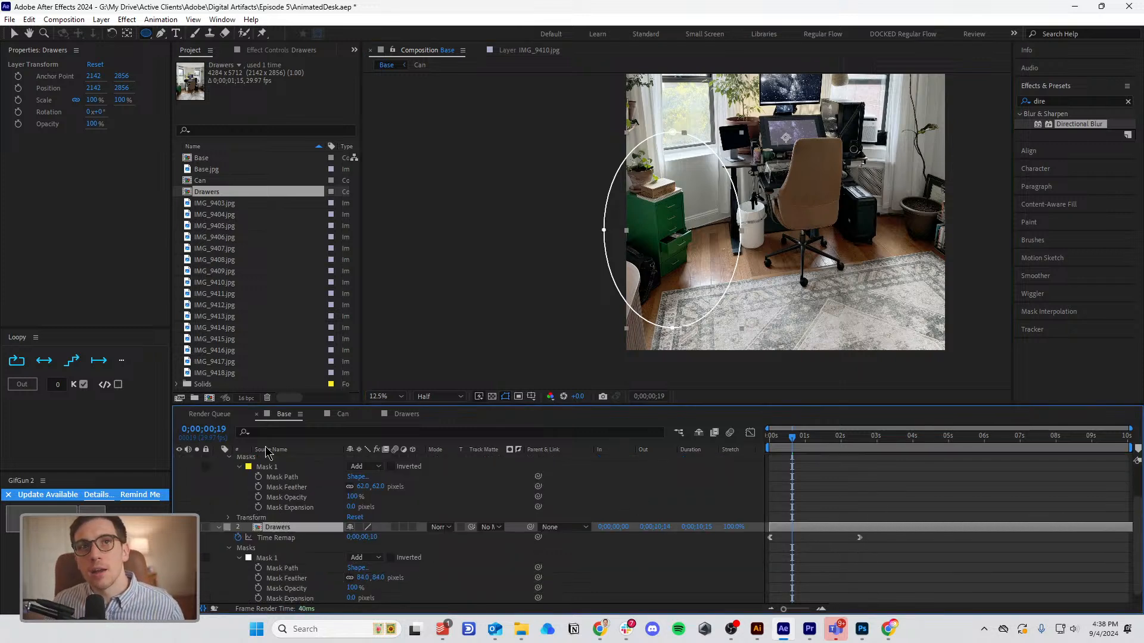
pyautogui.keyDown('alt'); pyautogui.click(239, 538); pyautogui.keyUp('alt')
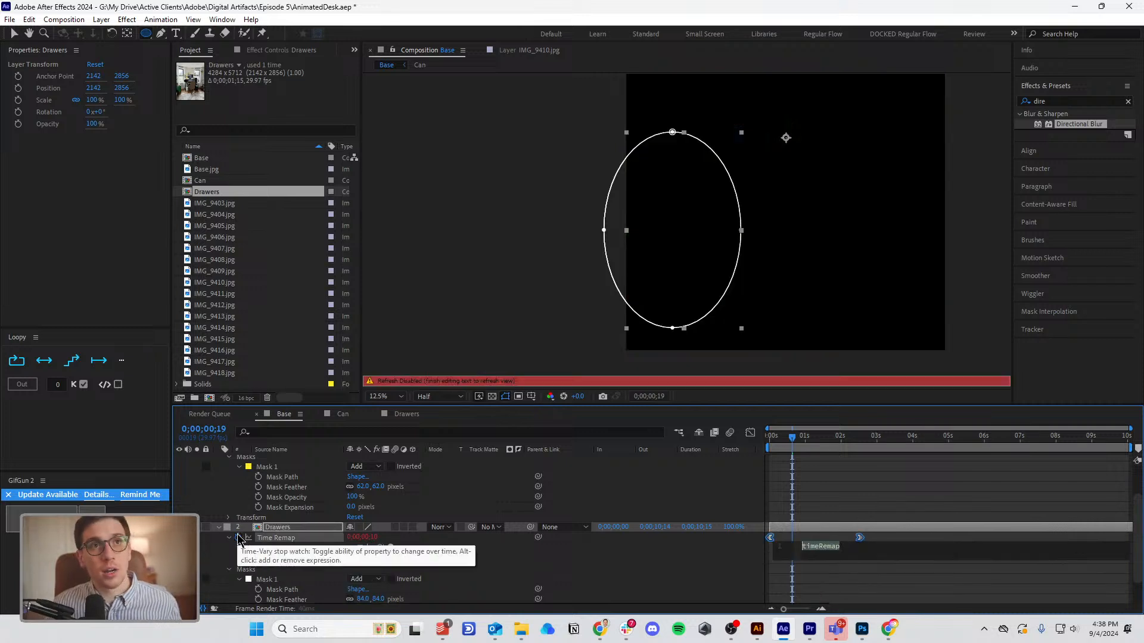
pyautogui.write('loop')
pyautogui.press('Down')
pyautogui.press('Down')
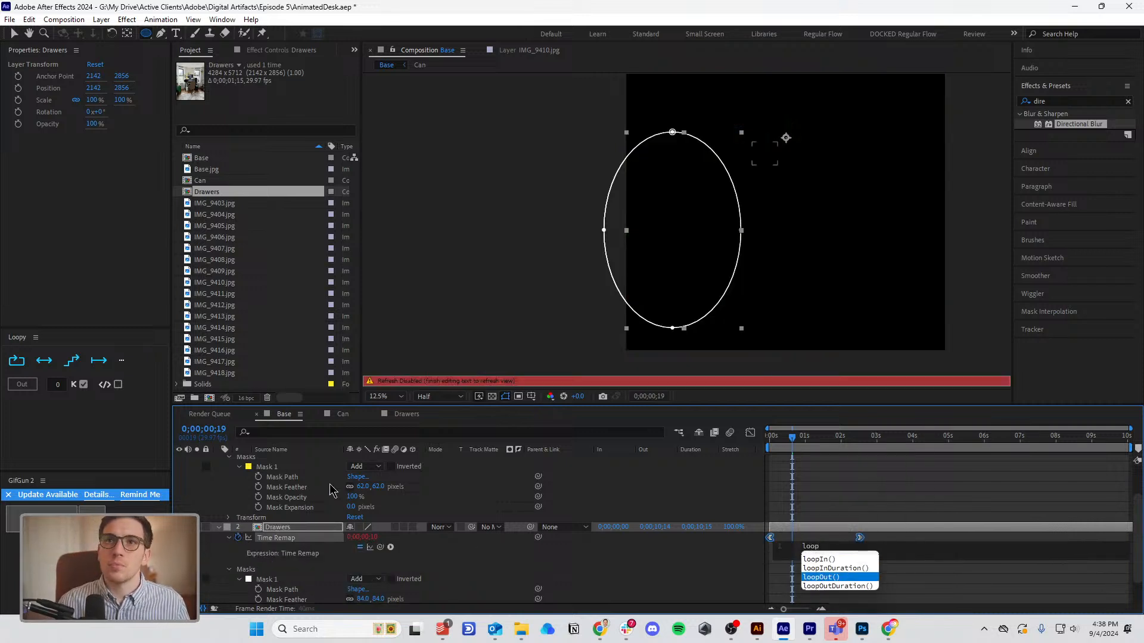
pyautogui.press('Return')
pyautogui.click(886, 505)
pyautogui.press('space')
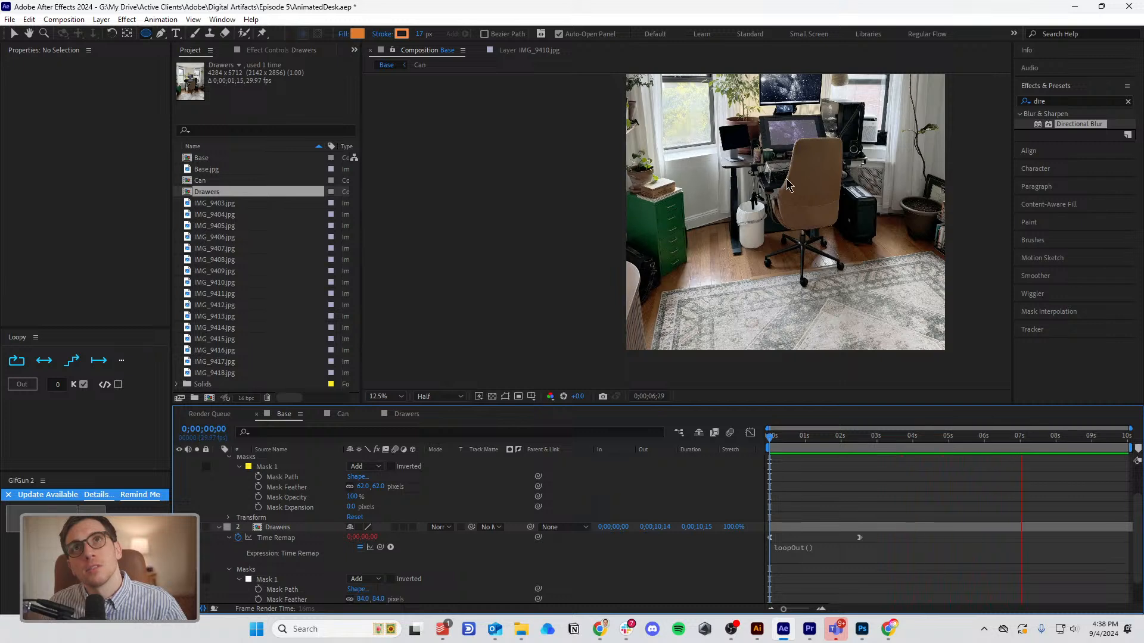
# Raise the lower edge of the Drawers mask to follow the rug's edge beneath the open drawer, and preview the composition.
pyautogui.scroll(6, 679, 262)
pyautogui.scroll(-4, 710, 301)
pyautogui.scroll(3, 819, 365)
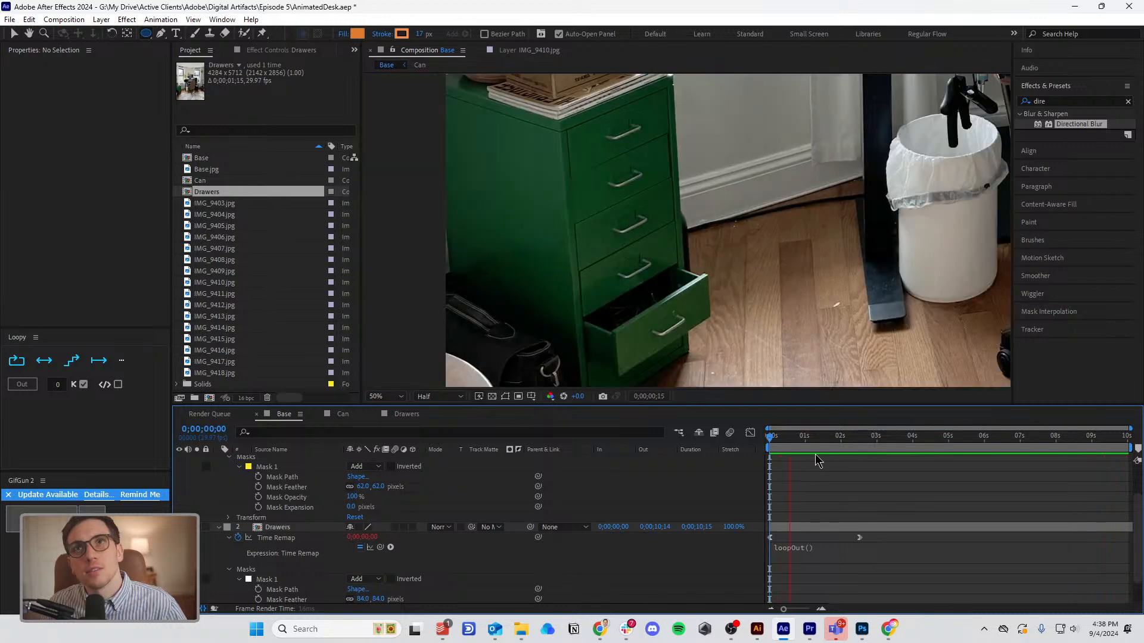
pyautogui.moveTo(820, 365); pyautogui.dragTo(780, 186)
pyautogui.moveTo(806, 442)
pyautogui.mouseDown()
pyautogui.moveTo(786, 444)
pyautogui.moveTo(823, 444)
pyautogui.moveTo(795, 442)
pyautogui.moveTo(823, 441)
pyautogui.moveTo(797, 442)
pyautogui.moveTo(810, 441)
pyautogui.mouseUp()
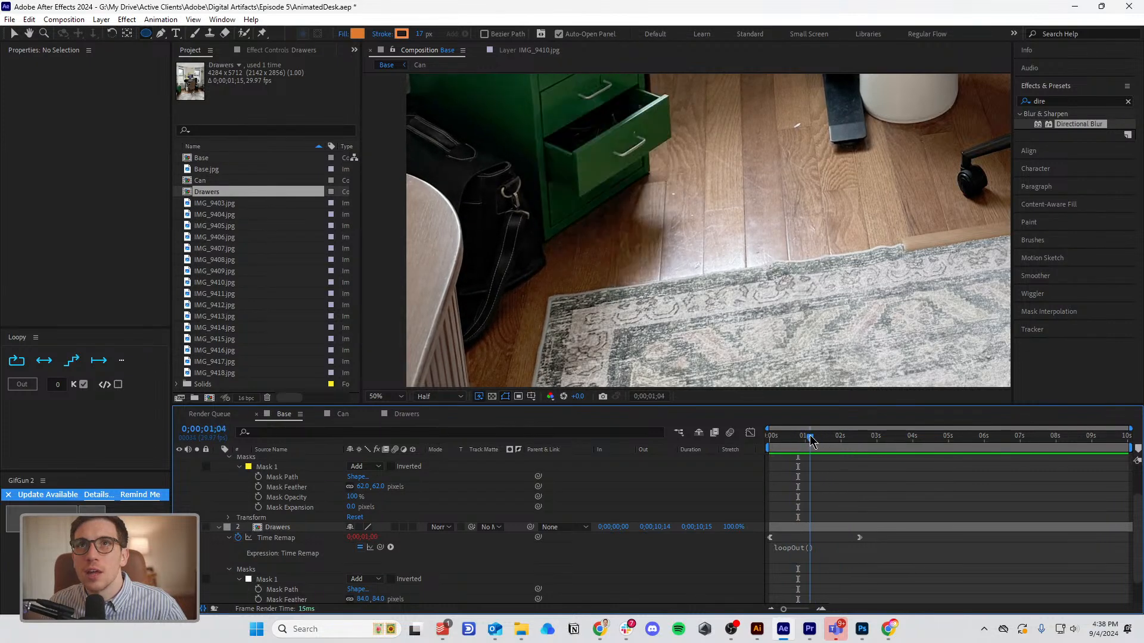
pyautogui.click(280, 527)
pyautogui.click(278, 581)
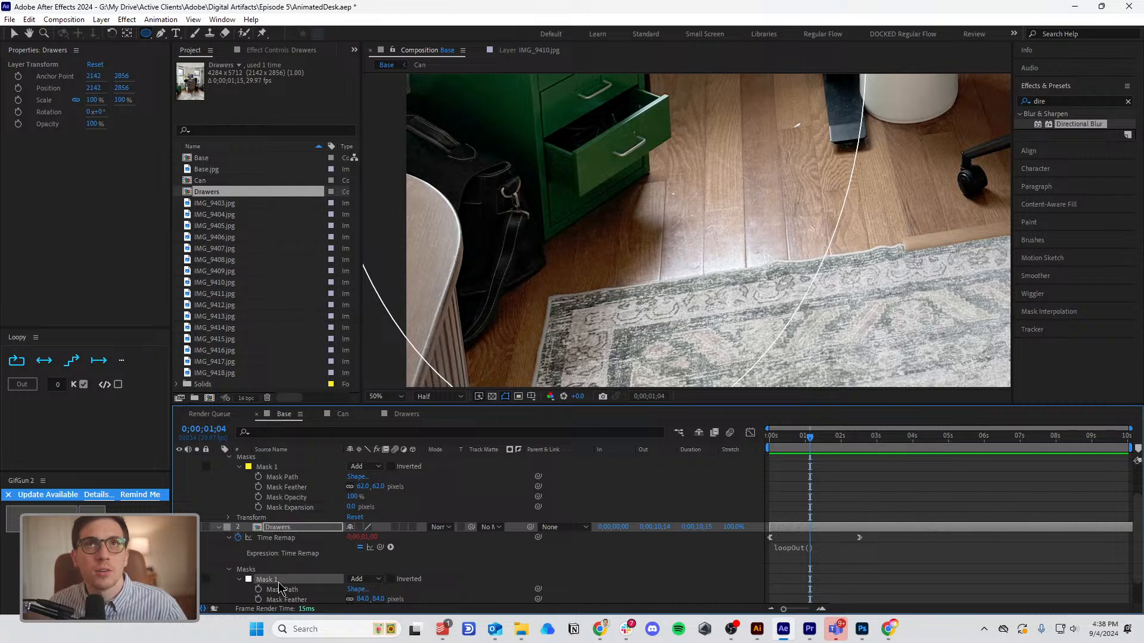
pyautogui.press(',')
pyautogui.click(14, 33)
pyautogui.moveTo(638, 337); pyautogui.dragTo(633, 257)
pyautogui.moveTo(709, 258); pyautogui.dragTo(715, 244)
pyautogui.moveTo(635, 259); pyautogui.dragTo(632, 264)
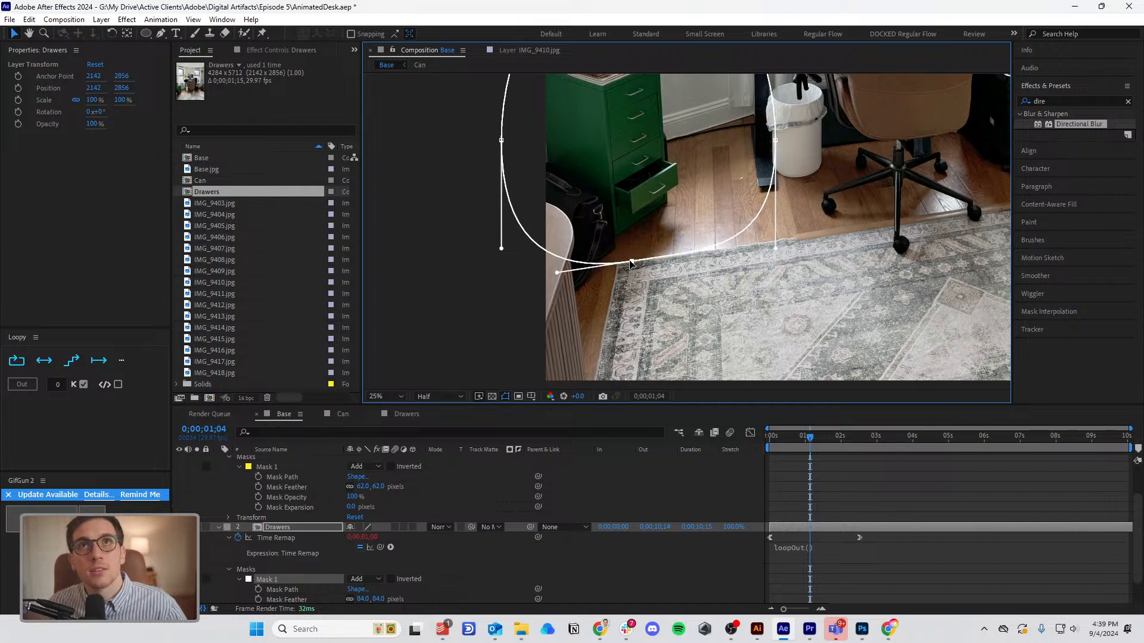
pyautogui.press('space')
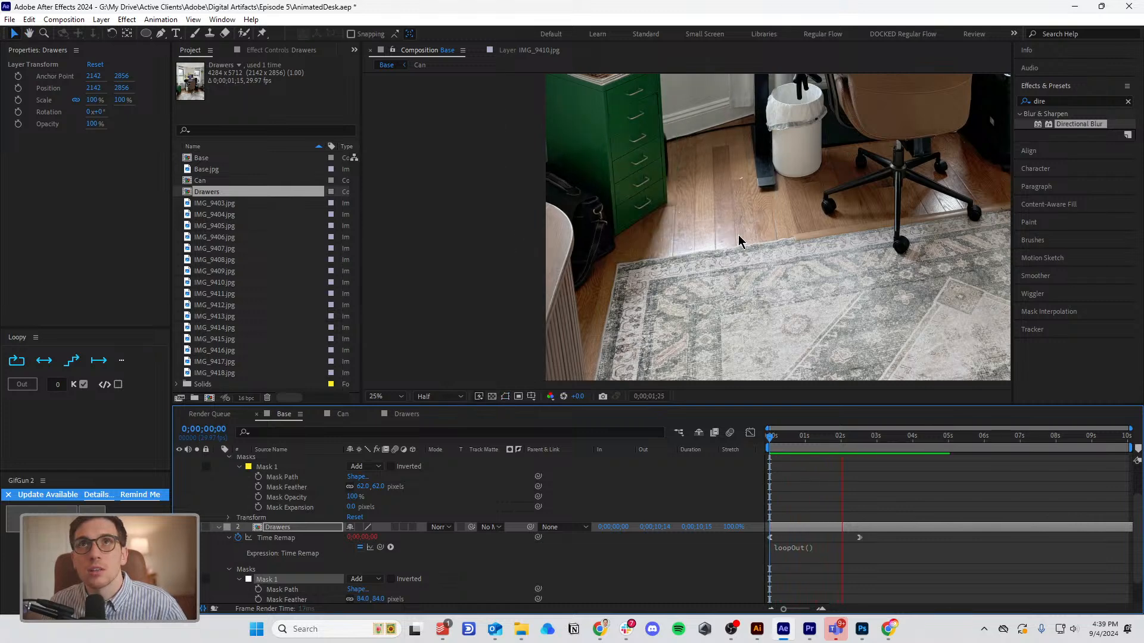
# Pull the Drawers mask's side point away from the trash can, closer to the cabinet, and play back the loop.
pyautogui.moveTo(819, 438); pyautogui.dragTo(806, 440)
pyautogui.moveTo(777, 145); pyautogui.dragTo(704, 143)
pyautogui.press('space')
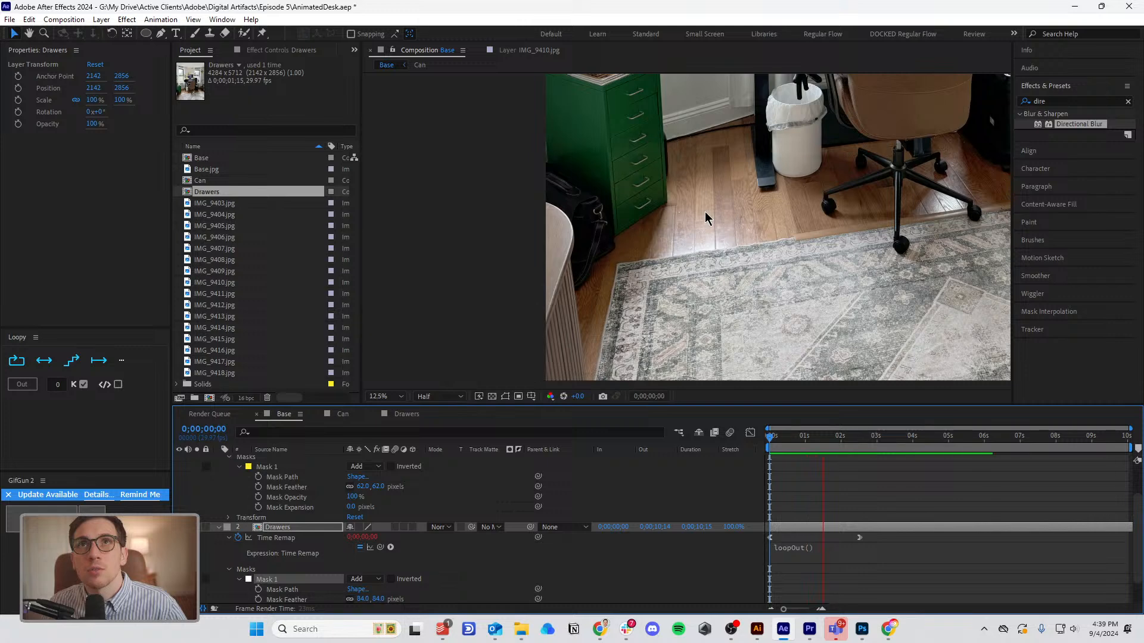
pyautogui.press(',')
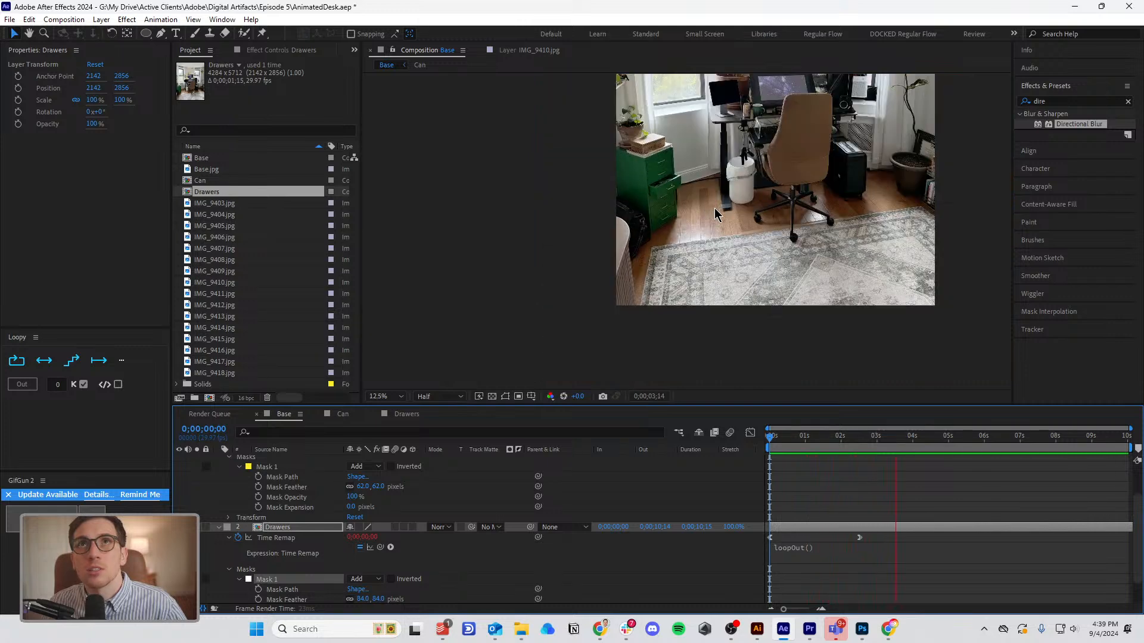
pyautogui.press('space')
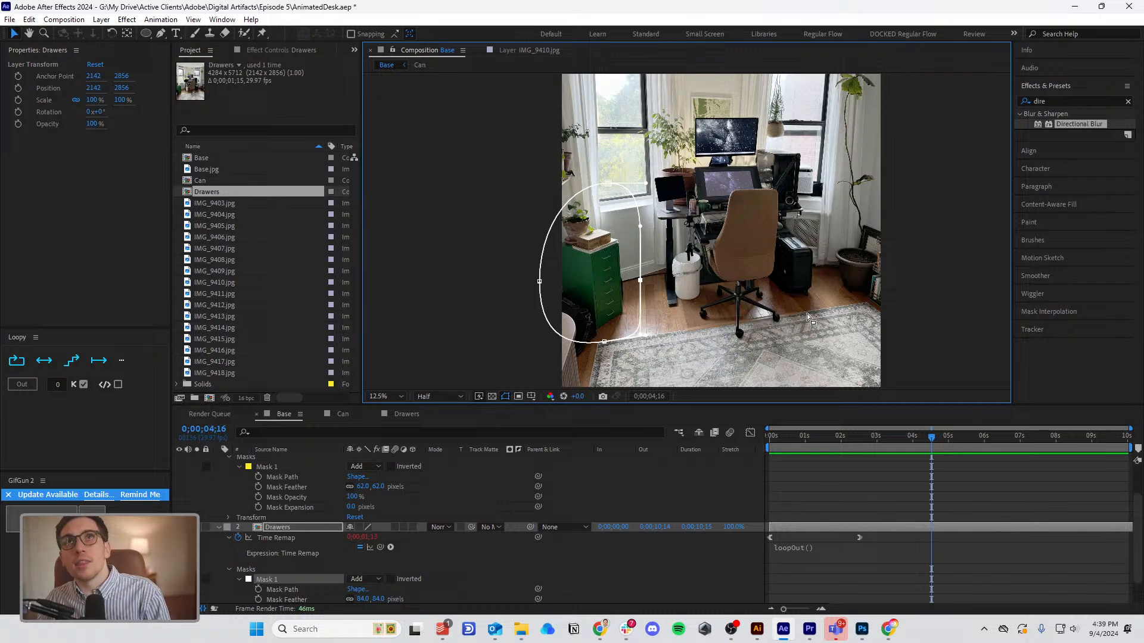
# Play back the whole Base composition from the first frame in a wider view to check the looping drawers.
pyautogui.hotkey('alt', 'Tab')
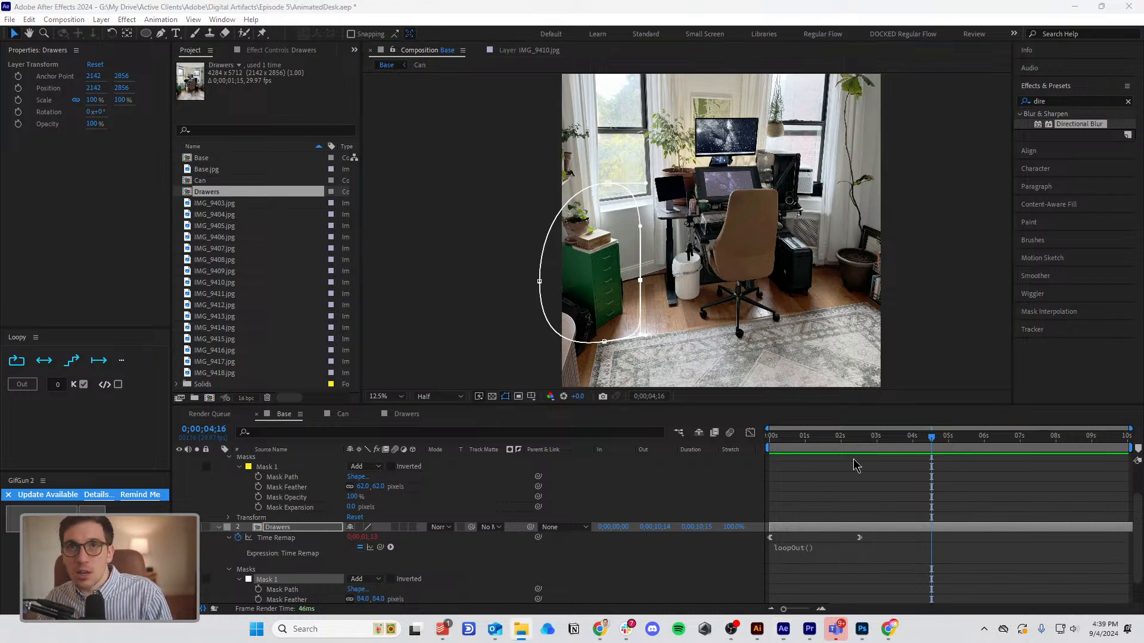
pyautogui.click(848, 493)
pyautogui.moveTo(791, 436); pyautogui.dragTo(691, 453)
pyautogui.press('space')
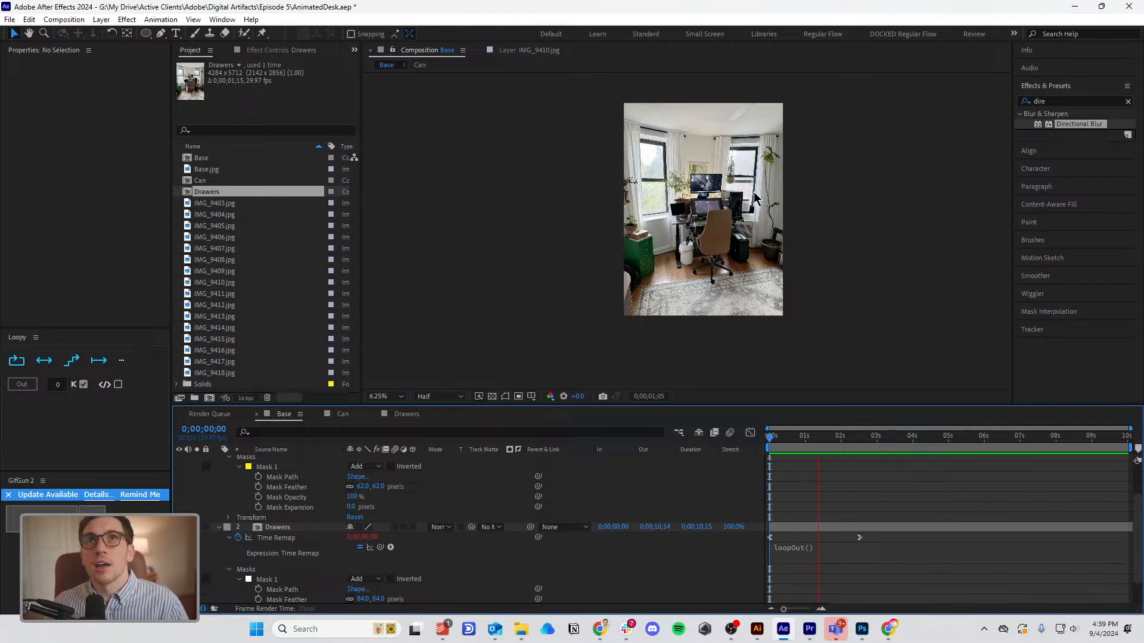
pyautogui.press('space')
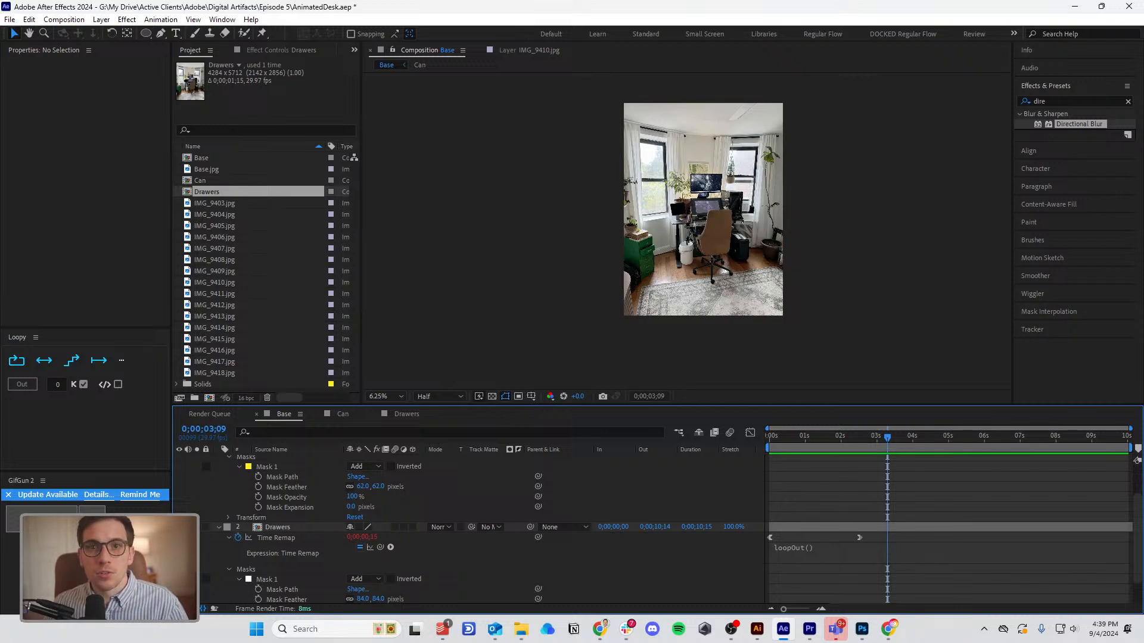
# Switch to the photo viewer and compare the photos up to IMG_9422.jpg to find the frames of the microphone arm's movement.
pyautogui.hotkey('alt', 'Tab')
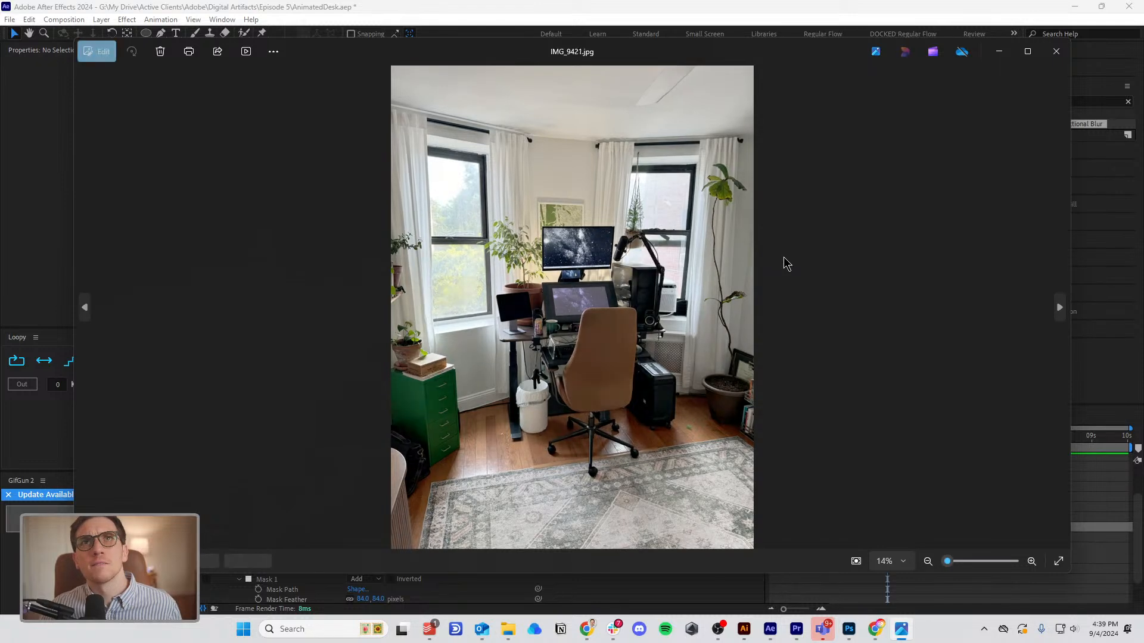
pyautogui.press('Right')
pyautogui.press('Right')
pyautogui.press('Right')
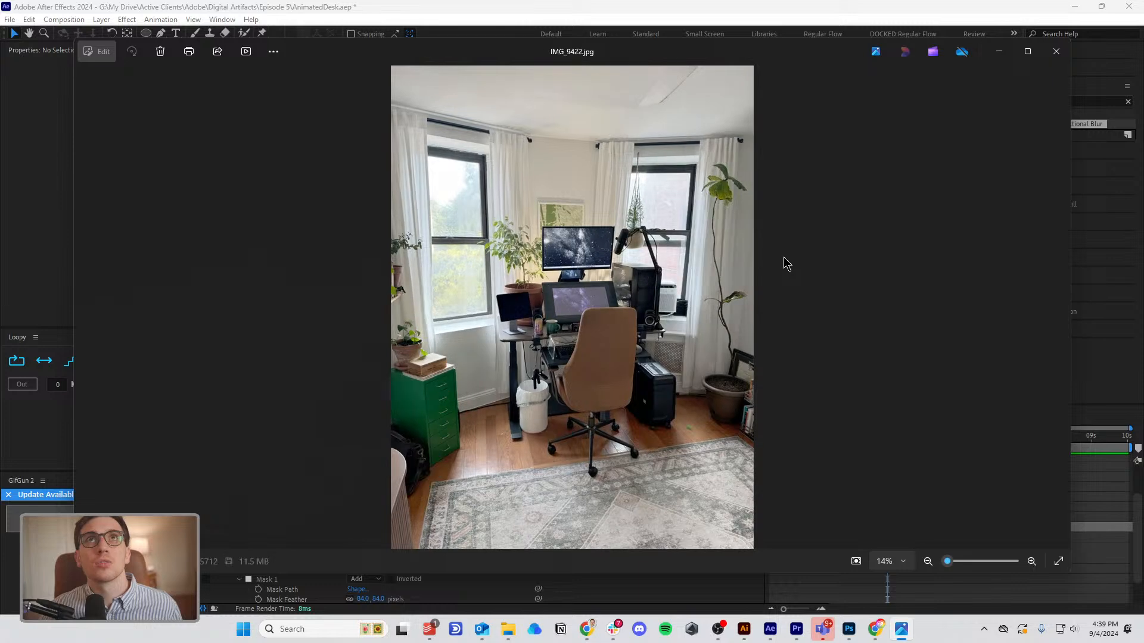
pyautogui.press('Left')
pyautogui.press('Left')
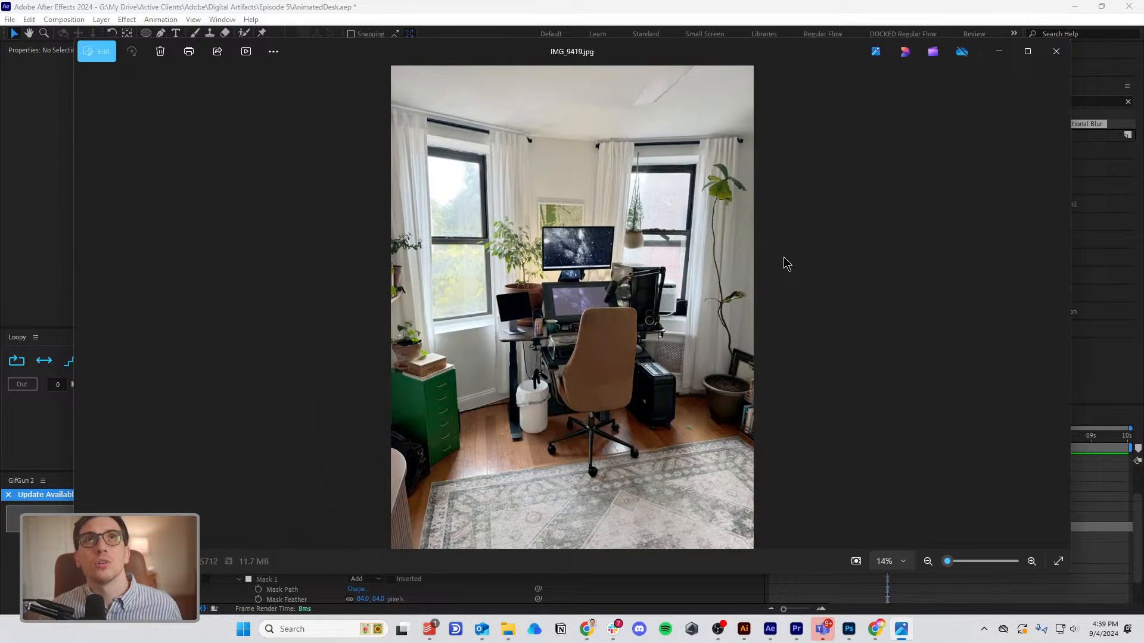
pyautogui.press('Left')
pyautogui.press('Right')
pyautogui.press('Left')
pyautogui.press('Right')
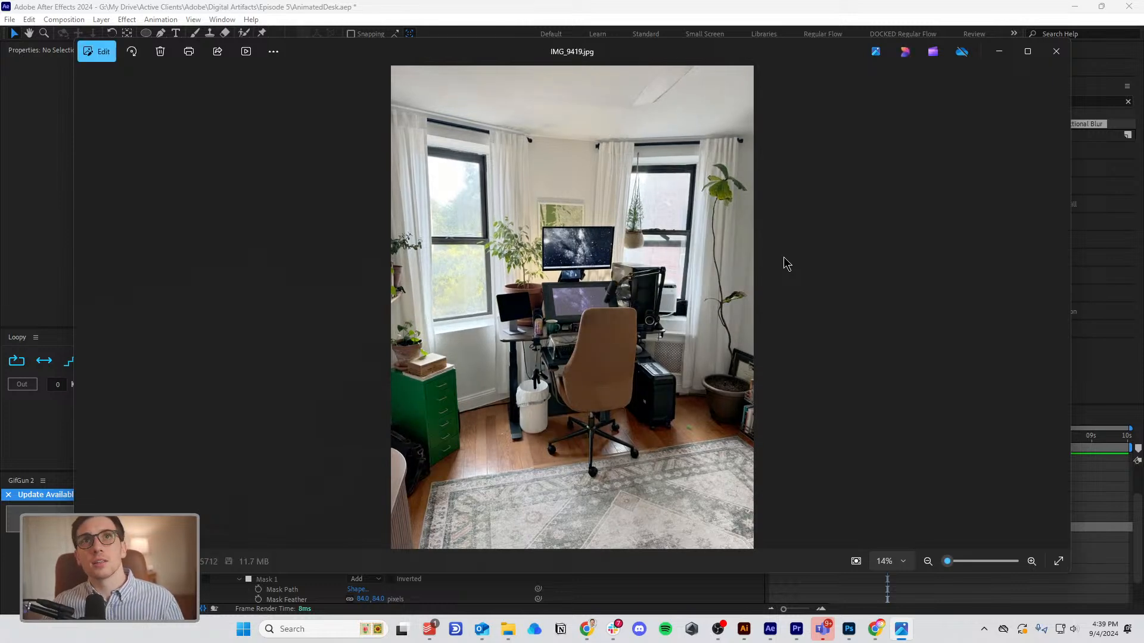
pyautogui.press('Left')
pyautogui.press('Right')
pyautogui.press('Right')
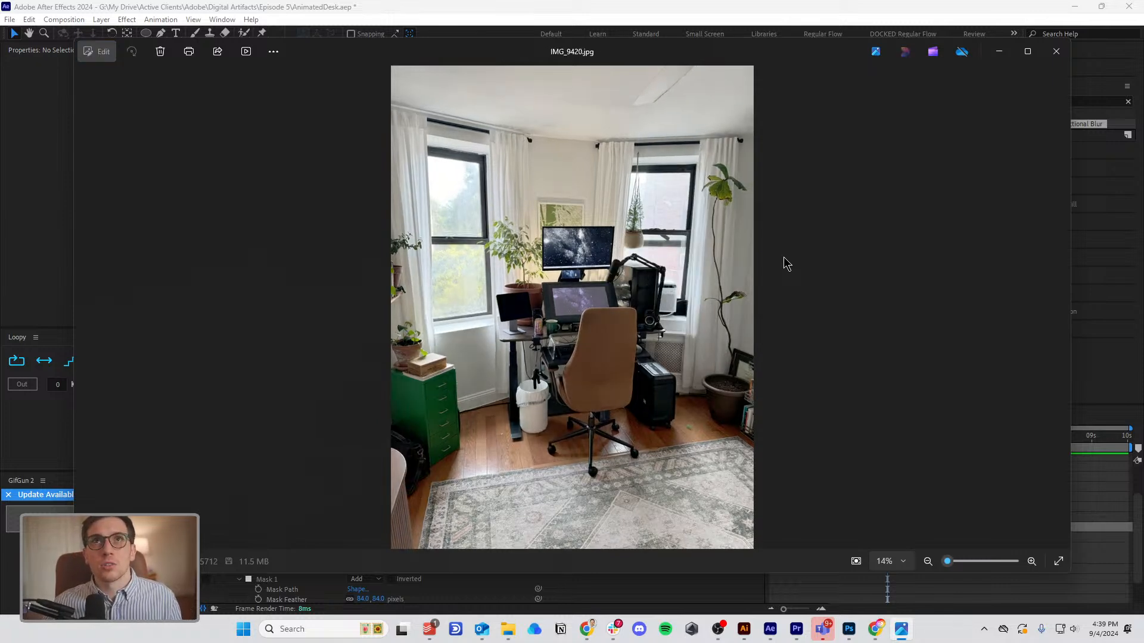
pyautogui.hotkey('alt', 'F4')
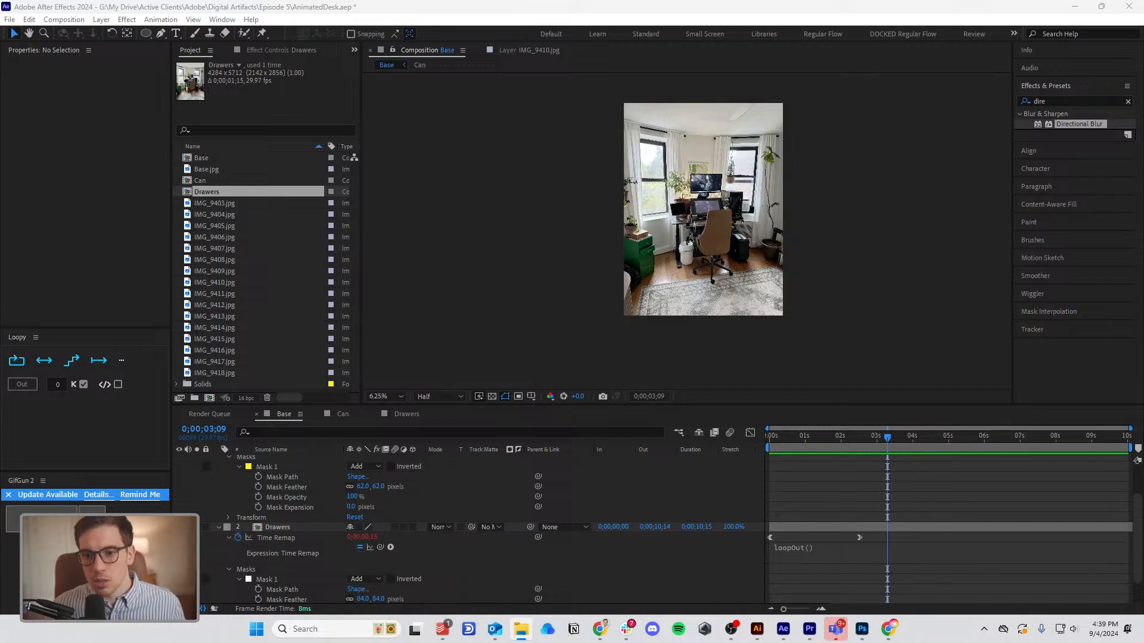
# Import IMG_9418.jpg to IMG_9422.jpg, create a single composition of sequenced layers with a 3-frame still duration, and preview it.
pyautogui.moveTo(651, 565); pyautogui.dragTo(269, 339)
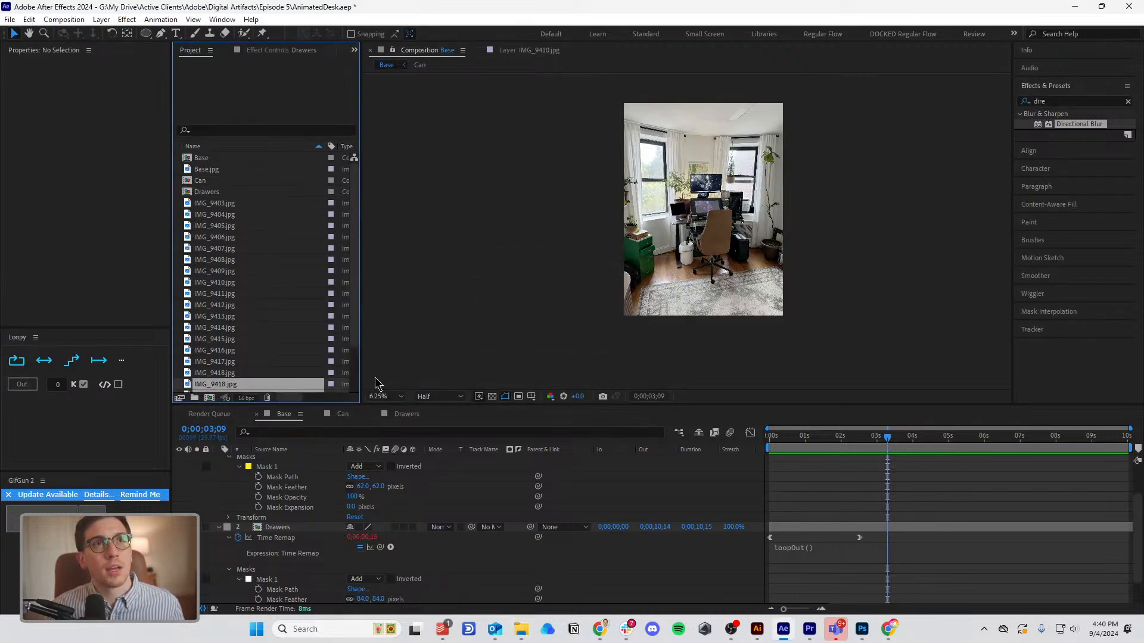
pyautogui.rightClick(277, 338)
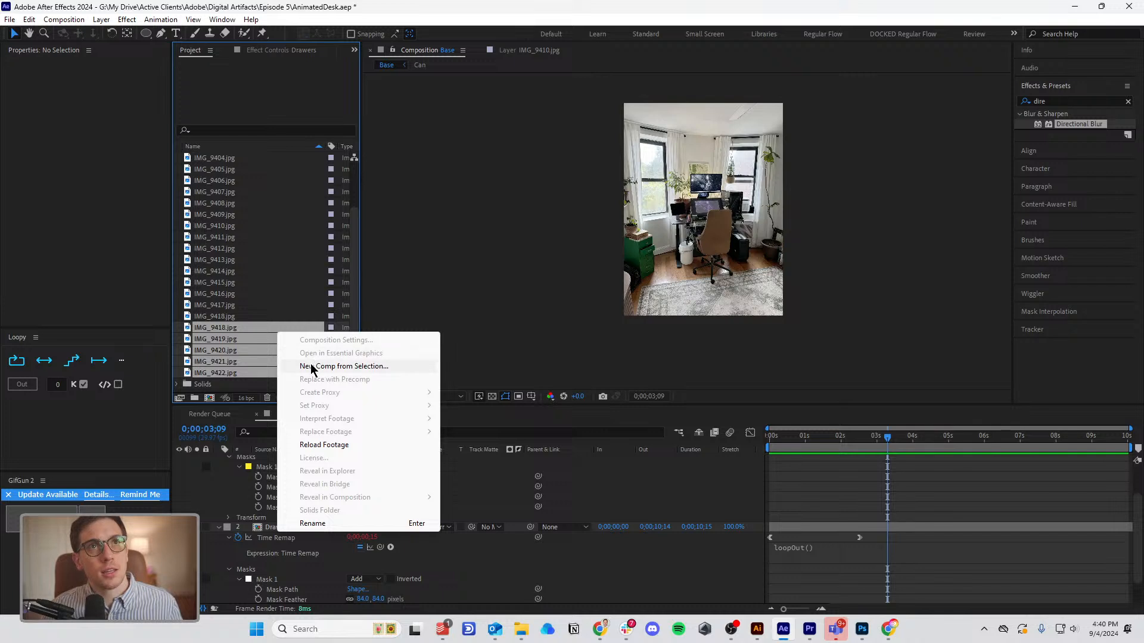
pyautogui.click(310, 367)
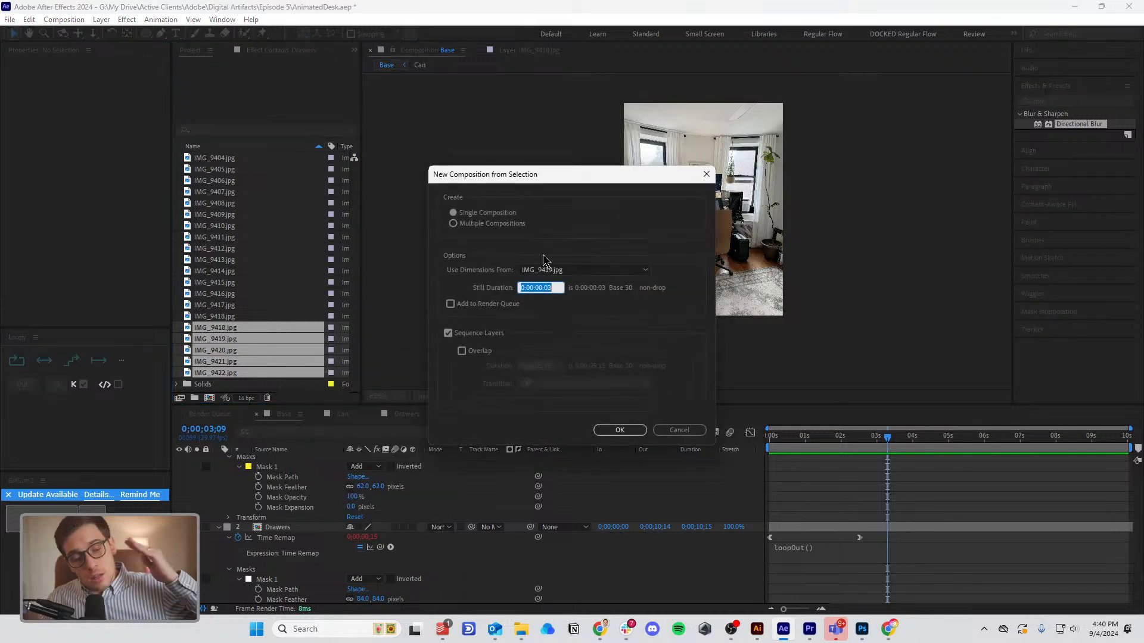
pyautogui.click(578, 271)
pyautogui.click(580, 338)
pyautogui.click(611, 436)
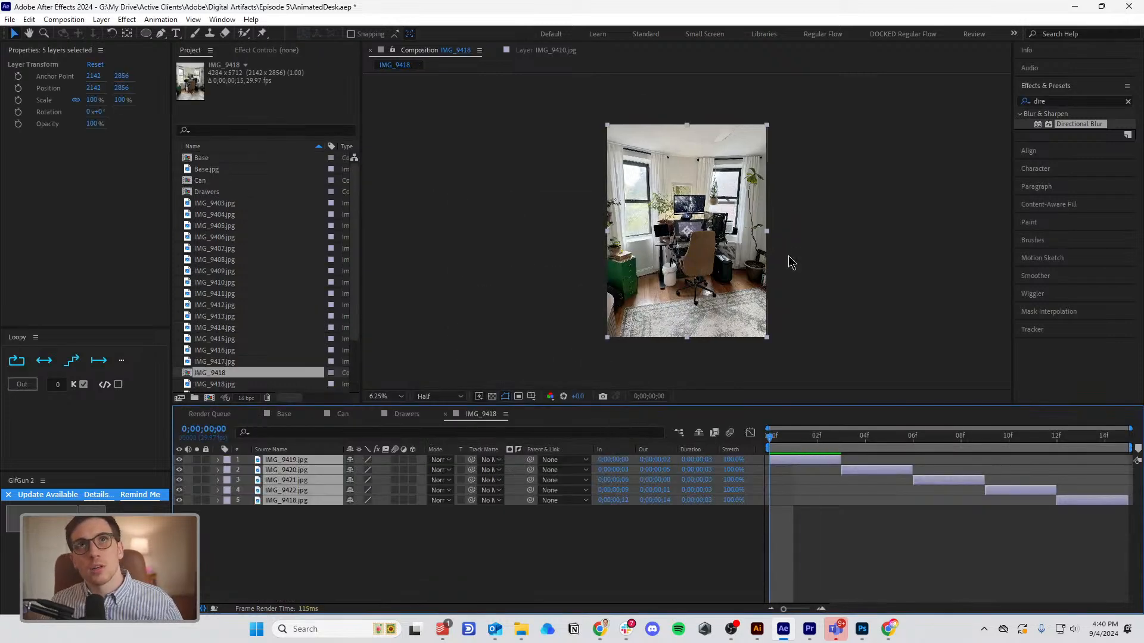
pyautogui.press('space')
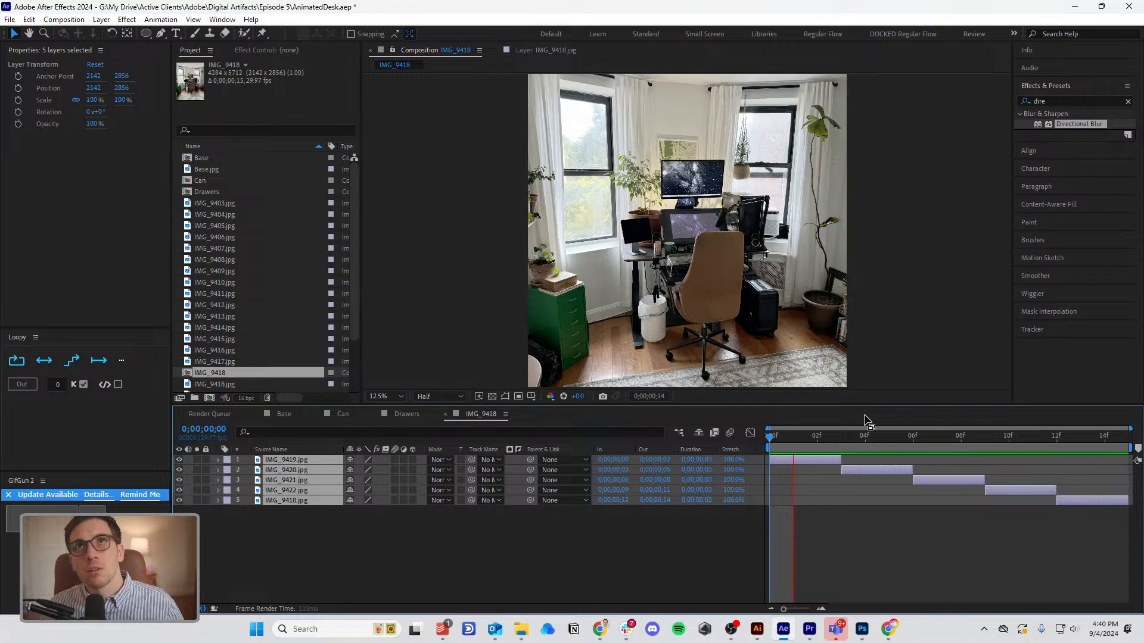
# Set the IMG_9418 composition's duration to 0;00;01;15.
pyautogui.click(64, 19)
pyautogui.click(75, 48)
pyautogui.doubleClick(501, 358)
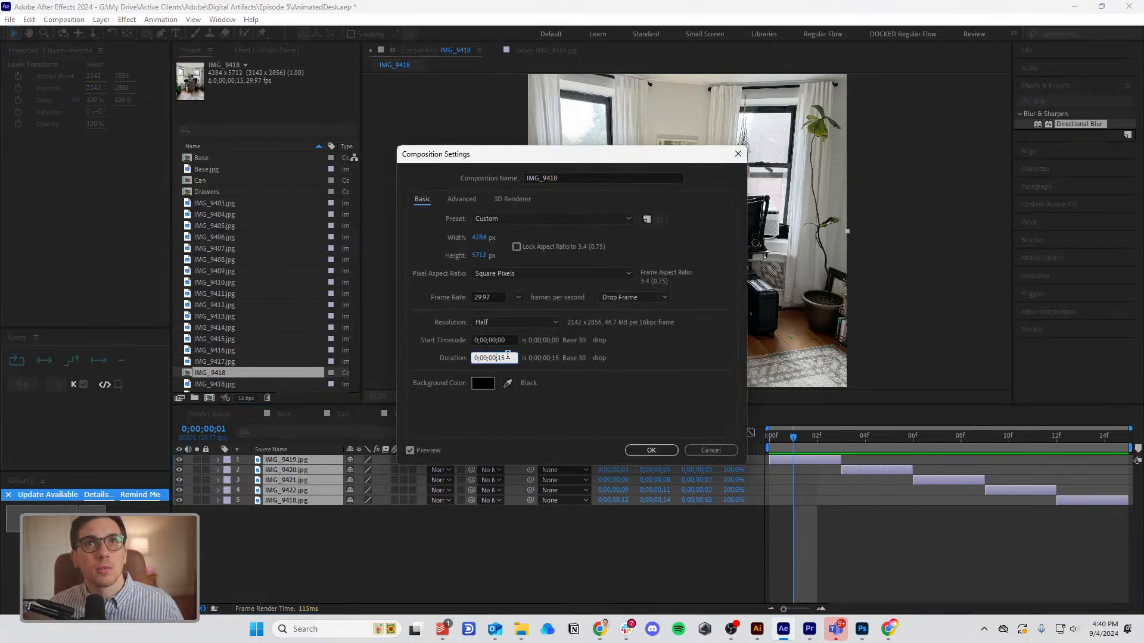
pyautogui.write('1')
pyautogui.press('Return')
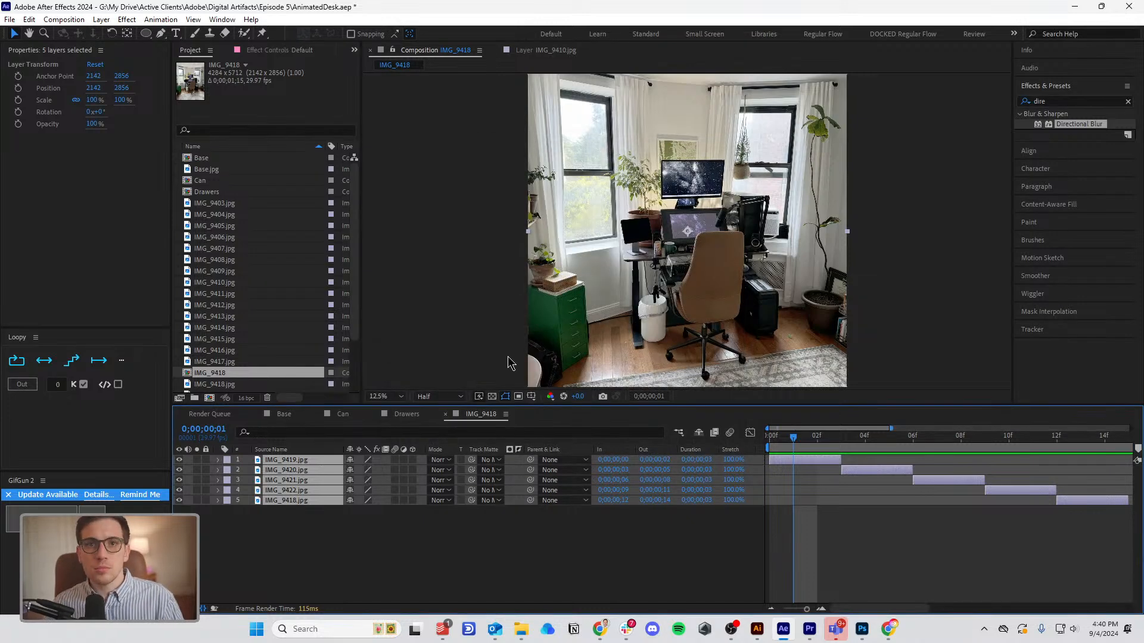
# Duplicate the IMG_9422.jpg layer and move the copy to start at frame 15, right after the last photo in the sequence.
pyautogui.click(953, 573)
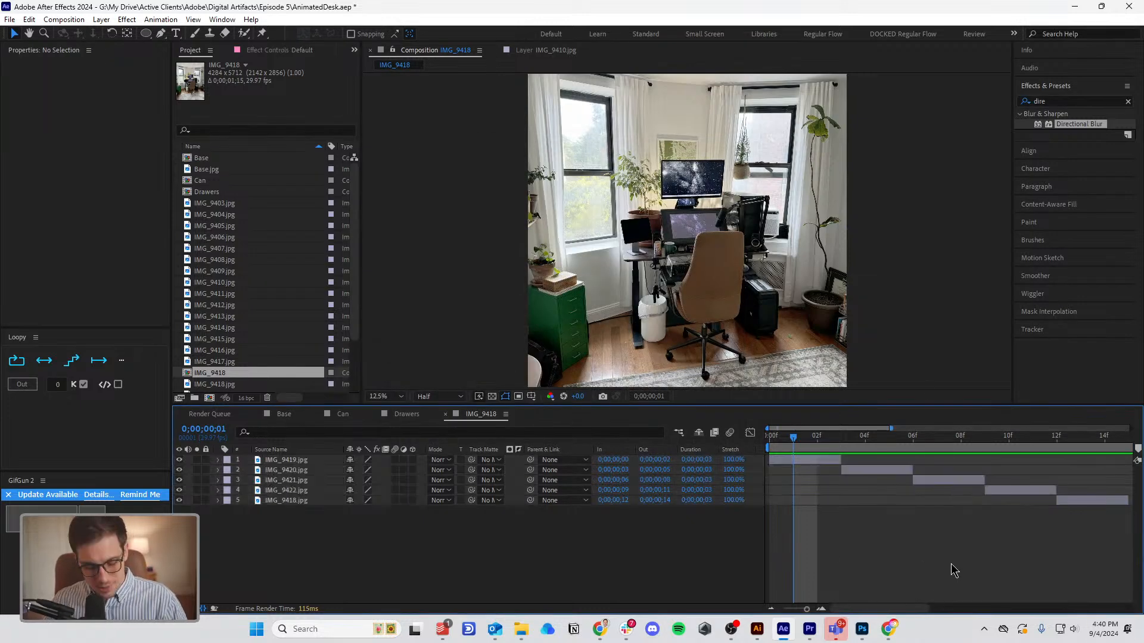
pyautogui.press(';')
pyautogui.press(';')
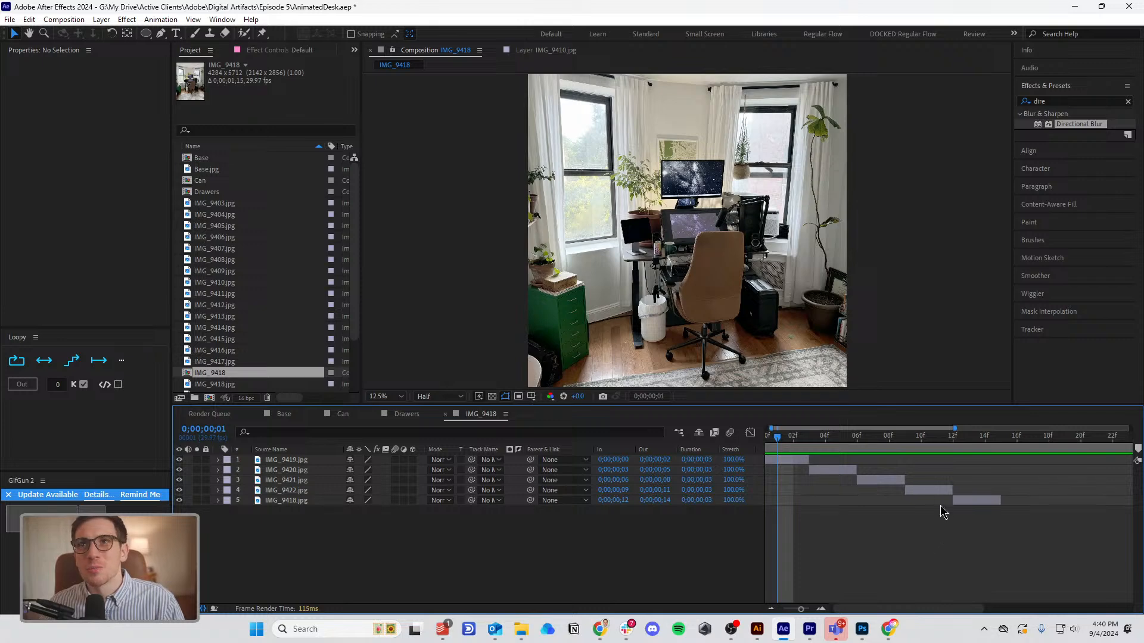
pyautogui.click(925, 492)
pyautogui.hotkey('ctrl', 'd')
pyautogui.moveTo(925, 496); pyautogui.dragTo(1016, 511)
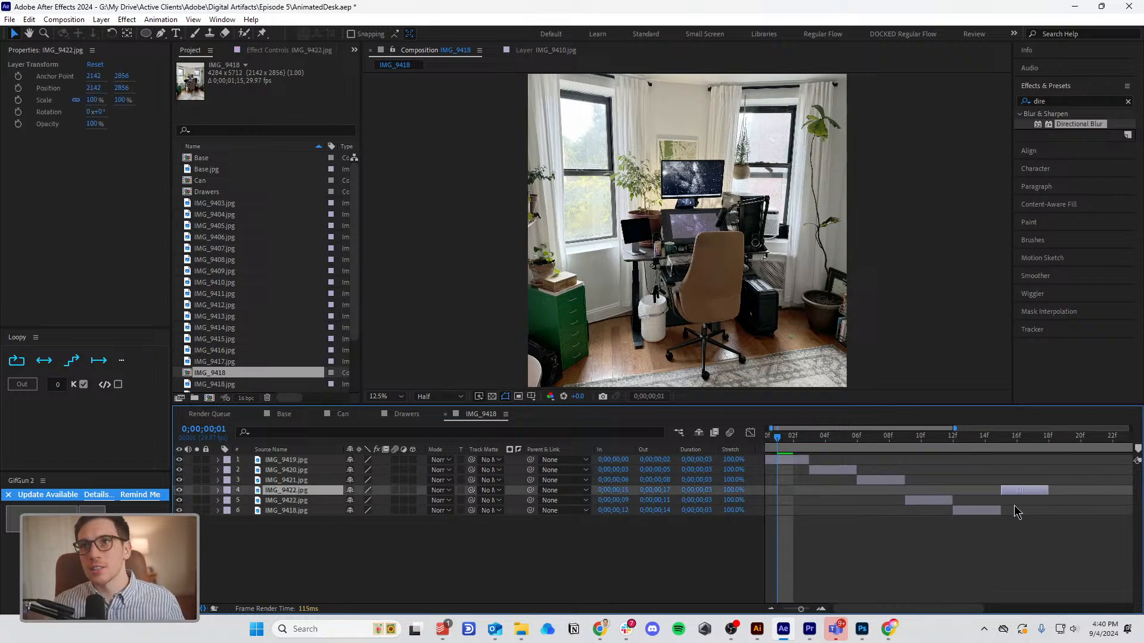
# Duplicate the IMG_9421.jpg and IMG_9420.jpg layers and move the copies to start at frames 18 and 21, in that order.
pyautogui.click(863, 482)
pyautogui.hotkey('ctrl', 'd')
pyautogui.moveTo(864, 483); pyautogui.dragTo(1054, 481)
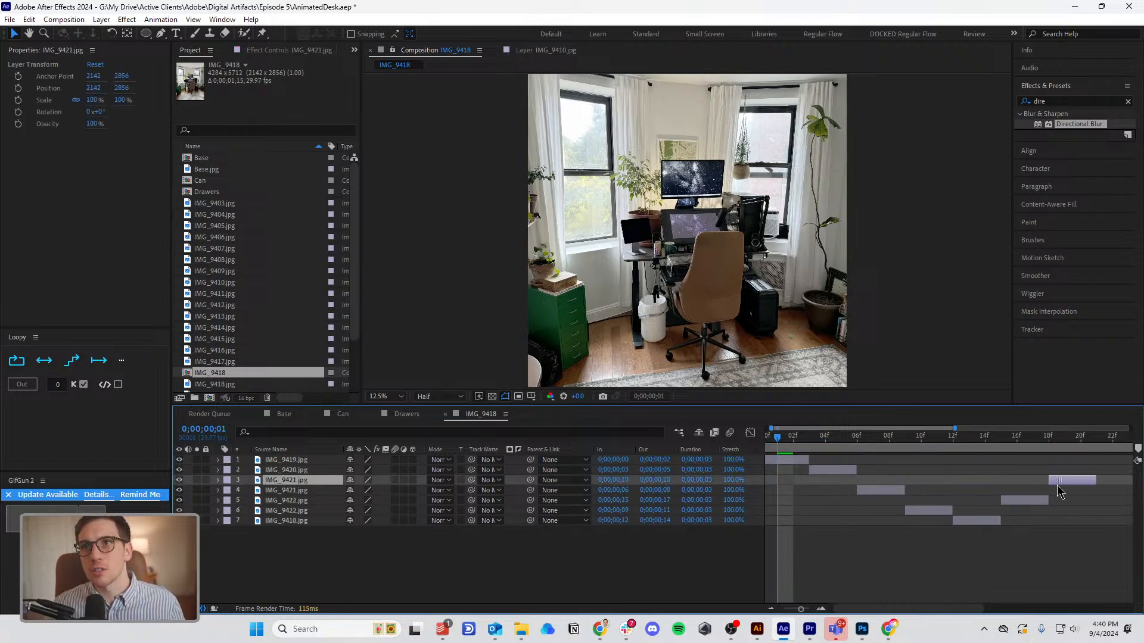
pyautogui.click(821, 471)
pyautogui.hotkey('ctrl', 'd')
pyautogui.moveTo(821, 472); pyautogui.dragTo(870, 485)
pyautogui.press('-')
pyautogui.press('-')
pyautogui.press('-')
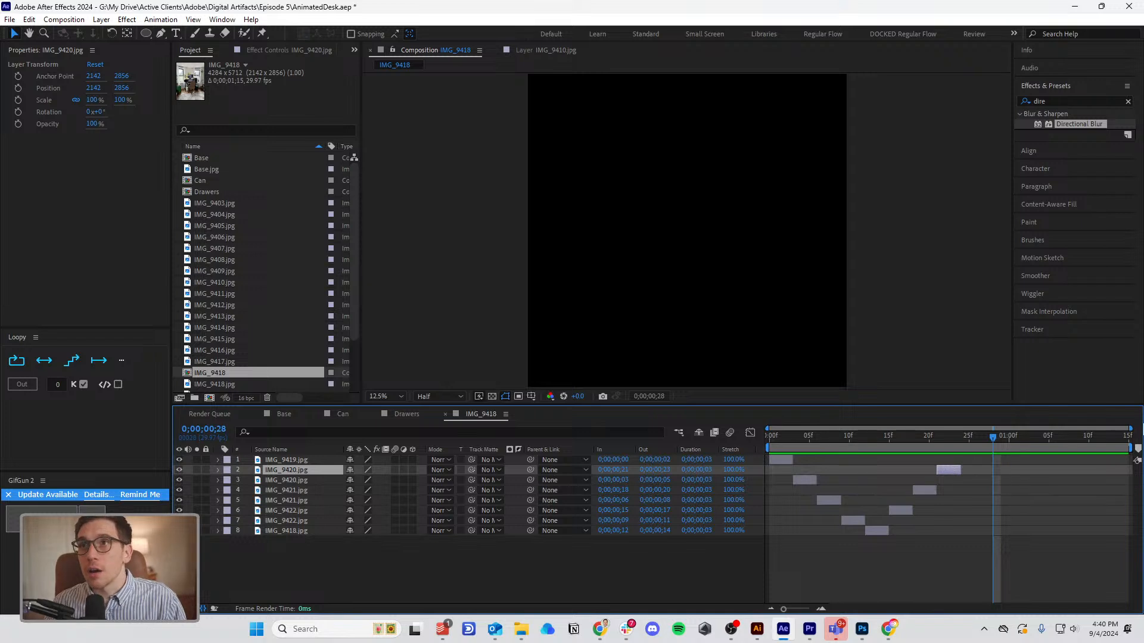
# End the work area at frame 24, where the last layer ends, and preview the back-and-forth sequence.
pyautogui.moveTo(1131, 455); pyautogui.dragTo(961, 521)
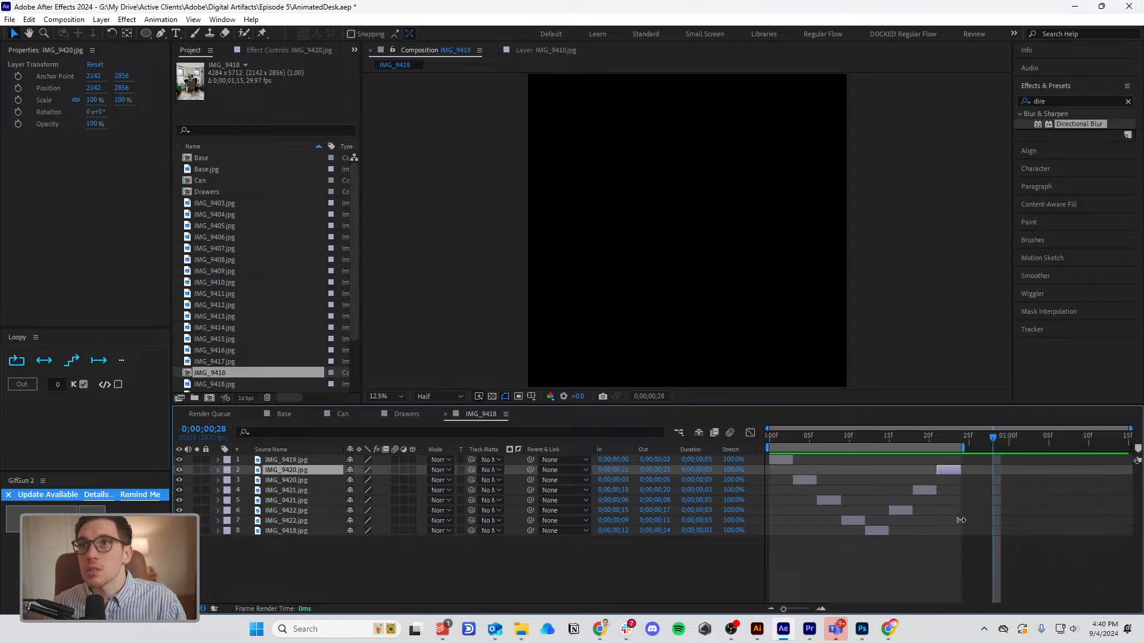
pyautogui.press('space')
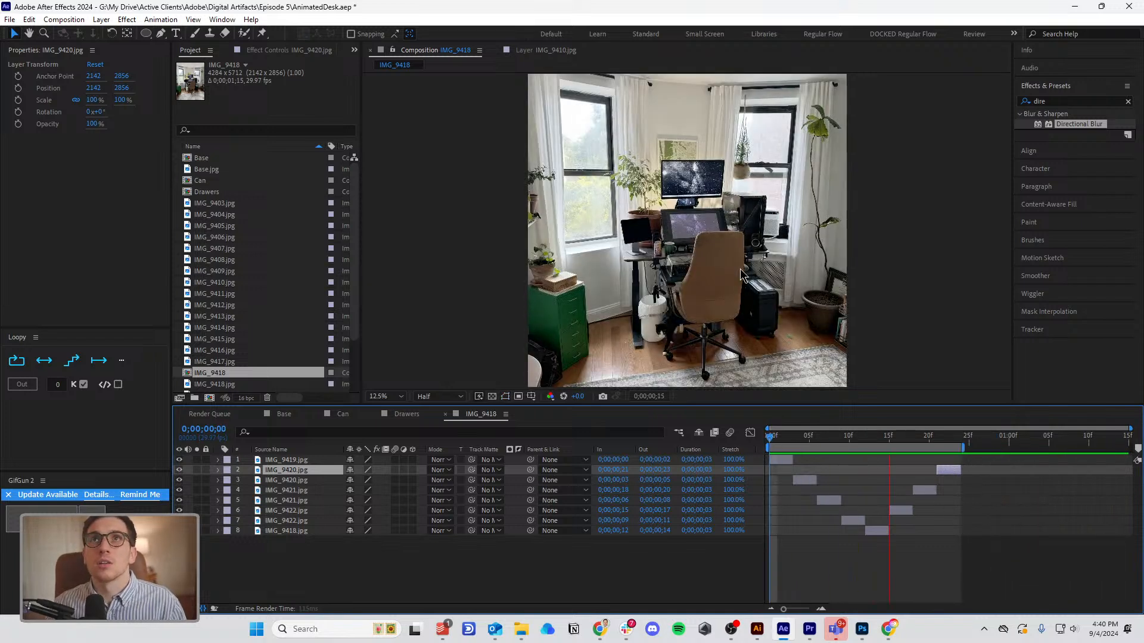
pyautogui.moveTo(856, 443); pyautogui.dragTo(787, 466)
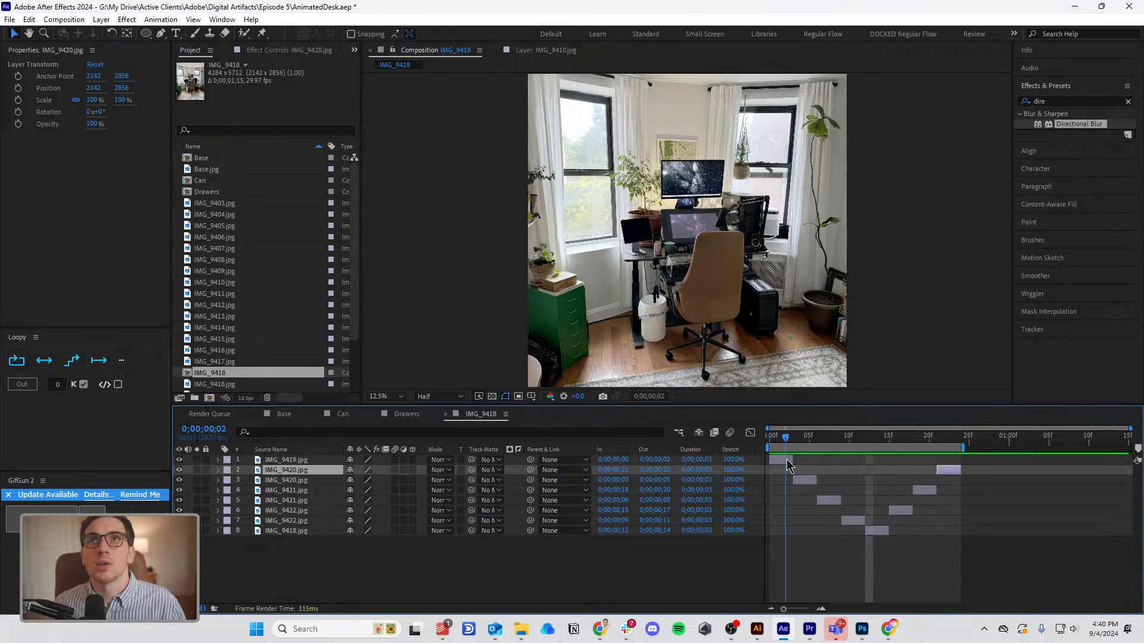
# Move IMG_9418.jpg to frame 0 as the top layer and shift all the other photo layers 3 frames later.
pyautogui.moveTo(873, 531); pyautogui.dragTo(778, 539)
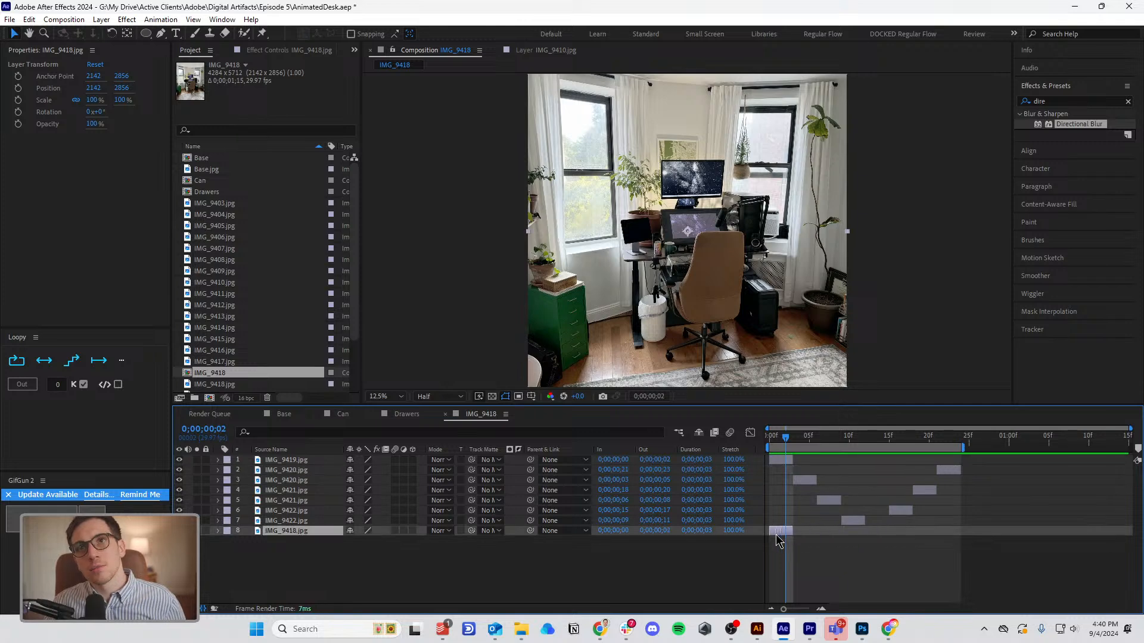
pyautogui.hotkey('ctrl', 'shift', ']')
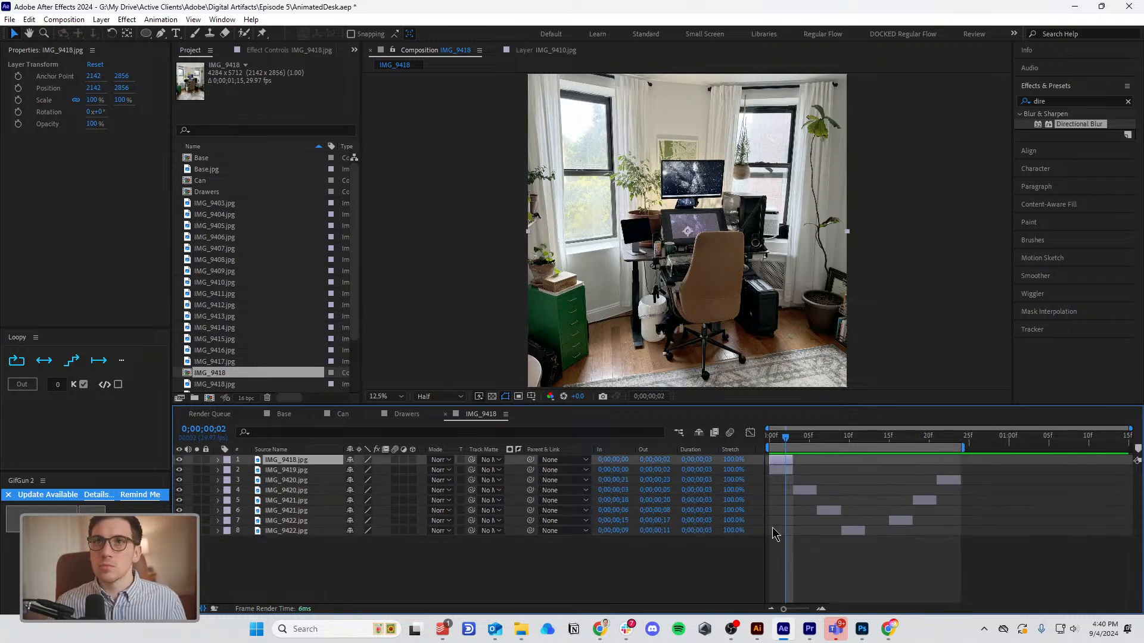
pyautogui.keyDown('ctrl'); pyautogui.click(784, 470); pyautogui.keyUp('ctrl')
pyautogui.keyDown('ctrl'); pyautogui.click(809, 491); pyautogui.keyUp('ctrl')
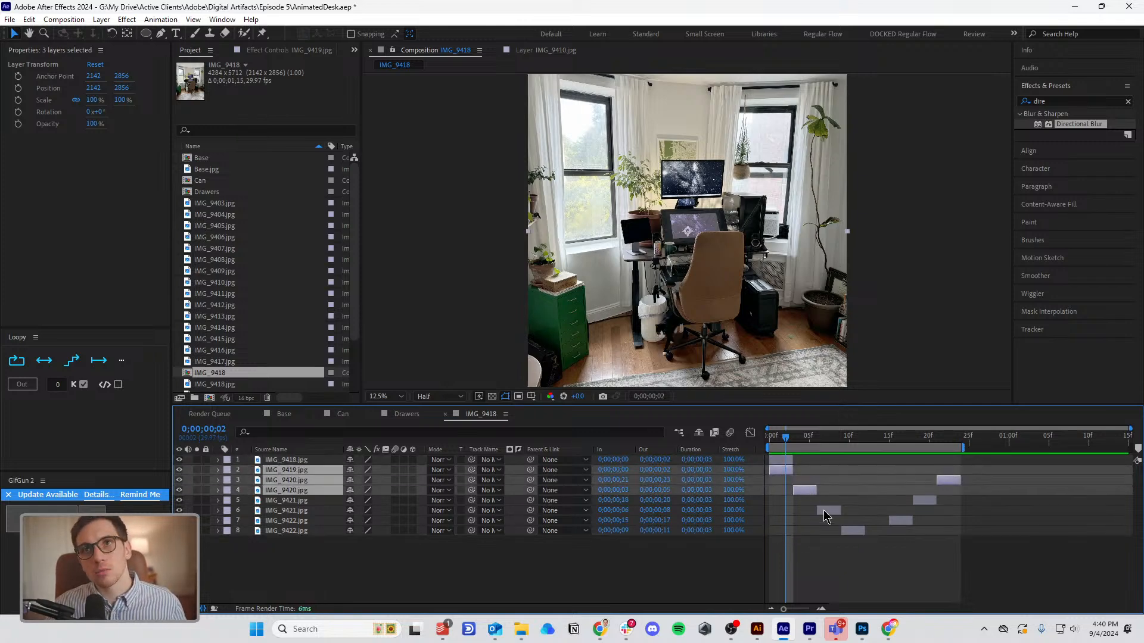
pyautogui.keyDown('ctrl'); pyautogui.click(829, 511); pyautogui.keyUp('ctrl')
pyautogui.keyDown('ctrl'); pyautogui.click(853, 531); pyautogui.keyUp('ctrl')
pyautogui.moveTo(852, 533); pyautogui.dragTo(875, 534)
pyautogui.click(900, 559)
# Delete the duplicate IMG_9422.jpg layer that follows the original, so the fully extended arm is held only once.
pyautogui.click(926, 520)
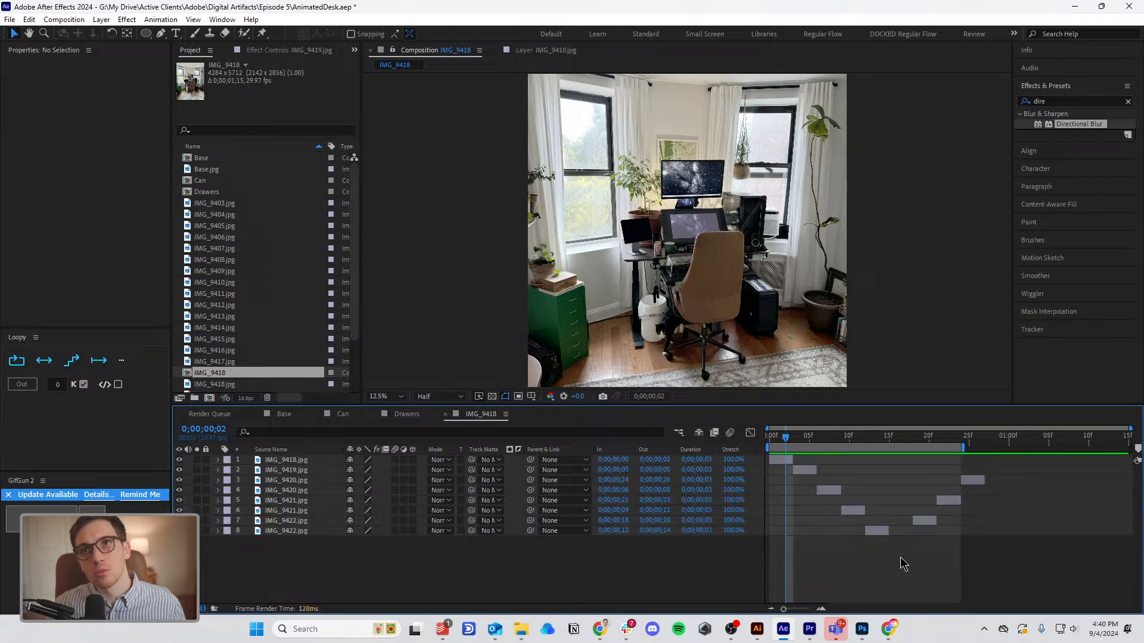
pyautogui.keyDown('shift'); pyautogui.click(947, 500); pyautogui.keyUp('shift')
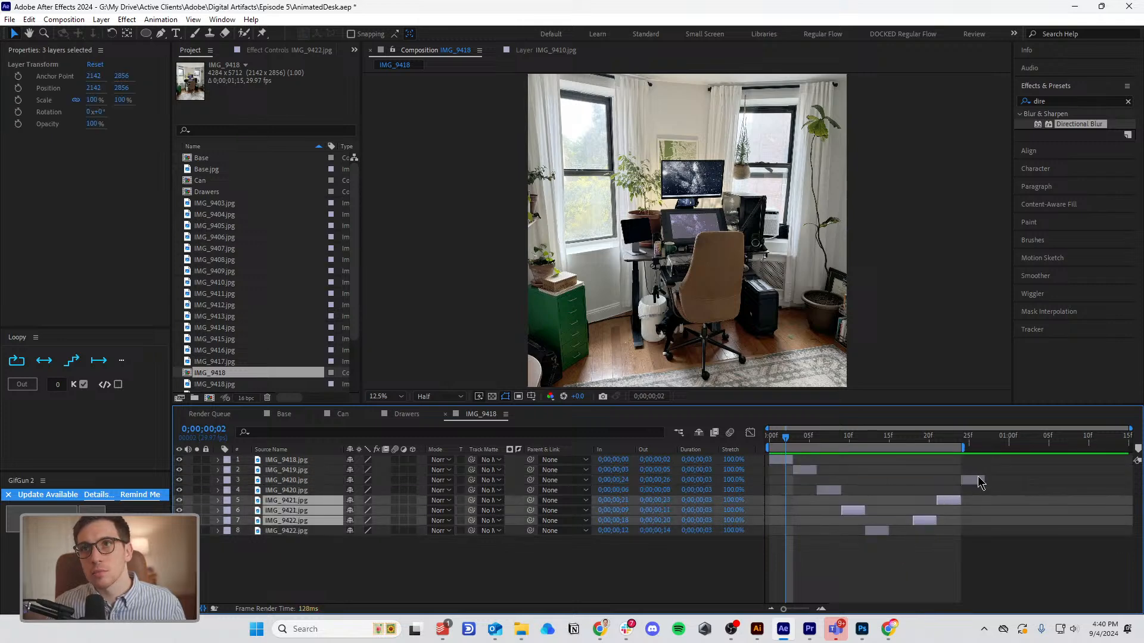
pyautogui.click(939, 556)
pyautogui.moveTo(909, 521); pyautogui.dragTo(900, 529)
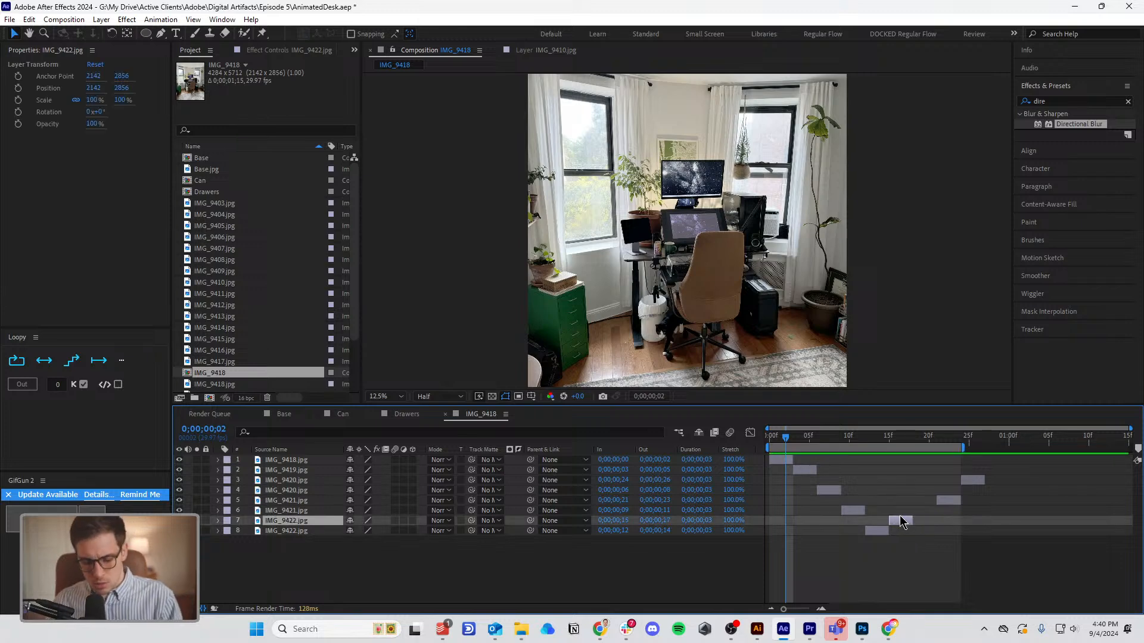
pyautogui.press('Delete')
# Move the IMG_9421.jpg copy to frame 15 and the IMG_9420.jpg copy to frame 18, sending each to the bottom of the layer stack.
pyautogui.moveTo(947, 500); pyautogui.dragTo(899, 507)
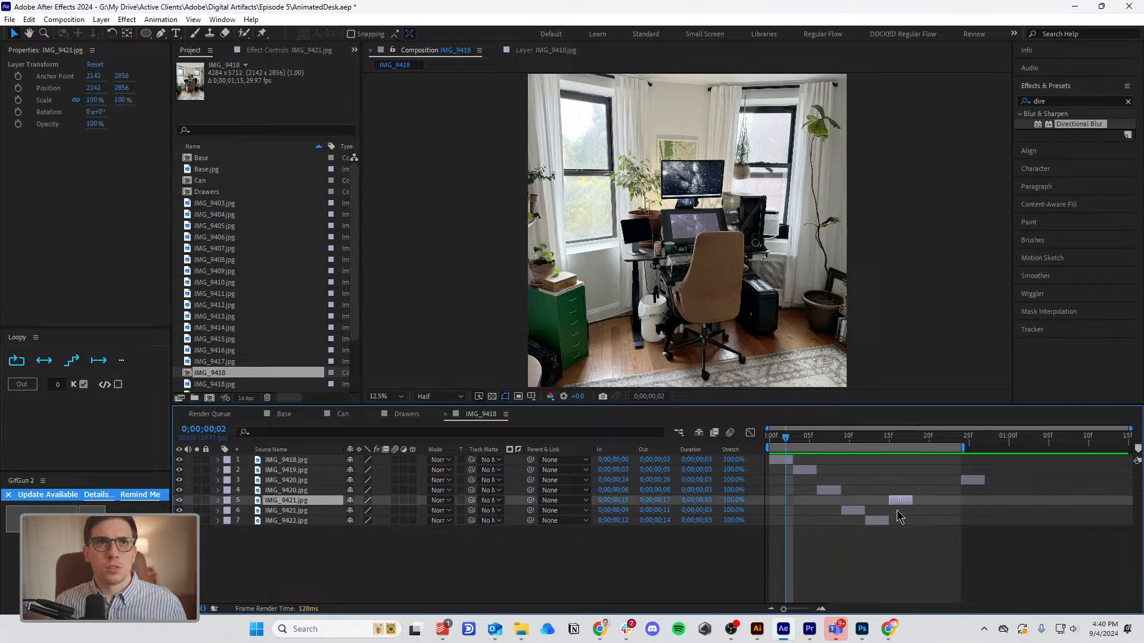
pyautogui.hotkey('ctrl', 'shift', '[')
pyautogui.moveTo(978, 478); pyautogui.dragTo(927, 488)
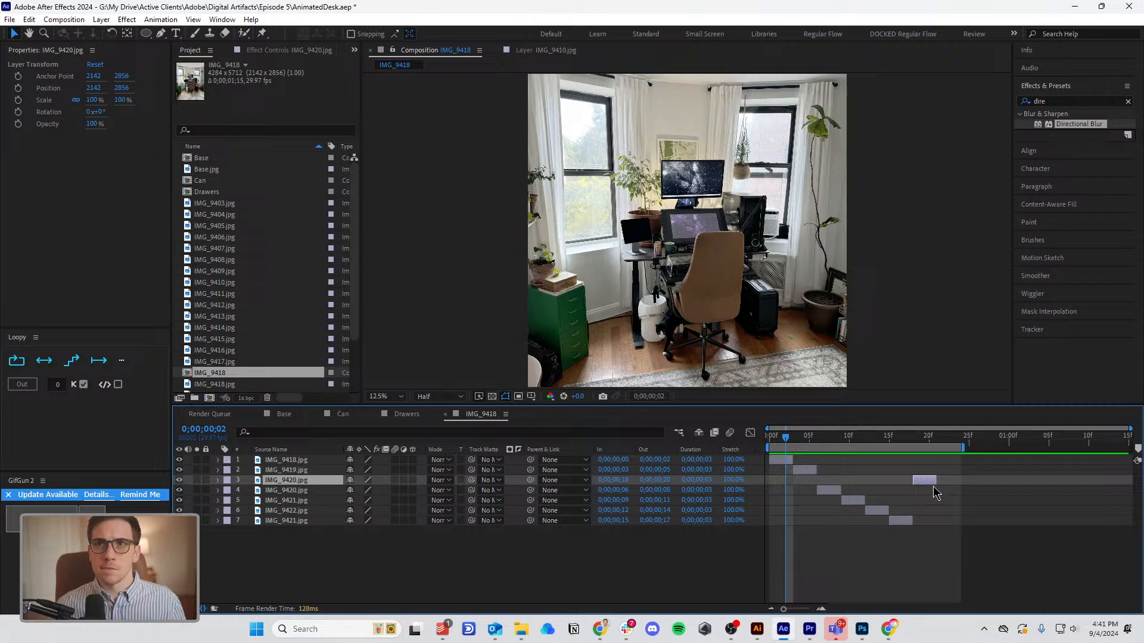
pyautogui.hotkey('ctrl', 'shift', '[')
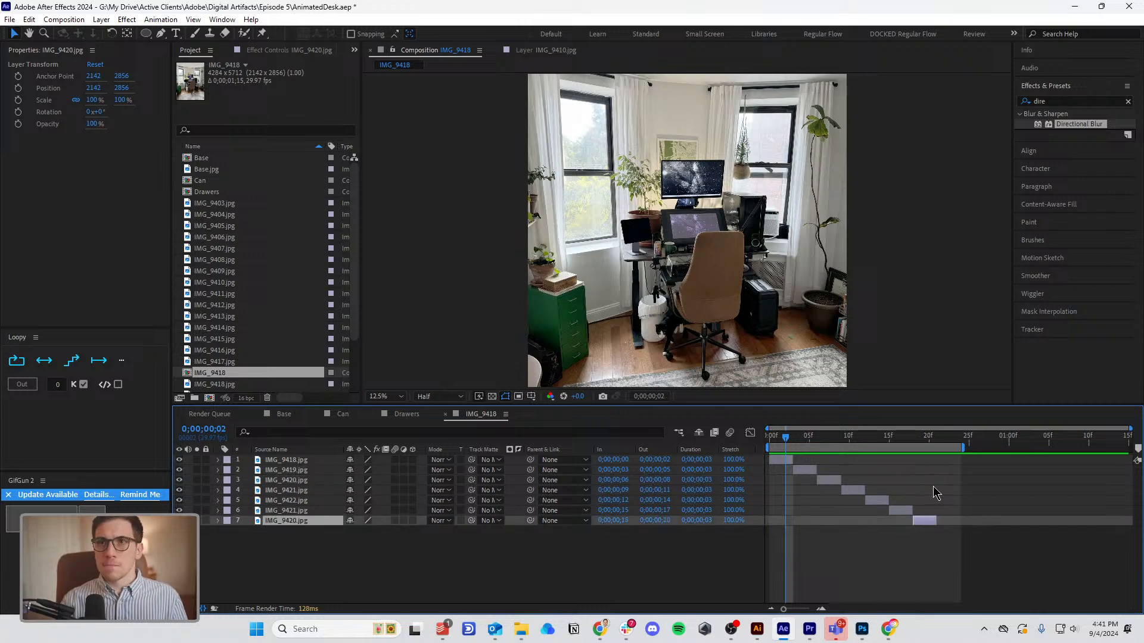
# Duplicate IMG_9419.jpg, place the copy at the bottom of the layer stack starting at frame 21, and preview from the beginning.
pyautogui.click(800, 471)
pyautogui.hotkey('ctrl', 'd')
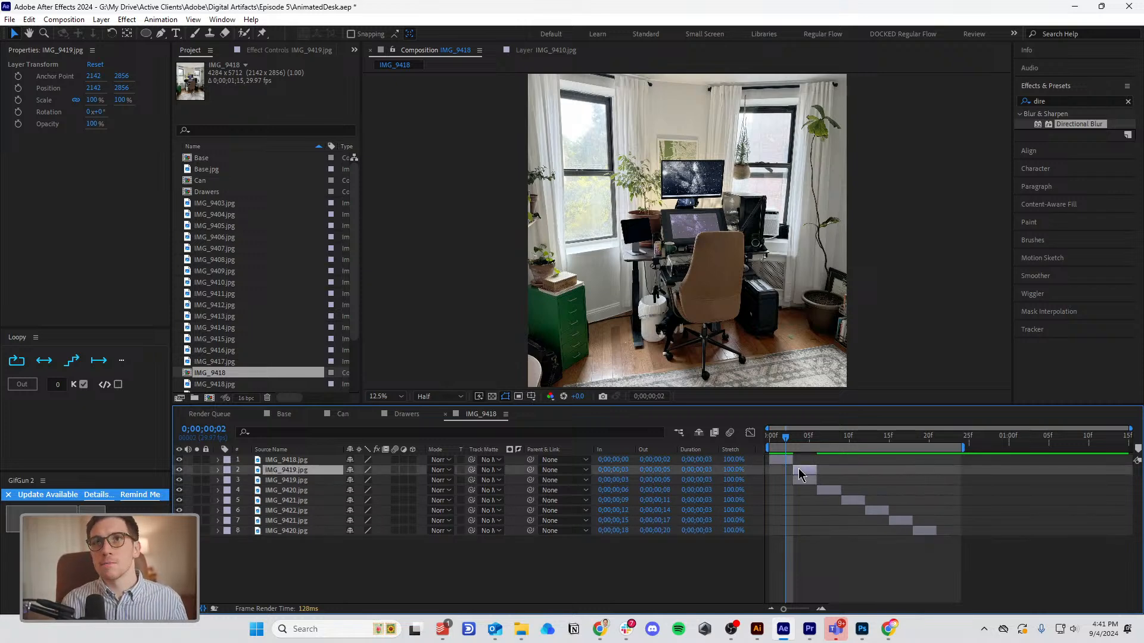
pyautogui.hotkey('ctrl', 'shift', '[')
pyautogui.moveTo(795, 528); pyautogui.dragTo(939, 529)
pyautogui.press('Home')
pyautogui.press('space')
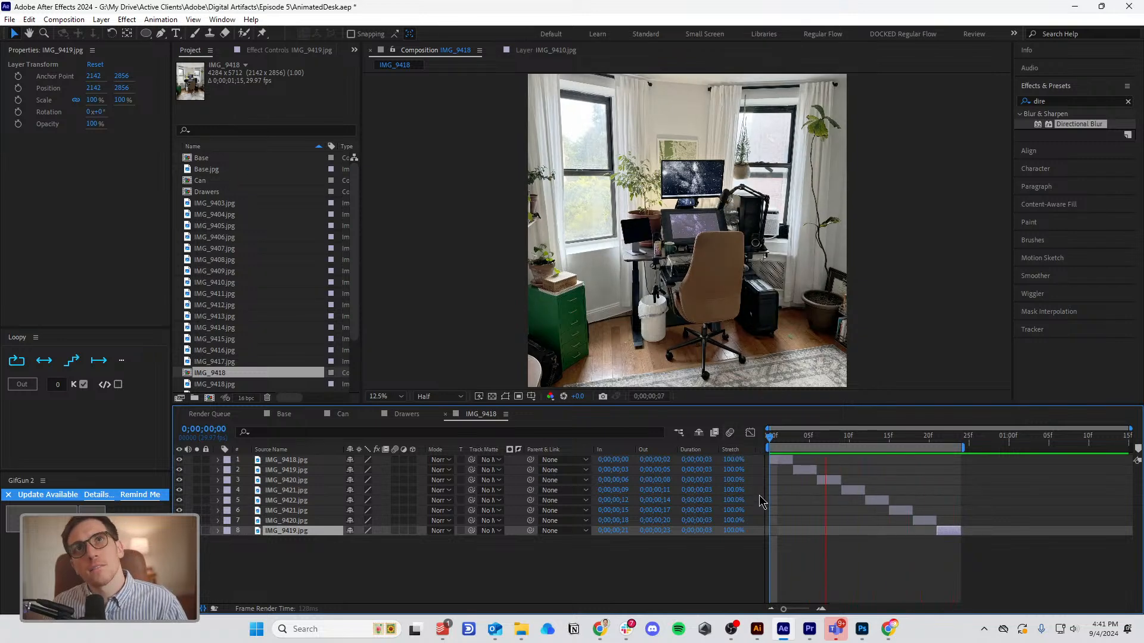
# Check the frame with the fully extended microphone arm, trim the IMG_9418 composition to its work area, and open the Base composition.
pyautogui.click(841, 441)
pyautogui.moveTo(842, 441); pyautogui.dragTo(877, 442)
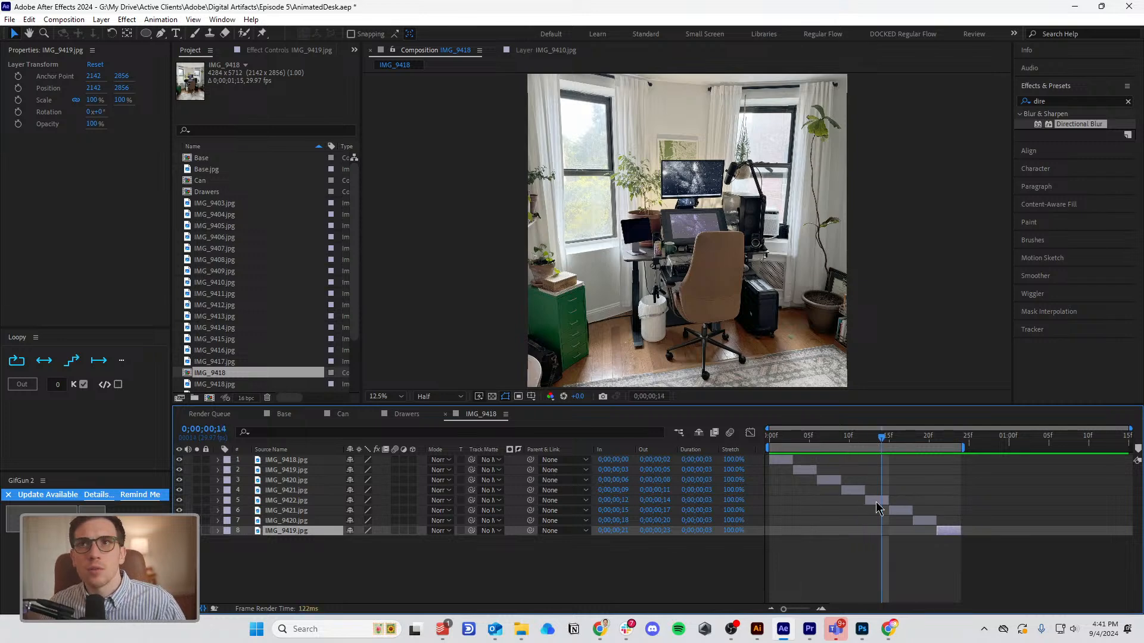
pyautogui.click(876, 501)
pyautogui.scroll(2, 830, 272)
pyautogui.scroll(-1, 829, 273)
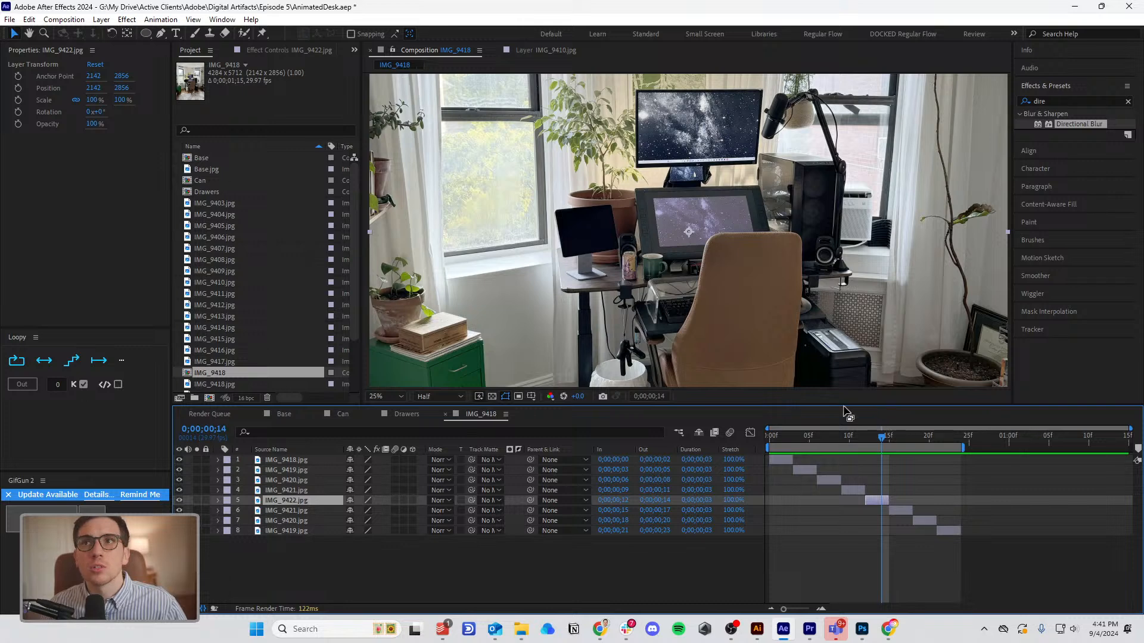
pyautogui.click(65, 20)
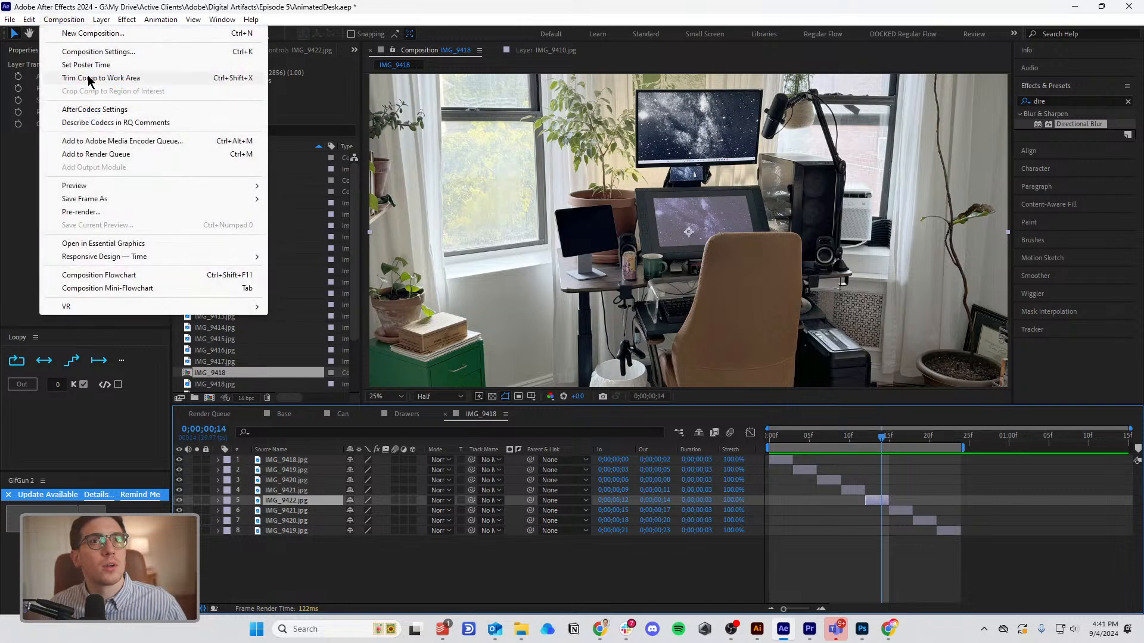
pyautogui.click(89, 78)
pyautogui.click(288, 421)
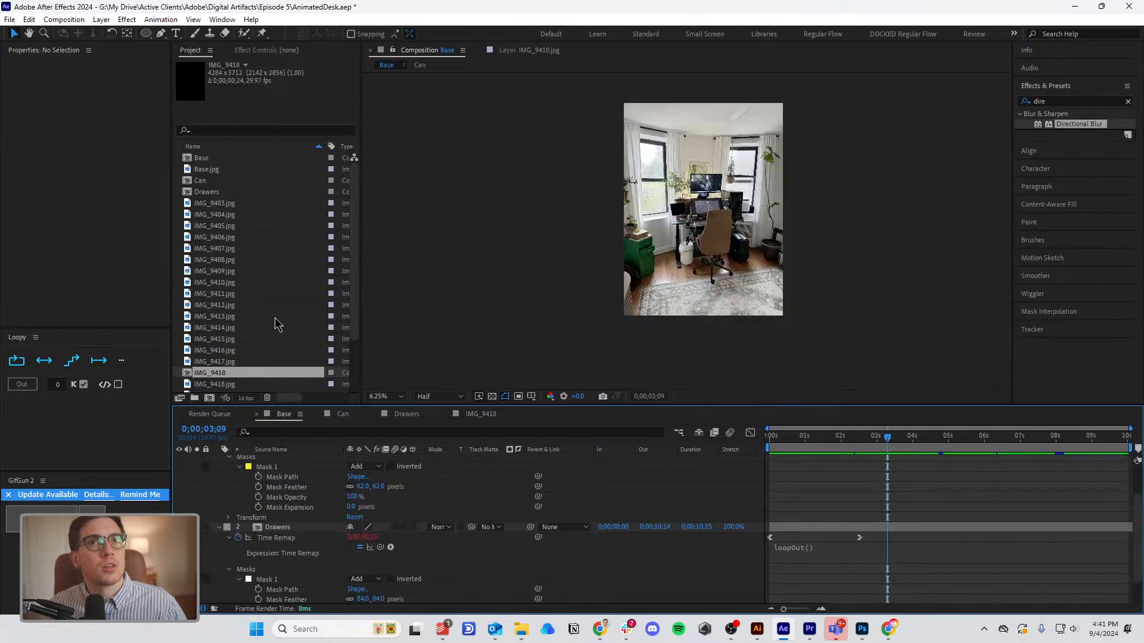
pyautogui.scroll(-1, 276, 325)
pyautogui.click(216, 353)
pyautogui.moveTo(216, 353); pyautogui.dragTo(307, 460)
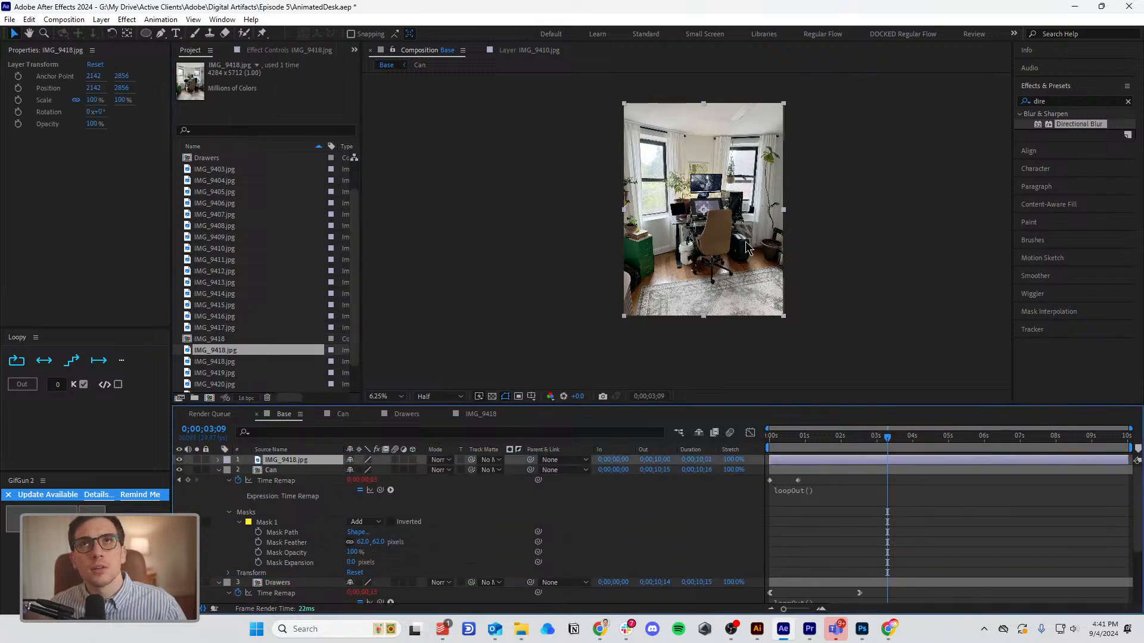
pyautogui.press('.')
pyautogui.press('space')
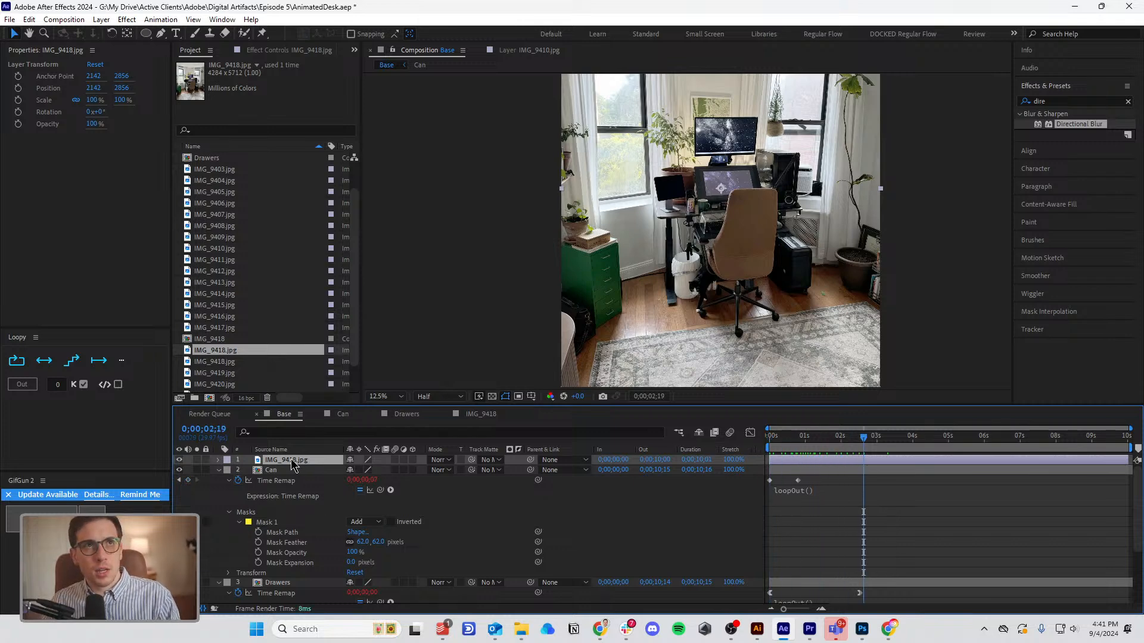
# Add the IMG_9418 composition to Base as the top layer, starting at frame 0.
pyautogui.moveTo(209, 338); pyautogui.dragTo(271, 460)
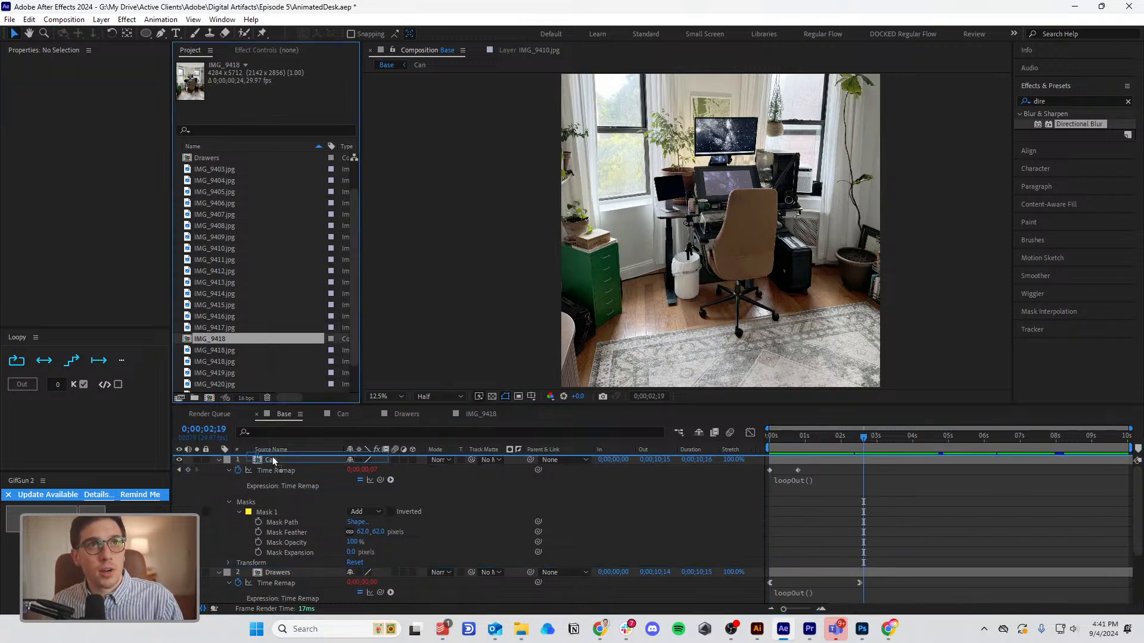
pyautogui.moveTo(793, 442); pyautogui.dragTo(742, 442)
pyautogui.scroll(1, 874, 135)
pyautogui.moveTo(869, 150); pyautogui.dragTo(688, 249)
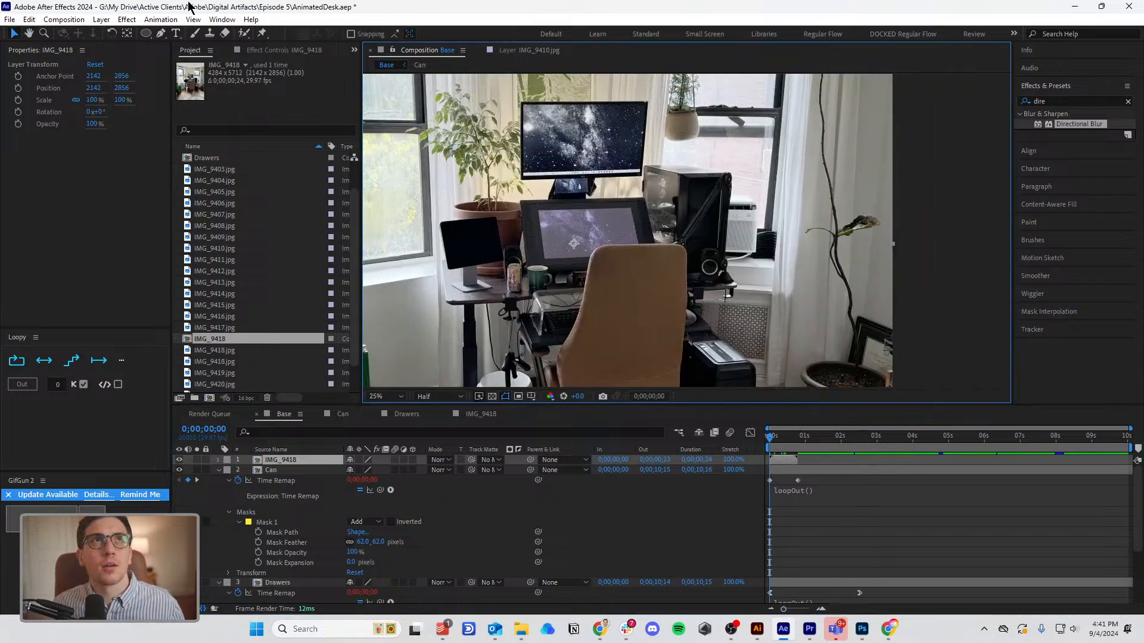
# Draw an elliptical mask on the IMG_9418 layer around the microphone arm and reshape it to enclose the arm's whole movement.
pyautogui.click(146, 35)
pyautogui.moveTo(616, 139); pyautogui.dragTo(785, 340)
pyautogui.click(13, 34)
pyautogui.moveTo(619, 247); pyautogui.dragTo(590, 218)
pyautogui.click(779, 439)
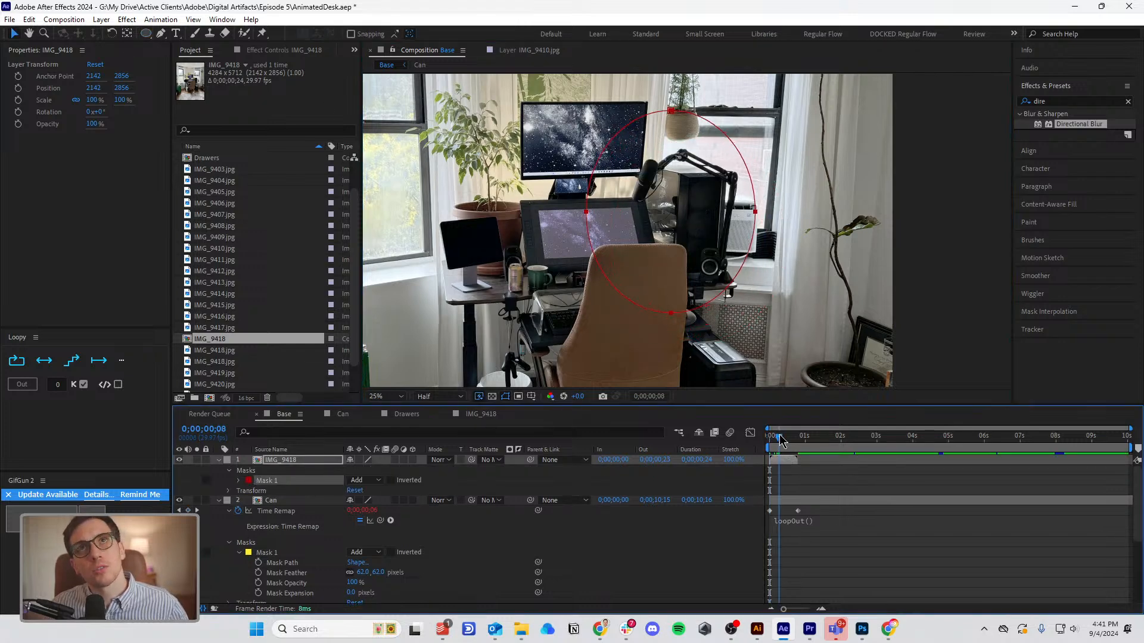
pyautogui.moveTo(779, 439); pyautogui.dragTo(784, 439)
pyautogui.moveTo(694, 145); pyautogui.dragTo(745, 251)
pyautogui.moveTo(699, 187); pyautogui.dragTo(757, 155)
pyautogui.moveTo(653, 155); pyautogui.dragTo(639, 155)
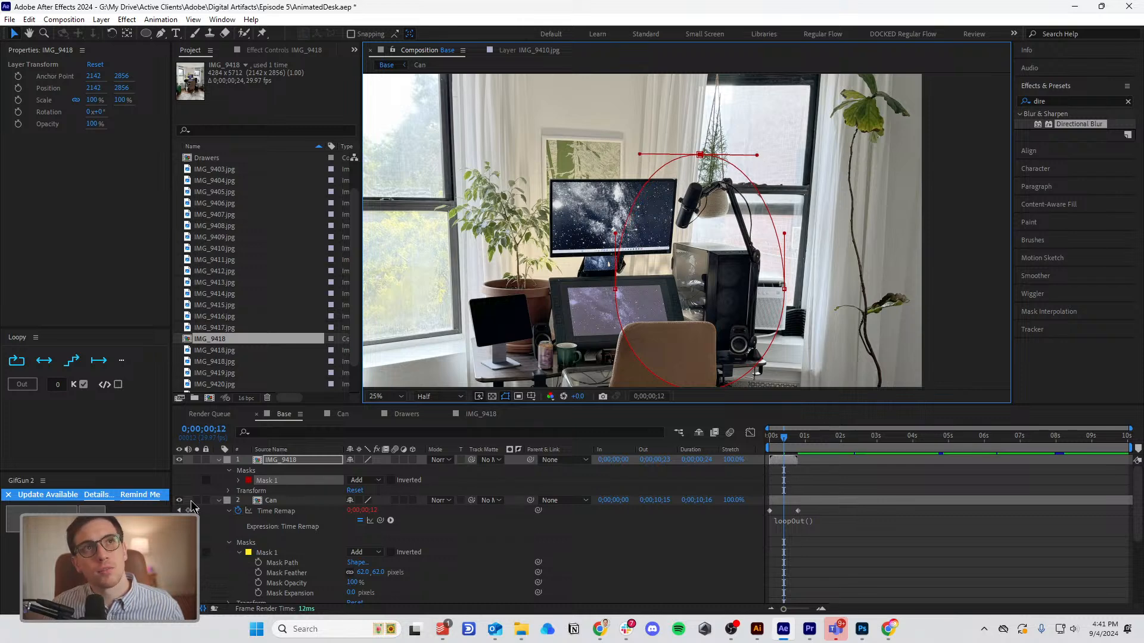
# Enable time remapping on the IMG_9418 layer and add a loopOut() expression to its Time Remap property.
pyautogui.rightClick(284, 459)
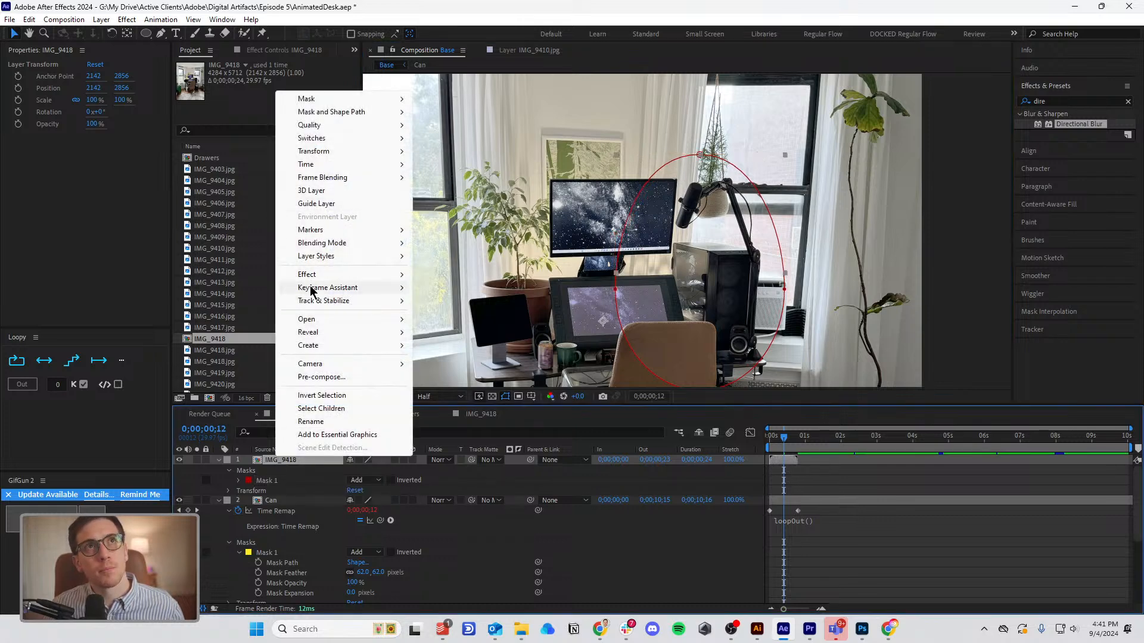
pyautogui.moveTo(332, 163)
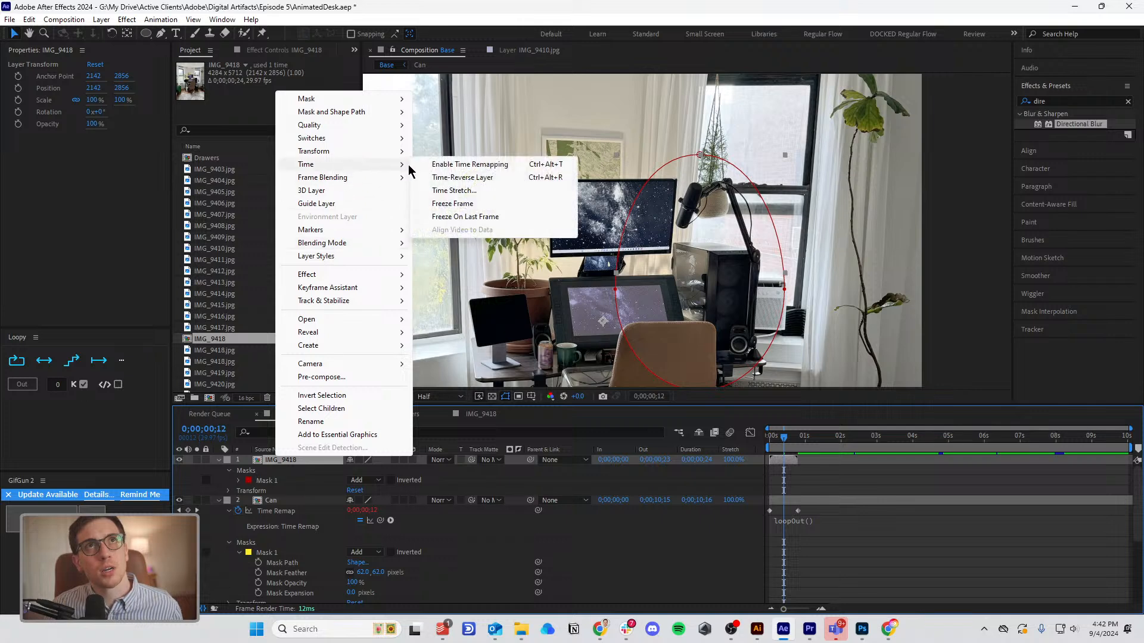
pyautogui.click(432, 165)
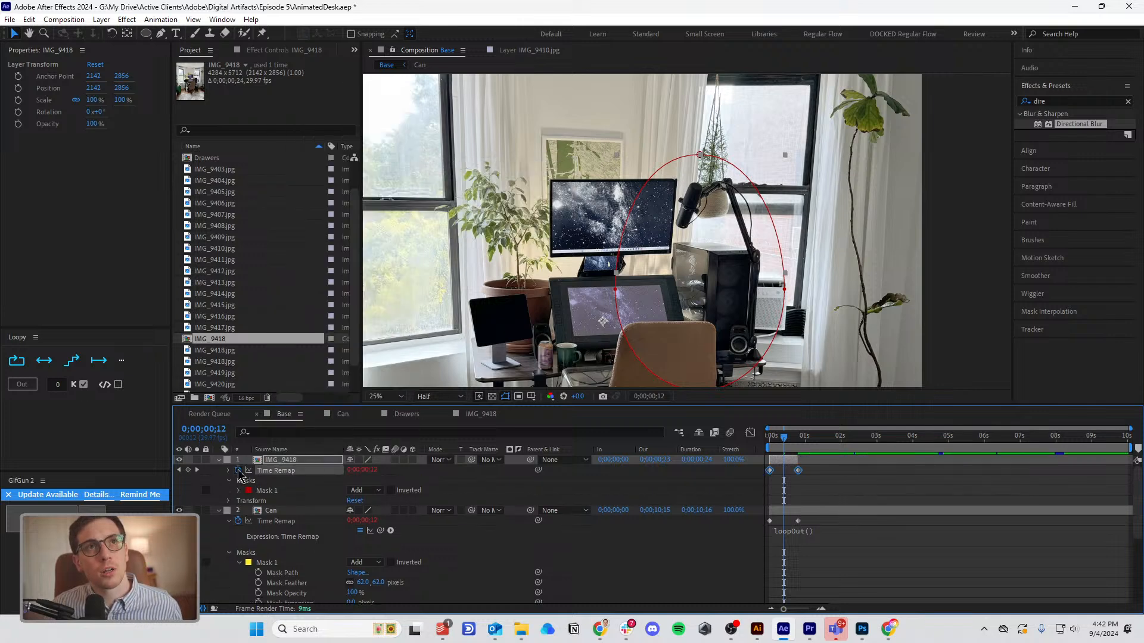
pyautogui.keyDown('alt'); pyautogui.click(238, 471); pyautogui.keyUp('alt')
pyautogui.write('loop')
pyautogui.press('Down')
pyautogui.press('Down')
pyautogui.press('Return')
pyautogui.click(1018, 532)
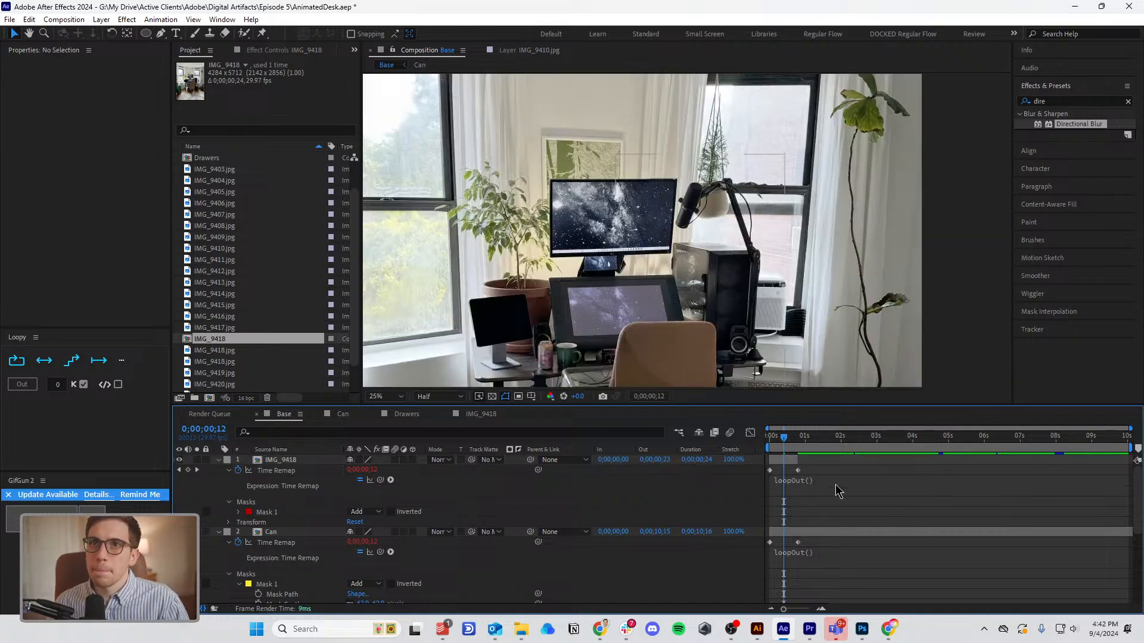
# Extend the IMG_9418 layer to the end of the Base composition.
pyautogui.moveTo(798, 460); pyautogui.dragTo(1130, 460)
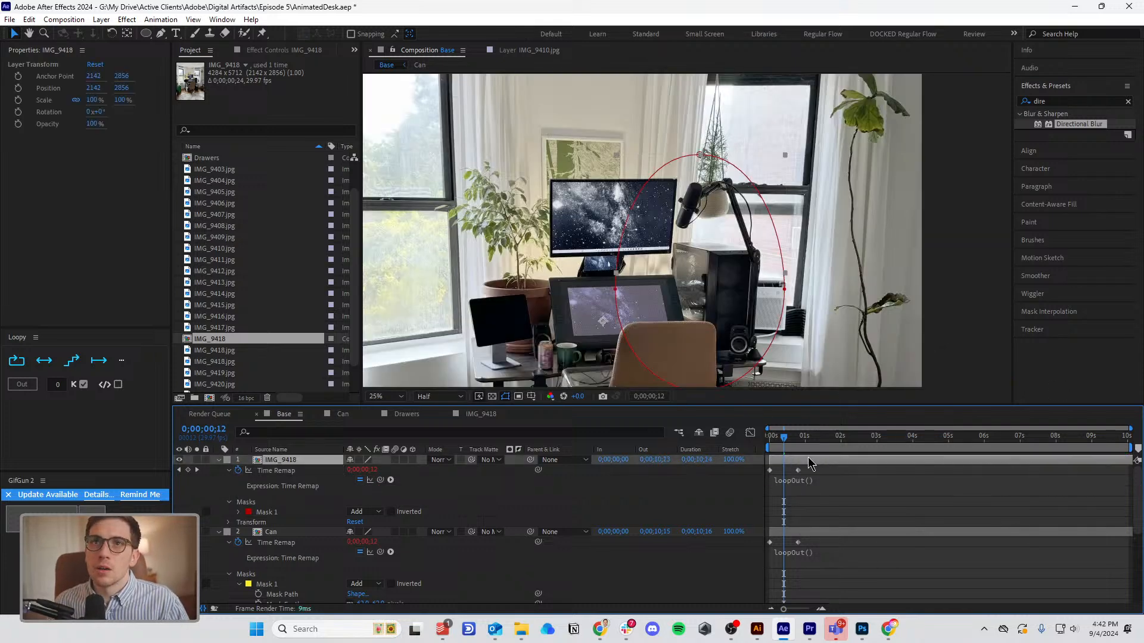
pyautogui.click(828, 496)
pyautogui.click(808, 459)
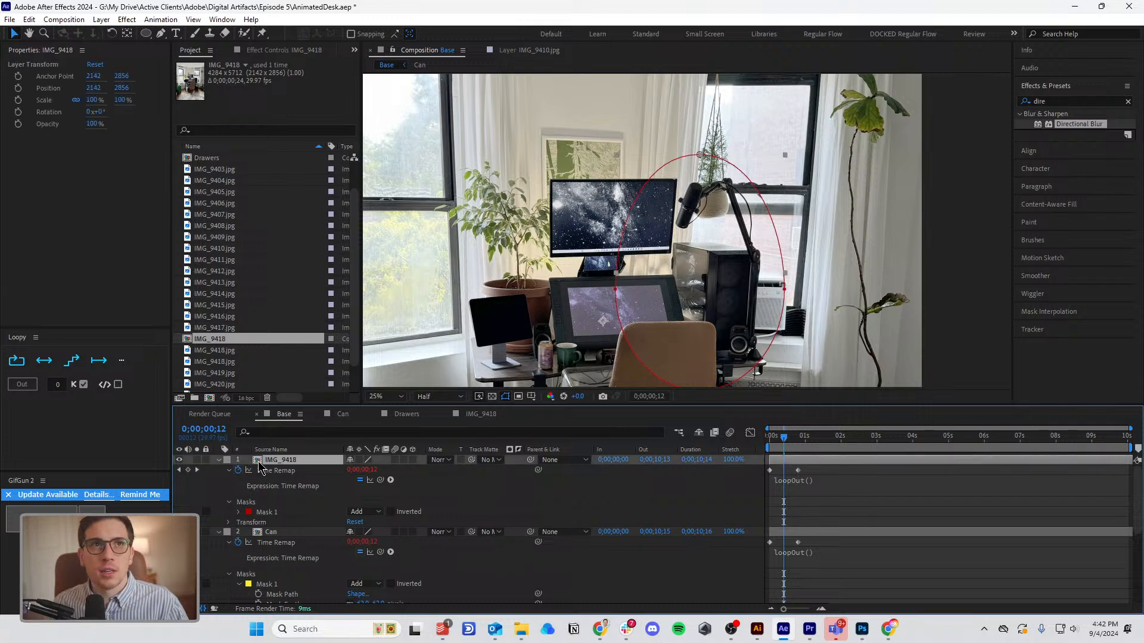
# Set the IMG_9418 layer's mask feather to 99 pixels and preview the looping microphone arm.
pyautogui.click(239, 512)
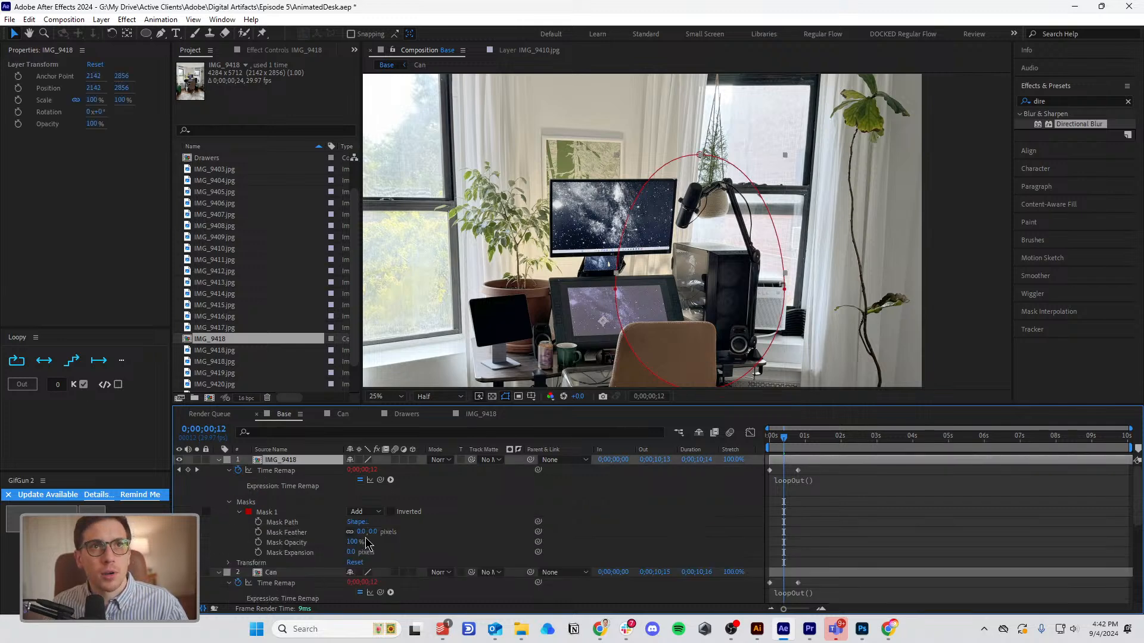
pyautogui.moveTo(371, 532); pyautogui.dragTo(430, 530)
pyautogui.click(961, 512)
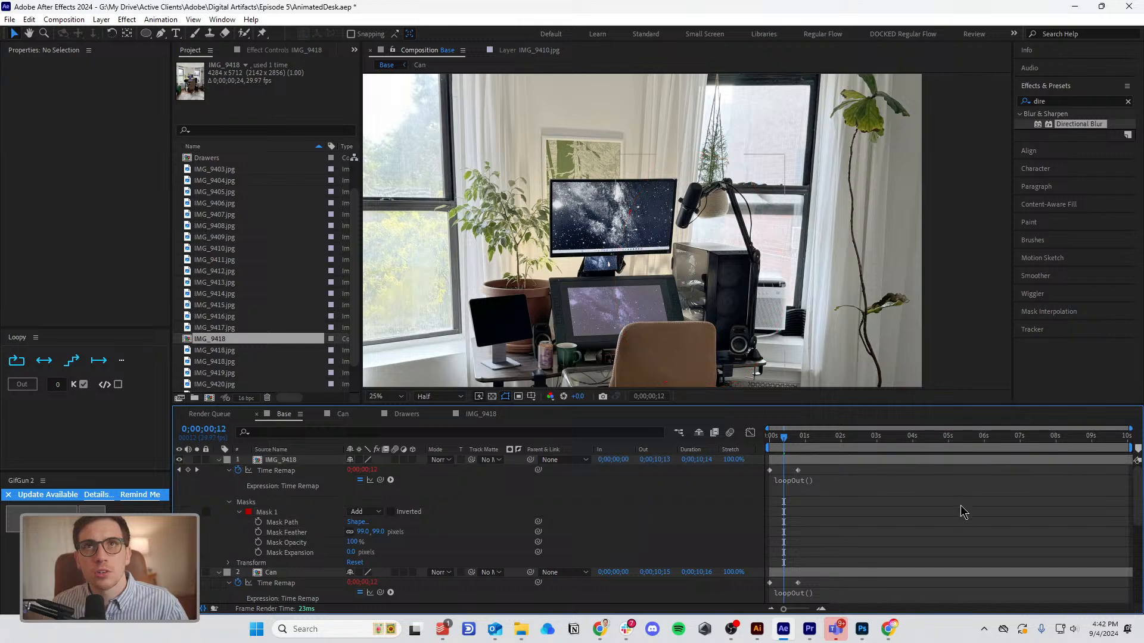
pyautogui.press('space')
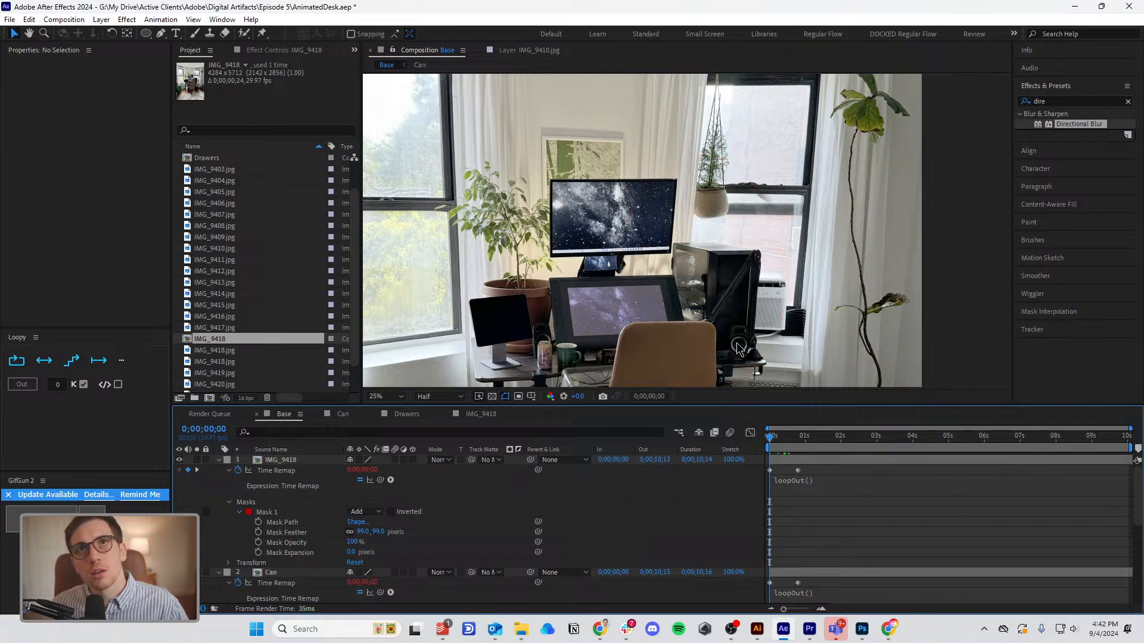
# Preview the Base composition with the whole photo in view to check the looping microphone arm.
pyautogui.scroll(-4, 743, 347)
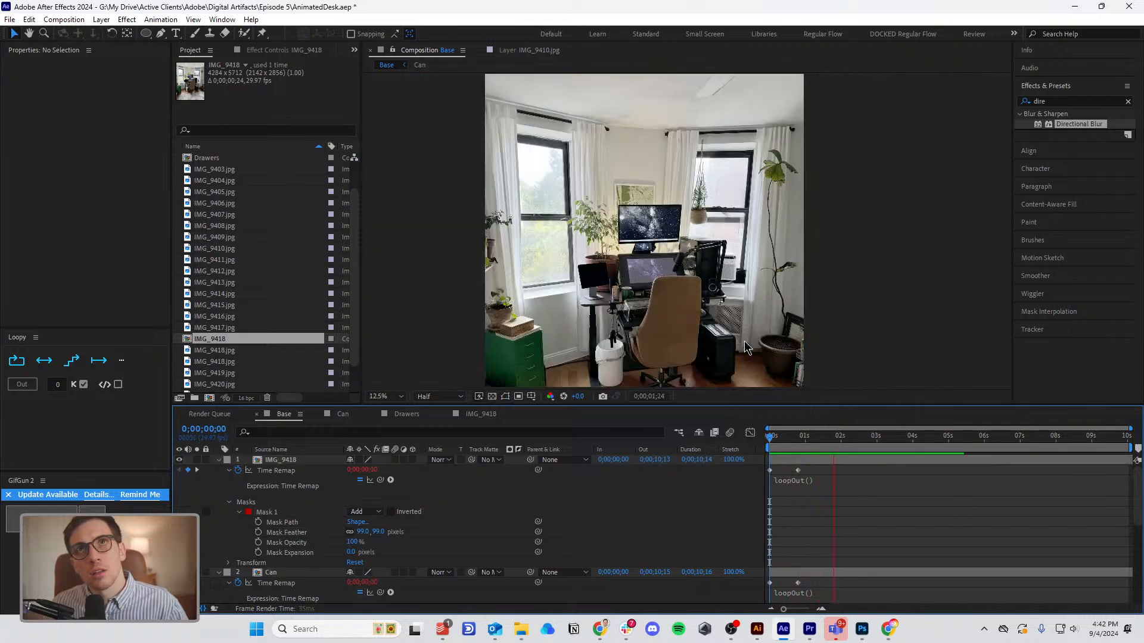
pyautogui.scroll(2, 745, 347)
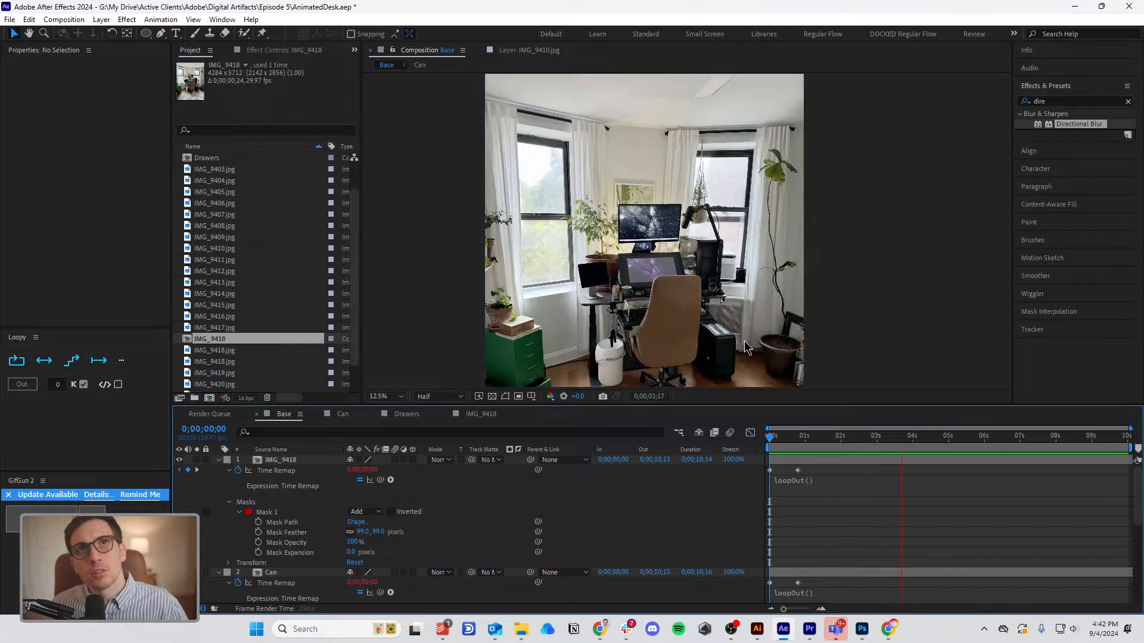
pyautogui.press('space')
# Open the IMG_9418 precomp, go to the IMG_9422.jpg frame and apply the Levels effect to that layer.
pyautogui.click(271, 461)
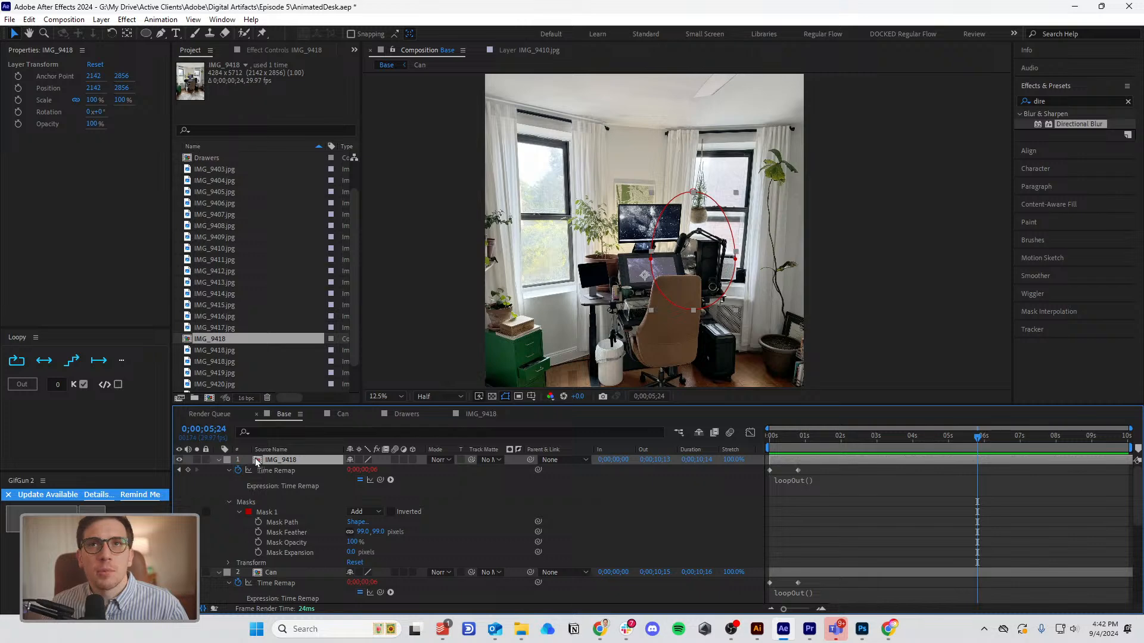
pyautogui.doubleClick(256, 462)
pyautogui.moveTo(943, 440); pyautogui.dragTo(963, 470)
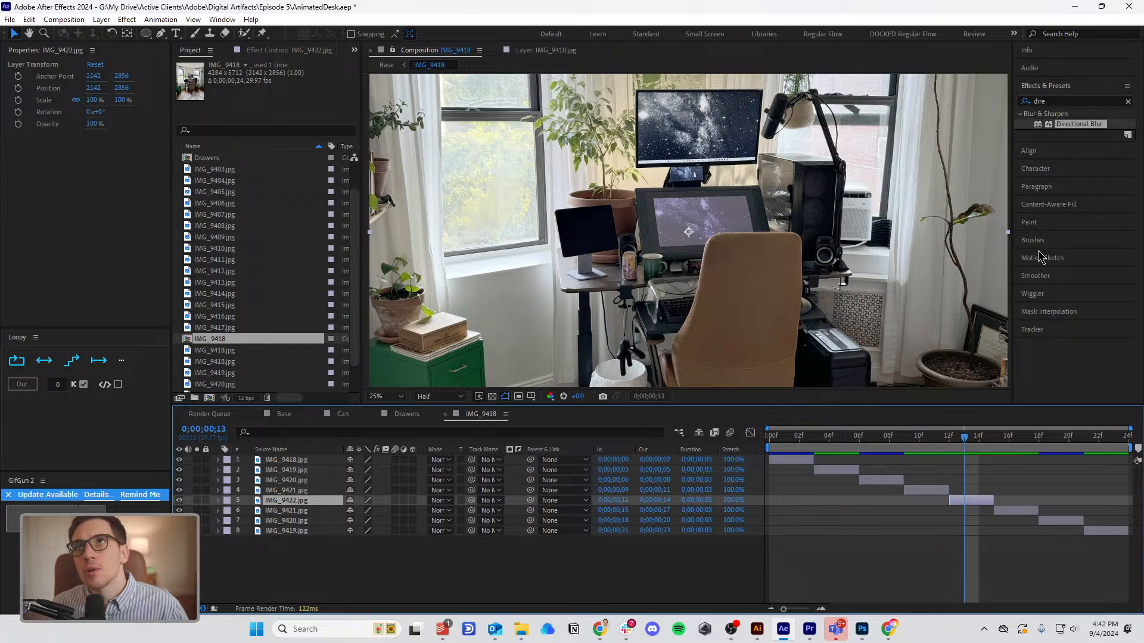
pyautogui.click(1052, 99)
pyautogui.write('levels')
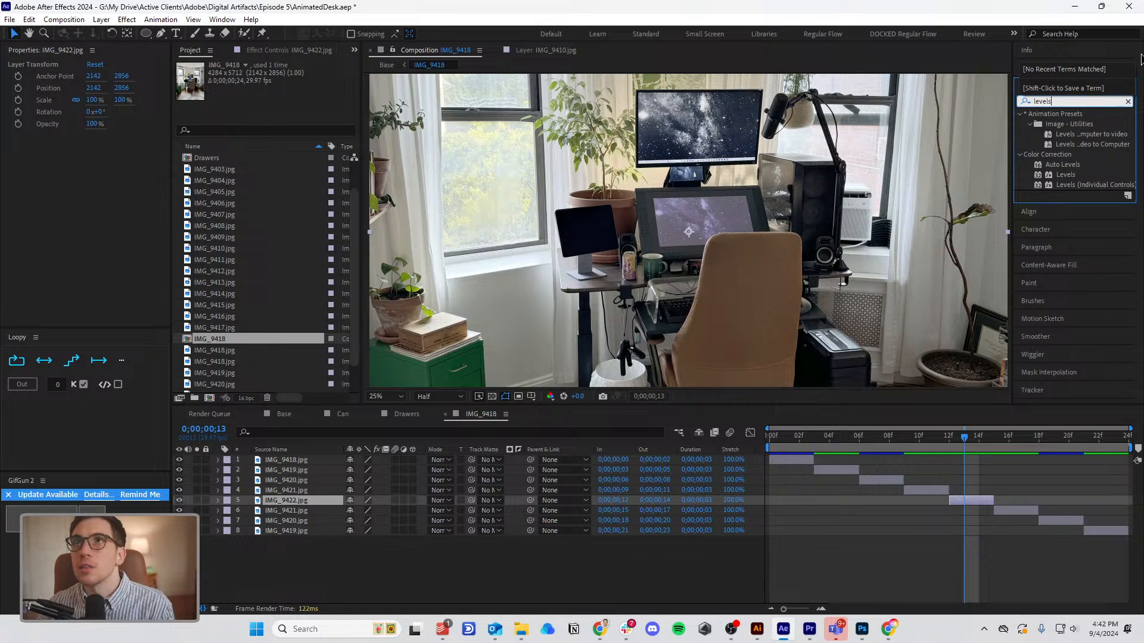
pyautogui.moveTo(1065, 178); pyautogui.dragTo(968, 505)
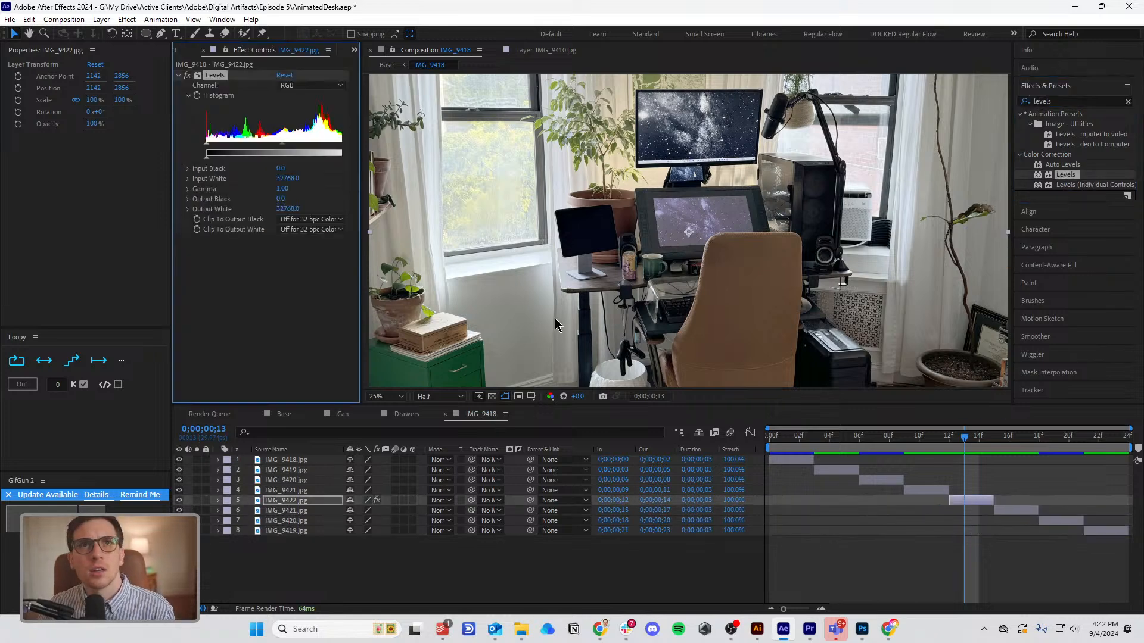
pyautogui.press(',')
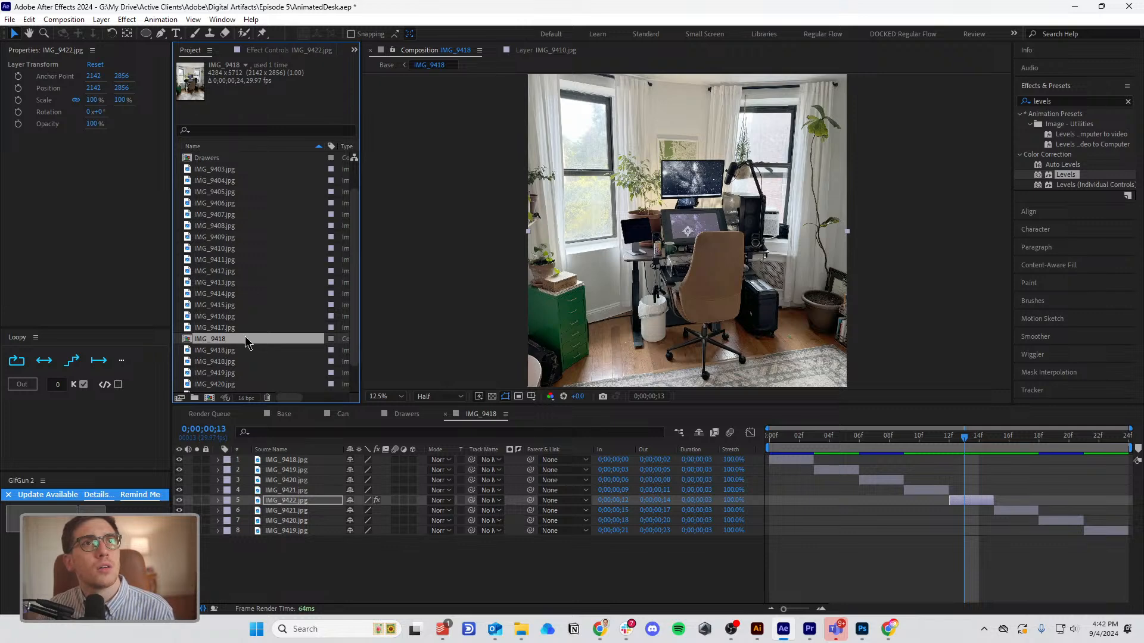
pyautogui.click(231, 363)
pyautogui.click(229, 373)
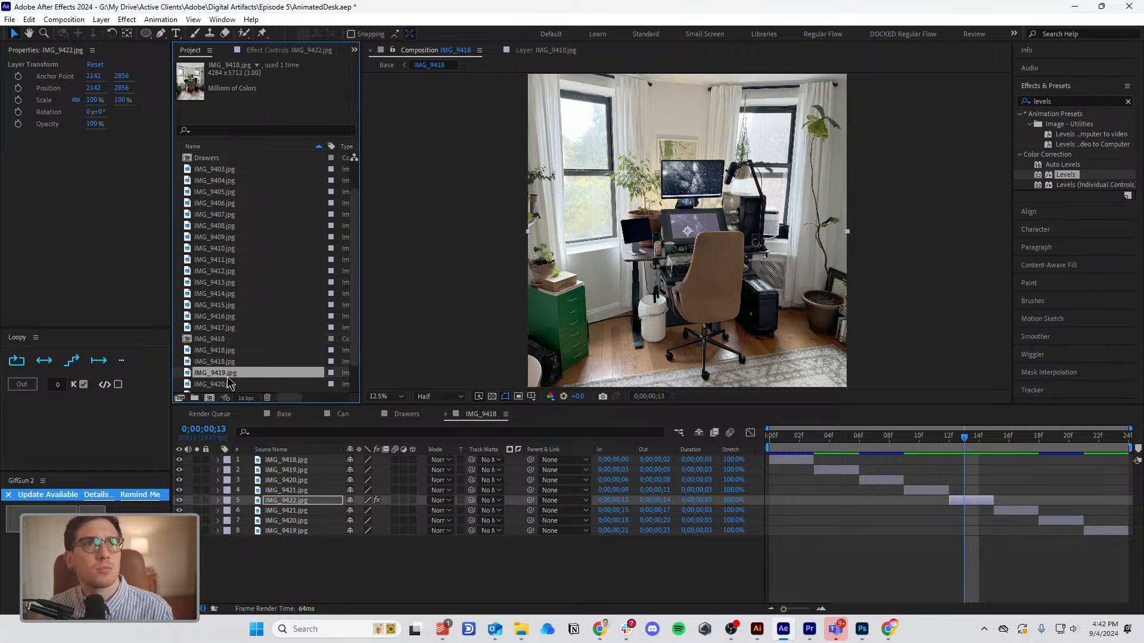
pyautogui.rightClick(224, 375)
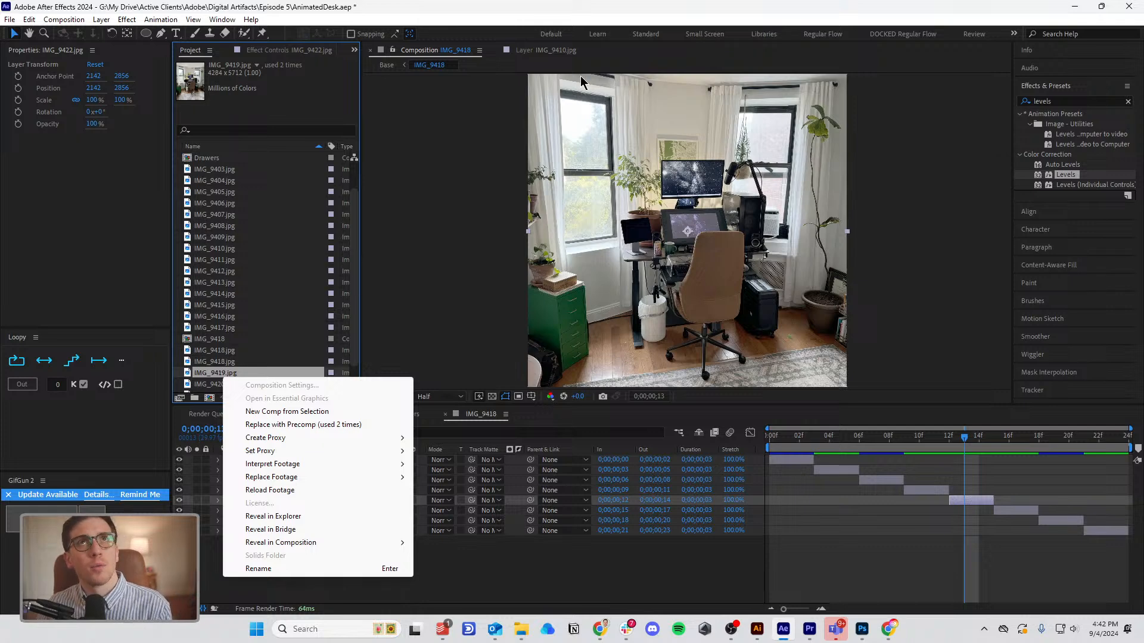
pyautogui.click(396, 54)
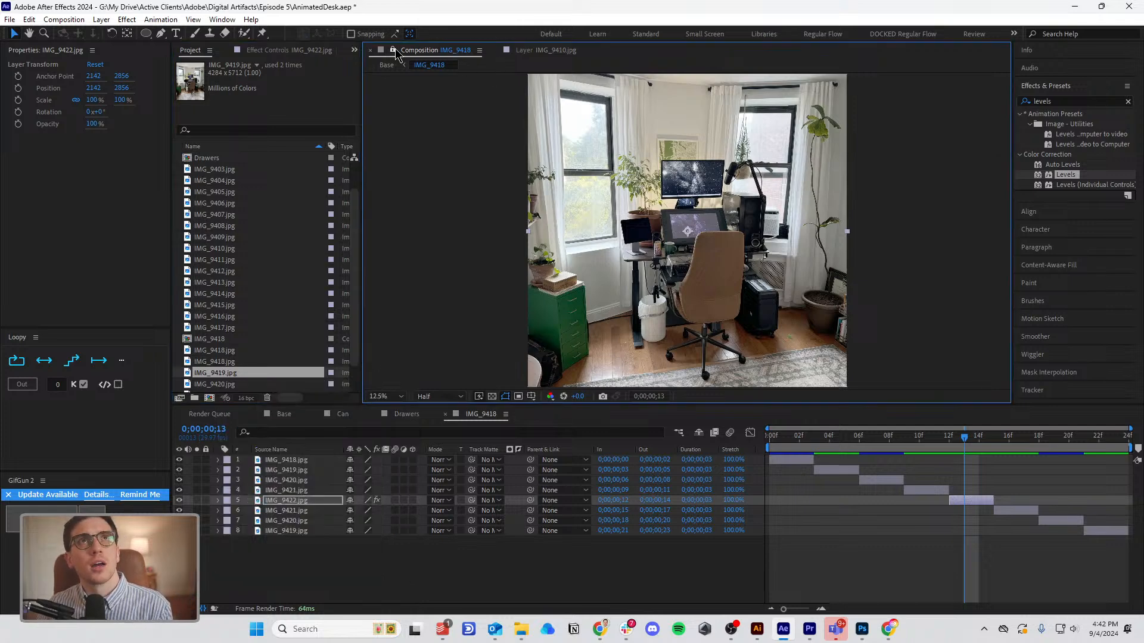
pyautogui.click(539, 51)
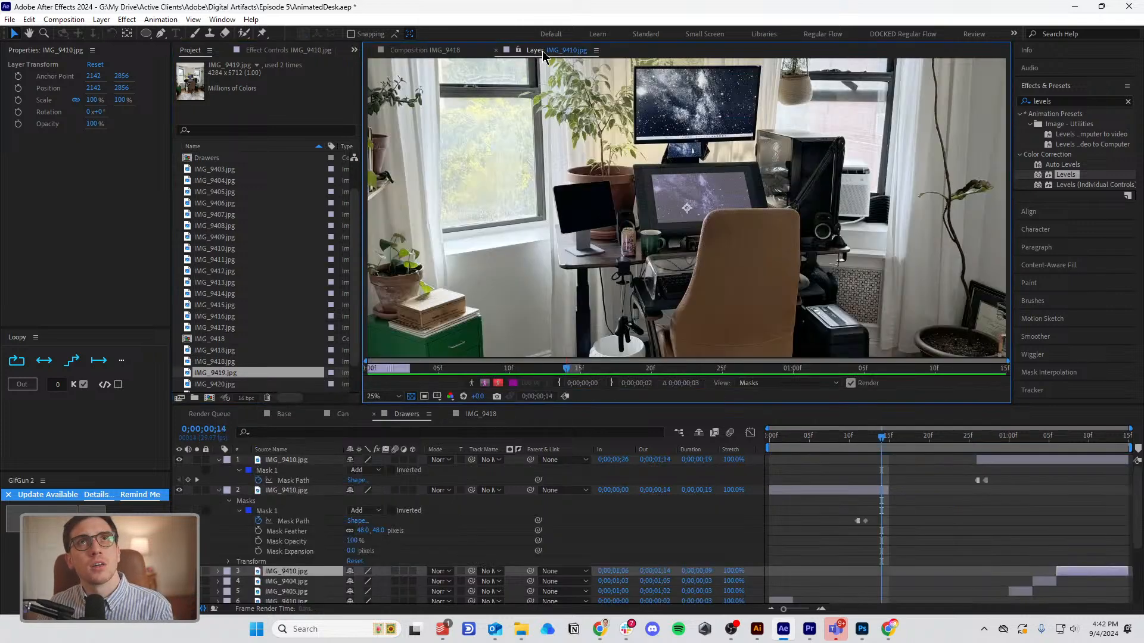
pyautogui.click(596, 50)
pyautogui.click(430, 52)
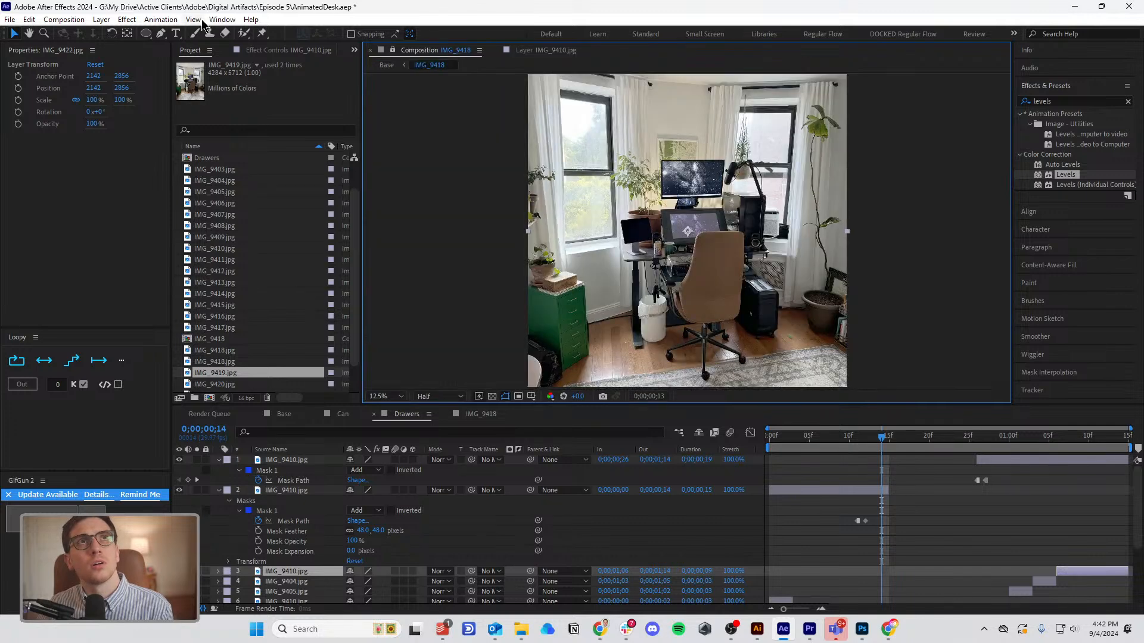
pyautogui.click(219, 19)
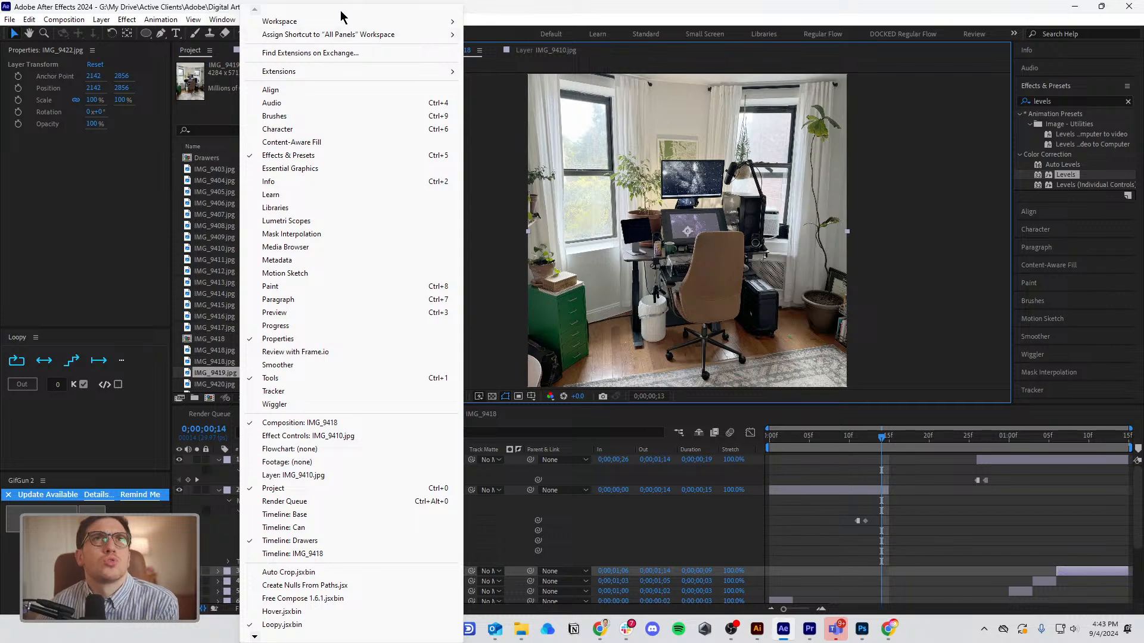
pyautogui.moveTo(336, 42)
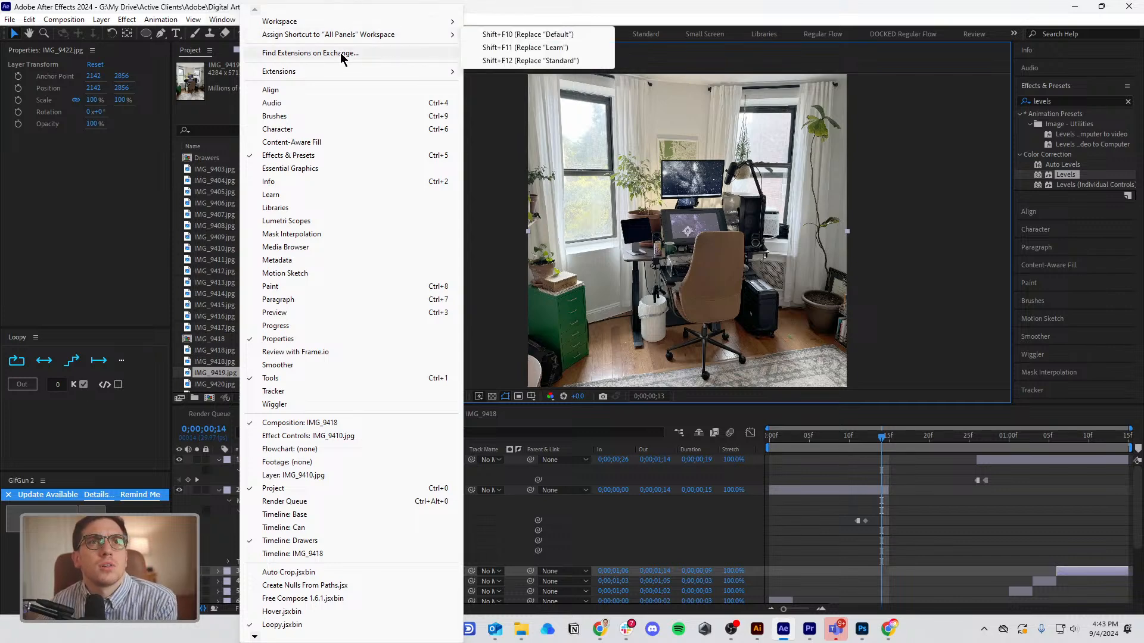
pyautogui.moveTo(329, 75)
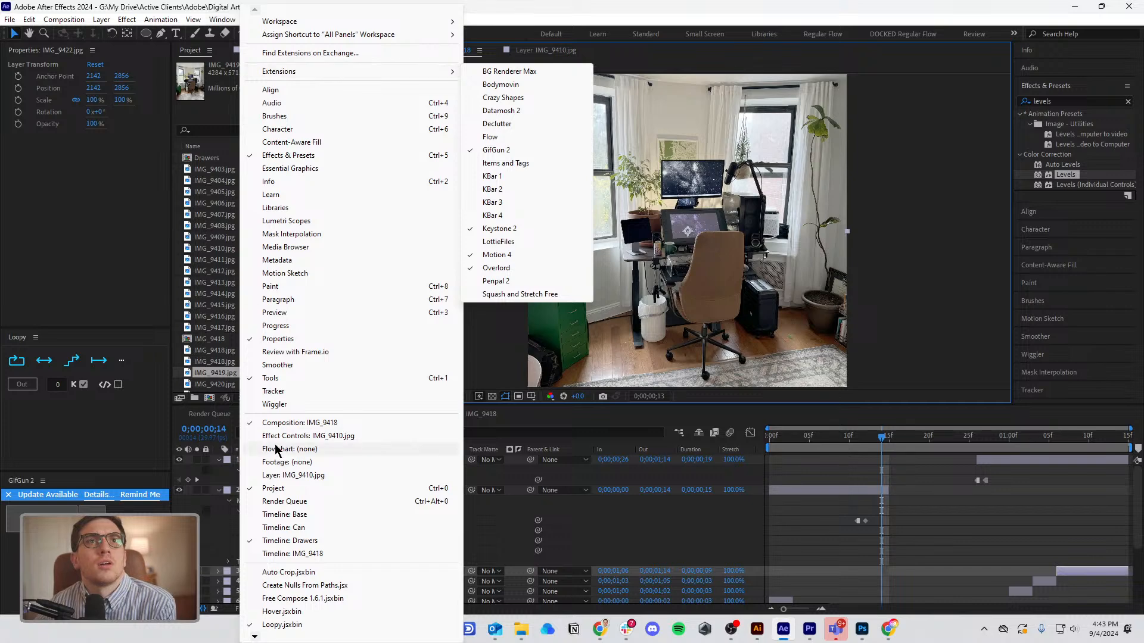
pyautogui.click(617, 59)
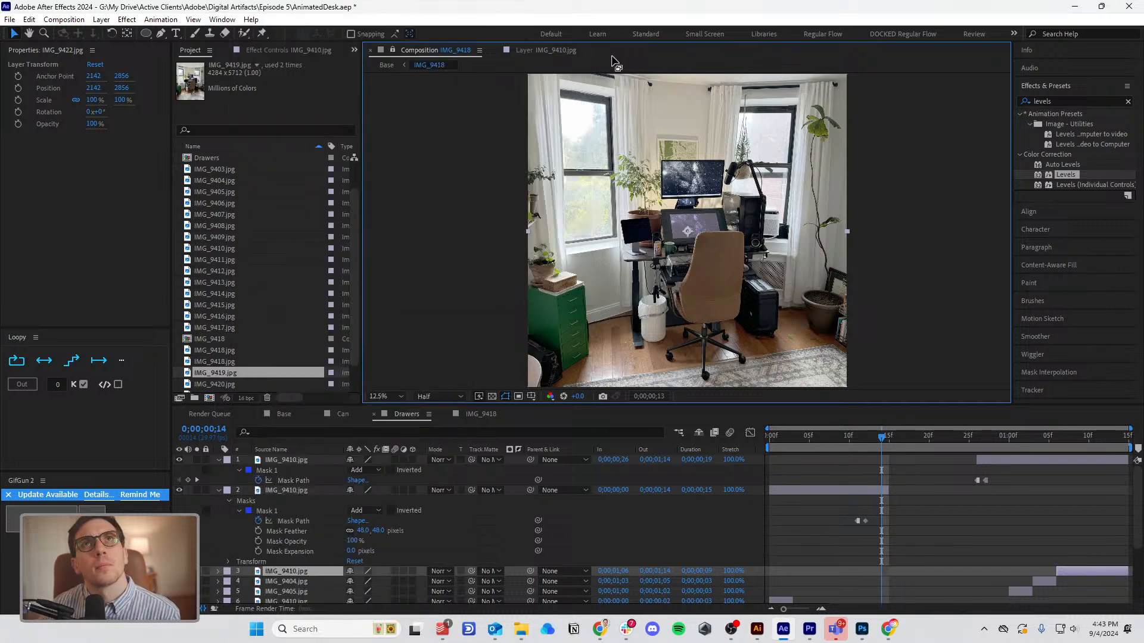
pyautogui.click(480, 50)
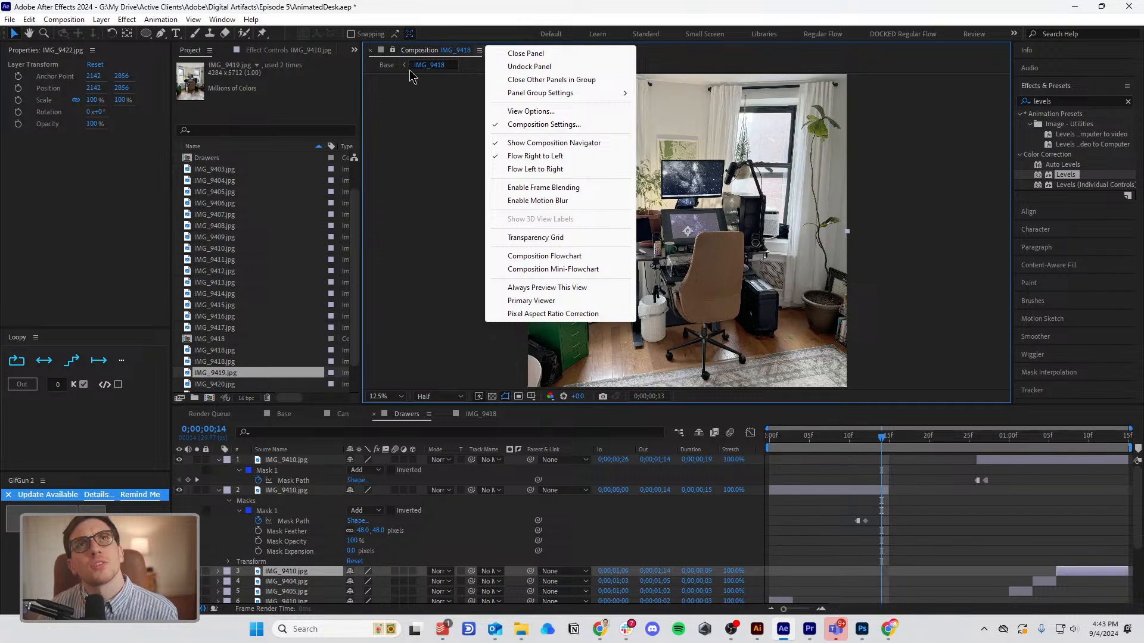
pyautogui.click(562, 112)
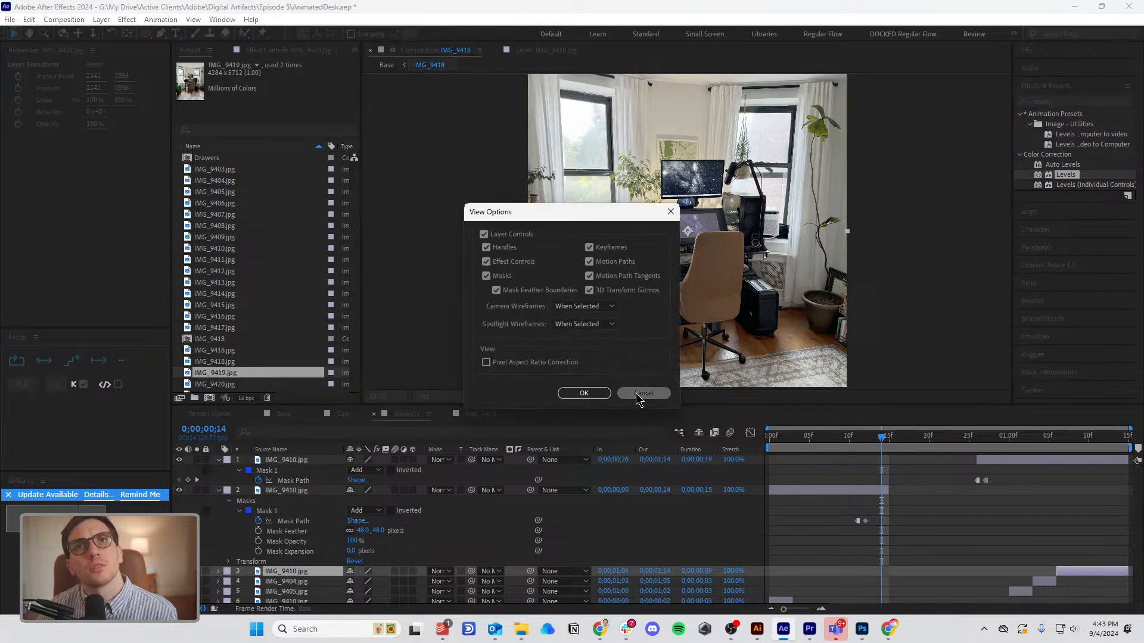
pyautogui.click(637, 395)
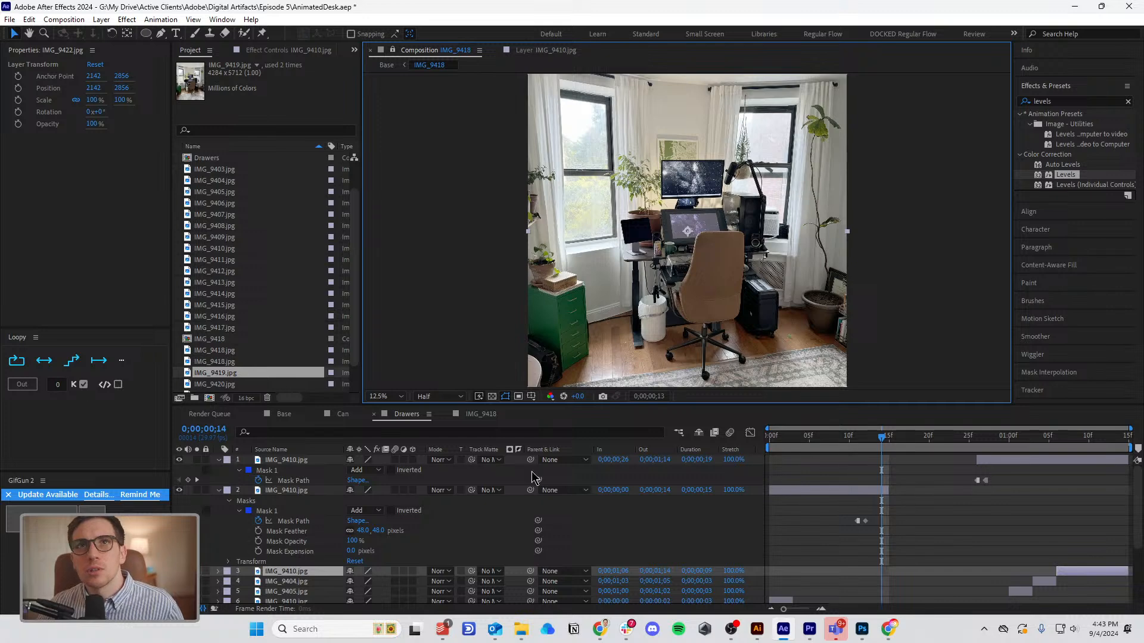
# Return to the IMG_9418 precomp through Base and show the Levels settings of the IMG_9422.jpg layer.
pyautogui.click(284, 414)
pyautogui.scroll(3, 674, 192)
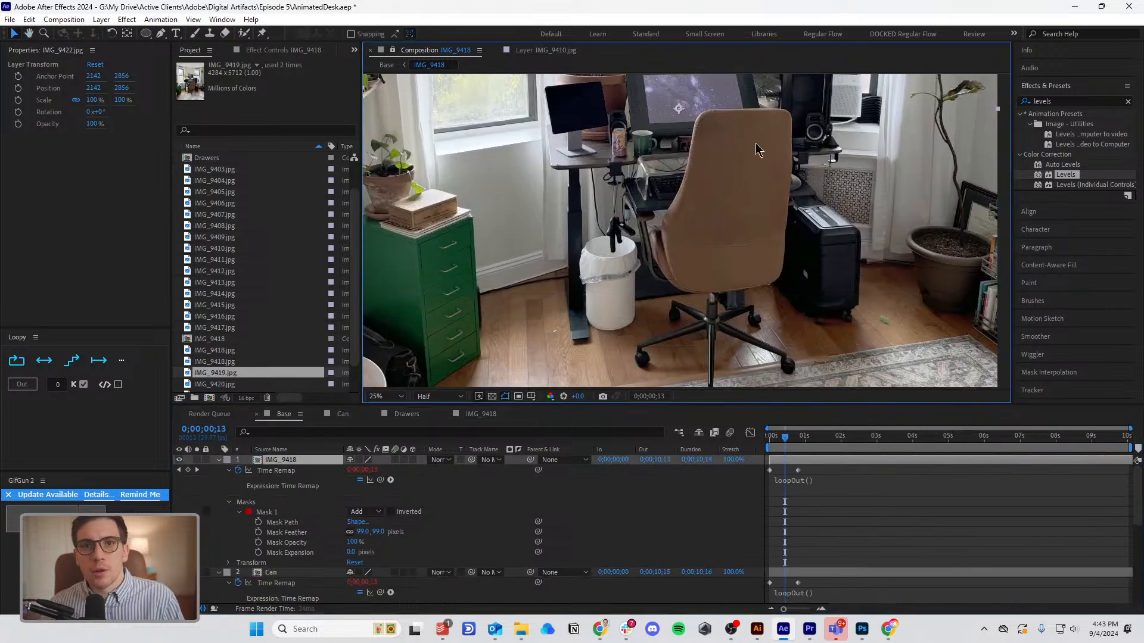
pyautogui.scroll(2, 760, 146)
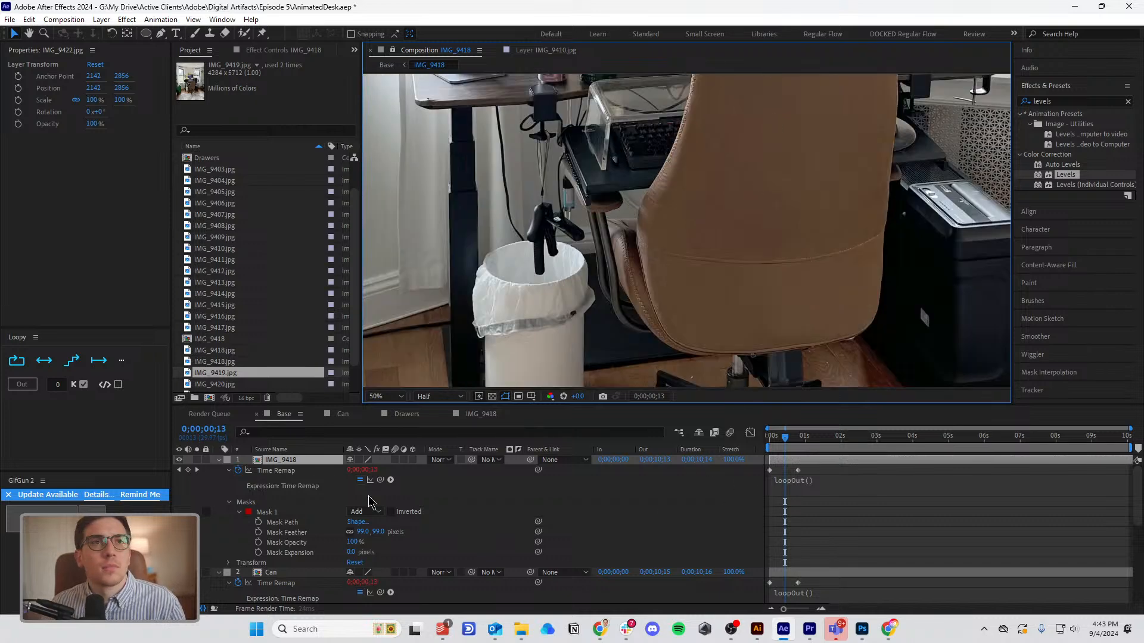
pyautogui.doubleClick(256, 464)
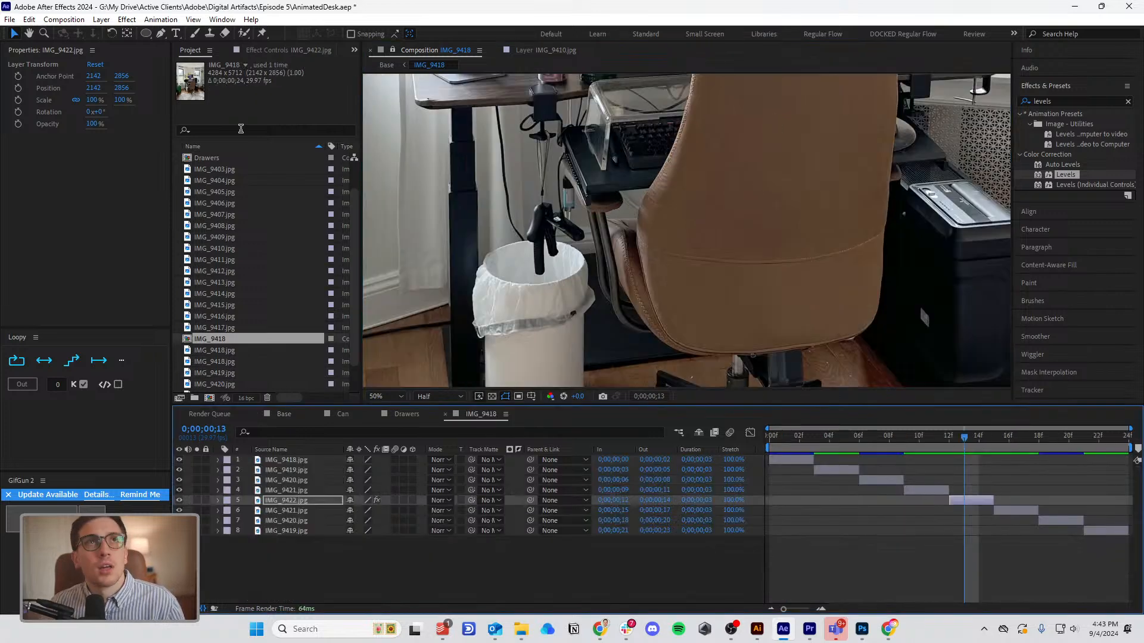
pyautogui.click(258, 52)
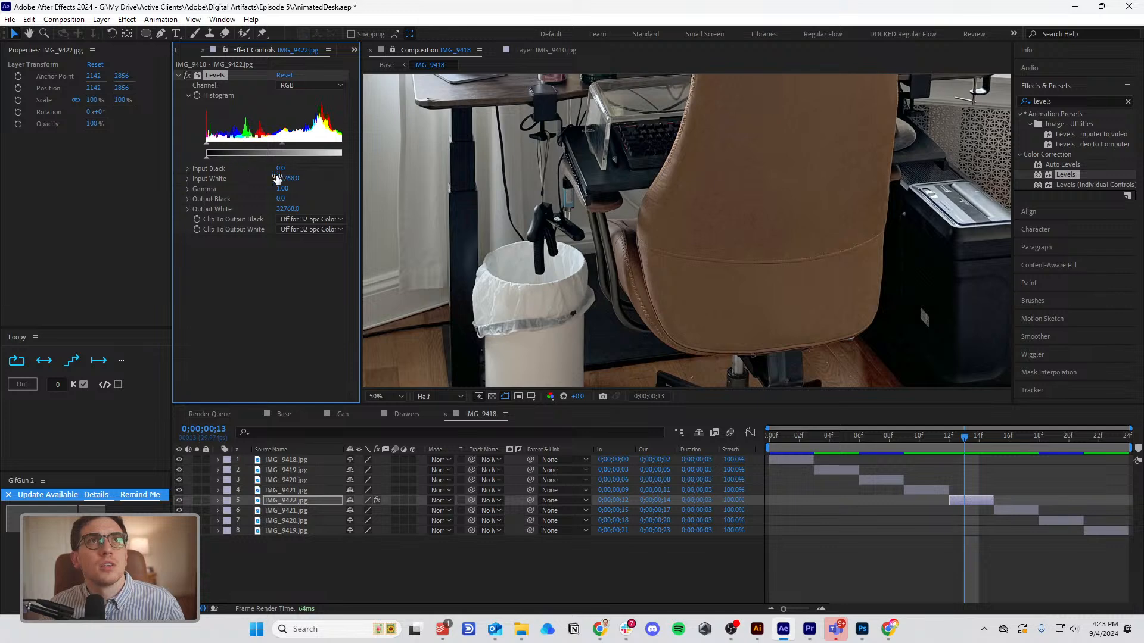
# Try Levels gamma values of 0.97, 0.84 and 0.98 on IMG_9422.jpg, comparing its brightness with the preceding frame.
pyautogui.moveTo(282, 144); pyautogui.dragTo(281, 147)
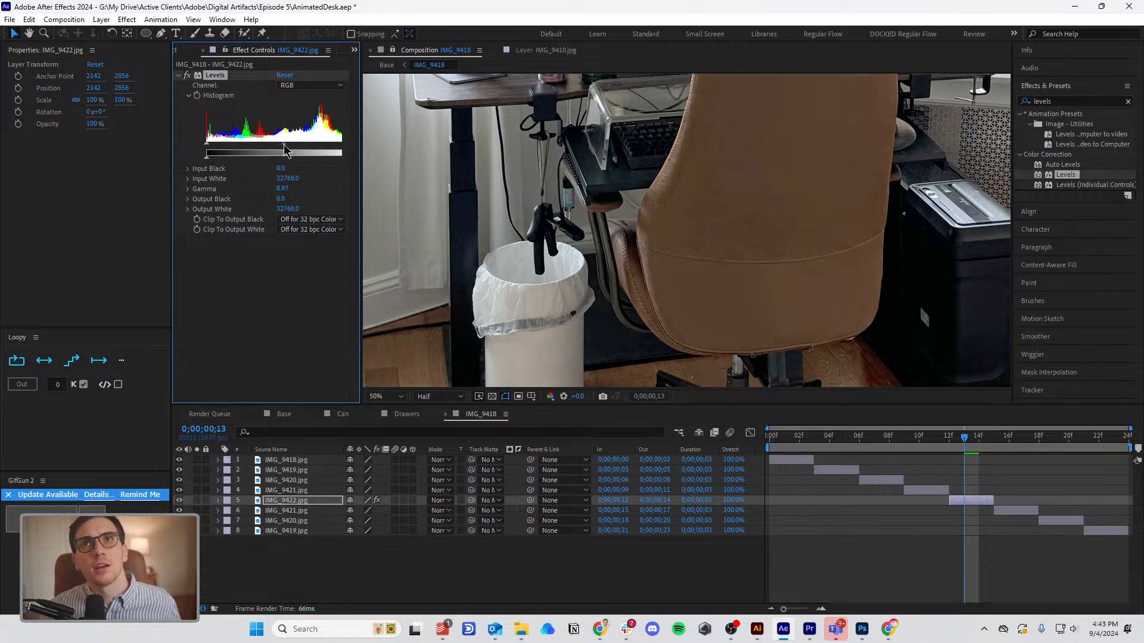
pyautogui.moveTo(973, 446)
pyautogui.mouseDown()
pyautogui.moveTo(926, 446)
pyautogui.moveTo(953, 444)
pyautogui.mouseUp()
pyautogui.moveTo(284, 144); pyautogui.dragTo(292, 149)
pyautogui.moveTo(952, 438)
pyautogui.mouseDown()
pyautogui.moveTo(920, 442)
pyautogui.moveTo(950, 443)
pyautogui.mouseUp()
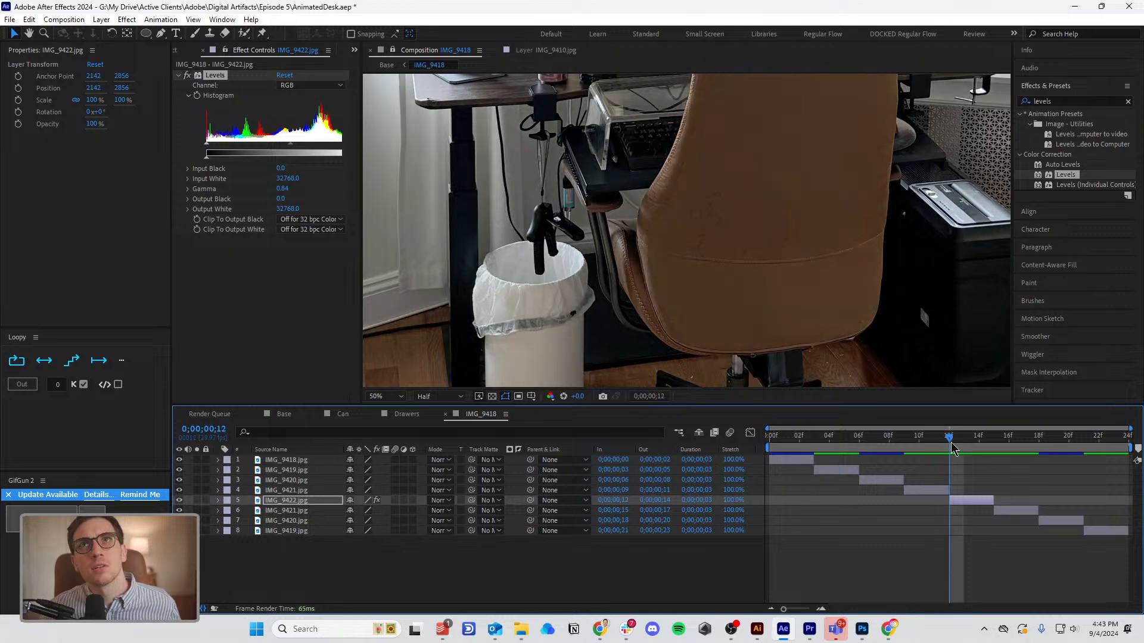
pyautogui.moveTo(291, 146); pyautogui.dragTo(284, 146)
pyautogui.moveTo(952, 443); pyautogui.dragTo(937, 446)
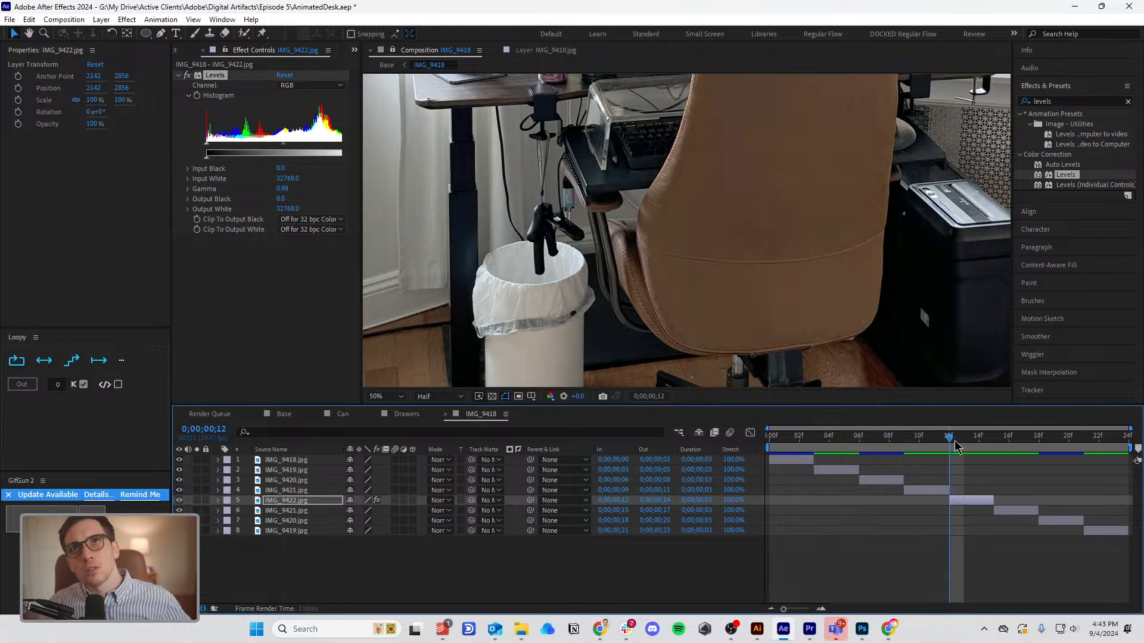
# Lower the Levels gamma on IMG_9422.jpg in small steps to 0.91, scrubbing between it and the preceding frame.
pyautogui.click(965, 444)
pyautogui.click(284, 149)
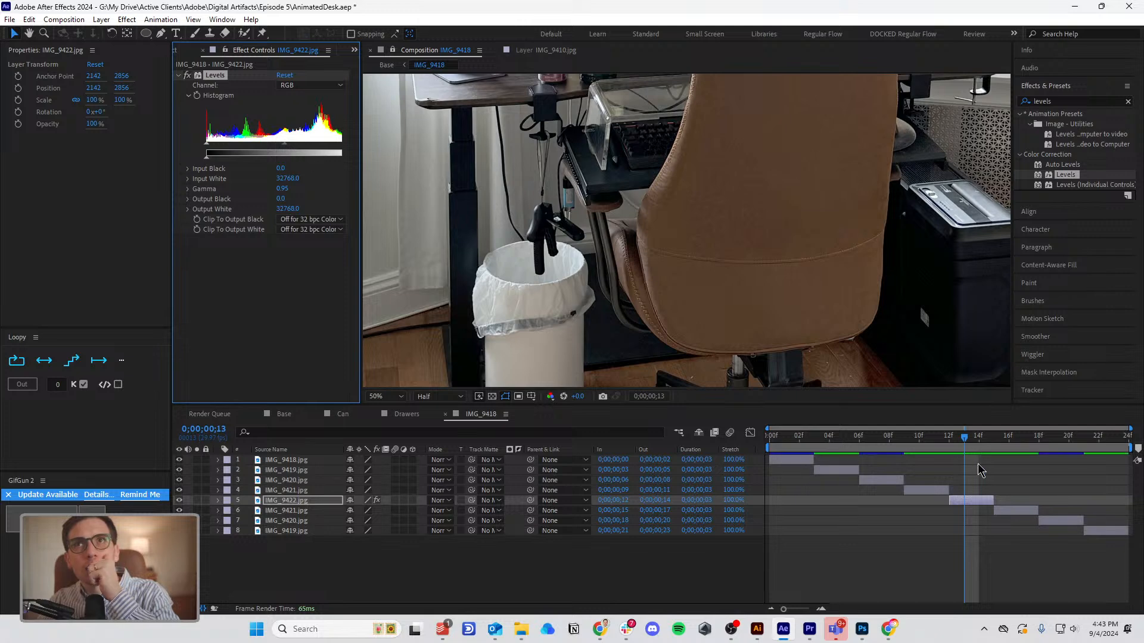
pyautogui.click(965, 444)
pyautogui.moveTo(965, 444); pyautogui.dragTo(952, 468)
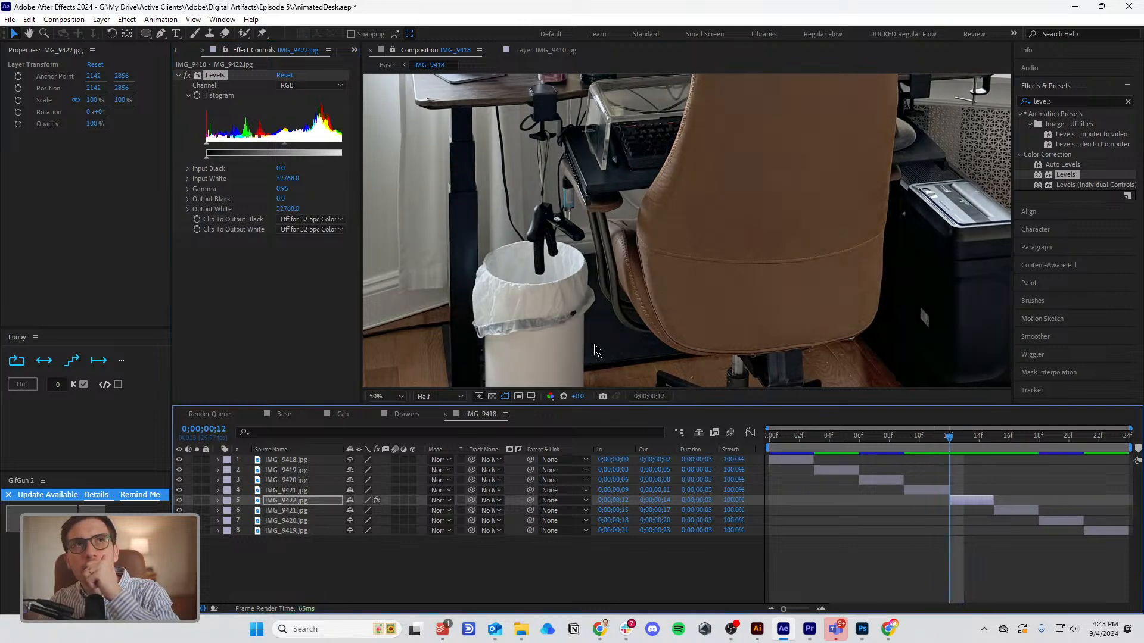
pyautogui.moveTo(285, 150); pyautogui.dragTo(287, 150)
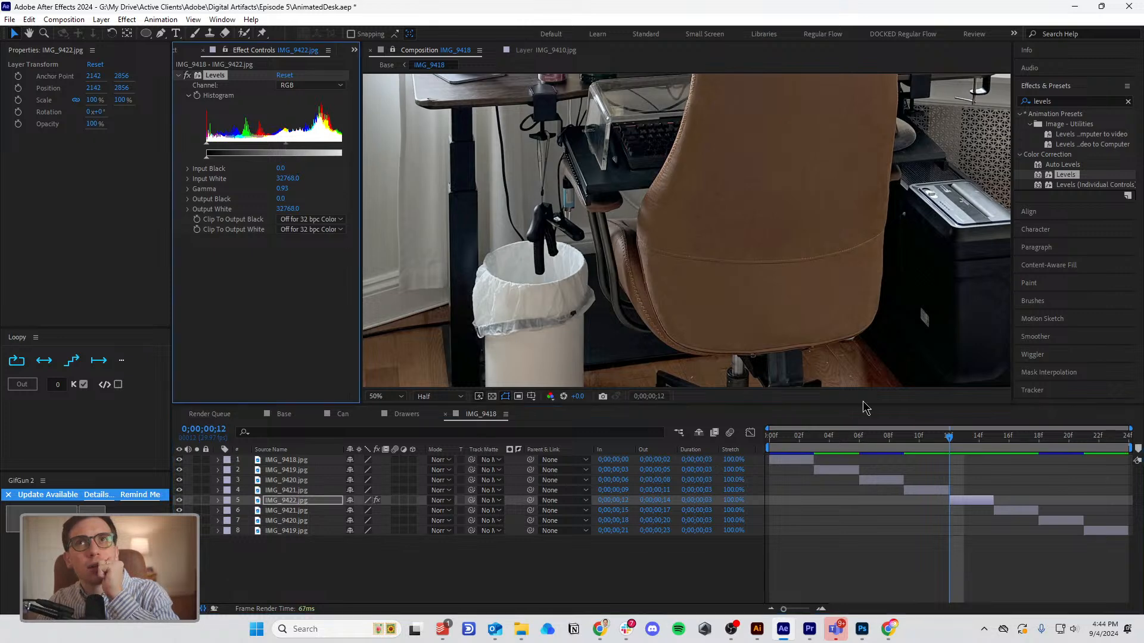
pyautogui.moveTo(939, 439); pyautogui.dragTo(951, 448)
pyautogui.moveTo(287, 152); pyautogui.dragTo(288, 152)
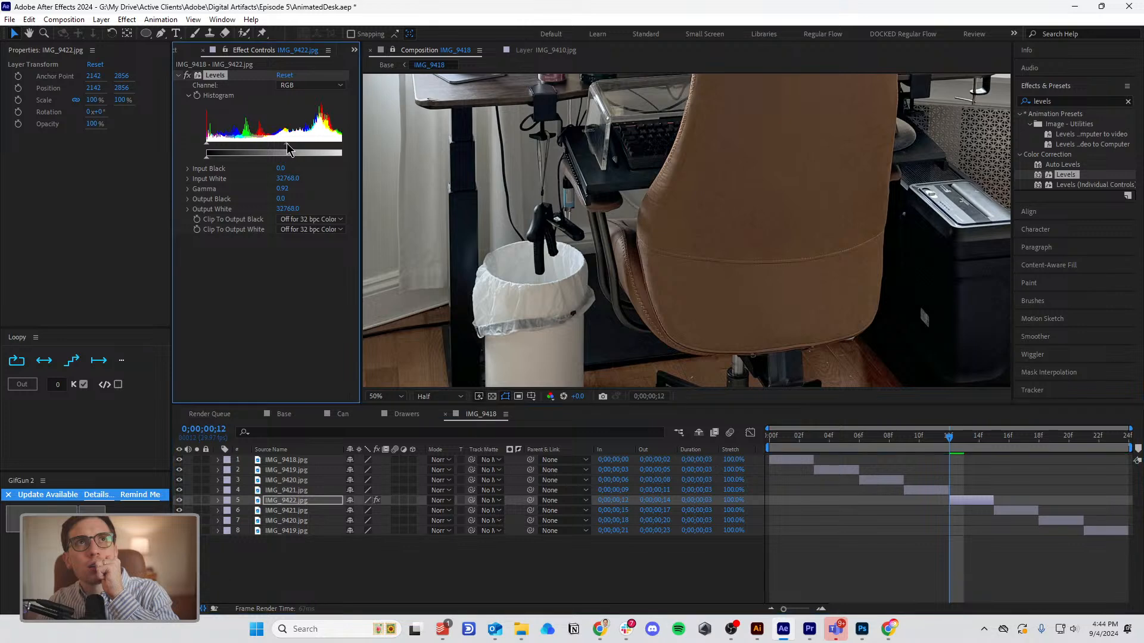
pyautogui.moveTo(927, 439); pyautogui.dragTo(944, 455)
# Set the Levels output white on IMG_9422.jpg to 31611.5 and gamma to 0.95, comparing it with the neighbouring frame.
pyautogui.moveTo(362, 131); pyautogui.dragTo(354, 159)
pyautogui.moveTo(933, 438); pyautogui.dragTo(974, 447)
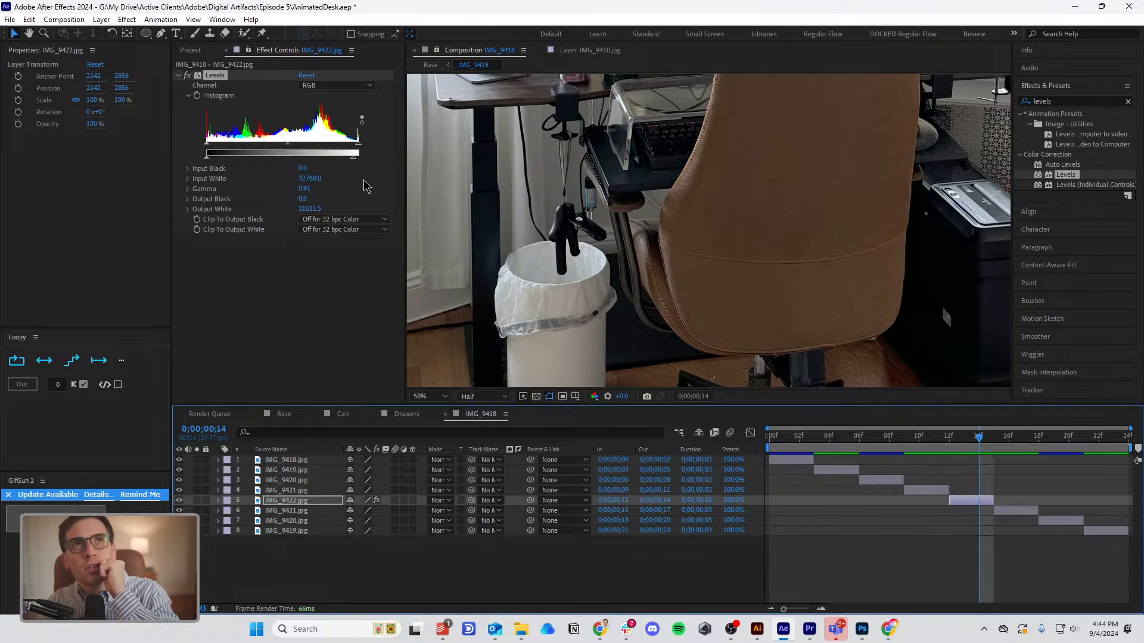
pyautogui.moveTo(296, 147); pyautogui.dragTo(284, 151)
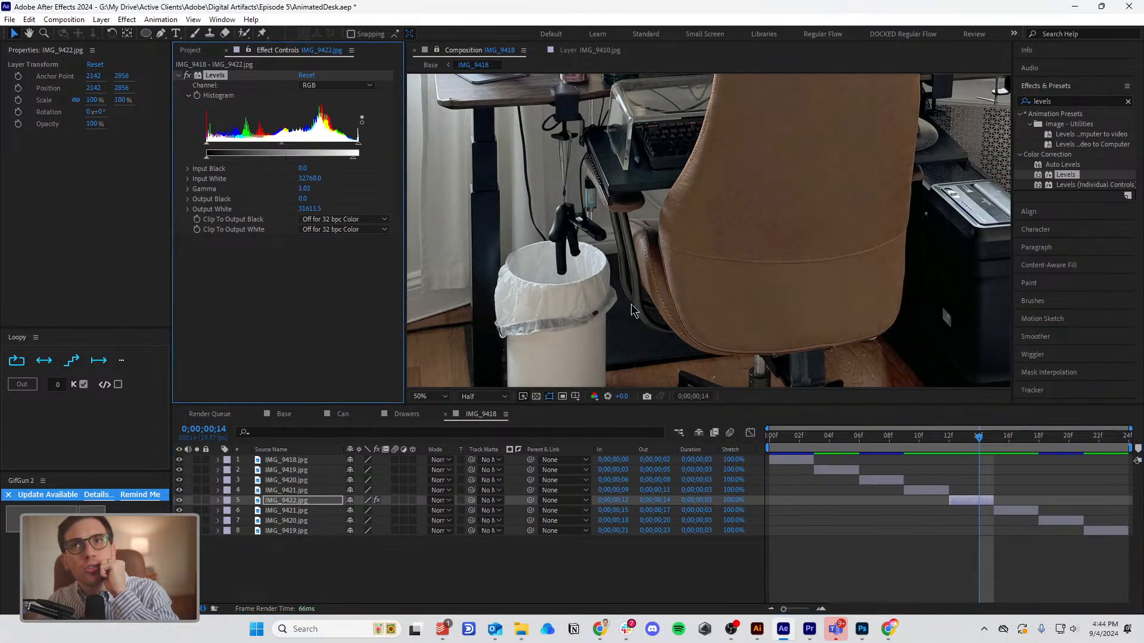
pyautogui.moveTo(963, 442)
pyautogui.mouseDown()
pyautogui.moveTo(933, 440)
pyautogui.moveTo(955, 442)
pyautogui.mouseUp()
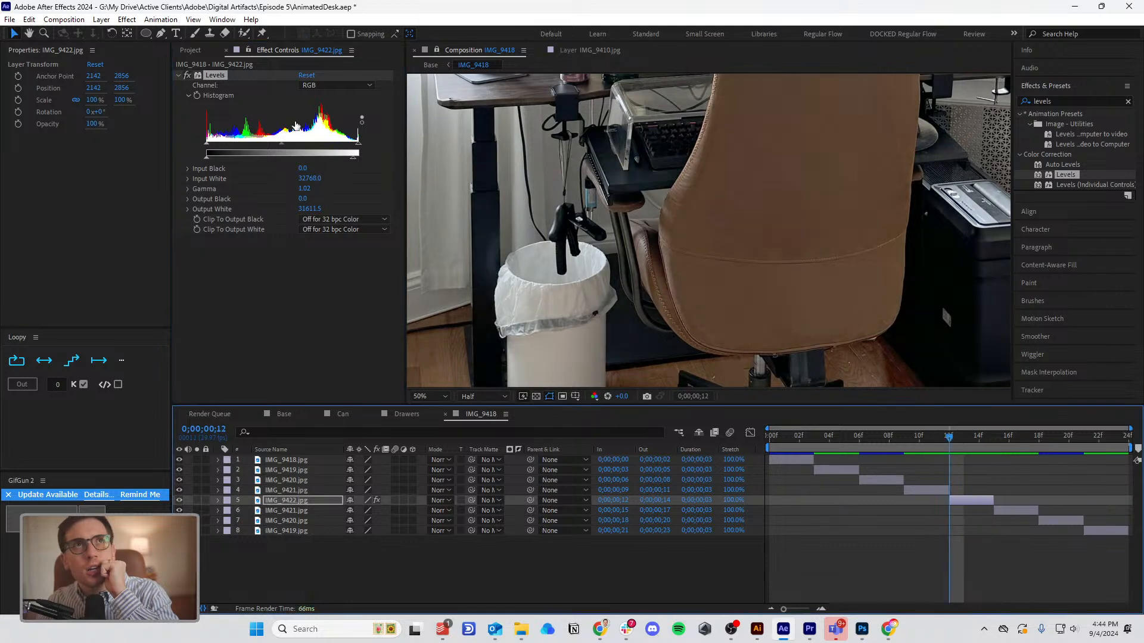
pyautogui.moveTo(282, 146); pyautogui.dragTo(284, 147)
pyautogui.moveTo(930, 440)
pyautogui.mouseDown()
pyautogui.moveTo(975, 441)
pyautogui.moveTo(933, 442)
pyautogui.mouseUp()
# Open the Base composition in a second viewer beside the IMG_9418 view.
pyautogui.scroll(-4, 775, 274)
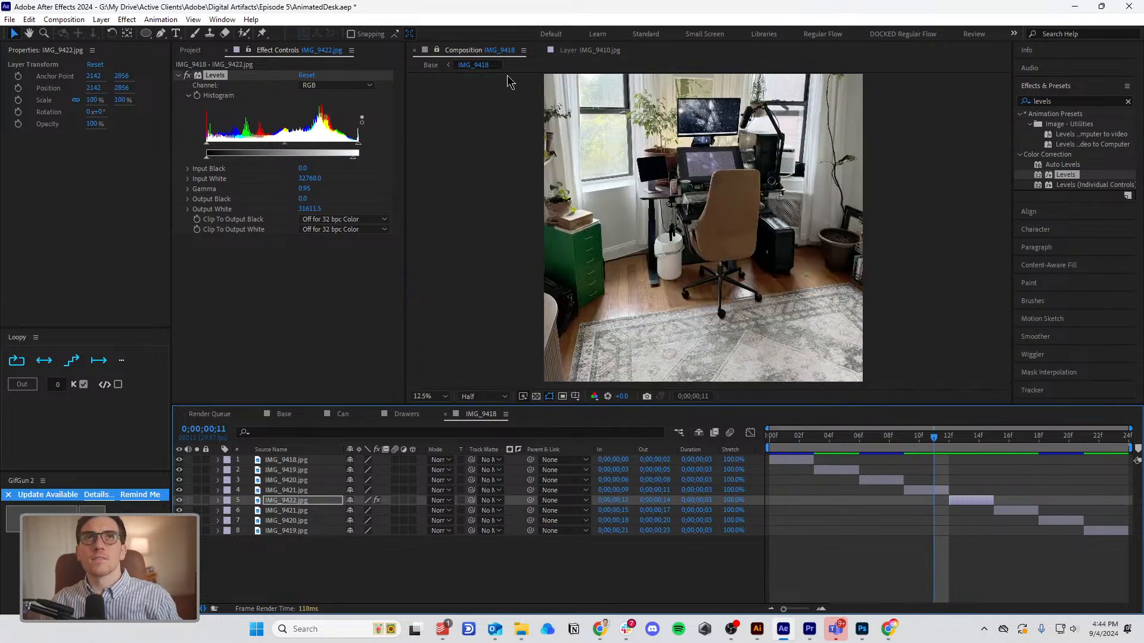
pyautogui.click(426, 65)
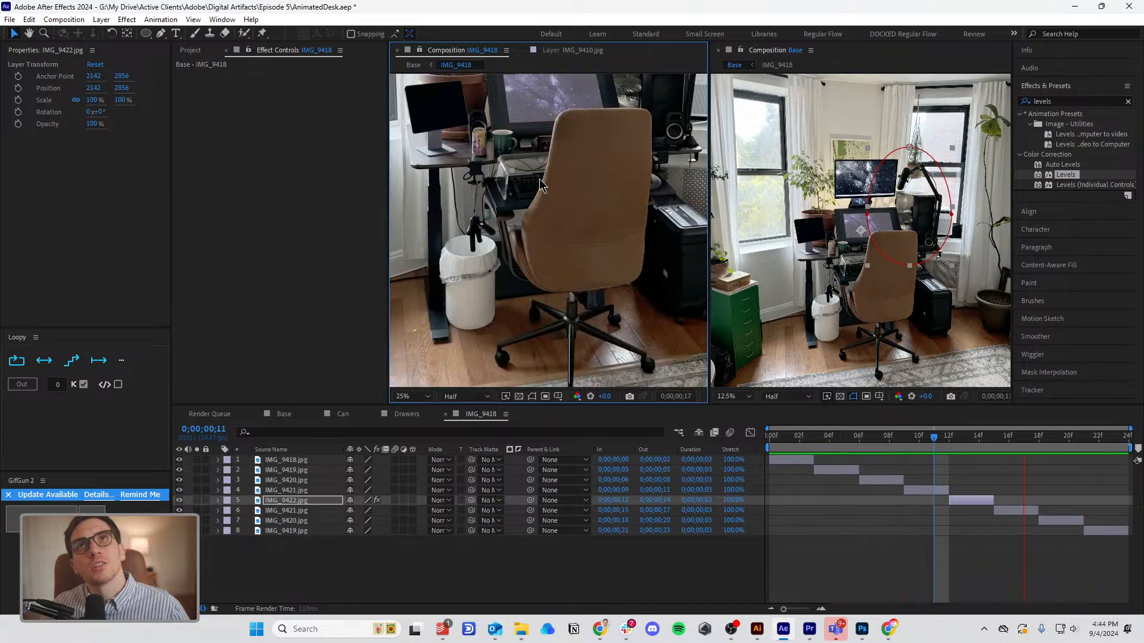
# Play the IMG_9418 loop from its first frame, close the second composition viewer and unlock the remaining one.
pyautogui.press('space')
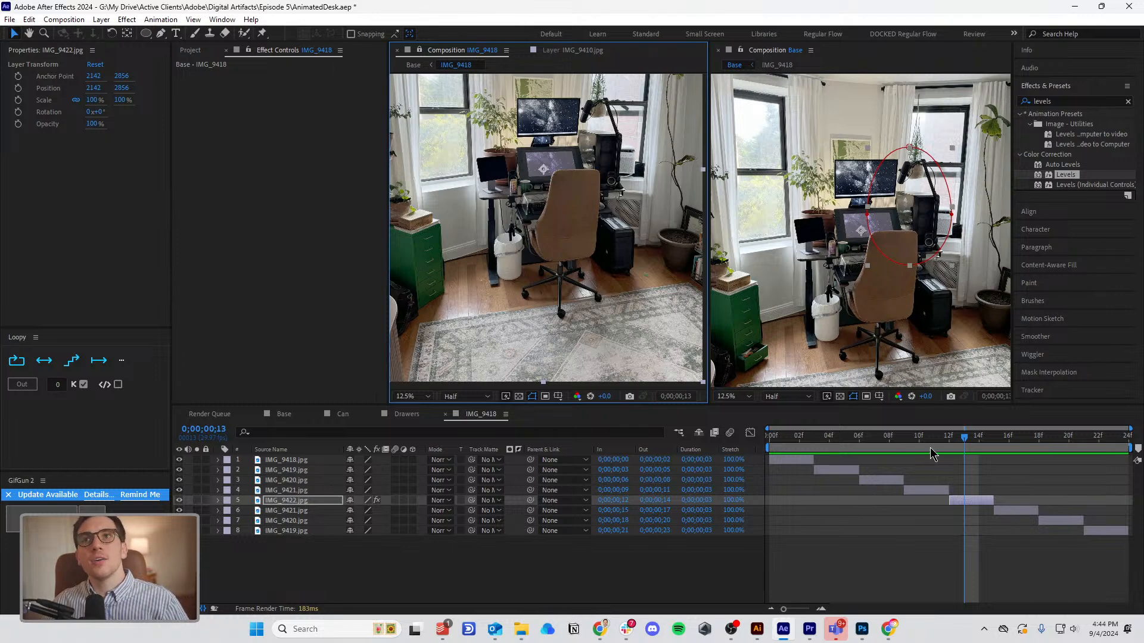
pyautogui.moveTo(921, 439); pyautogui.dragTo(717, 457)
pyautogui.press('space')
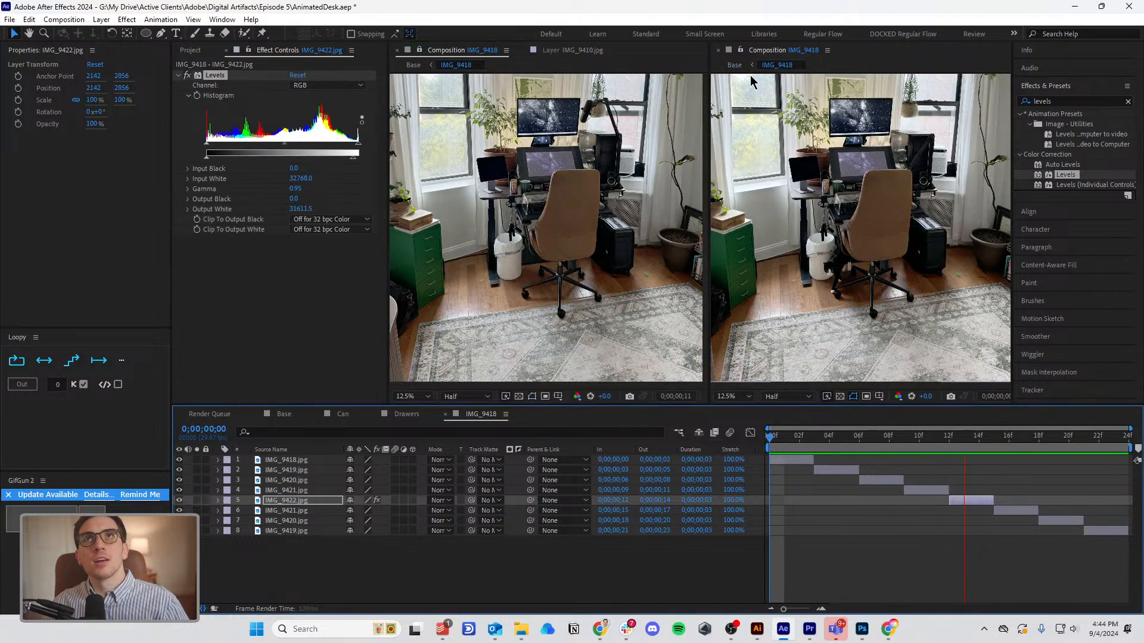
pyautogui.click(719, 50)
pyautogui.click(421, 54)
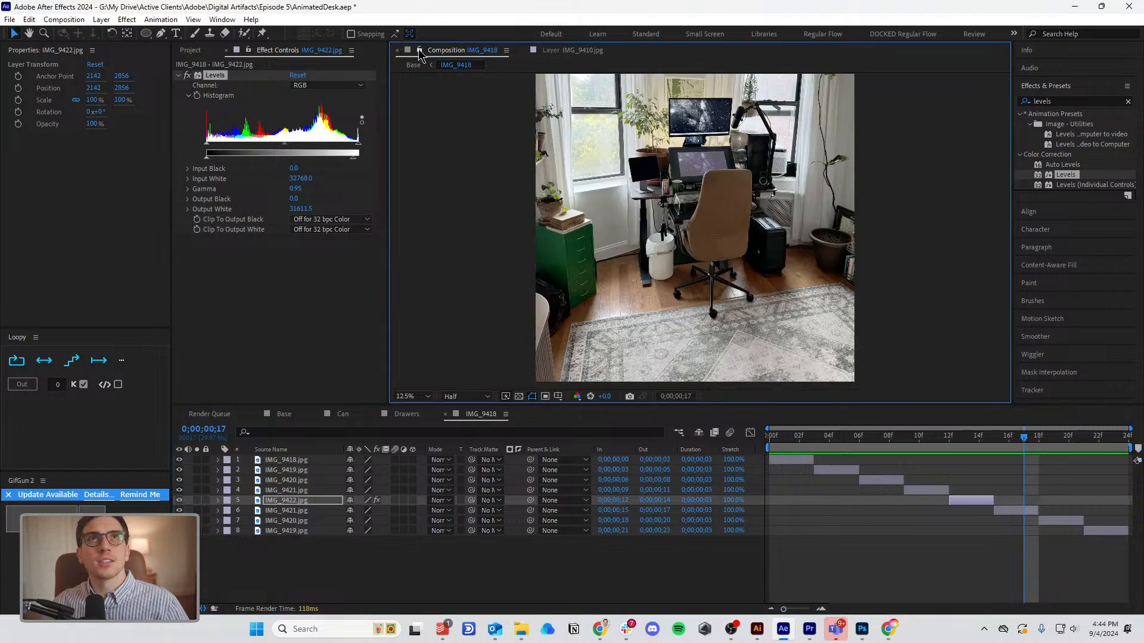
pyautogui.hotkey('alt', 'Tab')
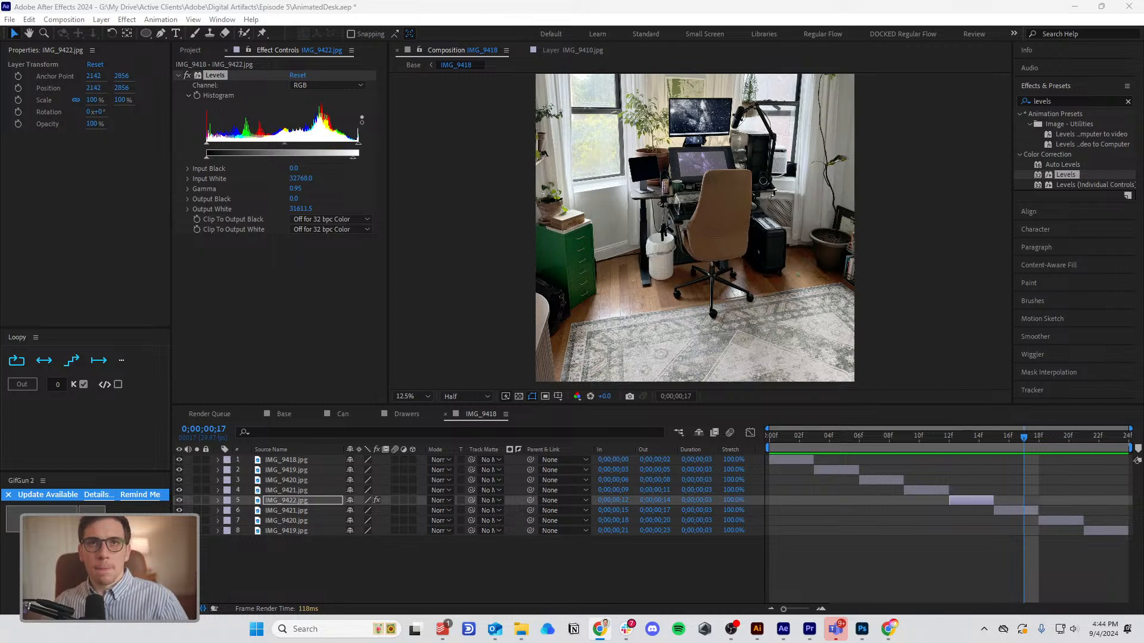
# Inspect the microphone arm area up close and replay the IMG_9418 loop from the start to check the brightness match.
pyautogui.scroll(1, 699, 213)
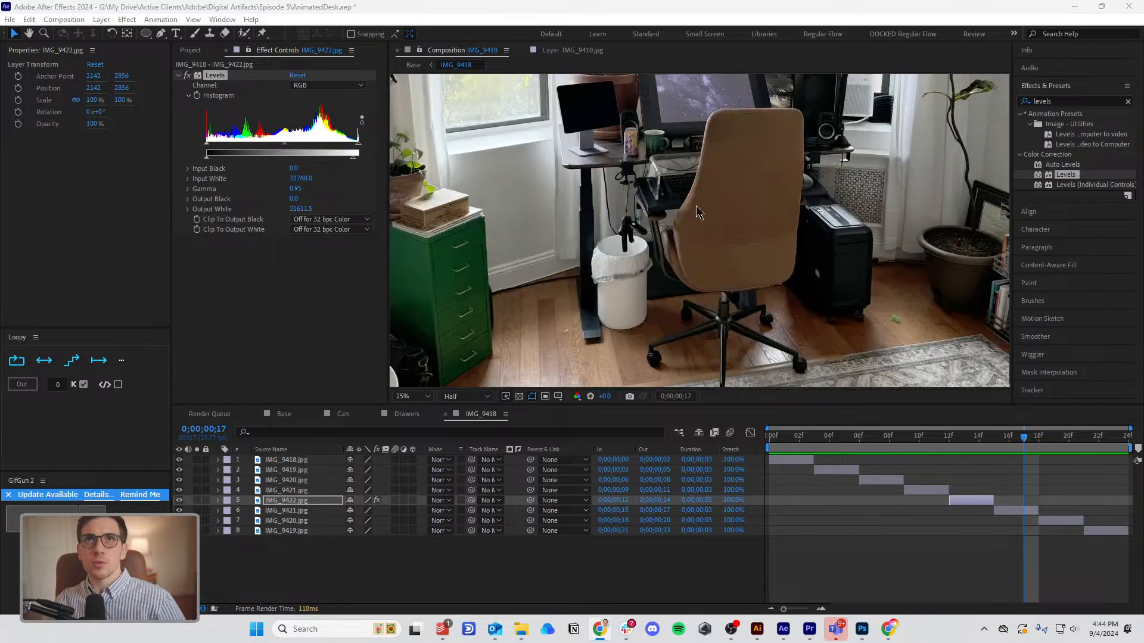
pyautogui.click(903, 579)
pyautogui.press('h')
pyautogui.moveTo(769, 202); pyautogui.dragTo(774, 332)
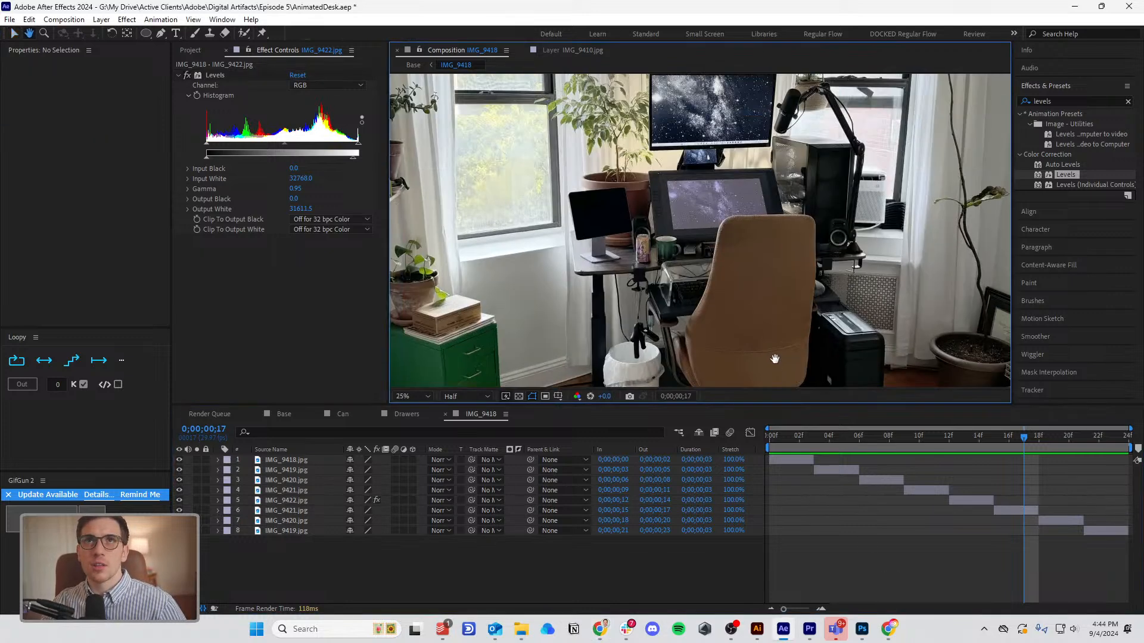
pyautogui.scroll(-1, 760, 328)
pyautogui.moveTo(797, 438); pyautogui.dragTo(673, 438)
pyautogui.press('space')
pyautogui.press('space')
# Return to the Base composition and play it from the start to review all the looping animations together.
pyautogui.click(411, 65)
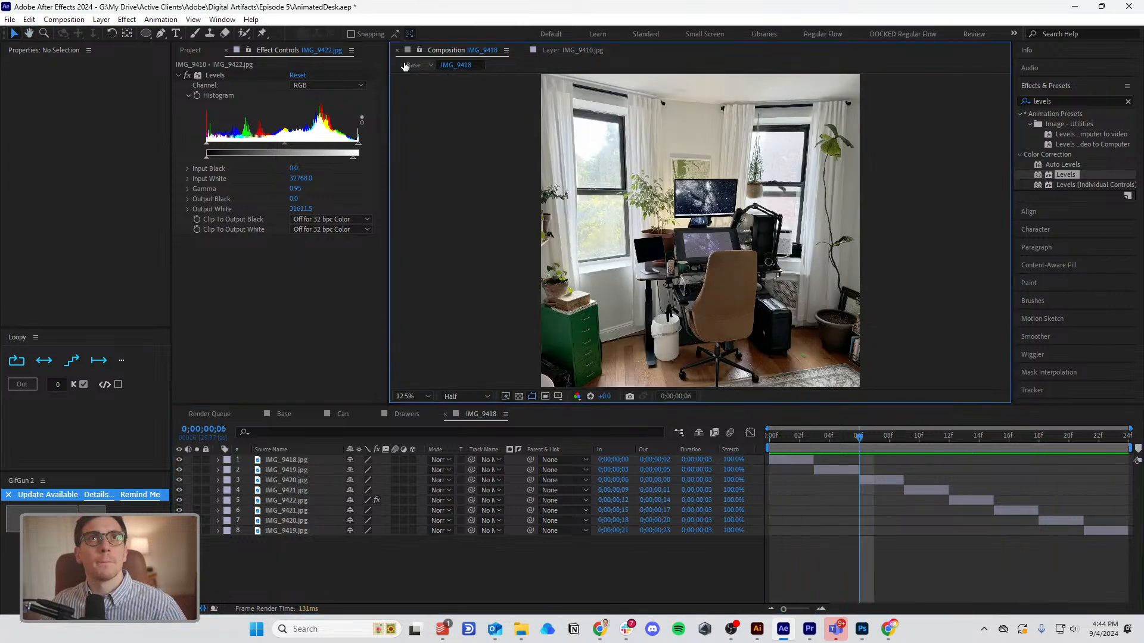
pyautogui.moveTo(784, 438); pyautogui.dragTo(765, 438)
pyautogui.click(876, 541)
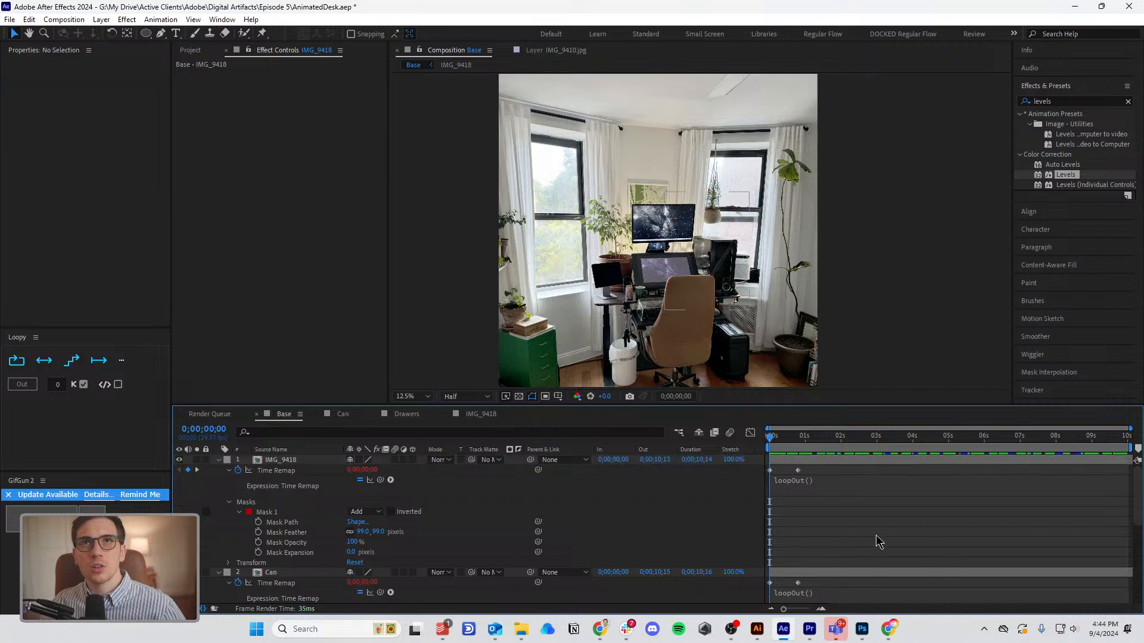
pyautogui.scroll(-1, 700, 220)
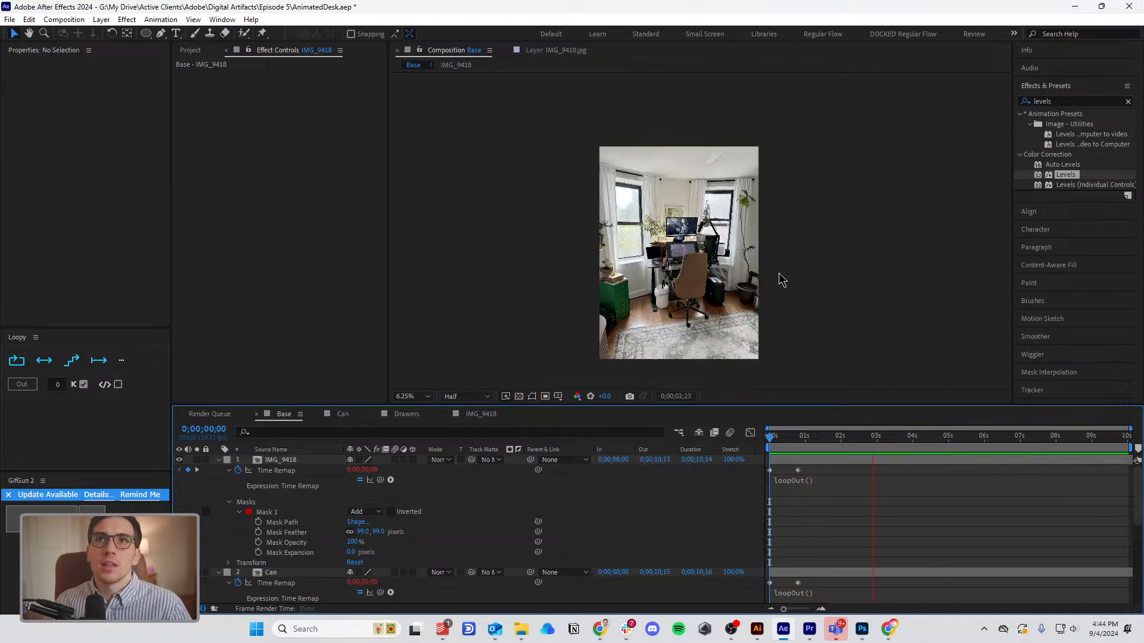
pyautogui.scroll(1, 647, 336)
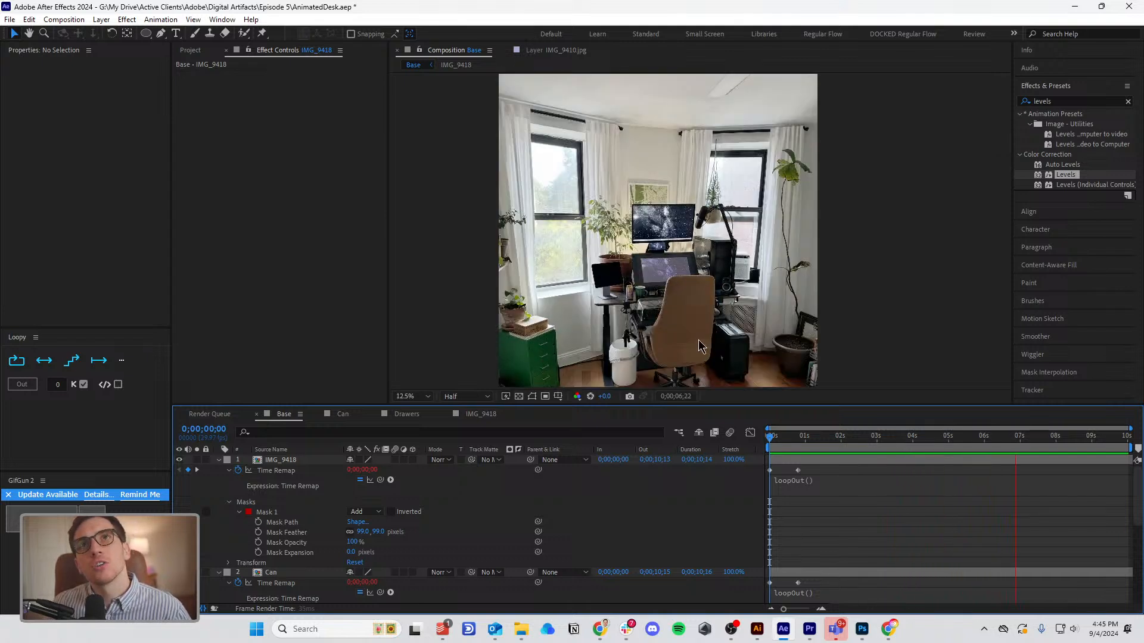
pyautogui.press('space')
pyautogui.moveTo(691, 341); pyautogui.dragTo(700, 246)
pyautogui.click(840, 492)
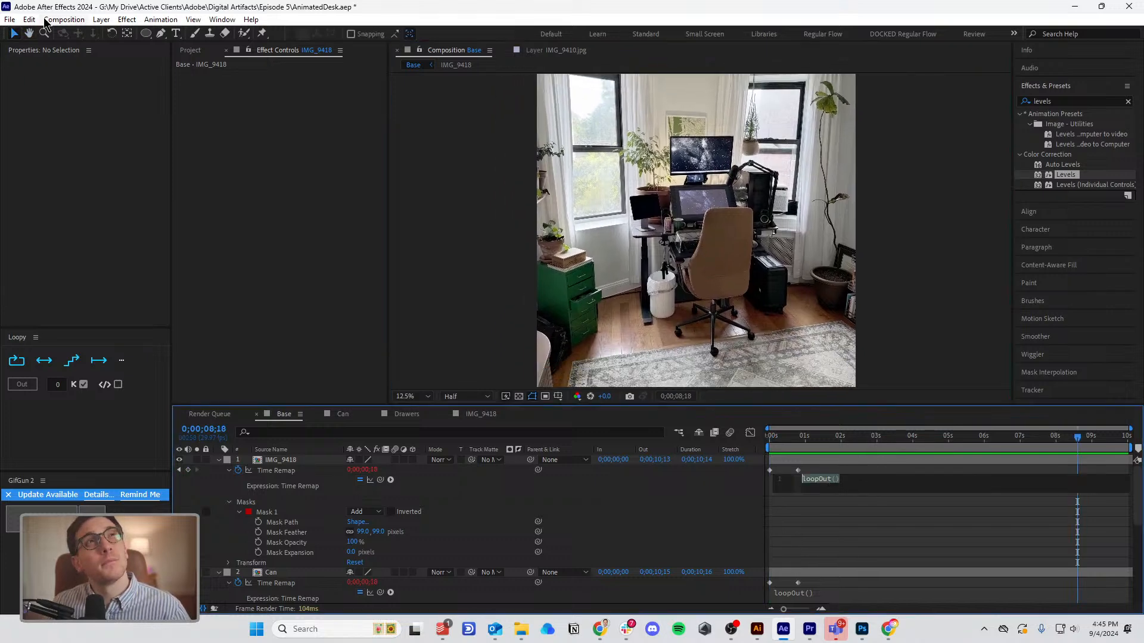
# Add a full-frame black solid above the other layers in the Base composition.
pyautogui.click(101, 20)
pyautogui.moveTo(107, 33)
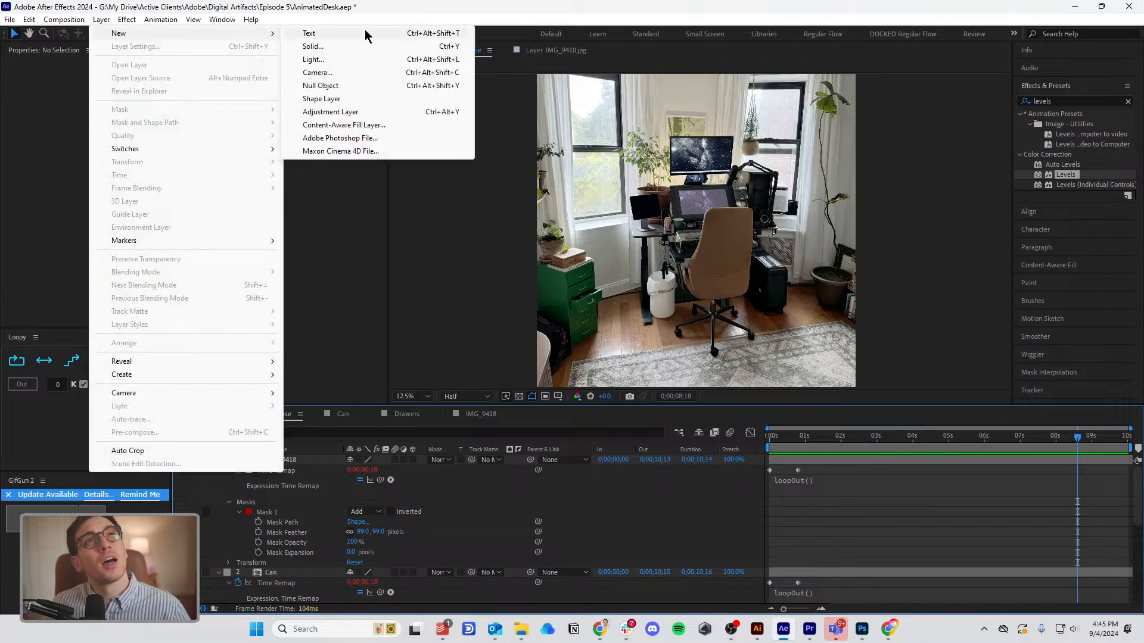
pyautogui.click(333, 45)
pyautogui.click(613, 424)
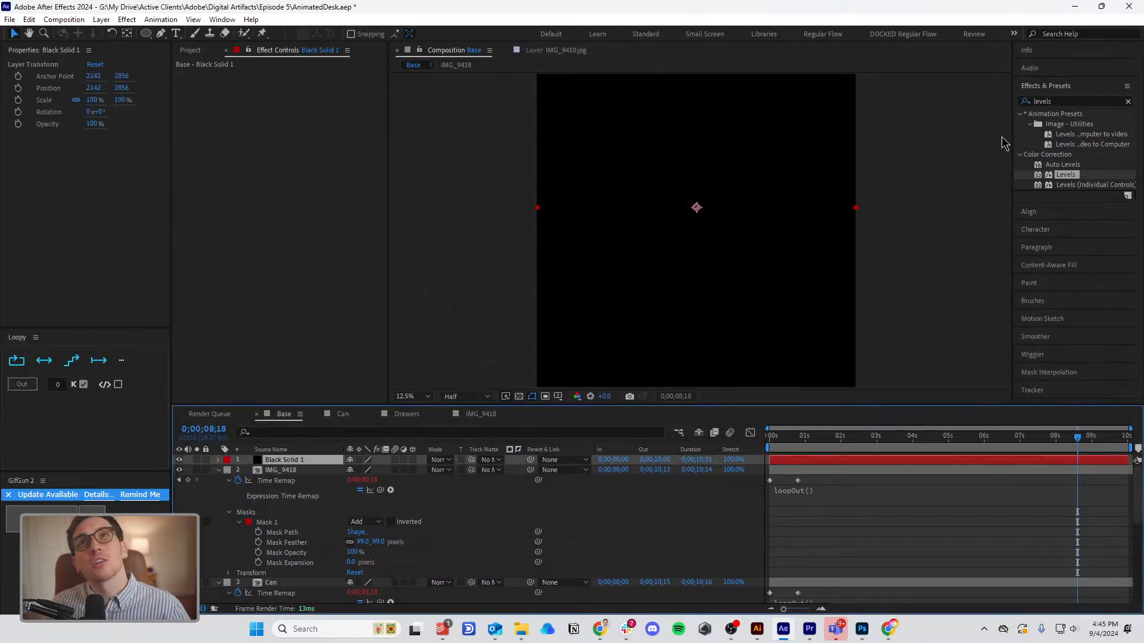
# Find the Fractal Noise effect and apply it to the black solid.
pyautogui.click(1051, 102)
pyautogui.write('frac')
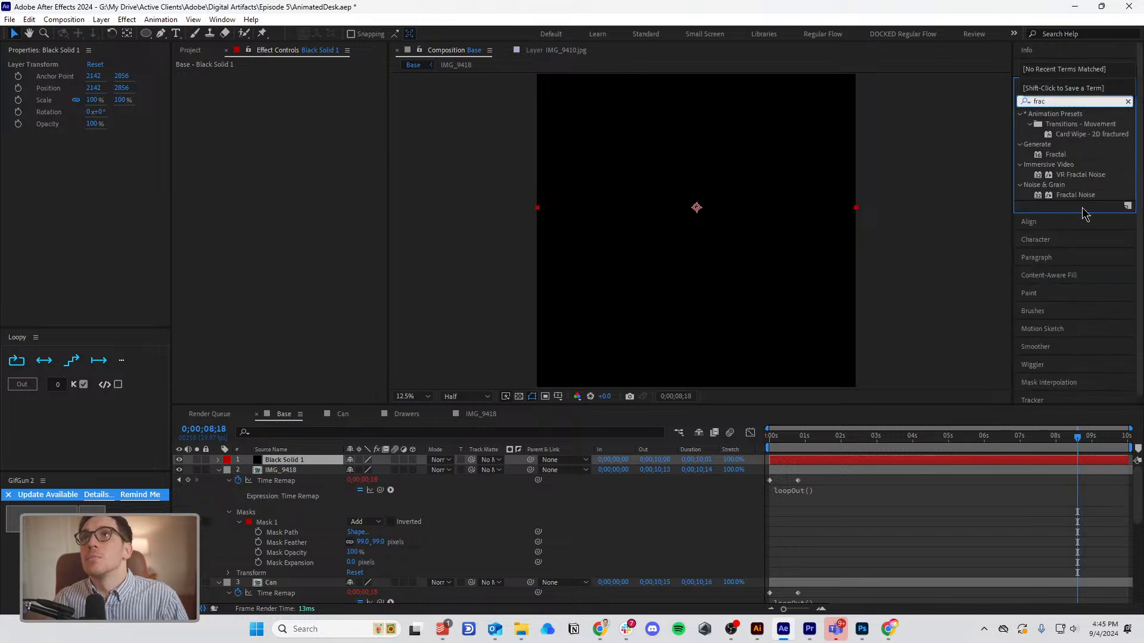
pyautogui.moveTo(1076, 195); pyautogui.dragTo(308, 466)
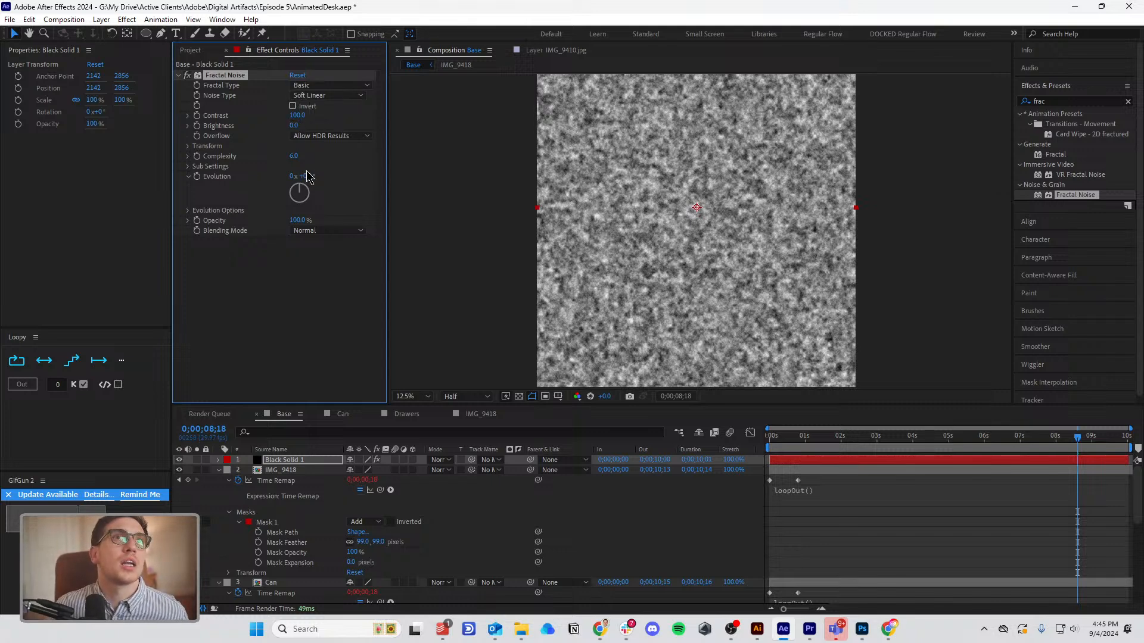
pyautogui.hotkey('ctrl', 'z')
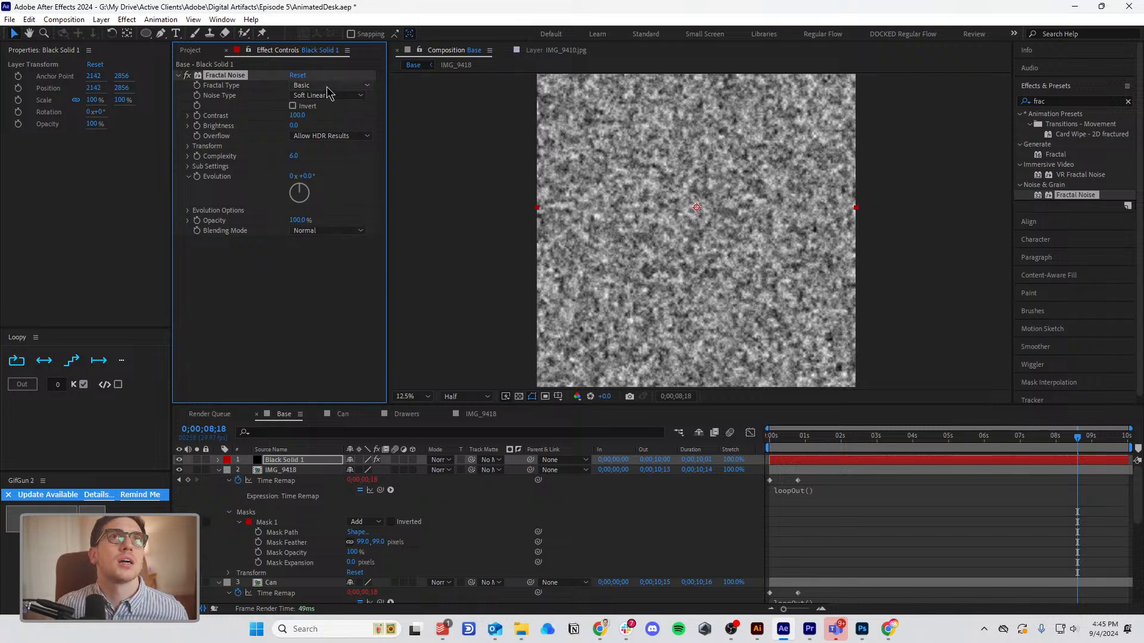
# Try the Turbulent Smooth, Turbulent Basic and Cloudy fractal types on the solid's noise, ending back on Basic.
pyautogui.click(328, 86)
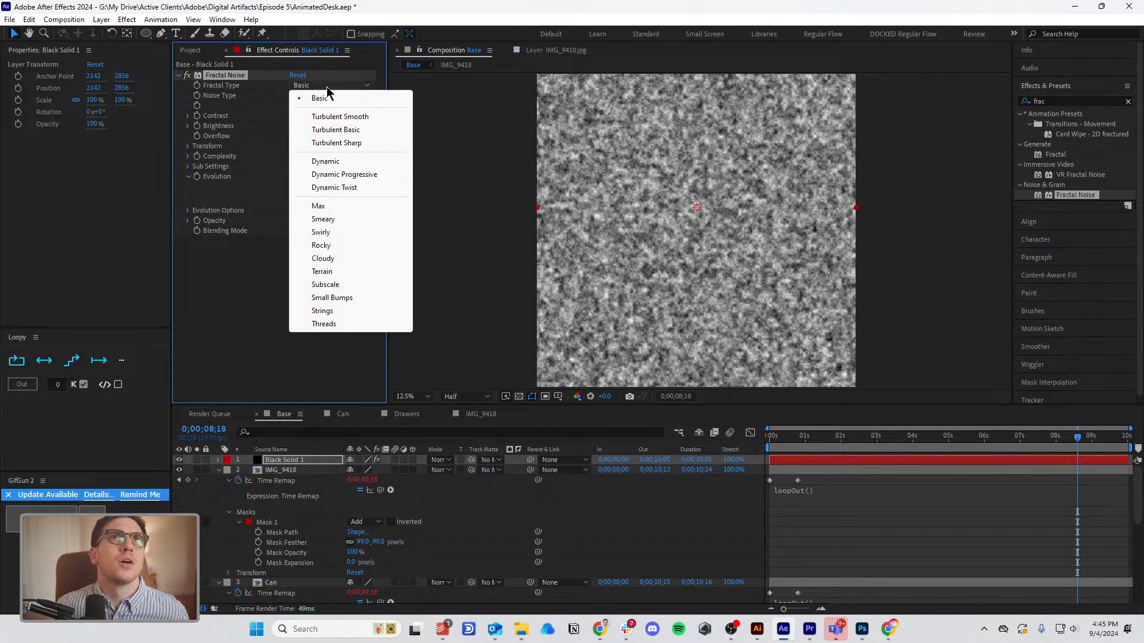
pyautogui.click(354, 117)
pyautogui.click(306, 88)
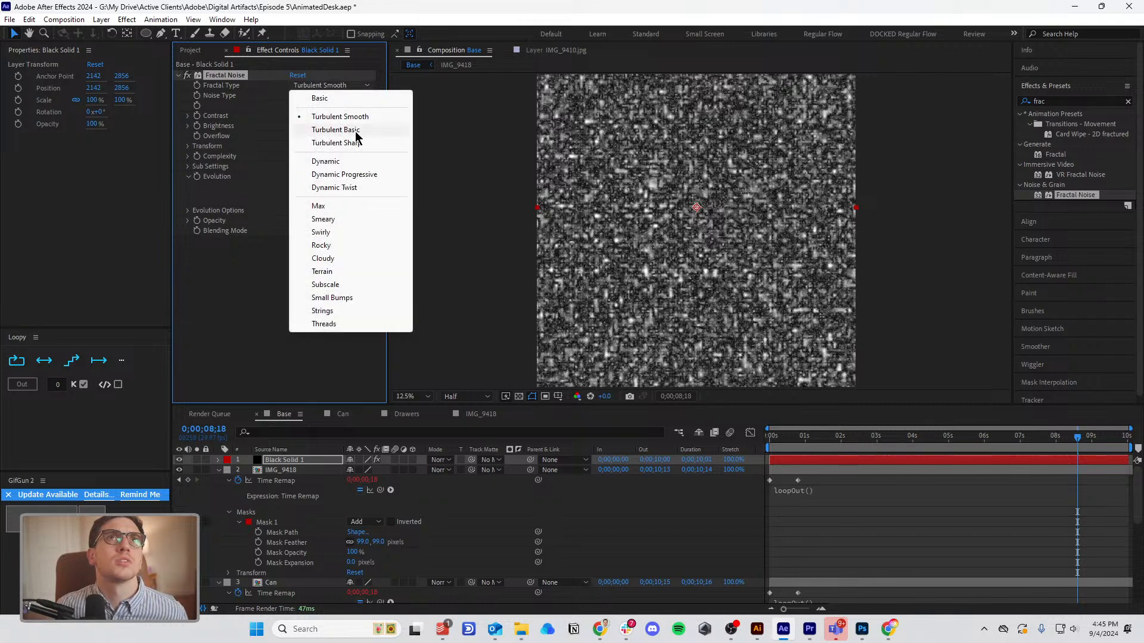
pyautogui.click(355, 130)
pyautogui.click(329, 87)
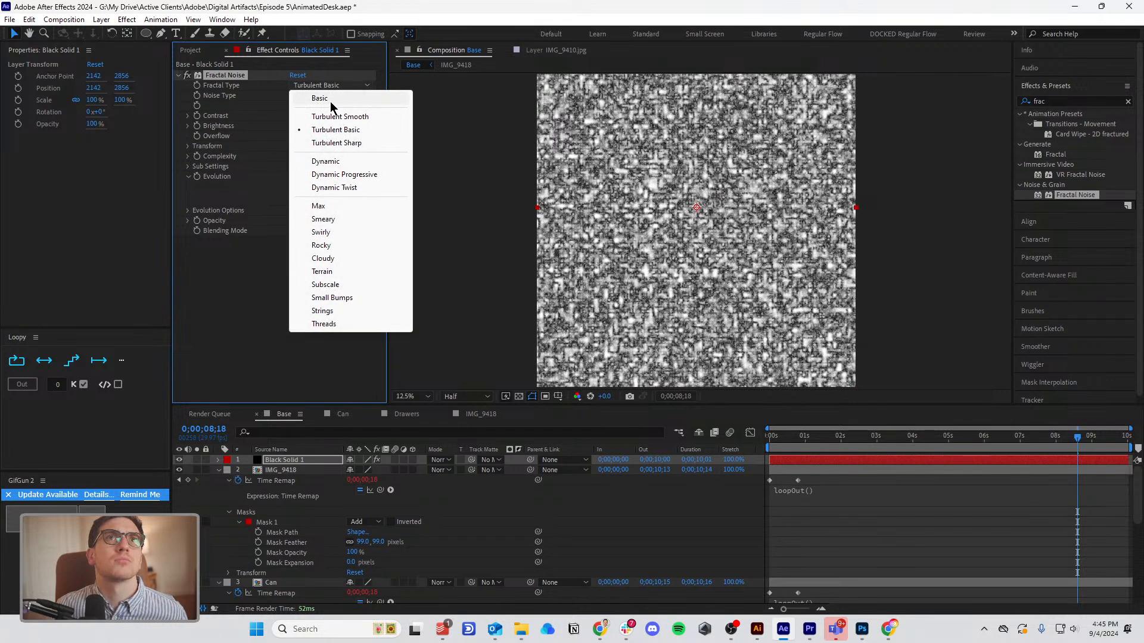
pyautogui.click(373, 259)
pyautogui.click(325, 86)
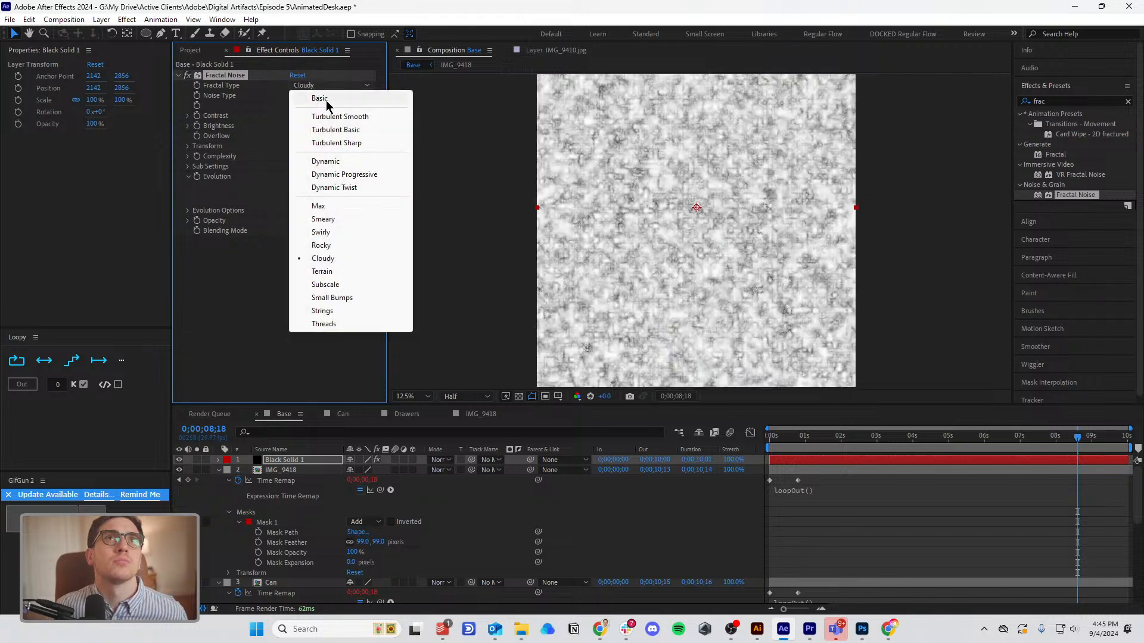
pyautogui.click(330, 104)
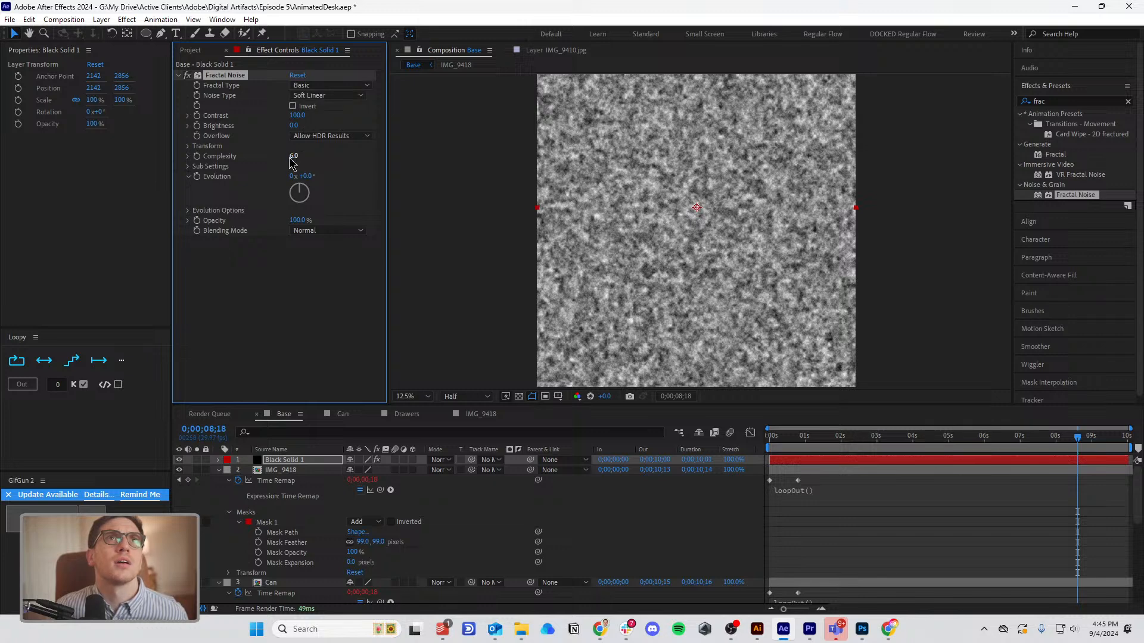
# Set the Fractal Noise scale to 1512, test a change to its Evolution and undo that test.
pyautogui.click(188, 146)
pyautogui.moveTo(298, 176); pyautogui.dragTo(1136, 174)
pyautogui.moveTo(314, 263); pyautogui.dragTo(614, 286)
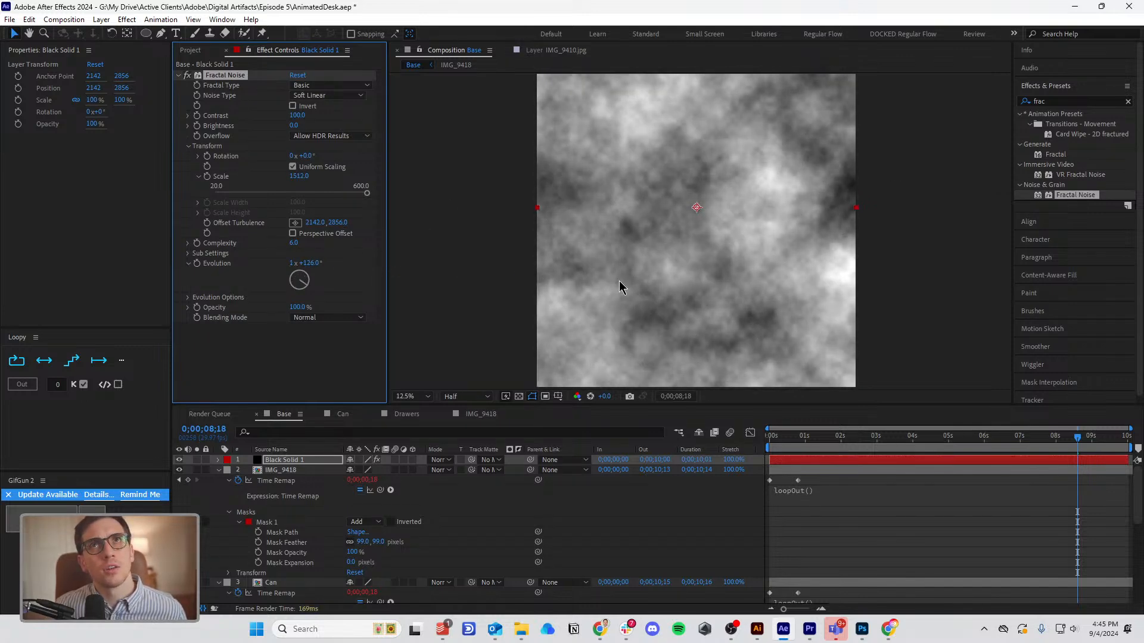
pyautogui.hotkey('ctrl', 'z')
# Add the expression loopOut("continue") to the Fractal Noise Evolution and preview it from the start of the composition.
pyautogui.moveTo(806, 440); pyautogui.dragTo(405, 389)
pyautogui.keyDown('alt'); pyautogui.click(198, 264); pyautogui.keyUp('alt')
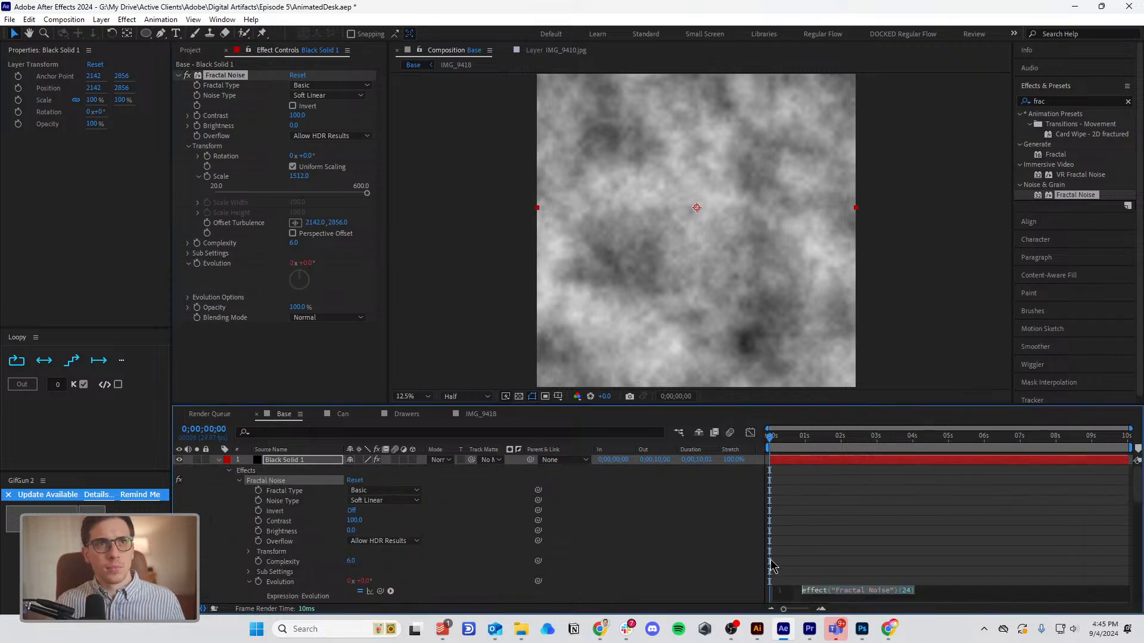
pyautogui.write('loop')
pyautogui.press('Down')
pyautogui.press('Down')
pyautogui.press('Return')
pyautogui.write('"')
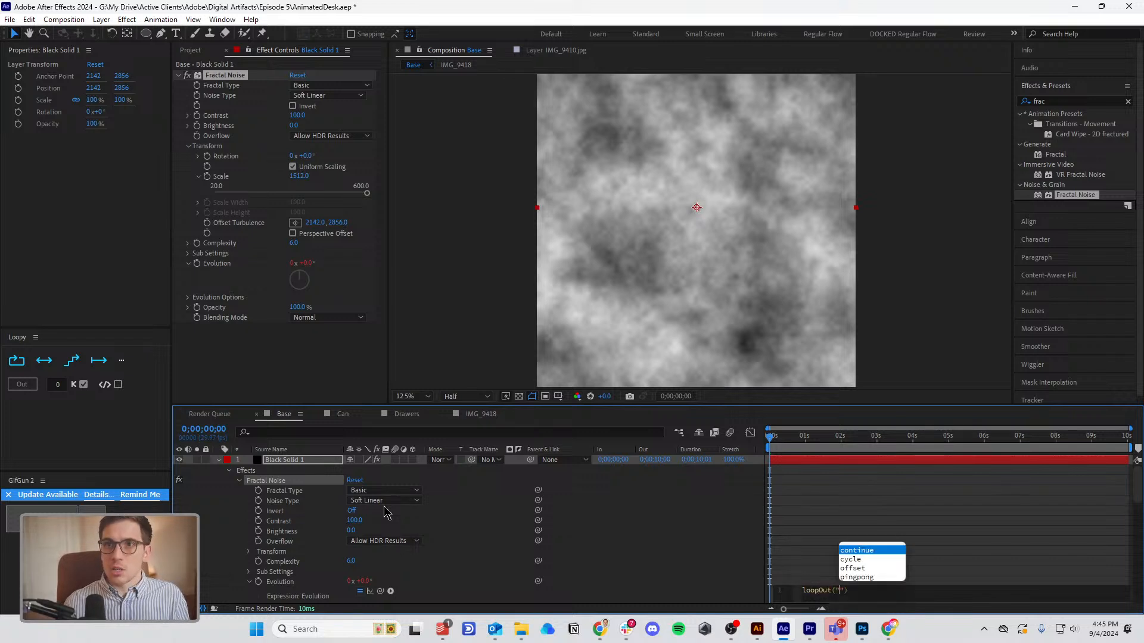
pyautogui.press('Return')
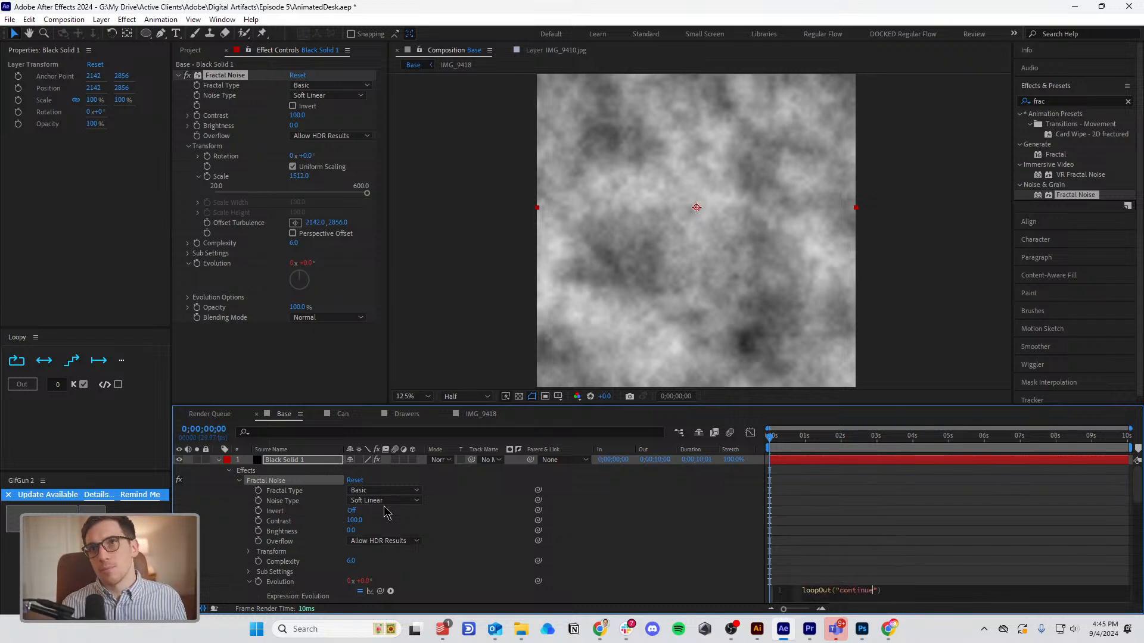
pyautogui.click(841, 509)
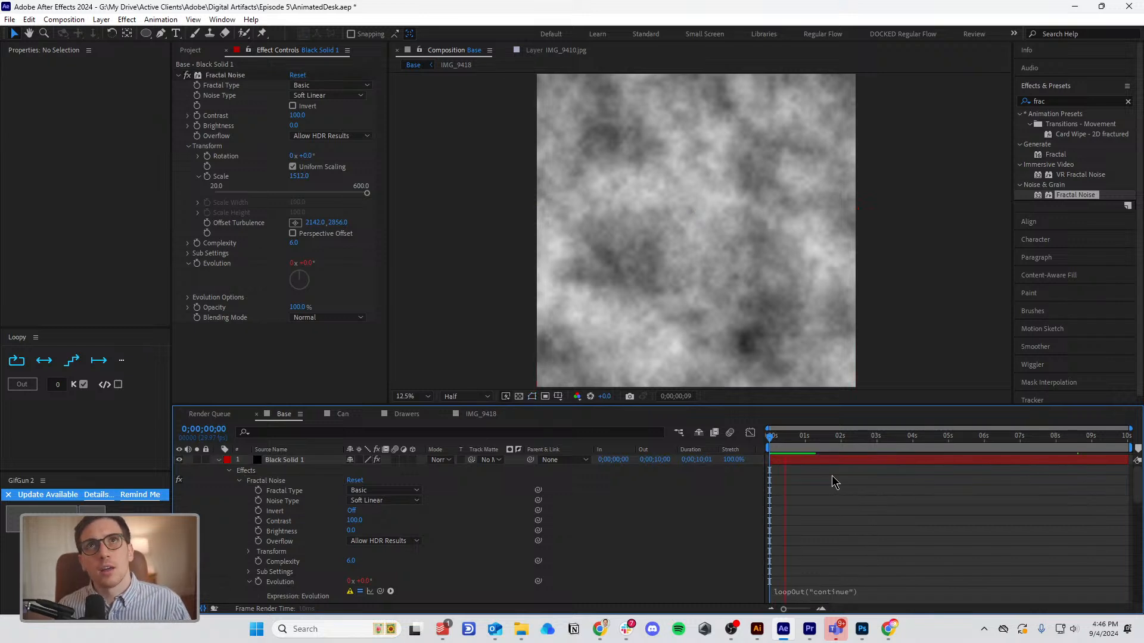
# Keyframe Evolution from 0 at the start to one full revolution at 1 second, and play back the noise.
pyautogui.click(205, 273)
pyautogui.moveTo(807, 444); pyautogui.dragTo(805, 443)
pyautogui.click(291, 264)
pyautogui.write('1')
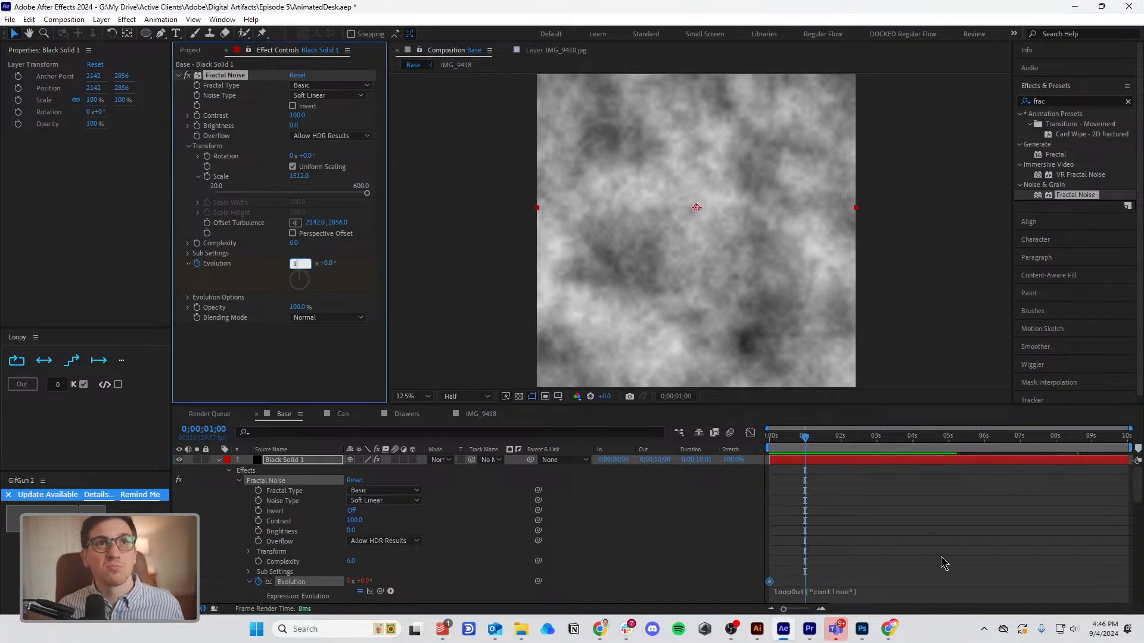
pyautogui.click(931, 554)
pyautogui.moveTo(785, 440); pyautogui.dragTo(577, 462)
pyautogui.press('space')
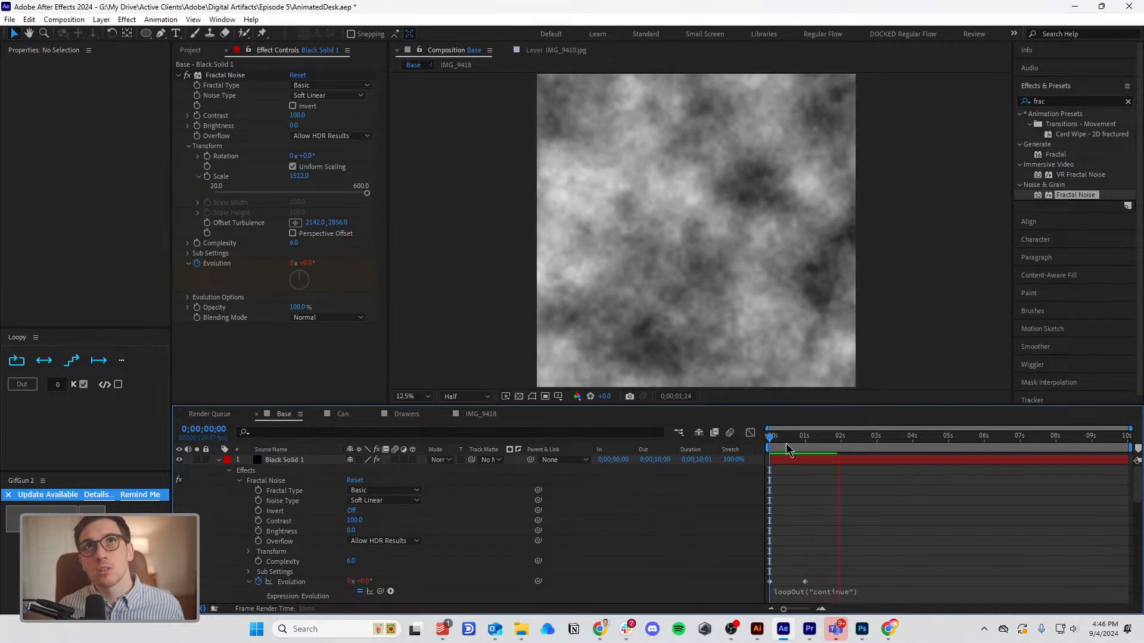
pyautogui.press('space')
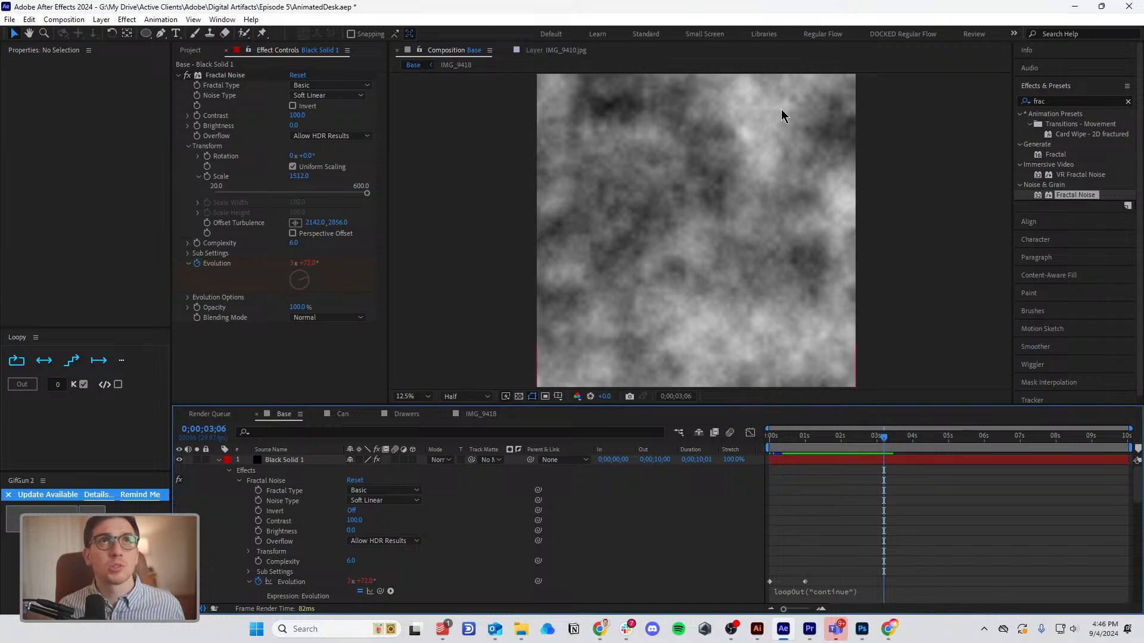
# Apply Fast Box Blur to the black solid with a blur radius of 72 and 7 iterations.
pyautogui.click(179, 76)
pyautogui.click(1056, 102)
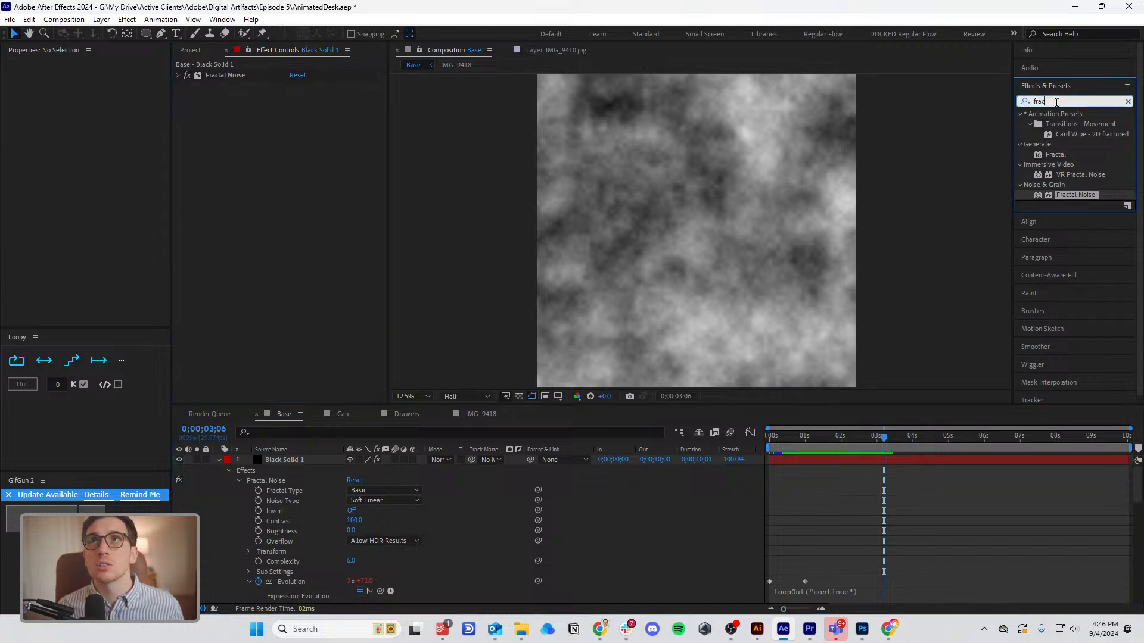
pyautogui.write('box bl')
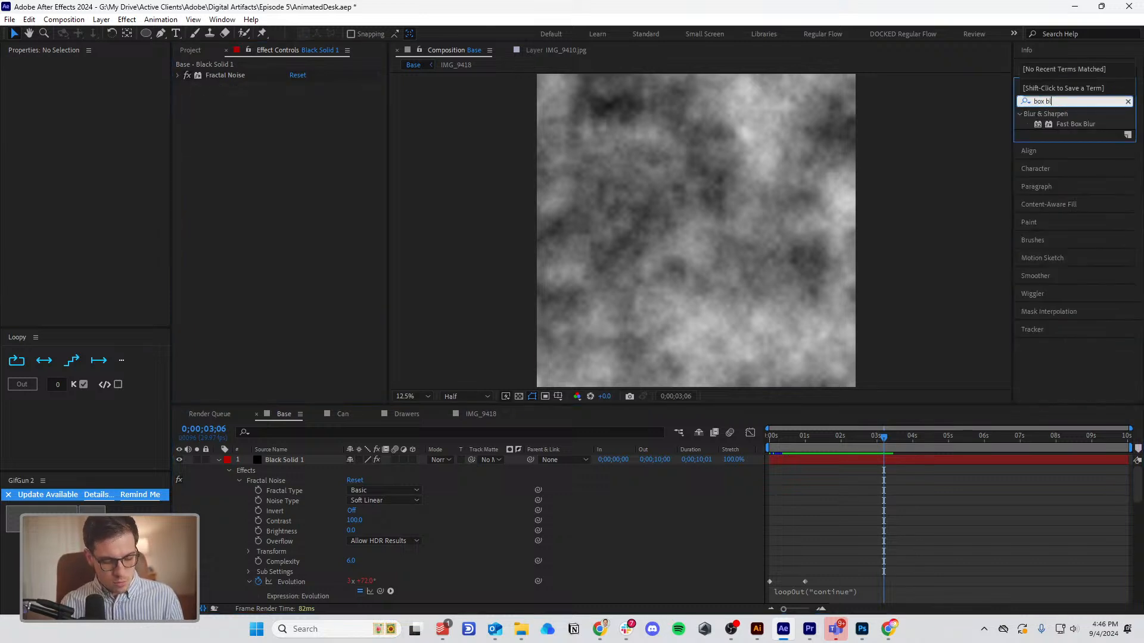
pyautogui.write('ur')
pyautogui.moveTo(1073, 125); pyautogui.dragTo(827, 462)
pyautogui.moveTo(292, 97); pyautogui.dragTo(361, 101)
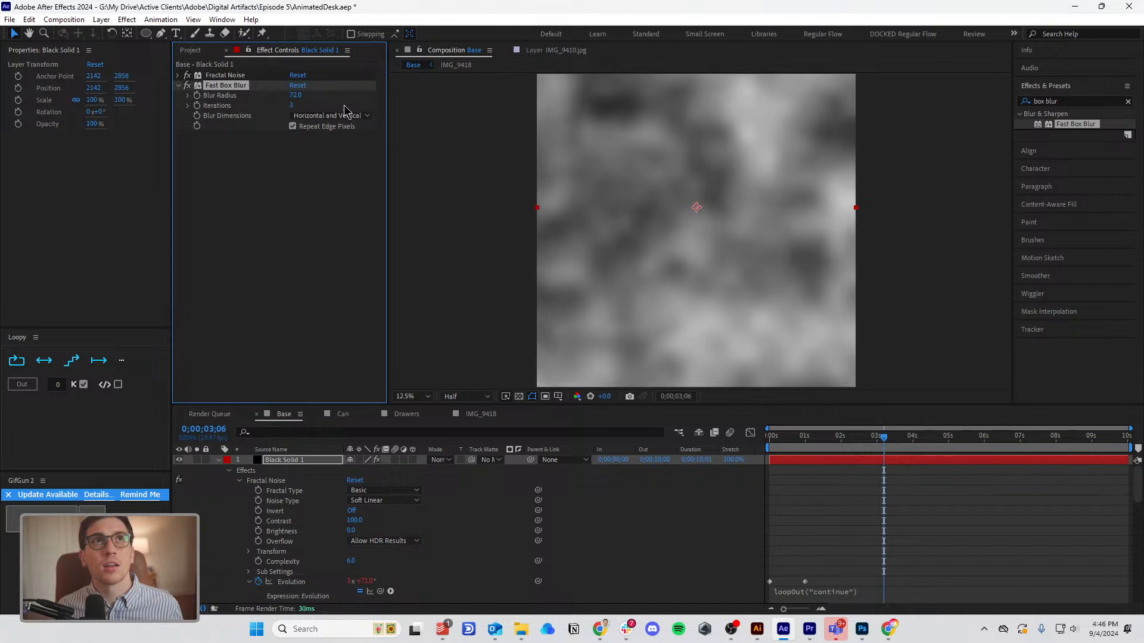
pyautogui.moveTo(312, 108)
pyautogui.mouseDown()
pyautogui.moveTo(334, 112)
pyautogui.moveTo(299, 123)
pyautogui.mouseUp()
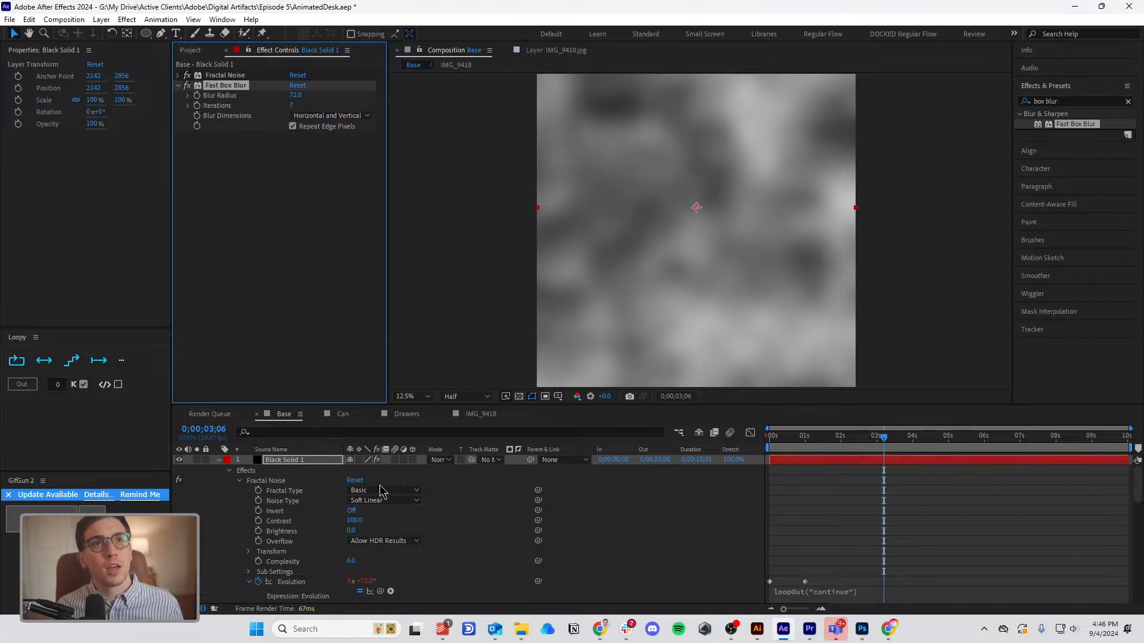
# Set the black solid's blending mode to Lighten.
pyautogui.click(443, 460)
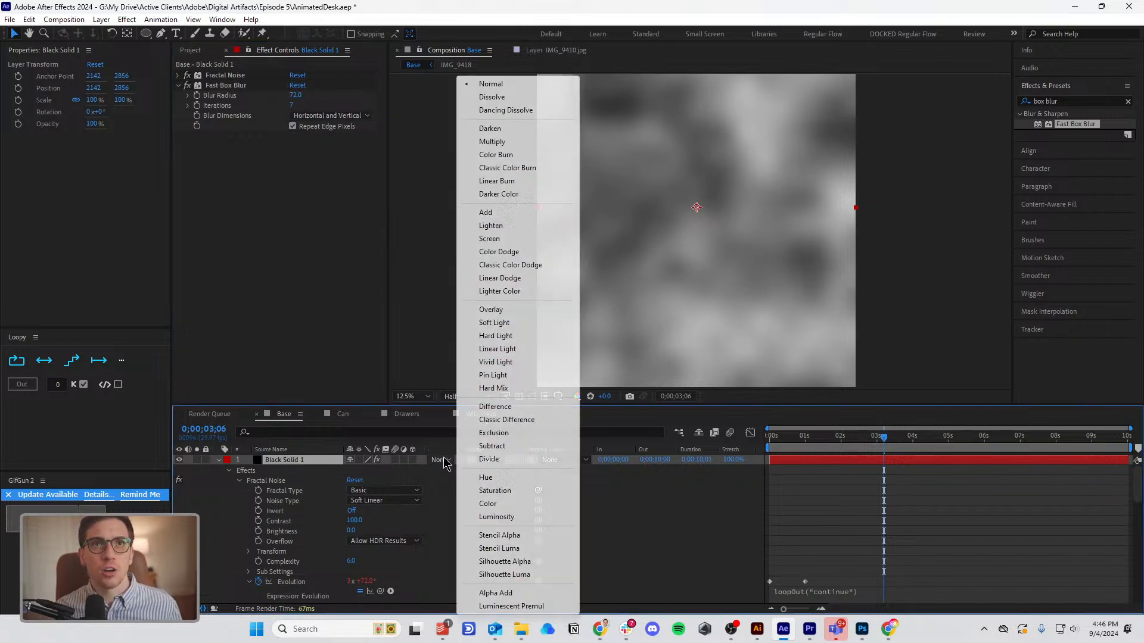
pyautogui.click(509, 226)
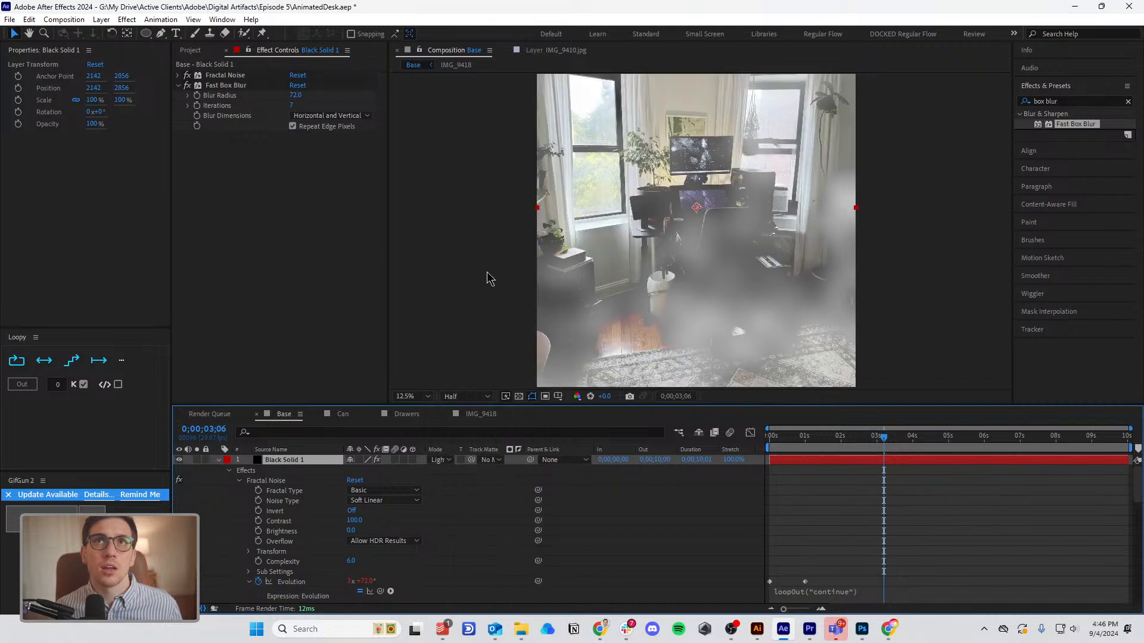
# Try the Soft Light blending mode on the black solid at 58% opacity and play it back from the start.
pyautogui.click(441, 460)
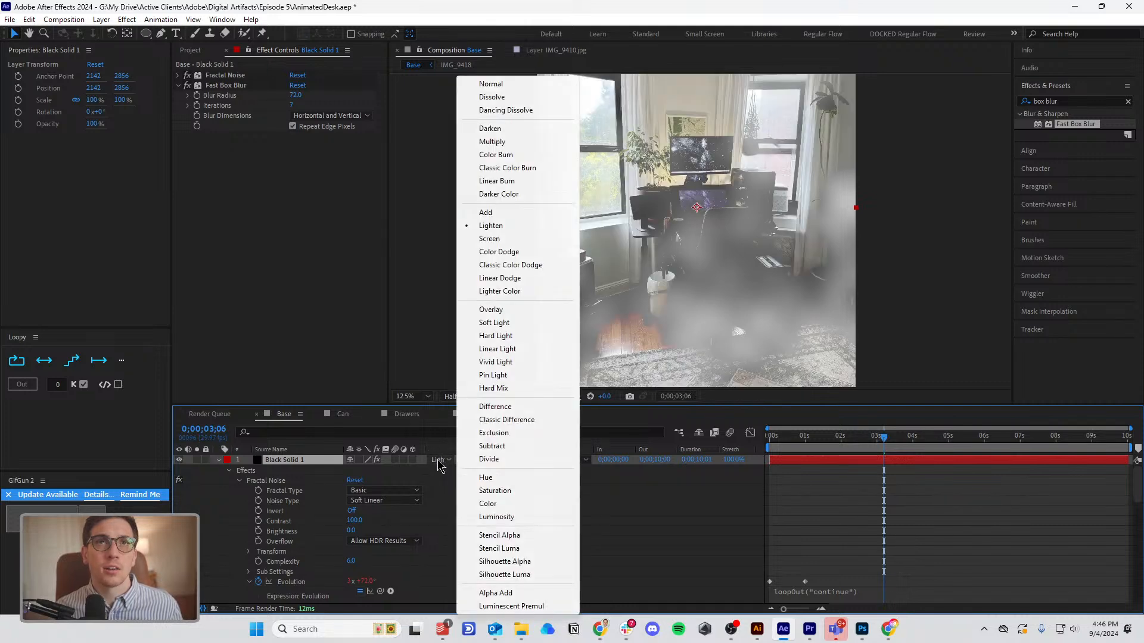
pyautogui.click(506, 323)
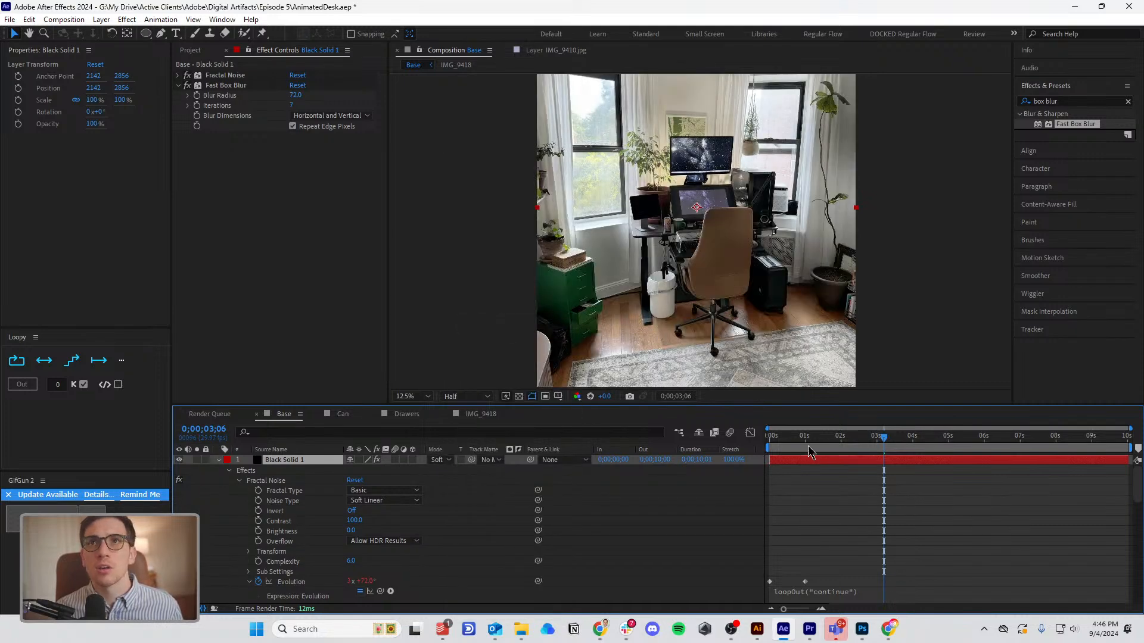
pyautogui.press('Home')
pyautogui.press('t')
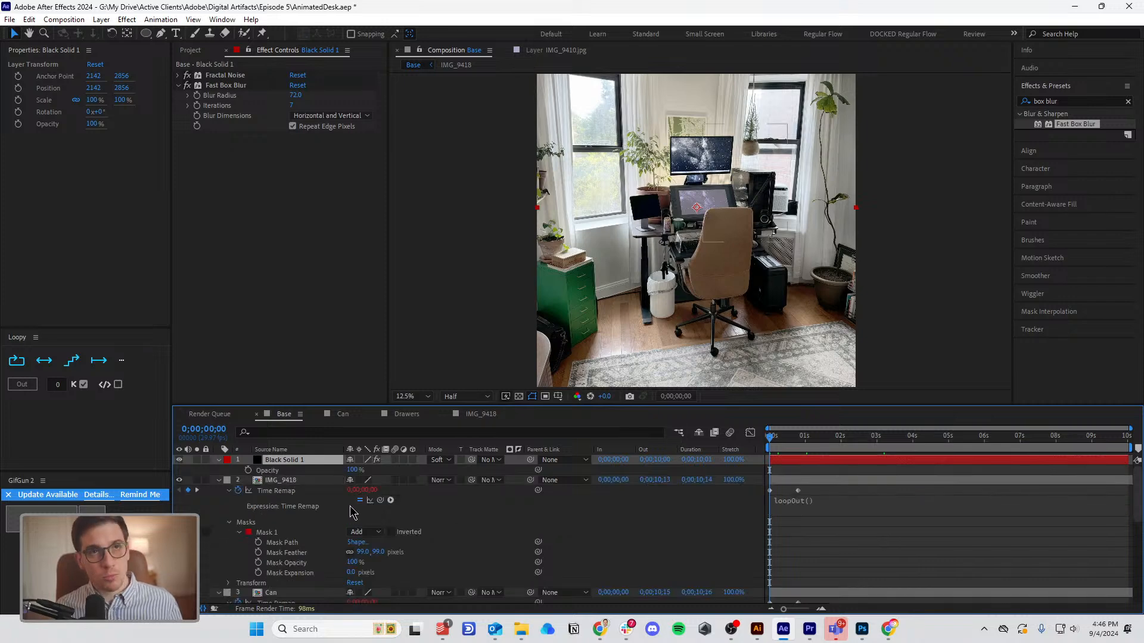
pyautogui.moveTo(351, 472); pyautogui.dragTo(291, 484)
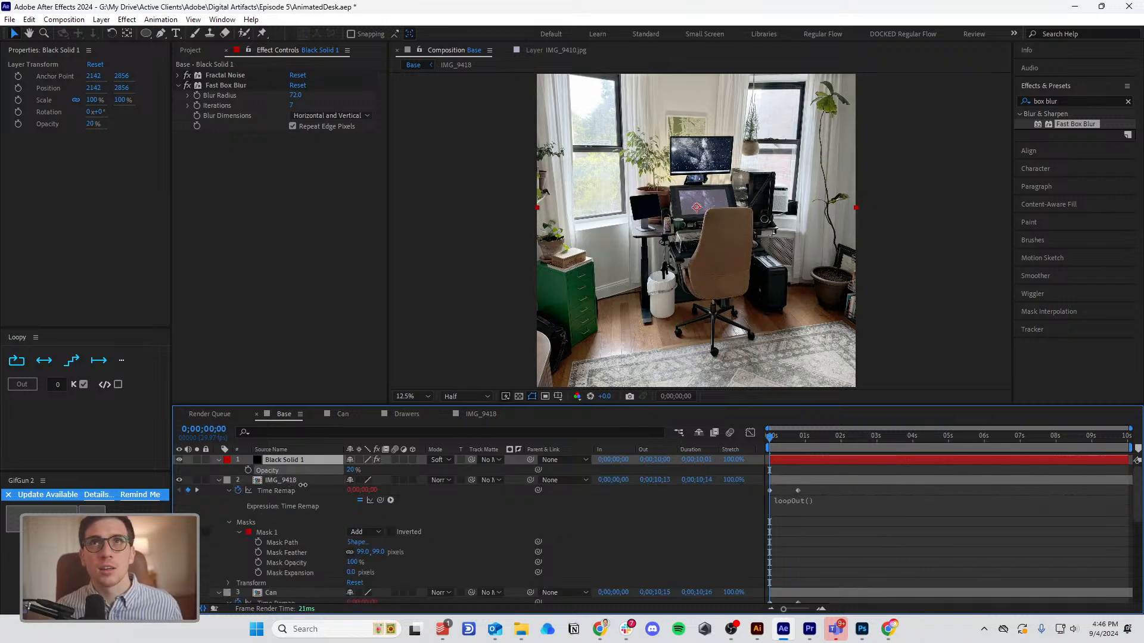
pyautogui.press('space')
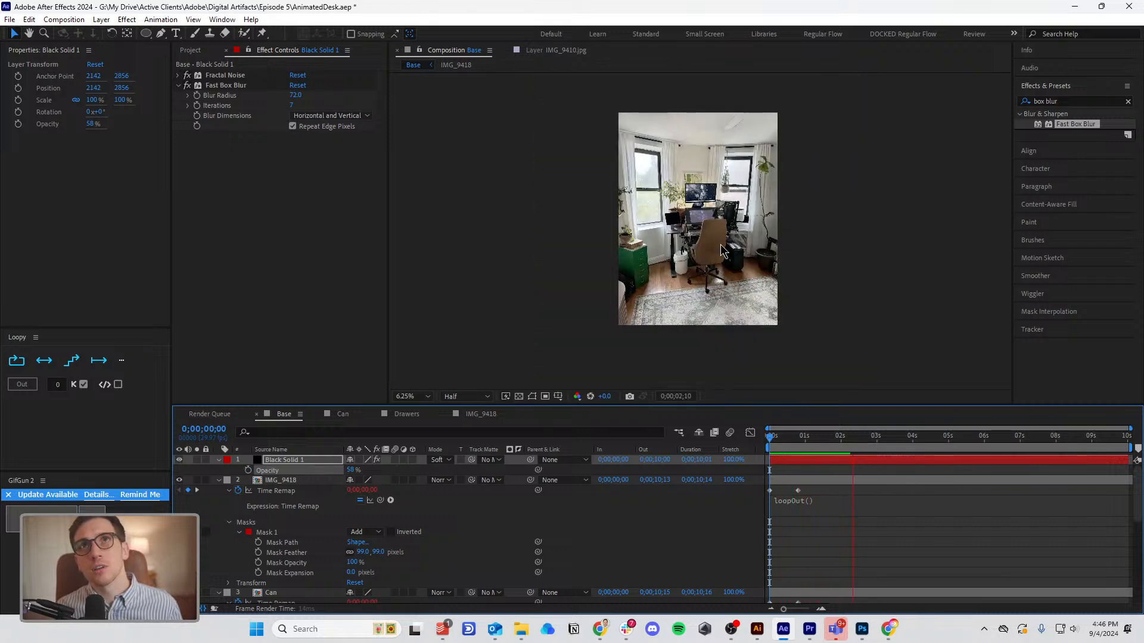
pyautogui.press('space')
# Raise the black solid's opacity to 87%, set its blending mode to Overlay, and preview the result.
pyautogui.moveTo(352, 471); pyautogui.dragTo(361, 471)
pyautogui.click(440, 460)
pyautogui.click(525, 310)
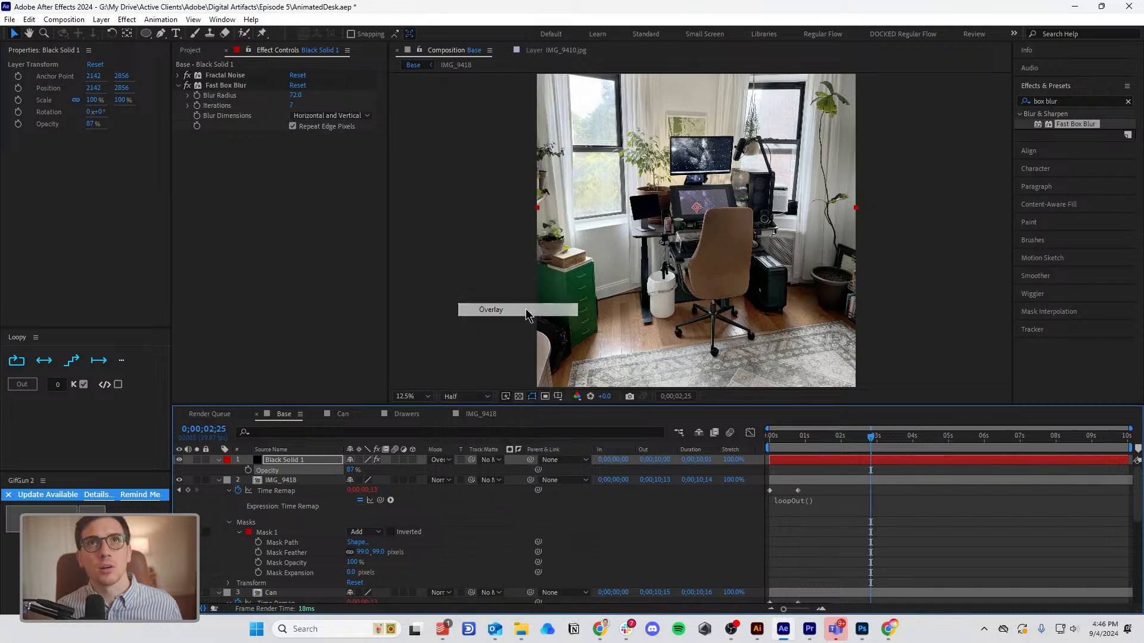
pyautogui.press('space')
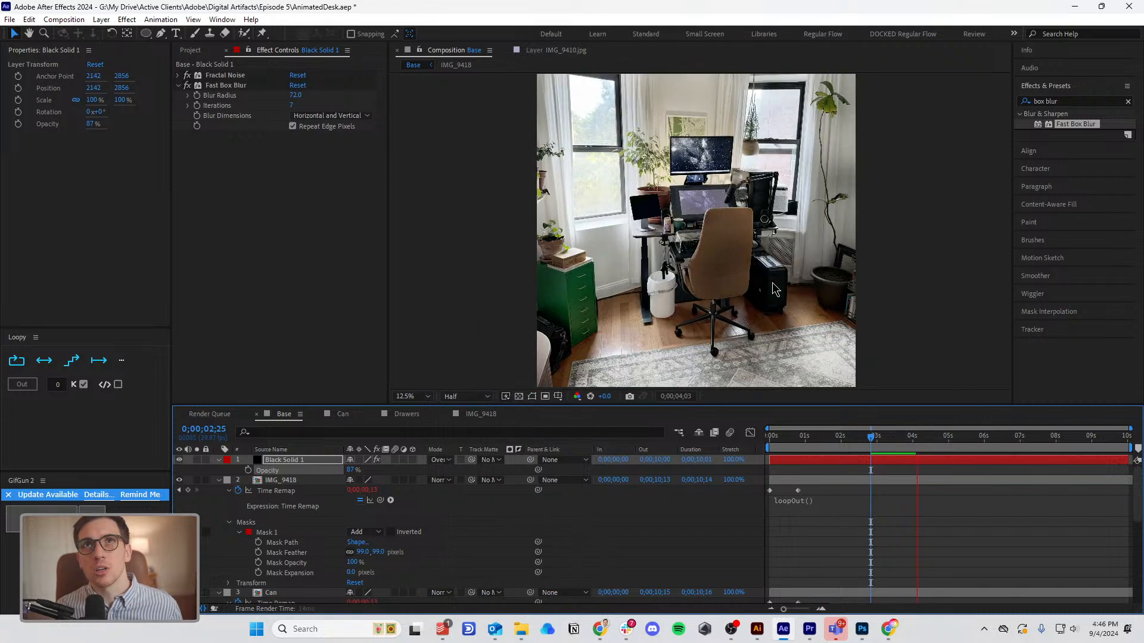
pyautogui.press('space')
# Lower the black solid's opacity to 50% and play the composition back from the start.
pyautogui.moveTo(350, 471); pyautogui.dragTo(337, 481)
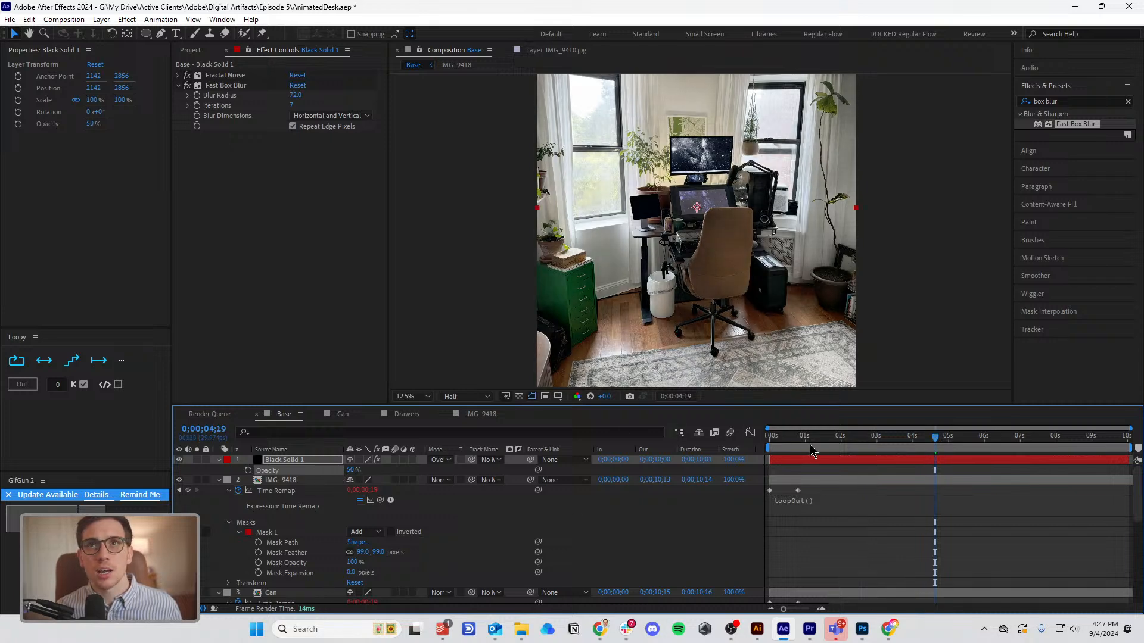
pyautogui.press('Home')
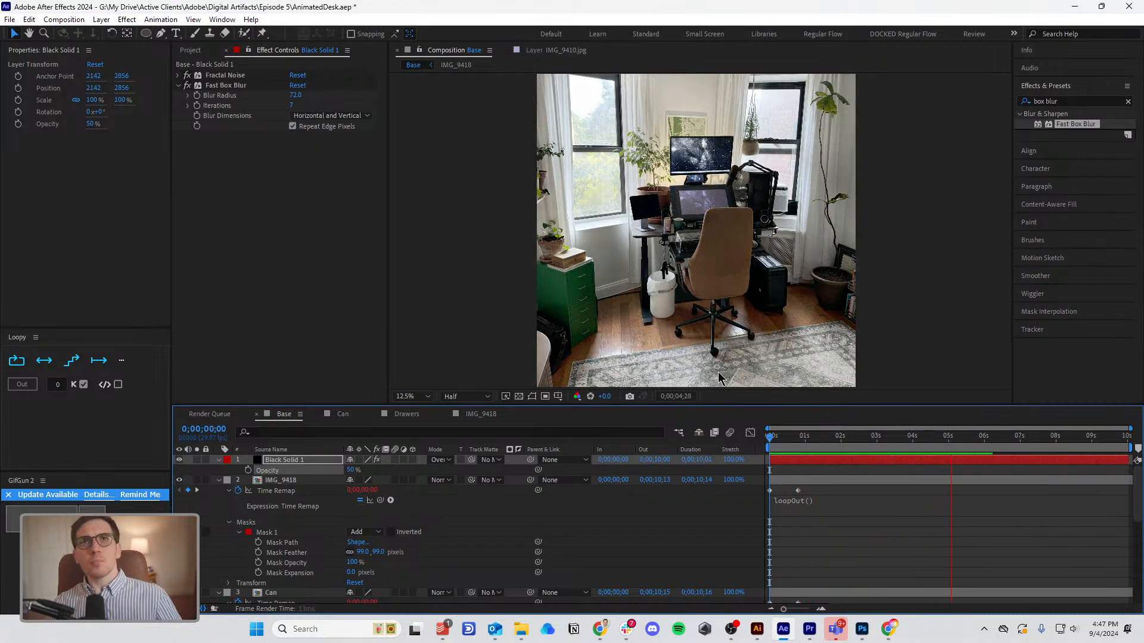
pyautogui.press('space')
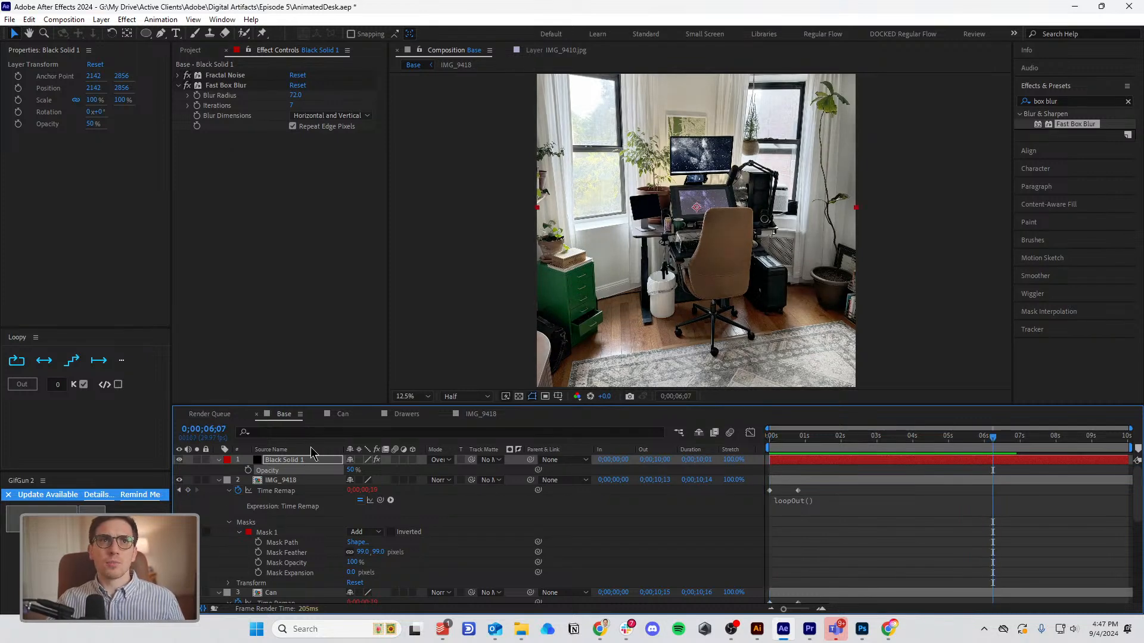
# Create a new adjustment layer above the black solid in Base and apply the Add Grain effect to it.
pyautogui.click(102, 21)
pyautogui.moveTo(179, 33)
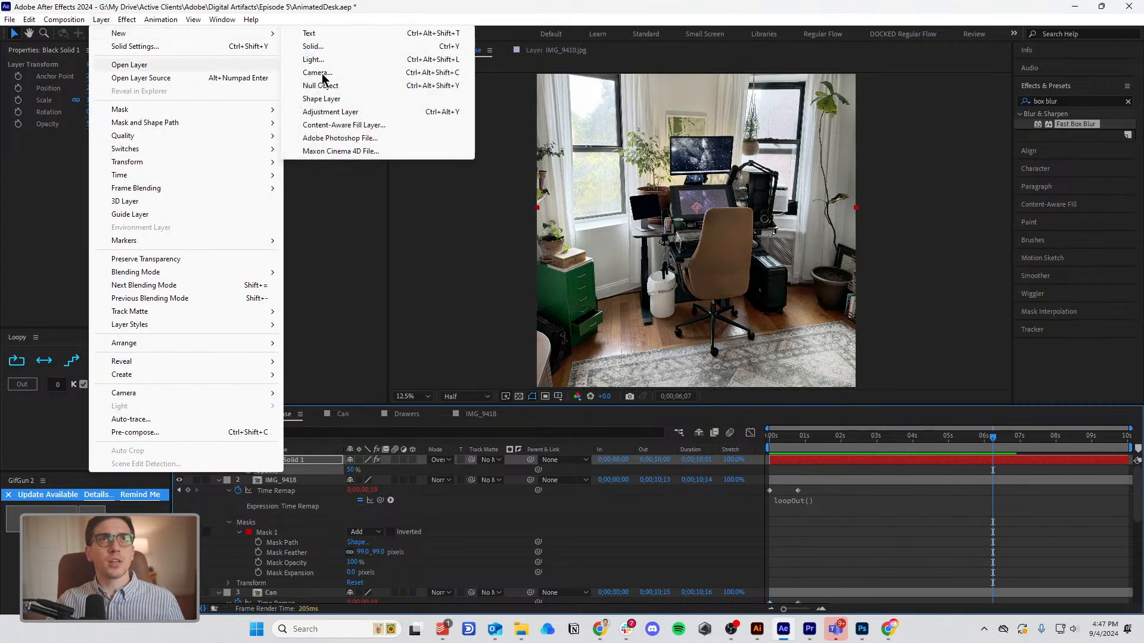
pyautogui.click(343, 115)
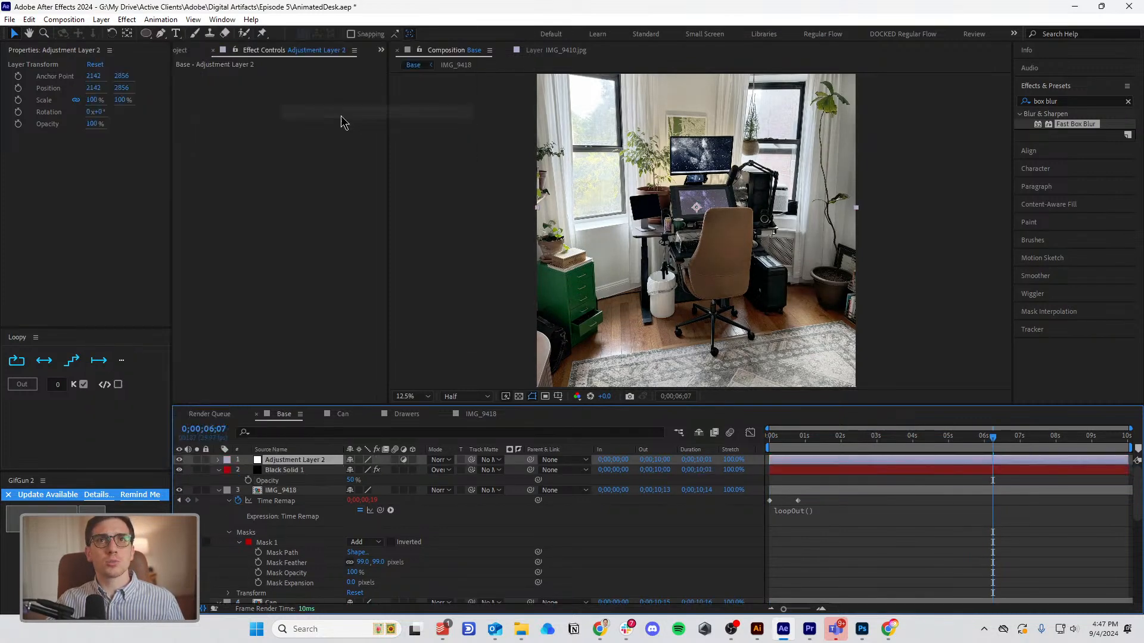
pyautogui.doubleClick(1043, 101)
pyautogui.write('grain')
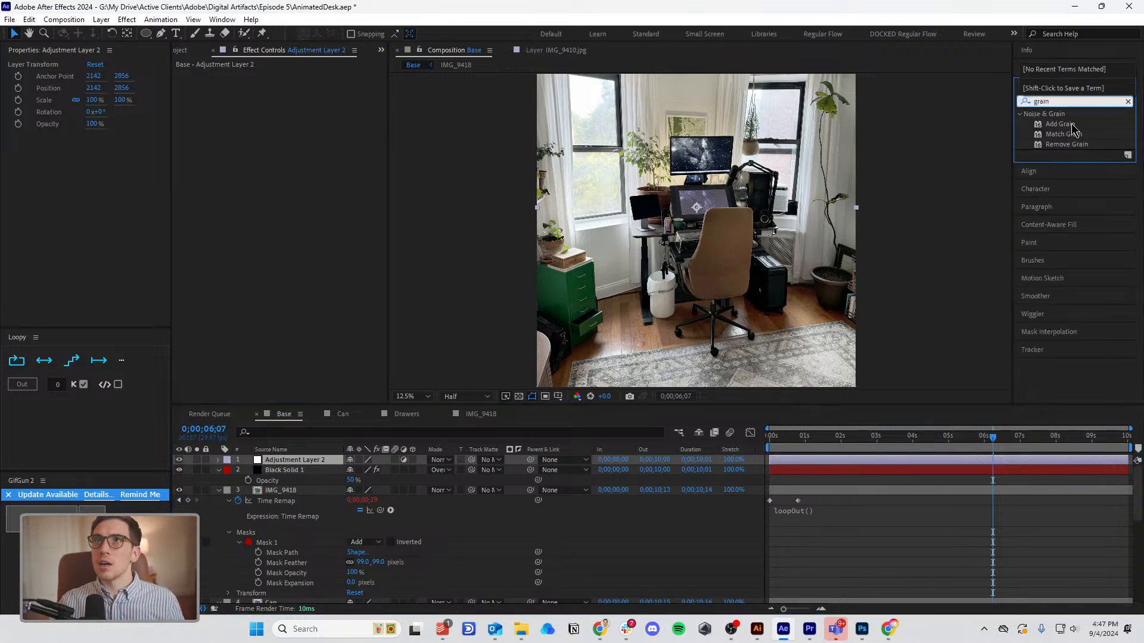
pyautogui.moveTo(1072, 128); pyautogui.dragTo(307, 462)
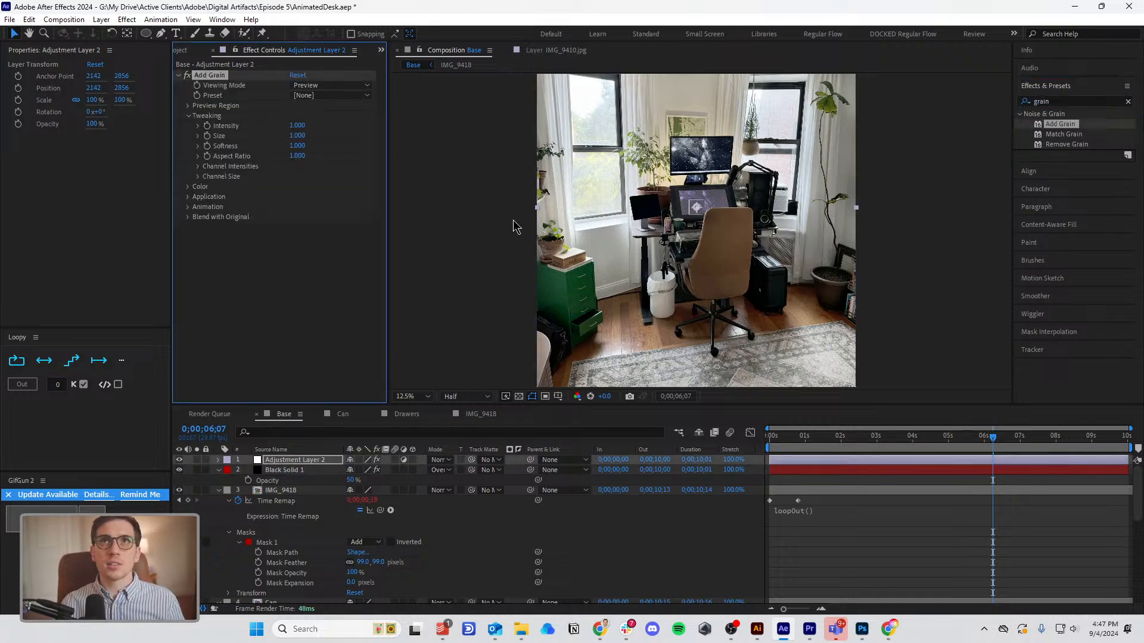
# Set the Add Grain intensity to 2.3, keeping the Film blending mode.
pyautogui.scroll(3, 724, 191)
pyautogui.moveTo(701, 156); pyautogui.dragTo(689, 274)
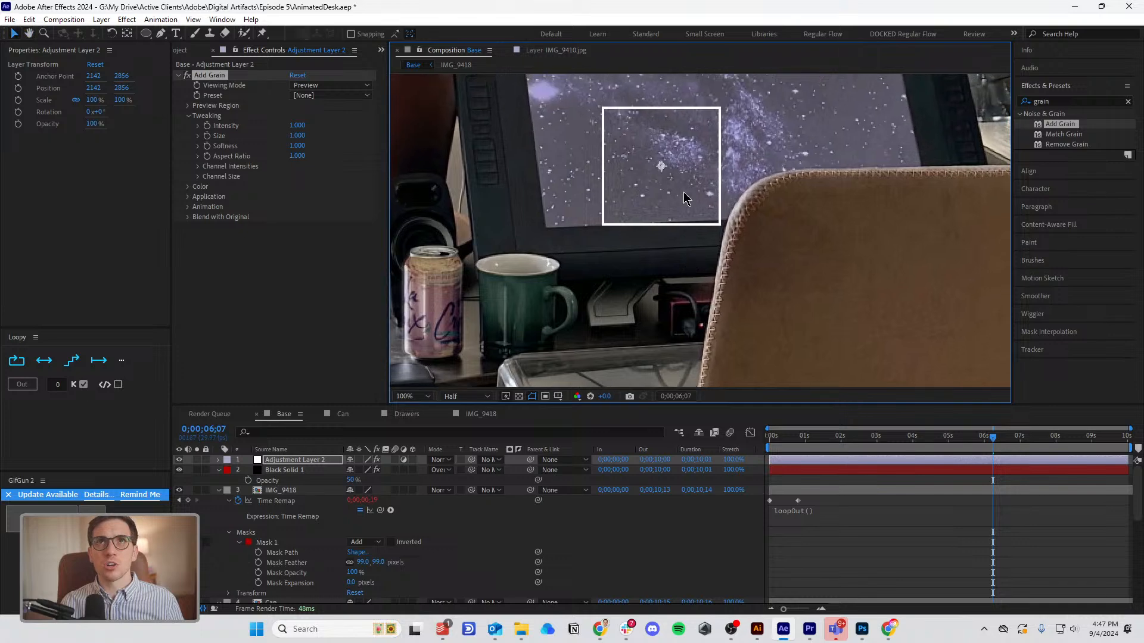
pyautogui.click(192, 187)
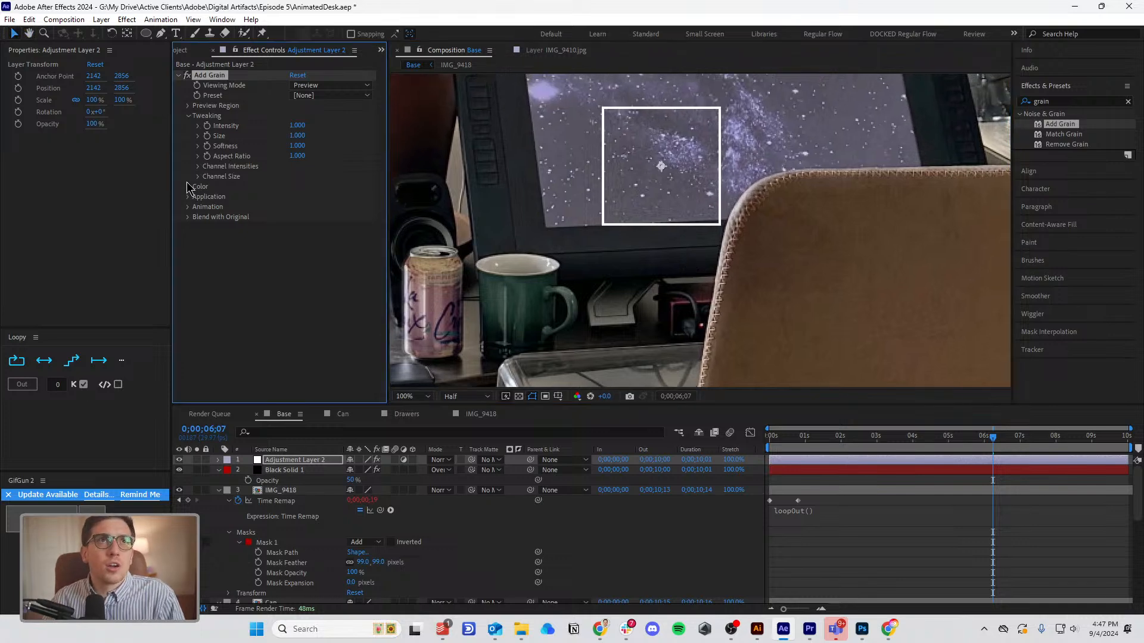
pyautogui.click(188, 237)
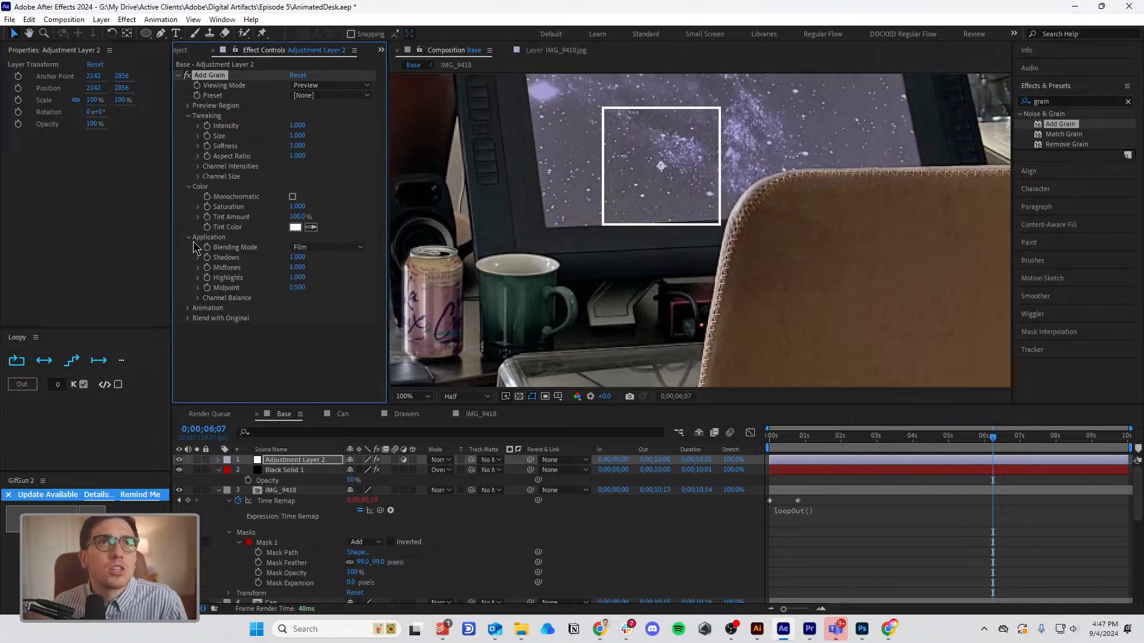
pyautogui.click(327, 247)
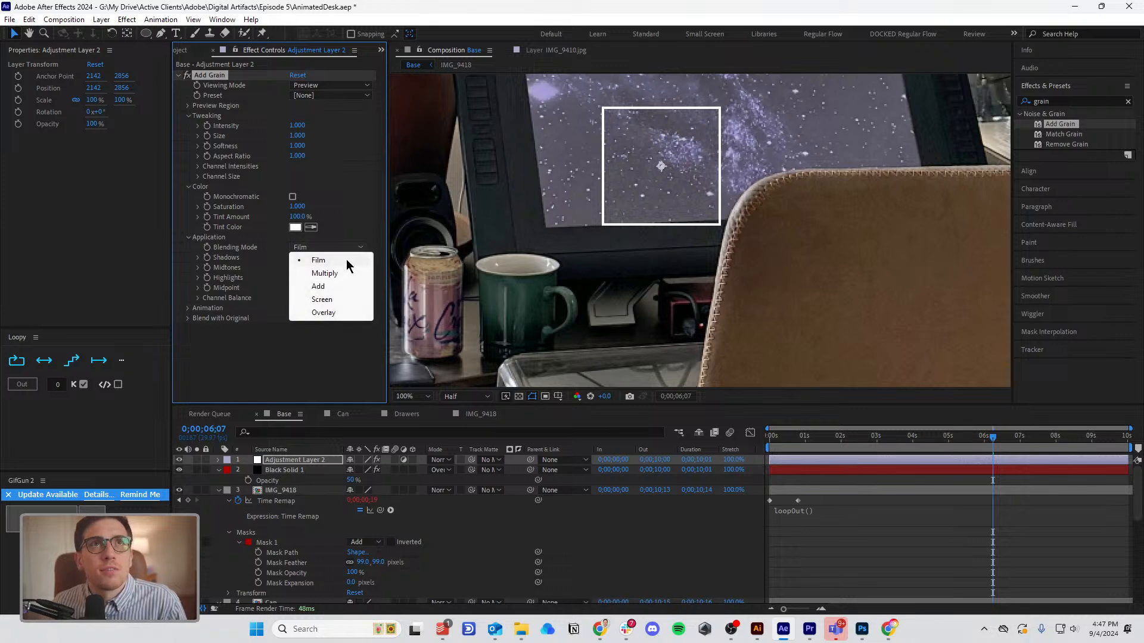
pyautogui.click(364, 221)
pyautogui.moveTo(296, 125); pyautogui.dragTo(322, 125)
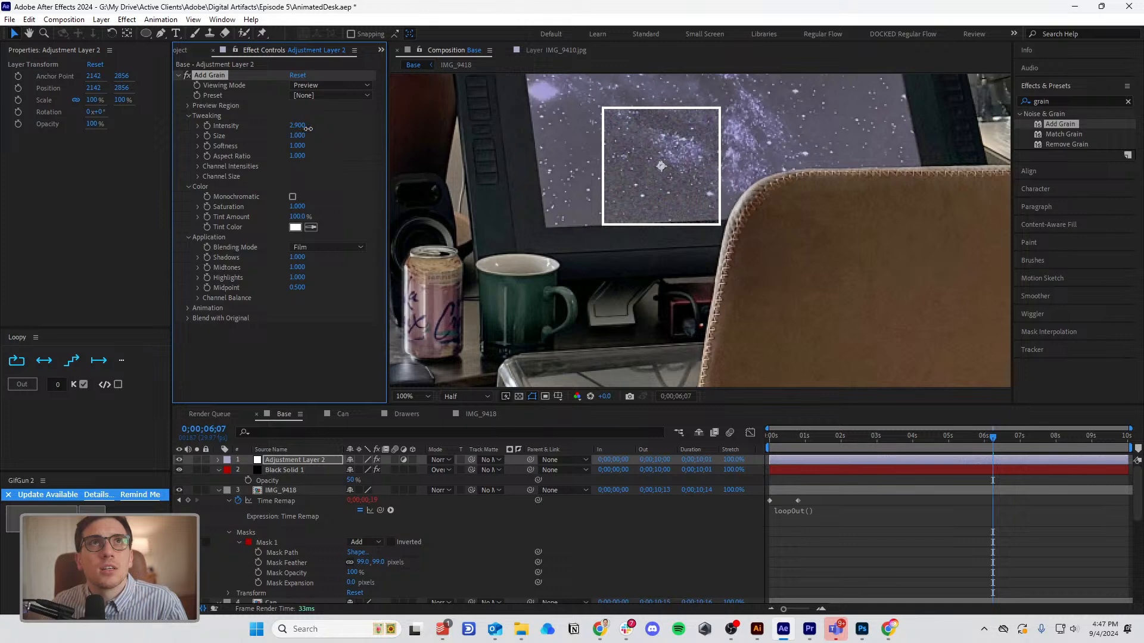
# Compare several Kodak and Eastman film presets in Add Grain and settle on Kodak Vision 500T (5279).
pyautogui.click(321, 95)
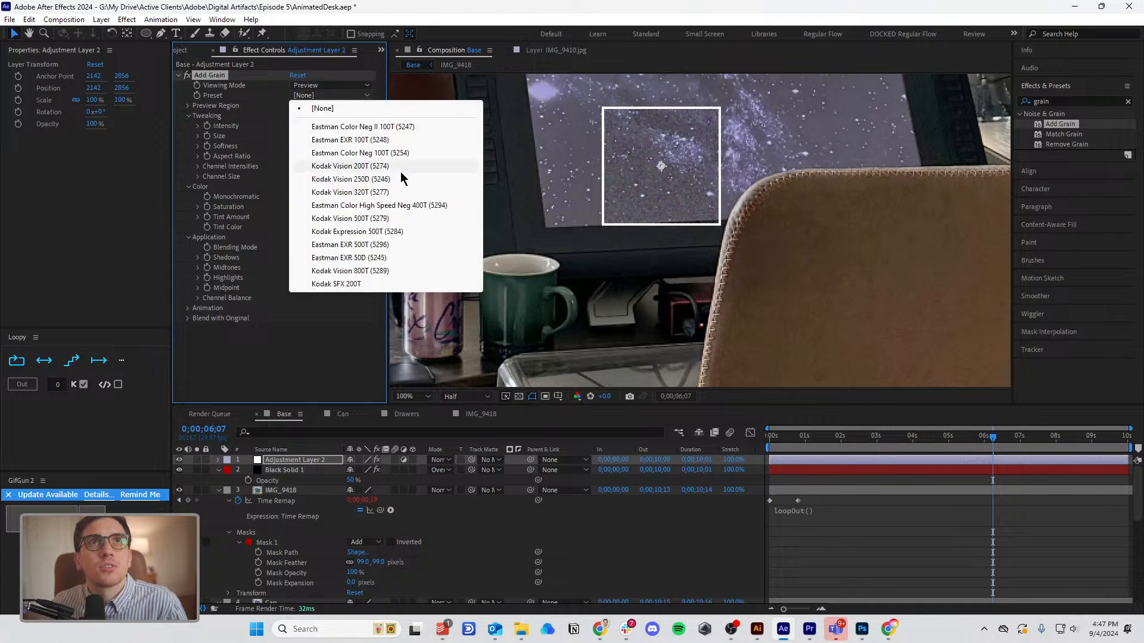
pyautogui.click(376, 169)
pyautogui.click(344, 96)
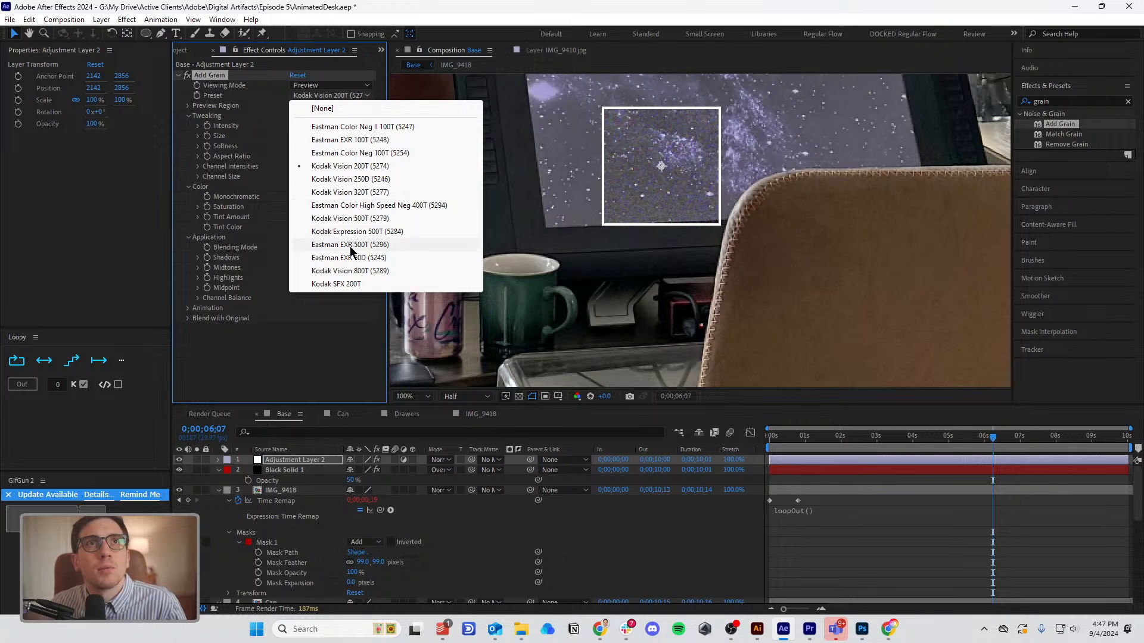
pyautogui.click(350, 128)
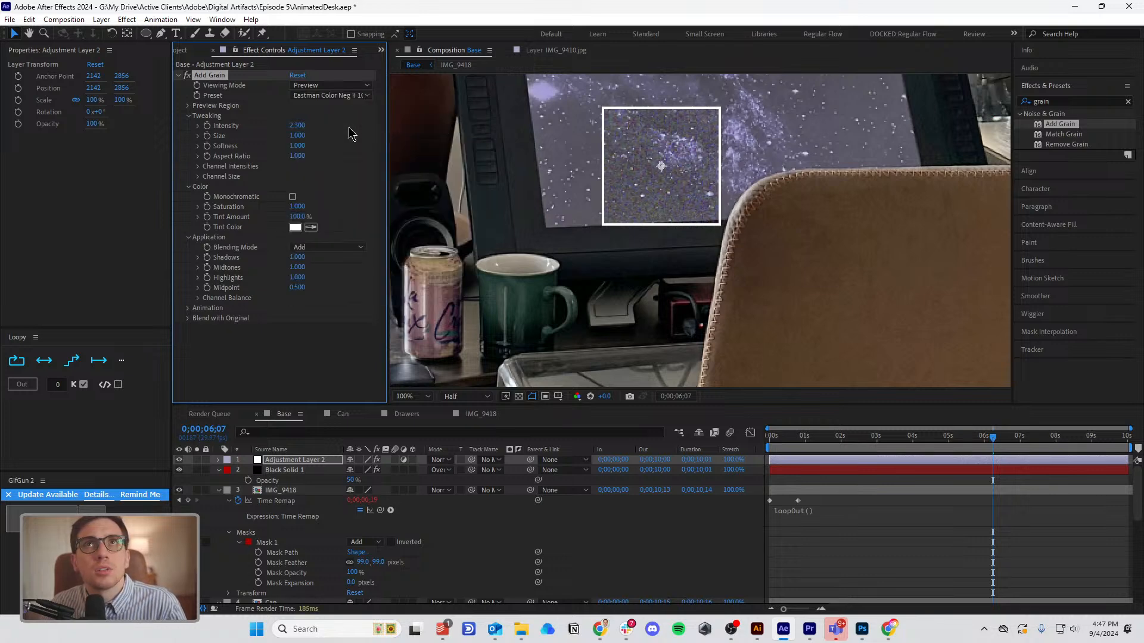
pyautogui.click(348, 96)
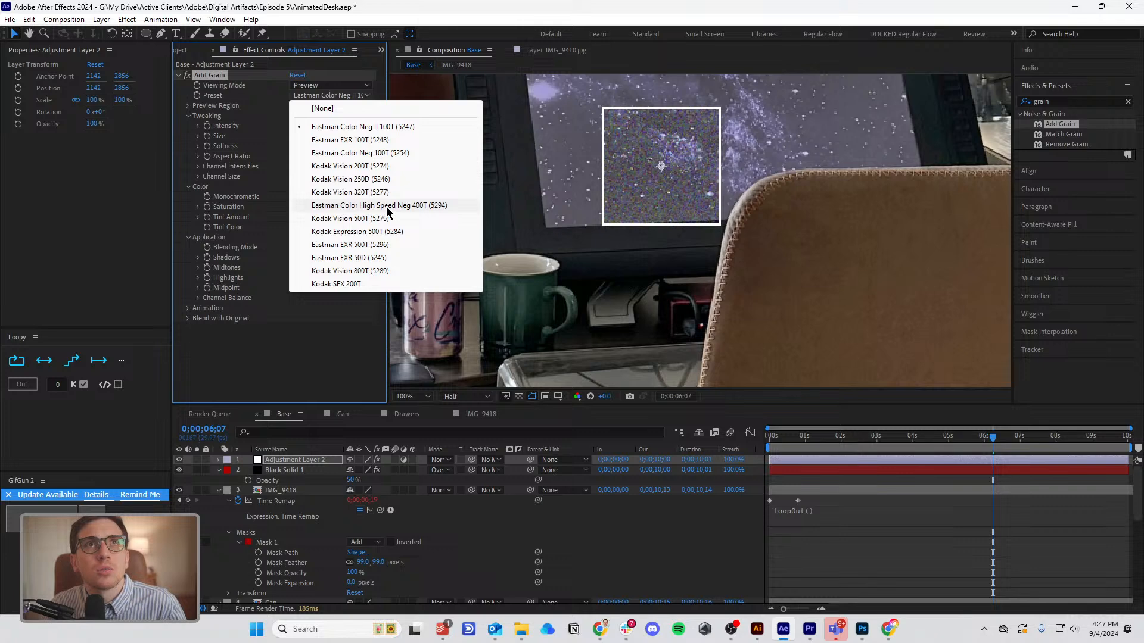
pyautogui.click(386, 207)
pyautogui.click(333, 96)
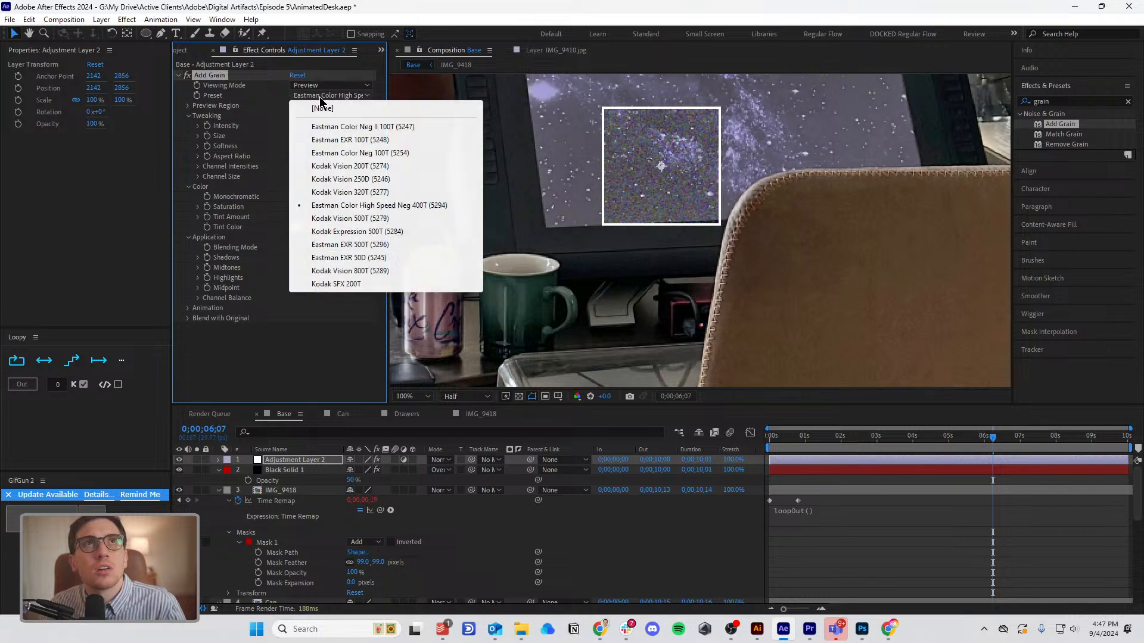
pyautogui.click(348, 246)
pyautogui.click(350, 96)
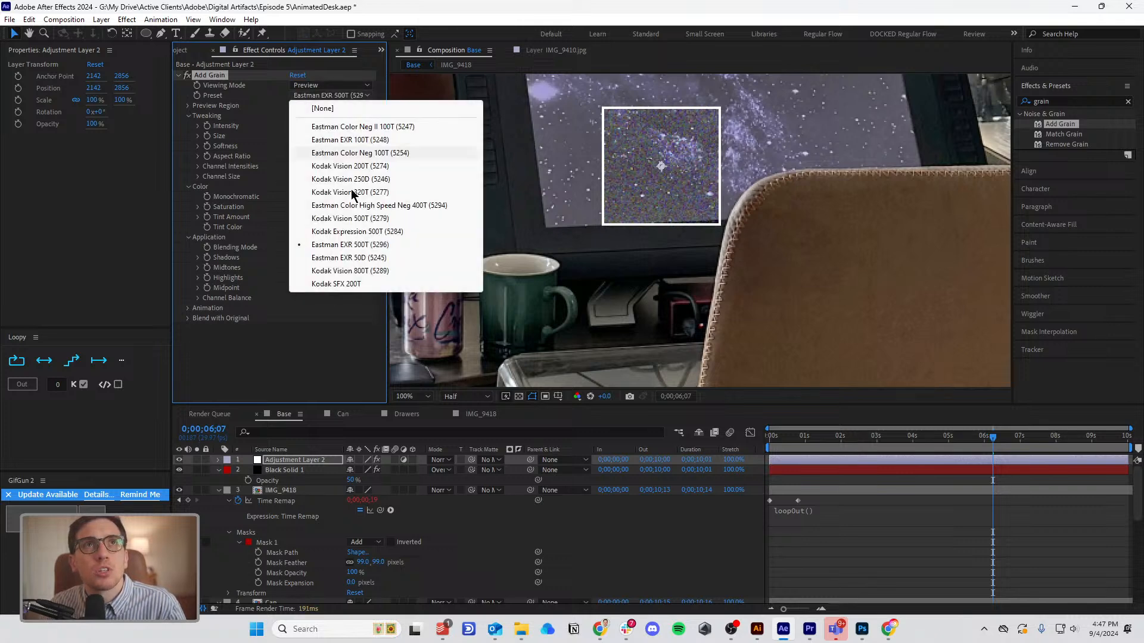
pyautogui.click(339, 231)
pyautogui.click(337, 95)
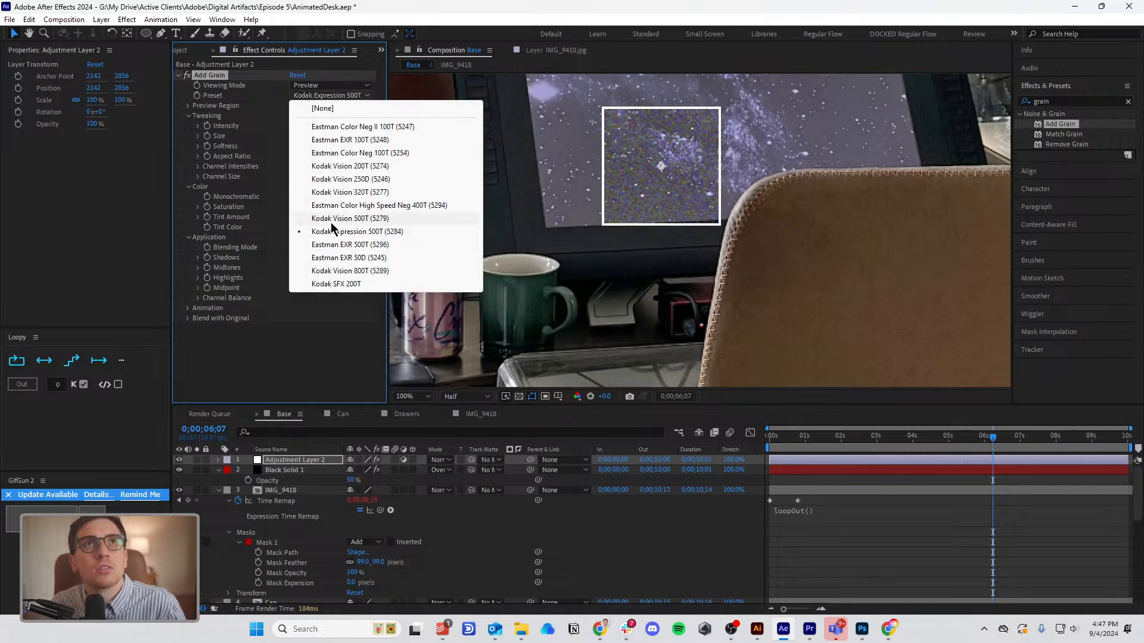
pyautogui.click(331, 221)
# Switch the Add Grain viewing mode to Final Output so the grain covers the whole frame.
pyautogui.click(331, 85)
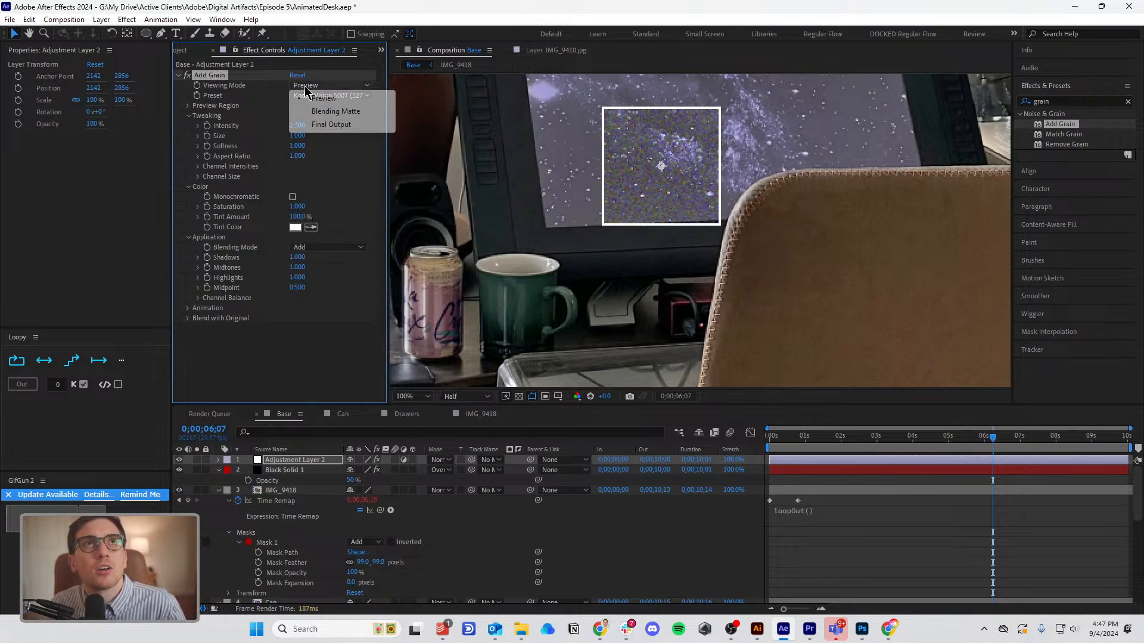
pyautogui.click(332, 122)
pyautogui.scroll(-4, 600, 226)
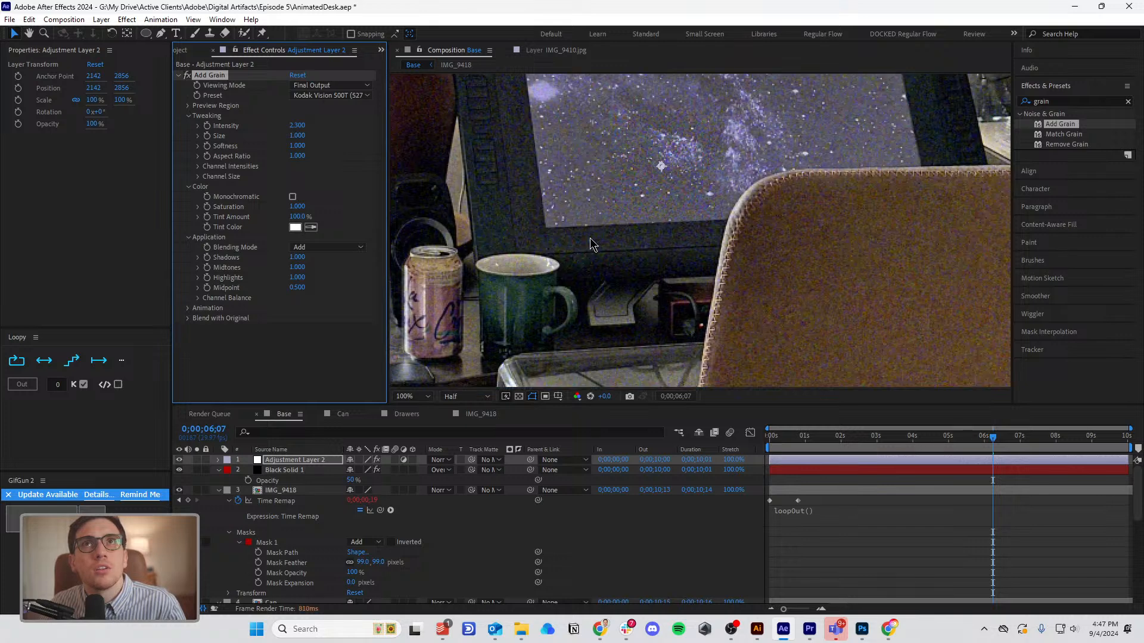
# Shorten the work area to roughly the first two seconds and play back the grain over the full desk photo.
pyautogui.click(799, 444)
pyautogui.press('Home')
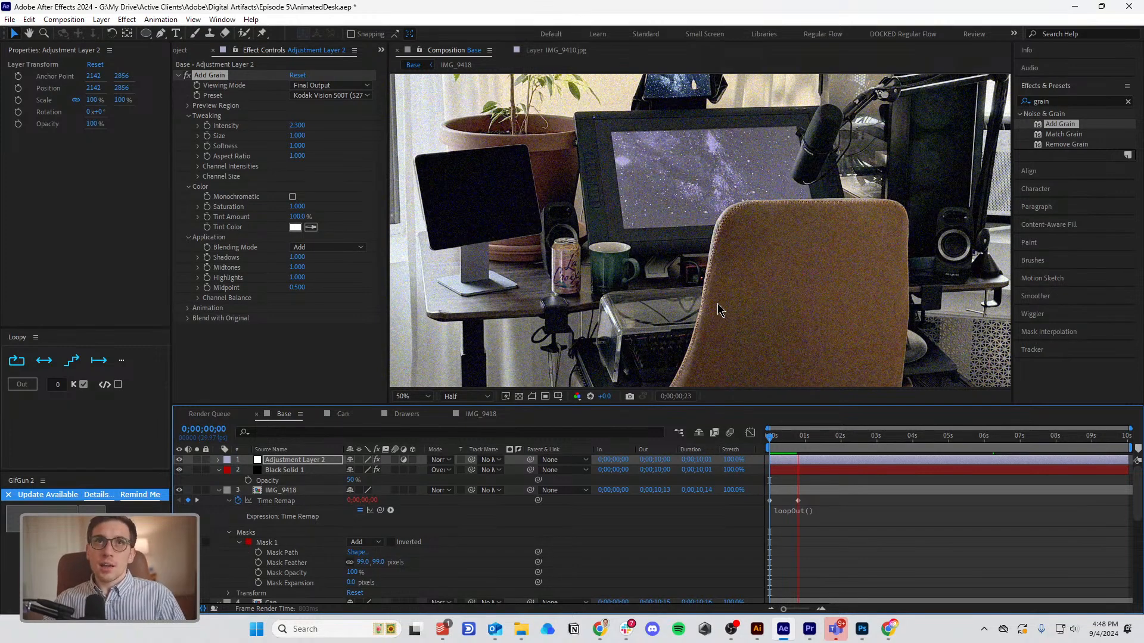
pyautogui.press('space')
pyautogui.moveTo(1123, 453); pyautogui.dragTo(850, 448)
pyautogui.press('space')
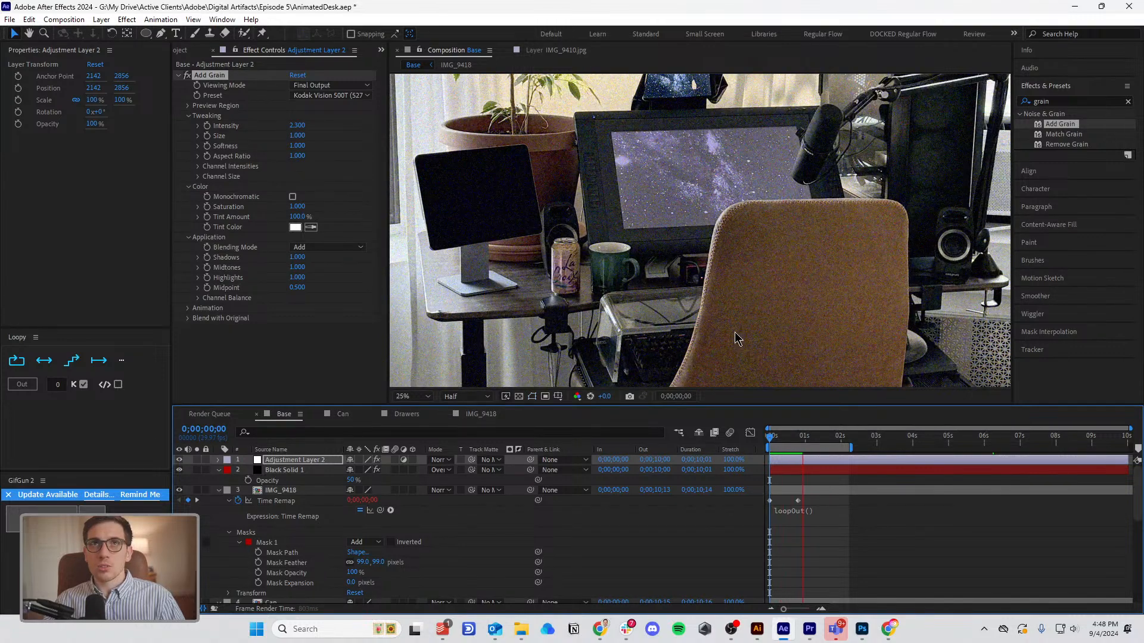
pyautogui.scroll(-4, 737, 338)
pyautogui.scroll(2, 737, 338)
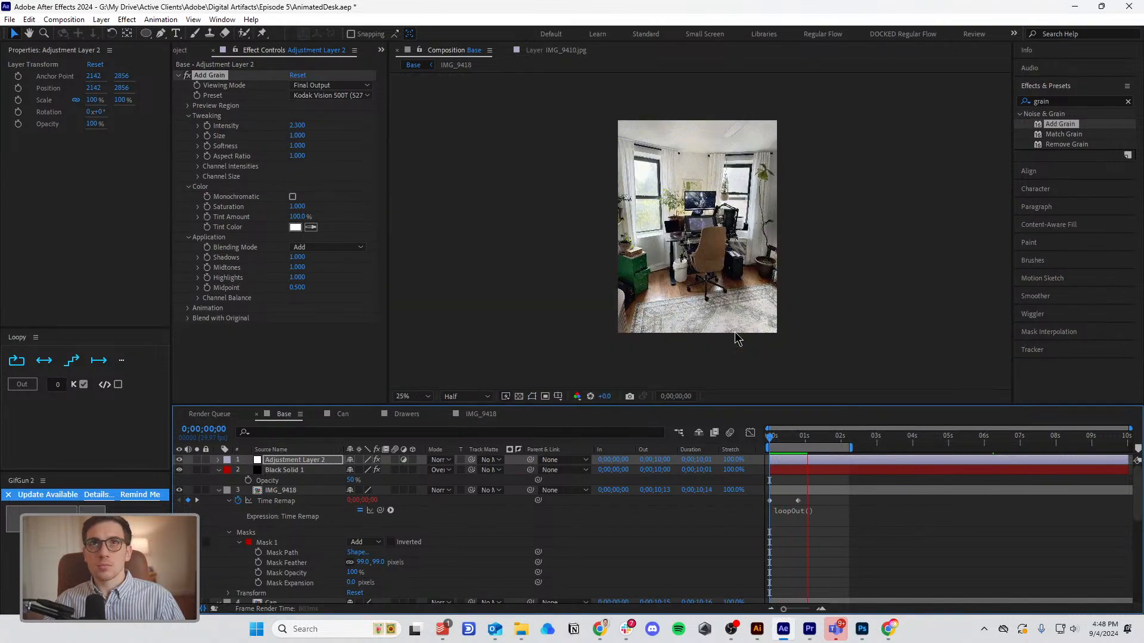
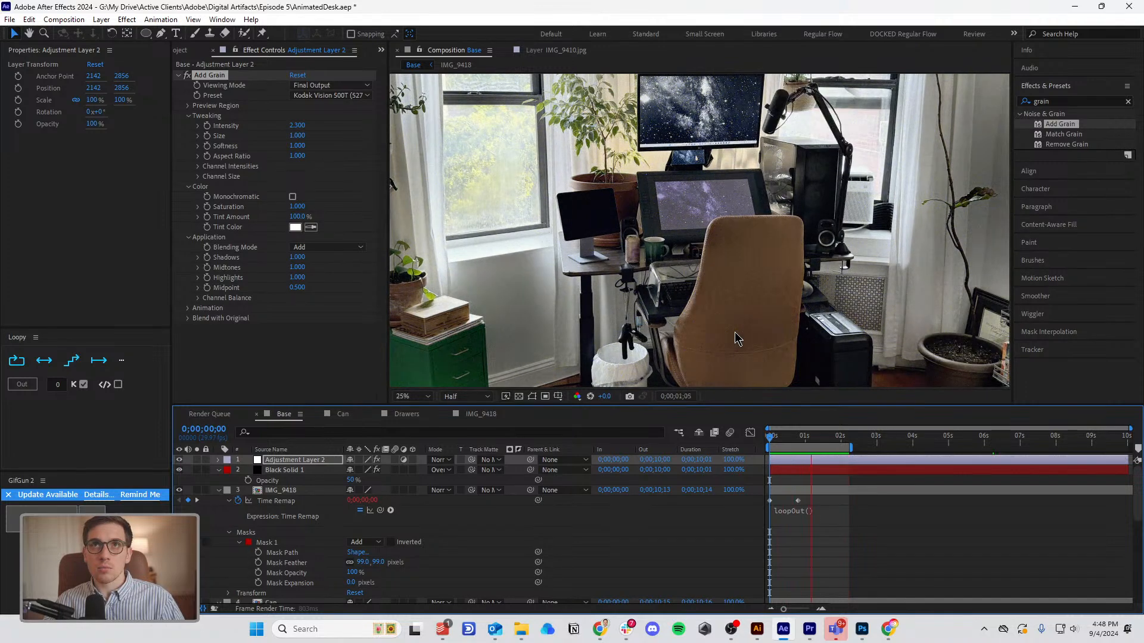
pyautogui.press(',')
pyautogui.press(',')
pyautogui.press('.')
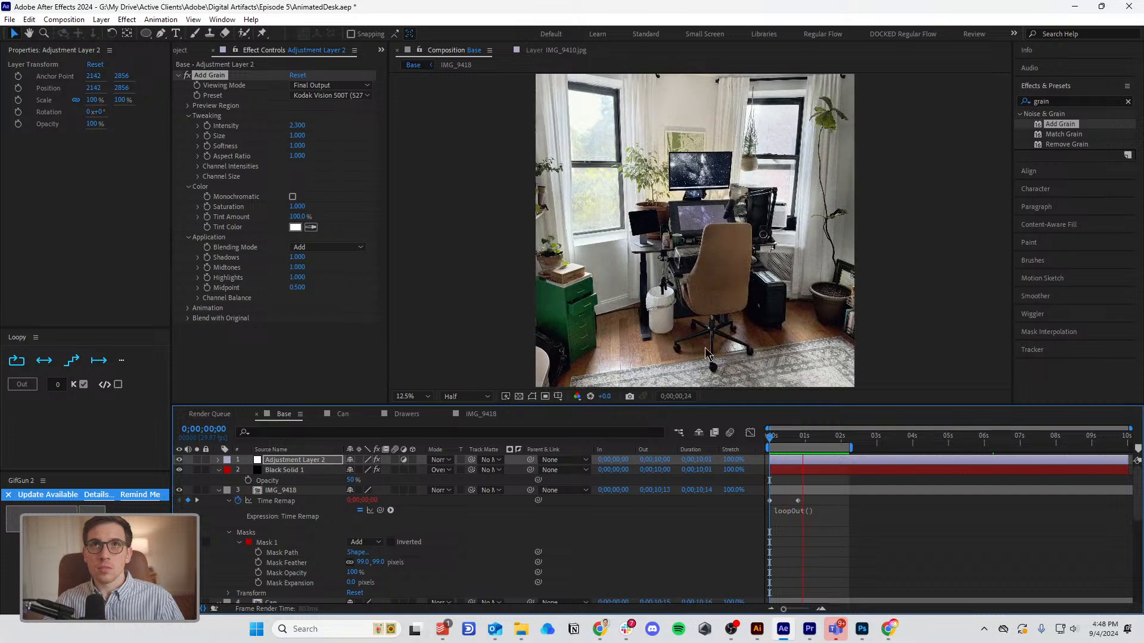
# Reduce the black solid's opacity to 23% and return to the start of the composition.
pyautogui.click(286, 470)
pyautogui.moveTo(351, 480); pyautogui.dragTo(338, 489)
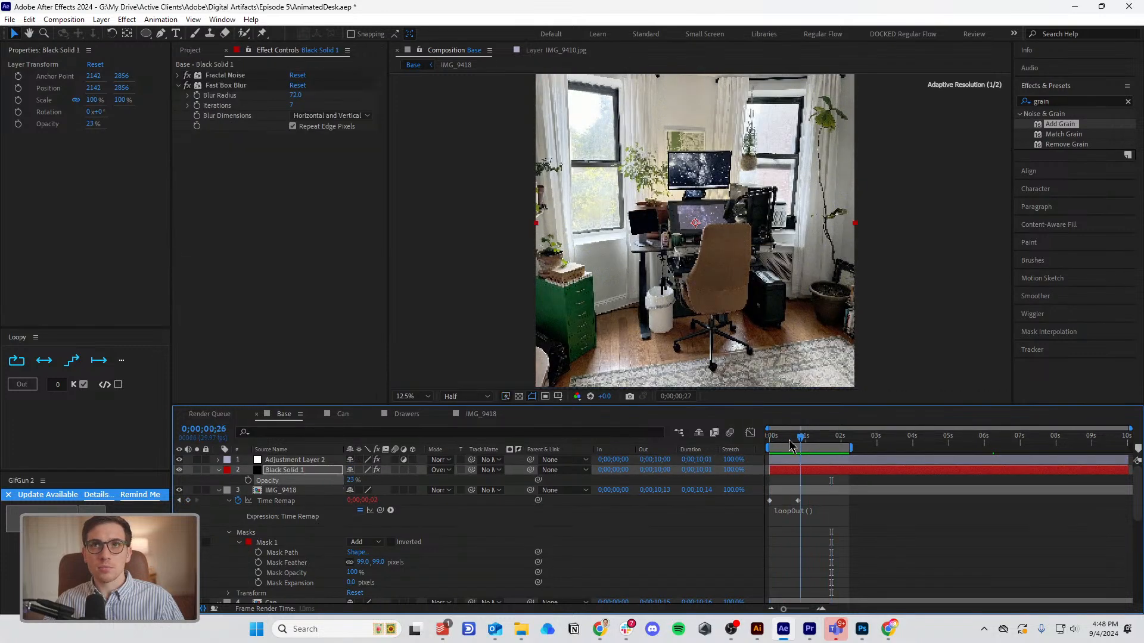
pyautogui.press('Home')
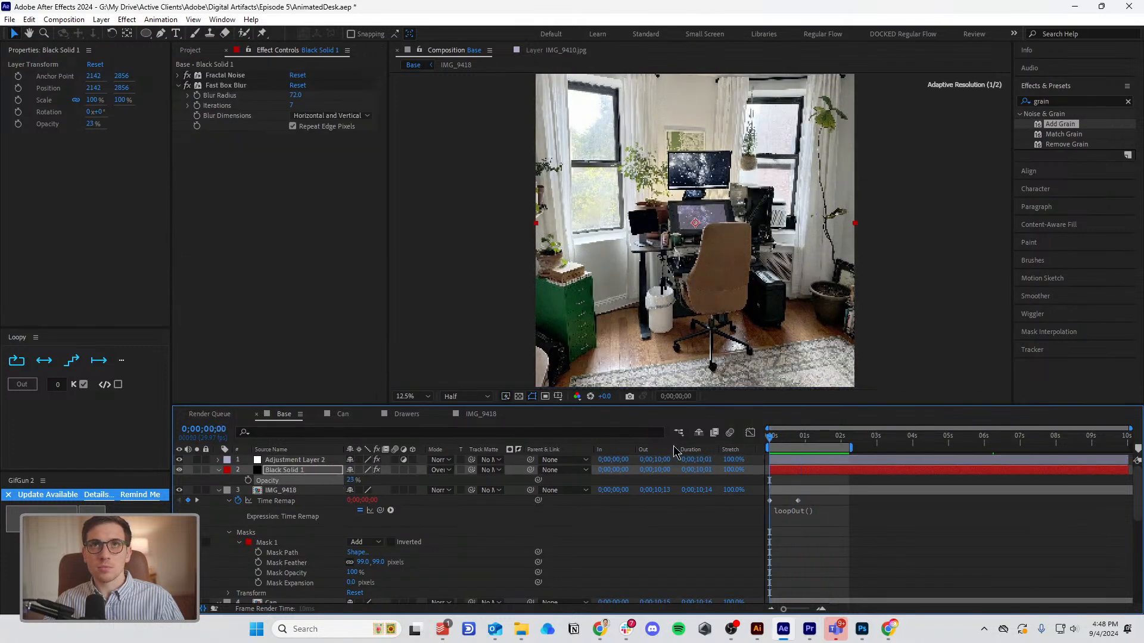
# Preview the Base composition's grain and noise overlay close up on the desk at 25% magnification.
pyautogui.press('.')
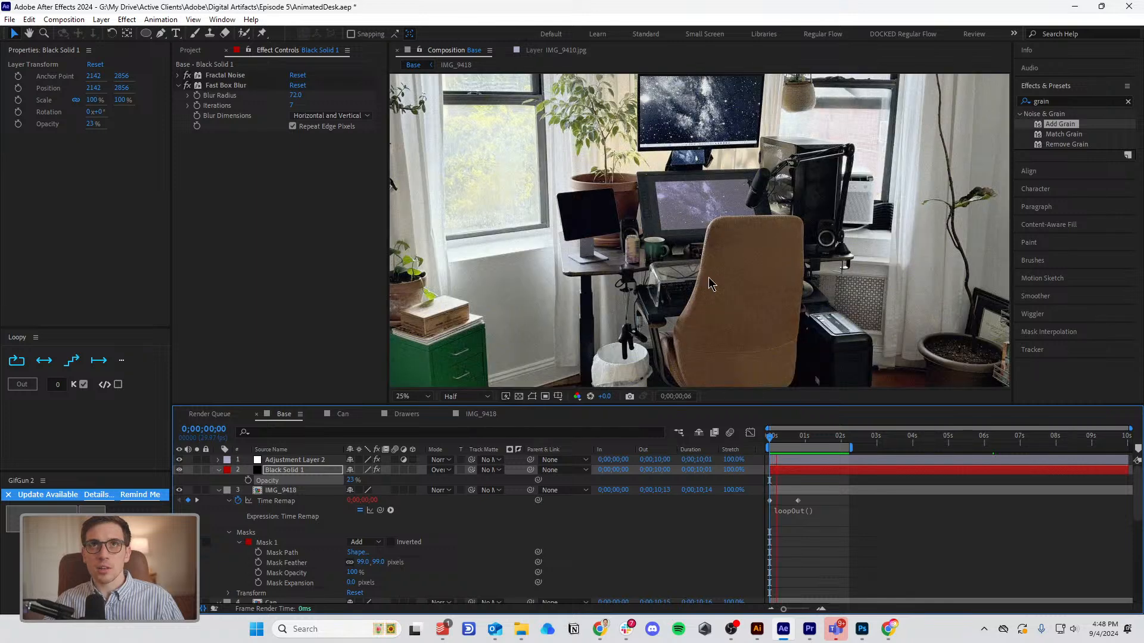
pyautogui.press('space')
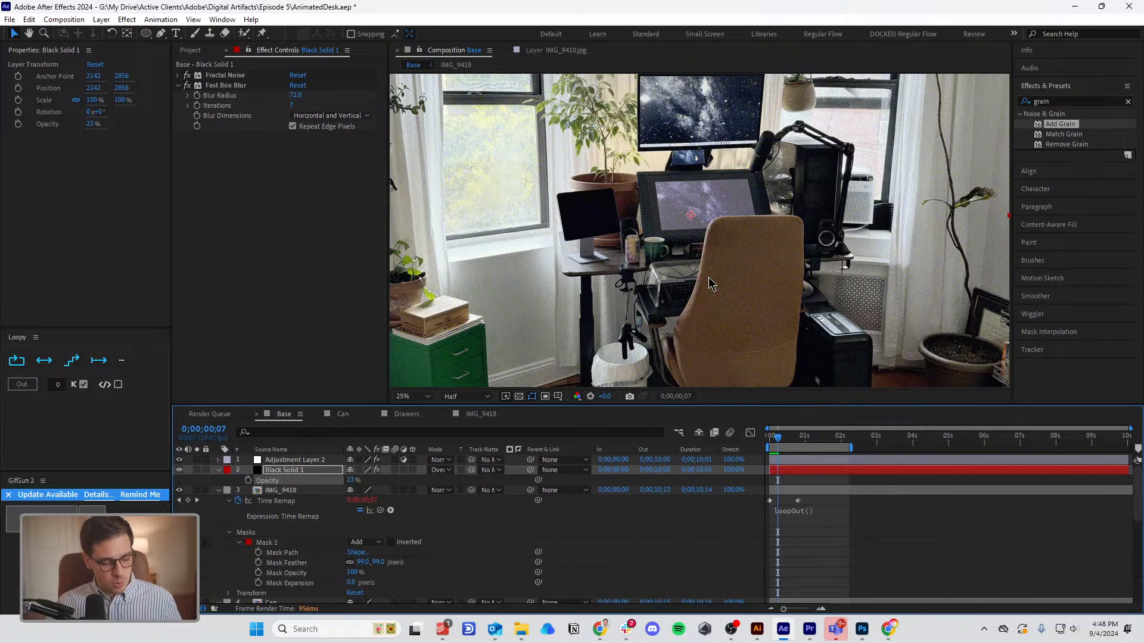
# Find the bright galley kitchen photo (Kitchen9_093_v1), open it in Photoshop and inspect the room and its walls up close.
pyautogui.click(522, 628)
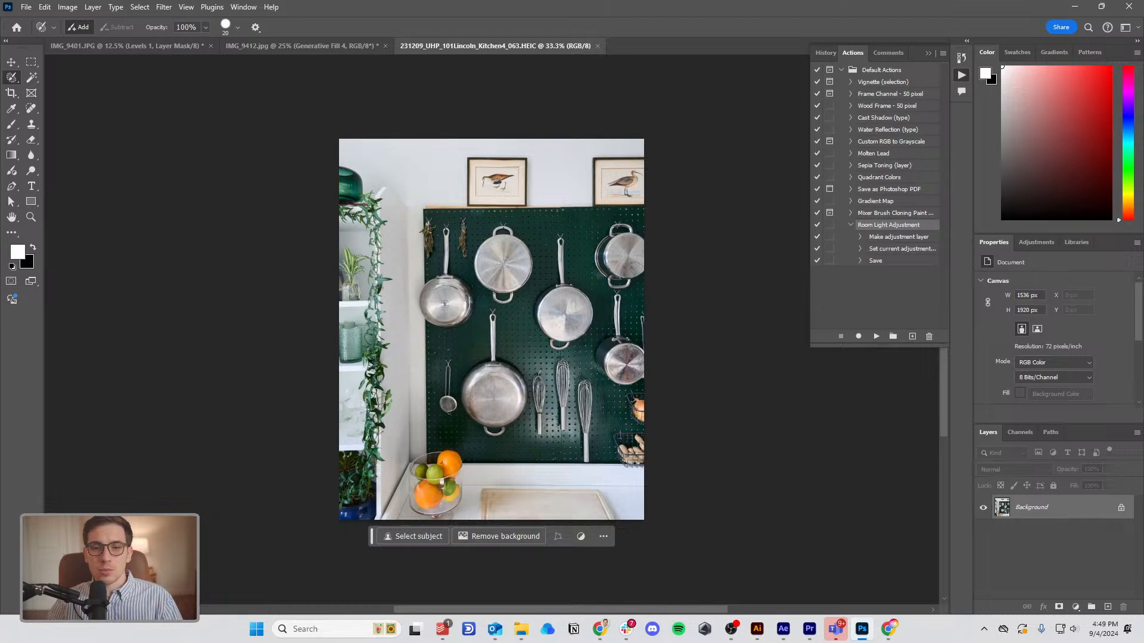
pyautogui.hotkey('alt', 'Tab')
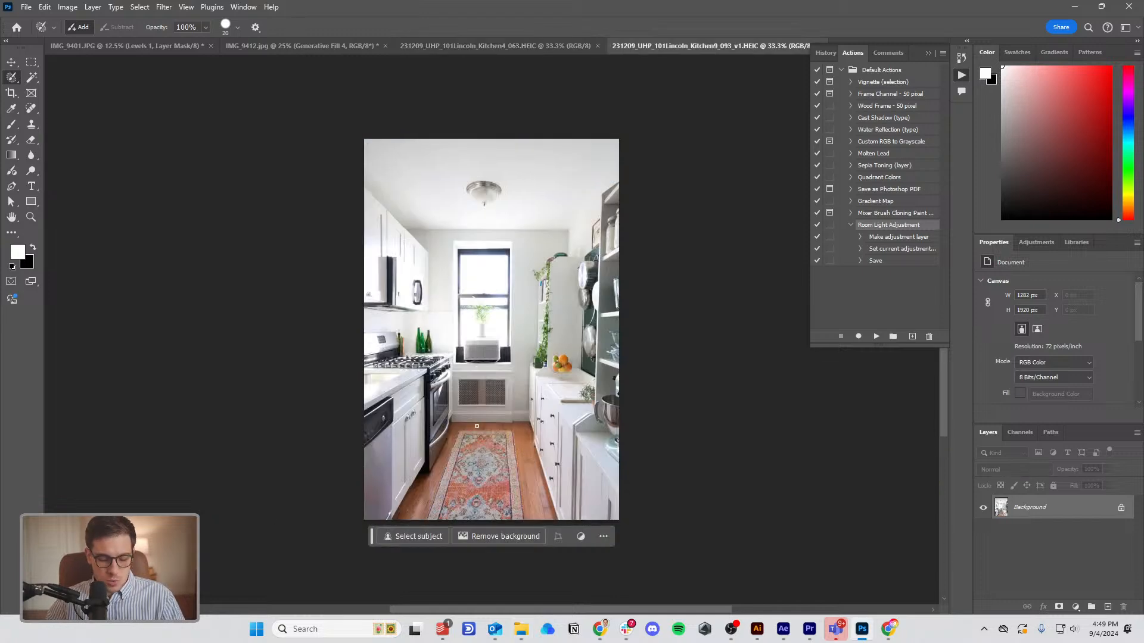
pyautogui.hotkey('ctrl', '+')
pyautogui.moveTo(502, 512); pyautogui.dragTo(600, 395)
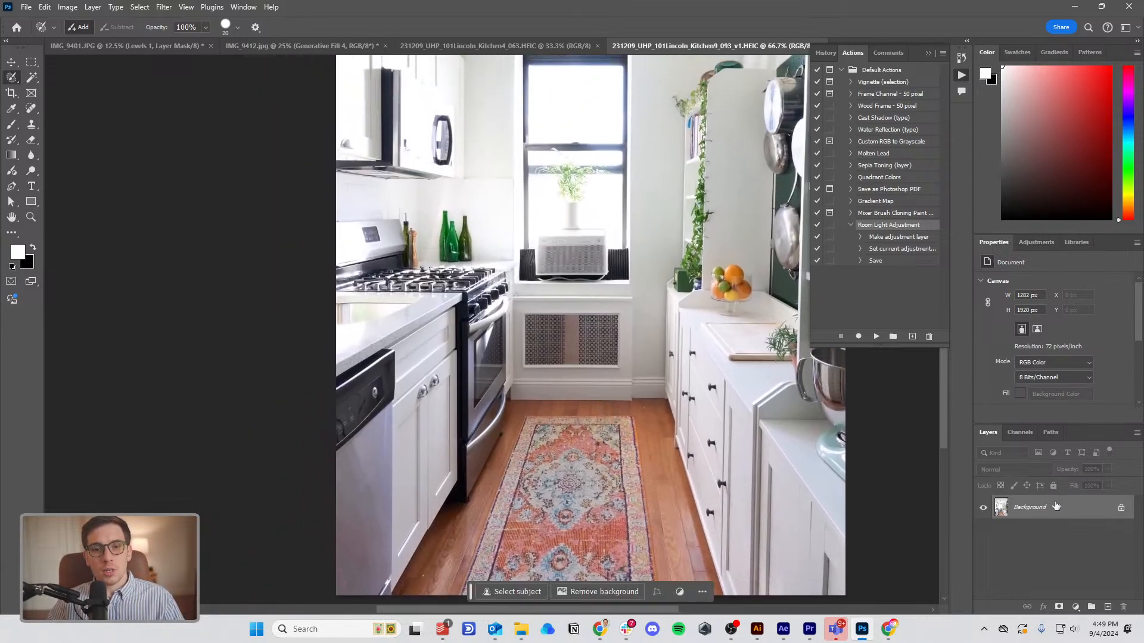
pyautogui.click(1076, 607)
pyautogui.click(1011, 571)
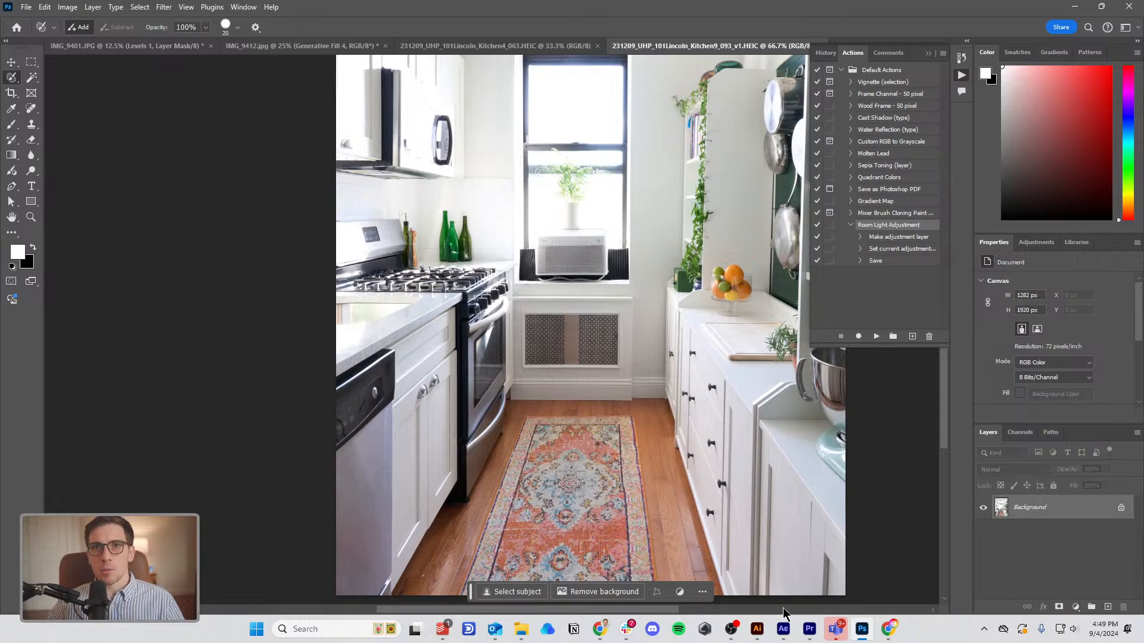
# Switch back to After Effects, import the Kitchen9_093_v1 photo and create a new composition from it.
pyautogui.click(783, 633)
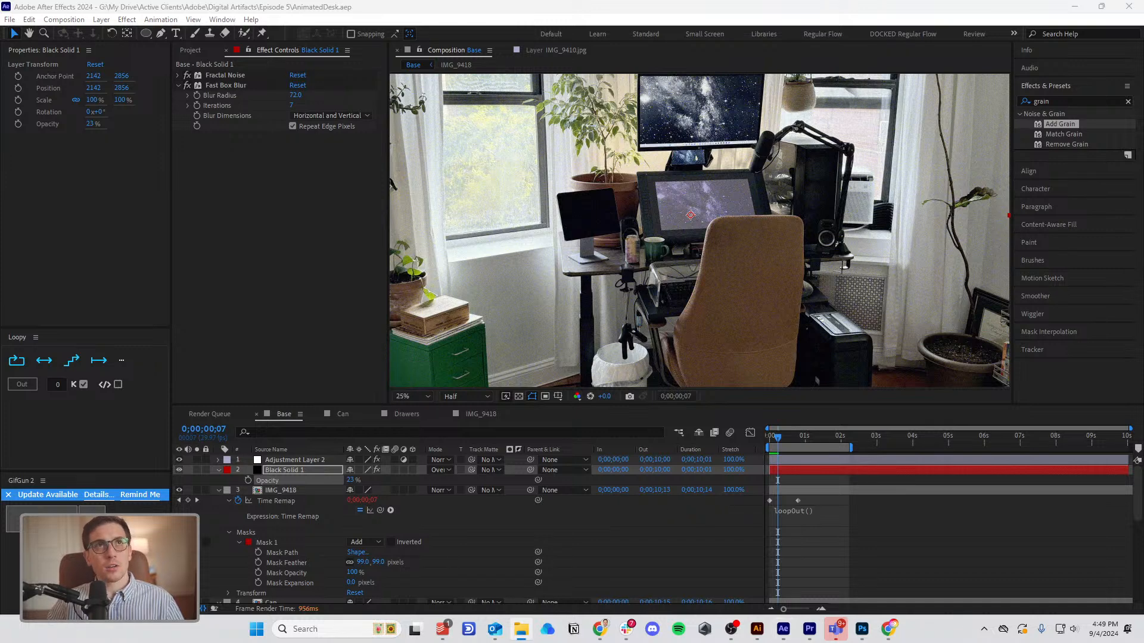
pyautogui.click(196, 52)
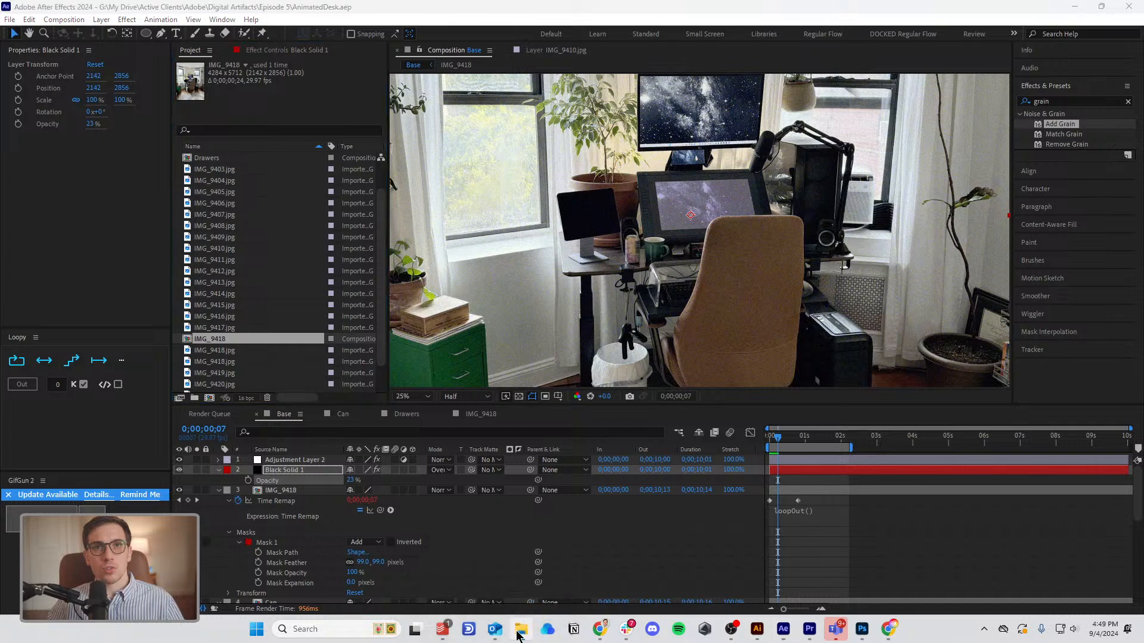
pyautogui.moveTo(256, 209); pyautogui.dragTo(253, 235)
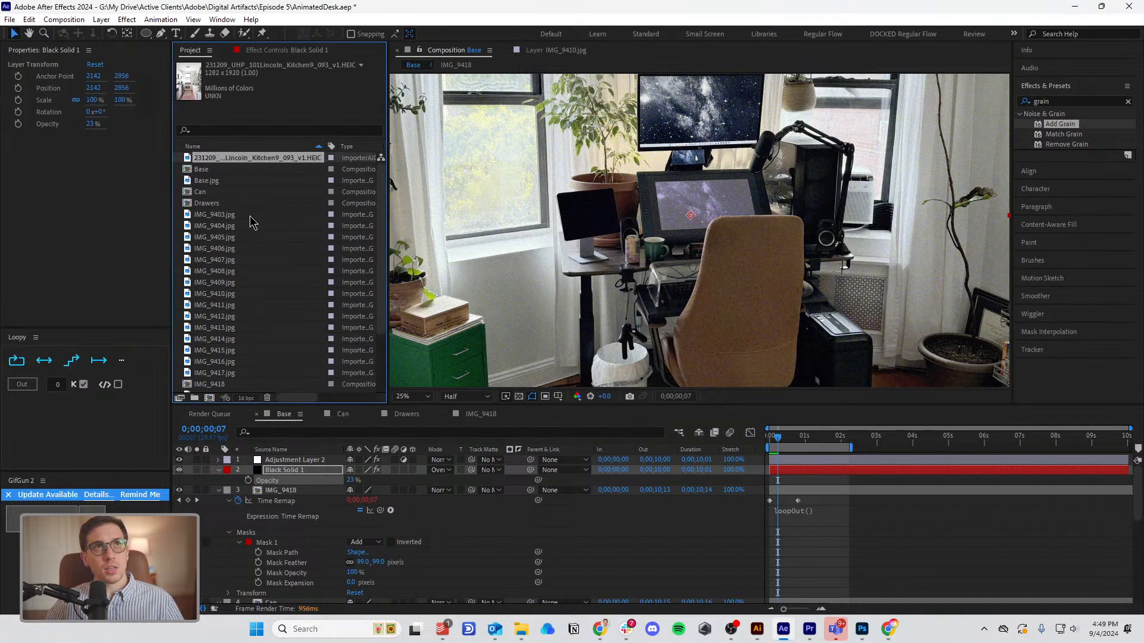
pyautogui.rightClick(252, 163)
pyautogui.click(293, 190)
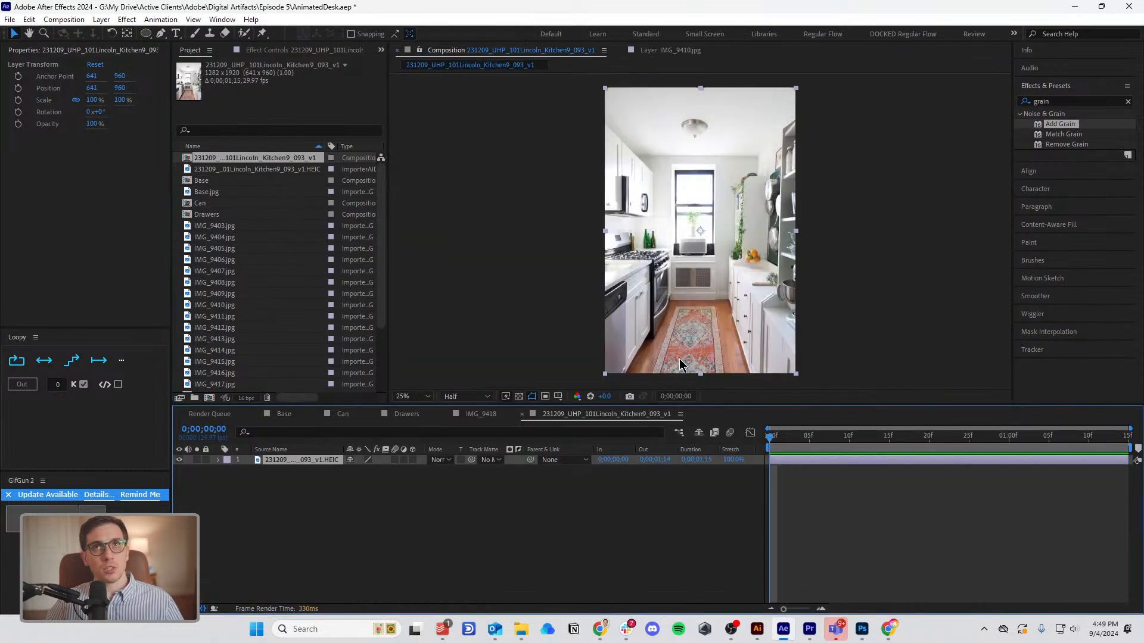
# Duplicate the kitchen photo layer and apply the Exposure effect to the upper copy.
pyautogui.press('.')
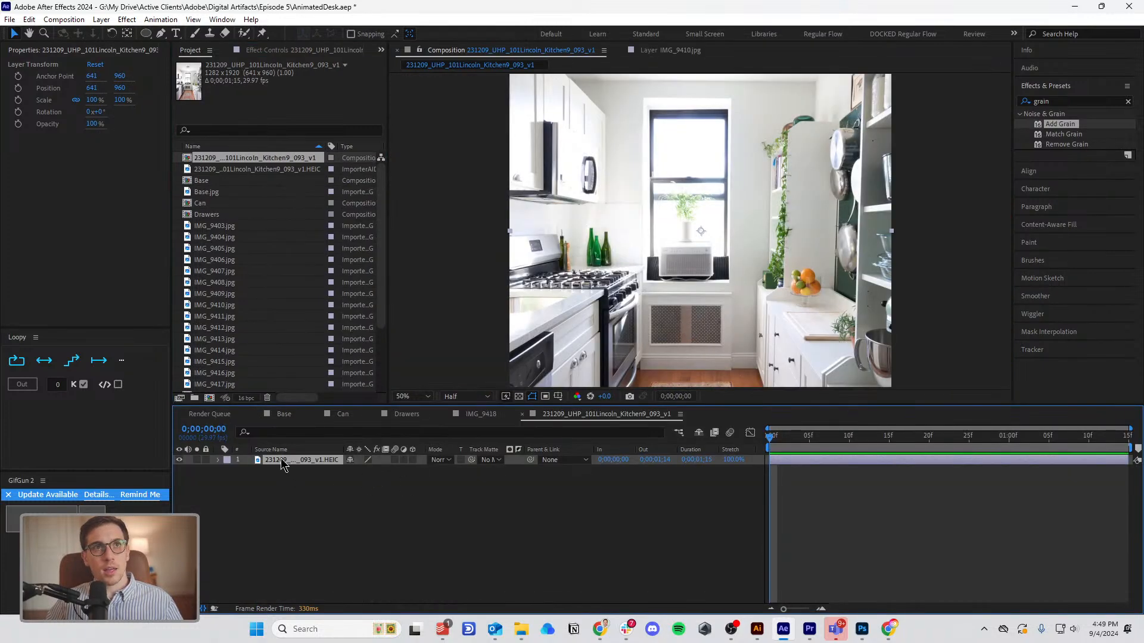
pyautogui.hotkey('ctrl', 'd')
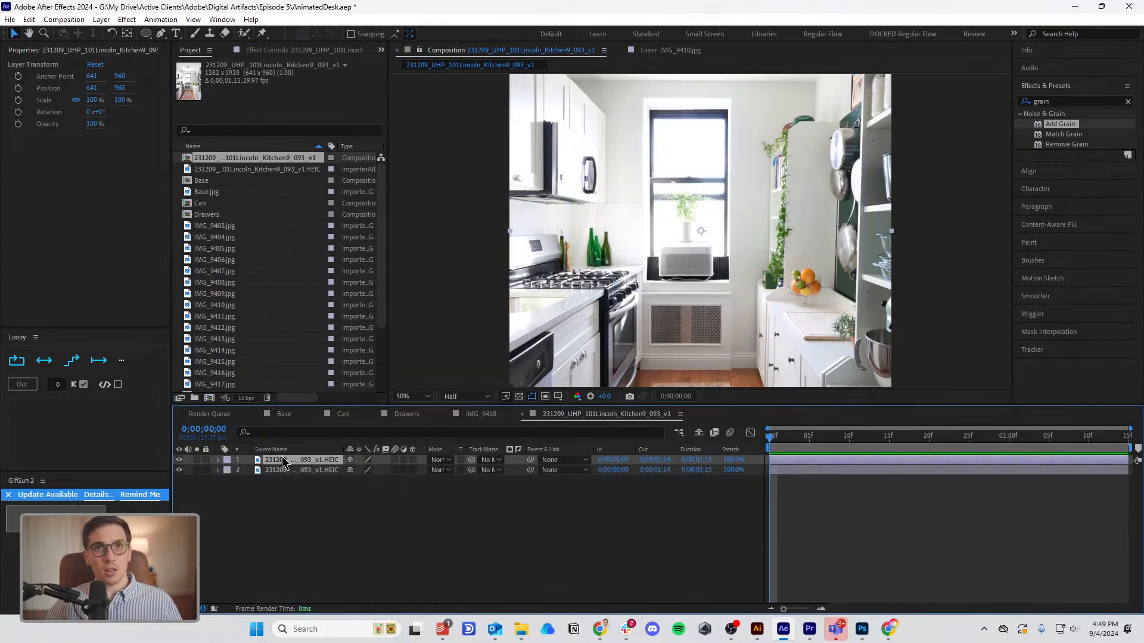
pyautogui.click(1060, 99)
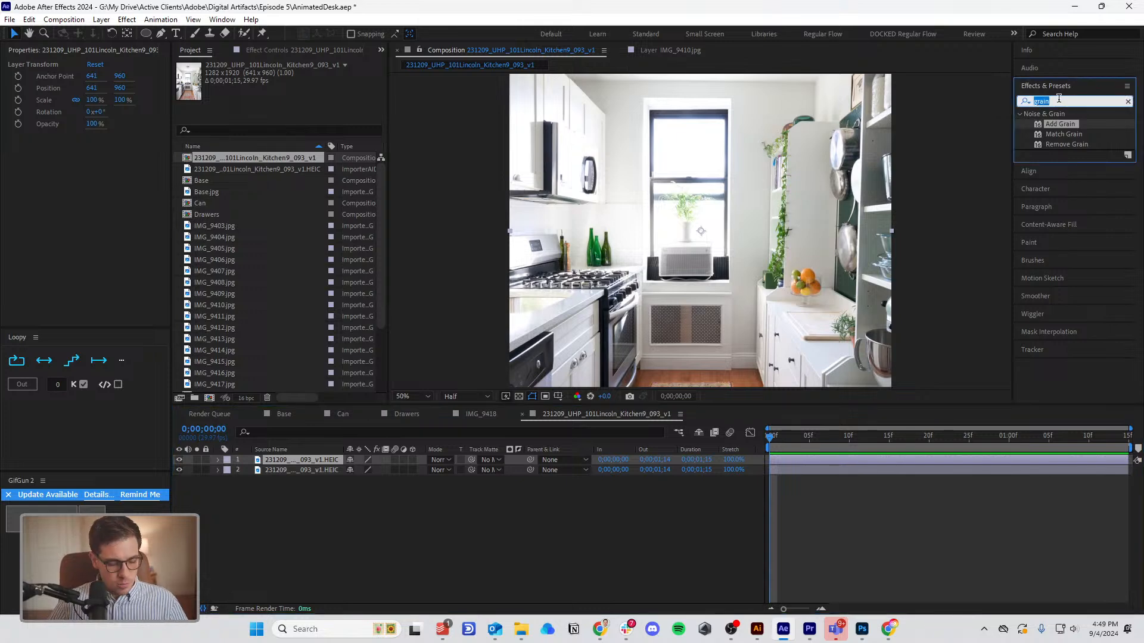
pyautogui.write('expo')
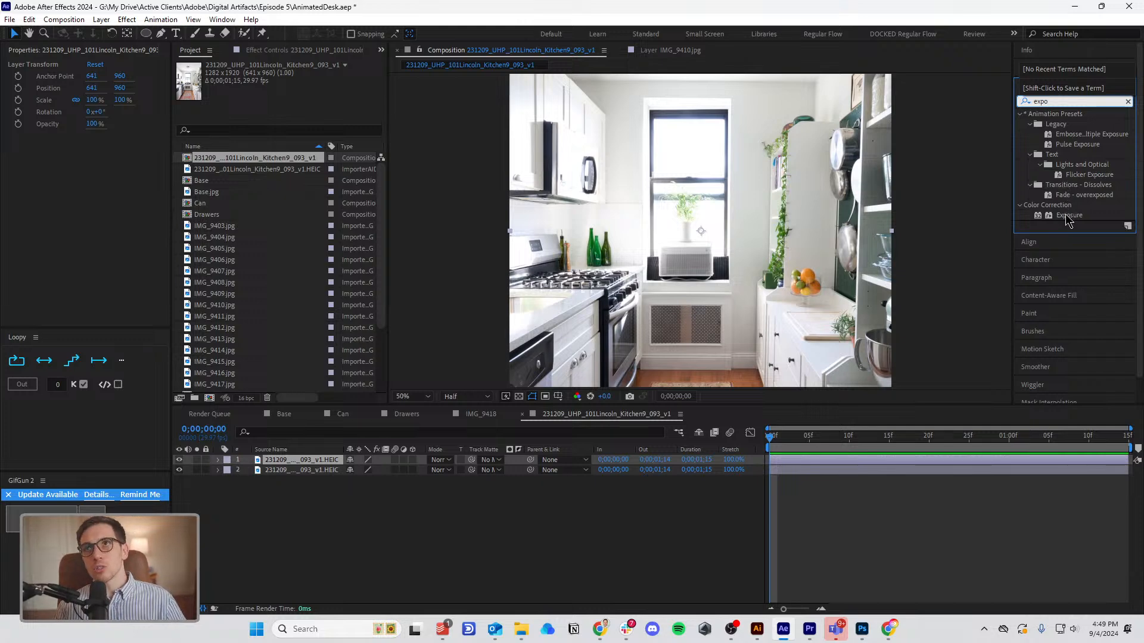
pyautogui.moveTo(1066, 220); pyautogui.dragTo(298, 461)
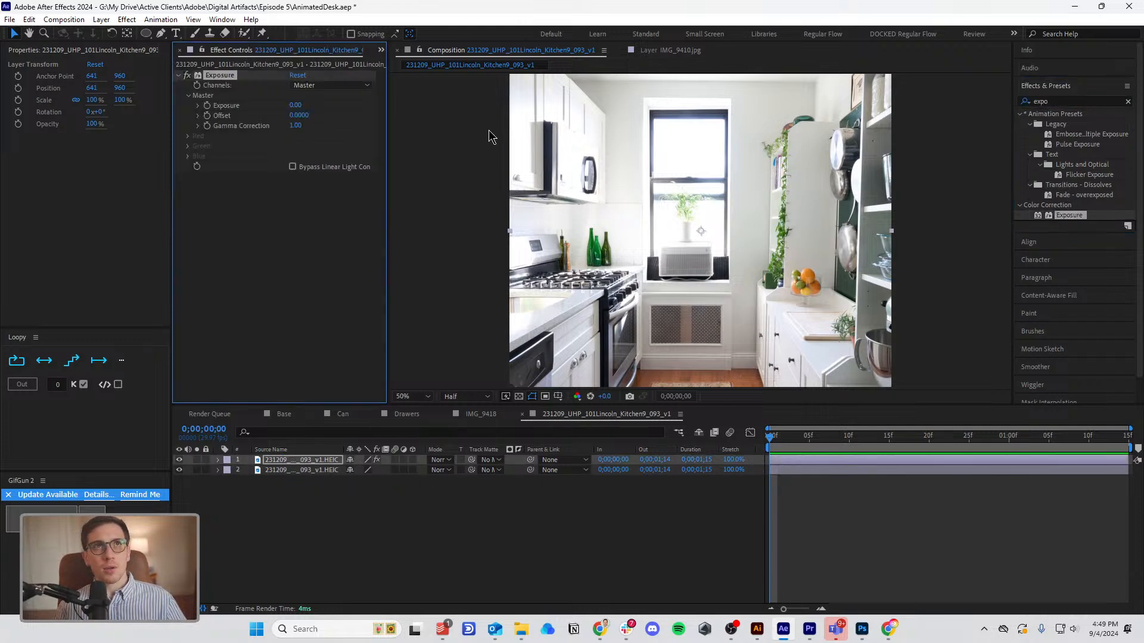
# Raise the upper kitchen layer's Exposure to 2.72 and lower its Gamma Correction to 0.73.
pyautogui.moveTo(303, 108); pyautogui.dragTo(460, 113)
pyautogui.moveTo(723, 228); pyautogui.dragTo(699, 87)
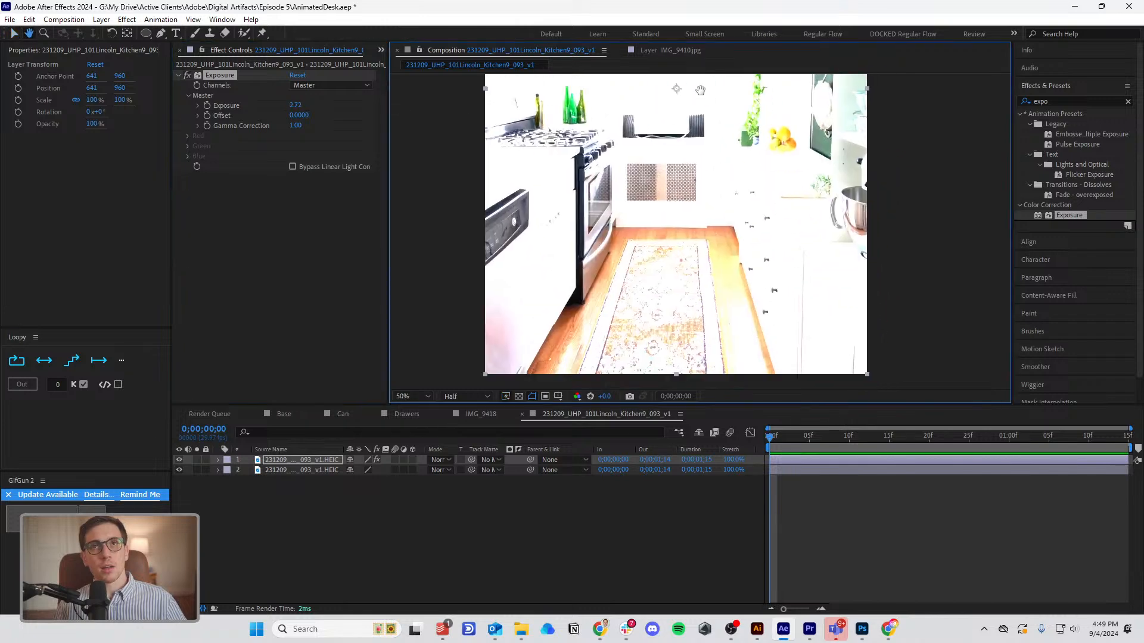
pyautogui.scroll(-2, 736, 280)
pyautogui.moveTo(294, 119)
pyautogui.mouseDown()
pyautogui.moveTo(310, 118)
pyautogui.moveTo(286, 126)
pyautogui.mouseUp()
pyautogui.hotkey('ctrl', 'z')
pyautogui.click(312, 468)
# Draw a Pen mask on the brightened layer around the wall with the stove and upper cabinets, ending at the window's edge.
pyautogui.click(161, 34)
pyautogui.scroll(2, 657, 156)
pyautogui.moveTo(659, 149)
pyautogui.mouseDown()
pyautogui.moveTo(702, 224)
pyautogui.moveTo(645, 124)
pyautogui.moveTo(661, 163)
pyautogui.mouseUp()
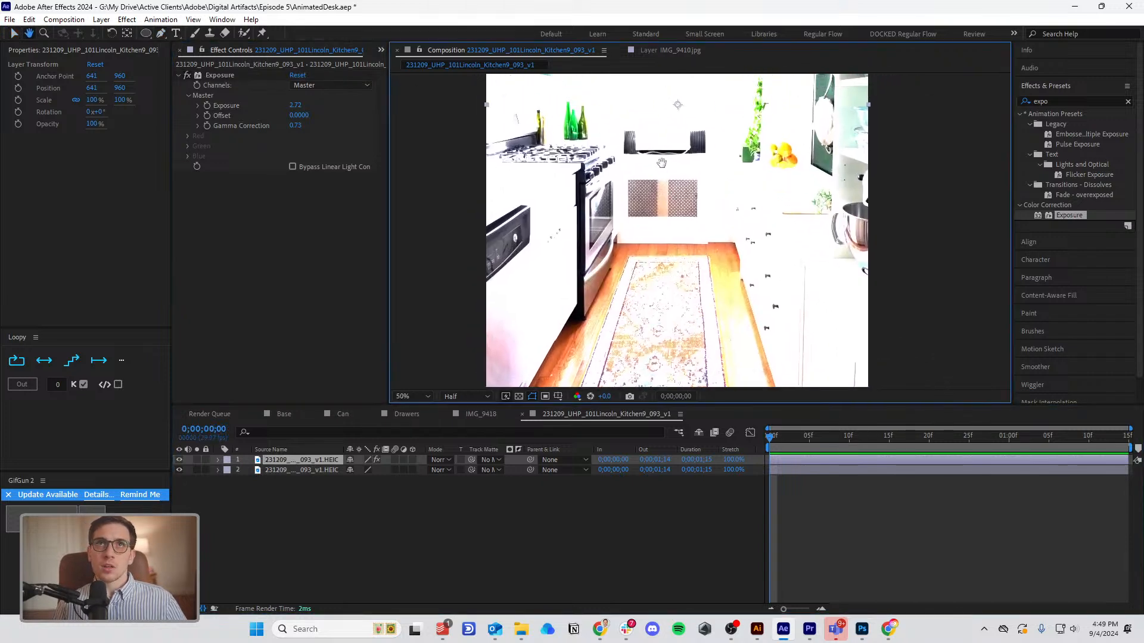
pyautogui.scroll(2, 649, 149)
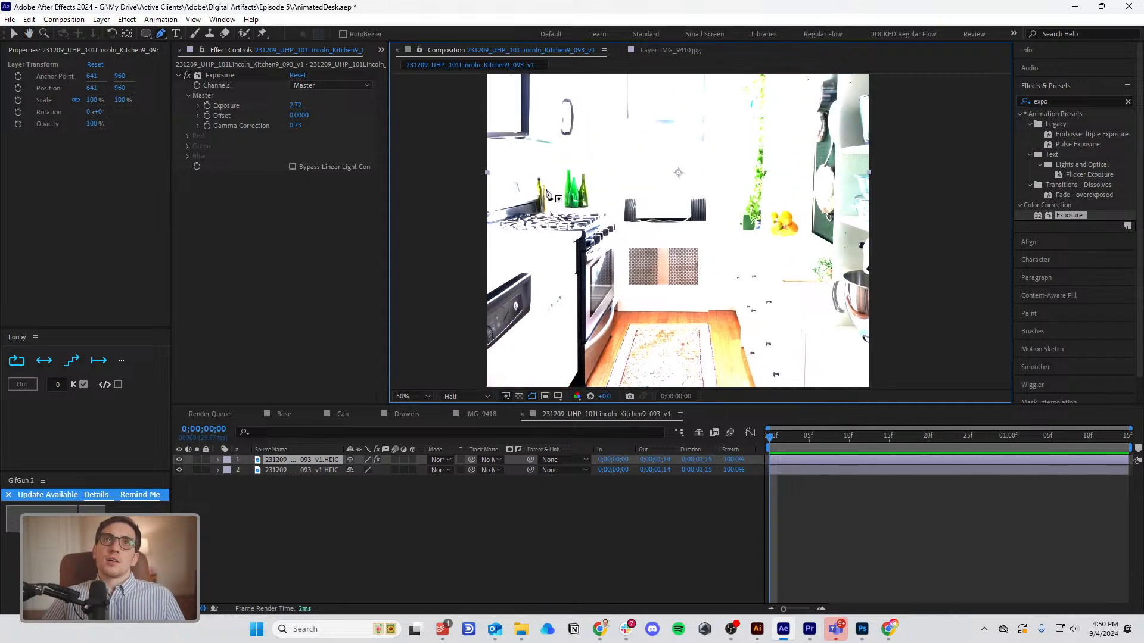
pyautogui.scroll(3, 596, 131)
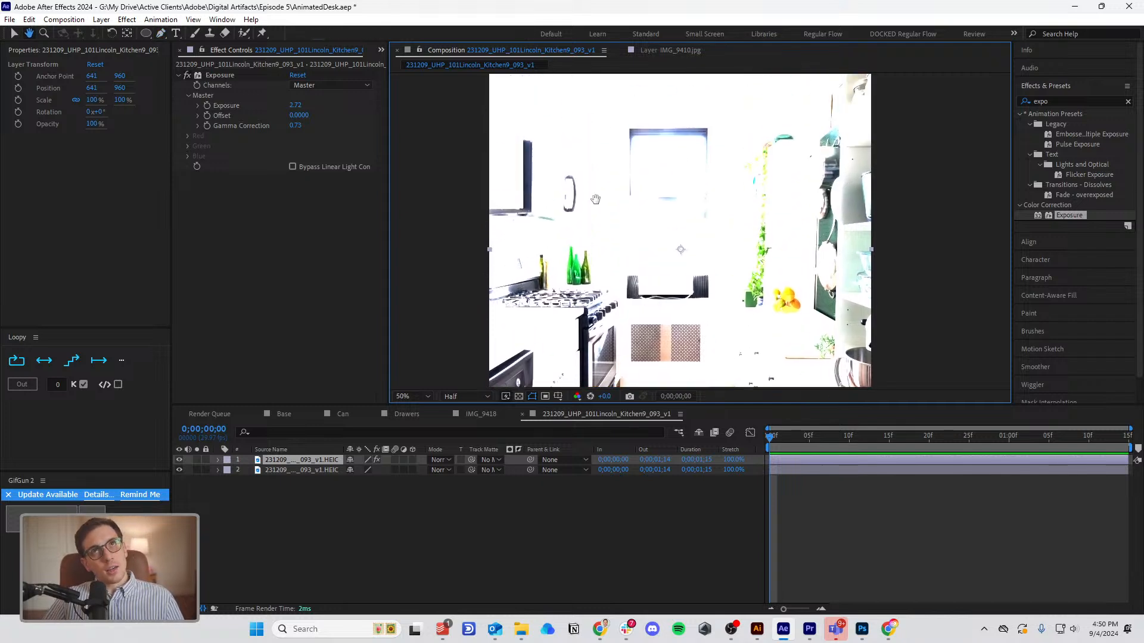
pyautogui.click(628, 134)
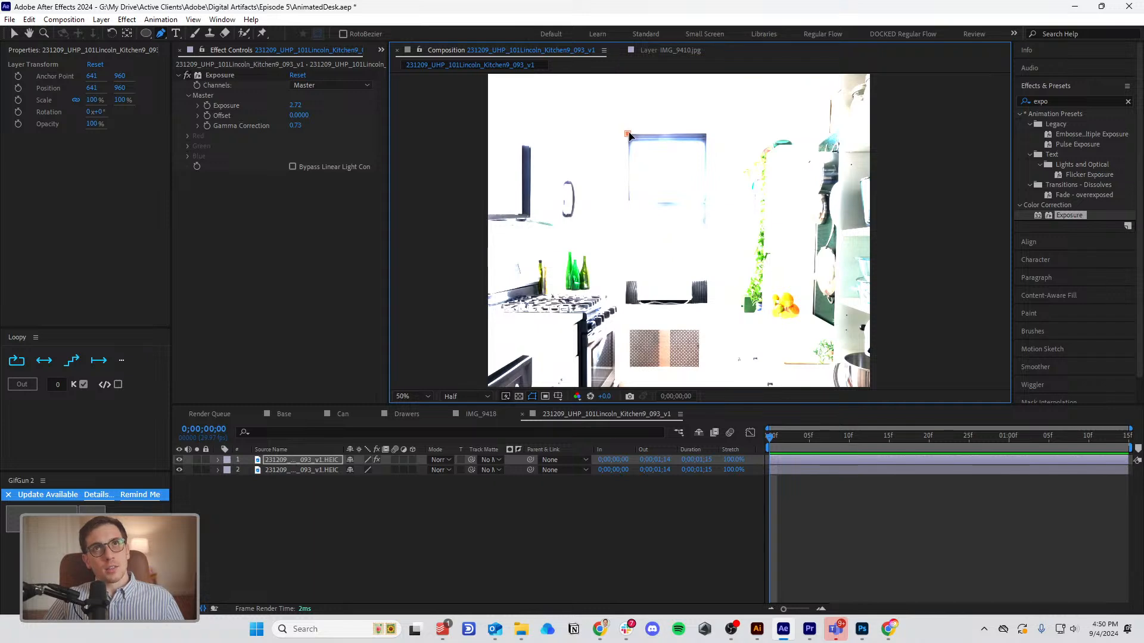
pyautogui.click(626, 304)
pyautogui.moveTo(606, 311); pyautogui.dragTo(681, 103)
pyautogui.click(556, 344)
pyautogui.moveTo(560, 89); pyautogui.dragTo(546, 261)
pyautogui.click(532, 107)
pyautogui.click(700, 178)
pyautogui.moveTo(699, 178); pyautogui.dragTo(687, 88)
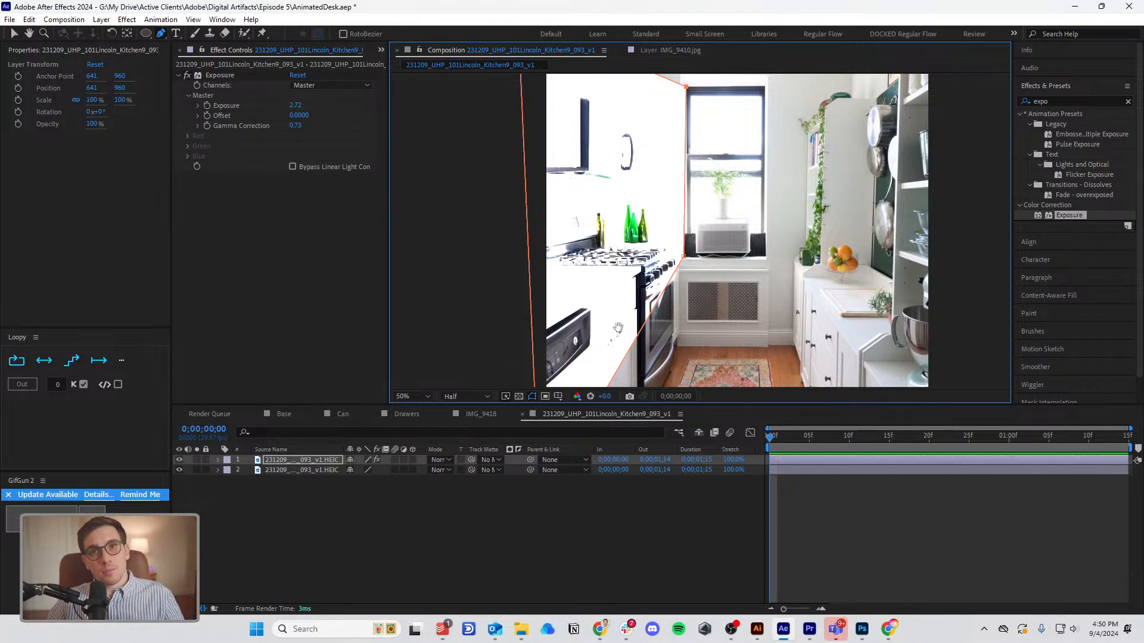
# Reshape the mask's lower edge to follow the countertop from the outer image edge to the window.
pyautogui.scroll(-5, 620, 334)
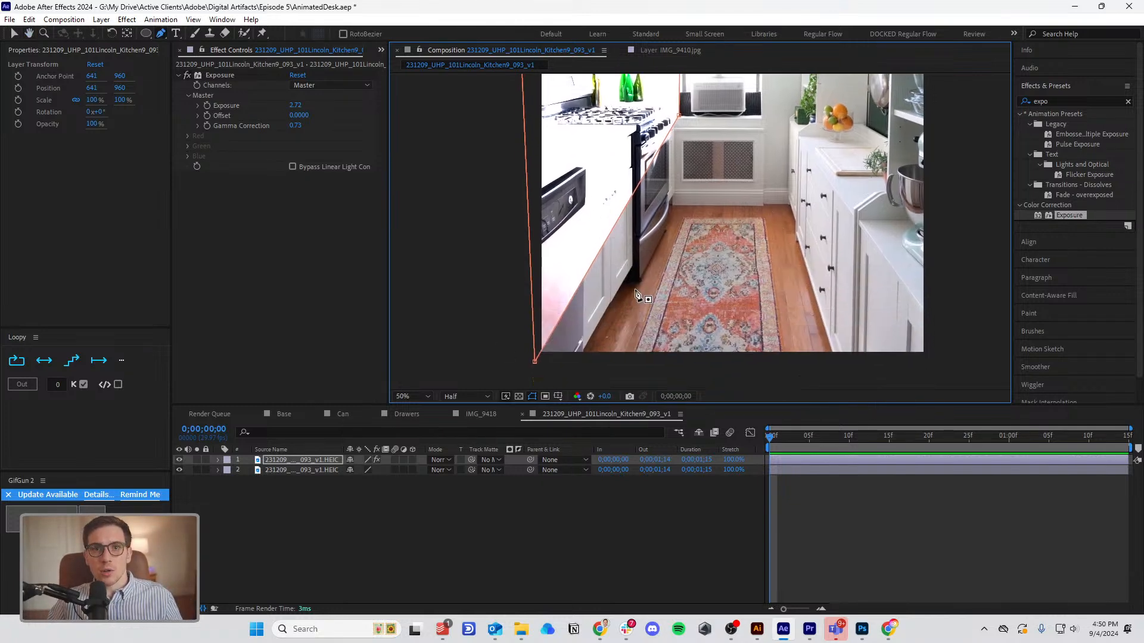
pyautogui.moveTo(666, 260); pyautogui.dragTo(639, 222)
pyautogui.click(15, 34)
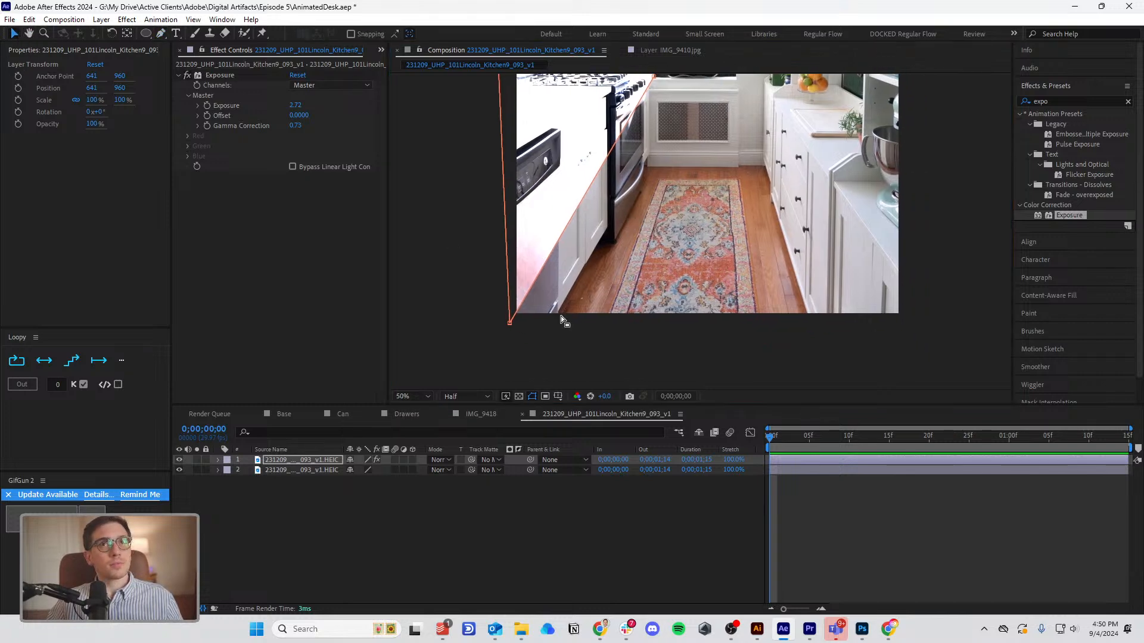
pyautogui.click(534, 344)
pyautogui.moveTo(511, 323); pyautogui.dragTo(509, 110)
pyautogui.moveTo(573, 145); pyautogui.dragTo(571, 310)
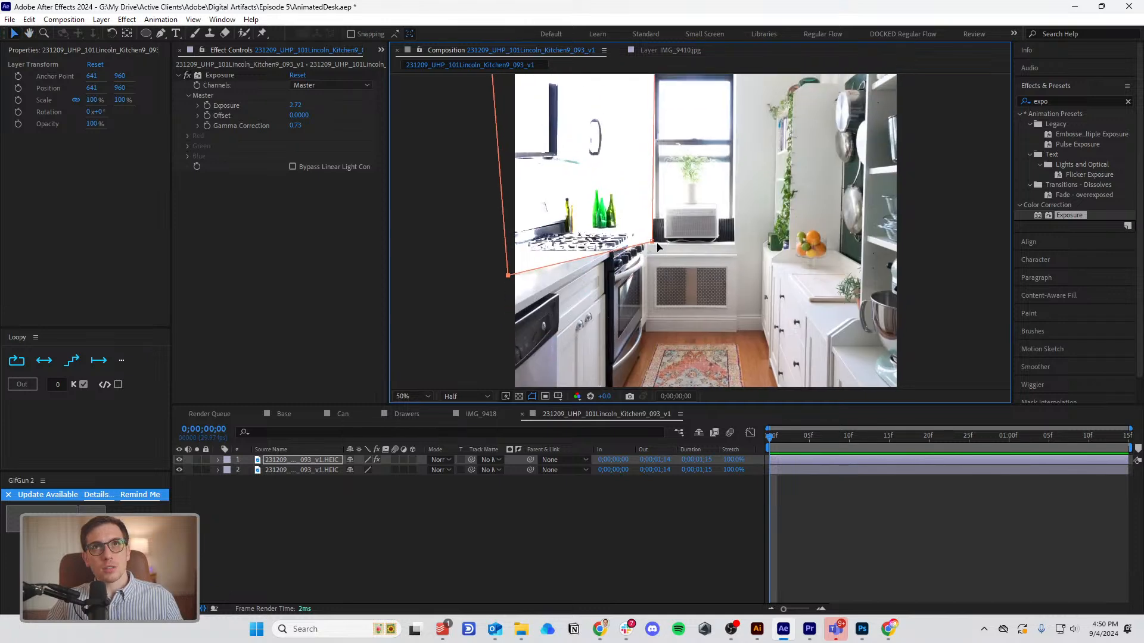
pyautogui.moveTo(510, 278); pyautogui.dragTo(507, 309)
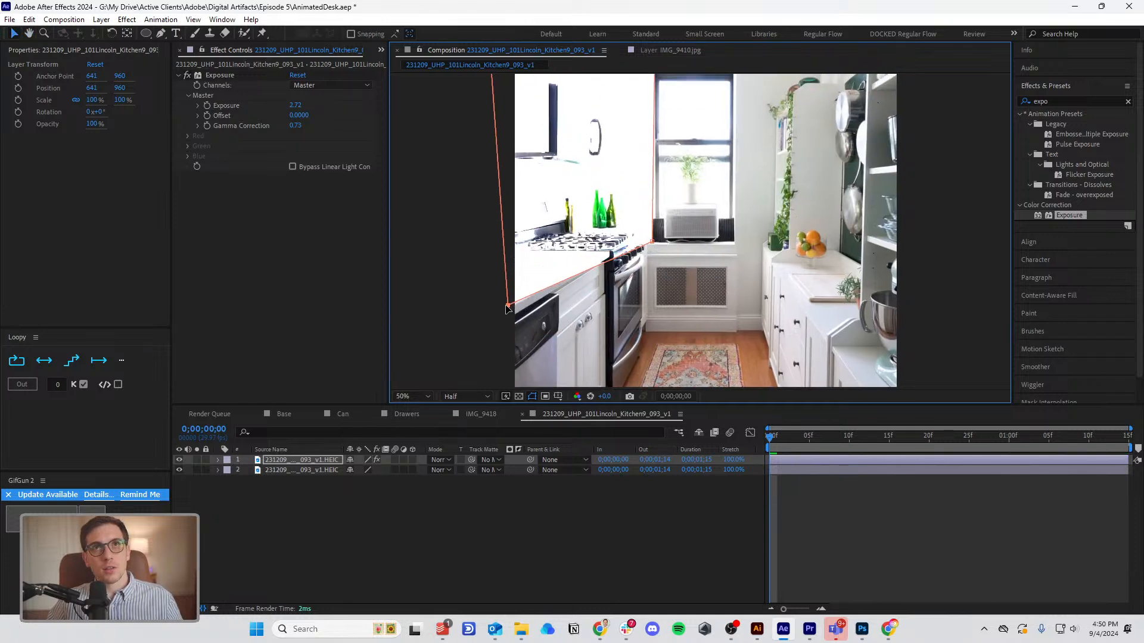
pyautogui.moveTo(652, 244); pyautogui.dragTo(649, 226)
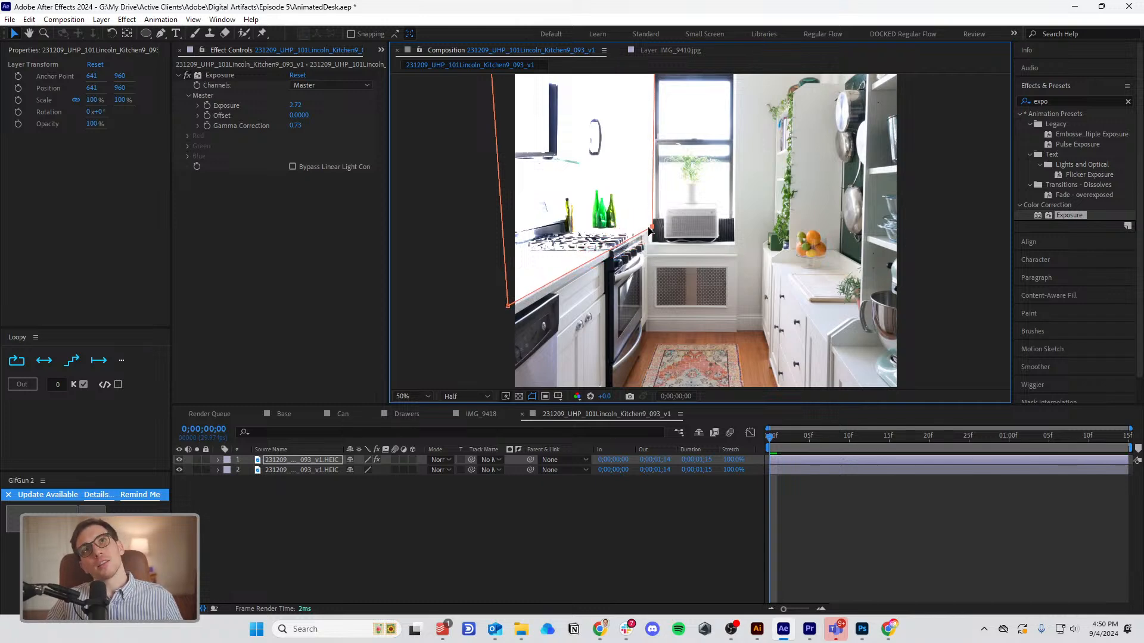
# Adjust the mask's upper points so its sloped edge runs from outside the photo down to the window frame's upper corner.
pyautogui.moveTo(524, 74); pyautogui.dragTo(533, 195)
pyautogui.moveTo(494, 135); pyautogui.dragTo(495, 97)
pyautogui.moveTo(661, 205); pyautogui.dragTo(656, 242)
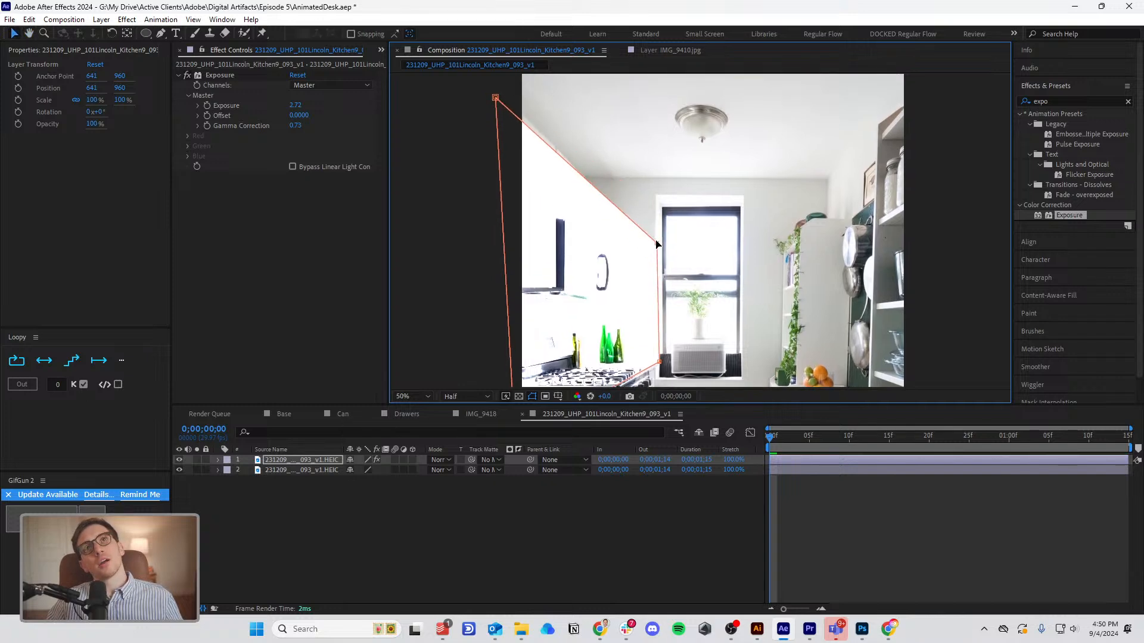
pyautogui.moveTo(495, 98); pyautogui.dragTo(495, 91)
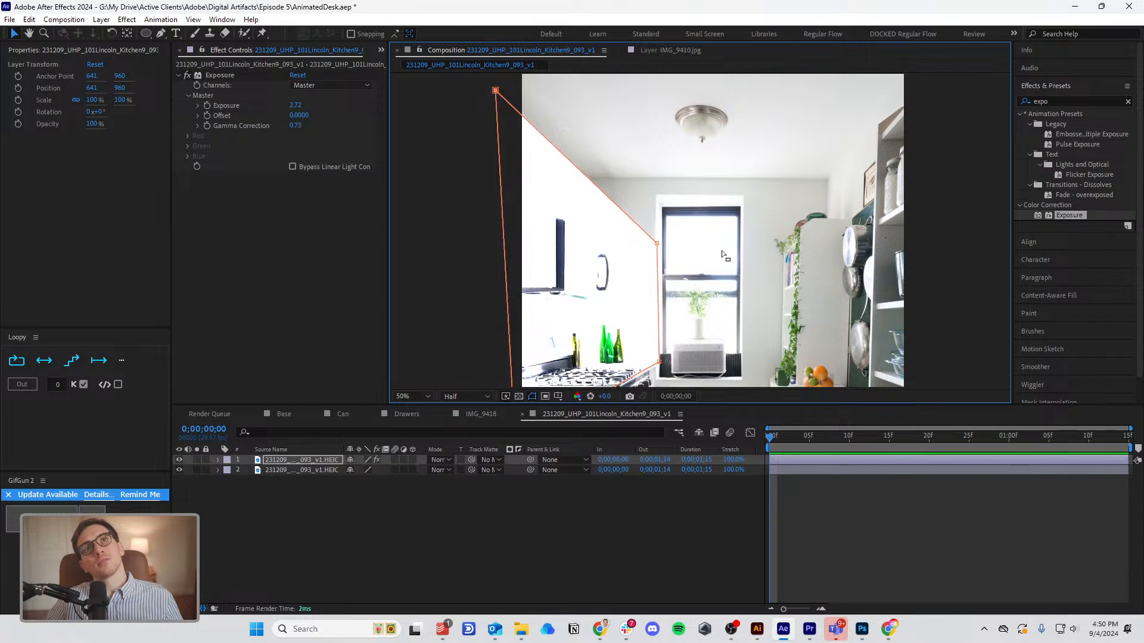
# Feather the upper kitchen layer's mask by 151 pixels.
pyautogui.click(218, 460)
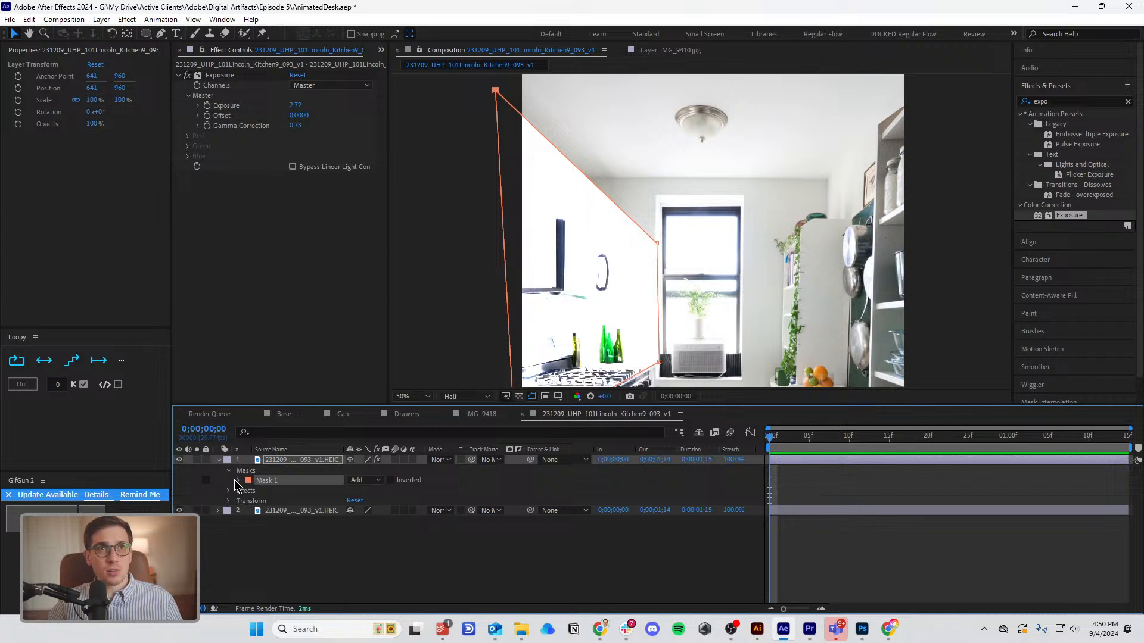
pyautogui.click(239, 481)
pyautogui.moveTo(361, 500); pyautogui.dragTo(474, 507)
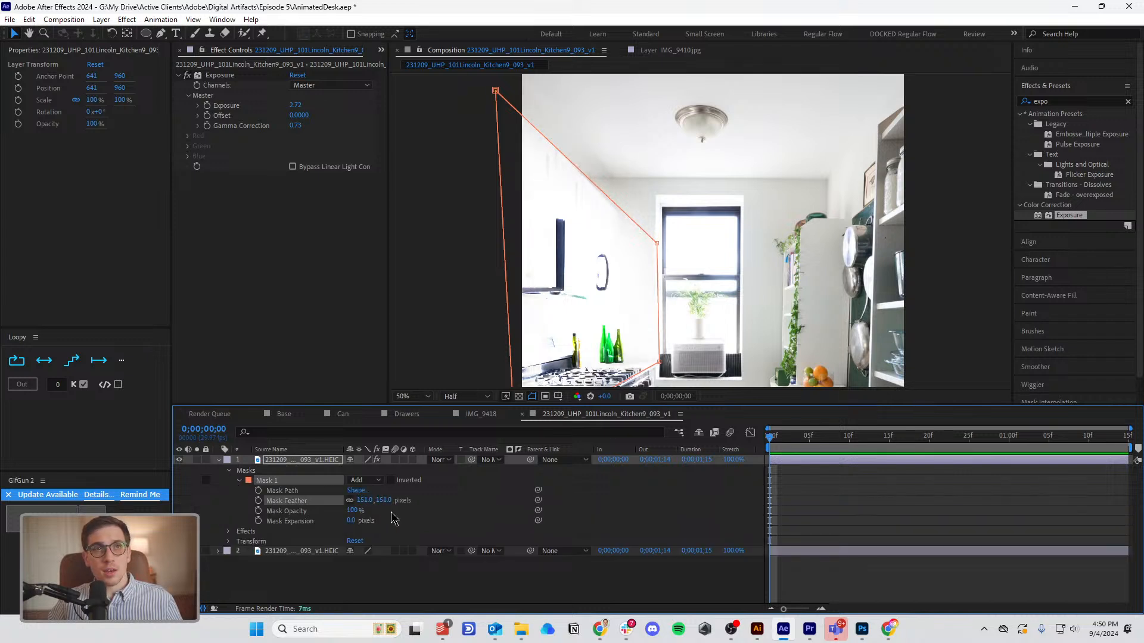
# Reduce the masked layer's Exposure to 0.32 and check the brightened wall with the layer deselected.
pyautogui.click(301, 464)
pyautogui.moveTo(295, 108); pyautogui.dragTo(162, 119)
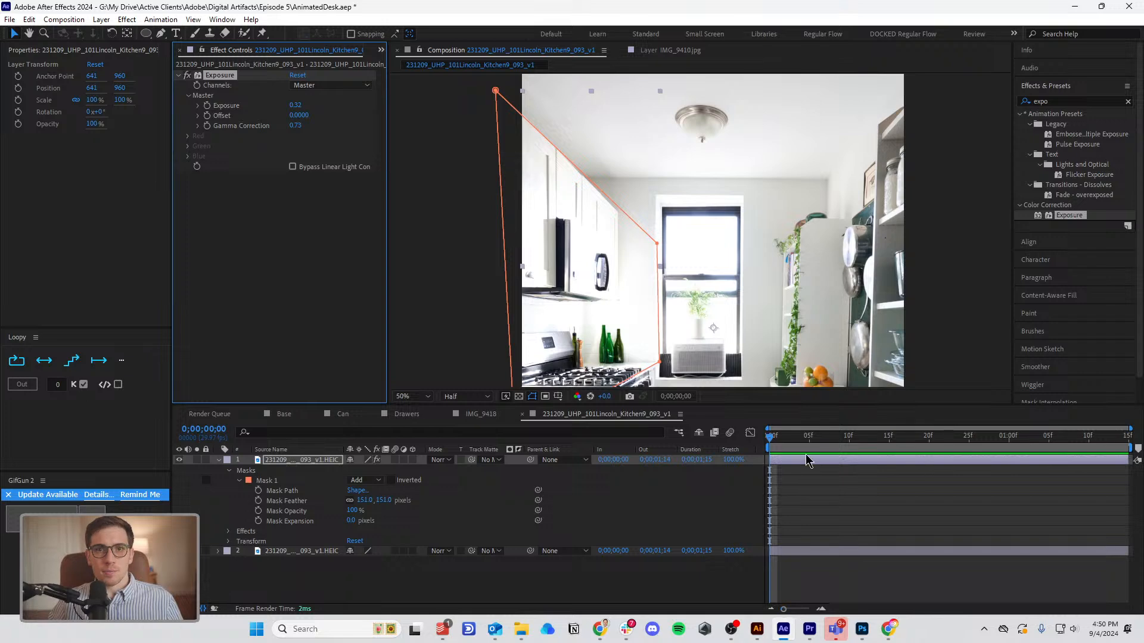
pyautogui.click(822, 494)
pyautogui.moveTo(771, 286); pyautogui.dragTo(725, 146)
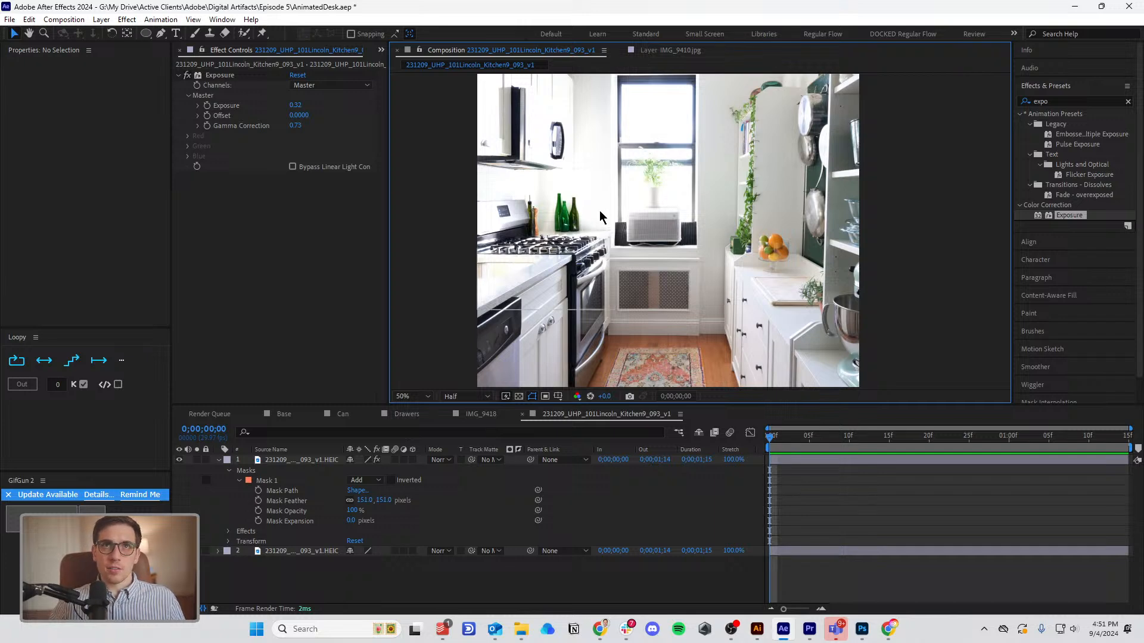
# Keyframe the upper kitchen layer's mask path at frame 0, and at frame 4 move its lower inner point onto the window.
pyautogui.click(296, 464)
pyautogui.click(258, 490)
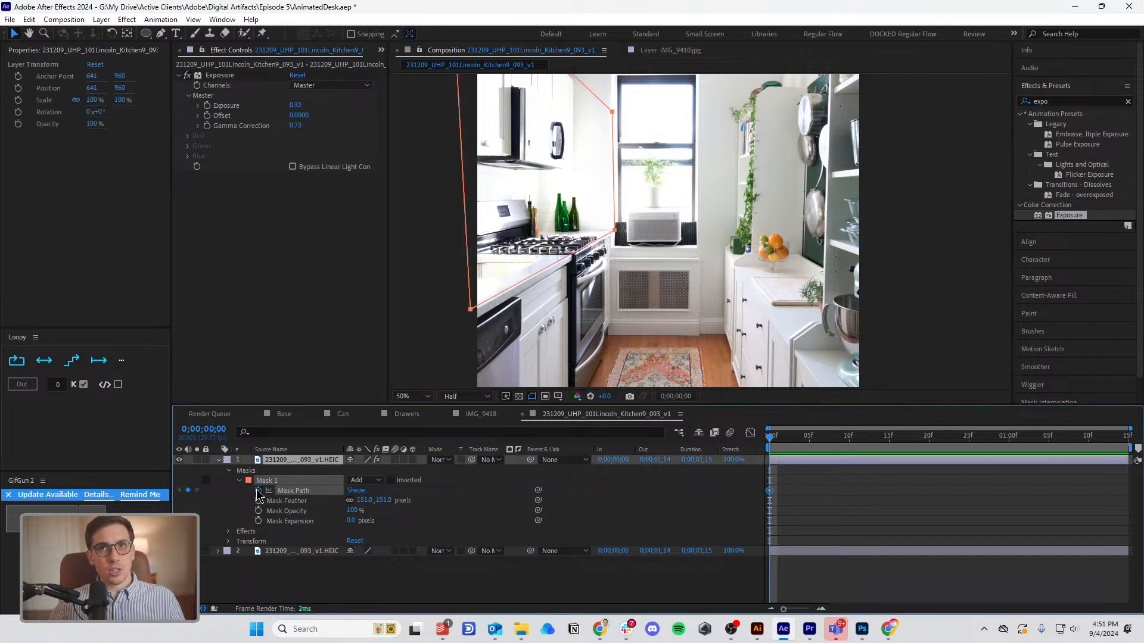
pyautogui.moveTo(765, 444); pyautogui.dragTo(802, 439)
pyautogui.moveTo(702, 338); pyautogui.dragTo(699, 311)
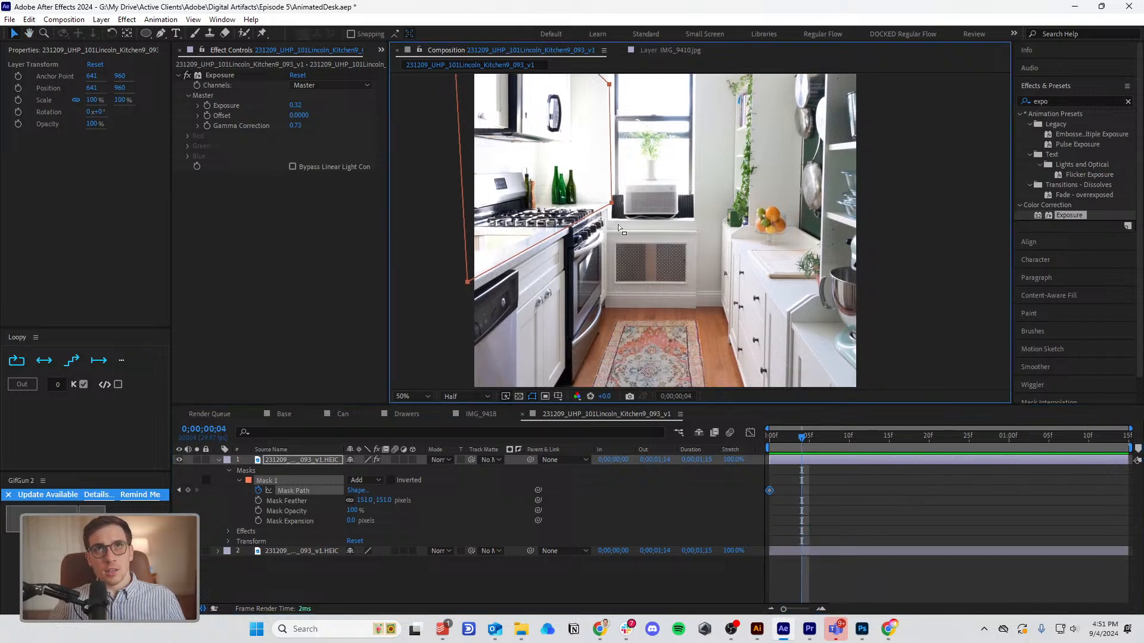
pyautogui.moveTo(624, 217); pyautogui.dragTo(438, 170)
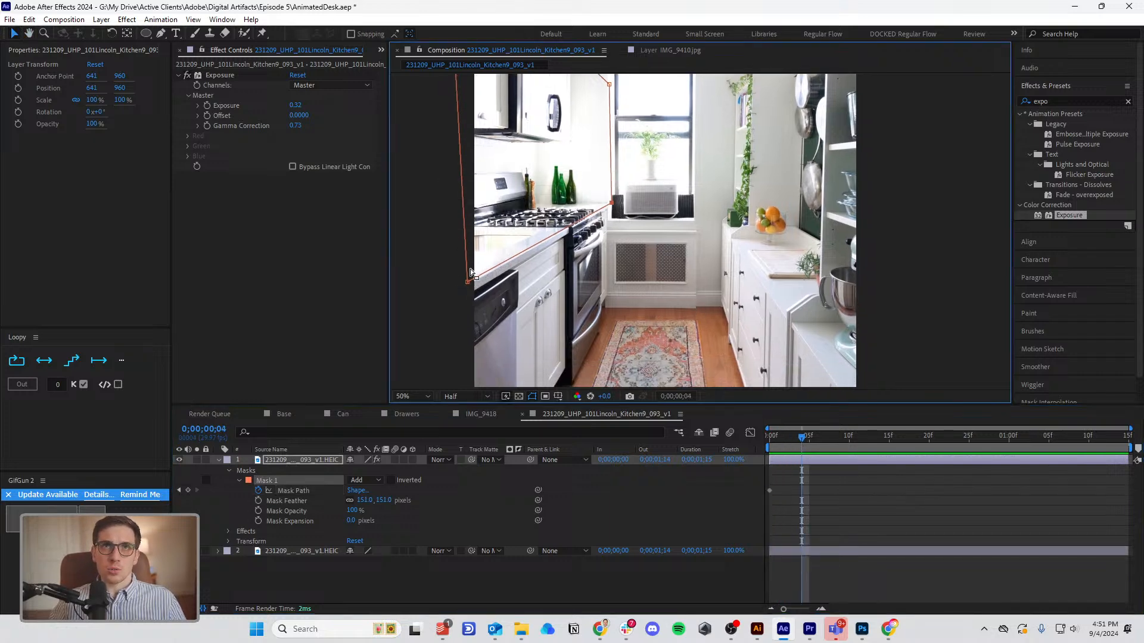
pyautogui.moveTo(466, 282)
pyautogui.mouseDown()
pyautogui.moveTo(463, 298)
pyautogui.moveTo(465, 273)
pyautogui.mouseUp()
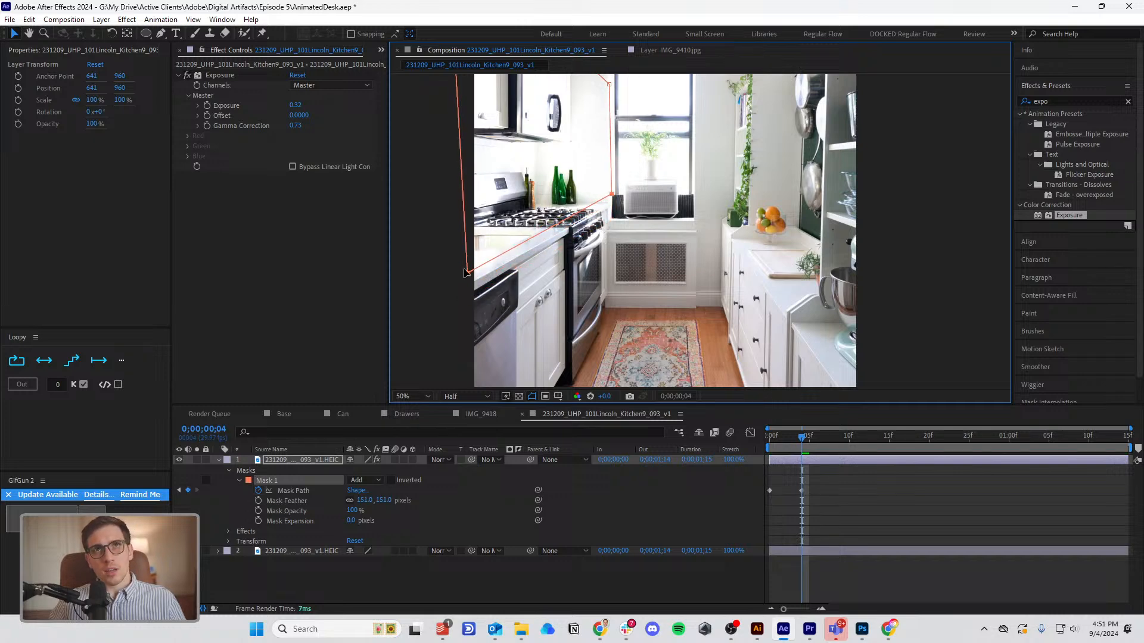
pyautogui.moveTo(611, 196); pyautogui.dragTo(642, 190)
# Pull the mask's outer lower corner across the floor to just below the photo's bottom edge beside the rug.
pyautogui.moveTo(467, 272); pyautogui.dragTo(575, 388)
pyautogui.moveTo(607, 341); pyautogui.dragTo(570, 206)
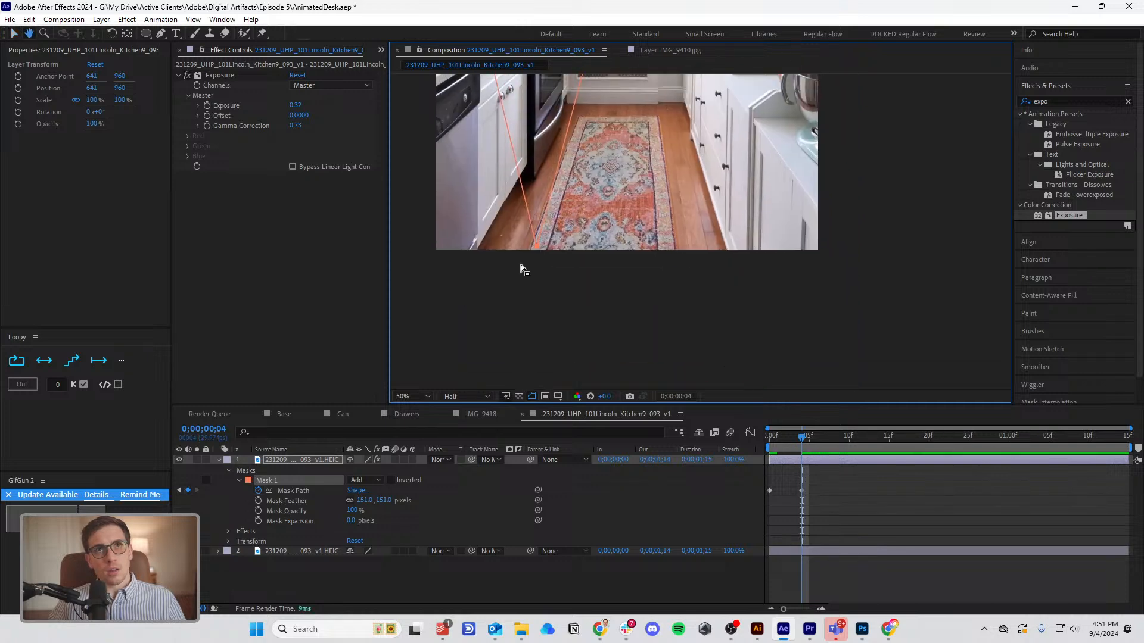
pyautogui.moveTo(538, 245); pyautogui.dragTo(536, 273)
pyautogui.moveTo(570, 84); pyautogui.dragTo(629, 272)
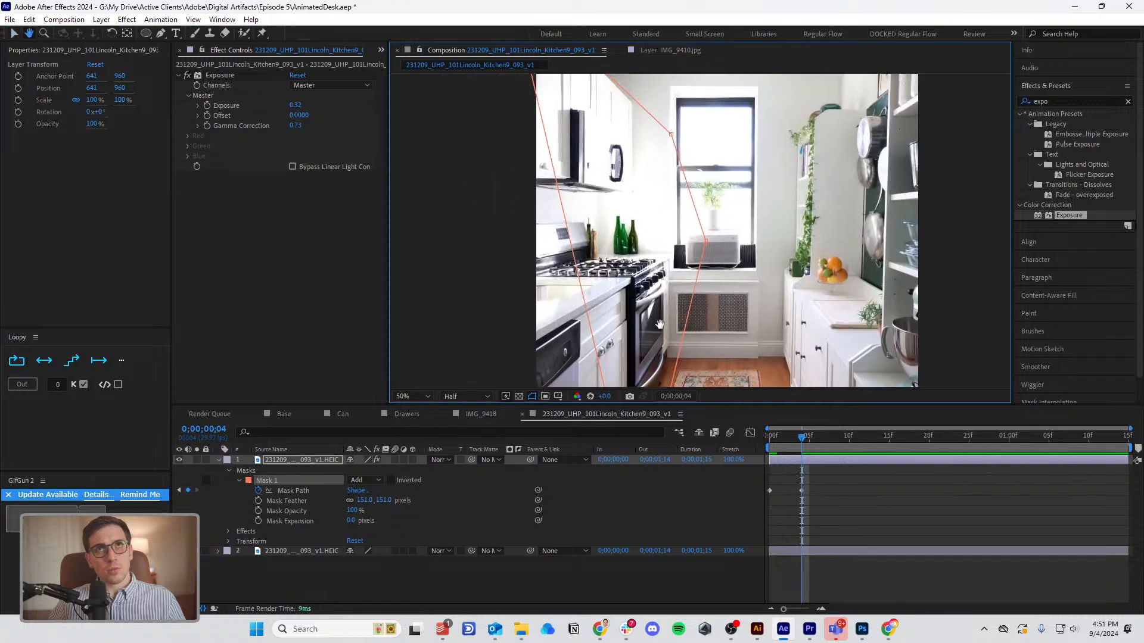
# Lower the mask's two upper points at frame 4 so the top edge runs beneath the wall cabinets to the window.
pyautogui.scroll(-2, 636, 257)
pyautogui.moveTo(605, 109); pyautogui.dragTo(610, 202)
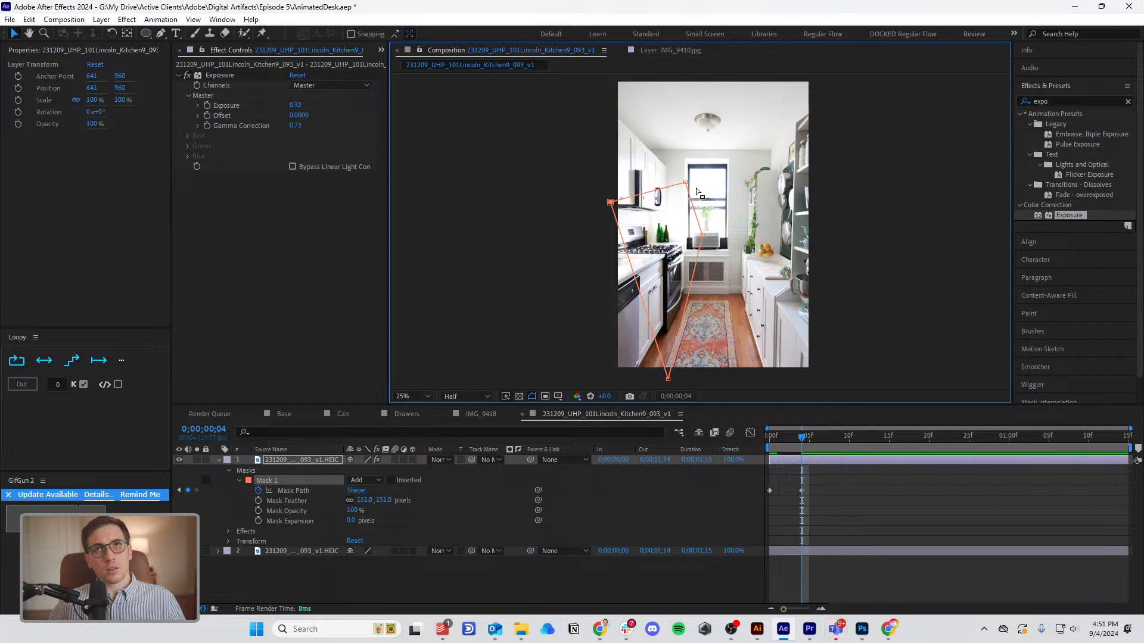
pyautogui.moveTo(686, 182); pyautogui.dragTo(685, 209)
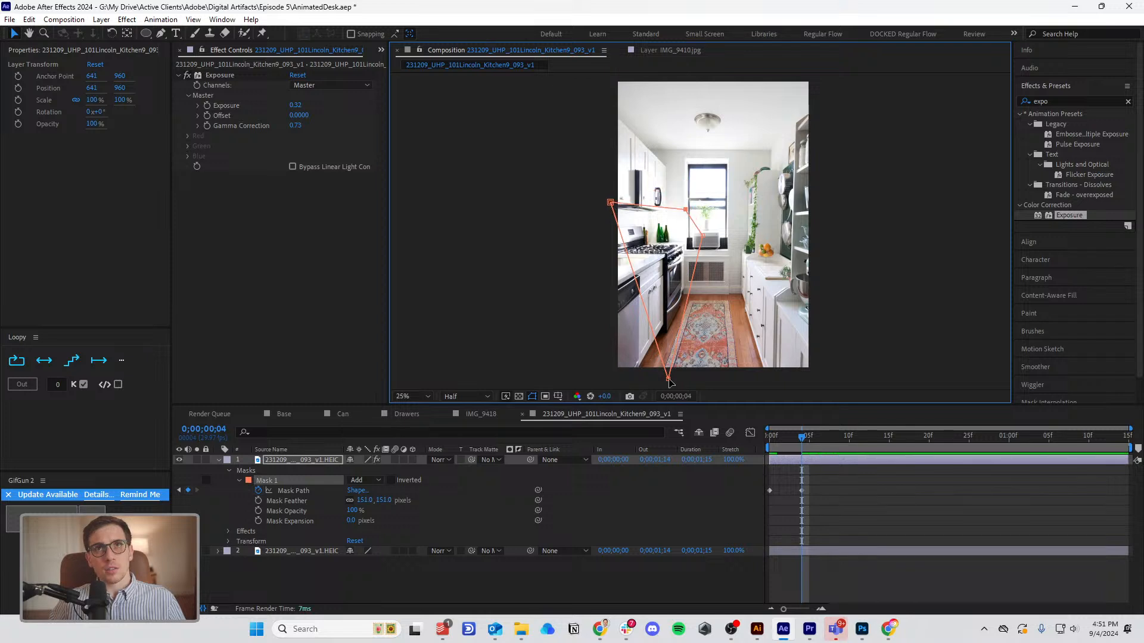
# Add a point on the mask's outer edge and pull it outside the photo's lower left corner.
pyautogui.click(161, 34)
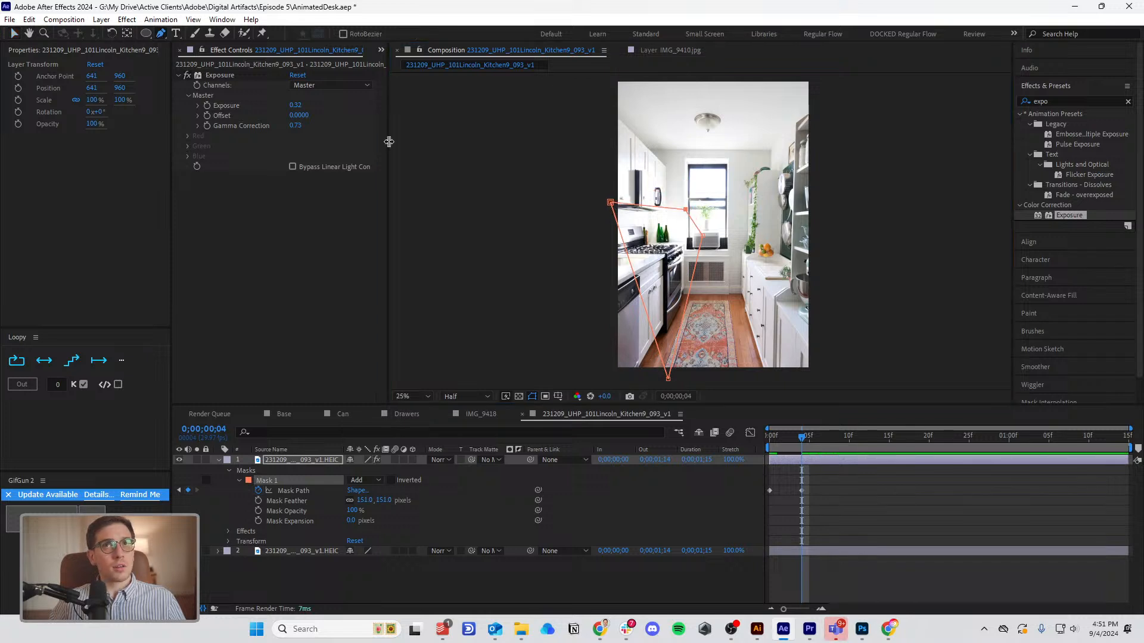
pyautogui.click(646, 310)
pyautogui.moveTo(643, 307); pyautogui.dragTo(584, 372)
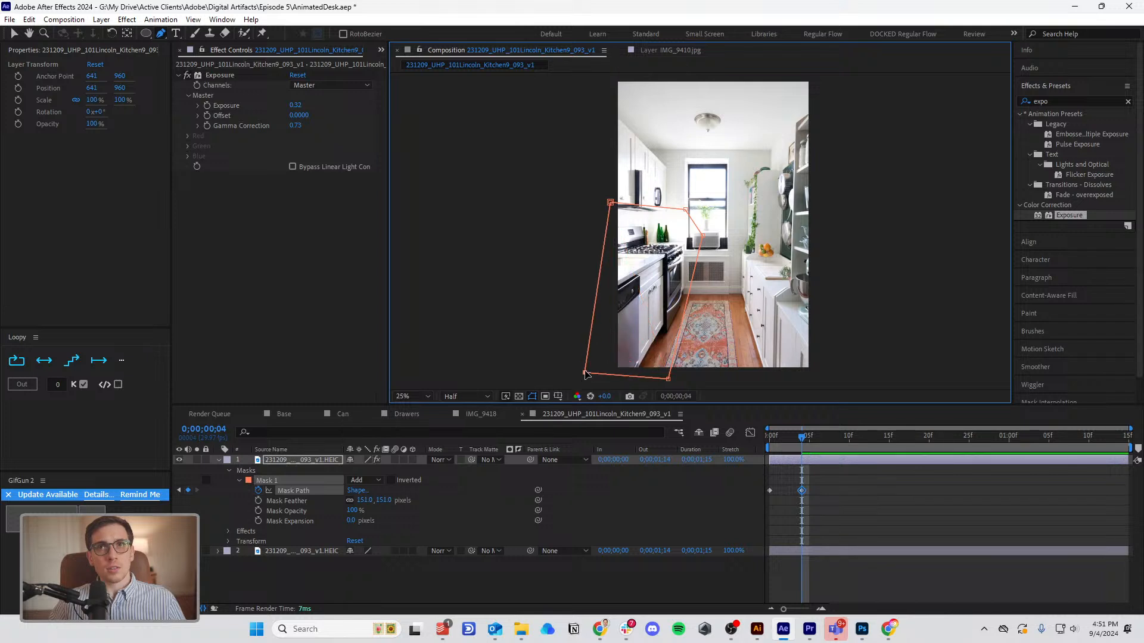
# Set the masked layer's Exposure to 0.72 and Offset to 0.15, and deselect the layer.
pyautogui.moveTo(295, 106)
pyautogui.mouseDown()
pyautogui.moveTo(324, 105)
pyautogui.moveTo(314, 118)
pyautogui.mouseUp()
pyautogui.click(846, 483)
# At frame 8, reshape the mask into a trapezoid over the floor, from the window's base to below the photo's lower corners.
pyautogui.moveTo(801, 440); pyautogui.dragTo(834, 471)
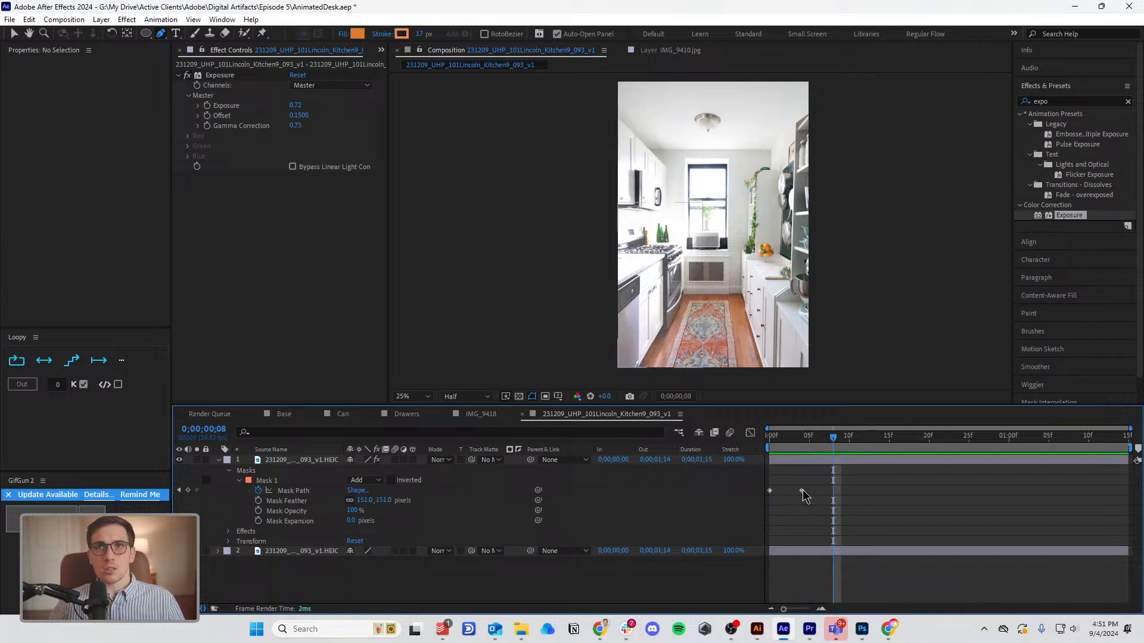
pyautogui.click(802, 491)
pyautogui.click(15, 34)
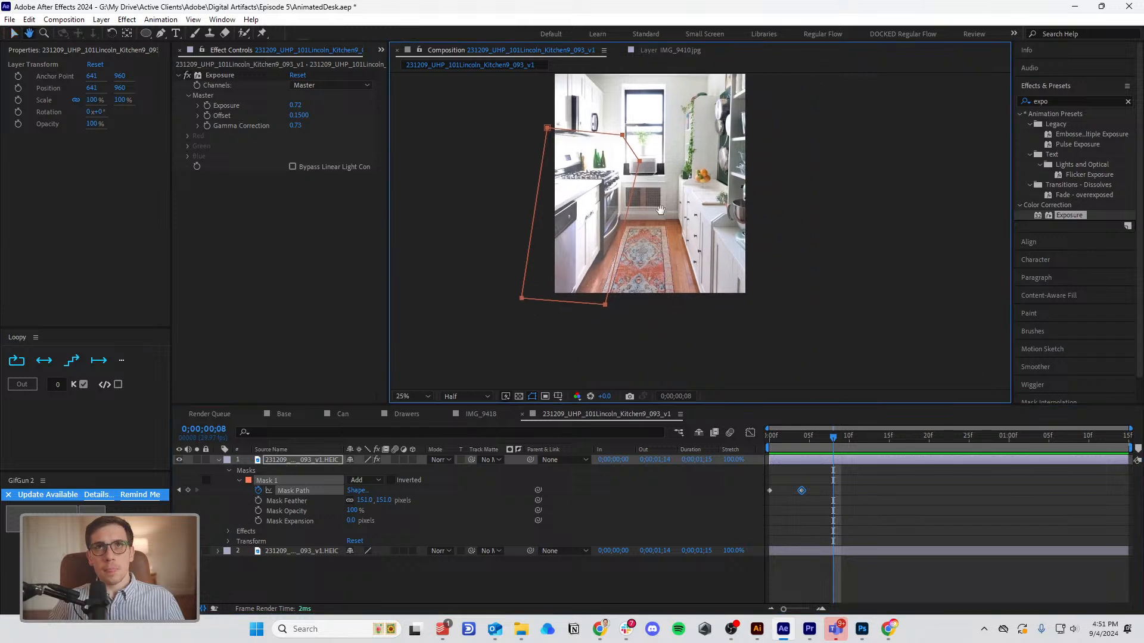
pyautogui.moveTo(634, 320); pyautogui.dragTo(478, 262)
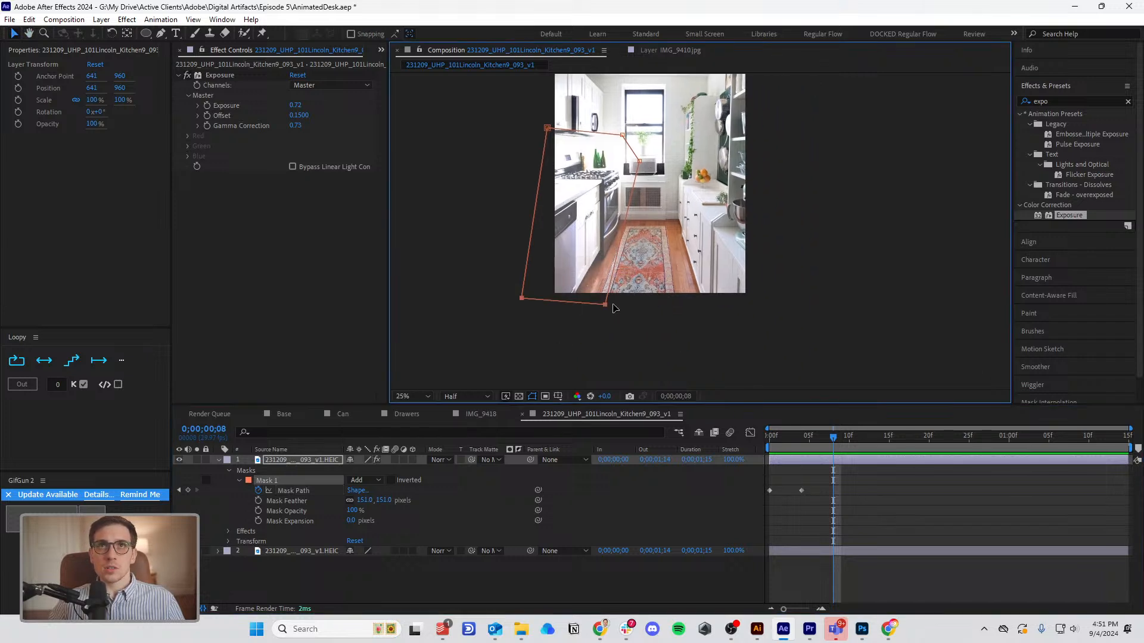
pyautogui.moveTo(607, 307); pyautogui.dragTo(734, 308)
pyautogui.moveTo(543, 131); pyautogui.dragTo(547, 307)
pyautogui.moveTo(642, 165)
pyautogui.mouseDown()
pyautogui.moveTo(665, 154)
pyautogui.moveTo(624, 159)
pyautogui.mouseUp()
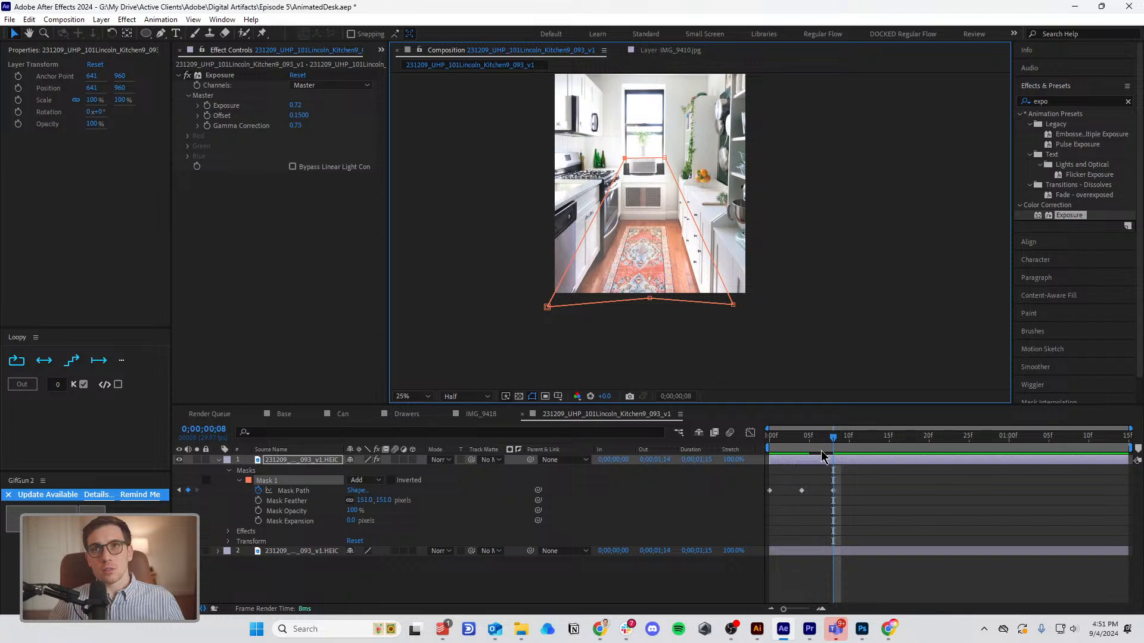
# At frame 13, reshape the mask to cover the right wall and cabinets, from the window frame to outside the photo.
pyautogui.click(867, 442)
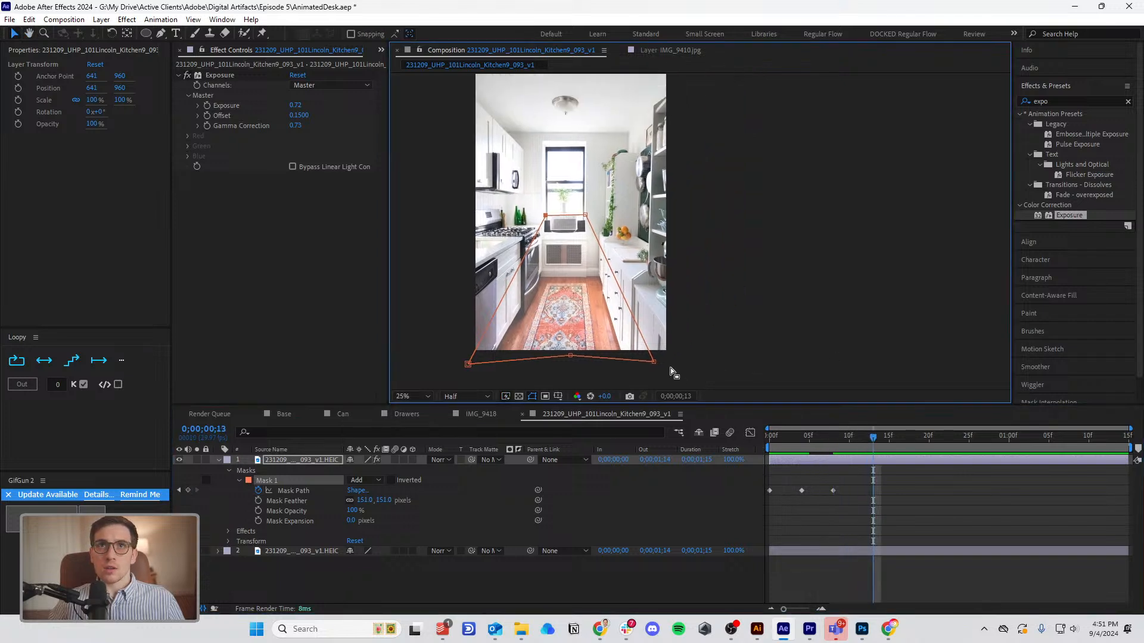
pyautogui.moveTo(654, 362); pyautogui.dragTo(679, 124)
pyautogui.moveTo(585, 216); pyautogui.dragTo(585, 151)
pyautogui.click(549, 216)
pyautogui.moveTo(549, 218); pyautogui.dragTo(583, 220)
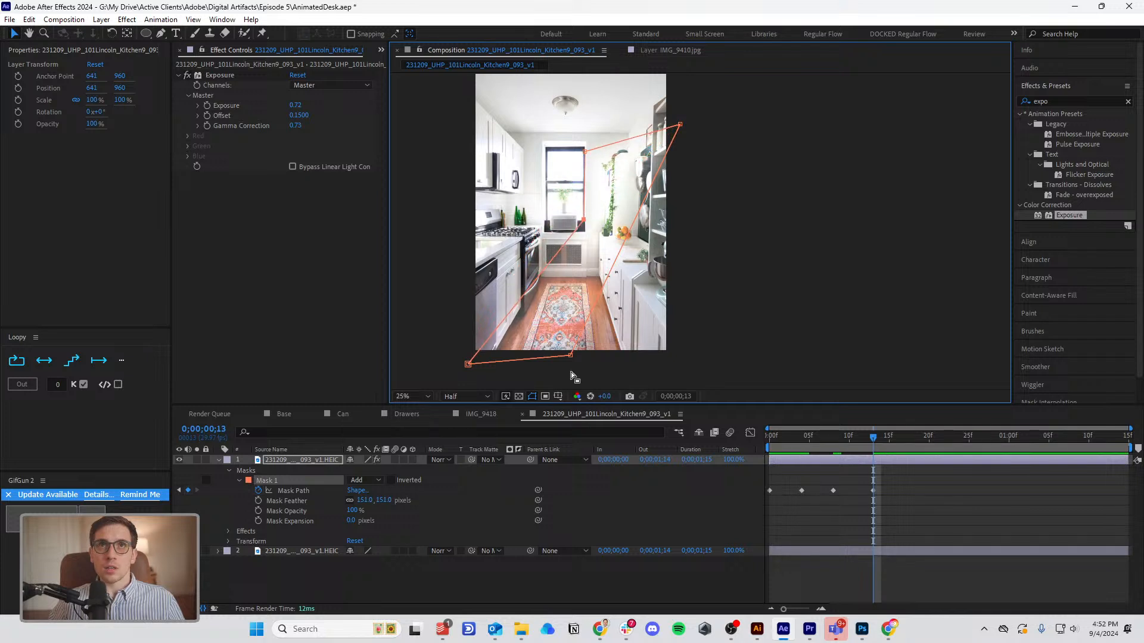
pyautogui.moveTo(571, 358); pyautogui.dragTo(712, 360)
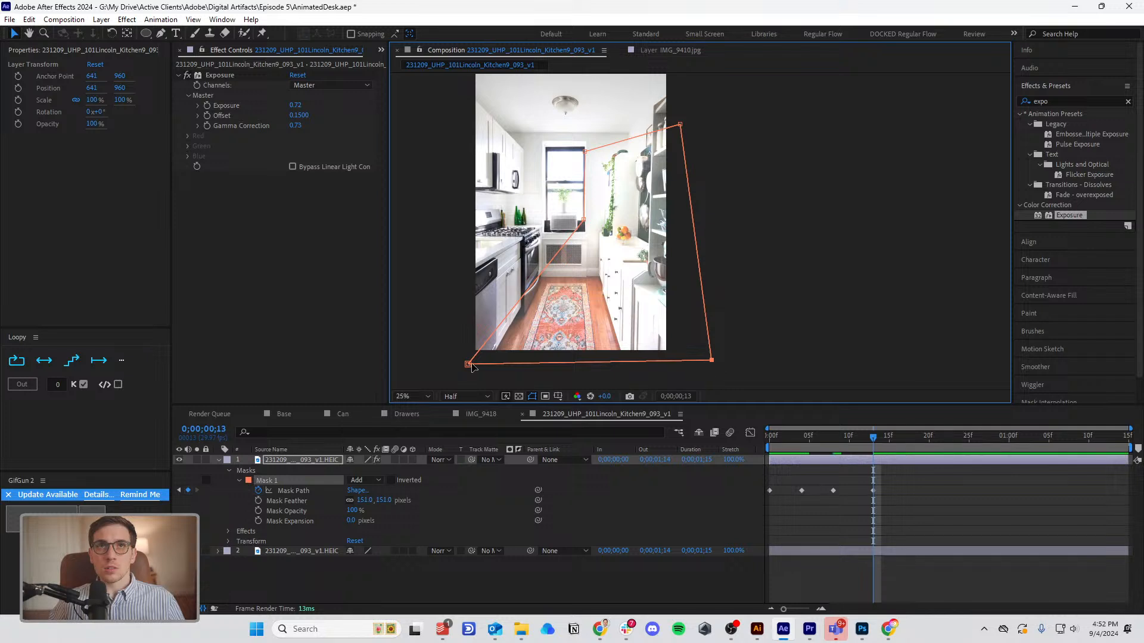
pyautogui.moveTo(469, 365); pyautogui.dragTo(623, 364)
# Play the mask animation from the start with the layer deselected to check the light's movement.
pyautogui.press('Home')
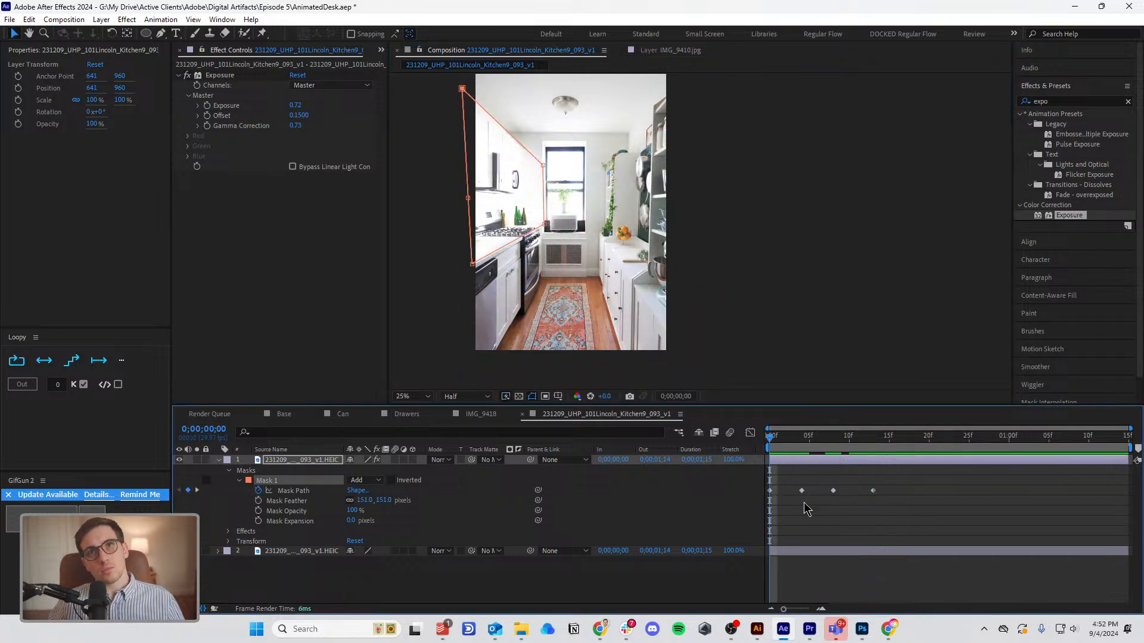
pyautogui.click(820, 506)
pyautogui.press('space')
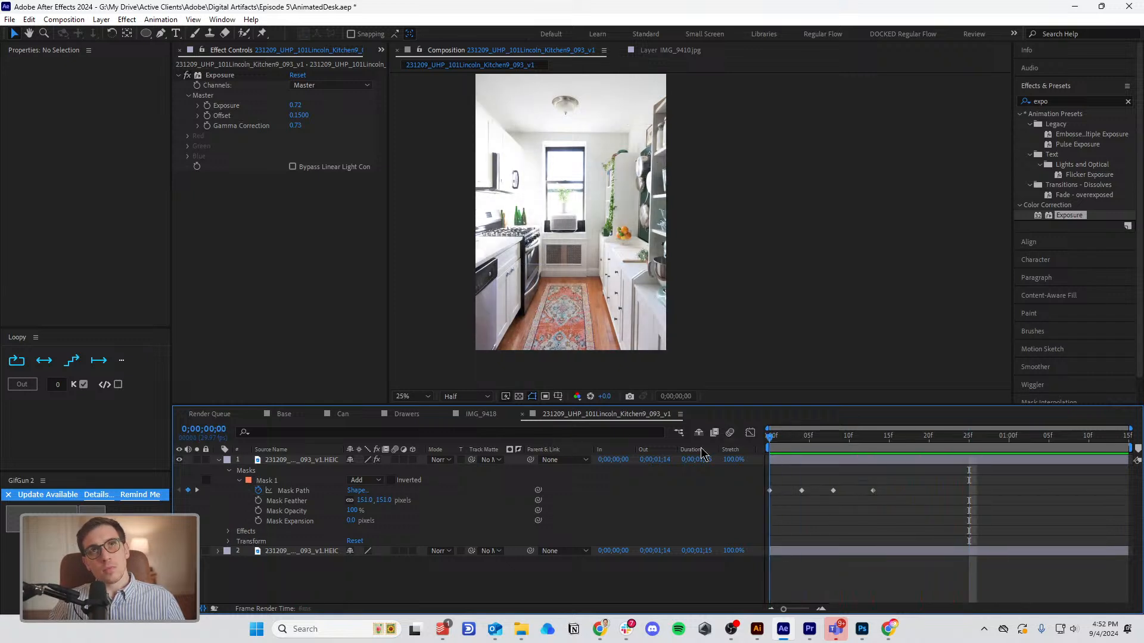
# At frame 16, collapse the mask into a thin sliver running from the window's upper corner past the photo's right edge.
pyautogui.moveTo(794, 443); pyautogui.dragTo(897, 446)
pyautogui.click(873, 490)
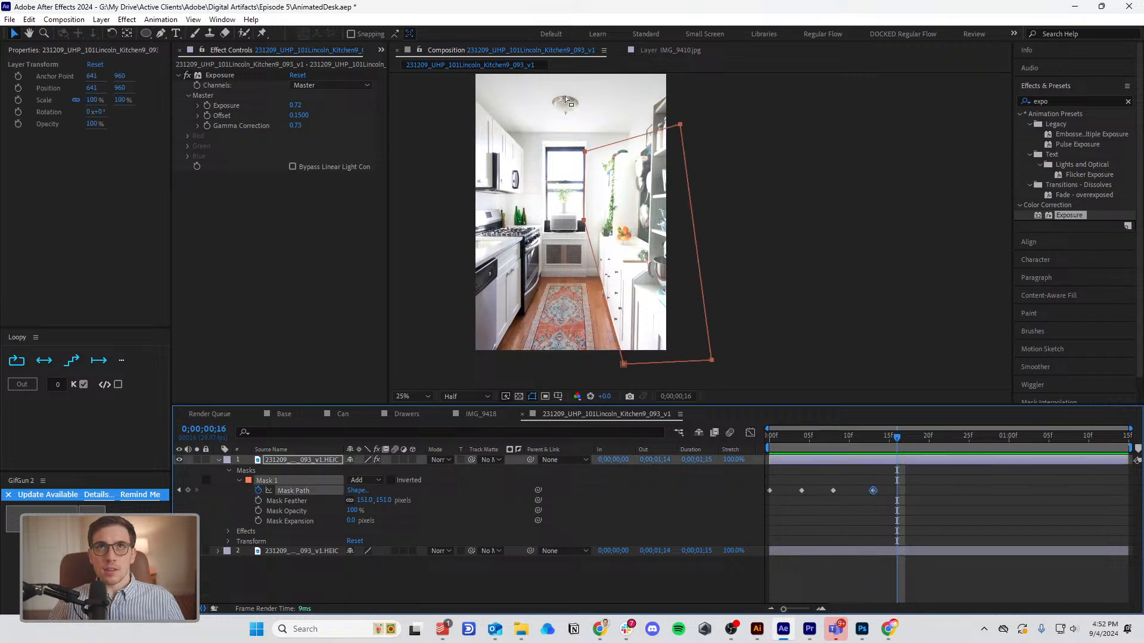
pyautogui.moveTo(615, 378); pyautogui.dragTo(722, 338)
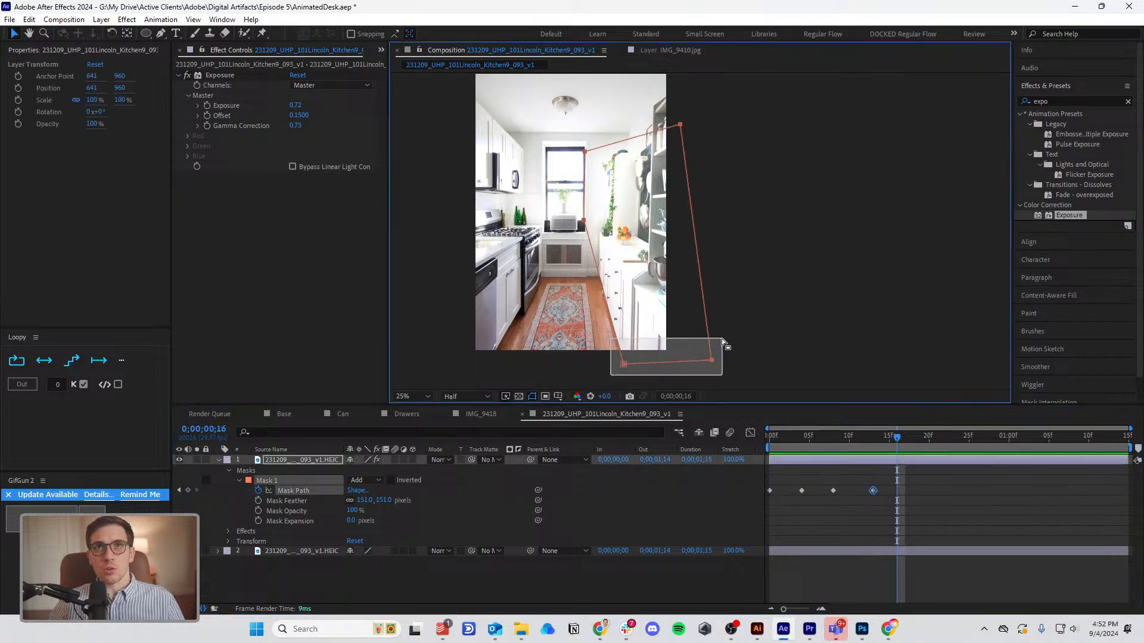
pyautogui.moveTo(626, 366); pyautogui.dragTo(710, 110)
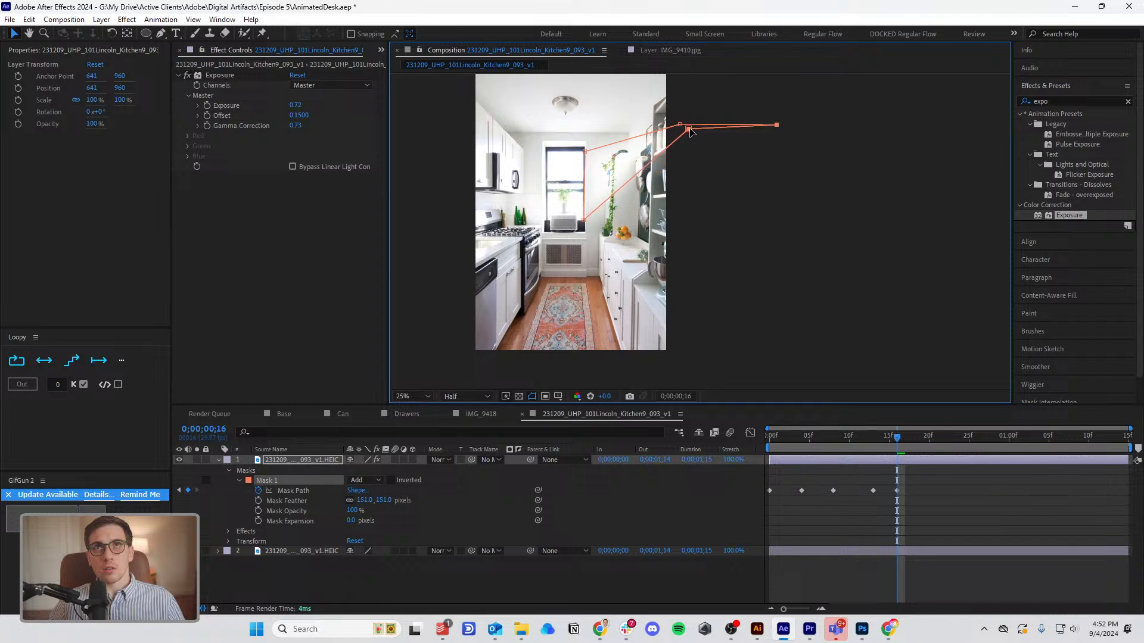
pyautogui.moveTo(583, 223); pyautogui.dragTo(584, 154)
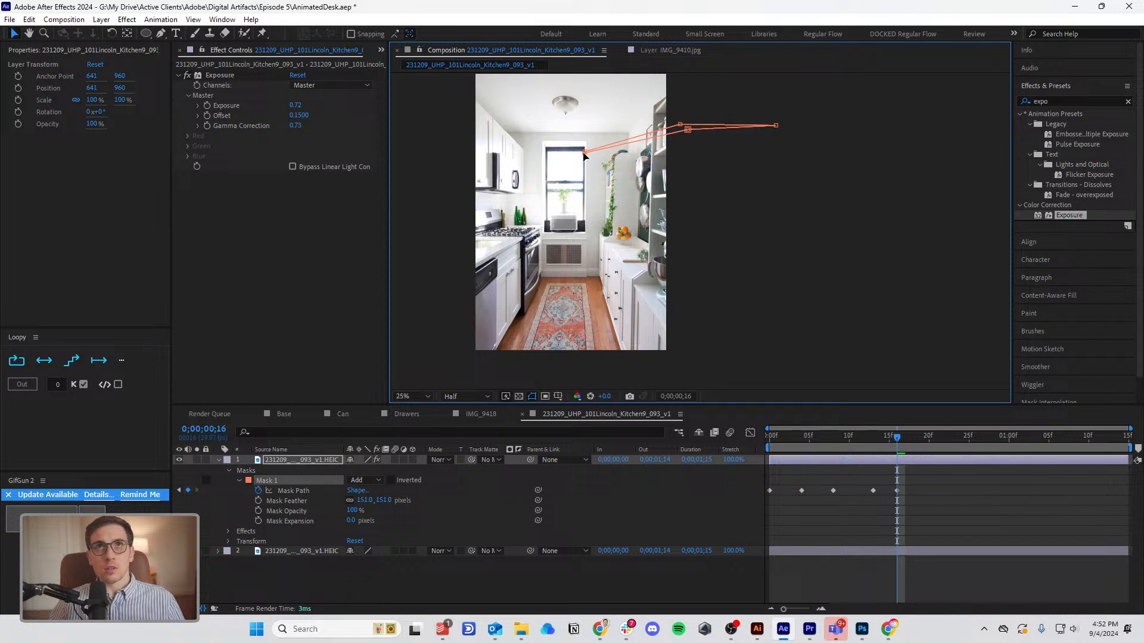
# Preview the animation and move the last mask path keyframe to frame 25.
pyautogui.moveTo(895, 443); pyautogui.dragTo(674, 454)
pyautogui.press('space')
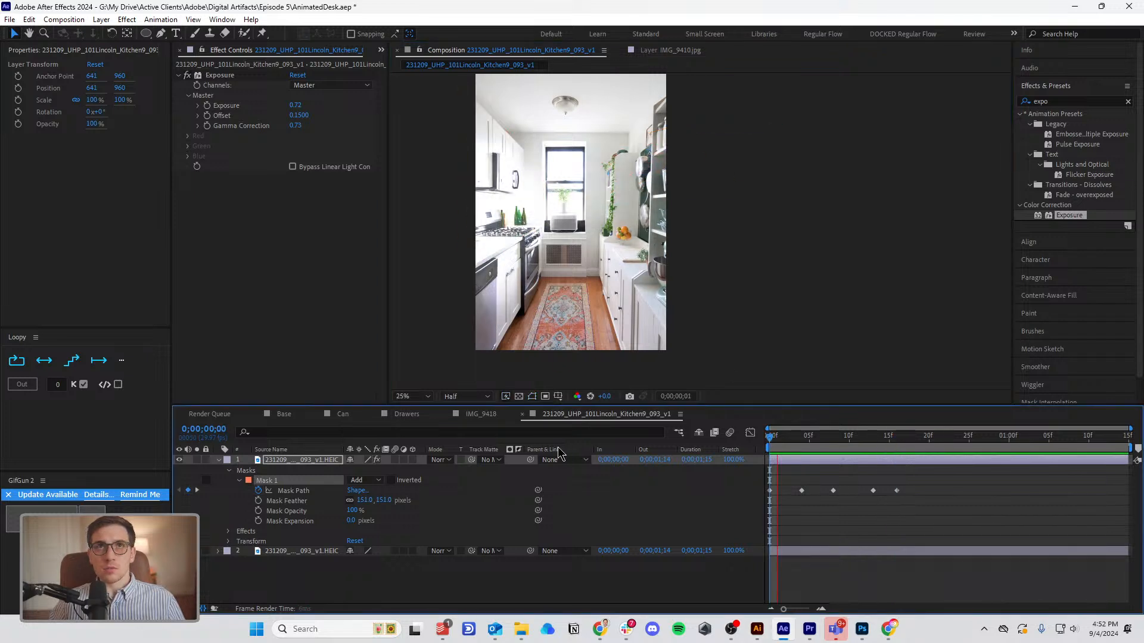
pyautogui.press('space')
pyautogui.moveTo(861, 441); pyautogui.dragTo(968, 491)
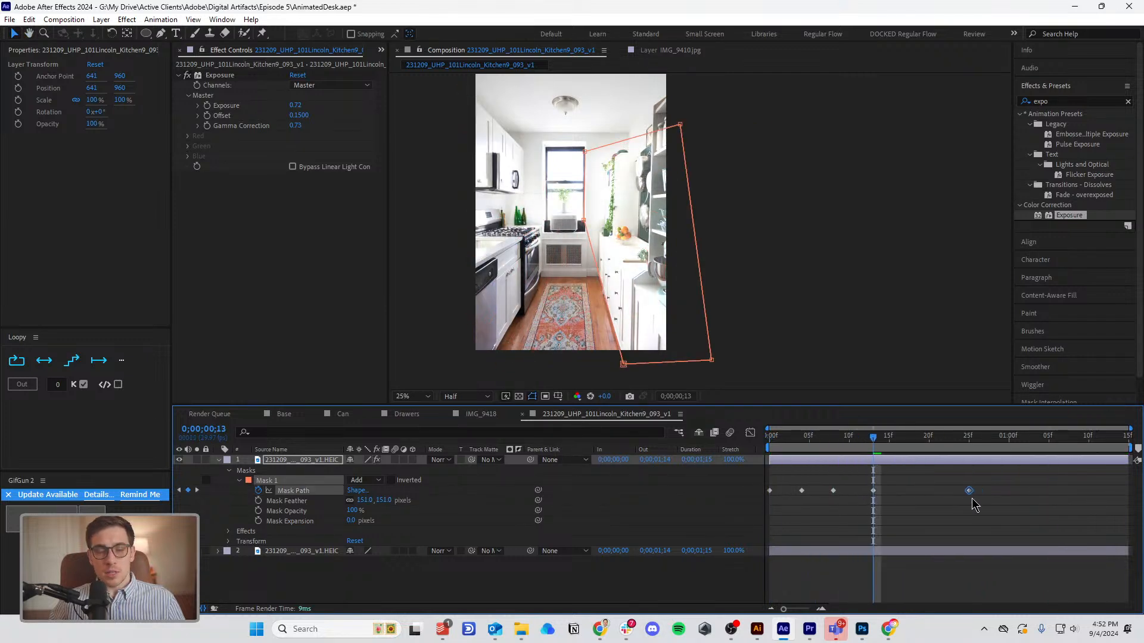
# Keyframe the masked layer's opacity from 100% at frame 13 to 0% at frame 22.
pyautogui.press('t')
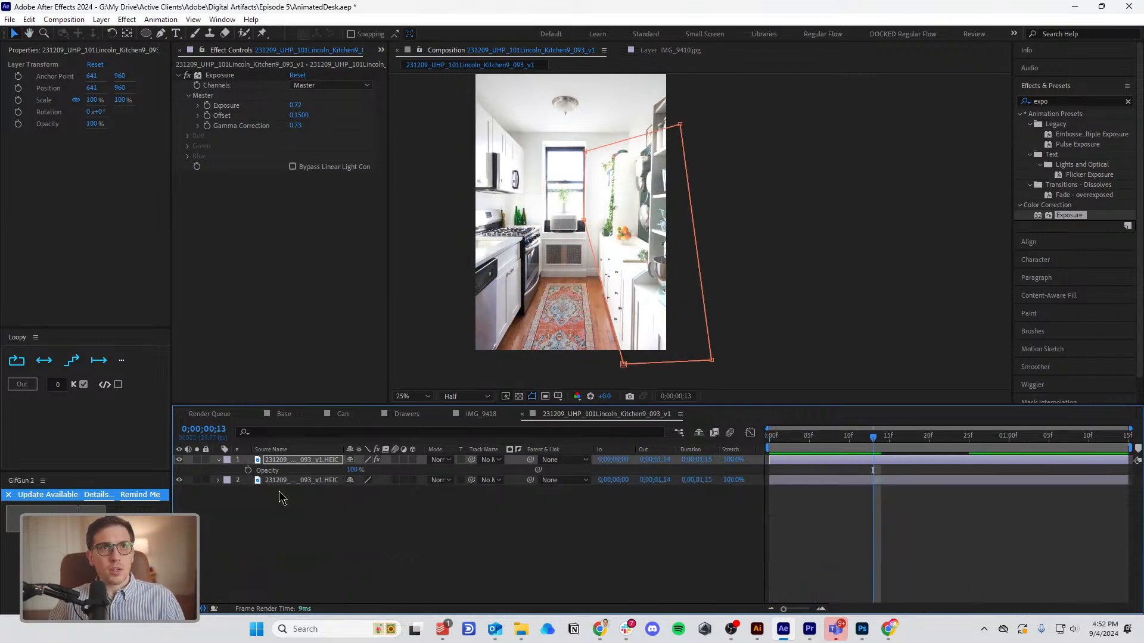
pyautogui.click(249, 470)
pyautogui.press('u')
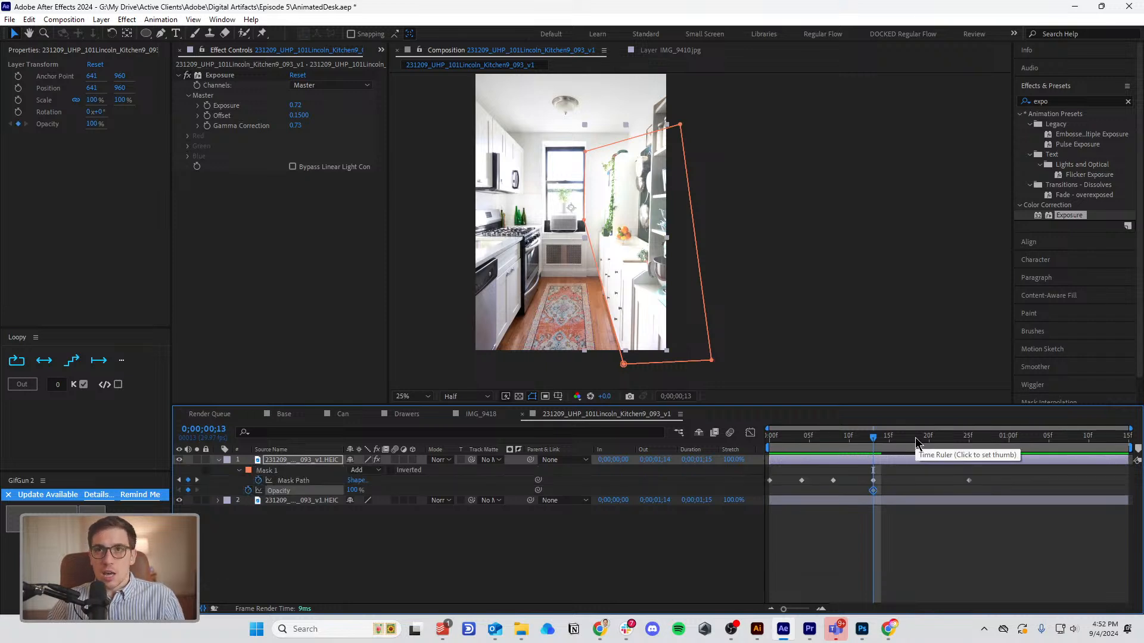
pyautogui.moveTo(915, 437); pyautogui.dragTo(944, 441)
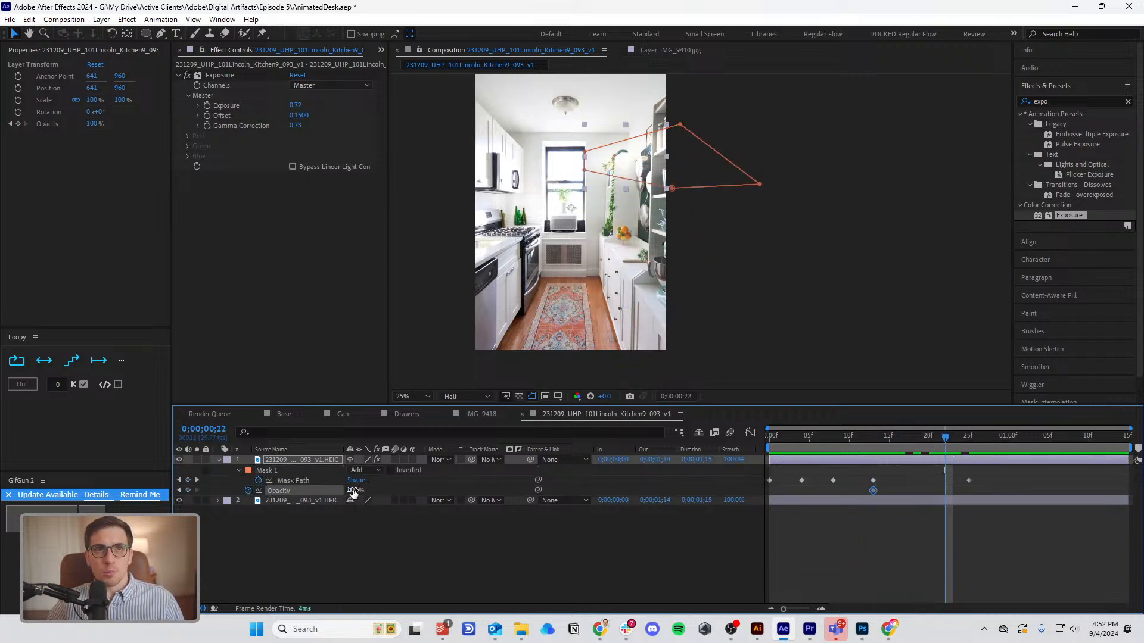
pyautogui.moveTo(354, 493); pyautogui.dragTo(280, 493)
pyautogui.click(905, 539)
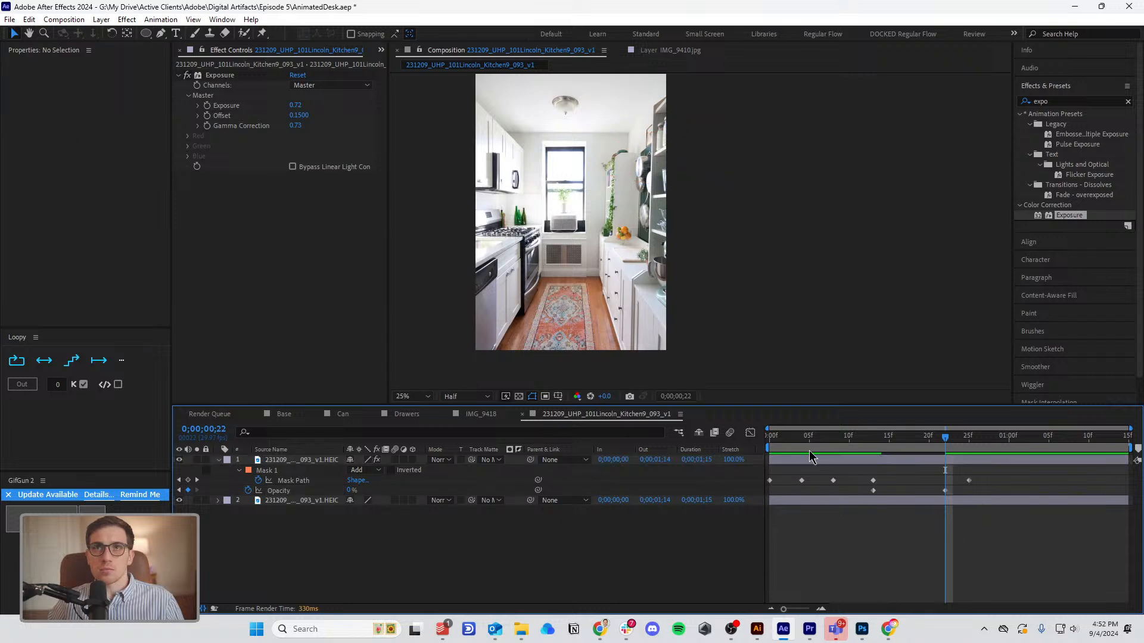
# Preview the fade-out and shift all mask path and opacity keyframes together so the first falls on frame 7.
pyautogui.press('space')
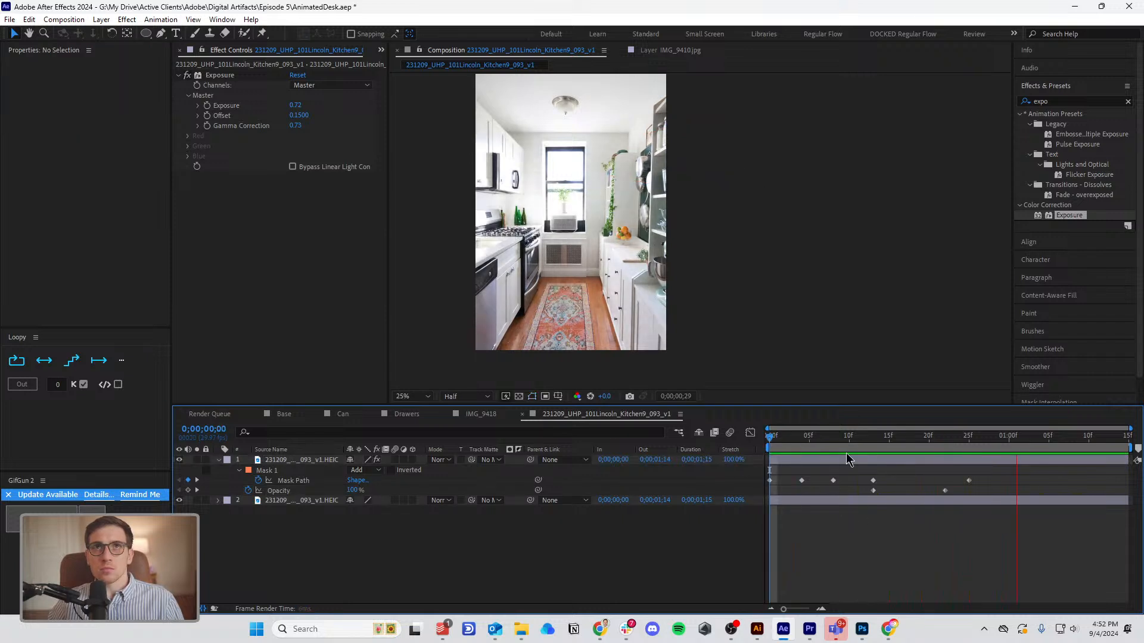
pyautogui.press('space')
pyautogui.moveTo(1006, 492); pyautogui.dragTo(826, 486)
pyautogui.click(815, 521)
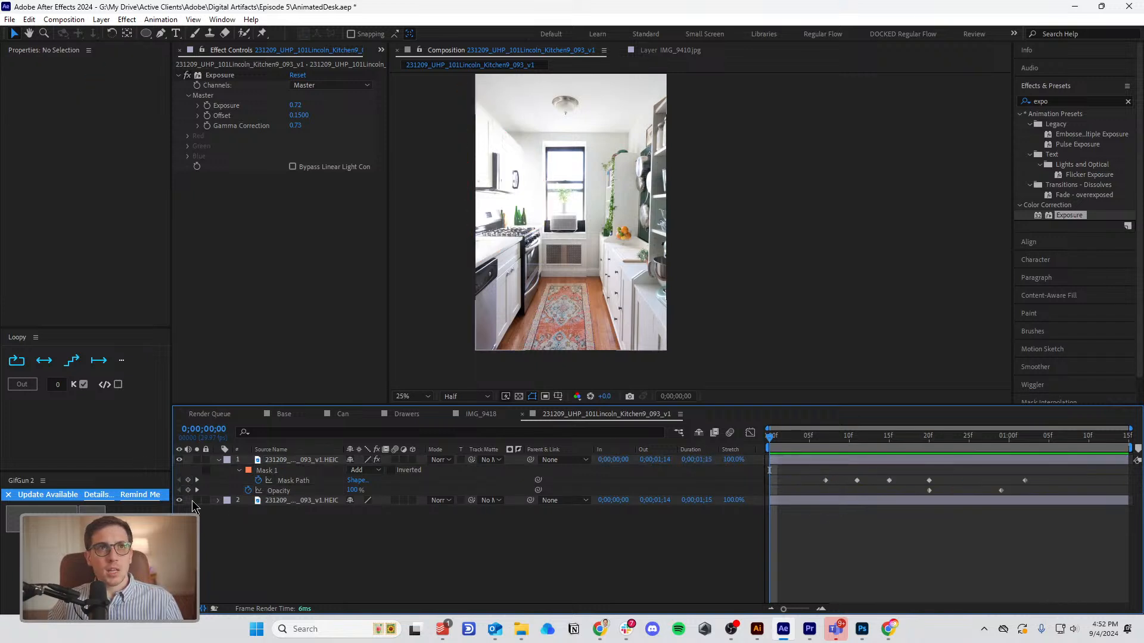
# Fade in the masked layer with opacity keyframes of 0% at frame 0 and 100% at frame 5, and play the result.
pyautogui.click(187, 490)
pyautogui.press('pagedown')
pyautogui.press('pagedown')
pyautogui.press('pagedown')
pyautogui.press('pagedown')
pyautogui.press('pagedown')
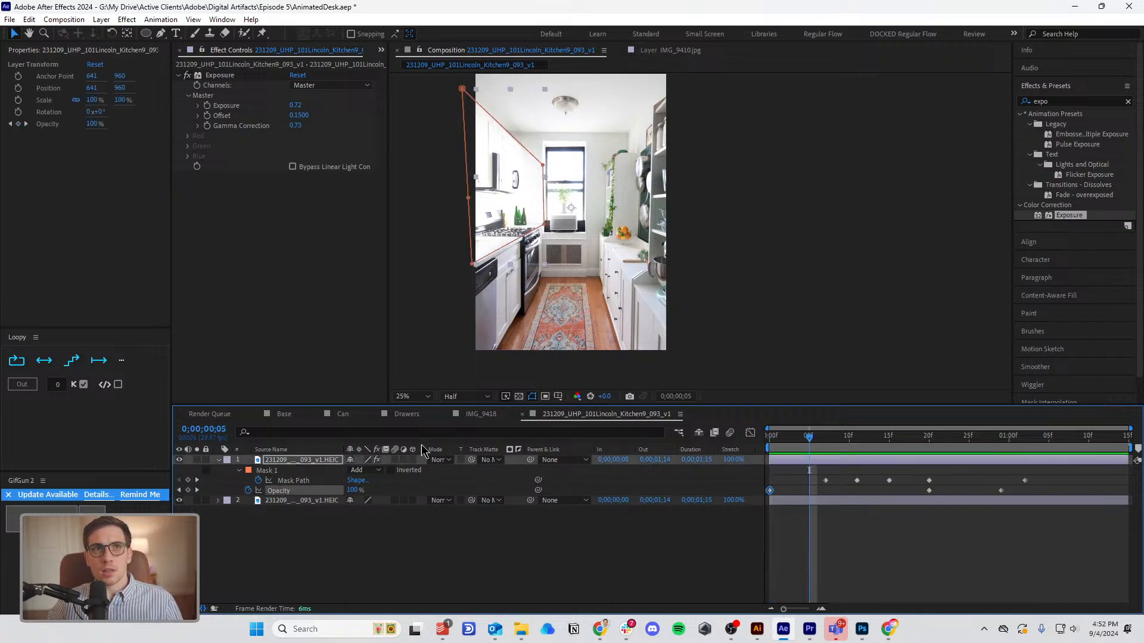
pyautogui.press('Home')
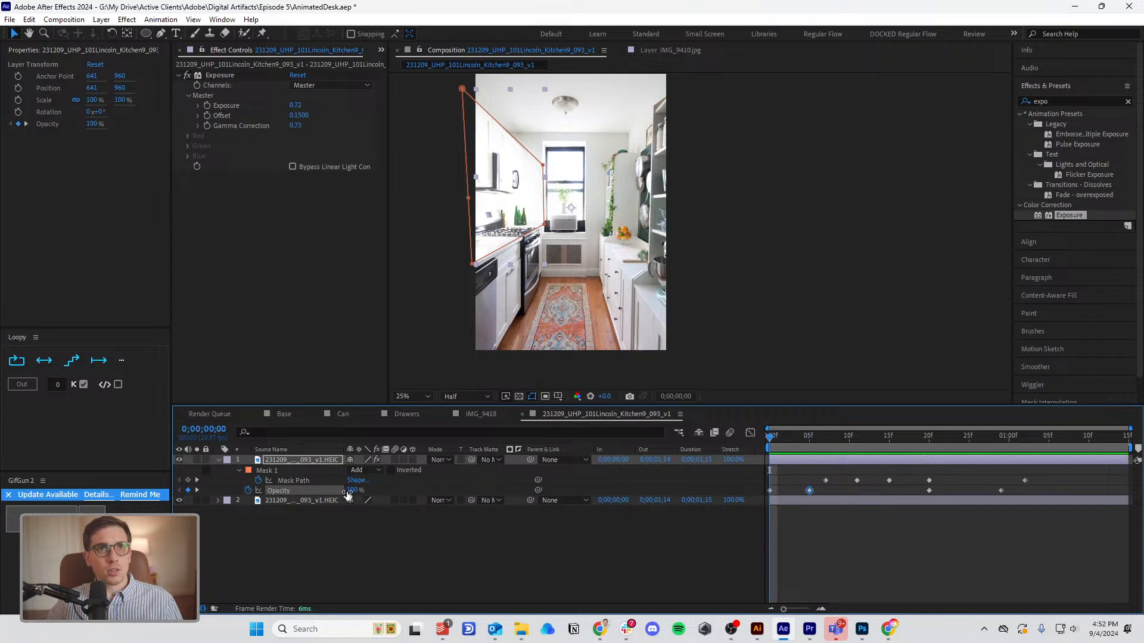
pyautogui.write('0')
pyautogui.press('Return')
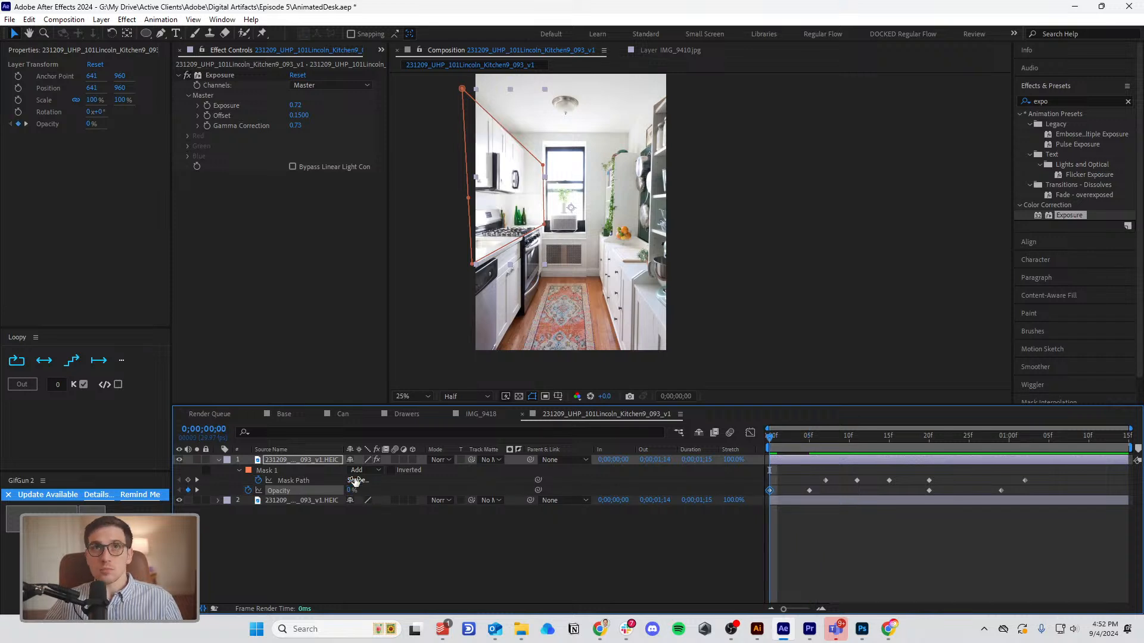
pyautogui.press('space')
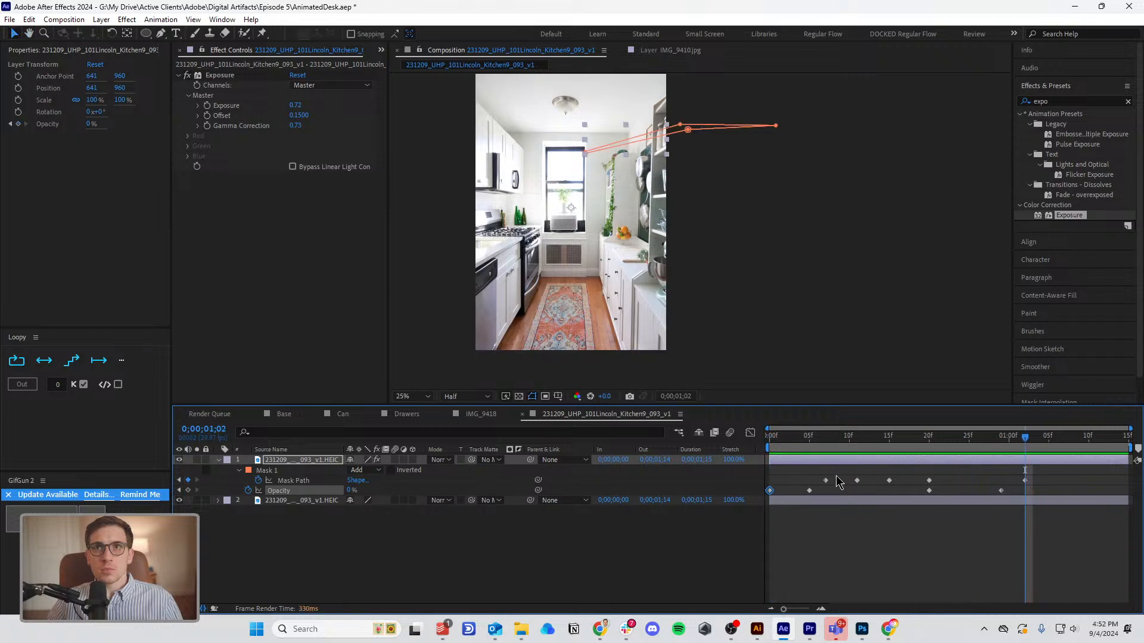
# Move the first mask path keyframe to frame 0 and play the animation from the start.
pyautogui.moveTo(827, 481); pyautogui.dragTo(767, 495)
pyautogui.press('Home')
pyautogui.press('space')
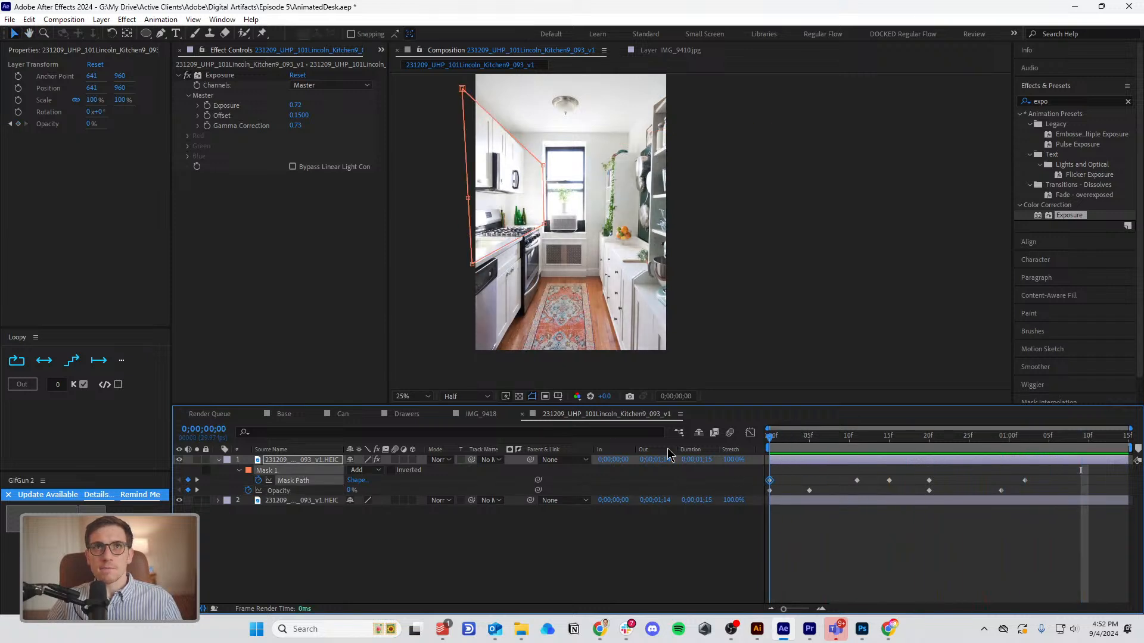
# At frame 5, pull the mask's lowest corner below the photo's lower-left corner and play the result.
pyautogui.moveTo(773, 442); pyautogui.dragTo(810, 462)
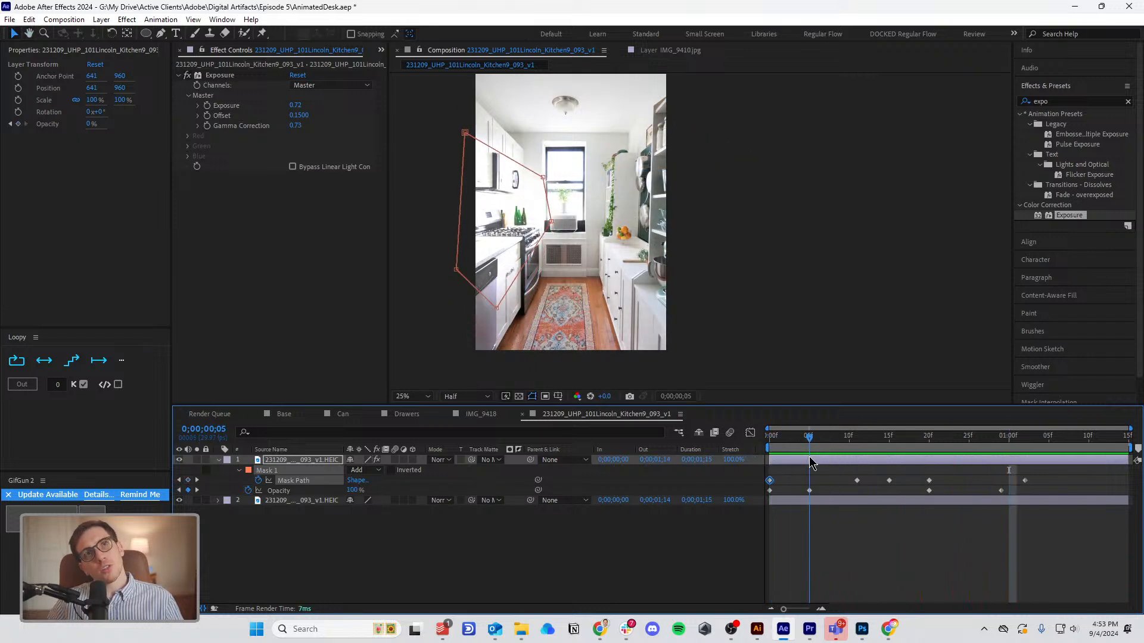
pyautogui.moveTo(497, 309); pyautogui.dragTo(471, 363)
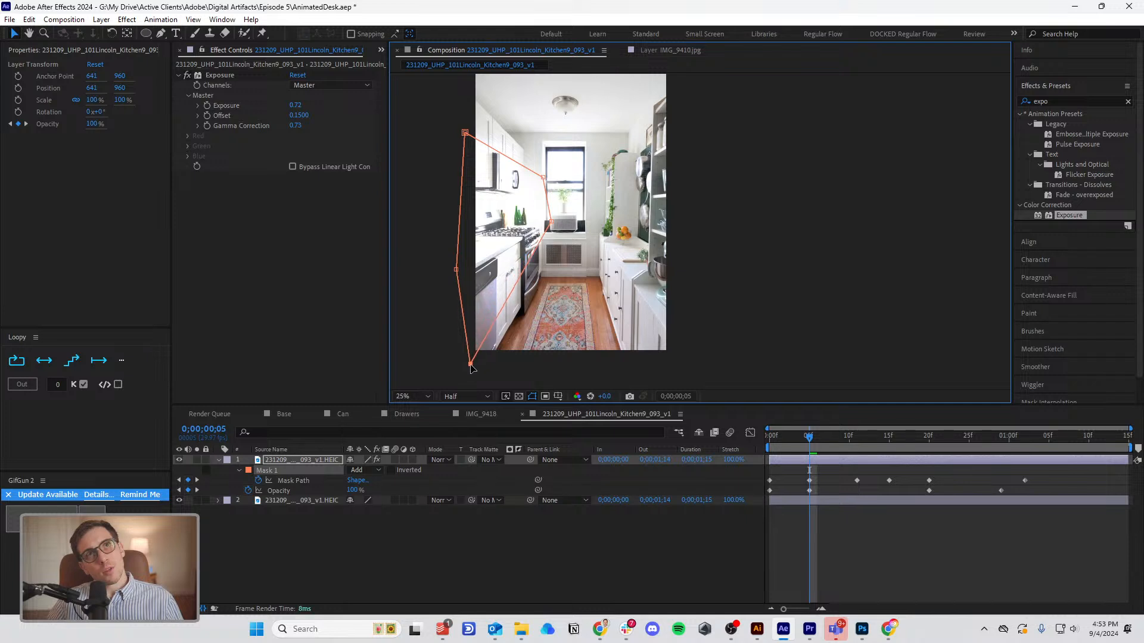
pyautogui.press('space')
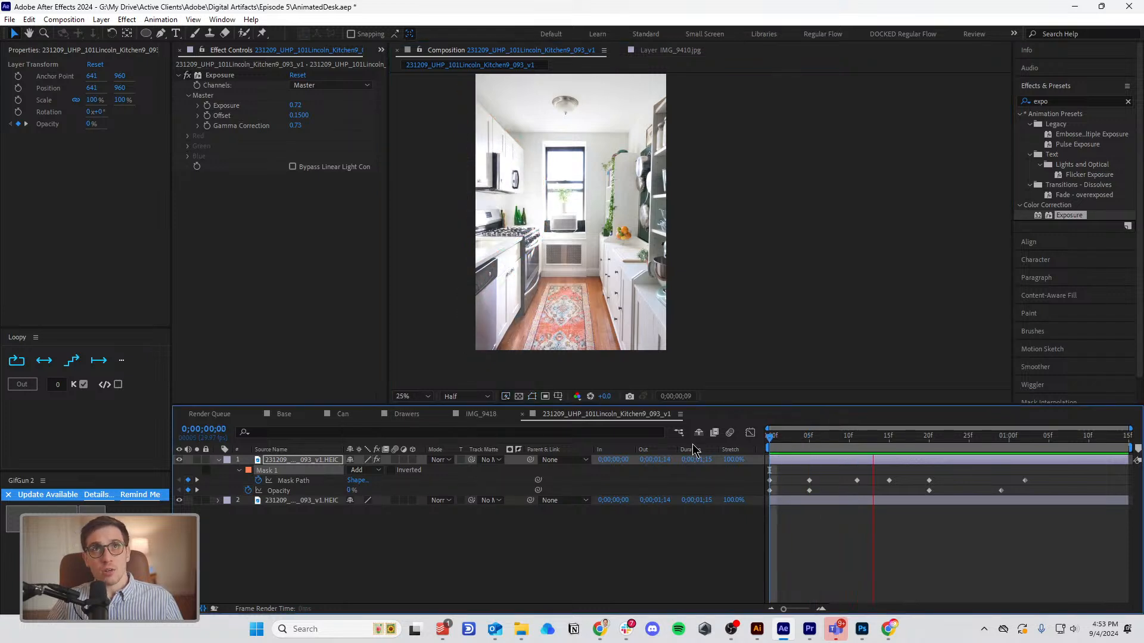
# Check frame 5, then reshape the mask path at frame 13 by pulling its left corner below the photo's lower-left corner.
pyautogui.moveTo(778, 443); pyautogui.dragTo(813, 459)
pyautogui.moveTo(454, 274); pyautogui.dragTo(513, 295)
pyautogui.moveTo(813, 439); pyautogui.dragTo(875, 459)
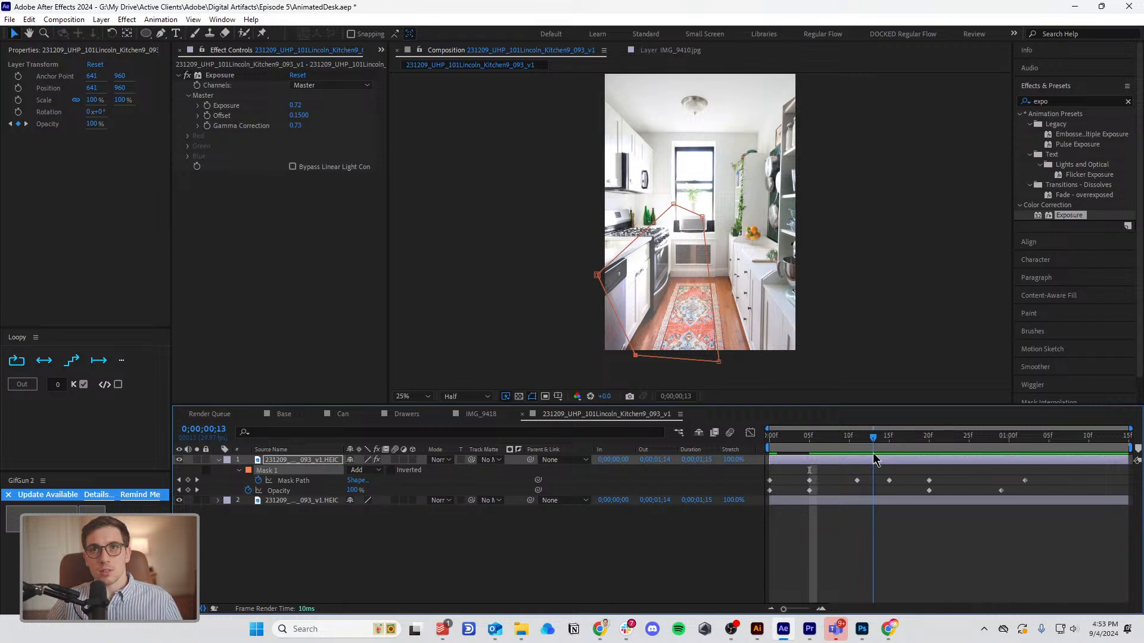
pyautogui.moveTo(596, 277); pyautogui.dragTo(496, 363)
pyautogui.moveTo(889, 445); pyautogui.dragTo(890, 487)
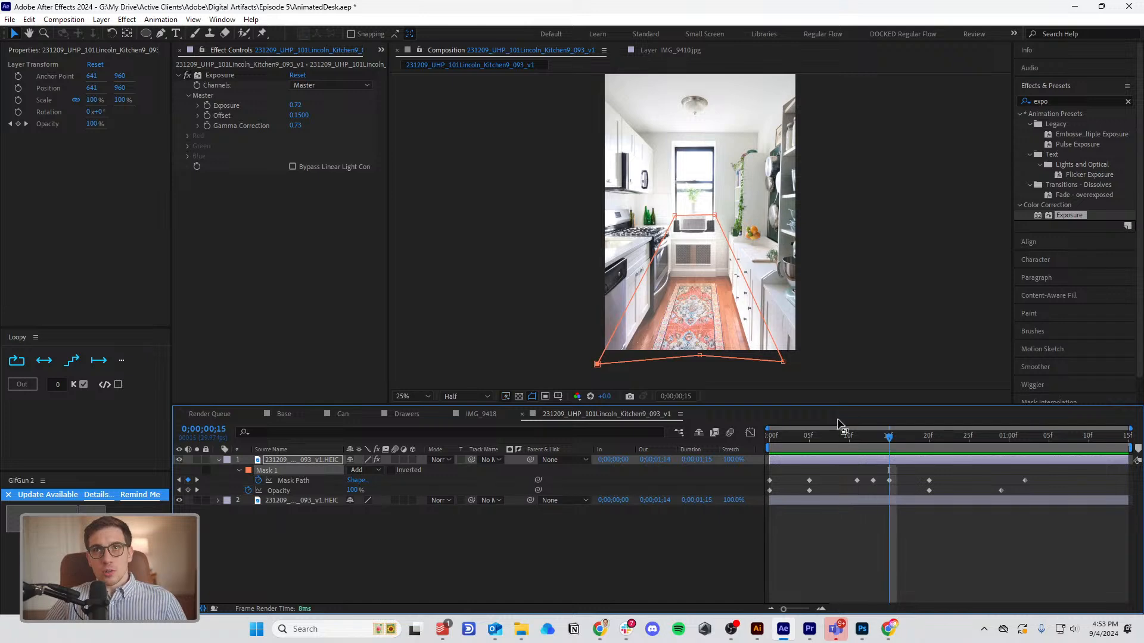
# Draw a second mask on the exposure layer around the window air conditioner and the radiator wall below, down to the floor.
pyautogui.scroll(4, 697, 280)
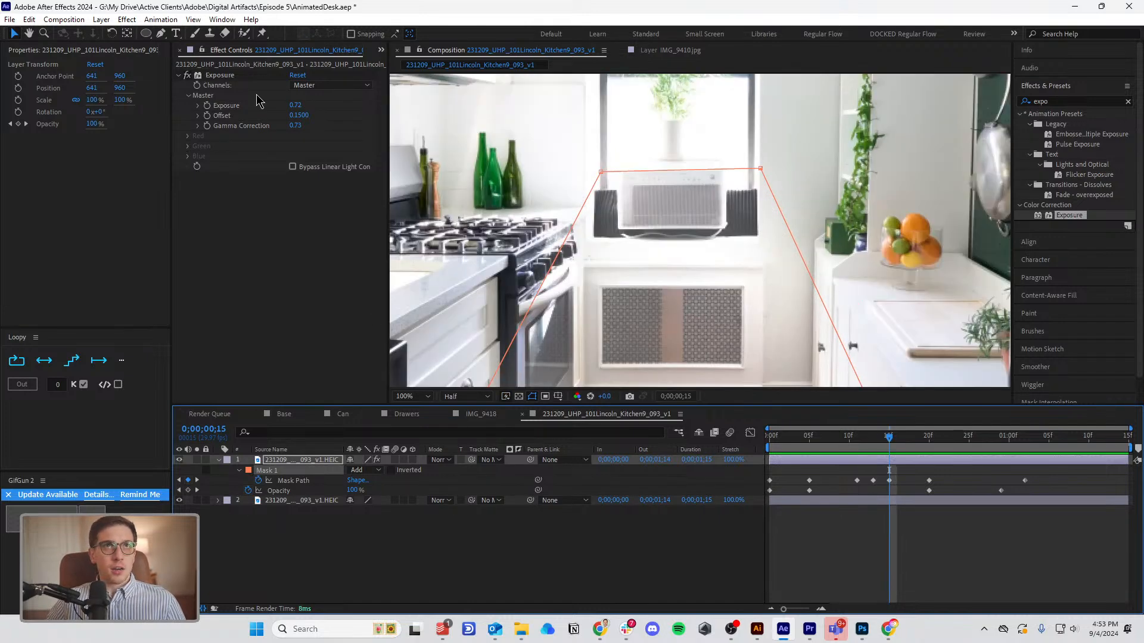
pyautogui.press('g')
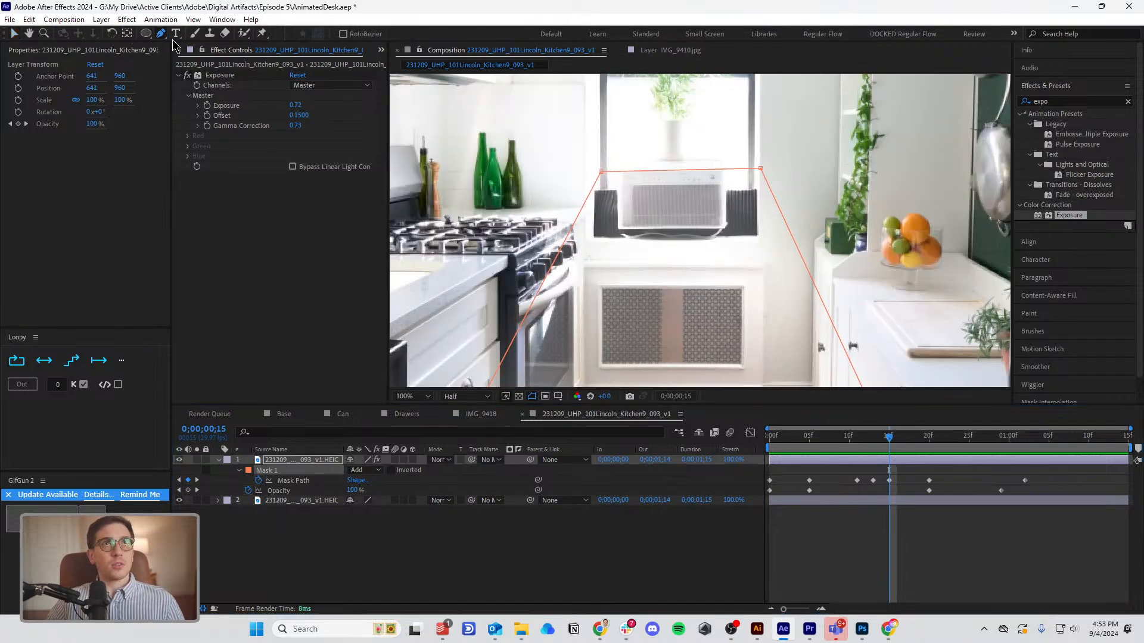
pyautogui.click(617, 162)
pyautogui.moveTo(622, 315); pyautogui.dragTo(608, 270)
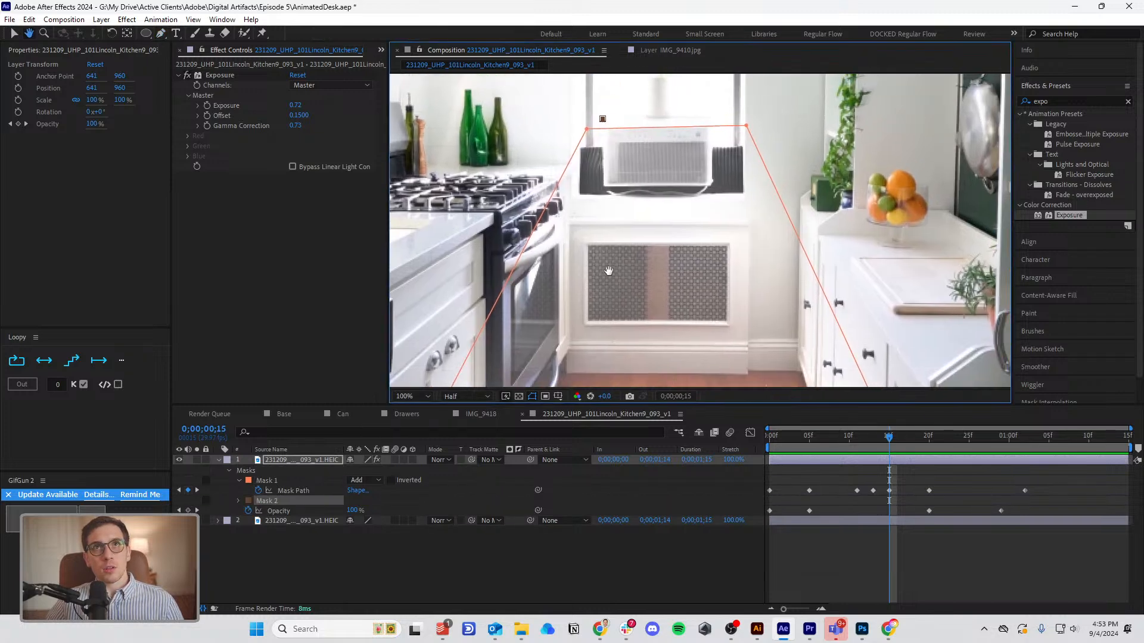
pyautogui.scroll(-4, 623, 210)
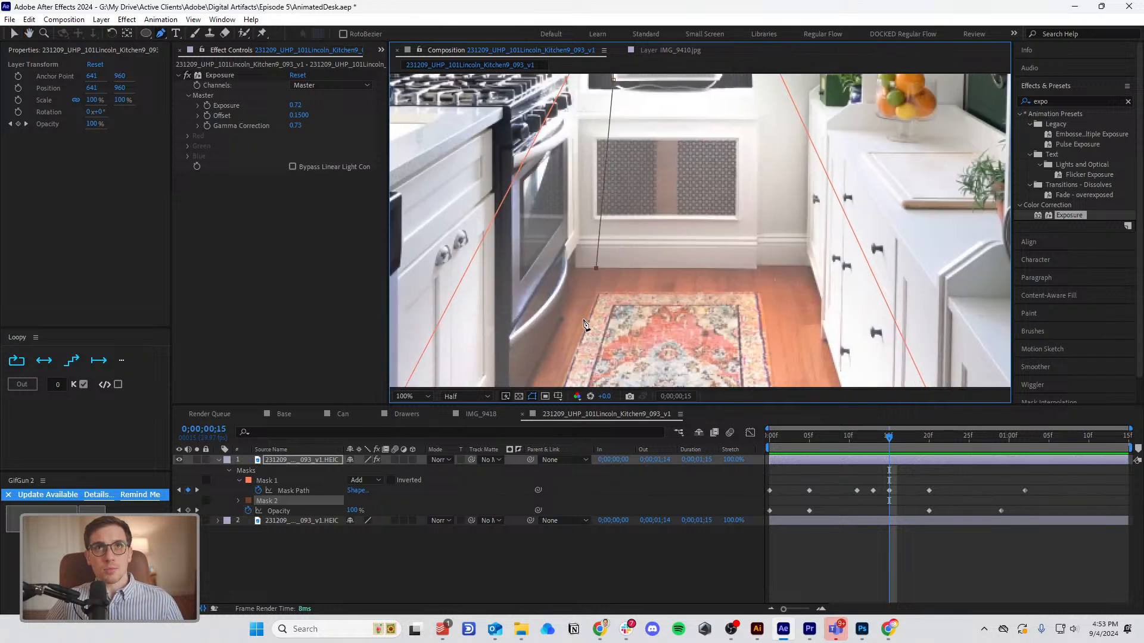
pyautogui.click(789, 325)
pyautogui.scroll(5, 780, 234)
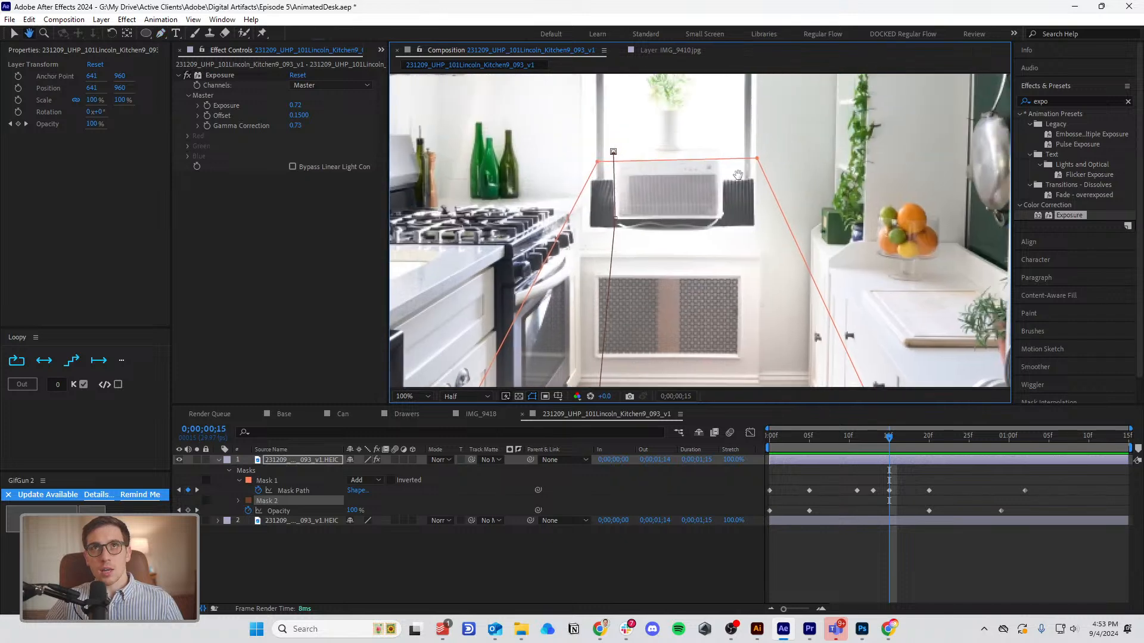
pyautogui.click(722, 216)
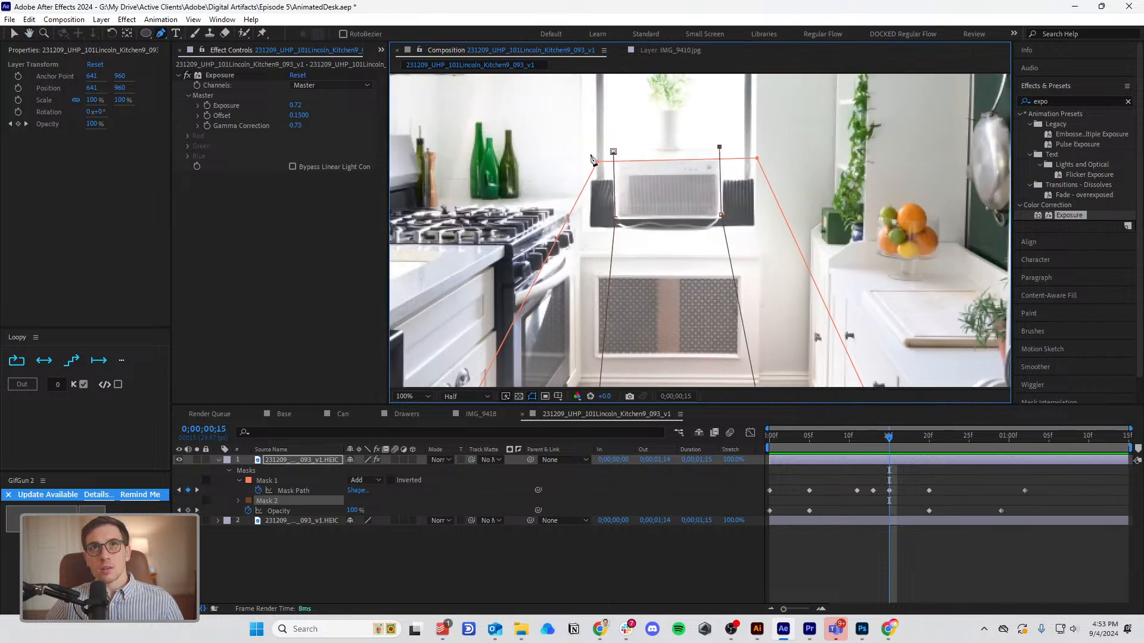
pyautogui.click(613, 153)
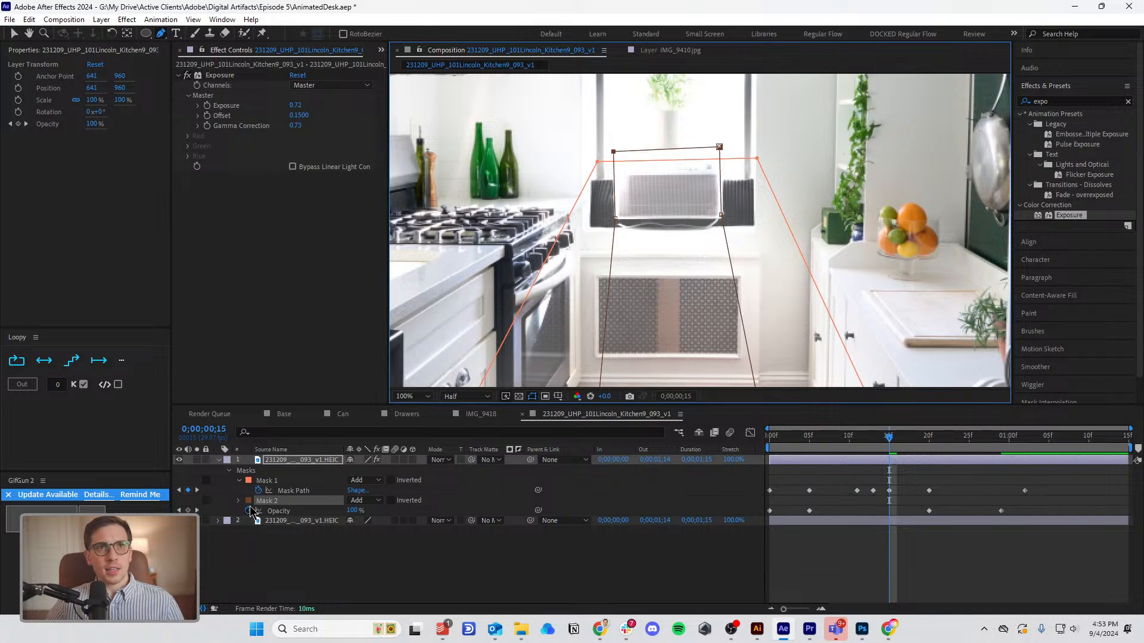
# Set the air conditioner and radiator mask to Subtract with a 42-pixel feather.
pyautogui.click(379, 501)
pyautogui.click(382, 541)
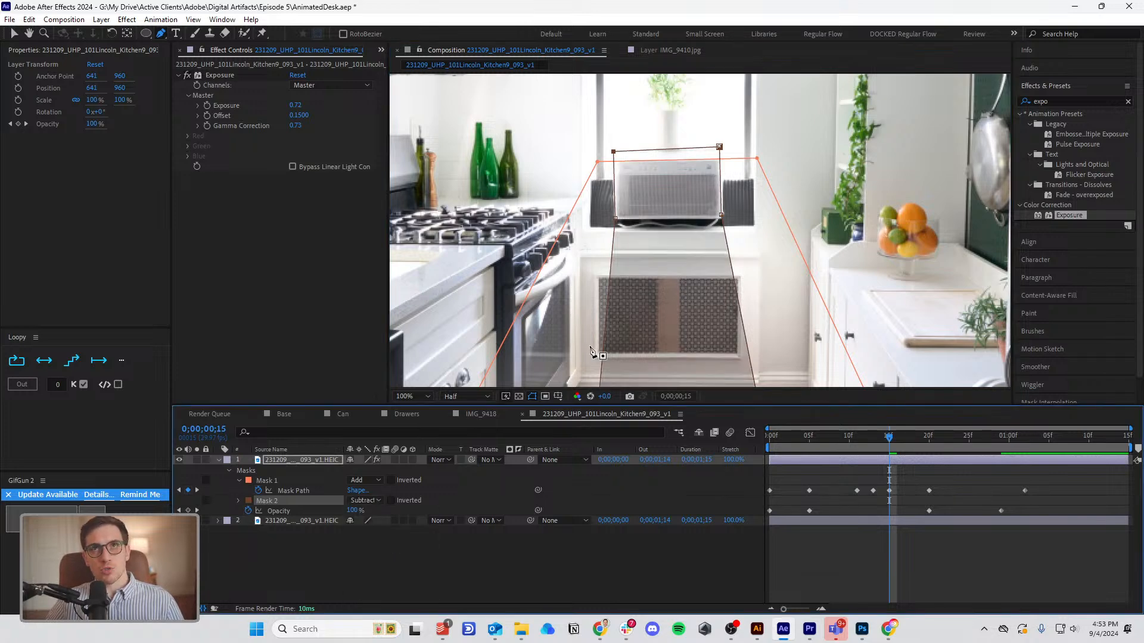
pyautogui.click(239, 501)
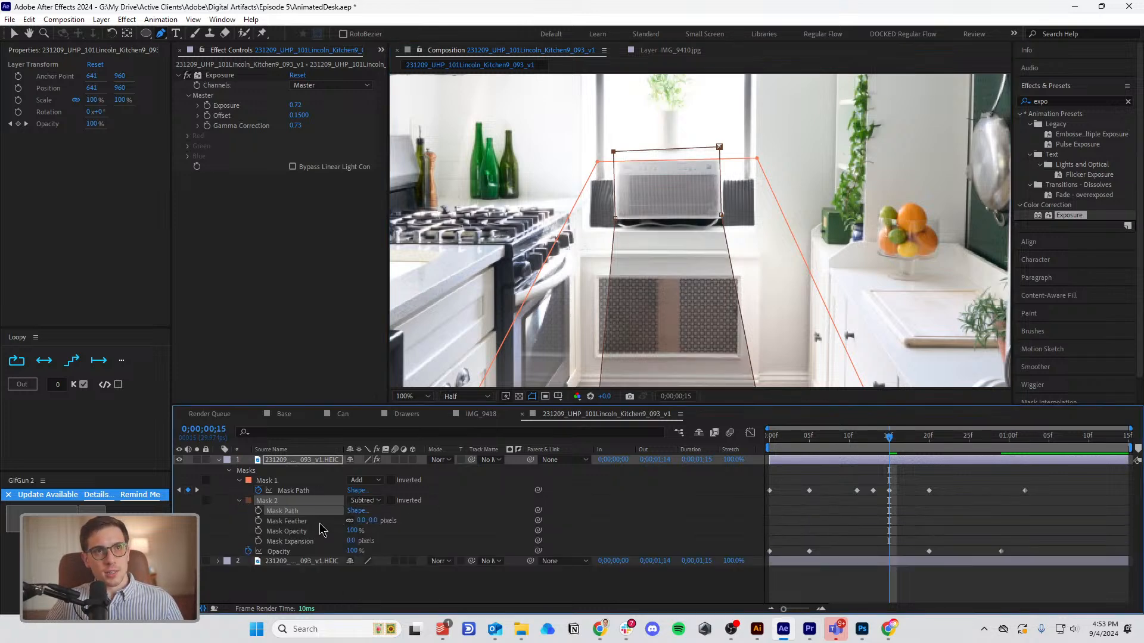
pyautogui.moveTo(369, 520); pyautogui.dragTo(395, 520)
pyautogui.click(835, 501)
pyautogui.press(',')
pyautogui.press(',')
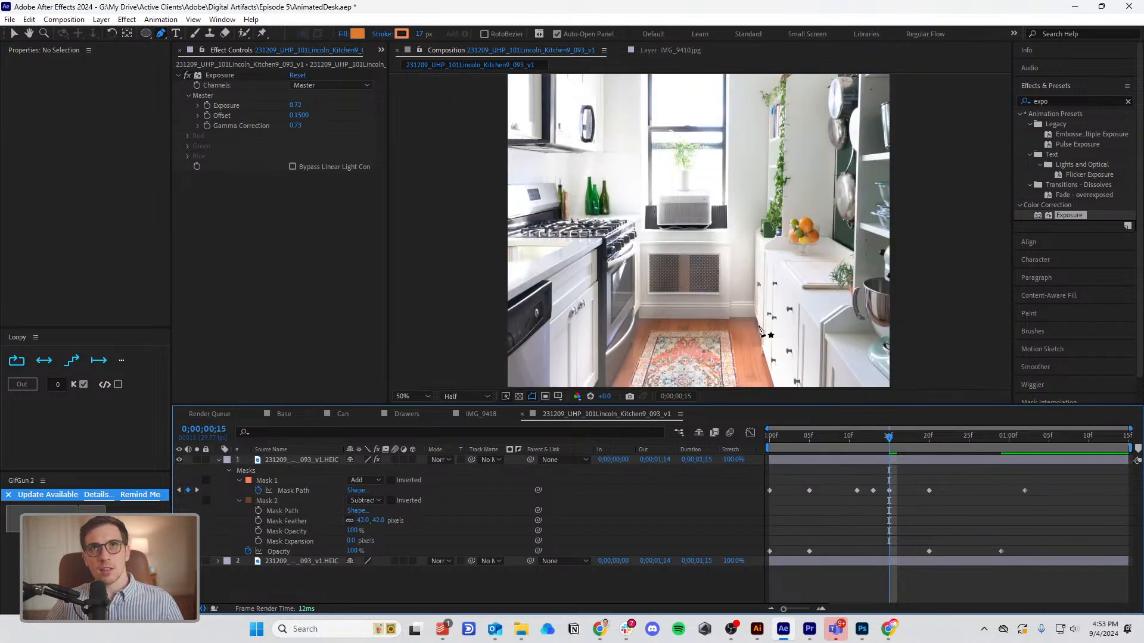
pyautogui.scroll(4, 674, 372)
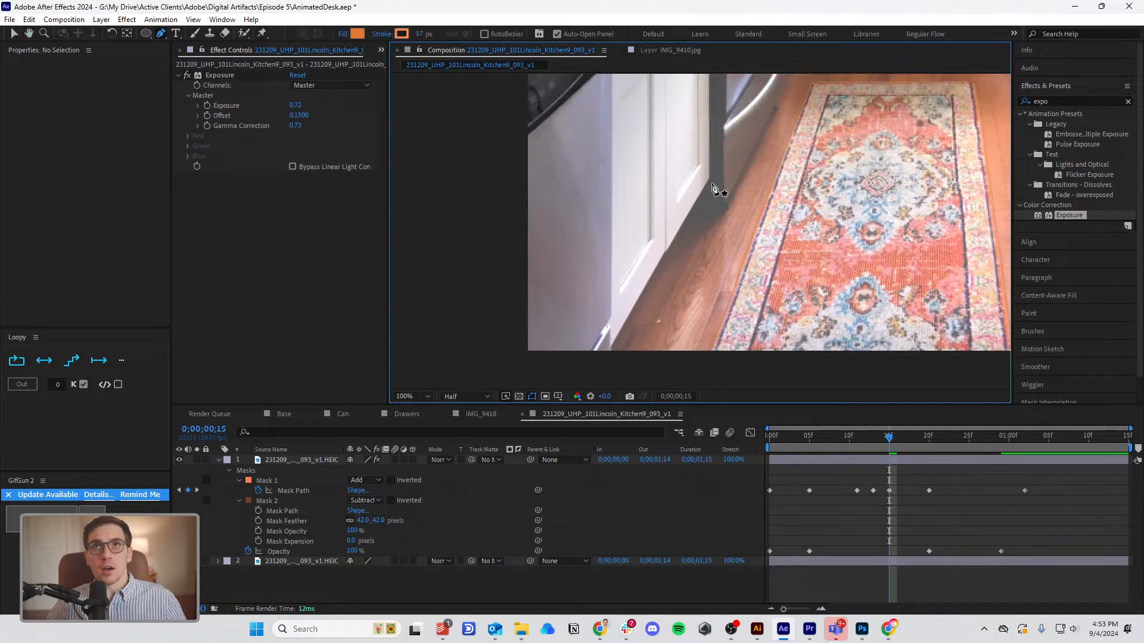
pyautogui.moveTo(709, 179); pyautogui.dragTo(723, 177)
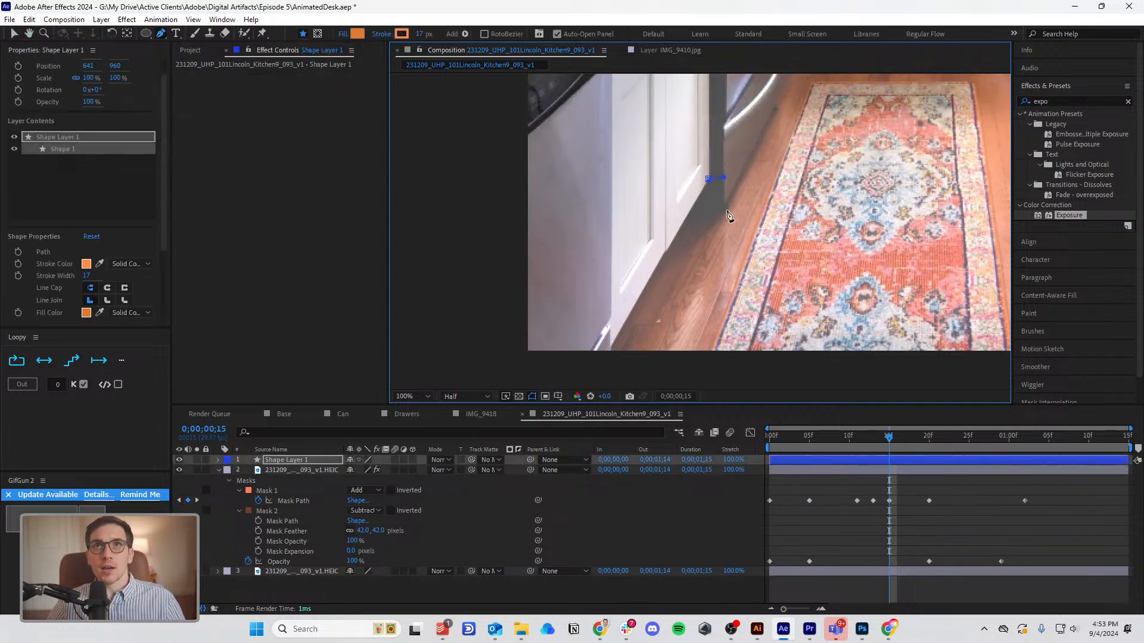
pyautogui.click(638, 359)
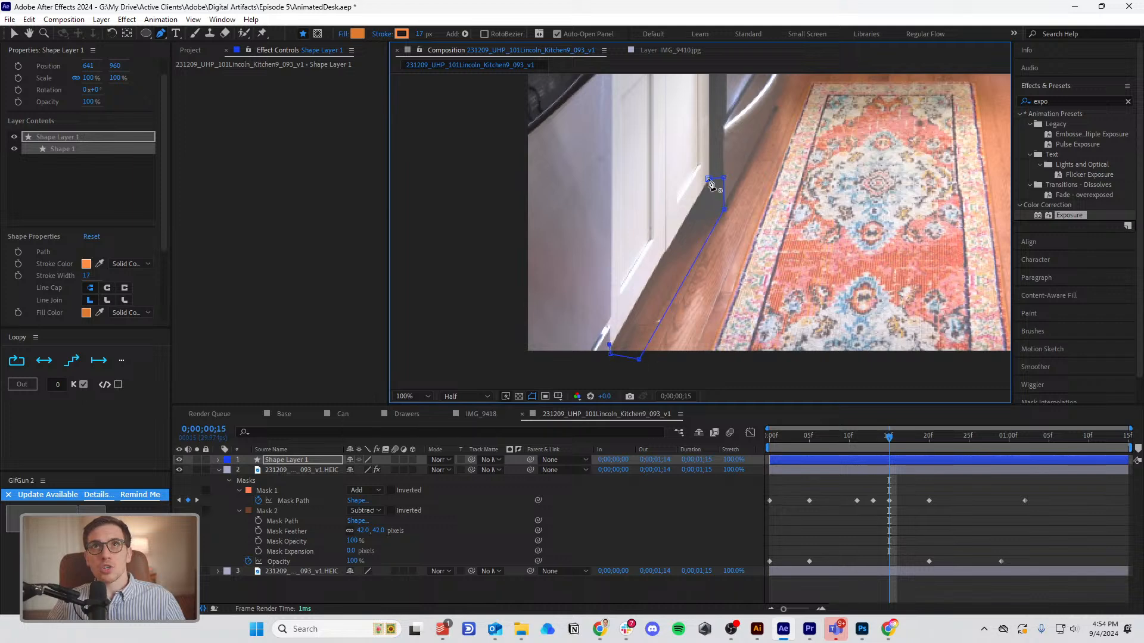
pyautogui.click(709, 180)
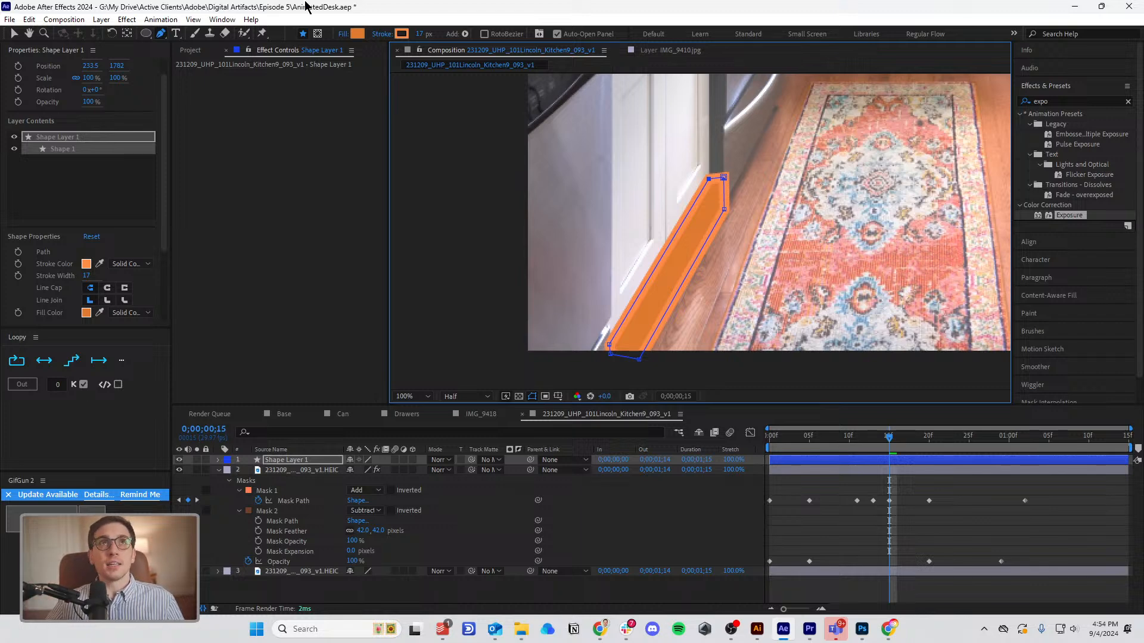
pyautogui.hotkey('ctrl', 'z')
pyautogui.hotkey('ctrl', 'z')
pyautogui.hotkey('ctrl', 'z')
pyautogui.hotkey('ctrl', 'z')
pyautogui.hotkey('ctrl', 'z')
pyautogui.hotkey('ctrl', 'z')
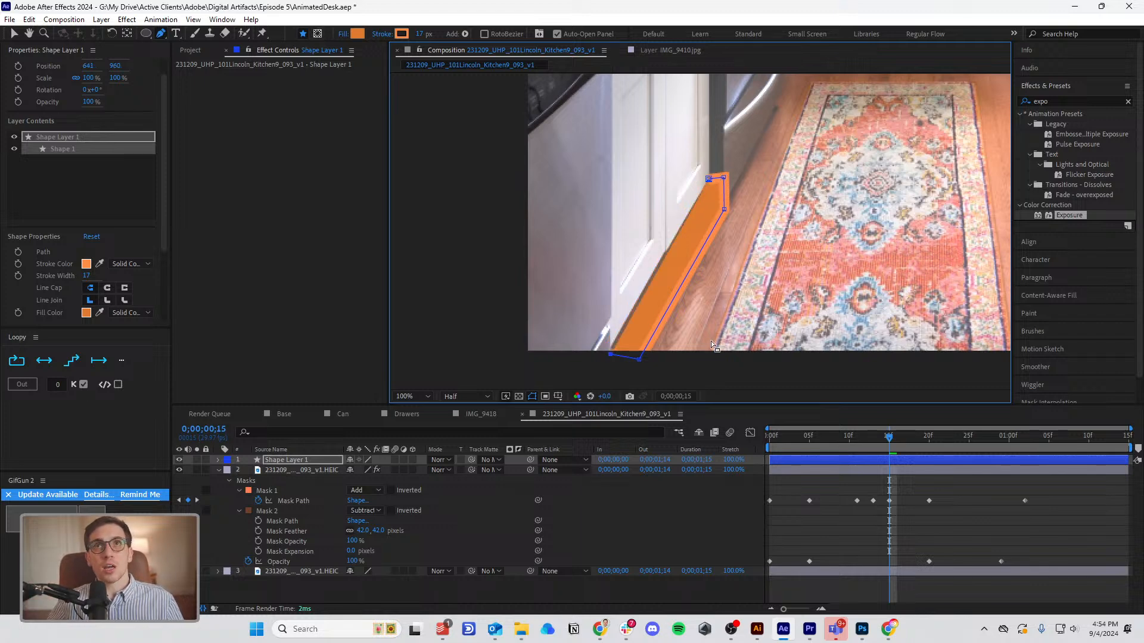
pyautogui.hotkey('ctrl', 'z')
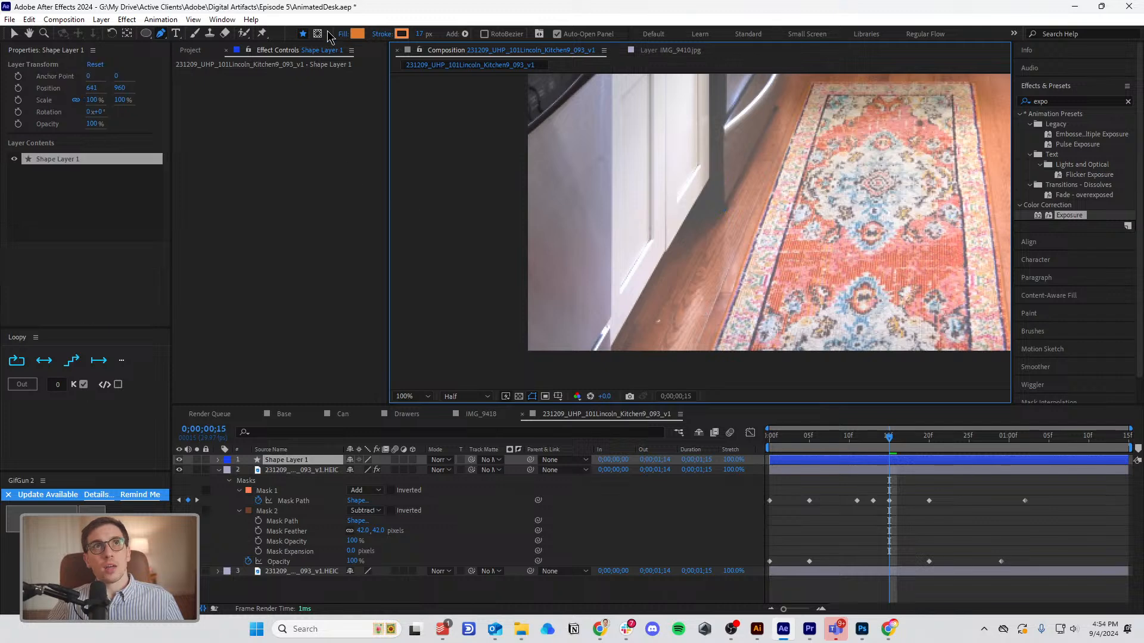
pyautogui.click(710, 182)
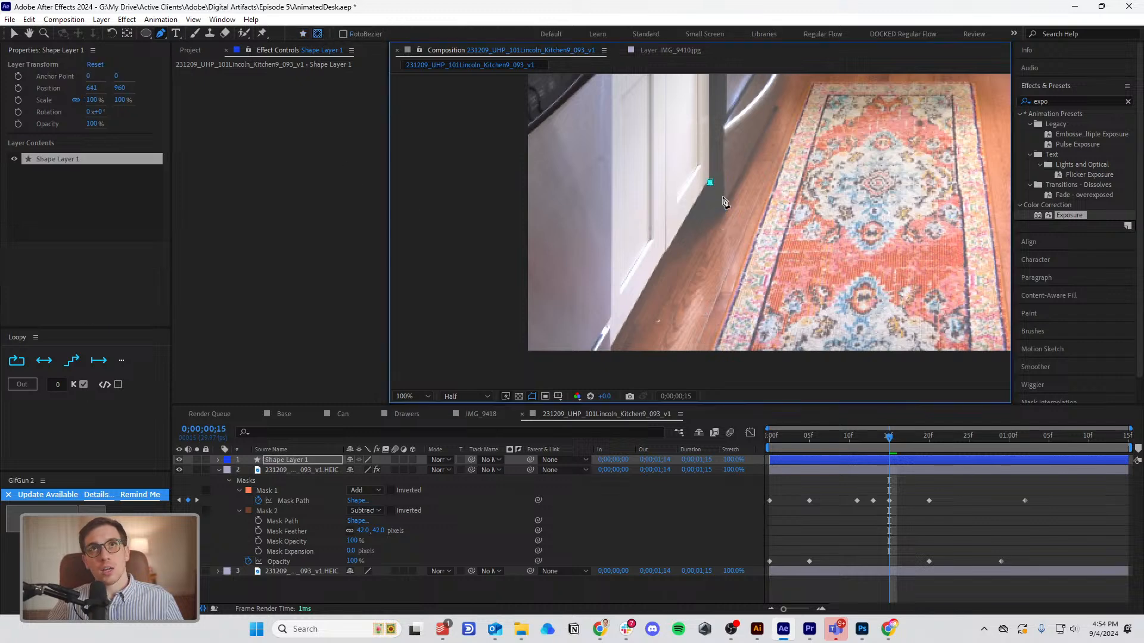
pyautogui.click(649, 364)
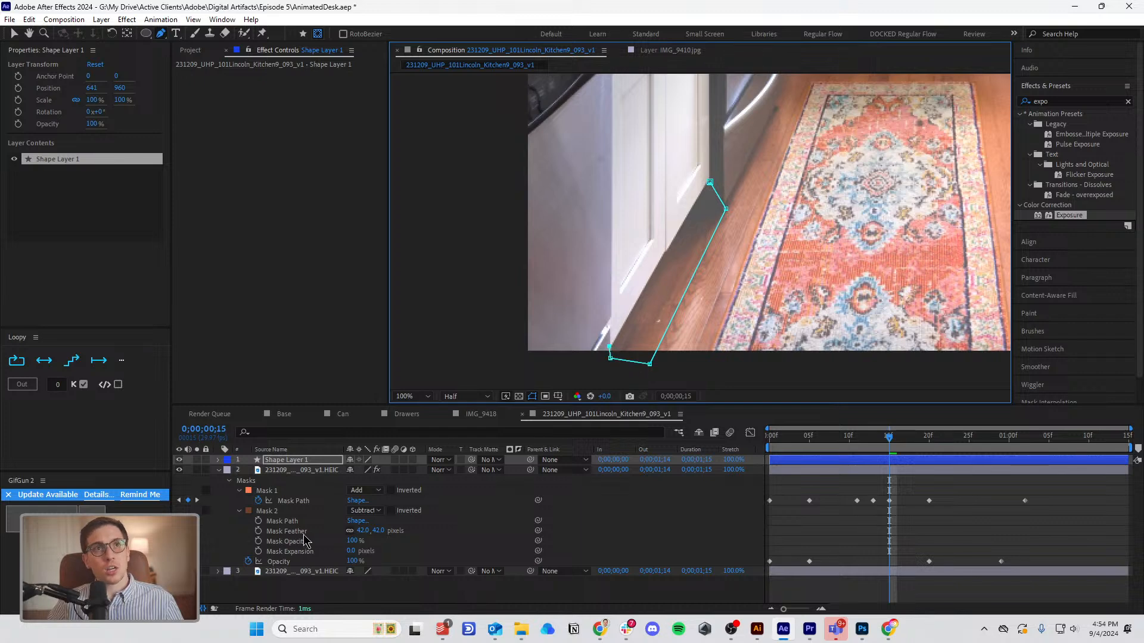
pyautogui.hotkey('ctrl', 'z')
pyautogui.hotkey('ctrl', 'z')
pyautogui.hotkey('ctrl', 'z')
pyautogui.hotkey('ctrl', 'z')
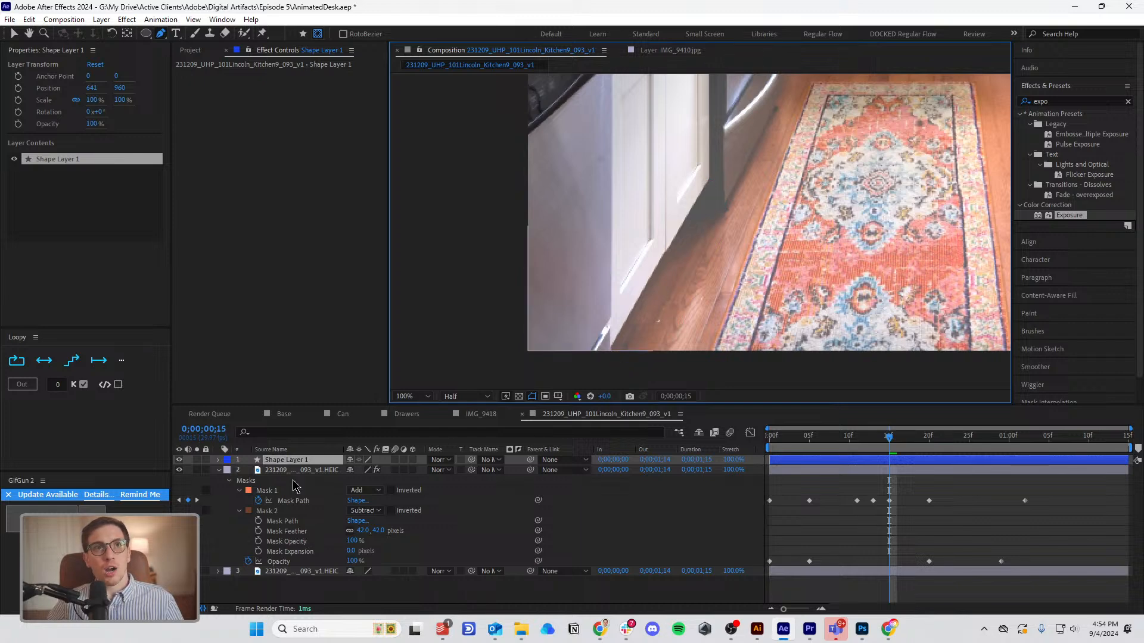
# Mask the dark toe-kick under the left cabinets on the exposure layer, set to Subtract with a 55-pixel feather.
pyautogui.click(295, 470)
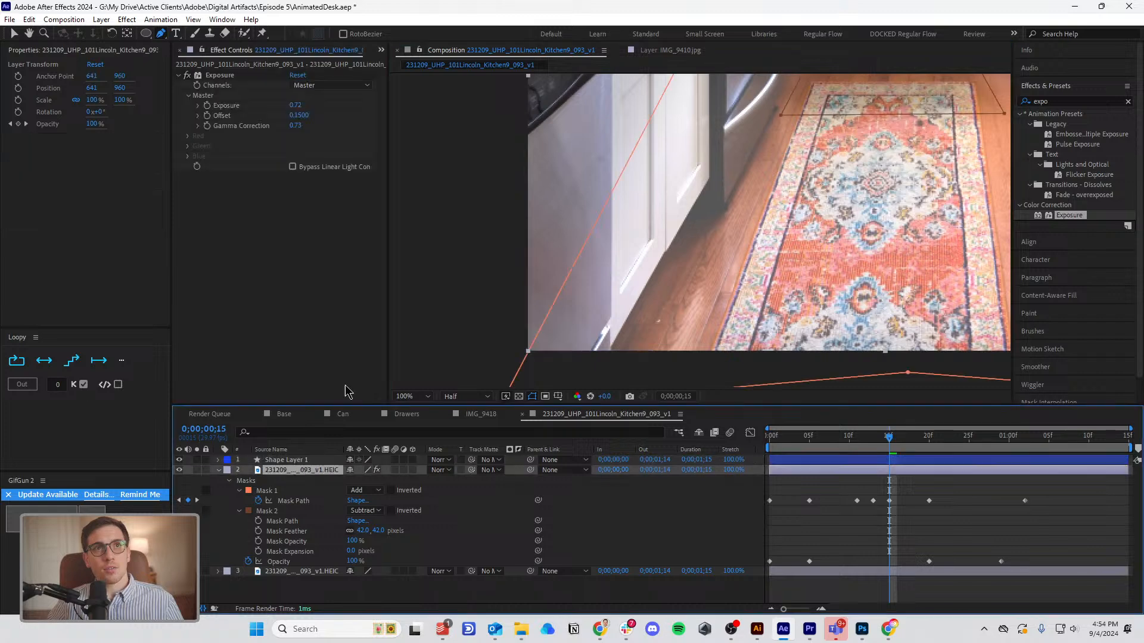
pyautogui.click(710, 178)
pyautogui.click(633, 364)
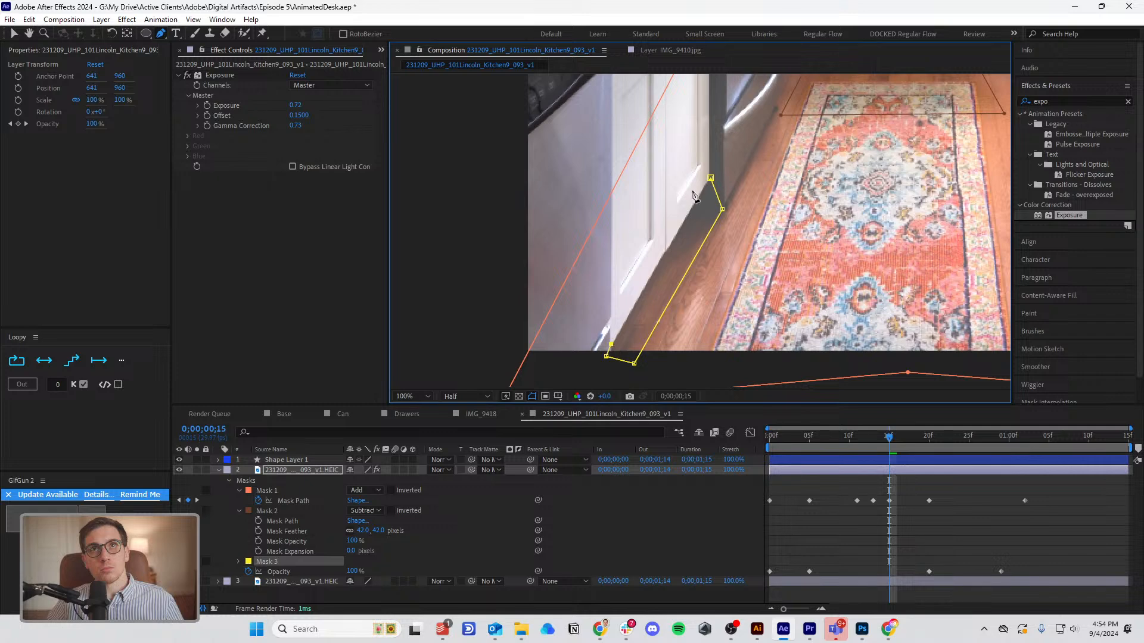
pyautogui.click(711, 179)
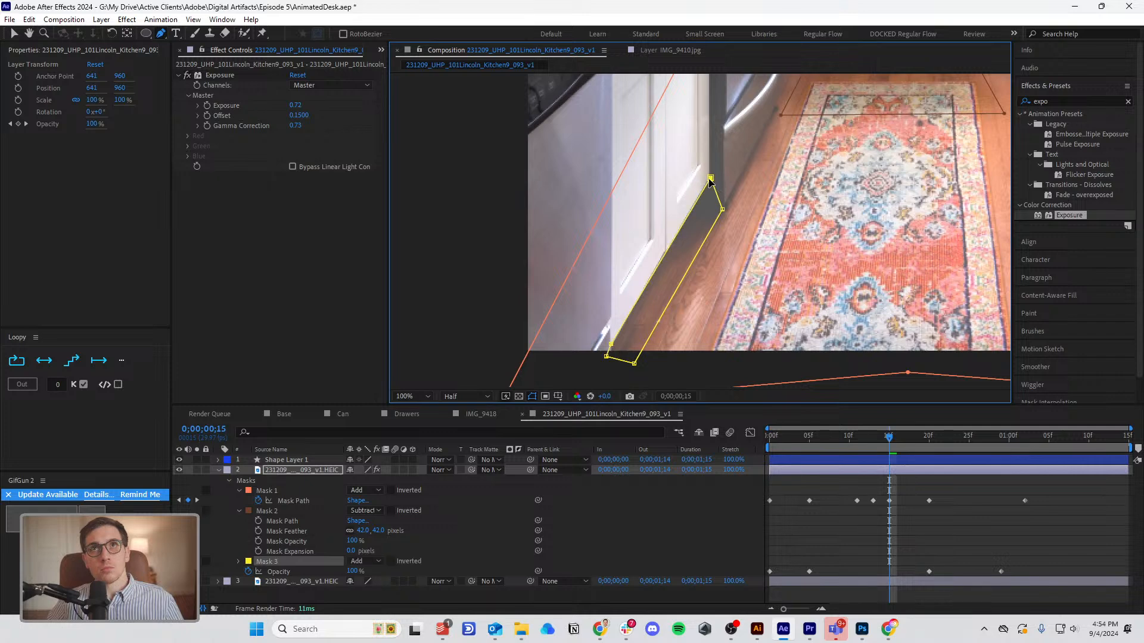
pyautogui.click(364, 561)
pyautogui.click(408, 498)
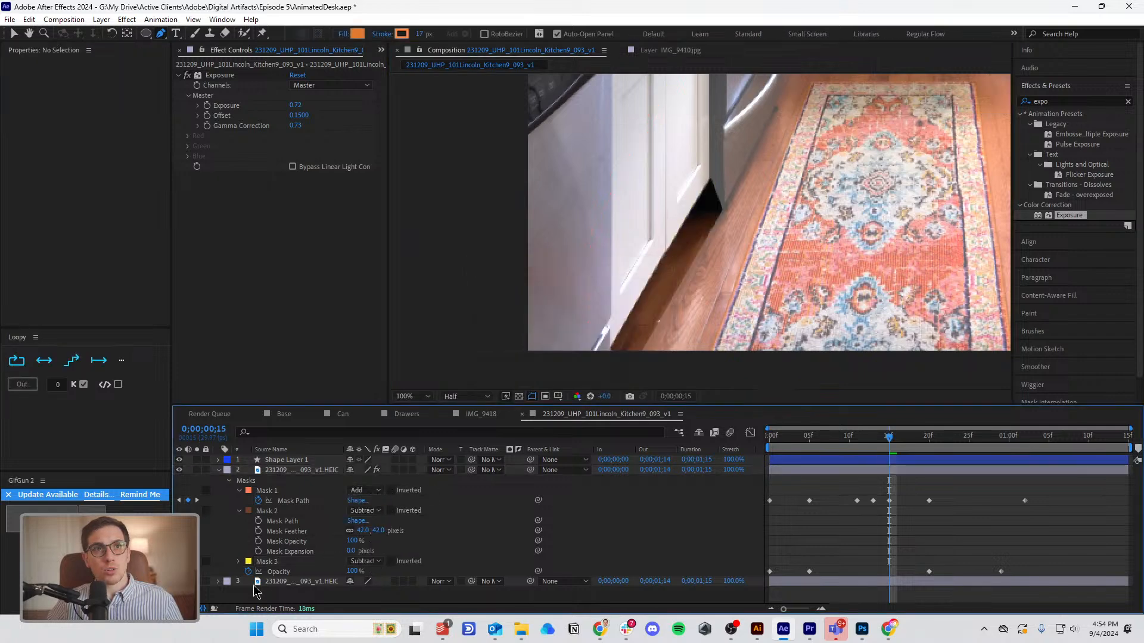
pyautogui.click(238, 561)
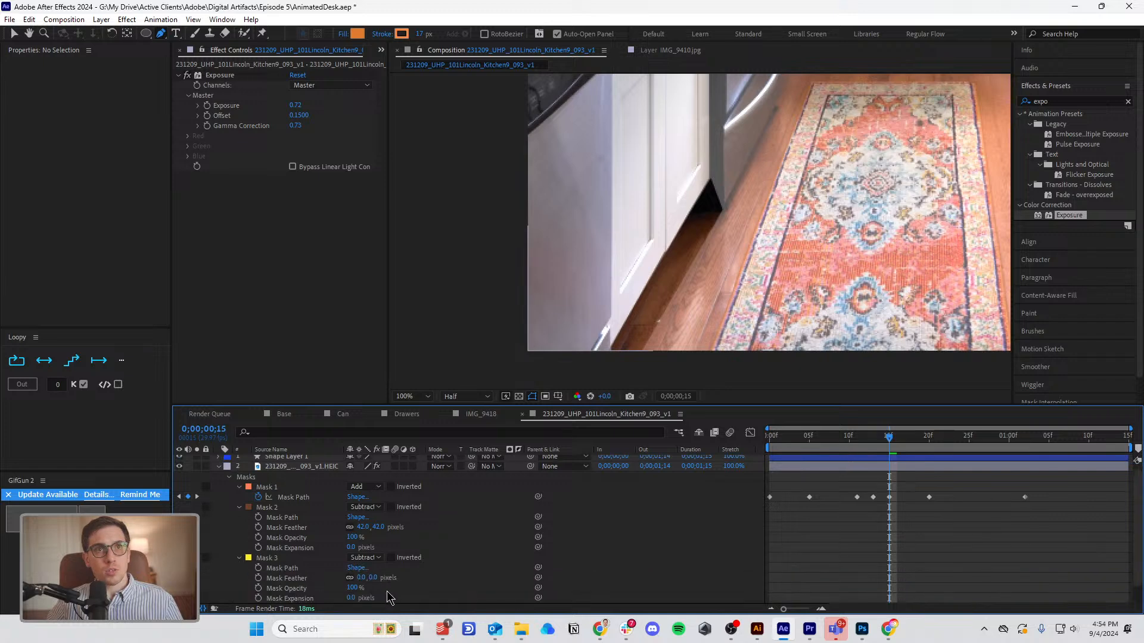
pyautogui.moveTo(374, 577); pyautogui.dragTo(403, 576)
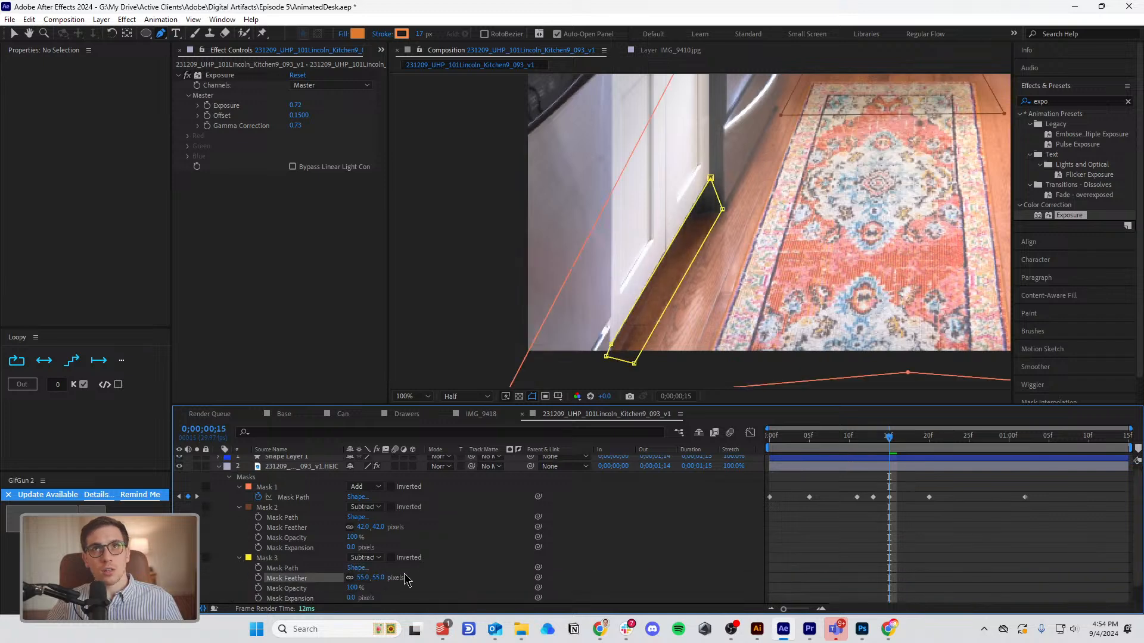
# Play the whole animation from the start and scrub to frame 17 to examine how the light crosses the floor and masked areas.
pyautogui.click(713, 546)
pyautogui.scroll(-3, 864, 266)
pyautogui.scroll(1, 862, 244)
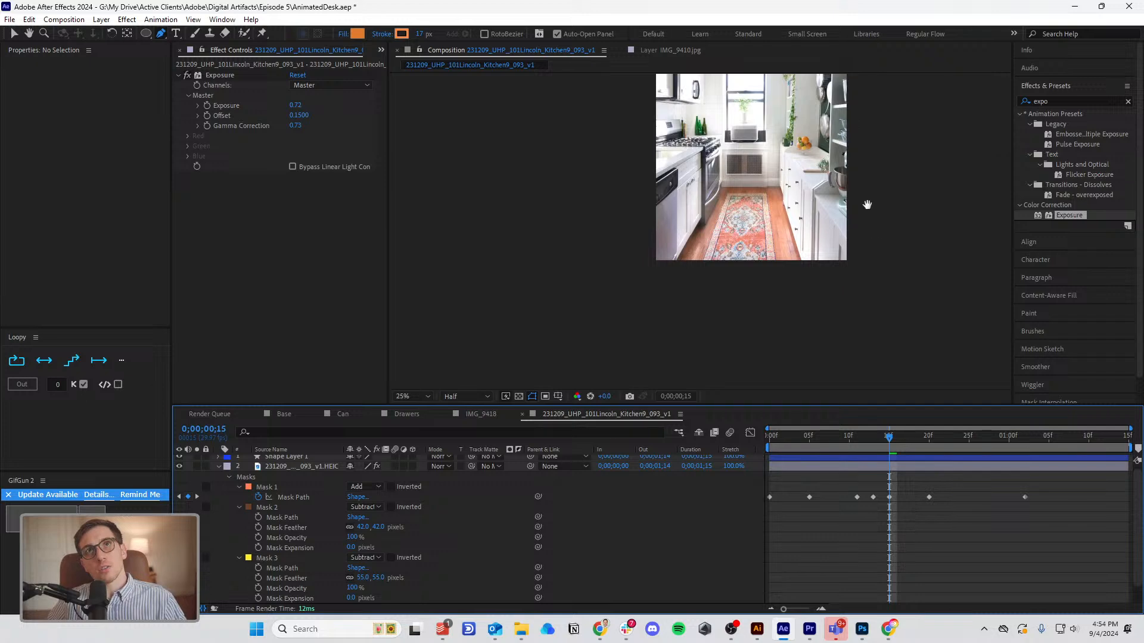
pyautogui.scroll(2, 789, 301)
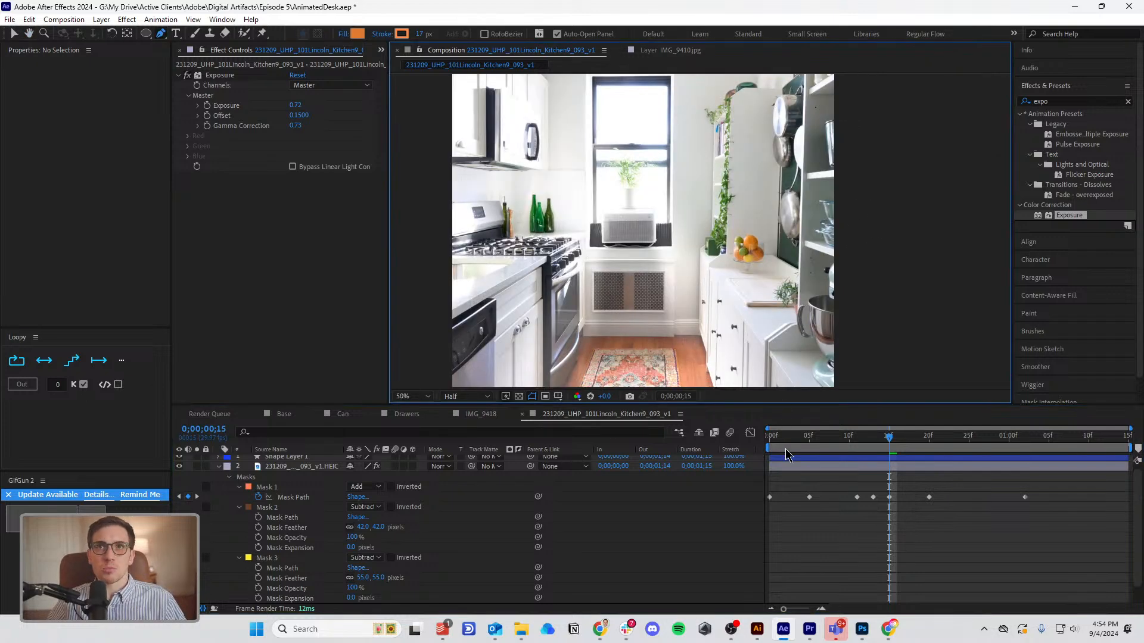
pyautogui.moveTo(785, 439); pyautogui.dragTo(694, 440)
pyautogui.moveTo(715, 311); pyautogui.dragTo(732, 228)
pyautogui.scroll(-2, 733, 228)
pyautogui.press('space')
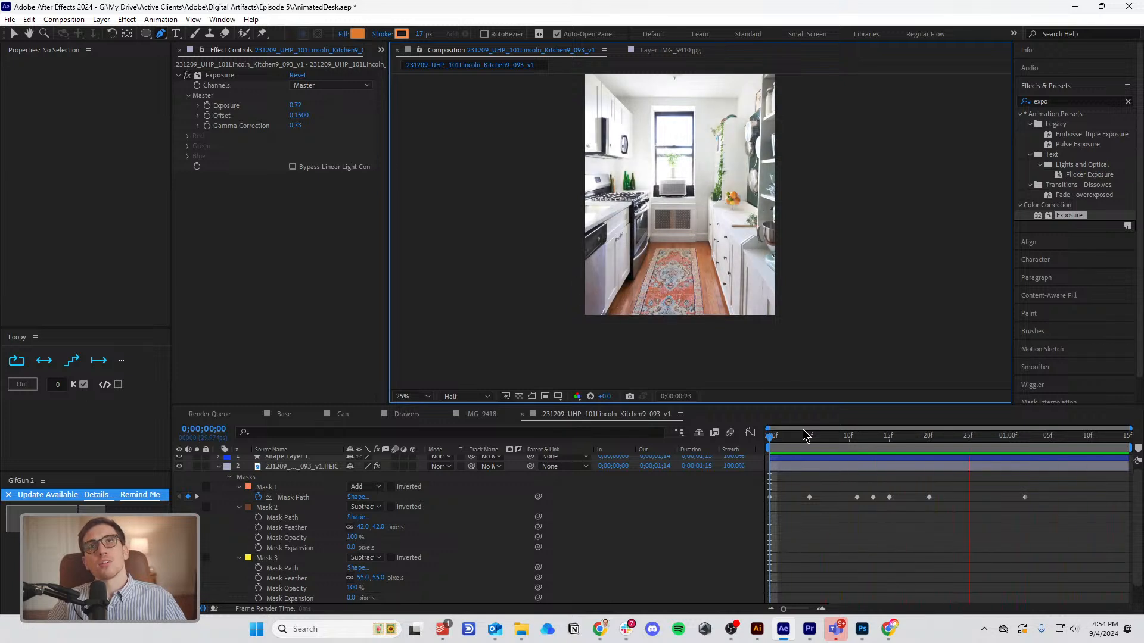
pyautogui.moveTo(810, 445); pyautogui.dragTo(904, 448)
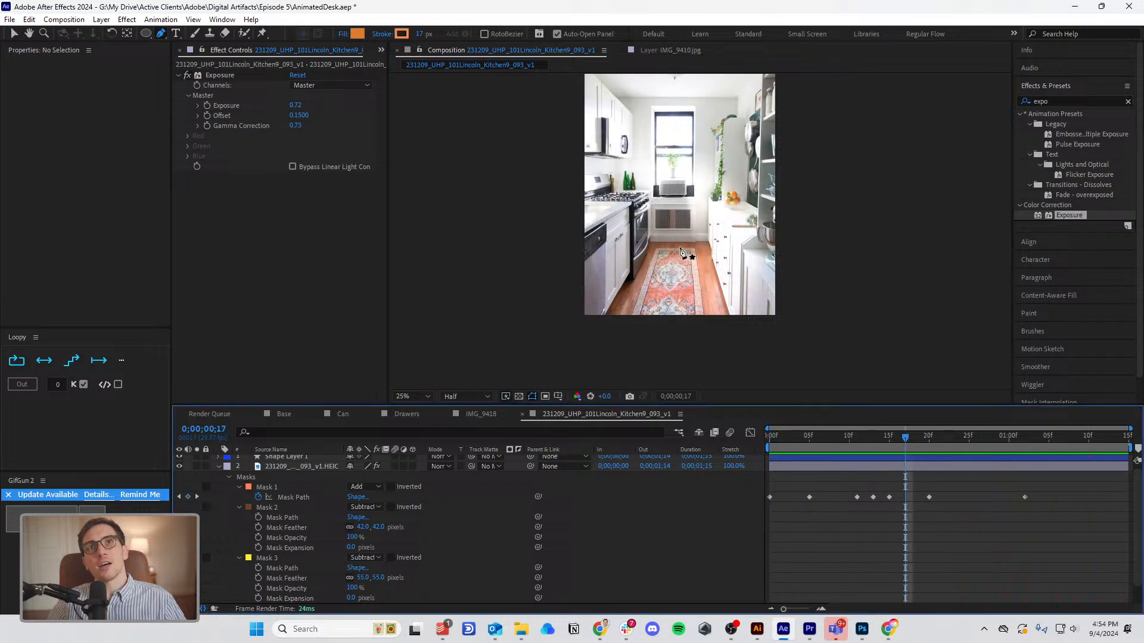
# Keyframe the path of Mask 2 at frame 0 with its lower floor points shifted left toward the oven.
pyautogui.moveTo(805, 443)
pyautogui.mouseDown()
pyautogui.moveTo(890, 452)
pyautogui.moveTo(871, 464)
pyautogui.moveTo(891, 464)
pyautogui.mouseUp()
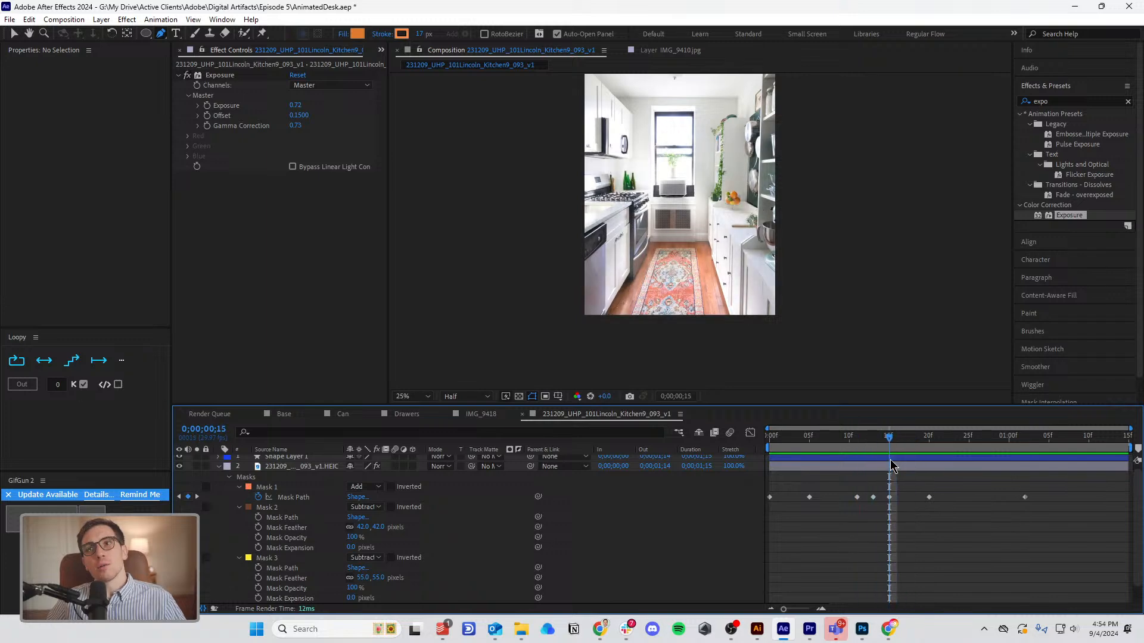
pyautogui.scroll(4, 751, 226)
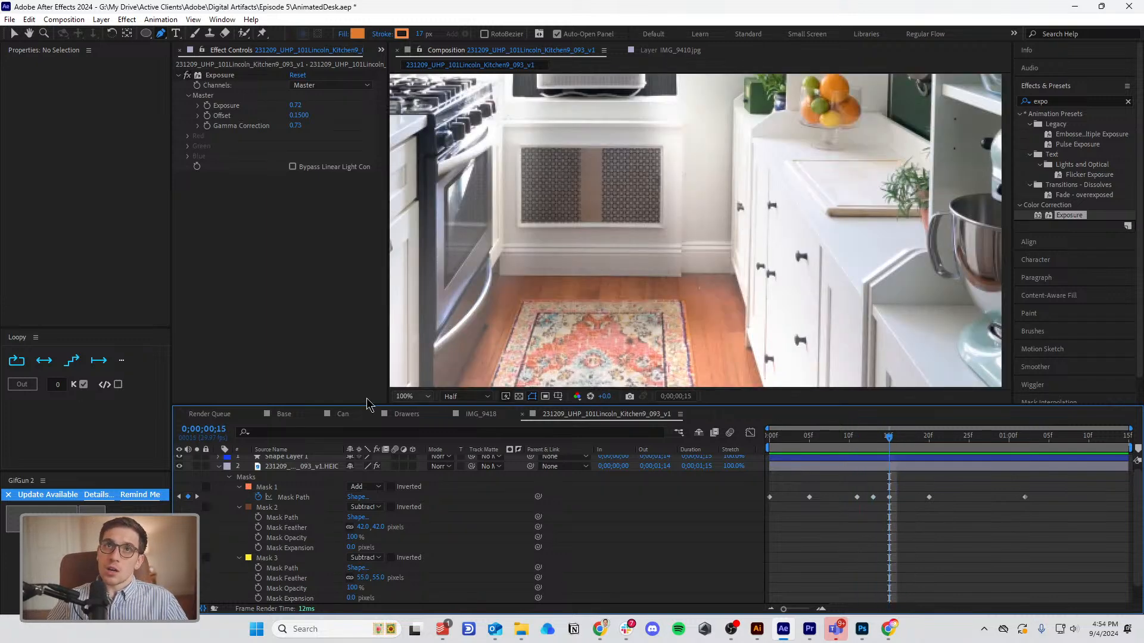
pyautogui.click(276, 518)
pyautogui.click(301, 528)
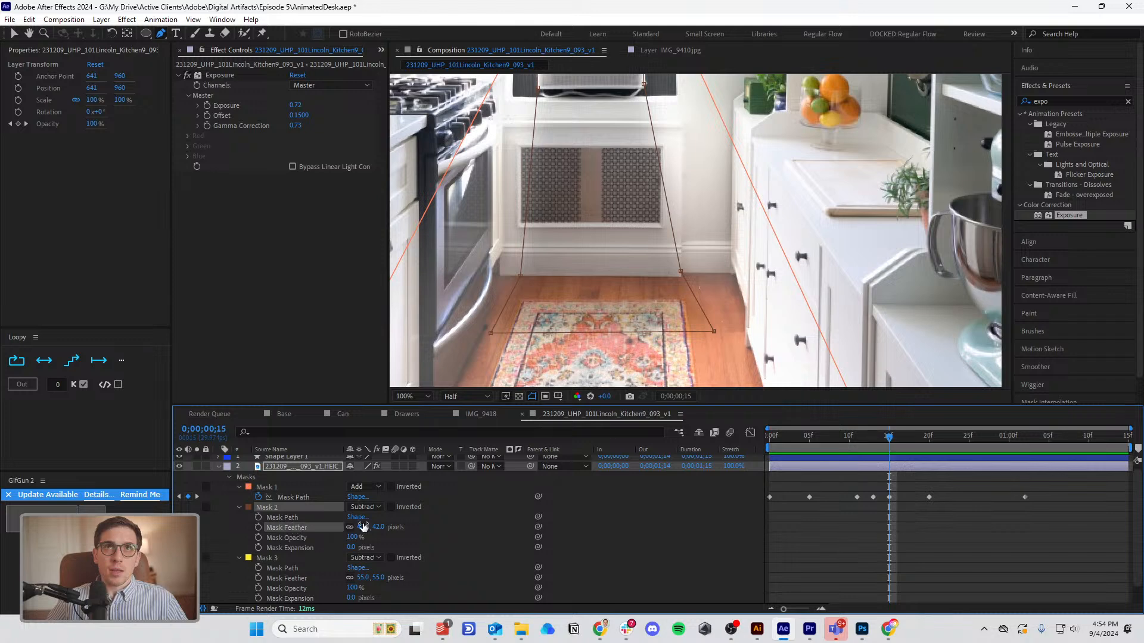
pyautogui.press('Home')
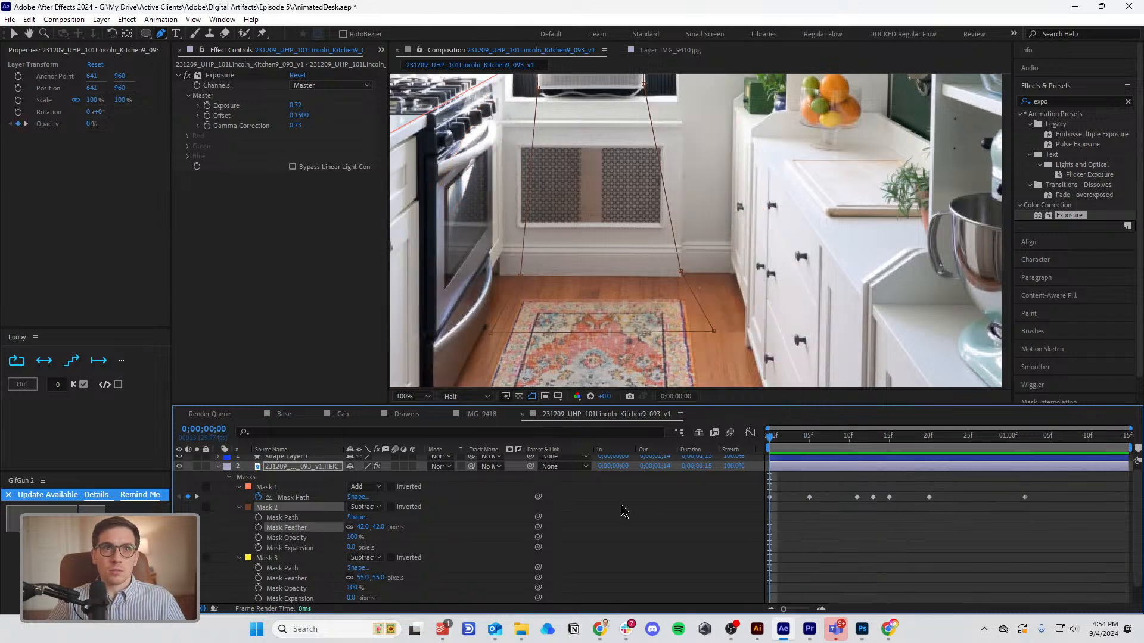
pyautogui.click(259, 517)
pyautogui.click(14, 32)
pyautogui.moveTo(738, 359); pyautogui.dragTo(450, 245)
pyautogui.moveTo(517, 272); pyautogui.dragTo(495, 276)
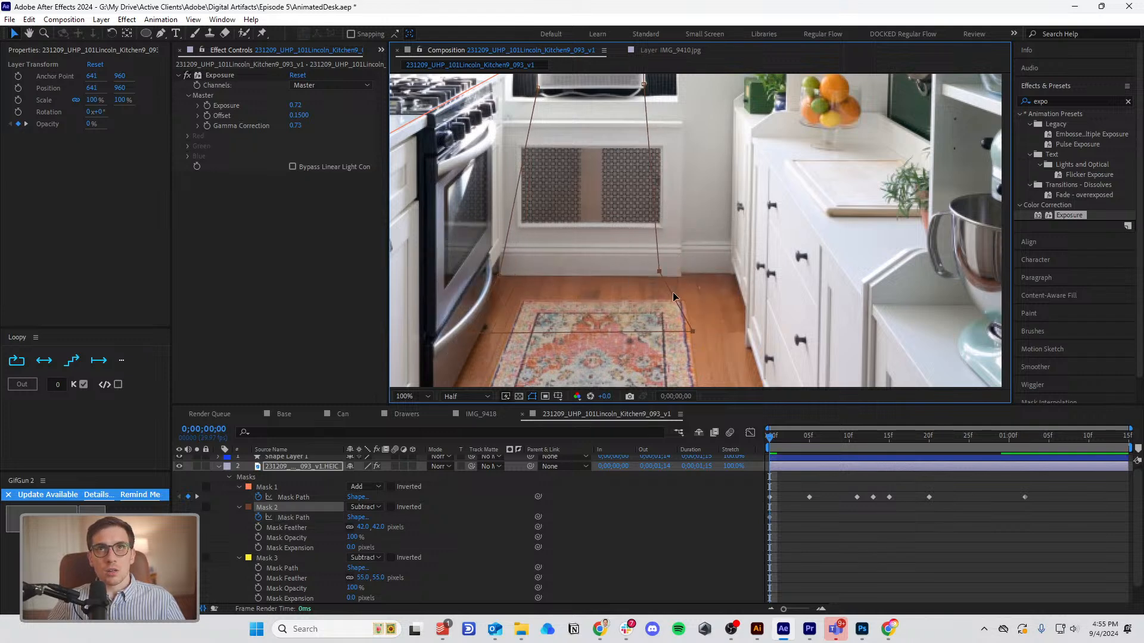
pyautogui.moveTo(660, 274); pyautogui.dragTo(639, 273)
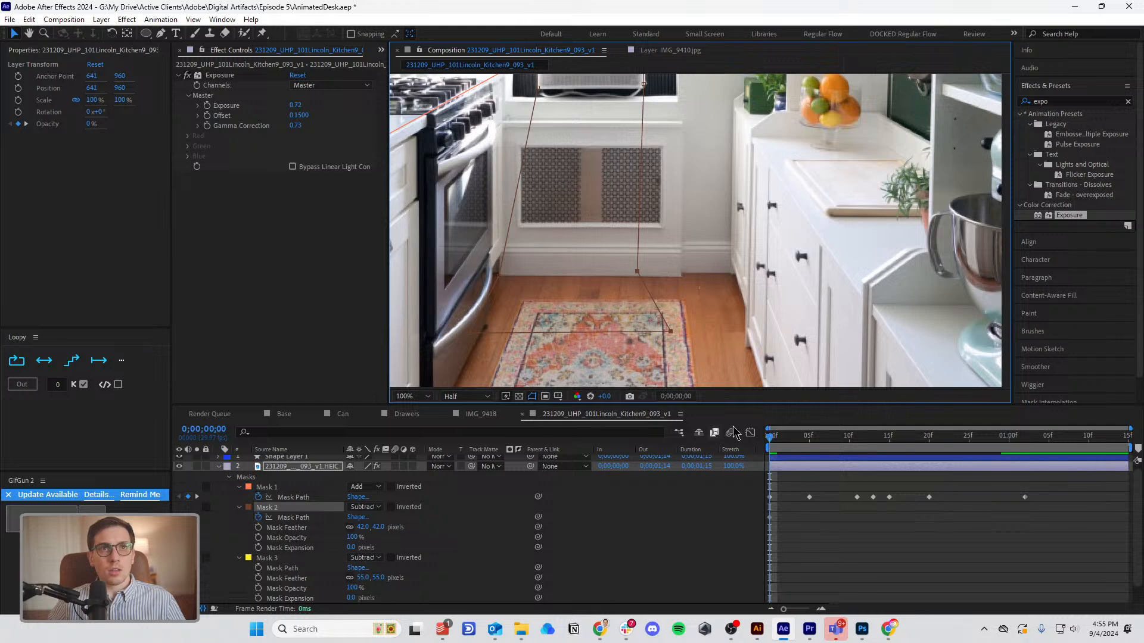
# At frame 20, shift Mask 2's lower floor points right toward the white drawers and preview the animation.
pyautogui.moveTo(778, 444); pyautogui.dragTo(928, 441)
pyautogui.click(653, 360)
pyautogui.moveTo(637, 271); pyautogui.dragTo(731, 278)
pyautogui.click(877, 542)
pyautogui.scroll(-1, 605, 235)
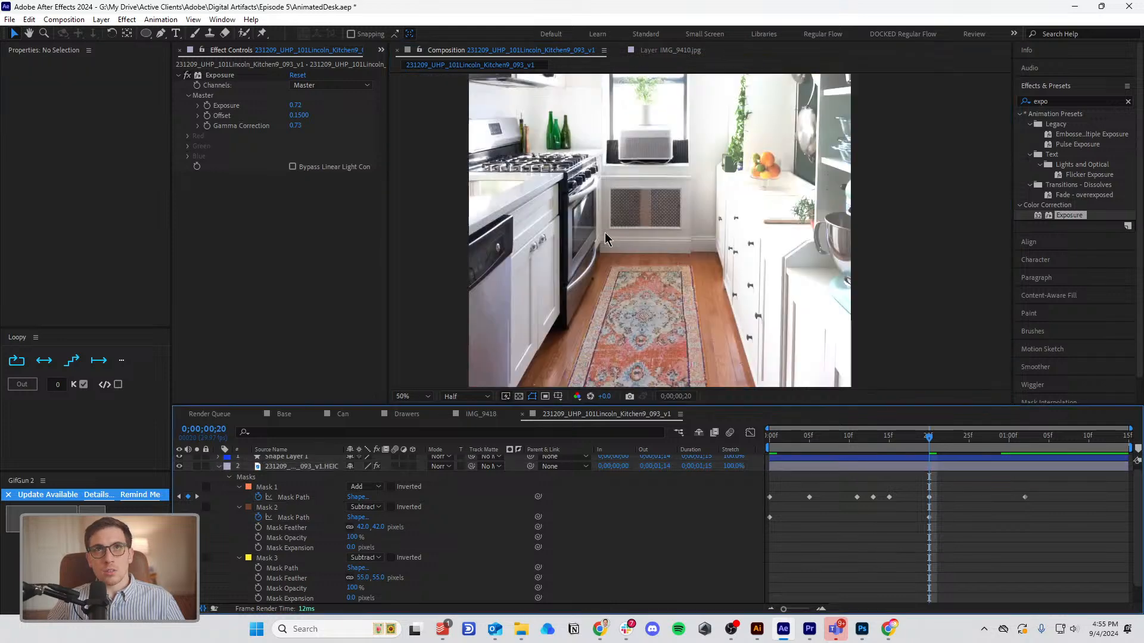
pyautogui.press('space')
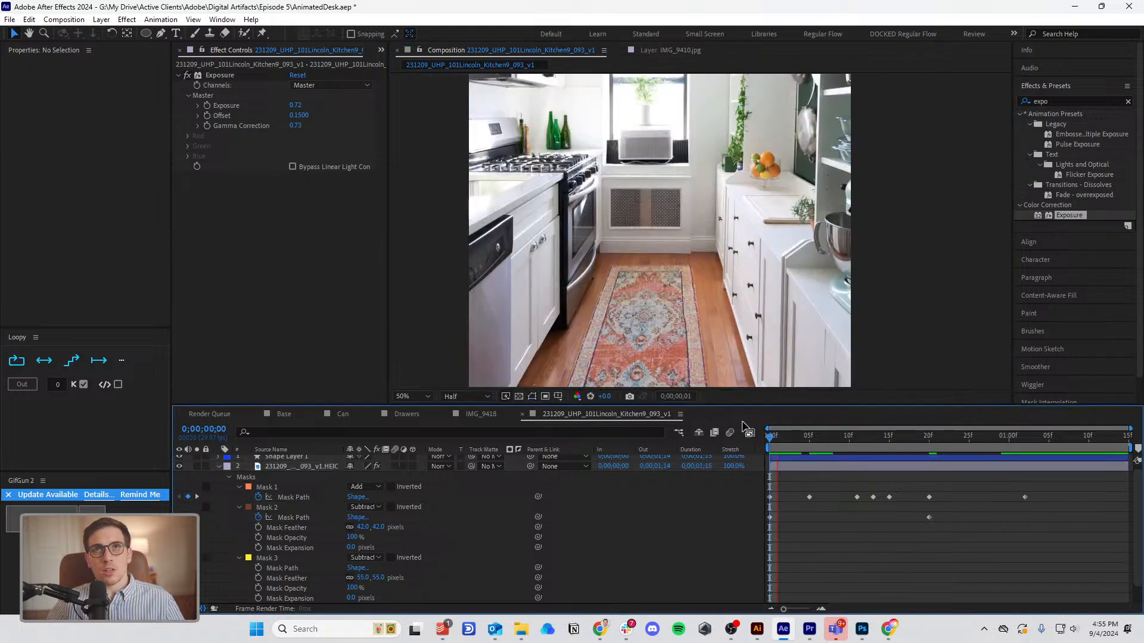
pyautogui.press('space')
# Retime Mask 2's two path keyframes to frames 15 and 25, and preview the light sweep.
pyautogui.moveTo(778, 440); pyautogui.dragTo(889, 475)
pyautogui.moveTo(769, 518); pyautogui.dragTo(886, 531)
pyautogui.press('Home')
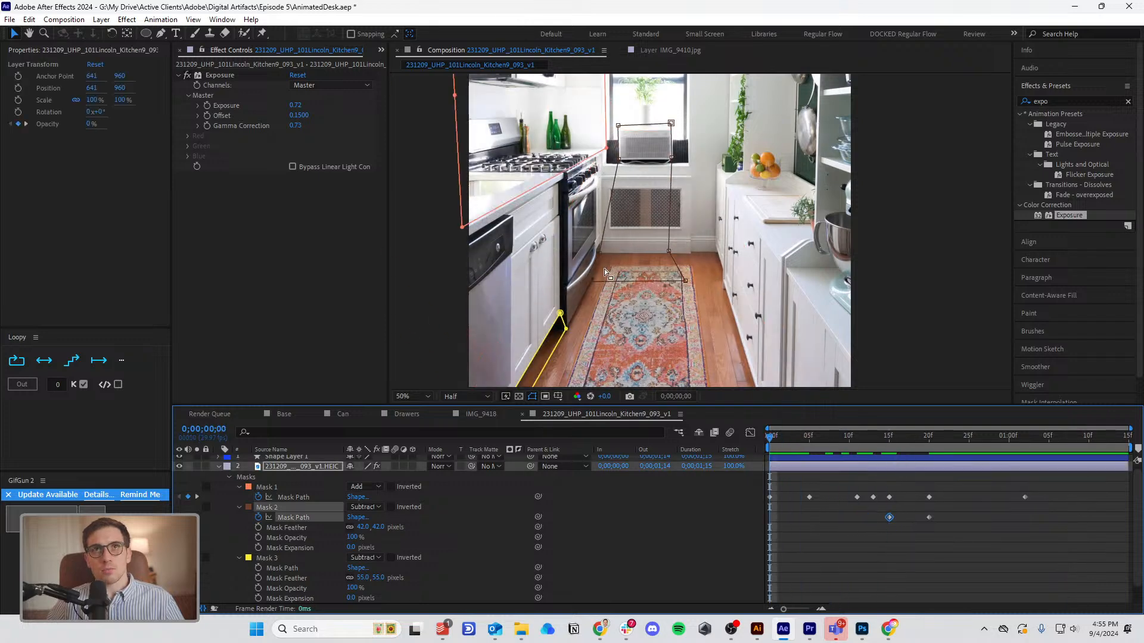
pyautogui.scroll(-2, 590, 307)
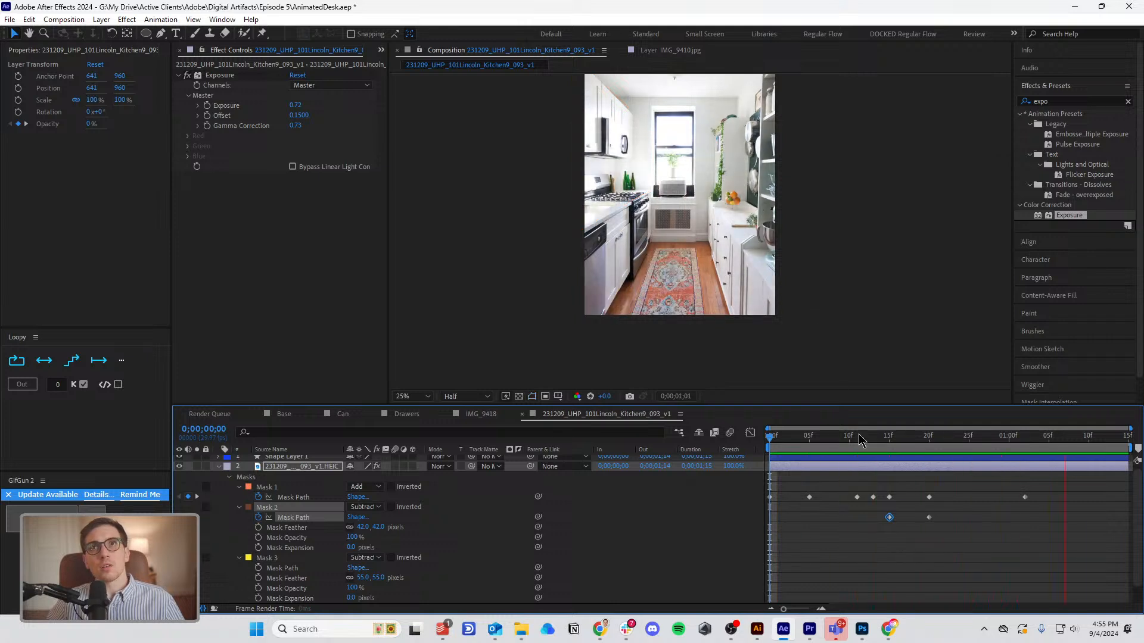
pyautogui.moveTo(932, 522); pyautogui.dragTo(971, 523)
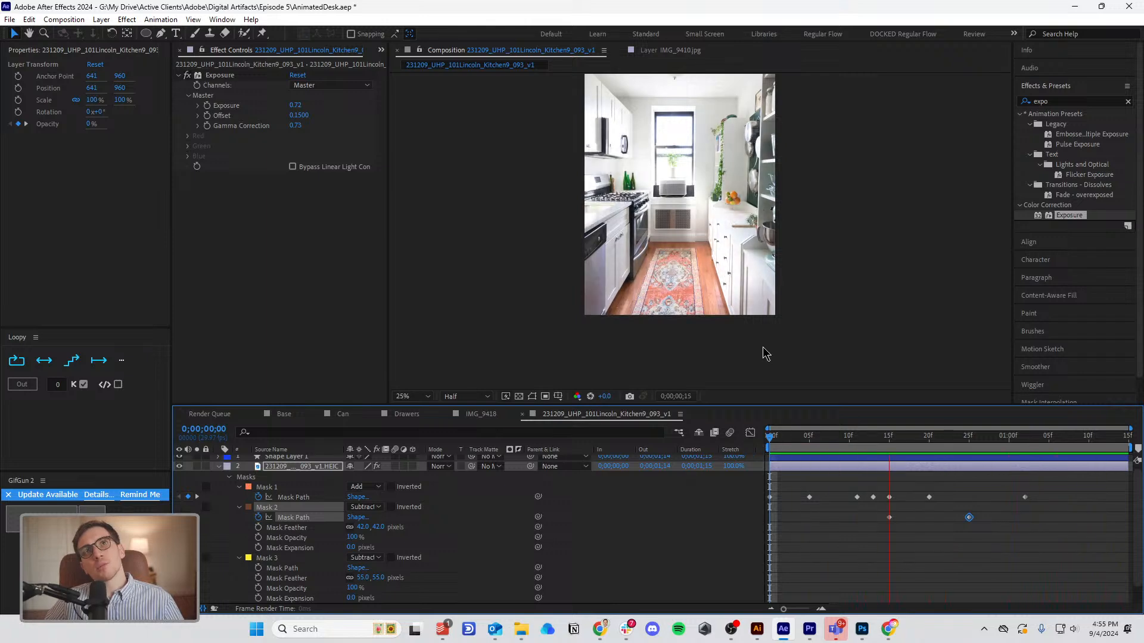
pyautogui.scroll(2, 727, 262)
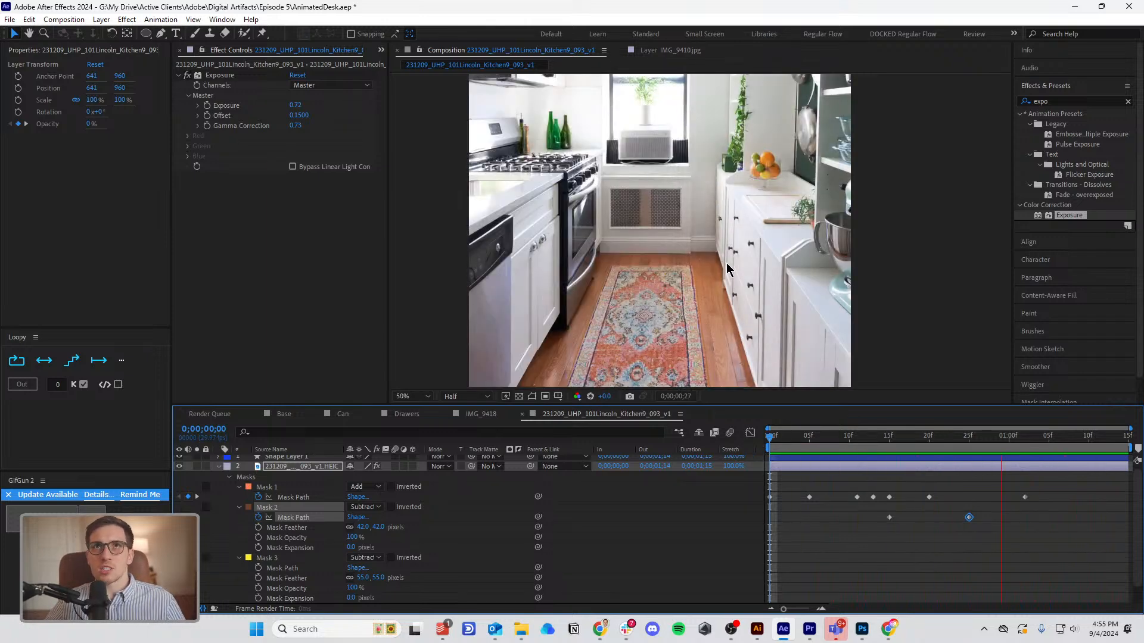
pyautogui.press('space')
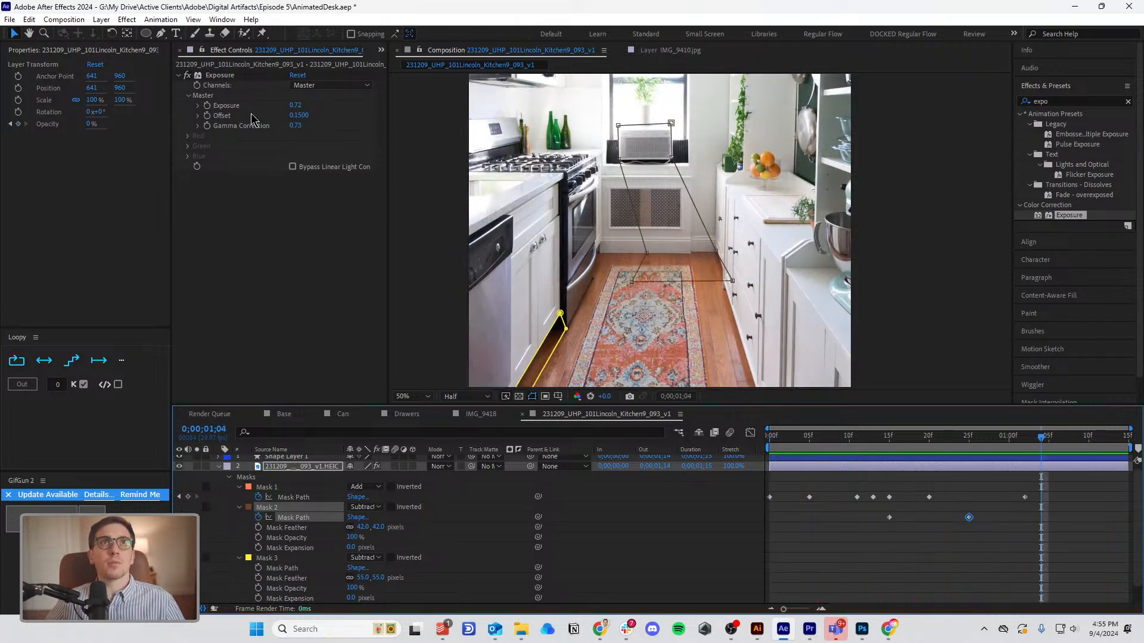
# Open the Base composition from the project and play it from the start to review the animated desk.
pyautogui.click(381, 50)
pyautogui.click(400, 66)
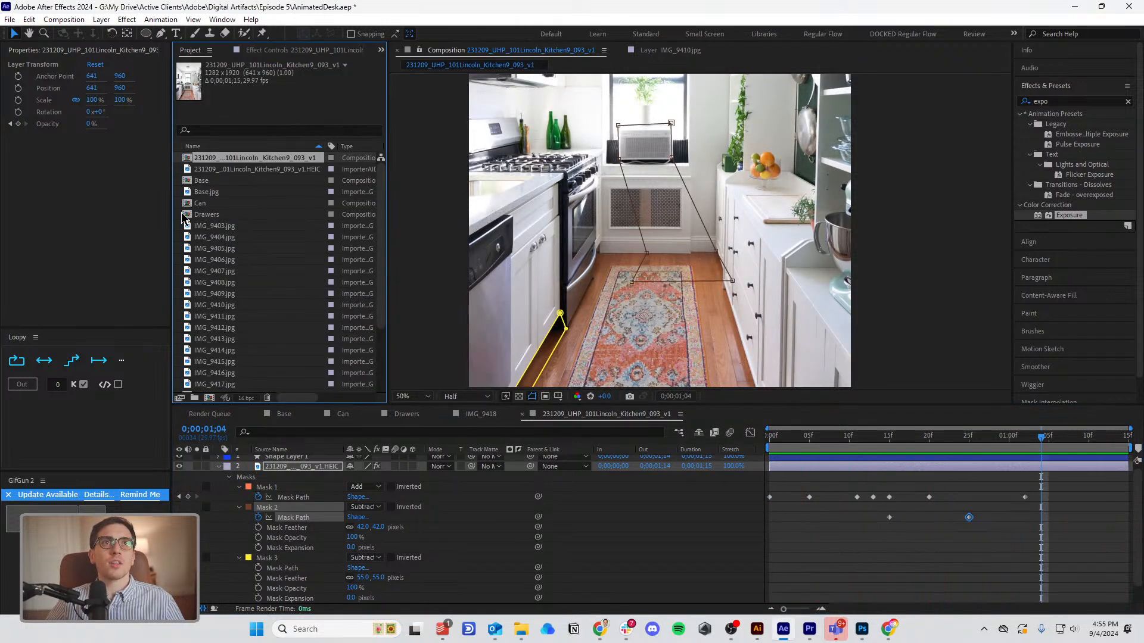
pyautogui.click(201, 181)
pyautogui.doubleClick(201, 181)
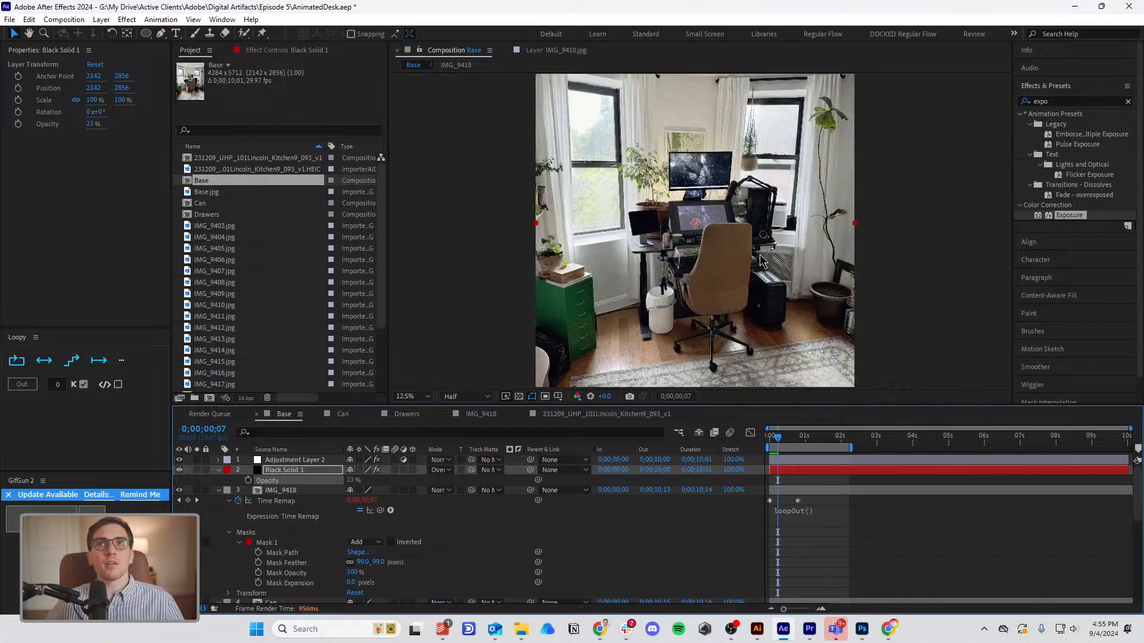
pyautogui.moveTo(778, 441); pyautogui.dragTo(767, 442)
pyautogui.press('space')
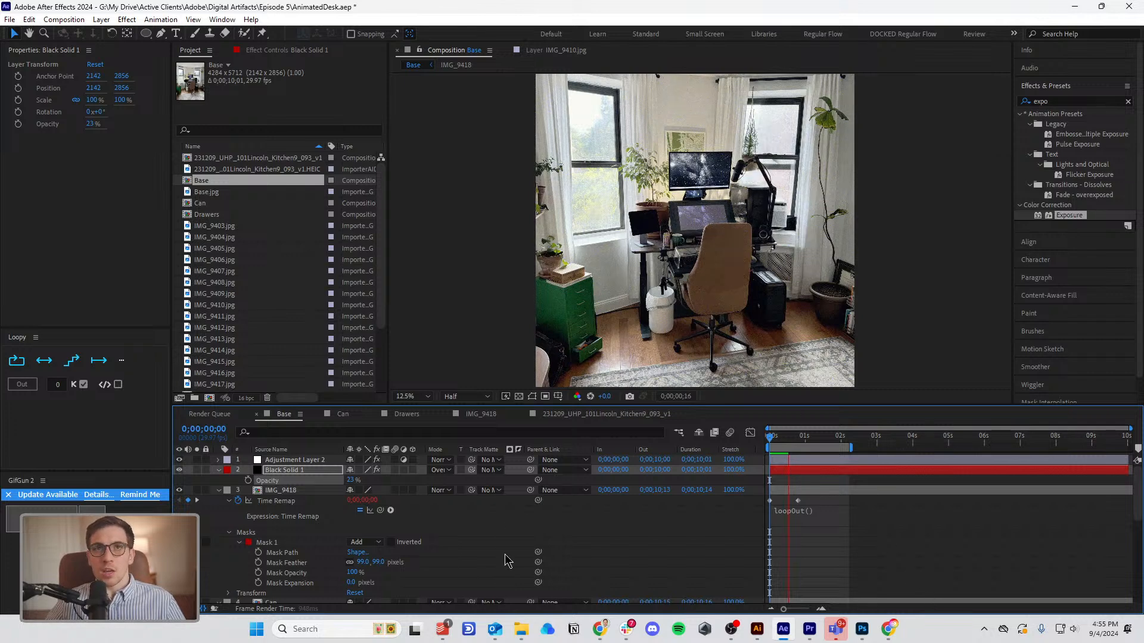
pyautogui.press('space')
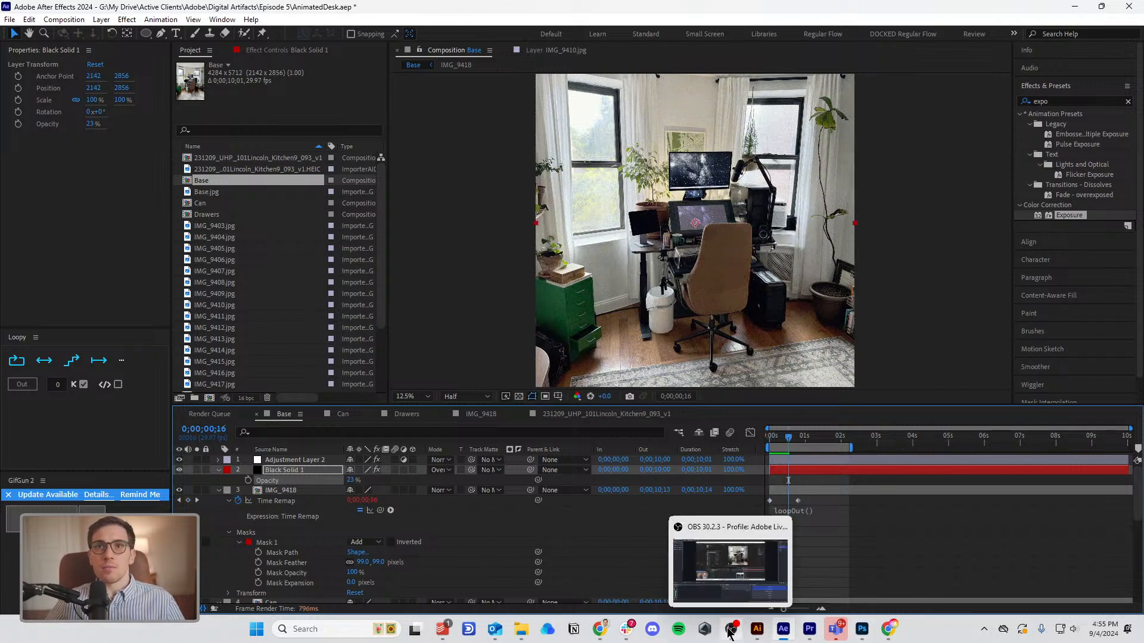